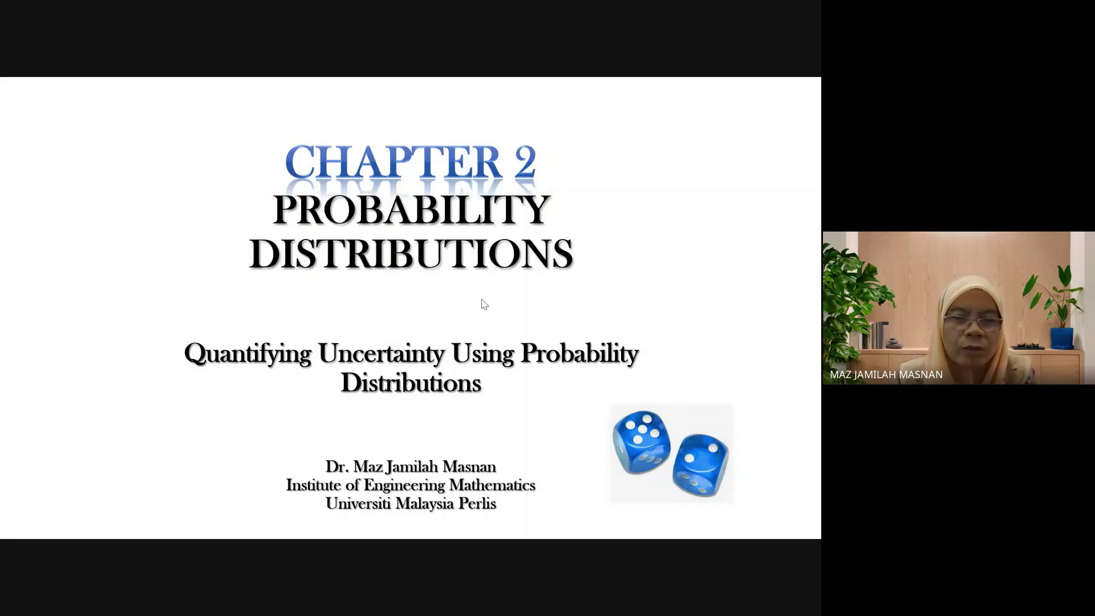
- Advance the slideshow past the title and Binomial/Poisson slides to the terms table slide
{"action": "left_click", "coordinate": [494, 309]}
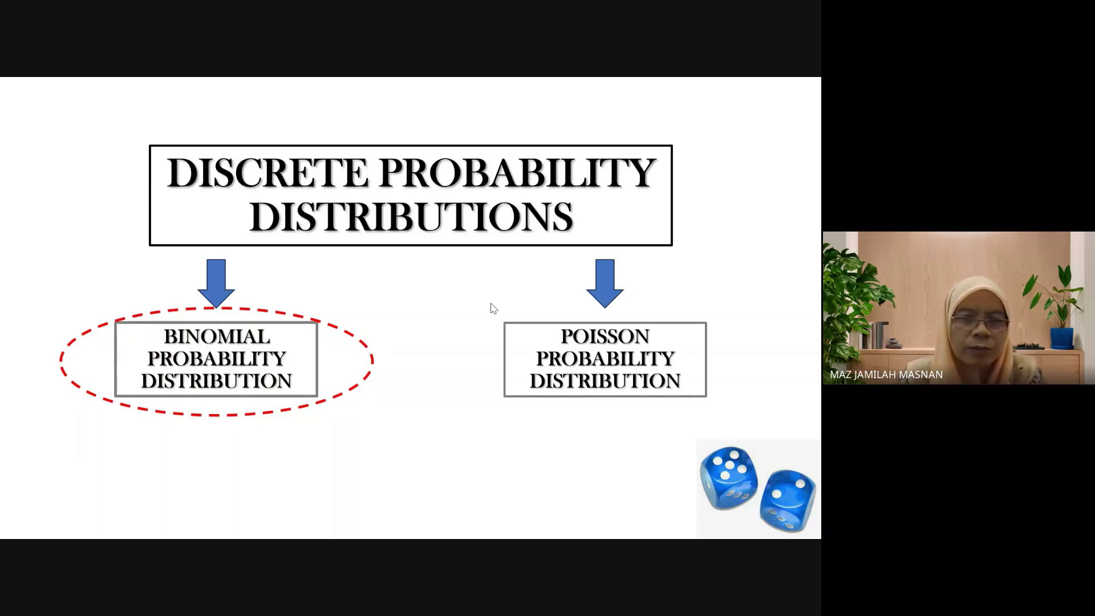
{"action": "key", "text": "Right"}
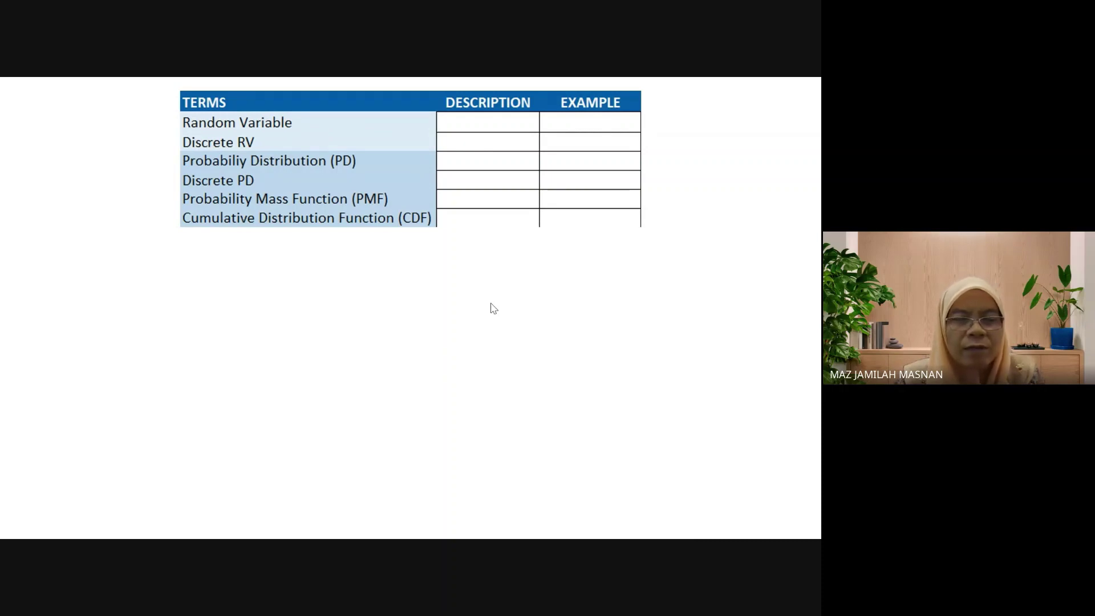
- Reveal the binomial formula, switch on the laser pointer, and advance to the Example 1 and 2 slide
{"action": "key", "text": "Right"}
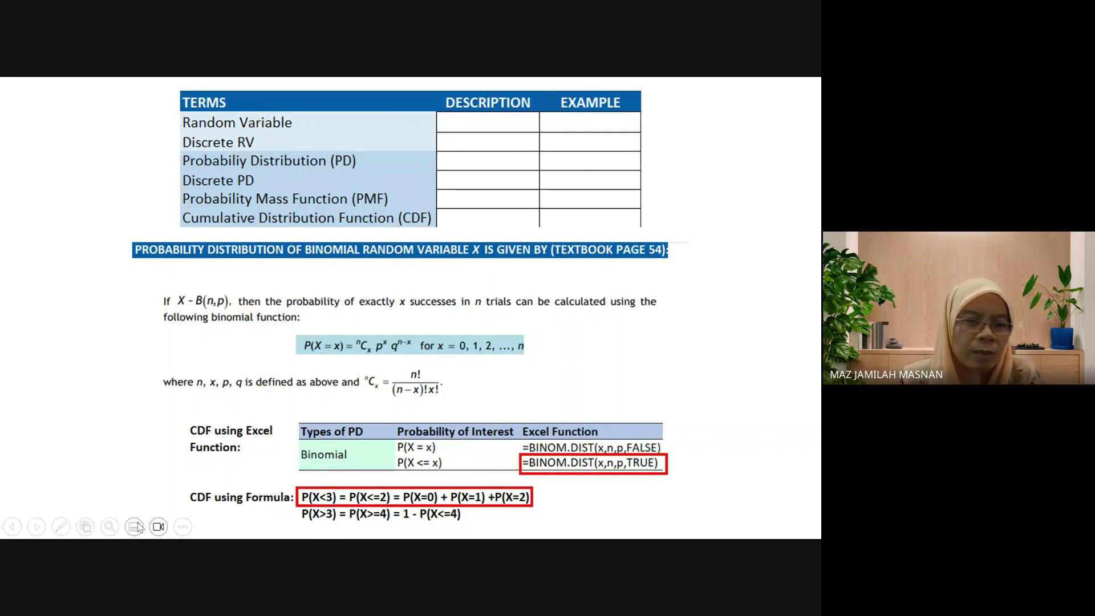
{"action": "left_click", "coordinate": [61, 526]}
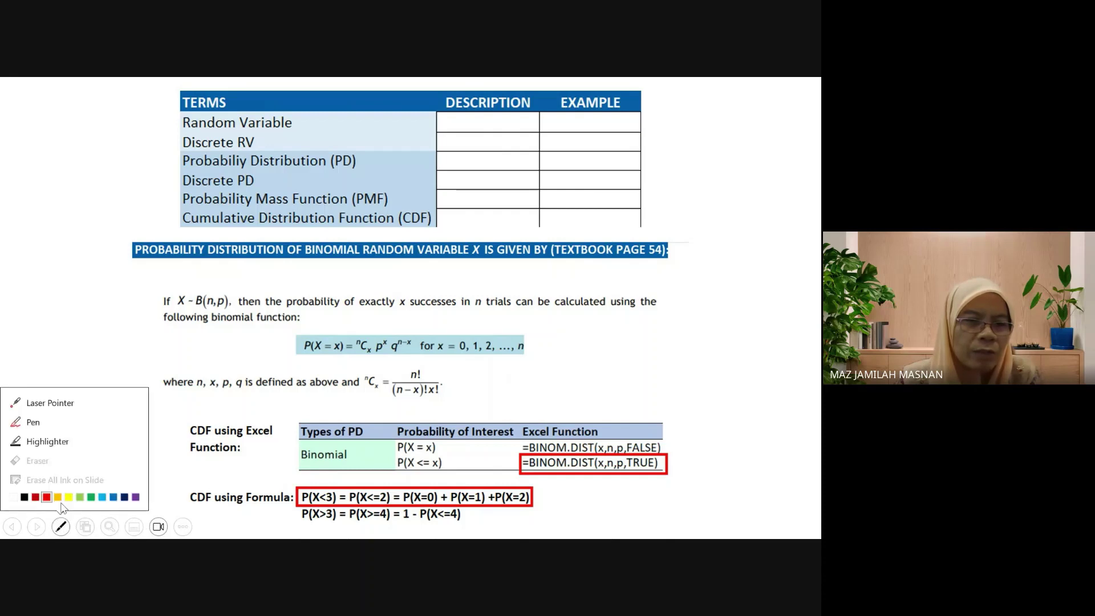
{"action": "left_click", "coordinate": [50, 403]}
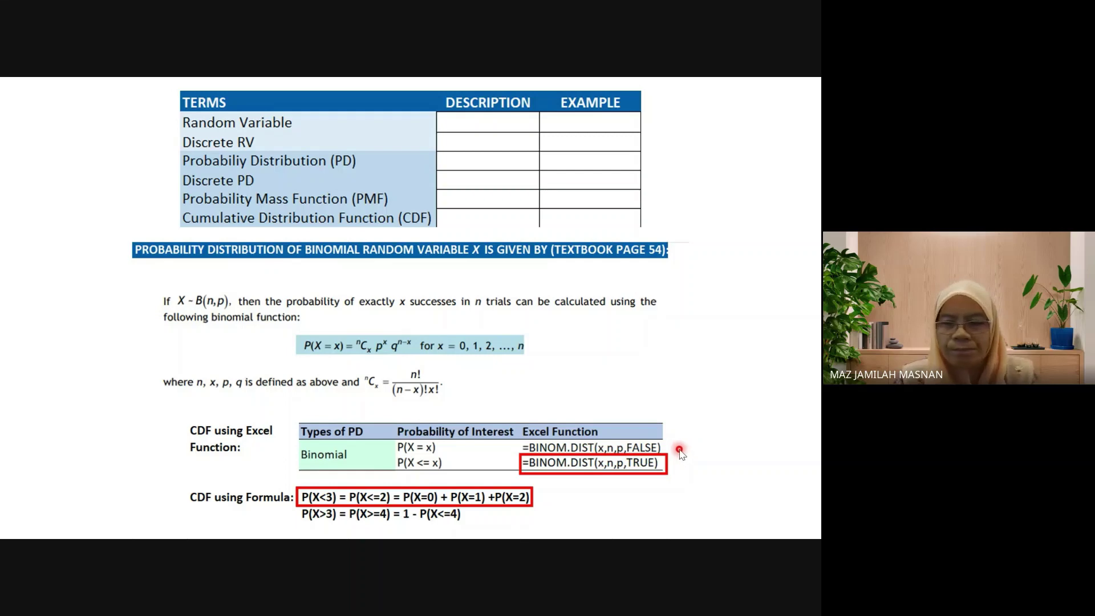
{"action": "key", "text": "Right"}
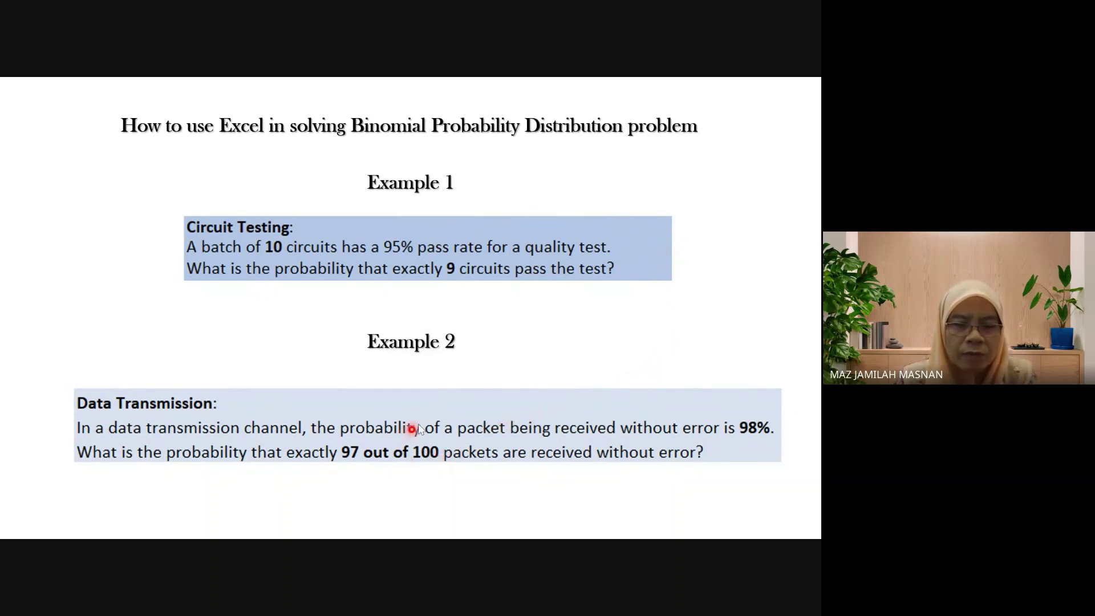
- Advance to the Excel Worksheets folder slide listing the Chapter 1 and 2 files
{"action": "key", "text": "Right"}
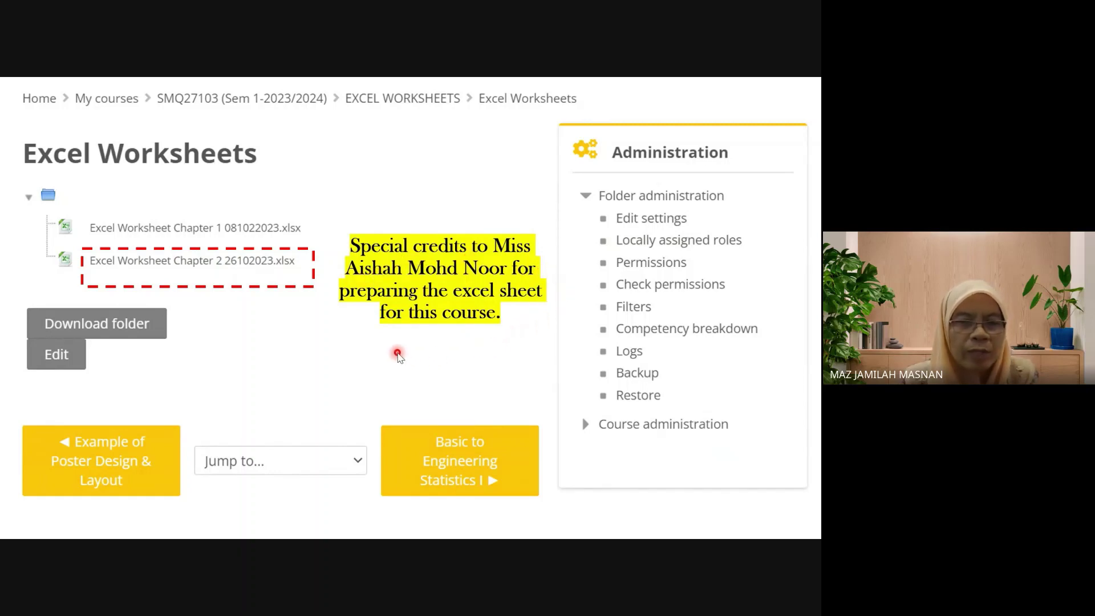
- Move to the PMF/CDF slide, end the slideshow, and bring the Excel workbook forward
{"action": "key", "text": "alt+Tab"}
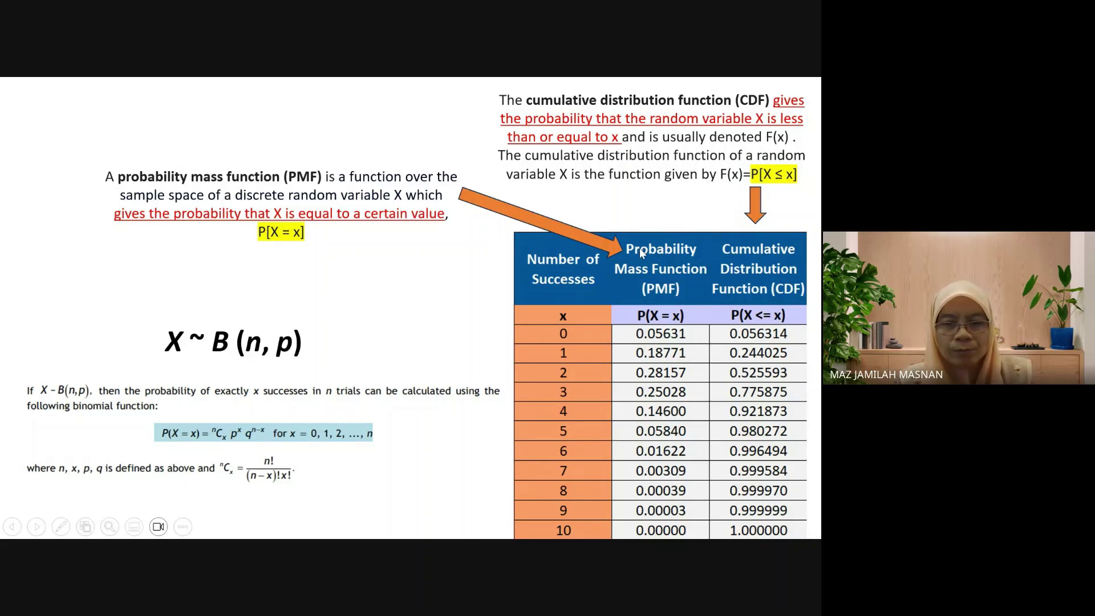
{"action": "key", "text": "Escape"}
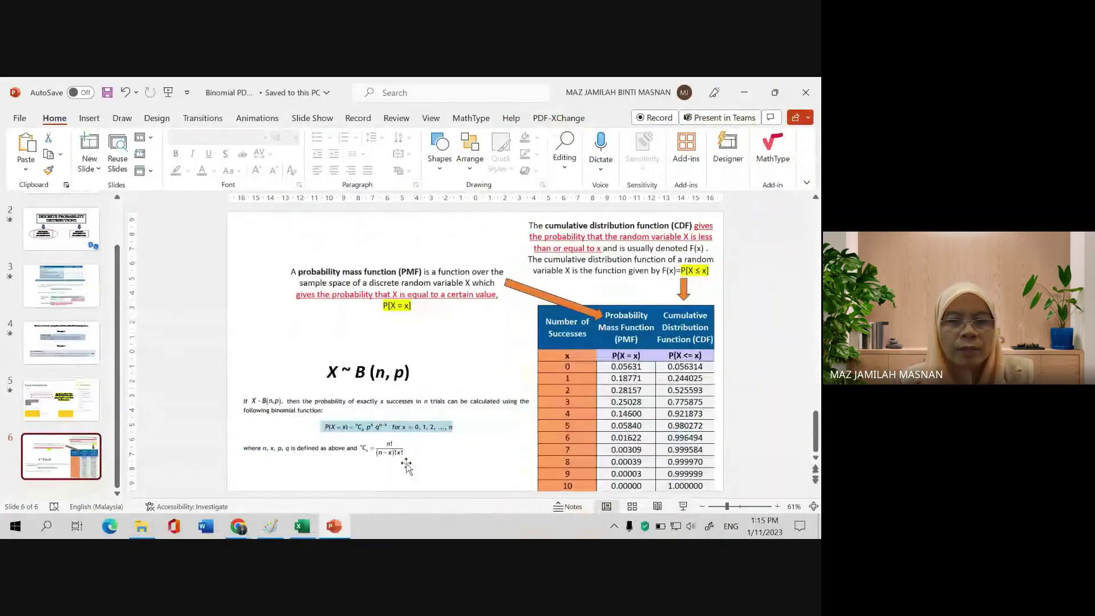
{"action": "left_click", "coordinate": [304, 525]}
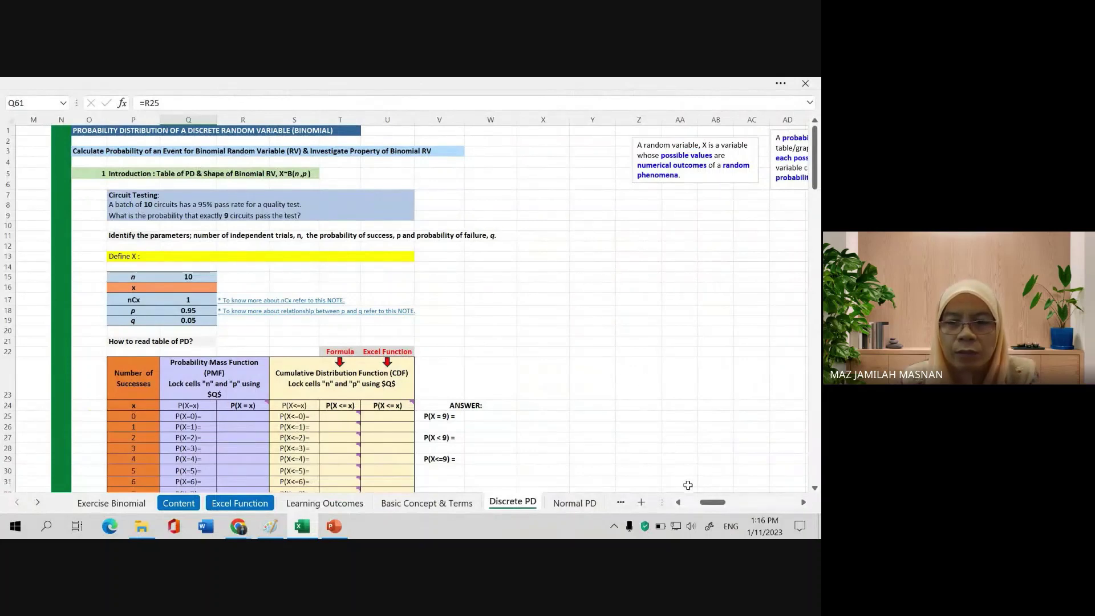
{"action": "left_click", "coordinate": [679, 502]}
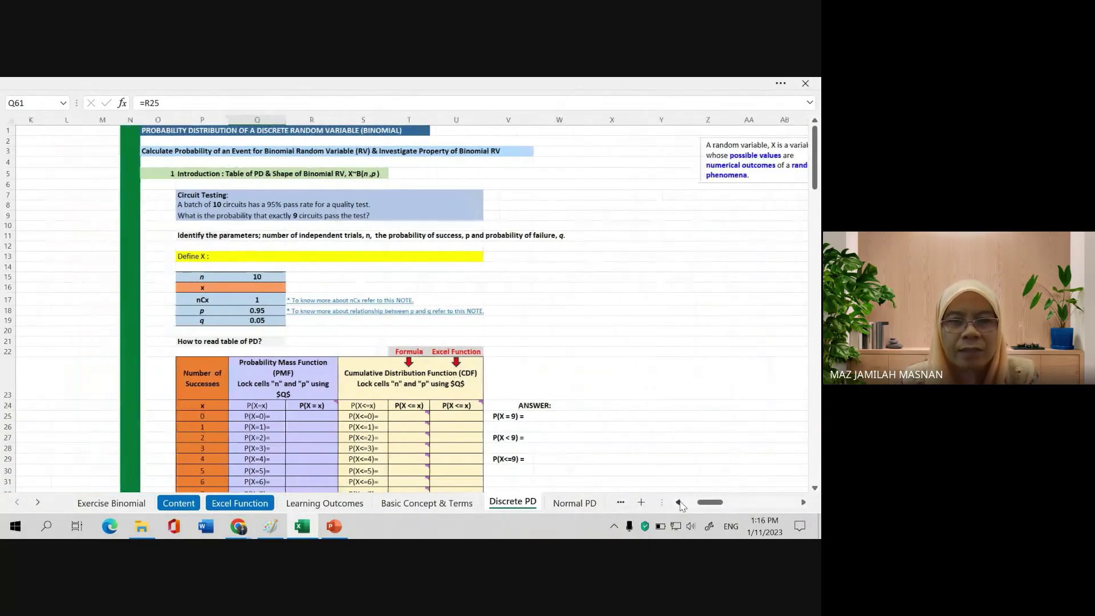
{"action": "left_click", "coordinate": [679, 503]}
{"action": "left_click", "coordinate": [679, 502]}
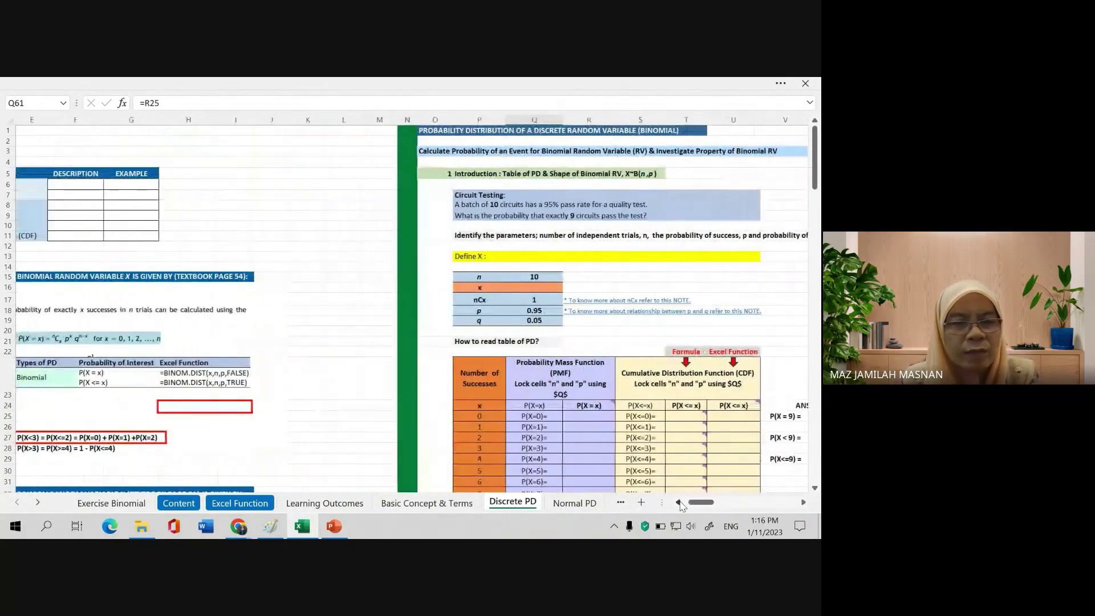
{"action": "left_click", "coordinate": [679, 502]}
{"action": "left_click", "coordinate": [678, 503]}
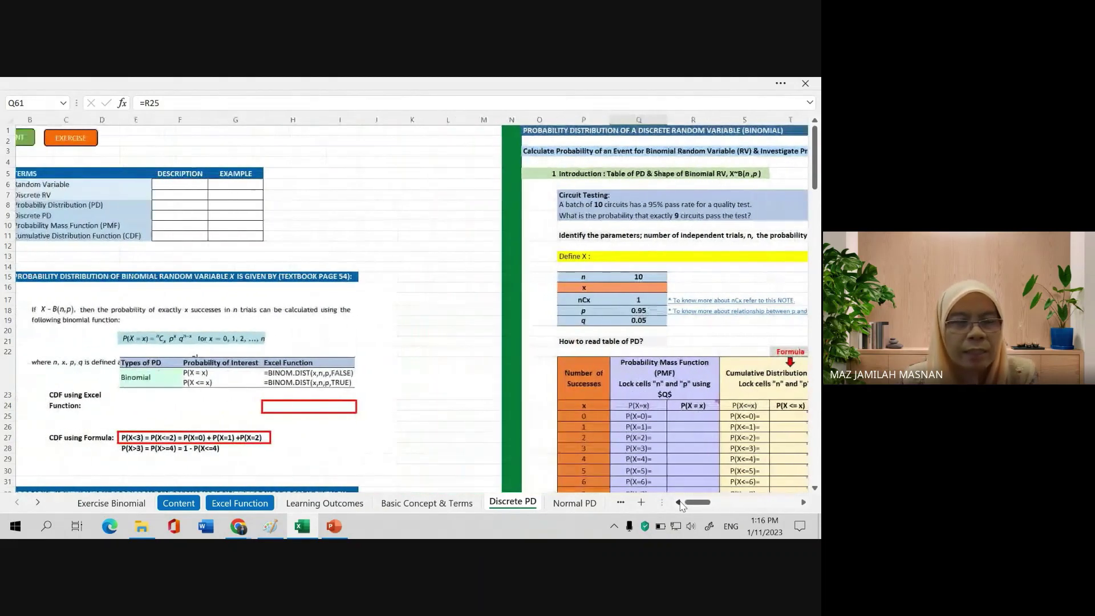
{"action": "left_click", "coordinate": [679, 502]}
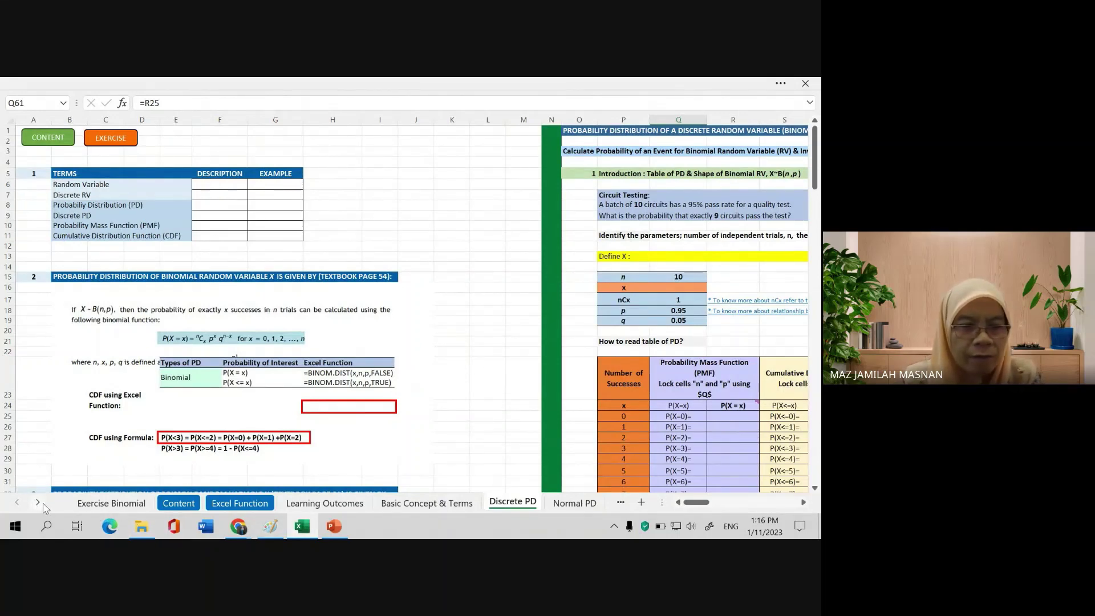
{"action": "left_click", "coordinate": [91, 505]}
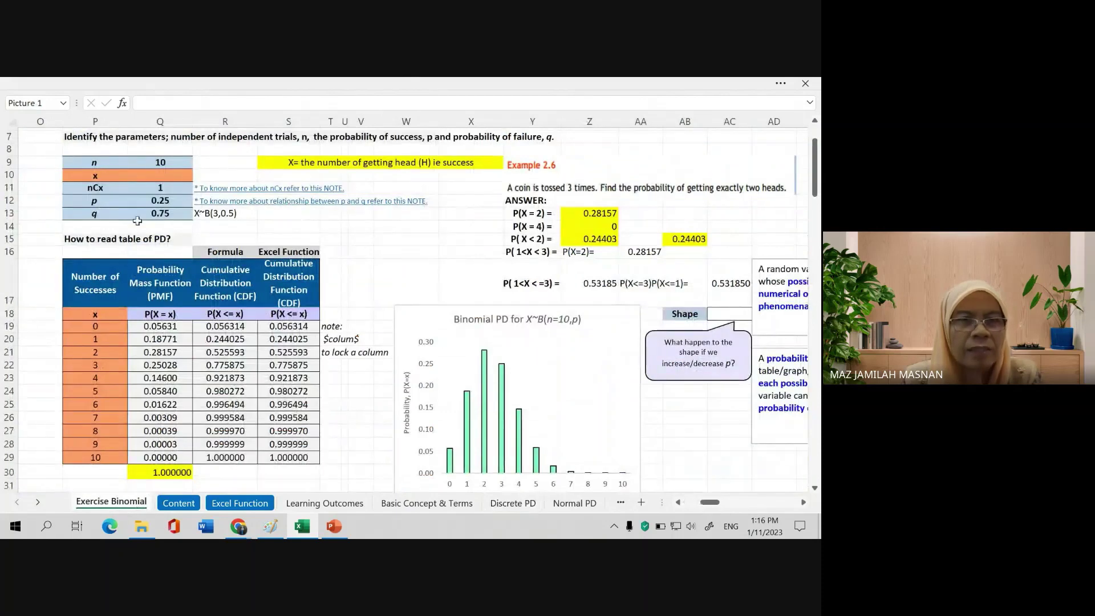
{"action": "left_click", "coordinate": [174, 504]}
{"action": "left_click", "coordinate": [231, 504]}
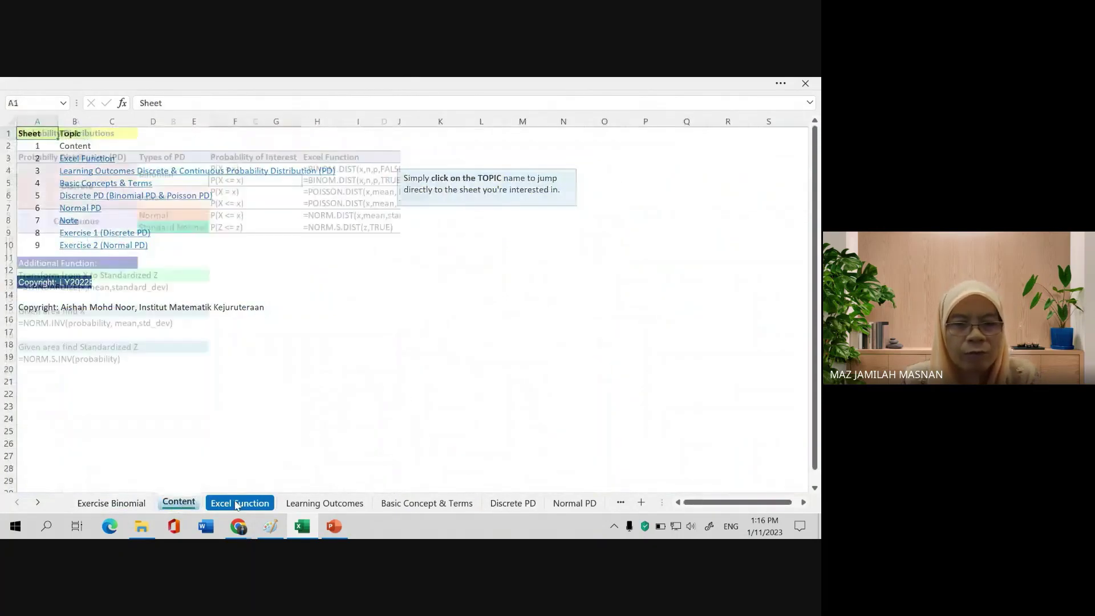
{"action": "left_click", "coordinate": [294, 504]}
{"action": "left_click", "coordinate": [388, 504]}
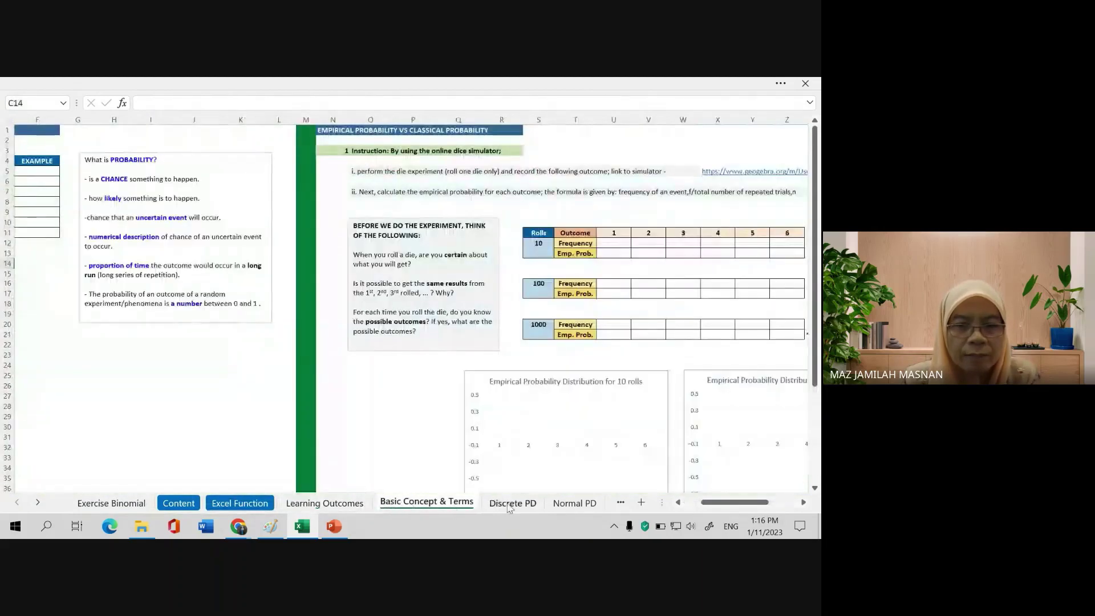
{"action": "left_click", "coordinate": [512, 504]}
{"action": "left_click", "coordinate": [574, 503]}
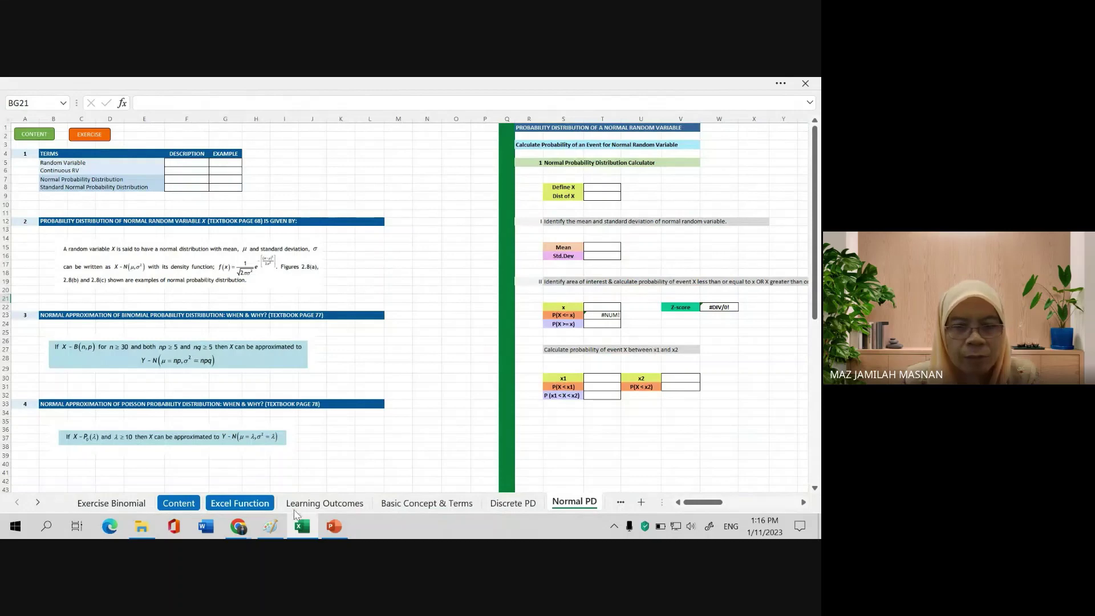
{"action": "left_click", "coordinate": [515, 505]}
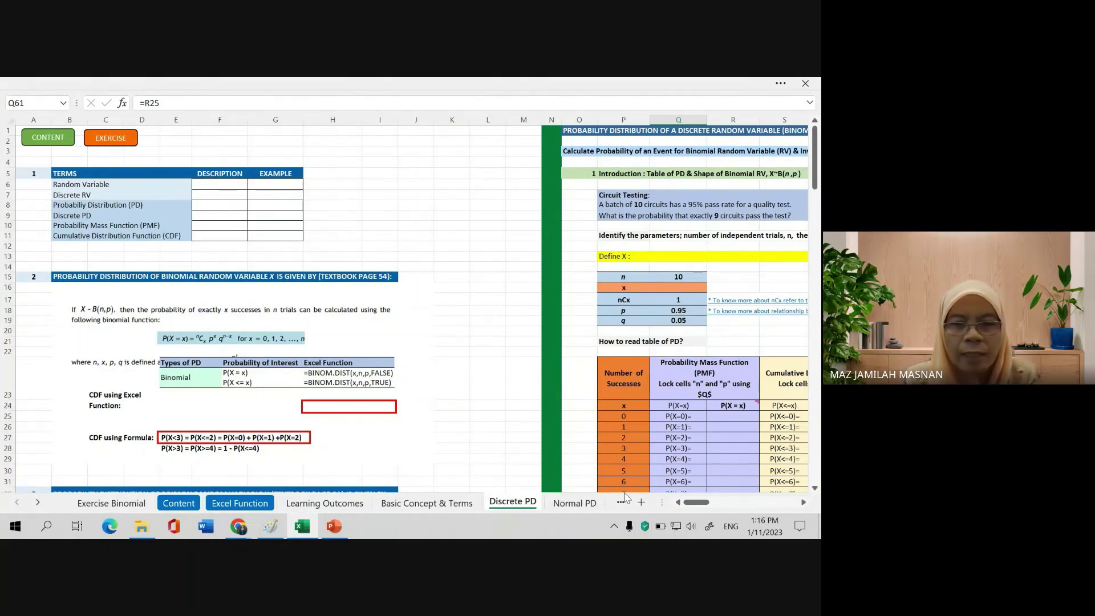
{"action": "left_click", "coordinate": [804, 502]}
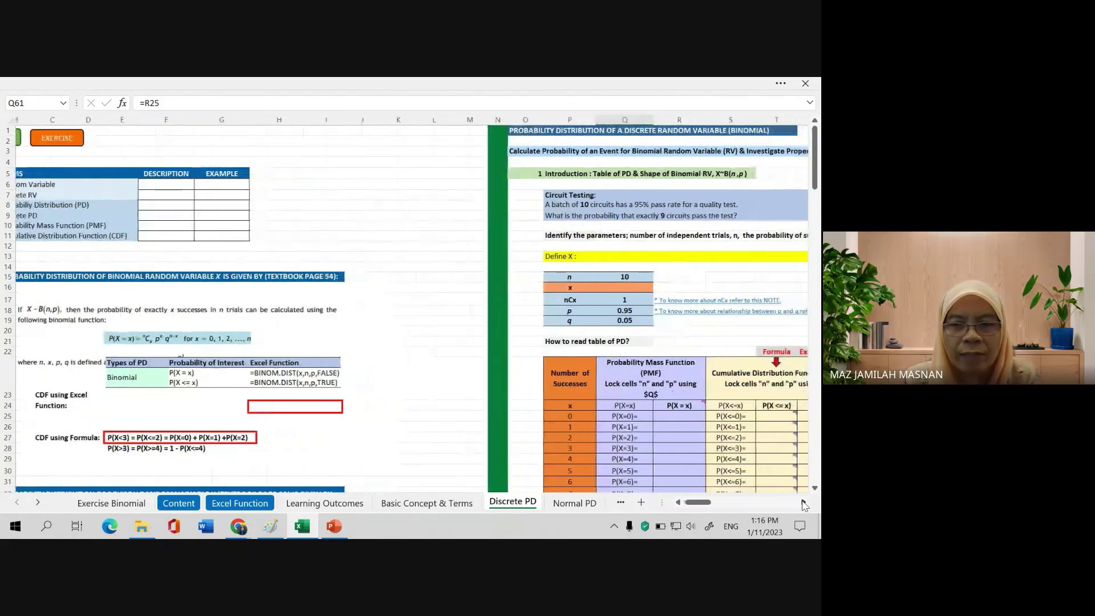
{"action": "left_click", "coordinate": [804, 502]}
{"action": "left_click", "coordinate": [804, 502]}
{"action": "left_click", "coordinate": [804, 502]}
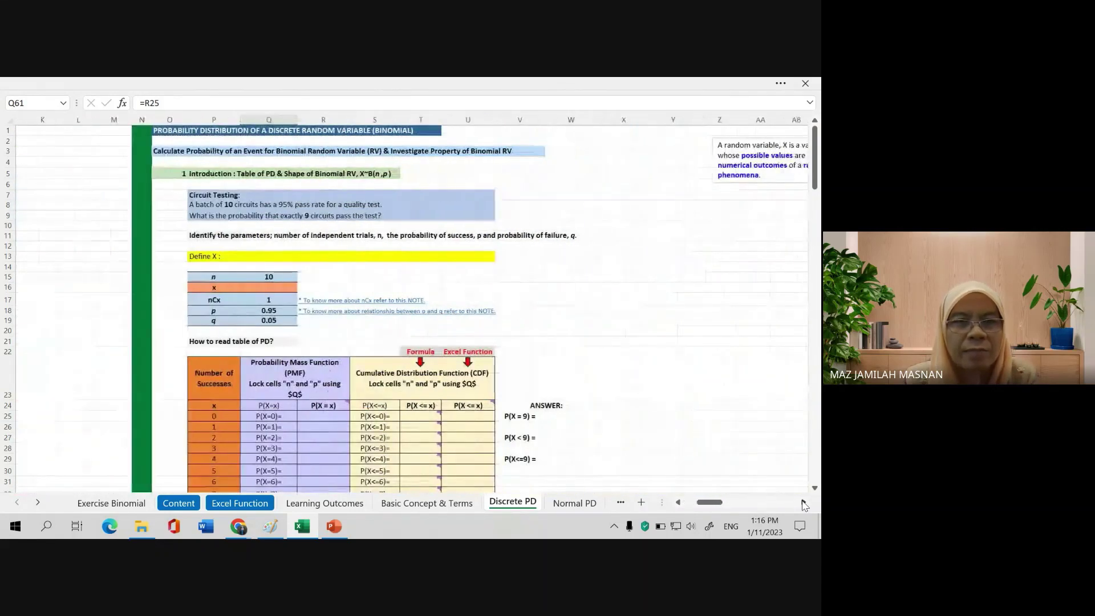
{"action": "left_click", "coordinate": [804, 502]}
{"action": "left_click", "coordinate": [804, 502]}
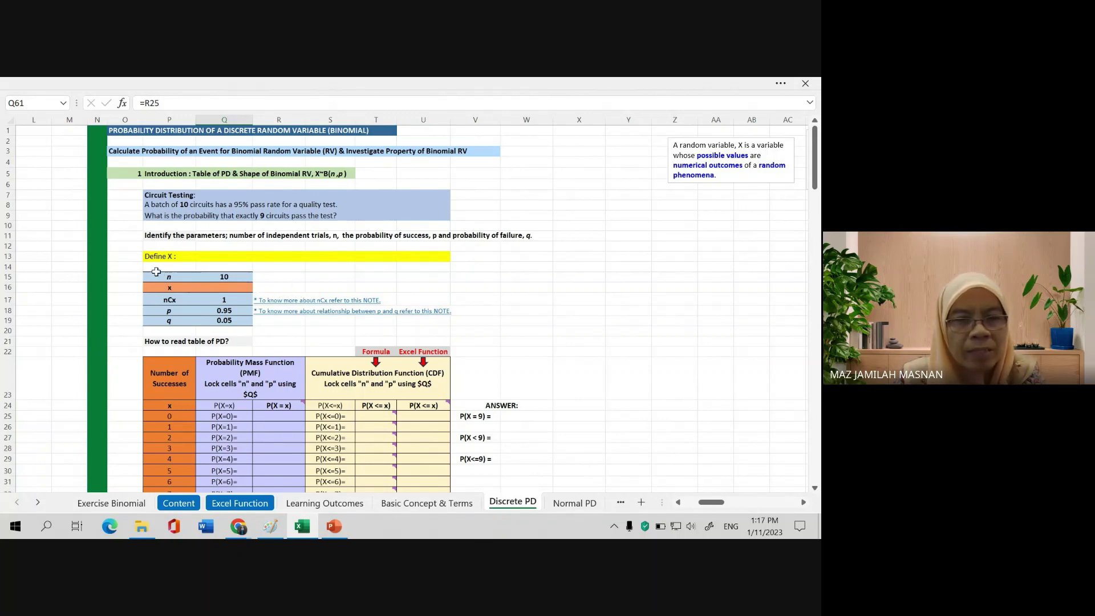
{"action": "left_click_drag", "start_coordinate": [153, 275], "coordinate": [233, 321]}
{"action": "scroll", "coordinate": [296, 286], "scroll_direction": "down", "scroll_amount": 2}
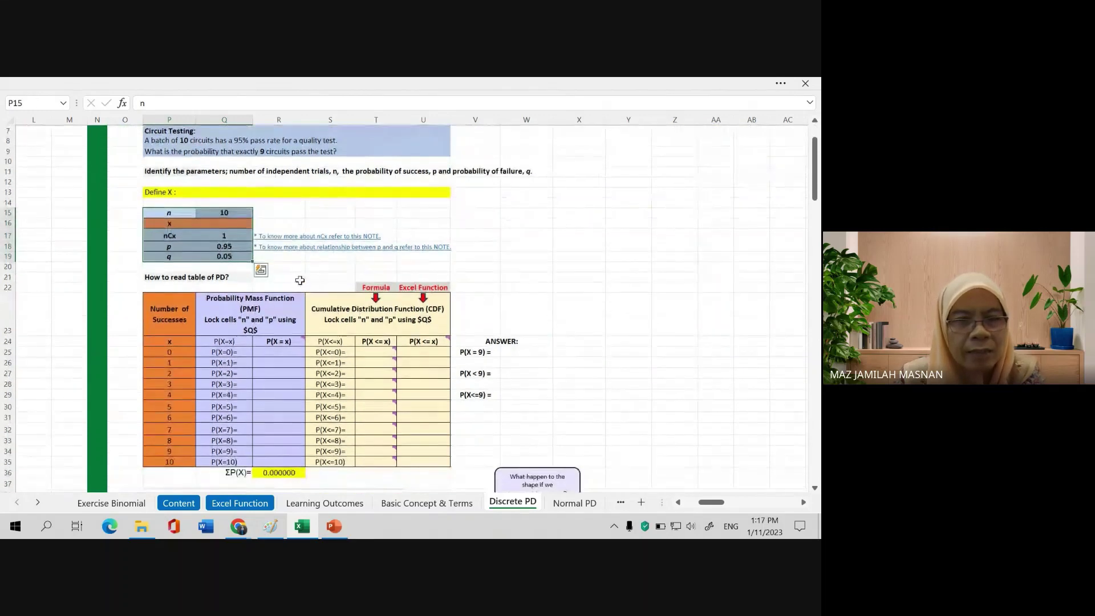
{"action": "left_click", "coordinate": [301, 280]}
{"action": "left_click_drag", "start_coordinate": [169, 298], "coordinate": [384, 463]}
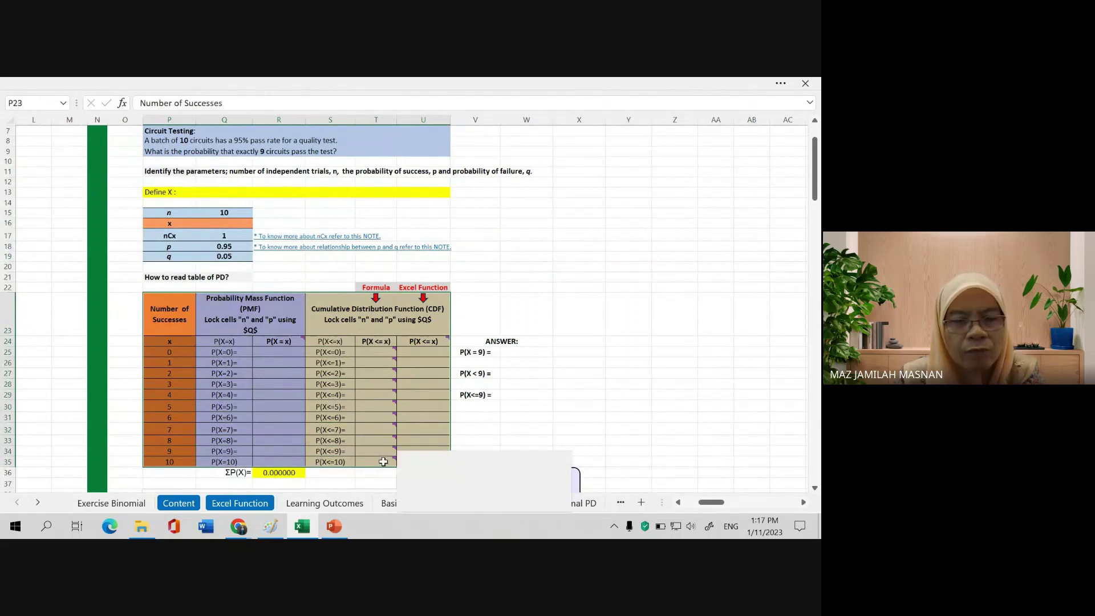
{"action": "left_click", "coordinate": [290, 275]}
{"action": "scroll", "coordinate": [410, 220], "scroll_direction": "up", "scroll_amount": 1}
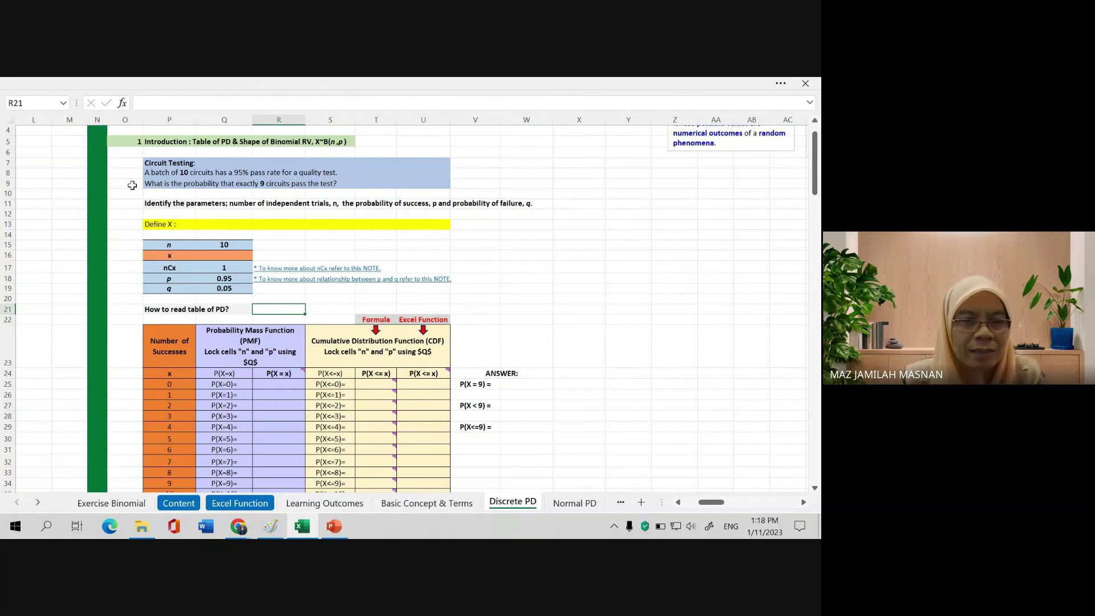
- Enter 'X is the number cuircuits that pass the quality.' in the yellow Define X cell Q13
{"action": "left_click", "coordinate": [169, 228]}
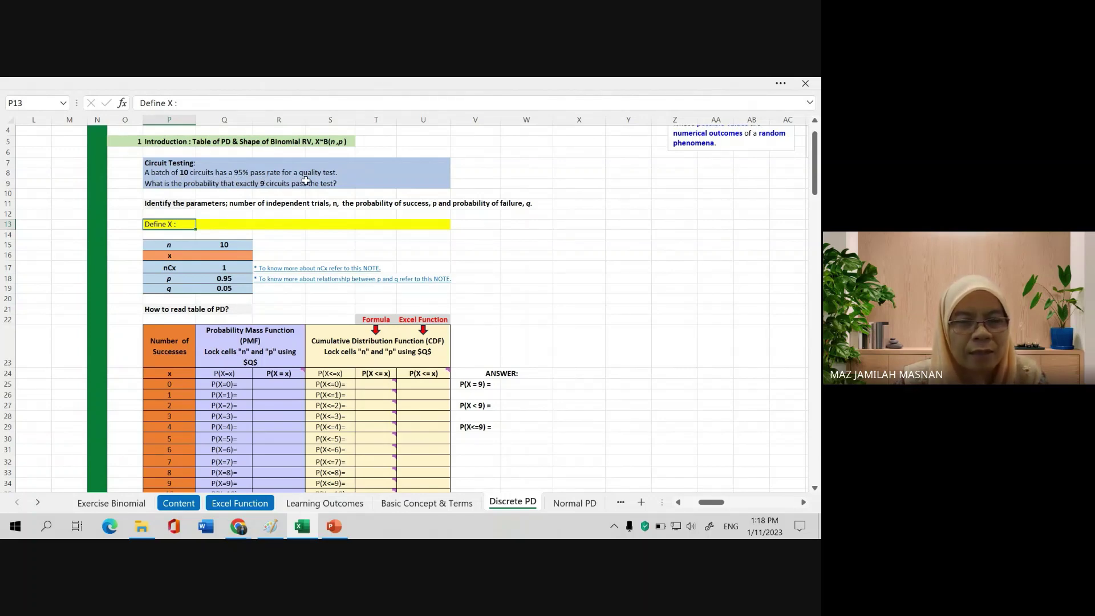
{"action": "left_click", "coordinate": [226, 224]}
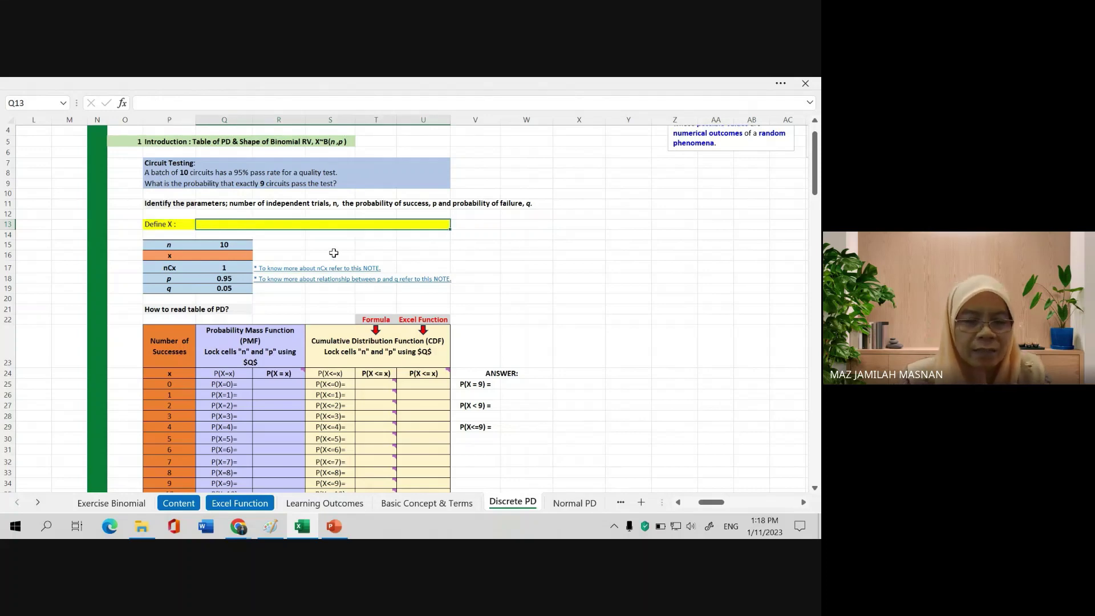
{"action": "type", "text": "X"}
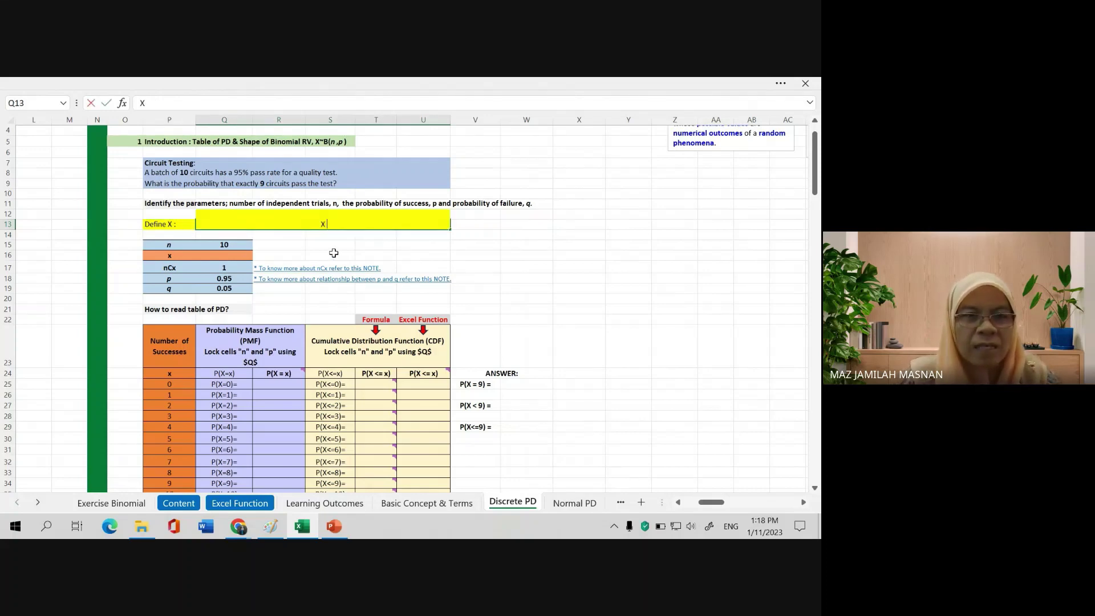
{"action": "type", "text": " is the"}
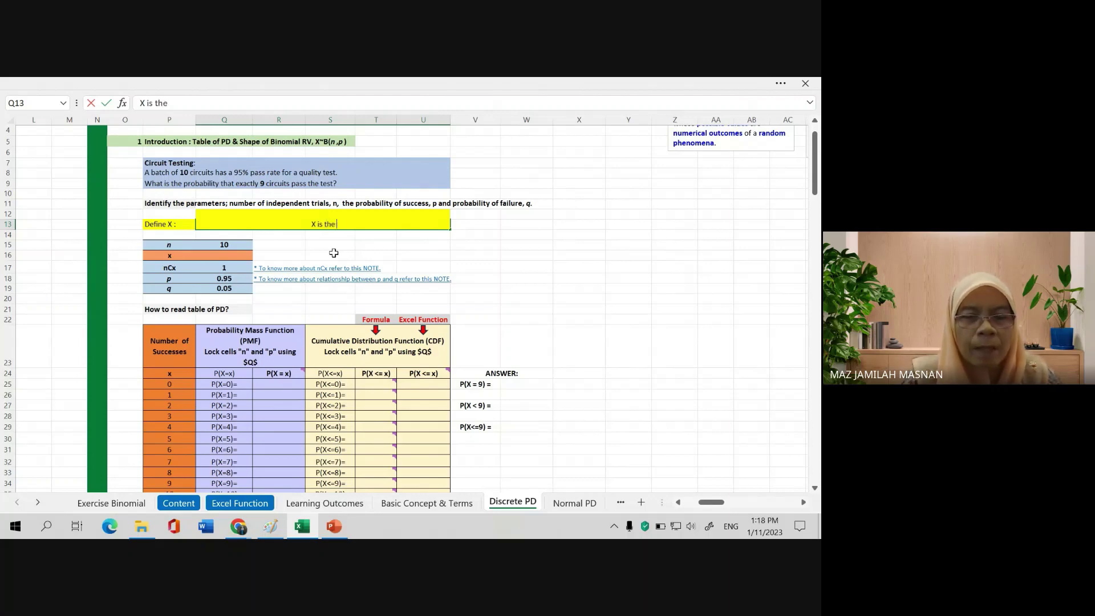
{"action": "type", "text": " number cu"}
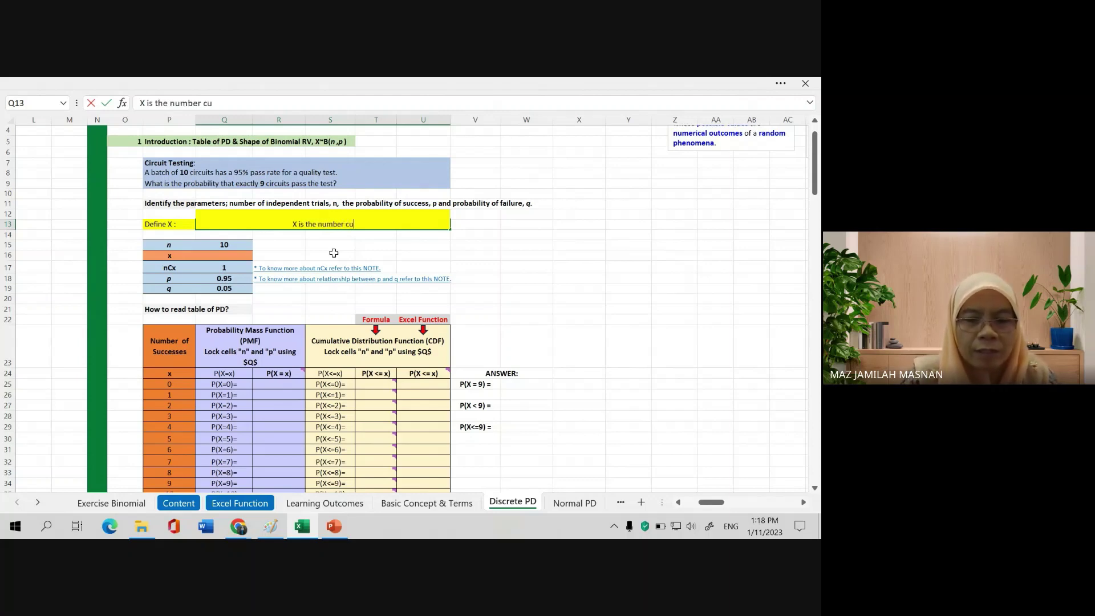
{"action": "type", "text": "ircuits"}
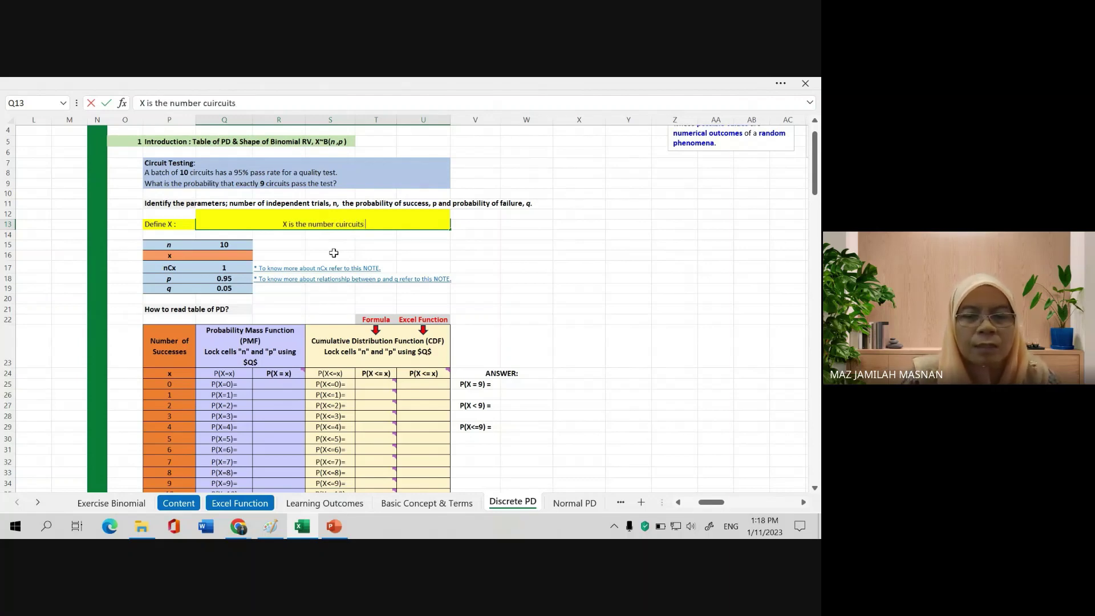
{"action": "type", "text": " that pass"}
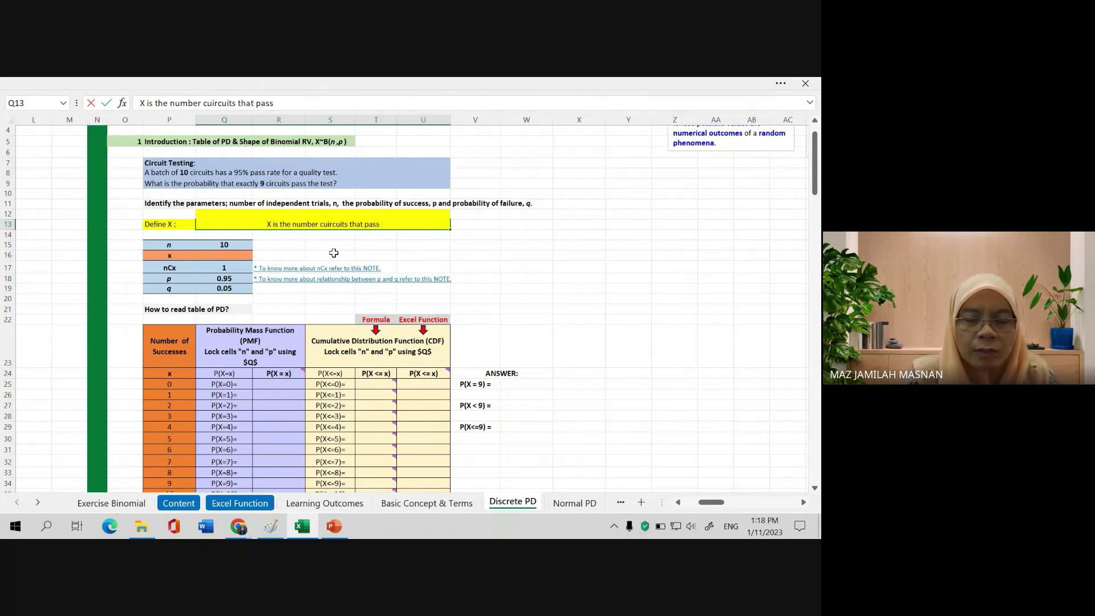
{"action": "type", "text": " the "}
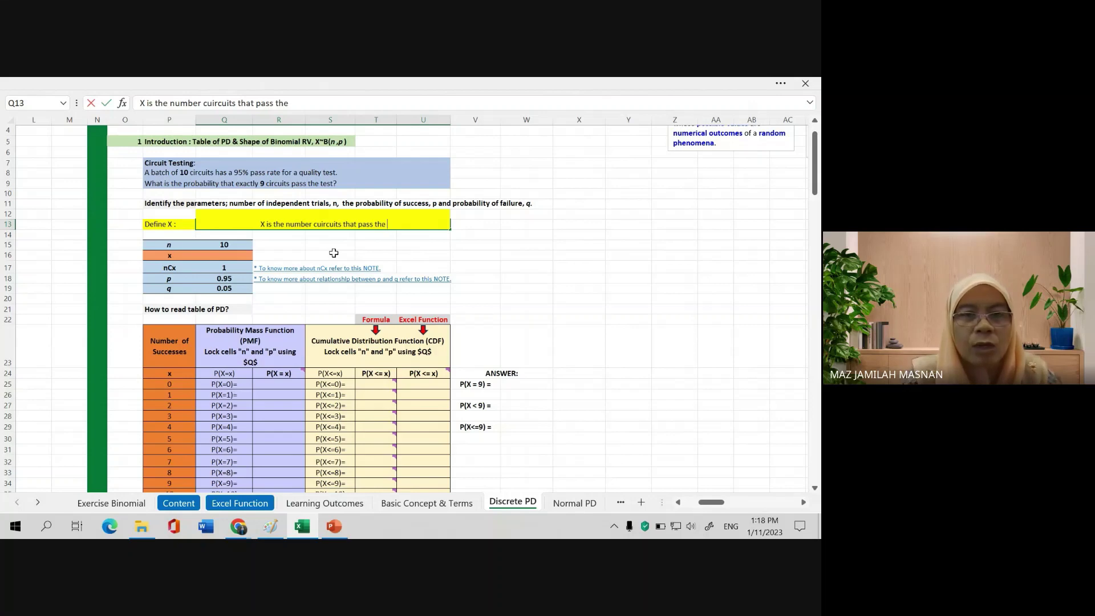
{"action": "type", "text": "quality"}
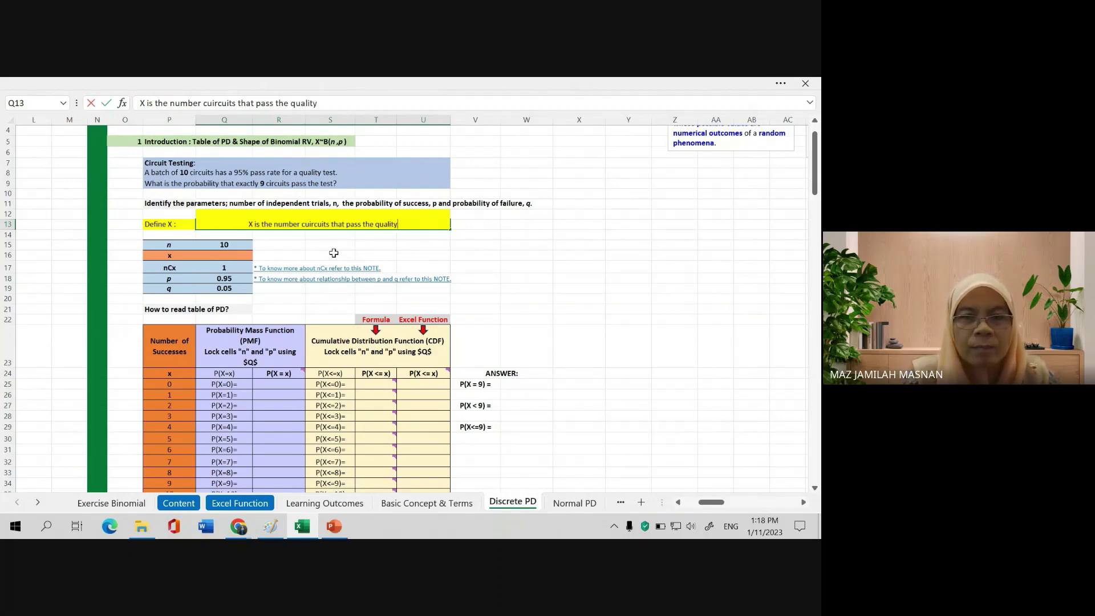
{"action": "type", "text": "."}
{"action": "key", "text": "Return"}
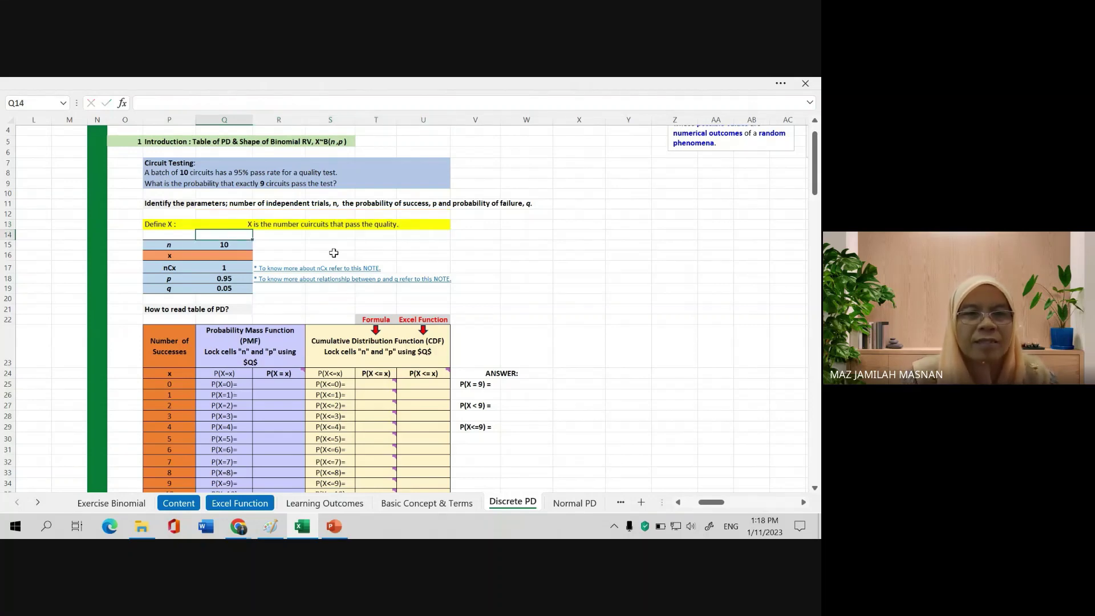
- Left-align the X definition in Q13 using Align Left on the Home ribbon
{"action": "left_click", "coordinate": [343, 222]}
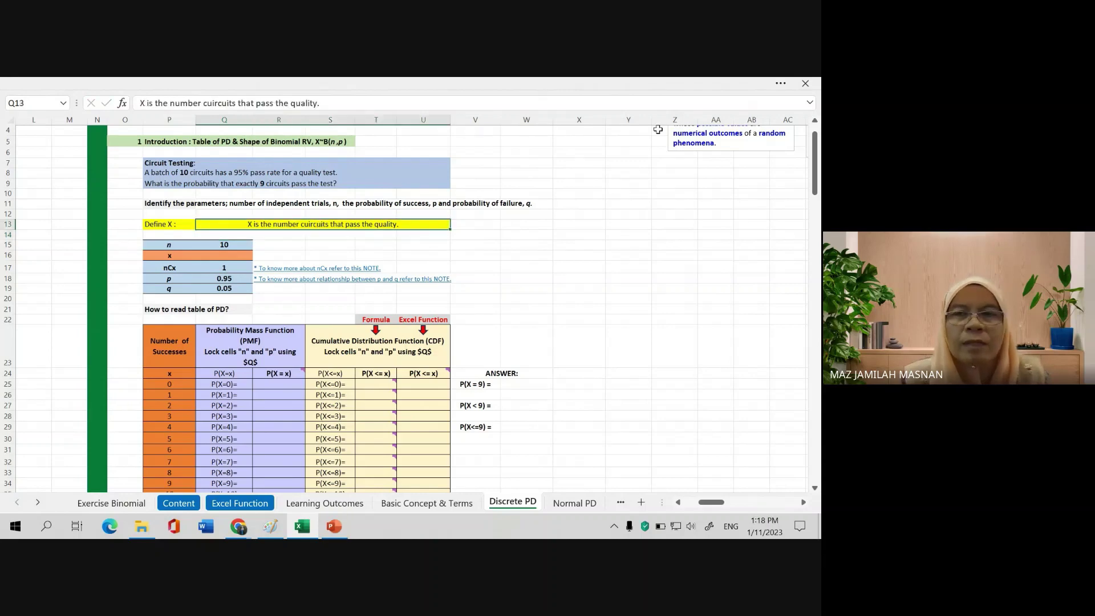
{"action": "left_click", "coordinate": [781, 84]}
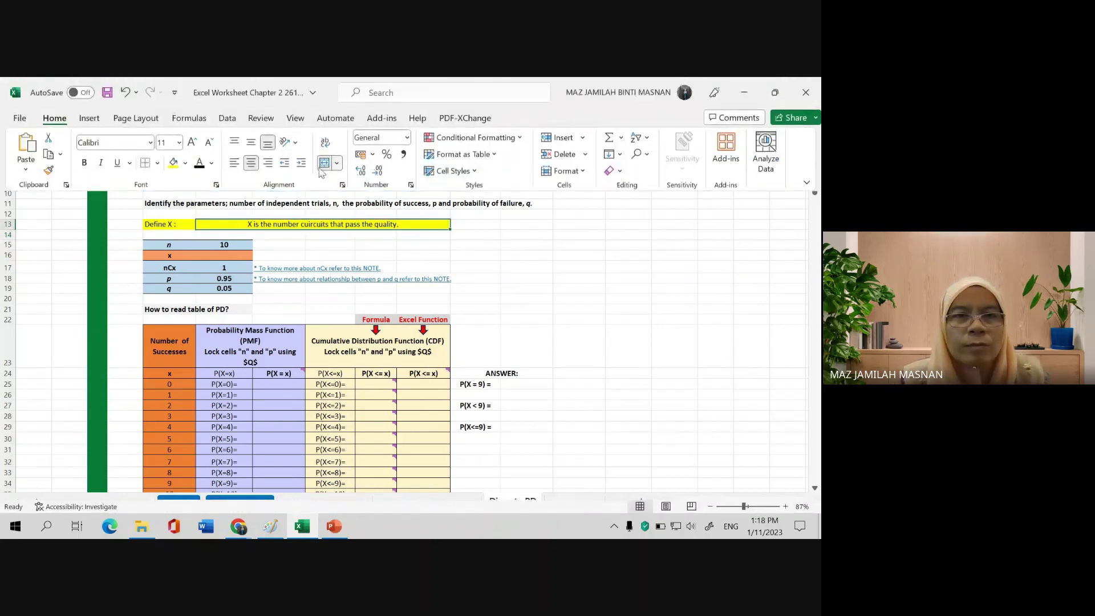
{"action": "left_click", "coordinate": [236, 164]}
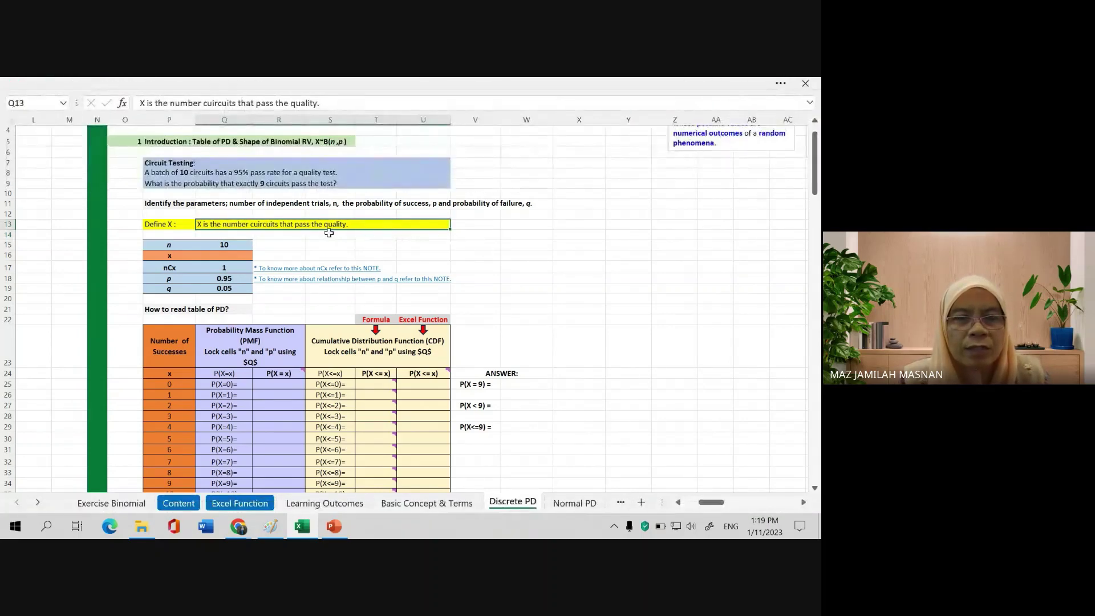
{"action": "left_click", "coordinate": [183, 224]}
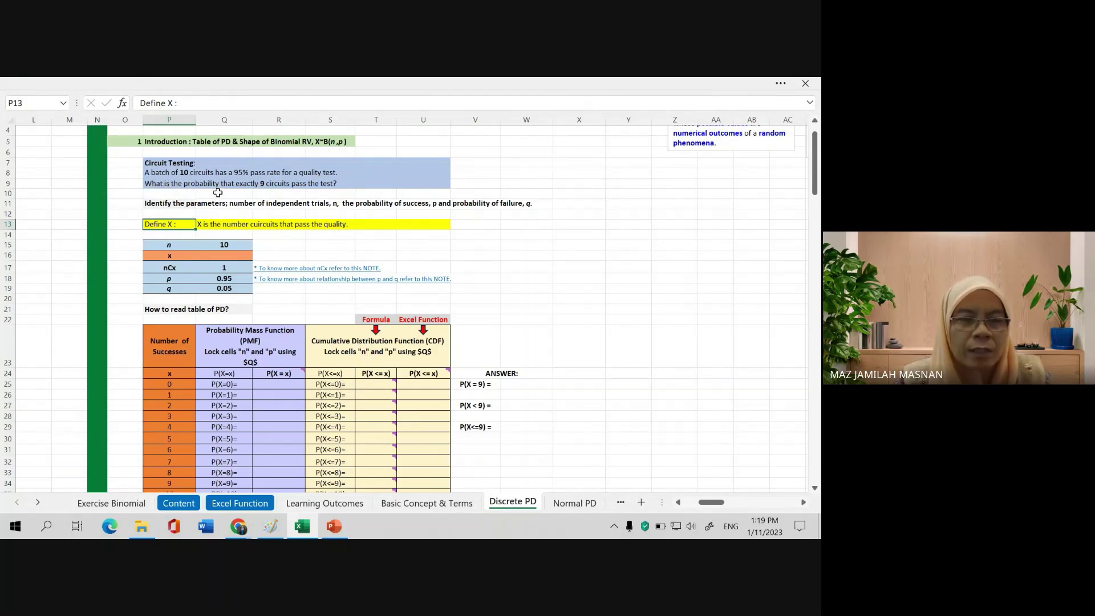
{"action": "left_click", "coordinate": [179, 234]}
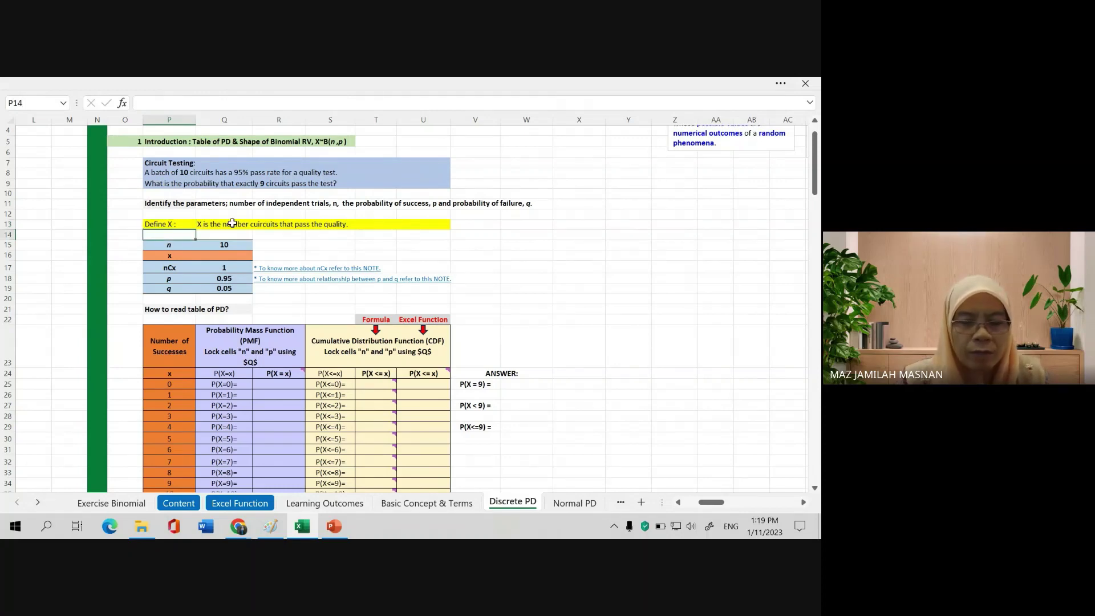
- Enter the distribution notation X ~B(10, 0.95) in P14 beneath the Define X label
{"action": "type", "text": "X~"}
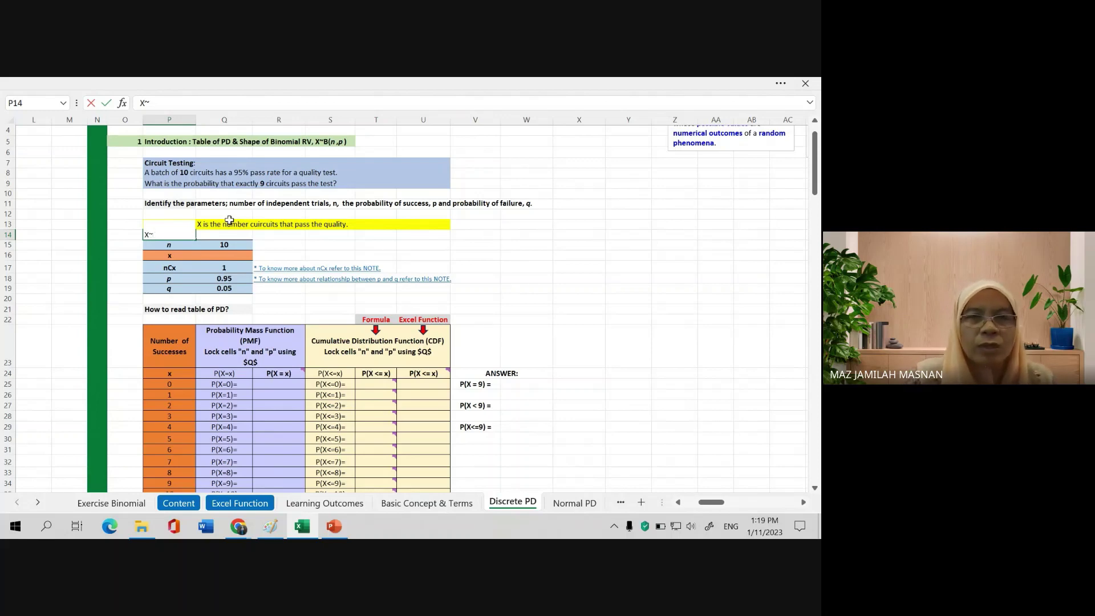
{"action": "key", "text": "BackSpace"}
{"action": "key", "text": "BackSpace"}
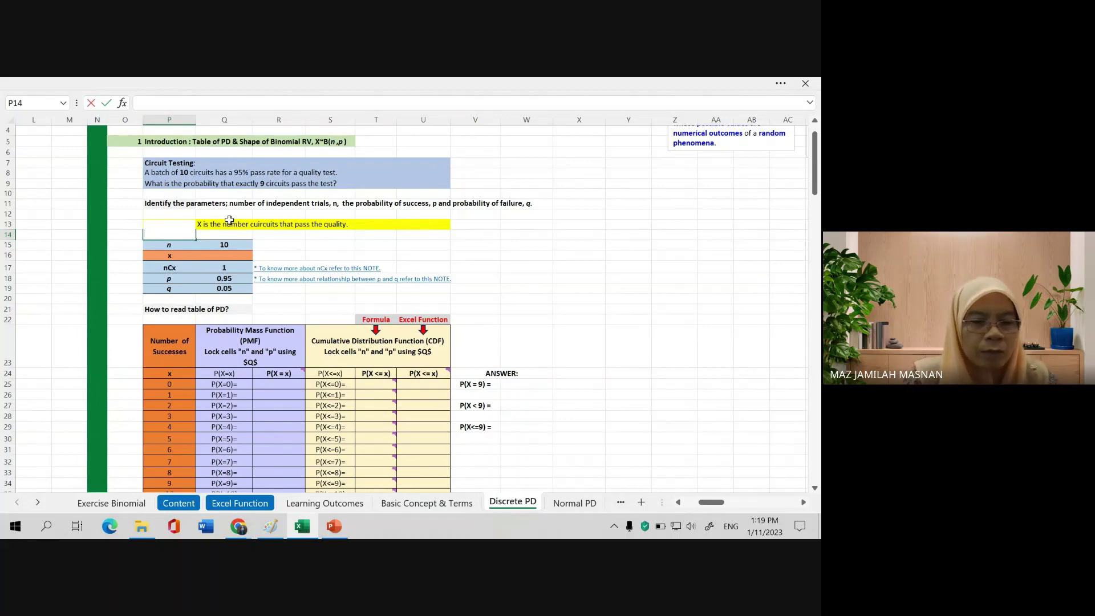
{"action": "type", "text": "X"}
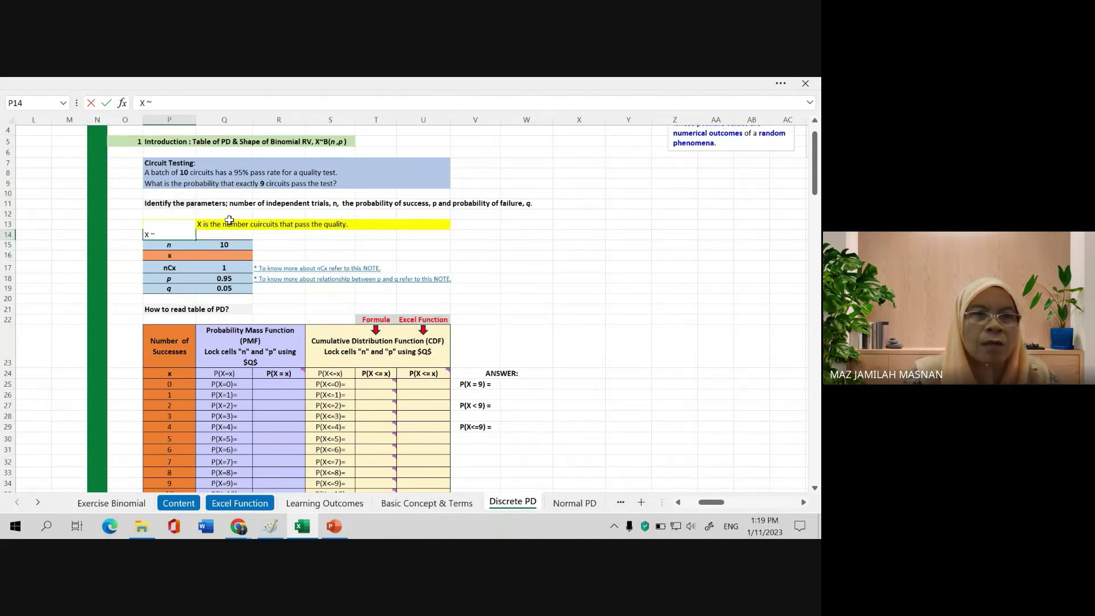
{"action": "type", "text": " ~B"}
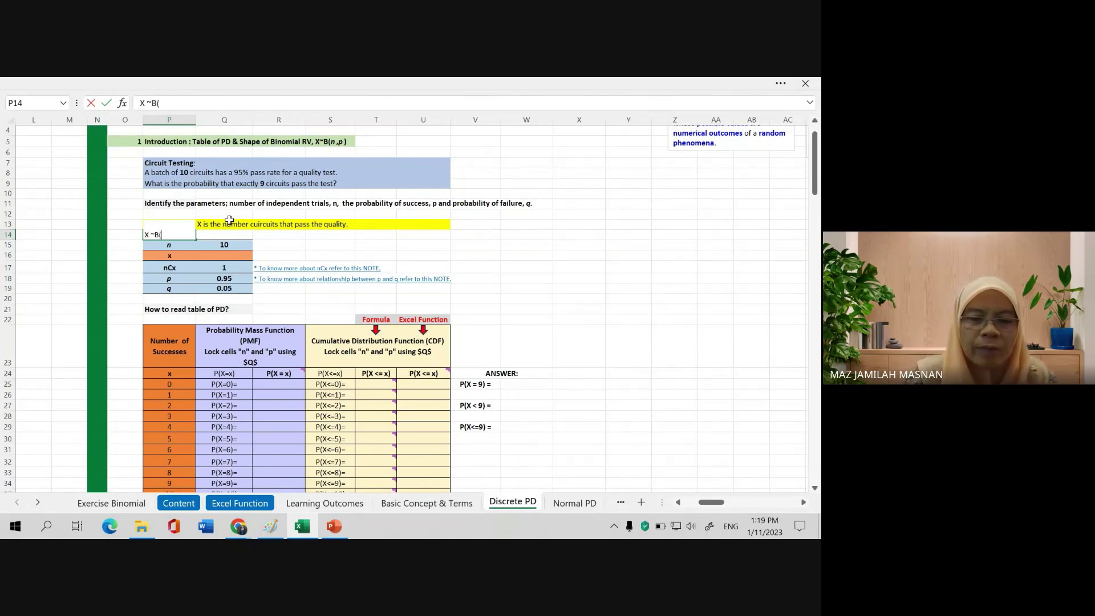
{"action": "type", "text": "(n"}
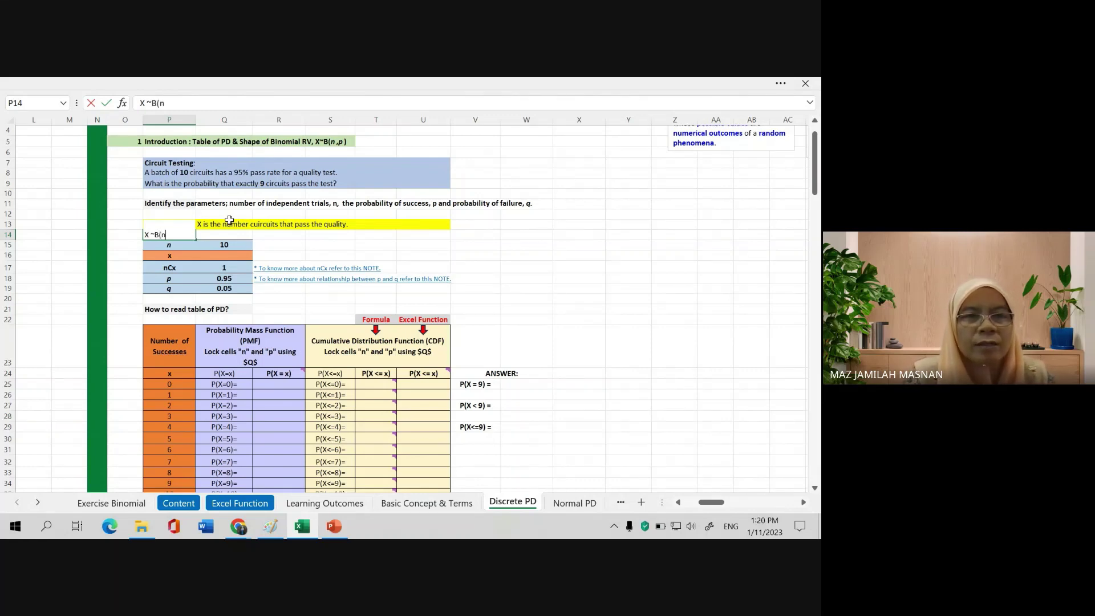
{"action": "type", "text": ","}
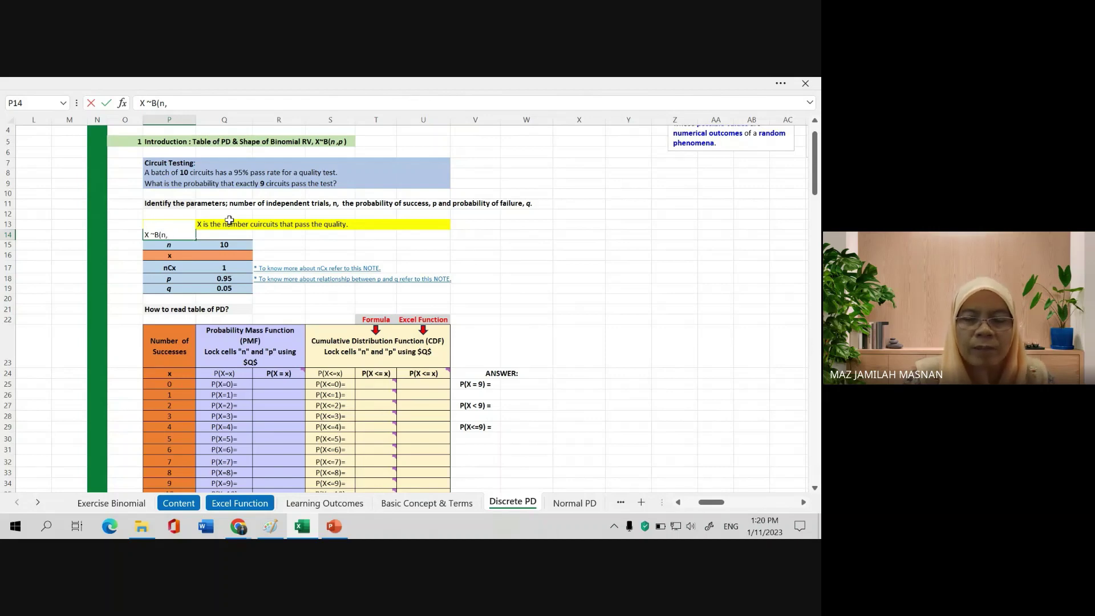
{"action": "type", "text": " p"}
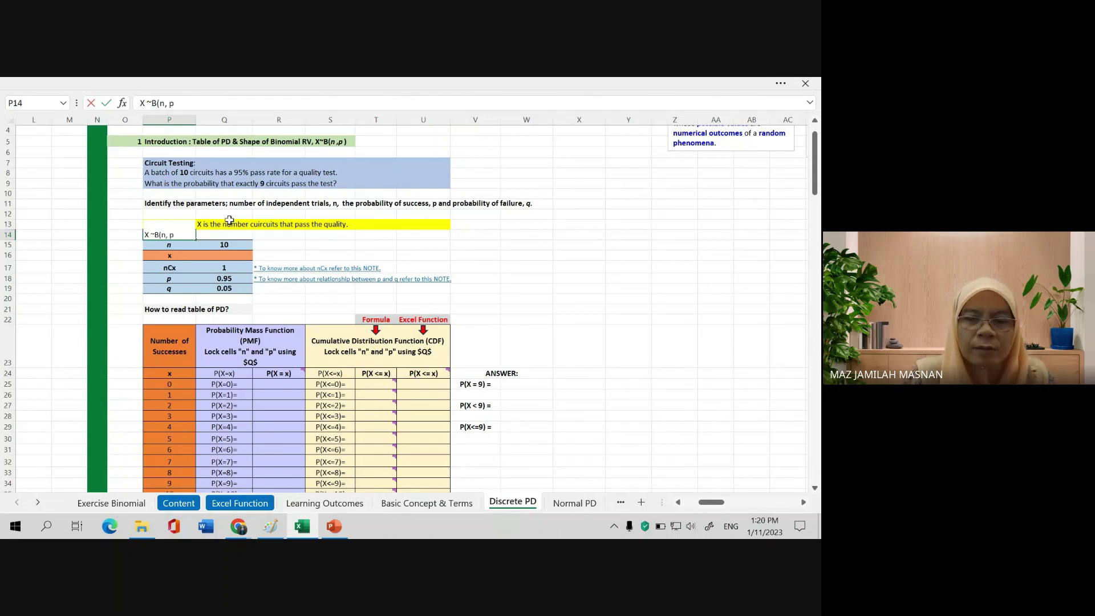
{"action": "type", "text": ")"}
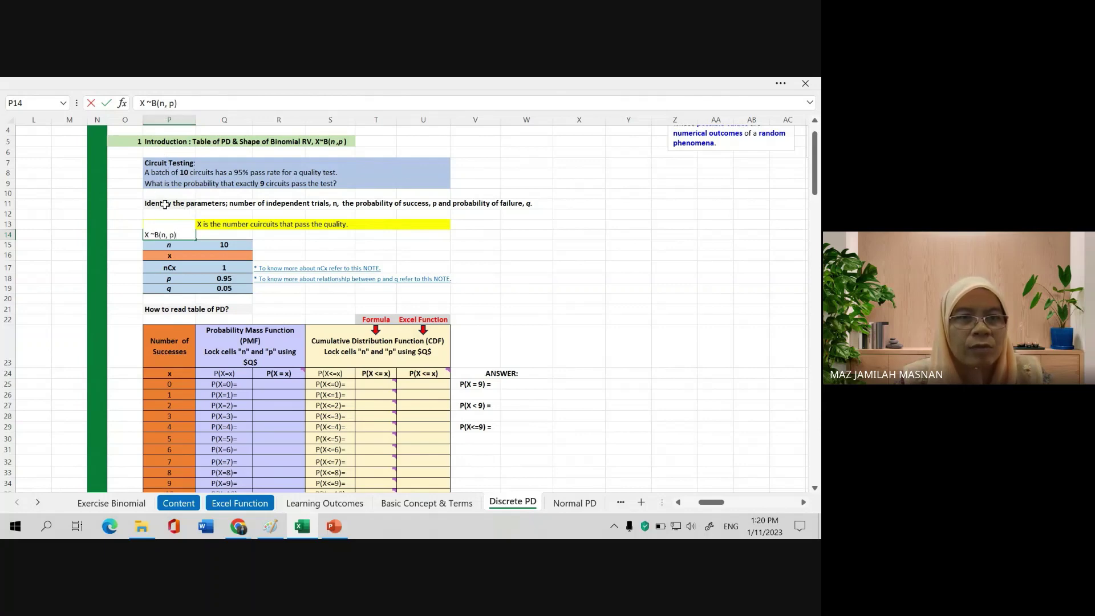
{"action": "key", "text": "BackSpace"}
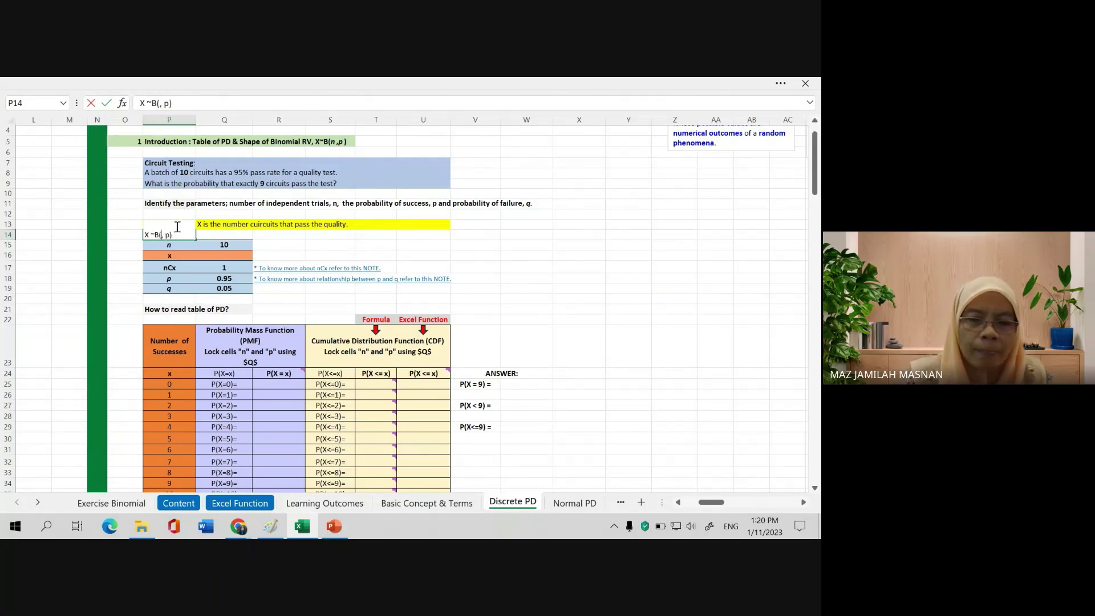
{"action": "type", "text": "10"}
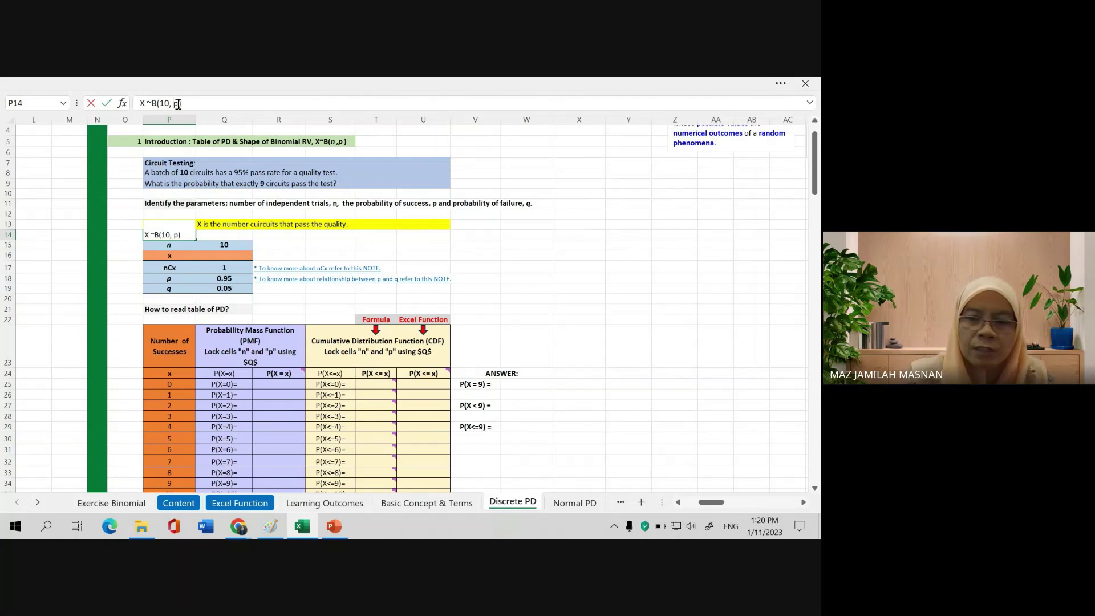
{"action": "key", "text": "BackSpace"}
{"action": "type", "text": "0."}
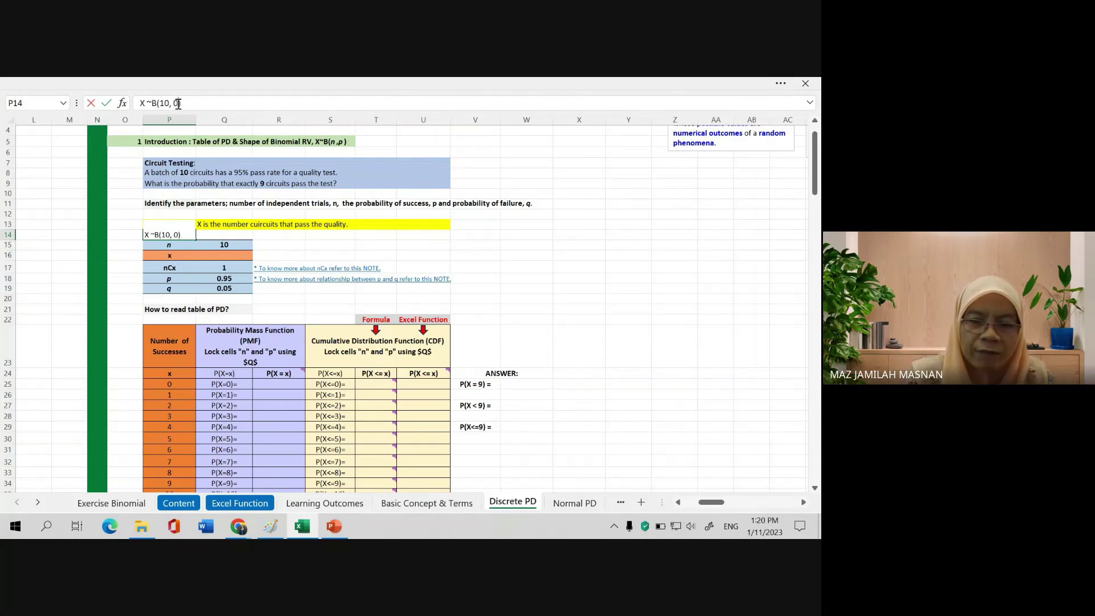
{"action": "type", "text": "95"}
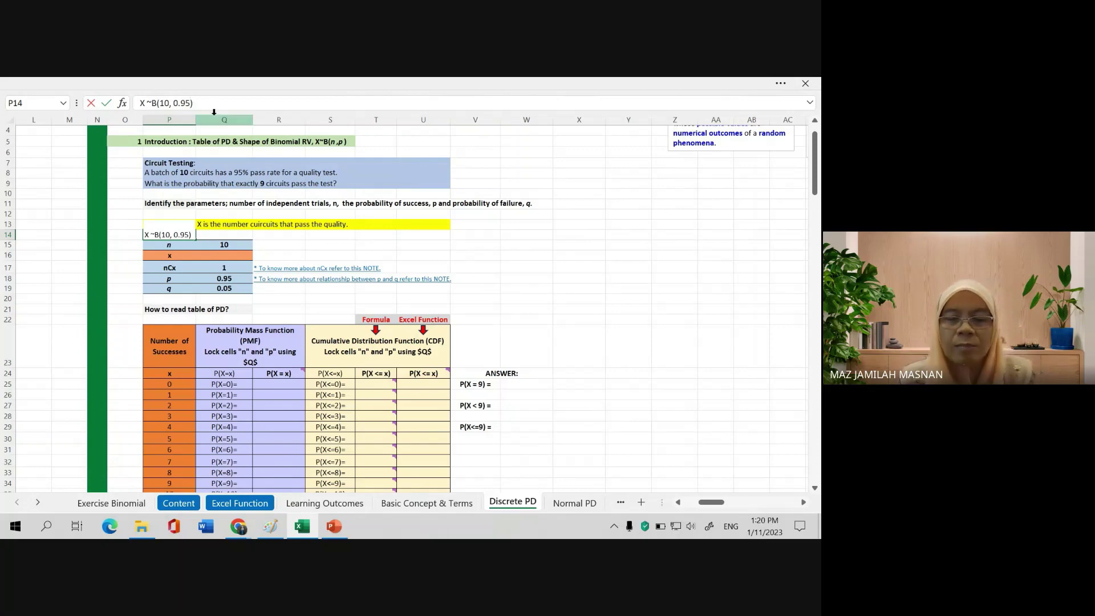
{"action": "key", "text": "Return"}
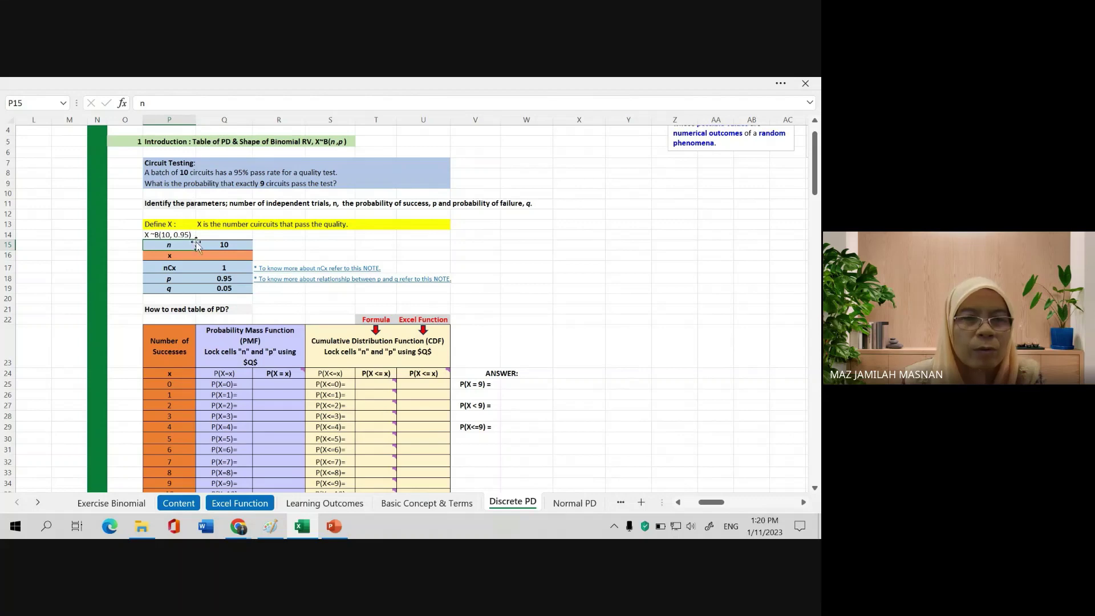
- Check the X labels and n = 10, then set the success probability p in Q18 to 0.95
{"action": "left_click", "coordinate": [180, 227]}
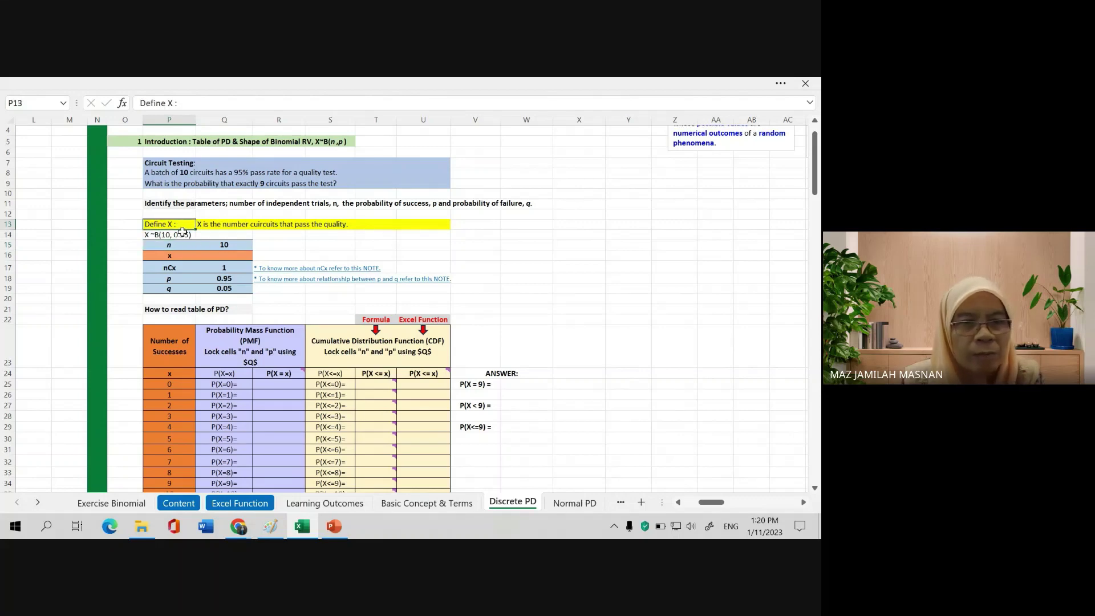
{"action": "left_click", "coordinate": [183, 234]}
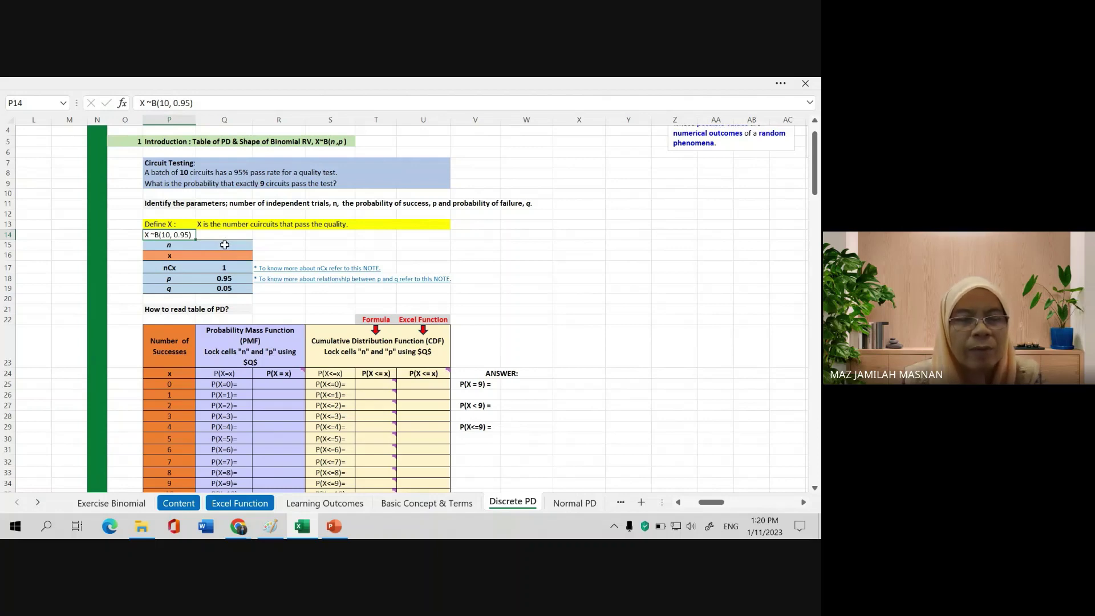
{"action": "left_click", "coordinate": [179, 245]}
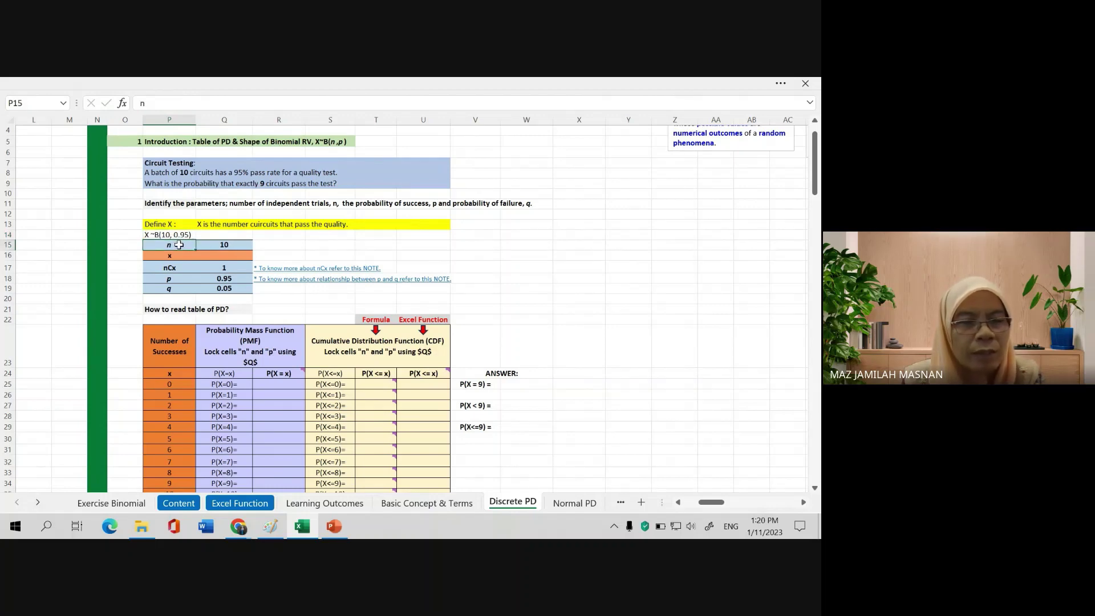
{"action": "left_click", "coordinate": [222, 247]}
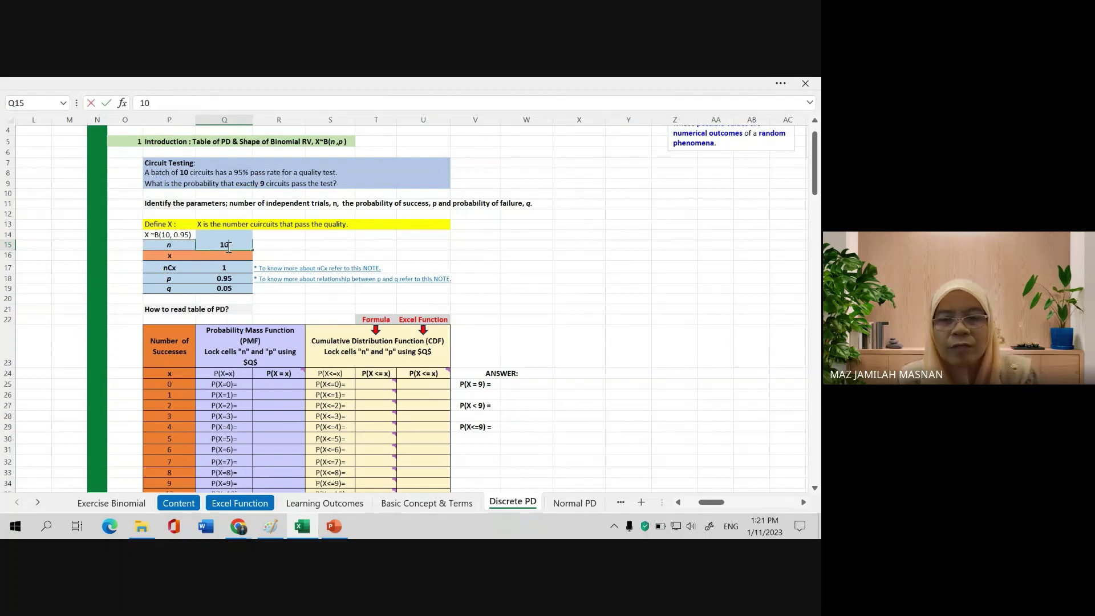
{"action": "key", "text": "Return"}
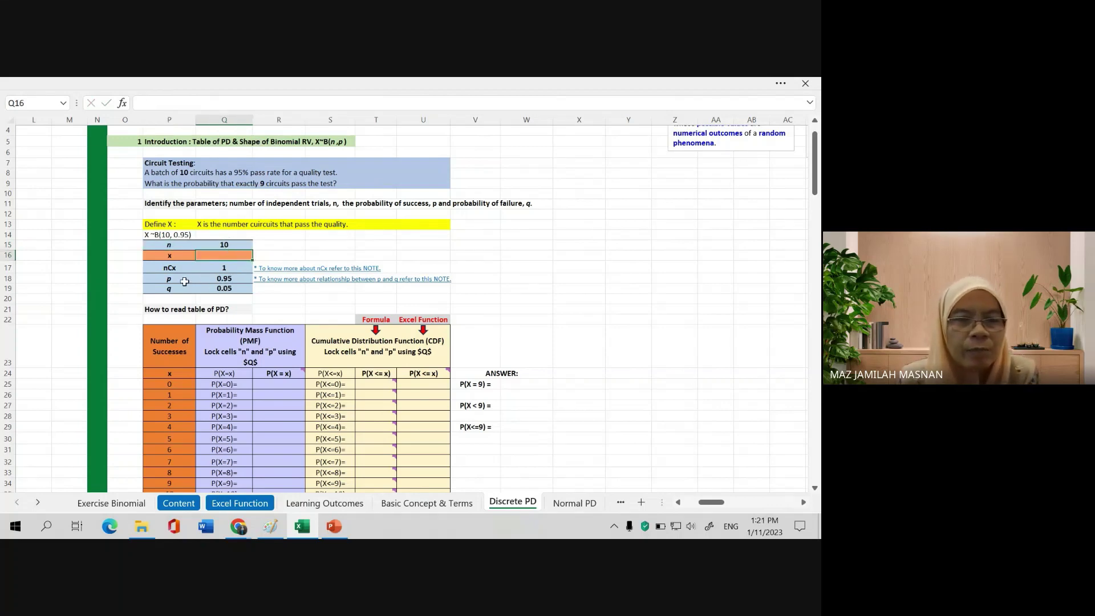
{"action": "left_click", "coordinate": [226, 278]}
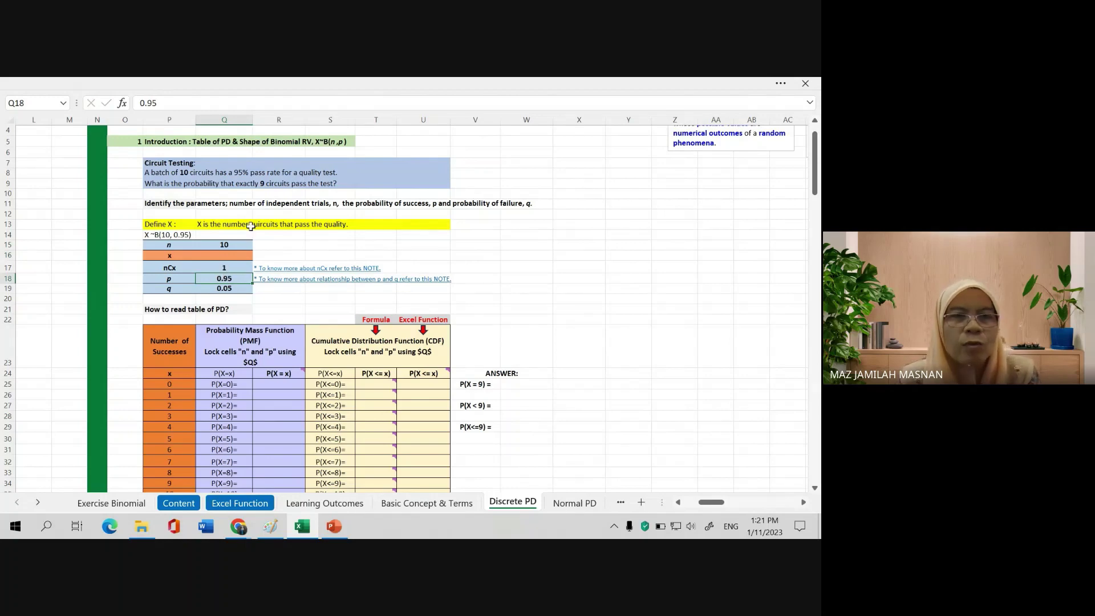
{"action": "type", "text": "0.9"}
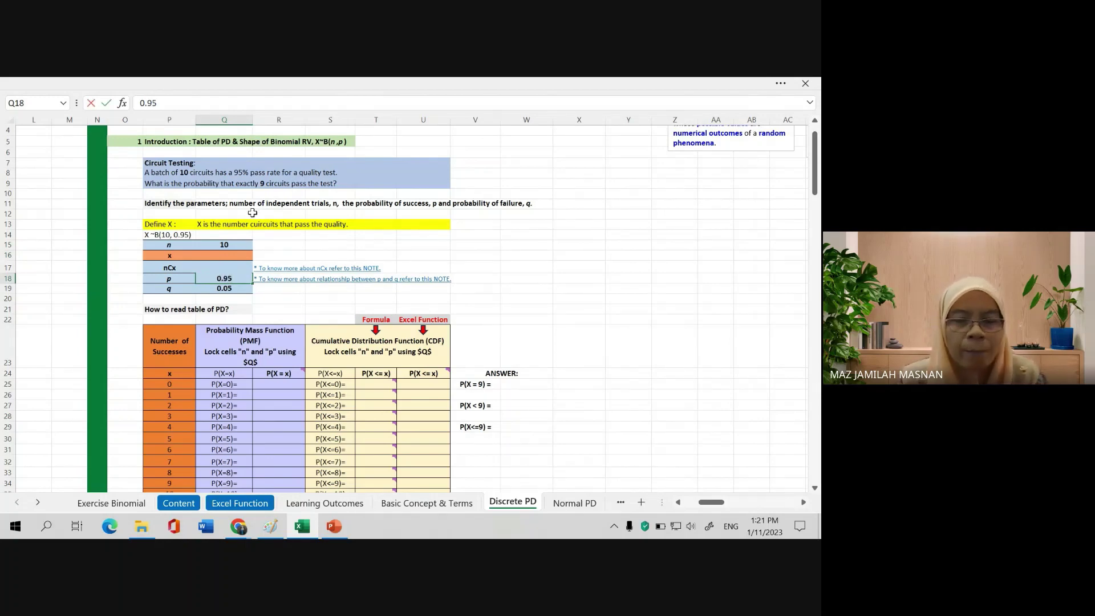
{"action": "key", "text": "Return"}
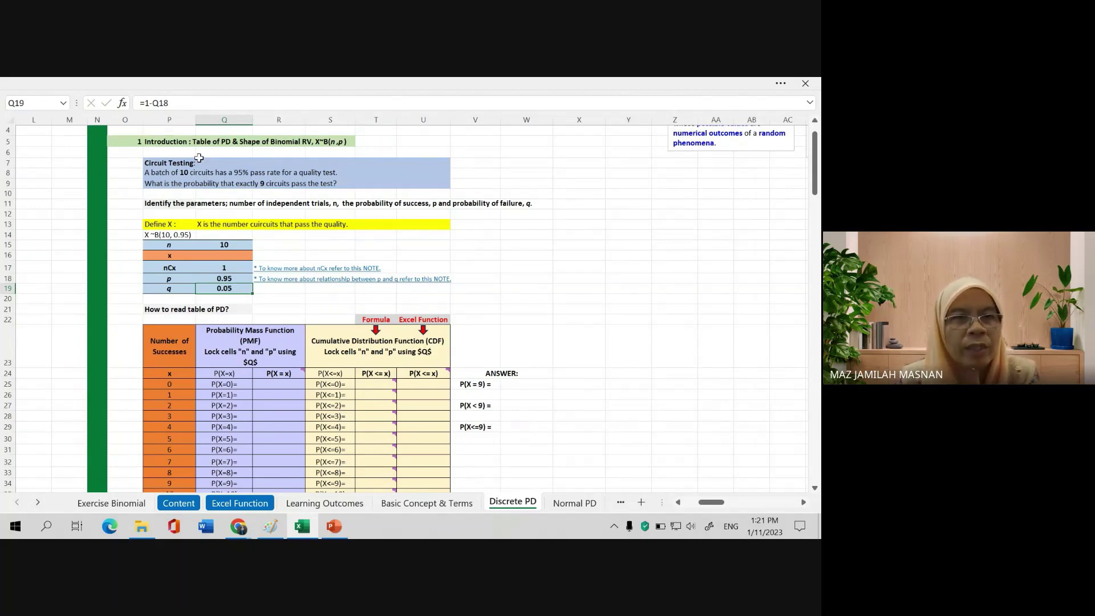
- Rewrite q's formula in Q19 as =1-Q18 so it displays 0.05
{"action": "left_click", "coordinate": [187, 103]}
{"action": "key", "text": "BackSpace"}
{"action": "key", "text": "BackSpace"}
{"action": "key", "text": "BackSpace"}
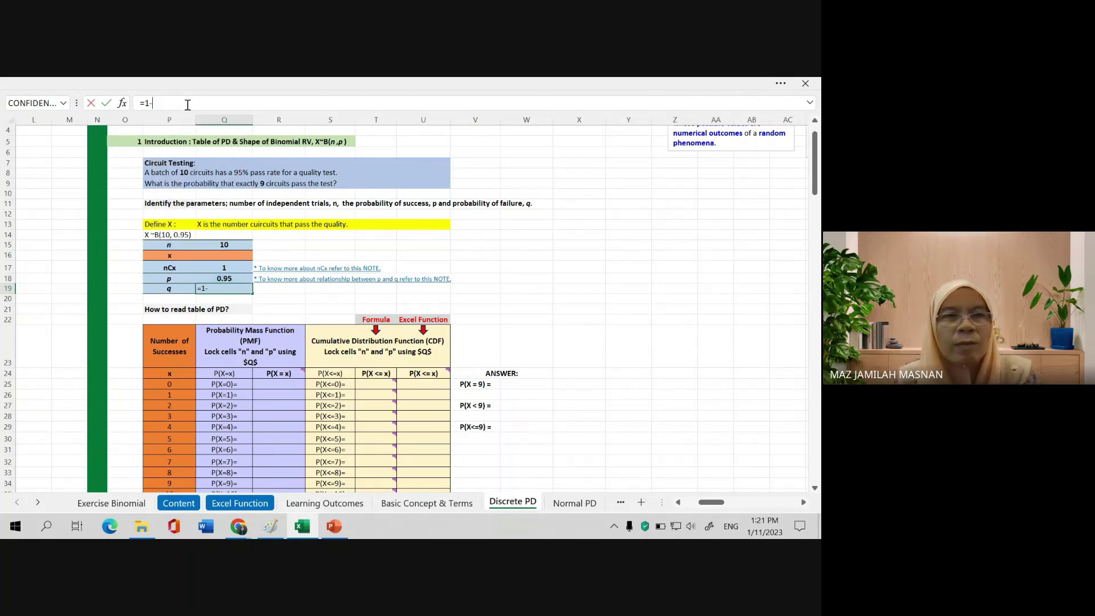
{"action": "key", "text": "BackSpace"}
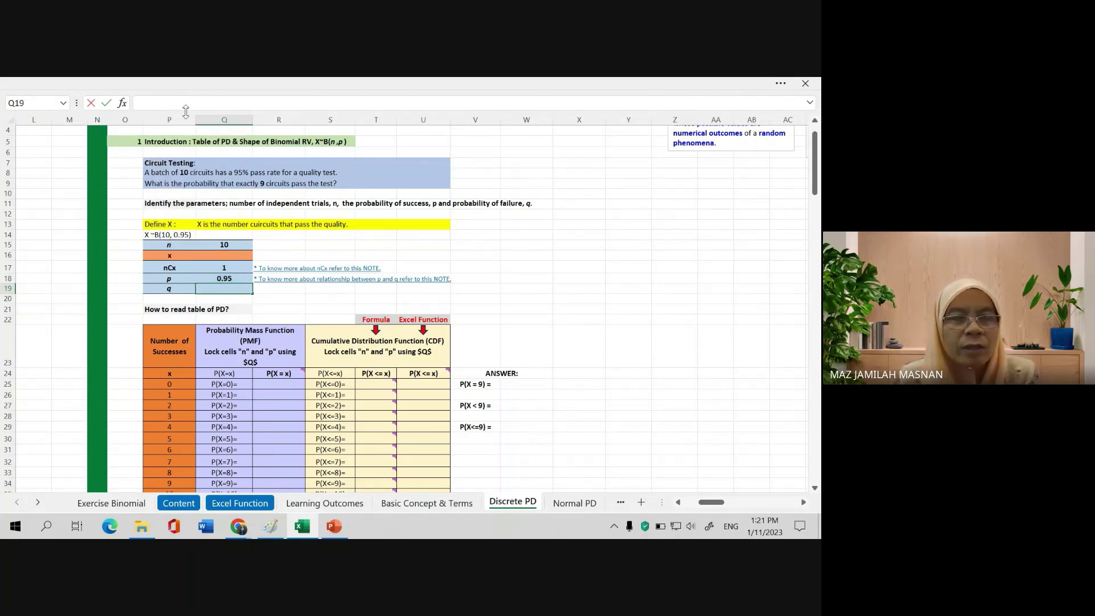
{"action": "type", "text": "=1-"}
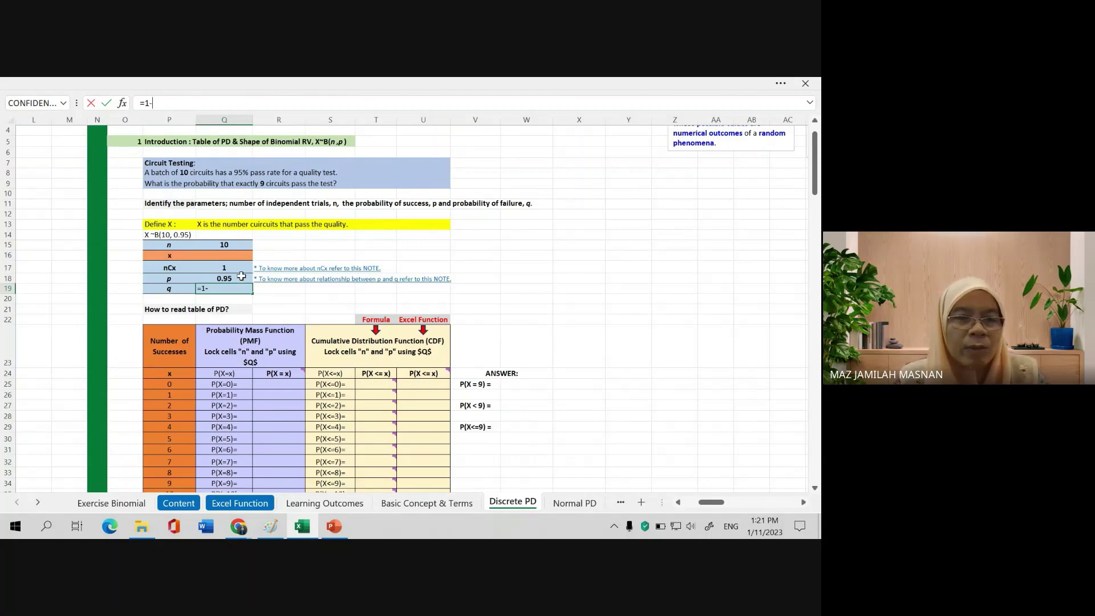
{"action": "left_click", "coordinate": [208, 279]}
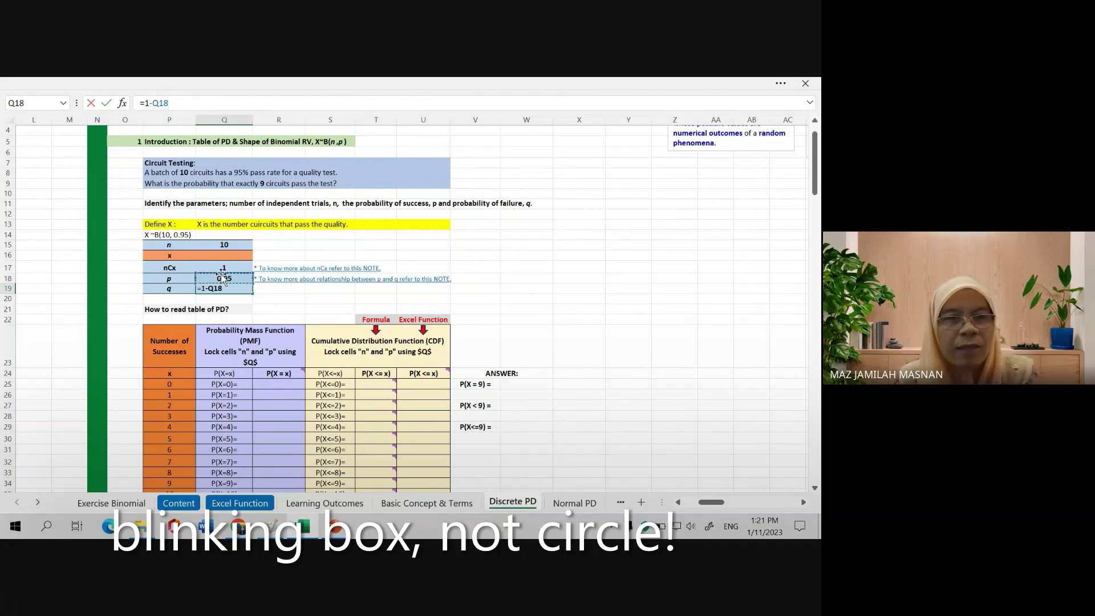
{"action": "key", "text": "Return"}
{"action": "left_click", "coordinate": [230, 287]}
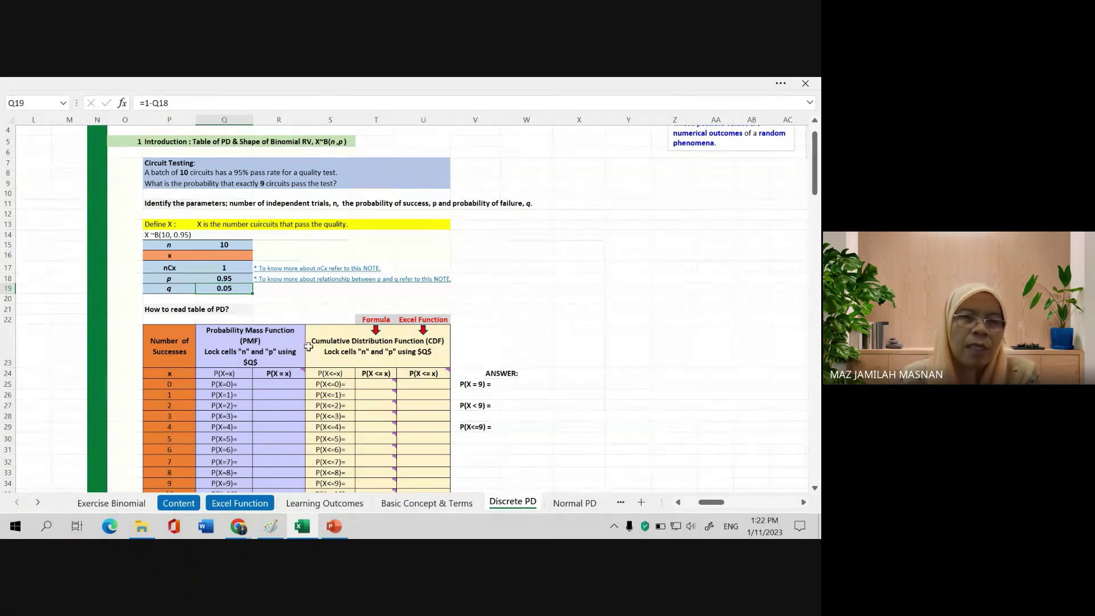
{"action": "scroll", "coordinate": [313, 350], "scroll_direction": "down", "scroll_amount": 2}
{"action": "scroll", "coordinate": [314, 349], "scroll_direction": "down", "scroll_amount": 1}
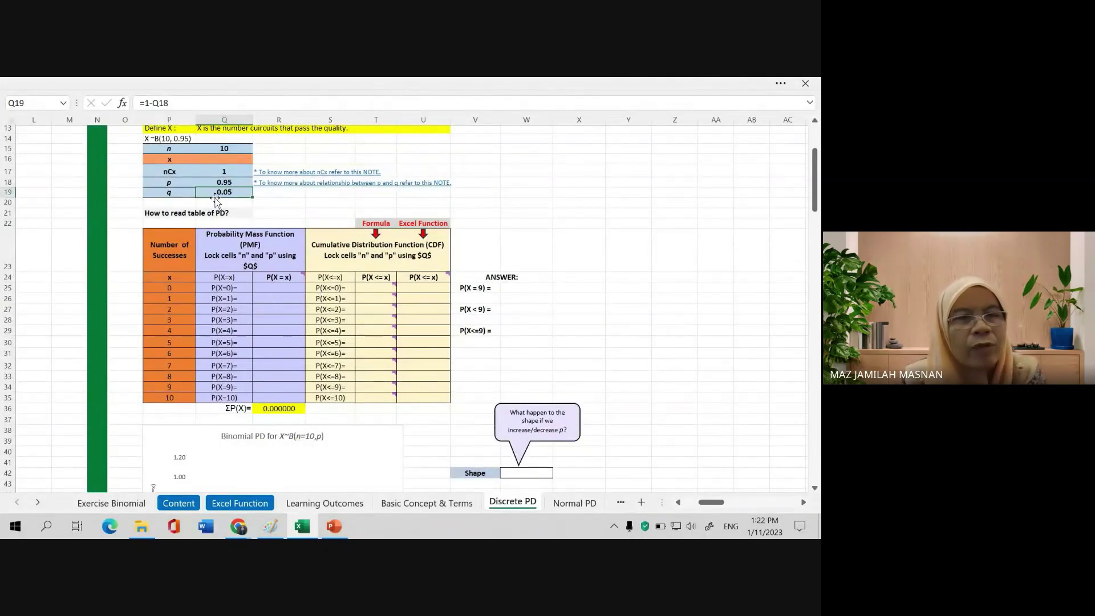
{"action": "left_click", "coordinate": [225, 151]}
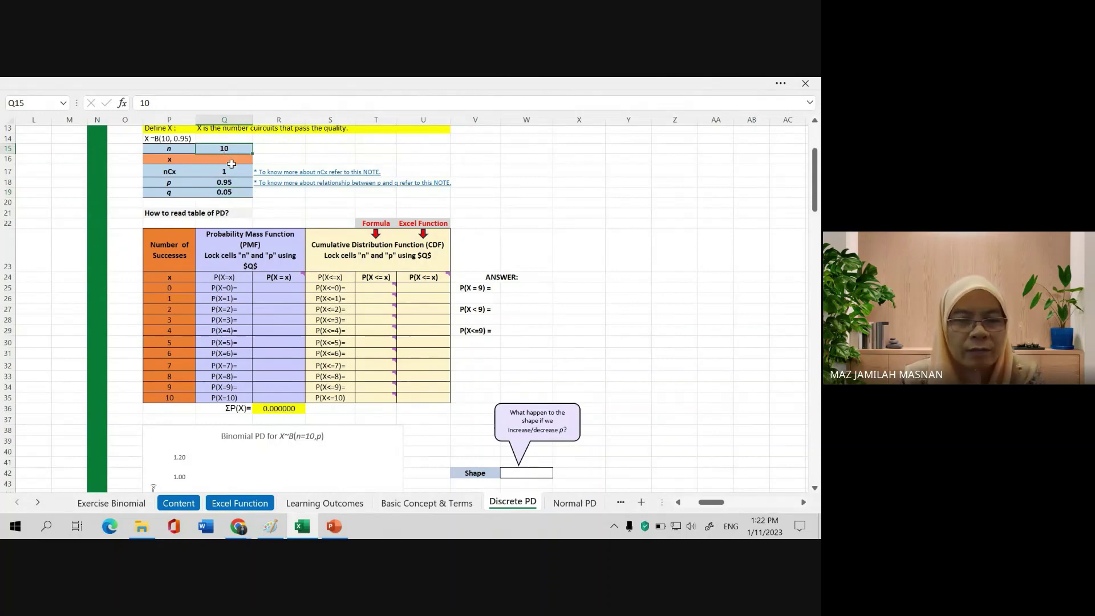
{"action": "left_click", "coordinate": [177, 288]}
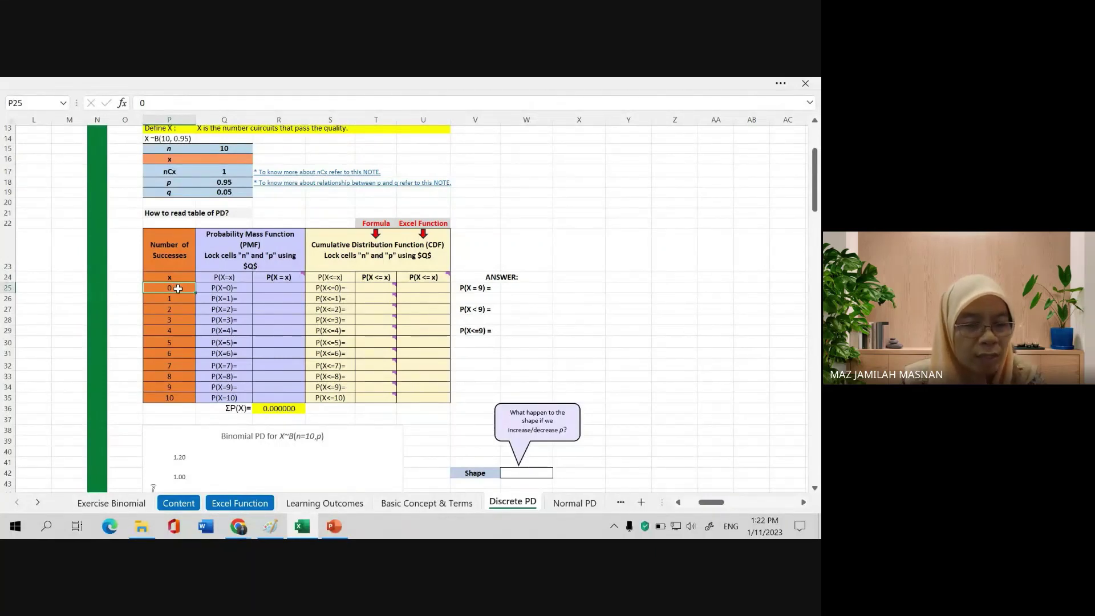
{"action": "left_click", "coordinate": [178, 299]}
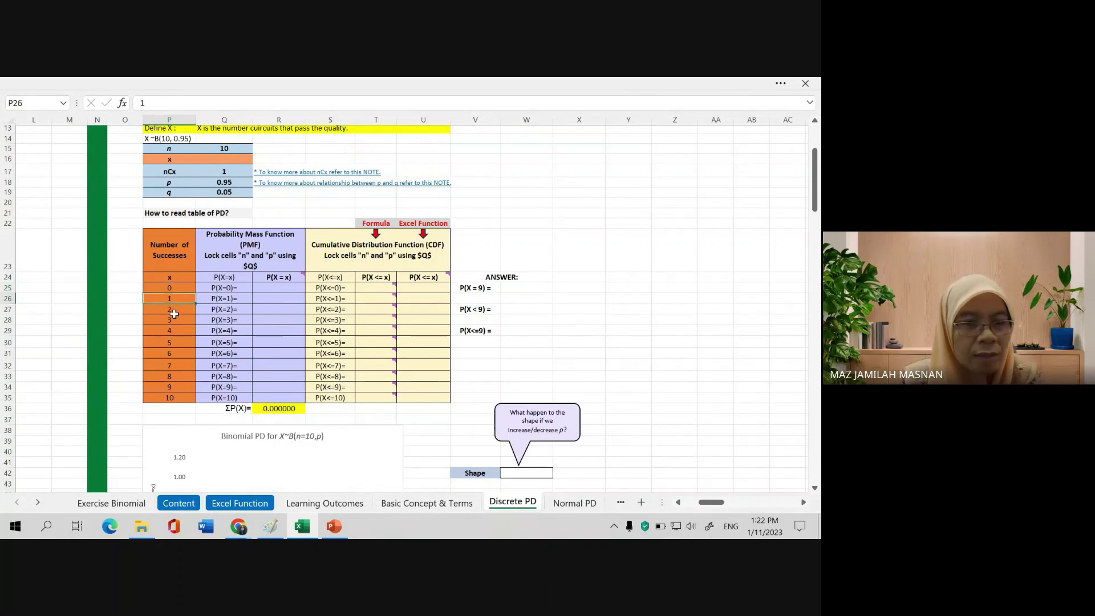
{"action": "left_click", "coordinate": [176, 398]}
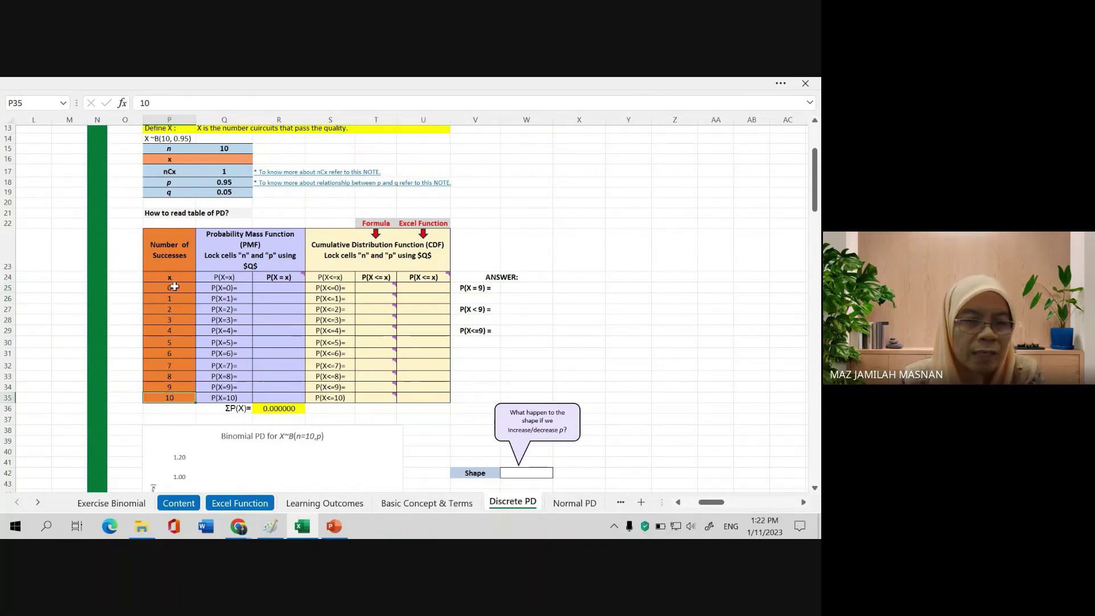
{"action": "left_click_drag", "start_coordinate": [174, 287], "coordinate": [164, 400]}
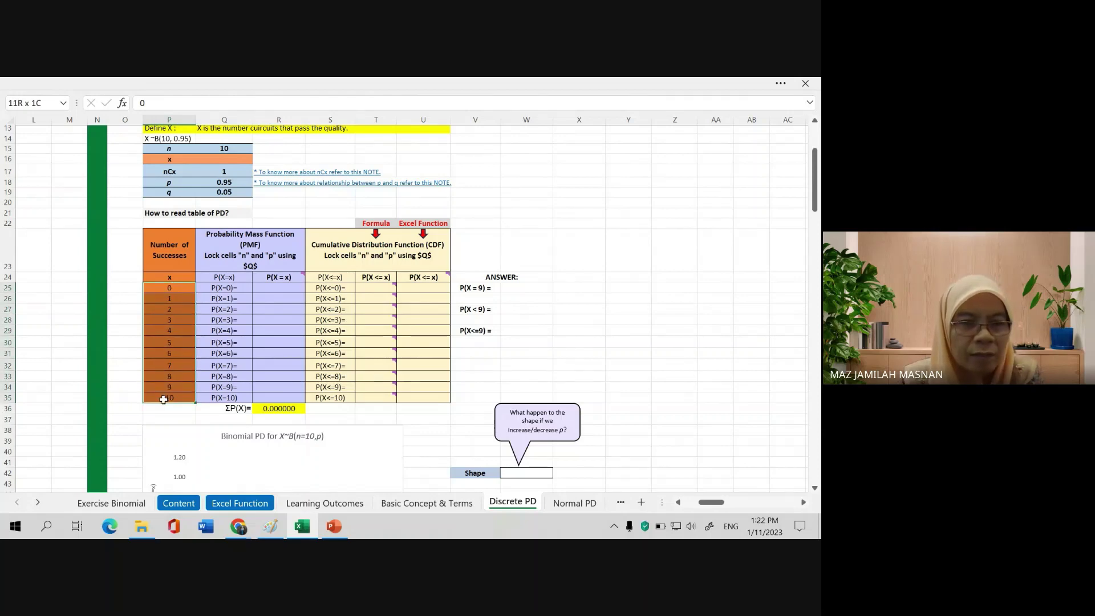
{"action": "left_click", "coordinate": [177, 276]}
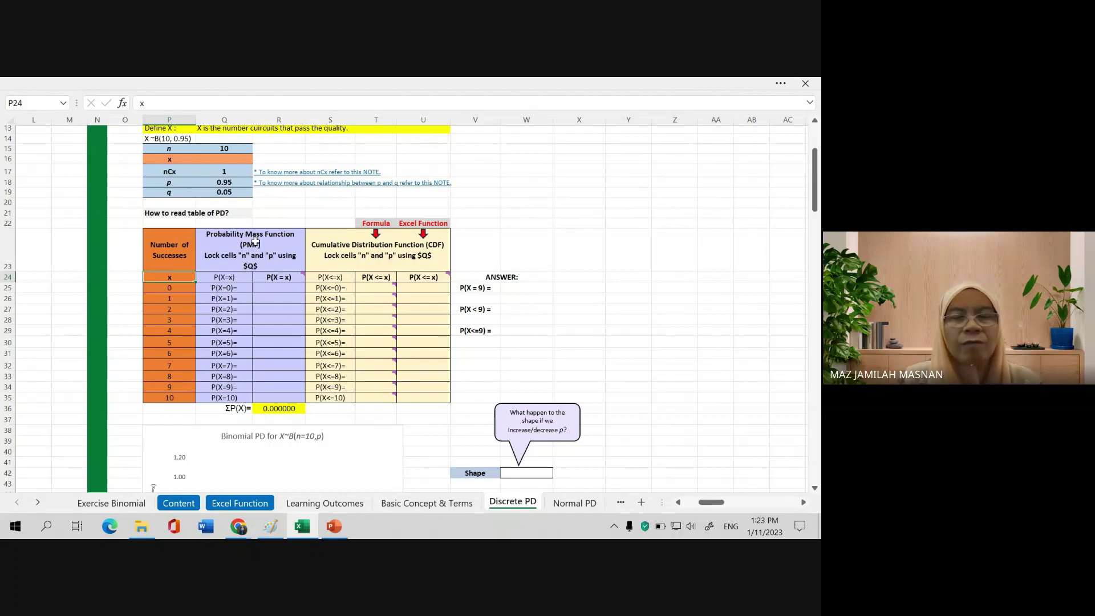
{"action": "left_click_drag", "start_coordinate": [181, 277], "coordinate": [182, 397]}
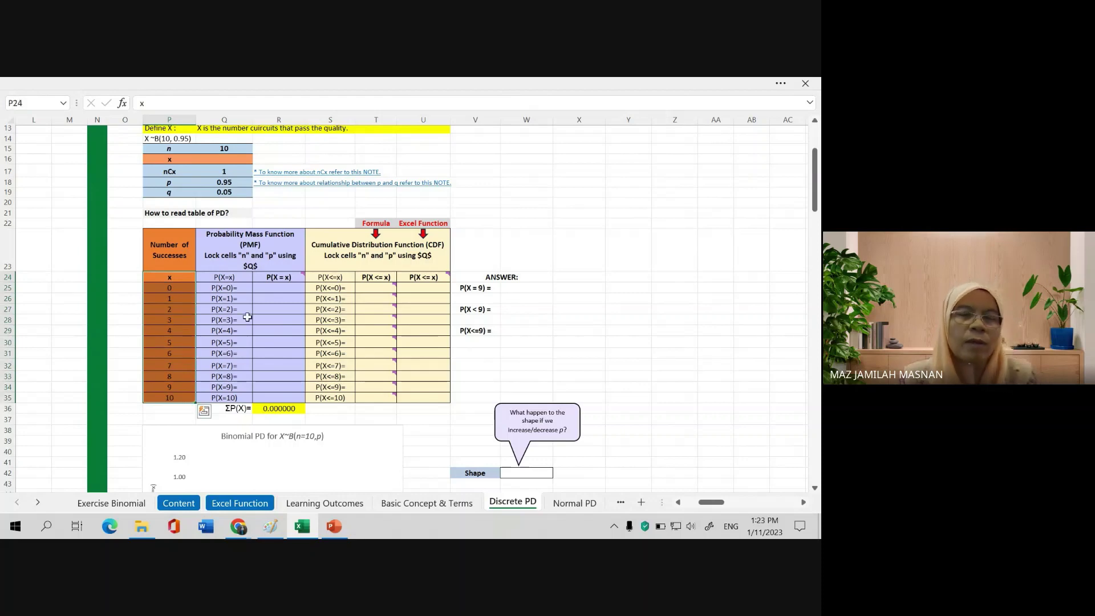
{"action": "left_click", "coordinate": [265, 309]}
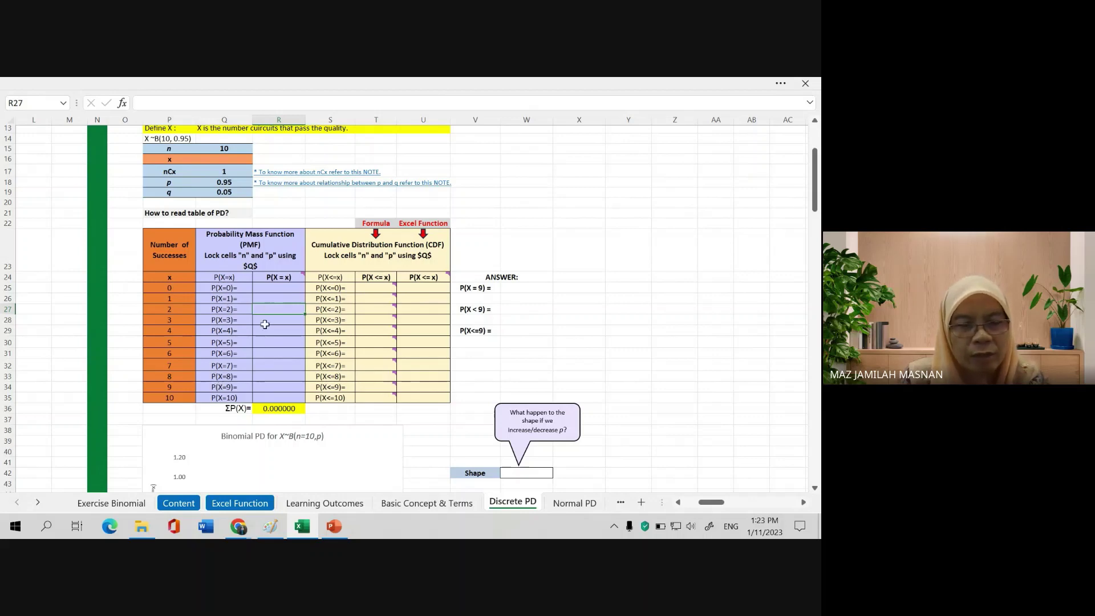
{"action": "left_click_drag", "start_coordinate": [233, 277], "coordinate": [227, 397]}
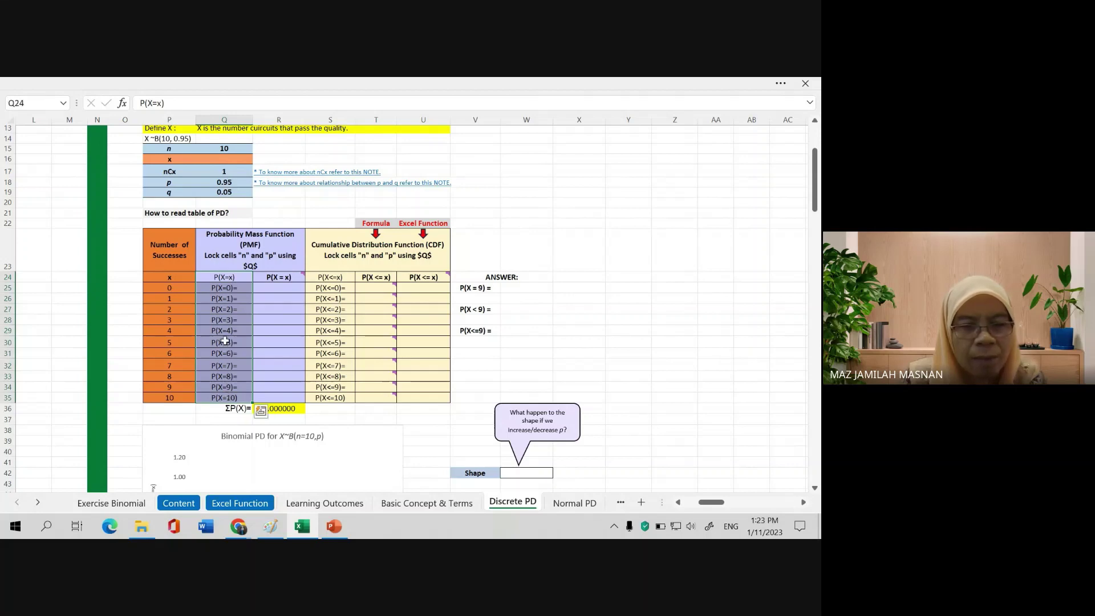
{"action": "left_click", "coordinate": [234, 280]}
{"action": "left_click", "coordinate": [239, 289]}
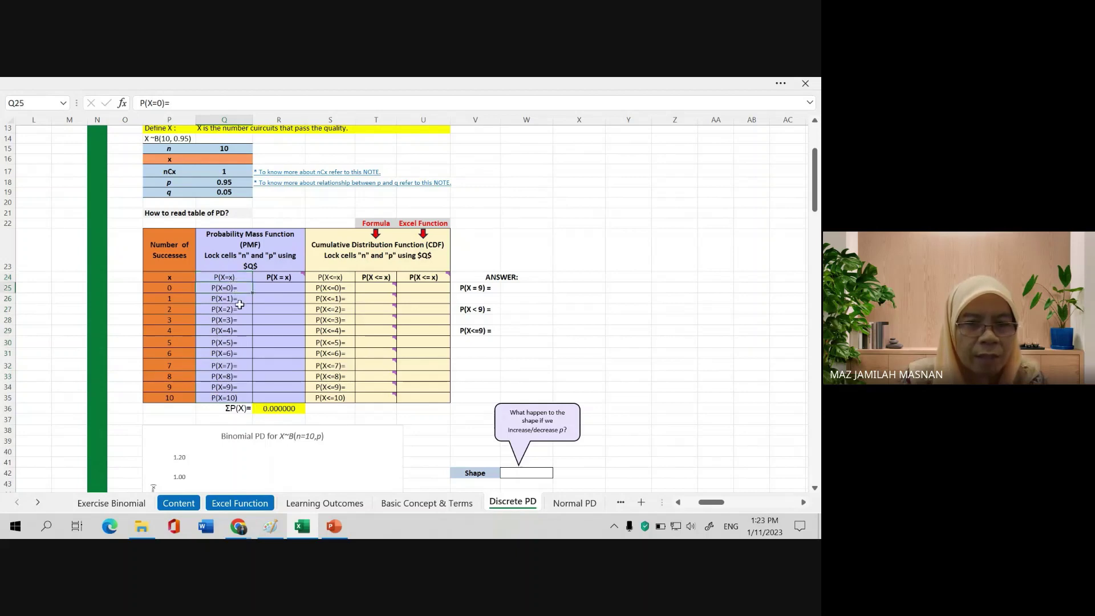
{"action": "left_click", "coordinate": [240, 299]}
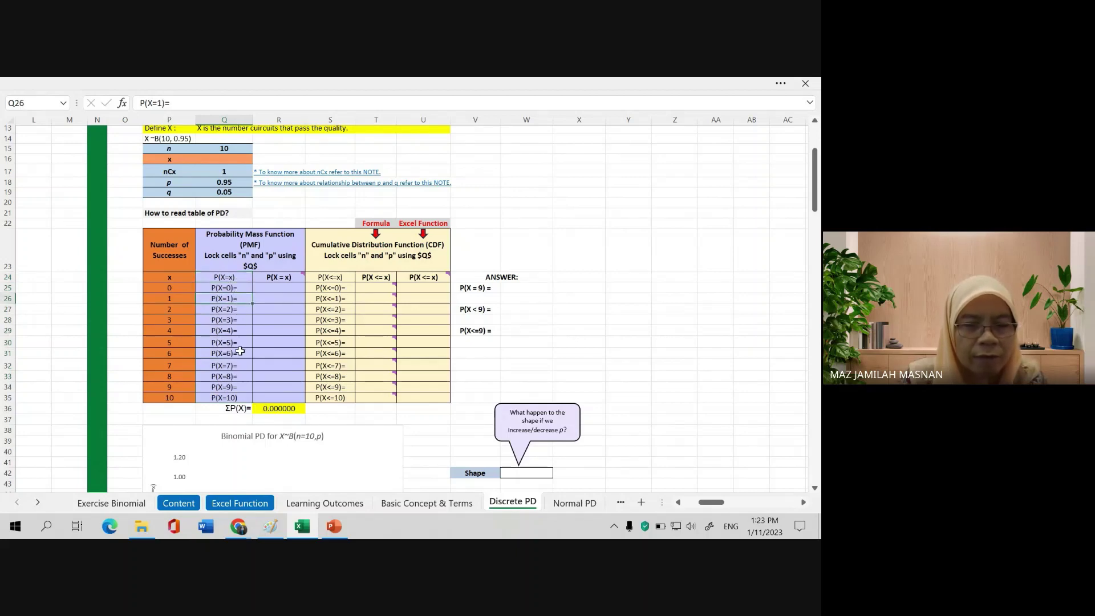
{"action": "left_click_drag", "start_coordinate": [239, 287], "coordinate": [238, 395]}
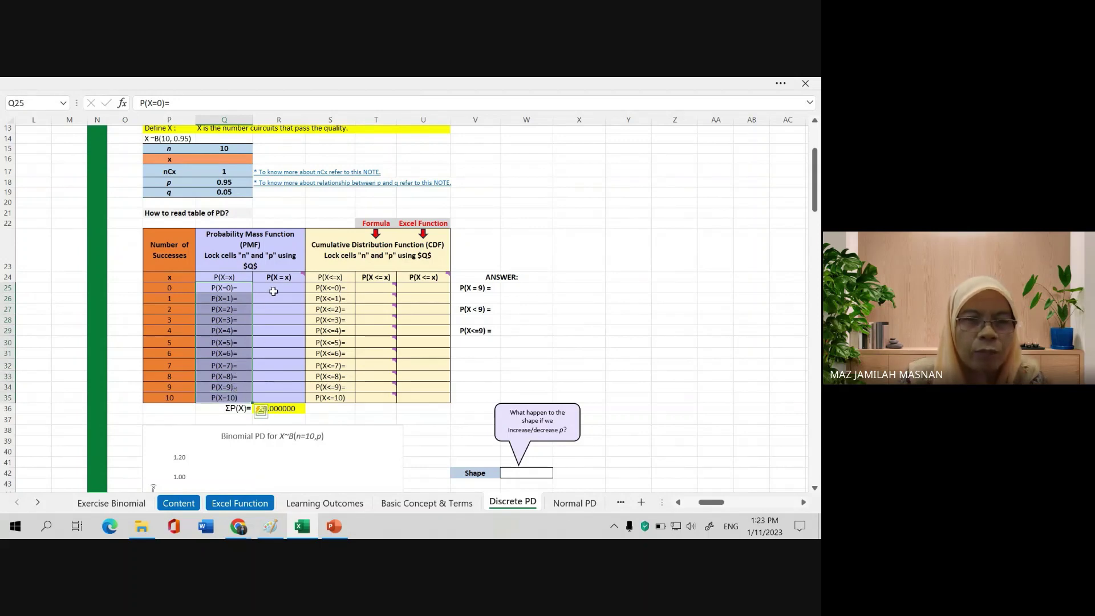
{"action": "left_click_drag", "start_coordinate": [275, 287], "coordinate": [270, 397]}
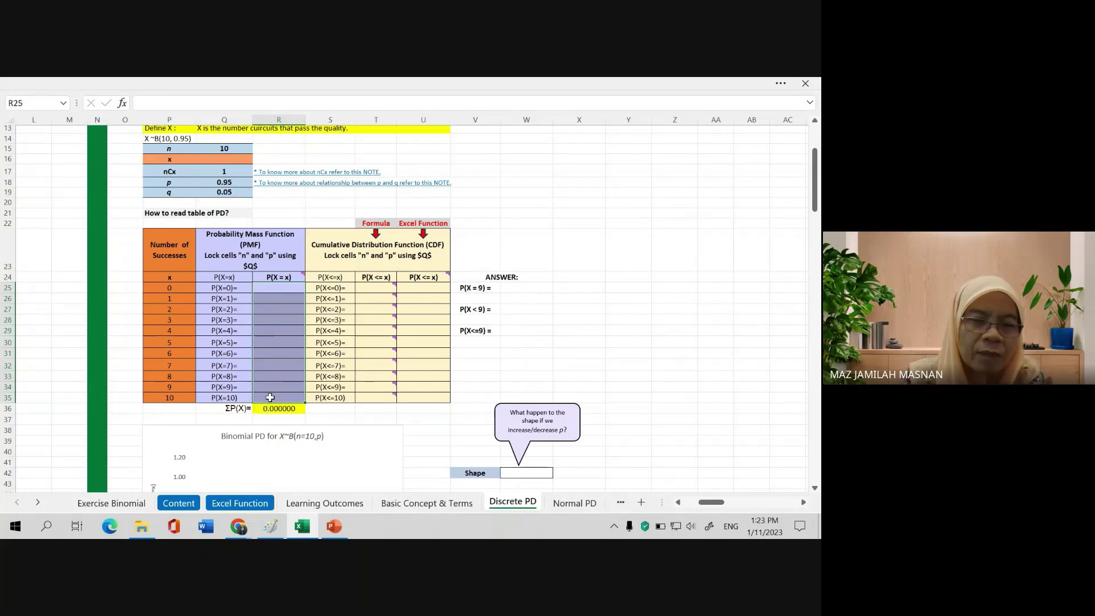
{"action": "left_click", "coordinate": [275, 287]}
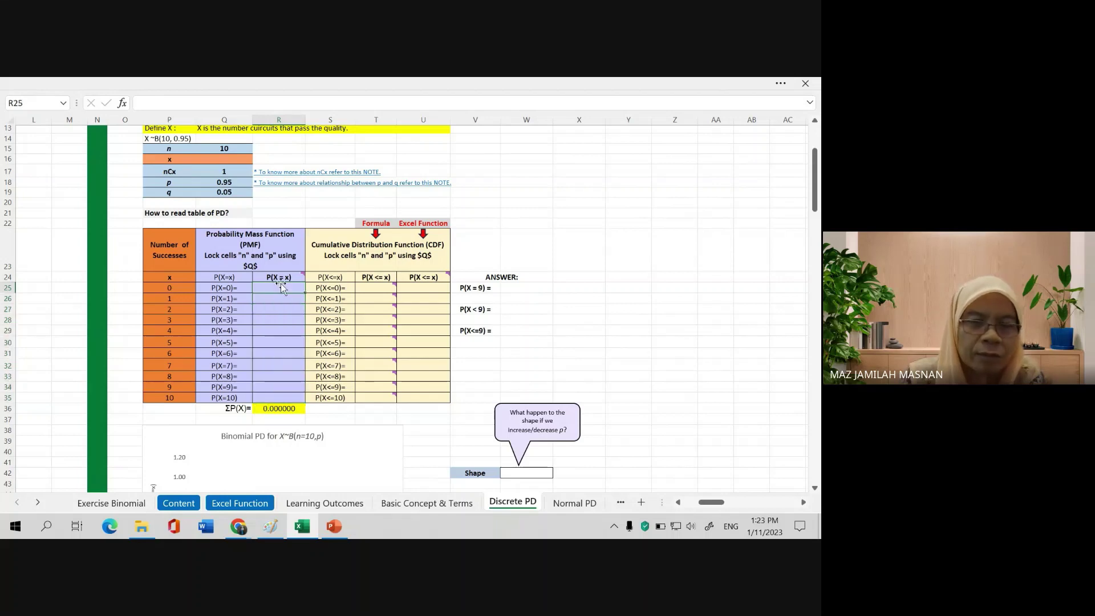
{"action": "mouse_move", "coordinate": [296, 277]}
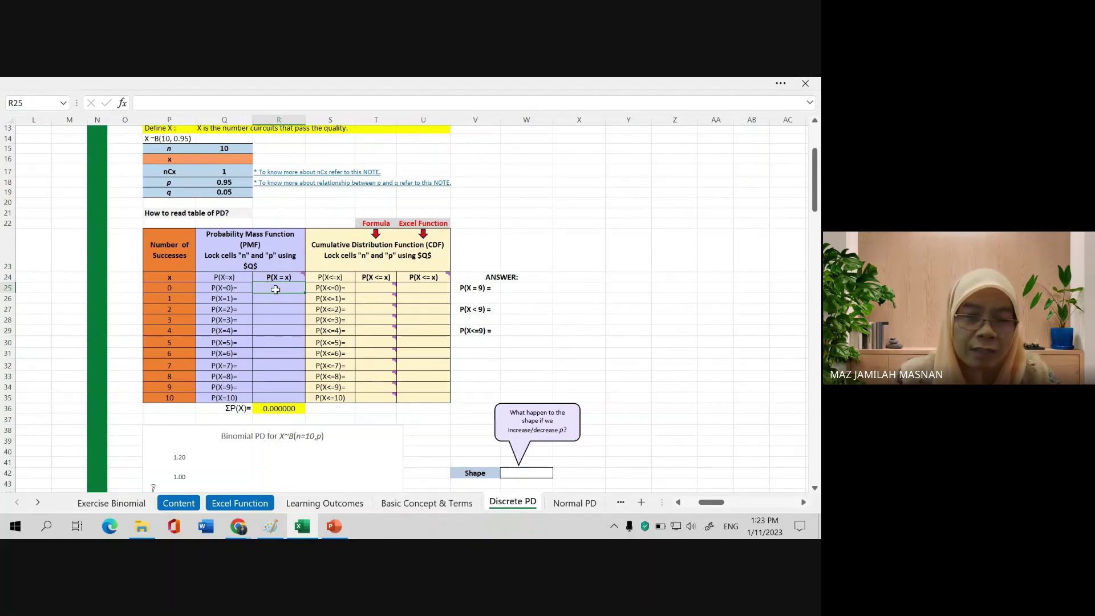
{"action": "left_click", "coordinate": [294, 277]}
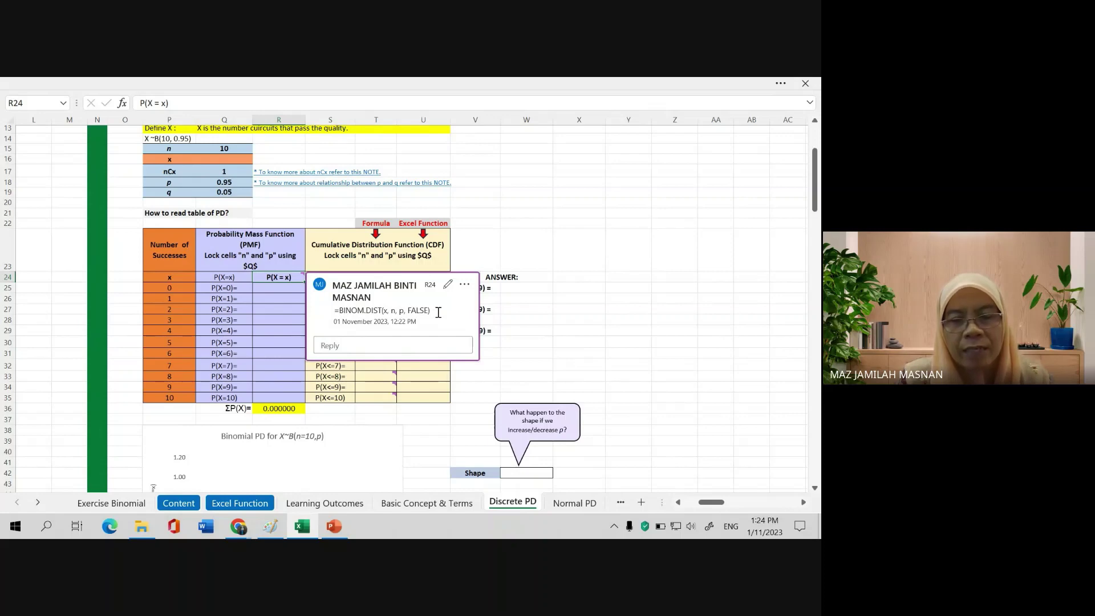
{"action": "left_click", "coordinate": [291, 288]}
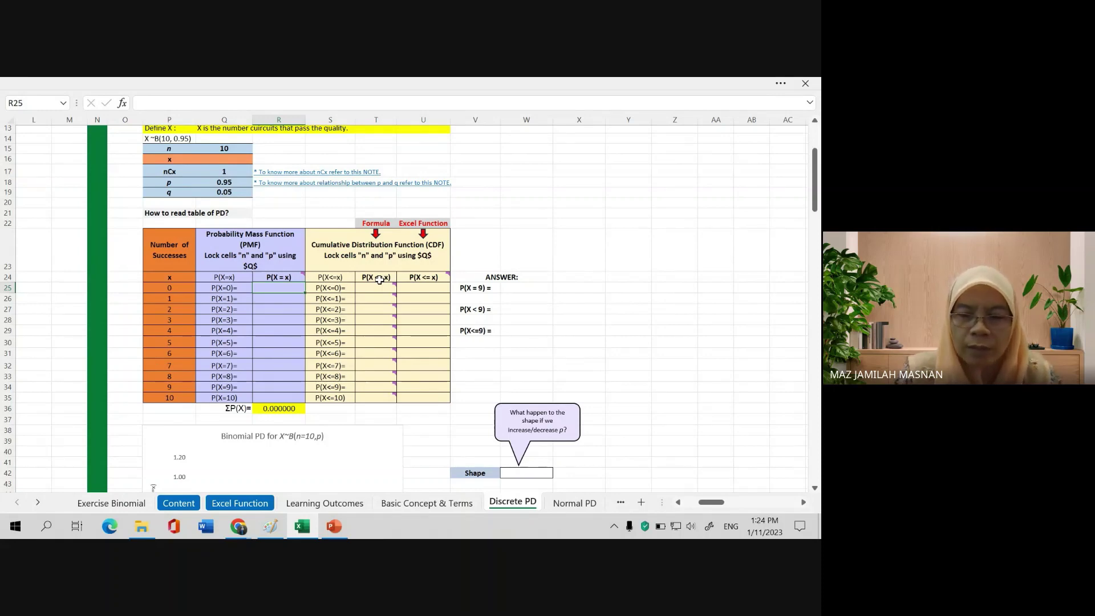
- Start a =BINOM.DIST( formula in R25 by choosing BINOM.DIST from the autocomplete list
{"action": "type", "text": "="}
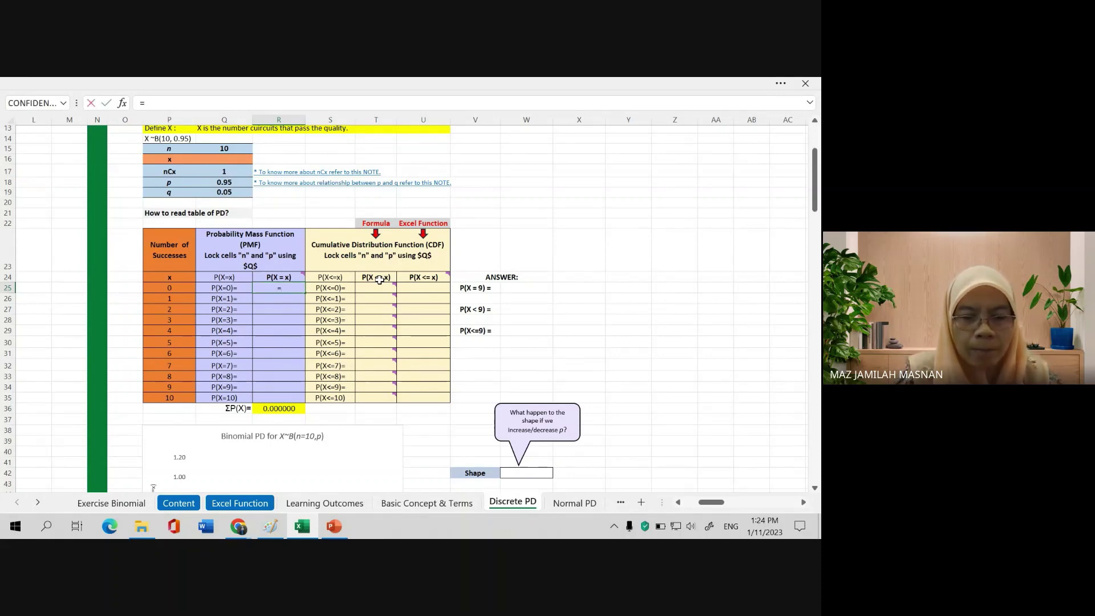
{"action": "type", "text": "BINOM"}
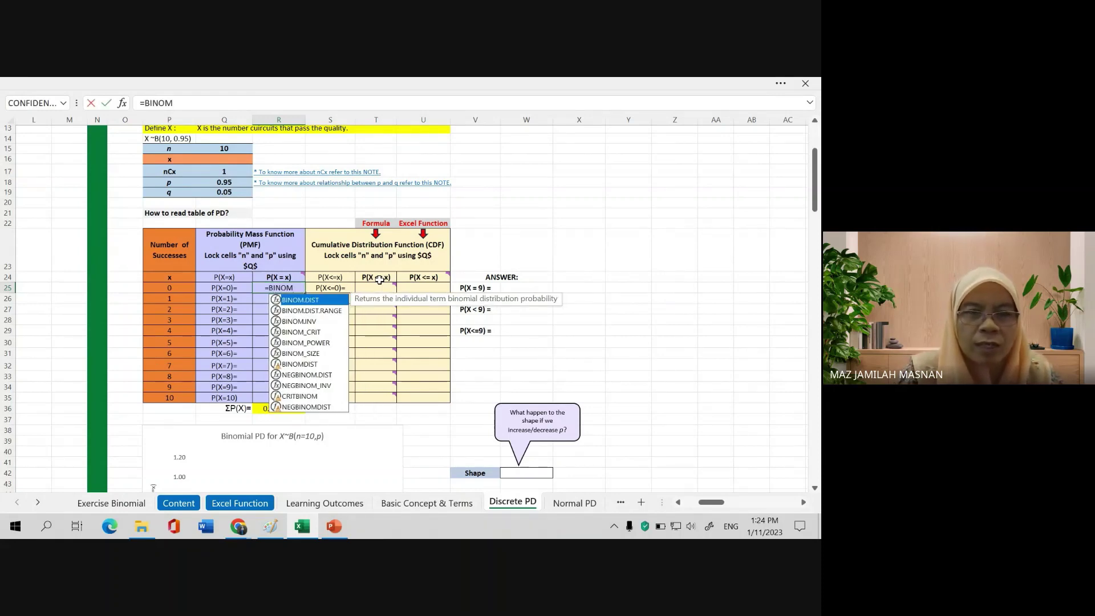
{"action": "key", "text": "Escape"}
{"action": "key", "text": "BackSpace"}
{"action": "key", "text": "BackSpace"}
{"action": "key", "text": "BackSpace"}
{"action": "key", "text": "BackSpace"}
{"action": "key", "text": "BackSpace"}
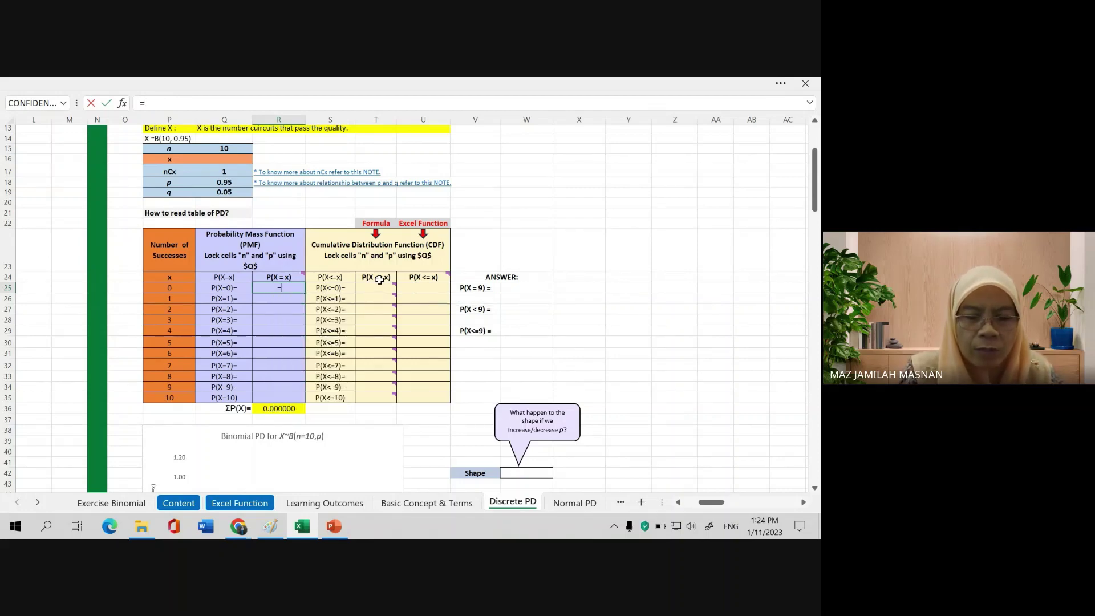
{"action": "type", "text": "bi"}
{"action": "type", "text": "o"}
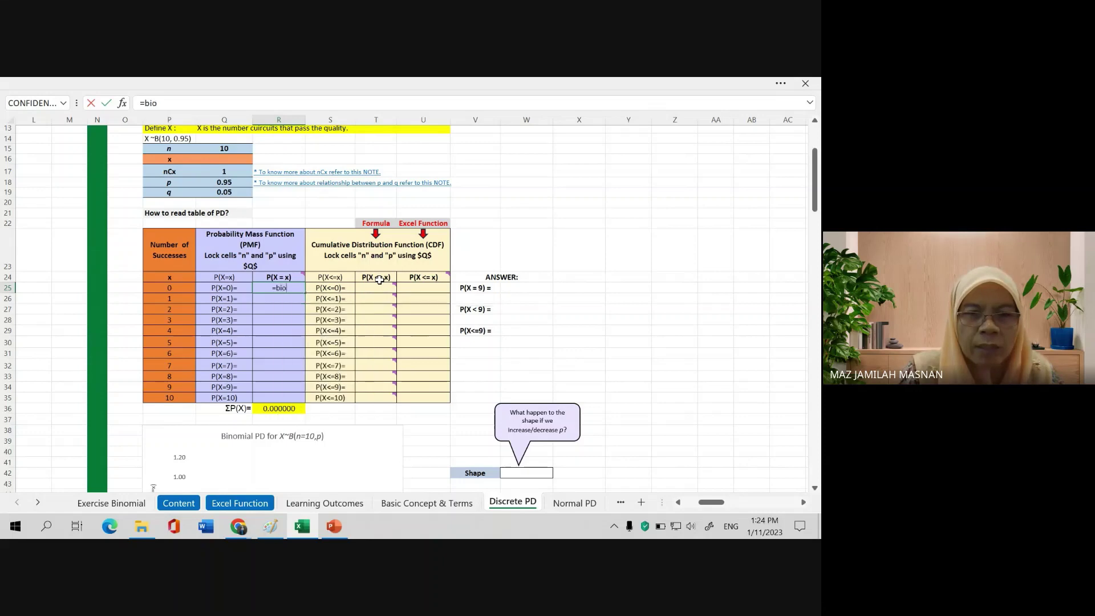
{"action": "key", "text": "BackSpace"}
{"action": "type", "text": "nom"}
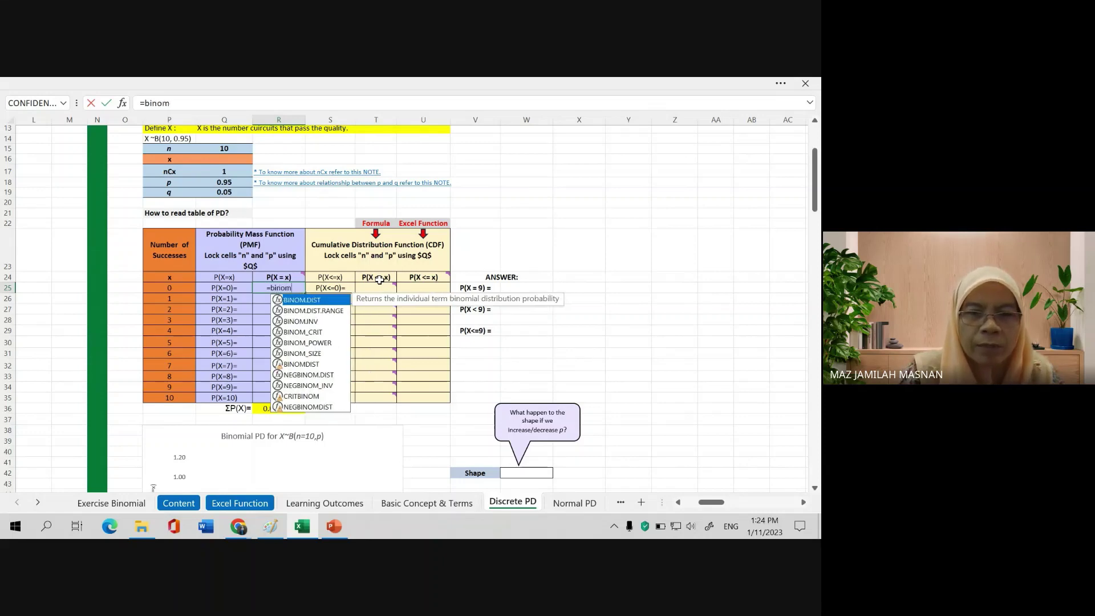
{"action": "type", "text": "."}
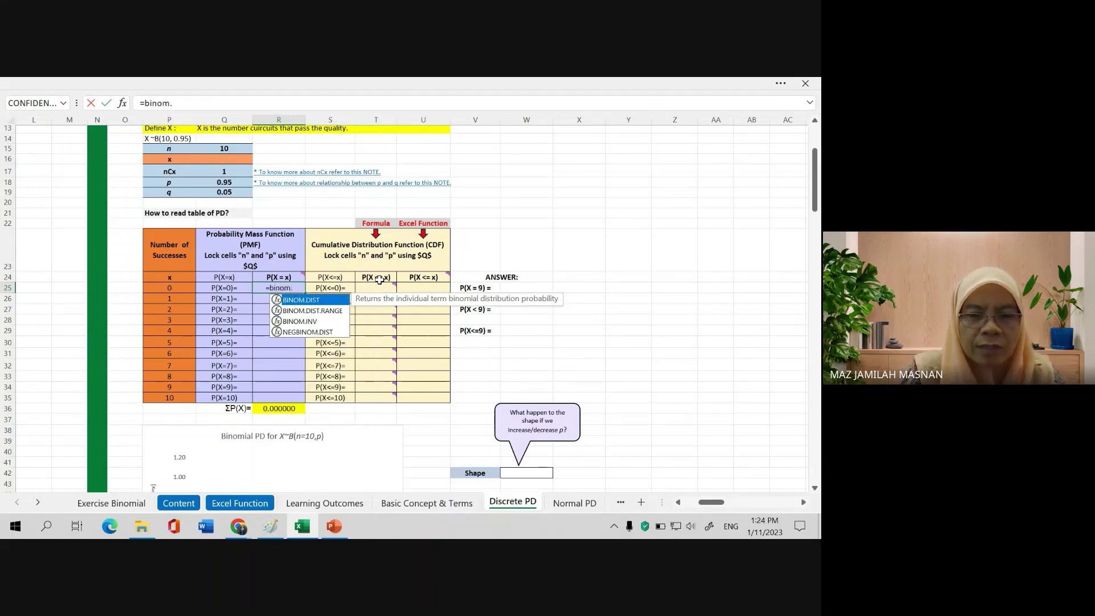
{"action": "double_click", "coordinate": [317, 303]}
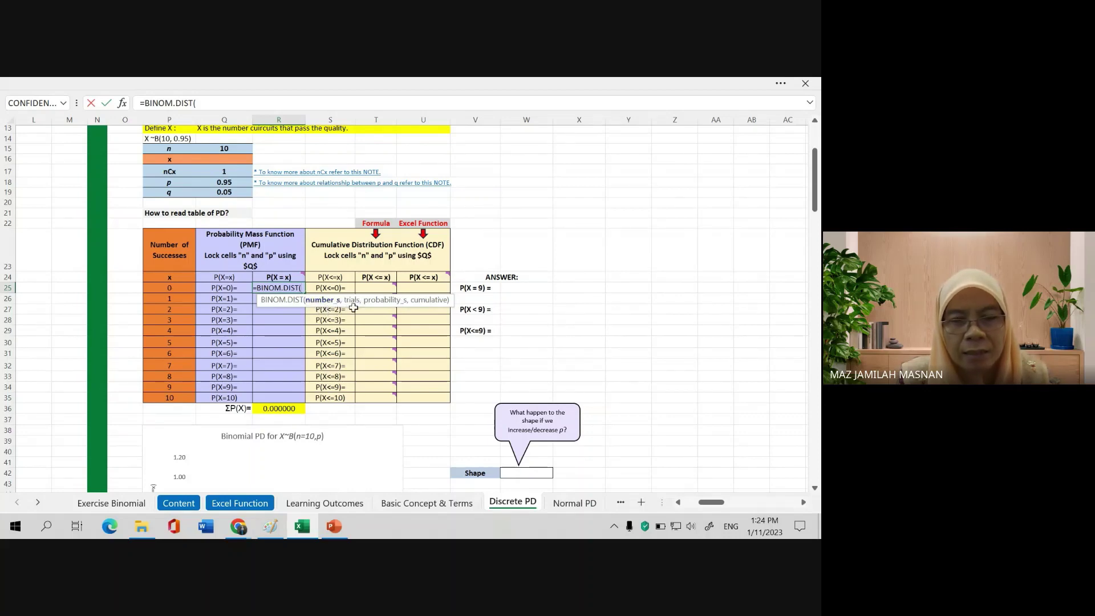
{"action": "mouse_move", "coordinate": [381, 306]}
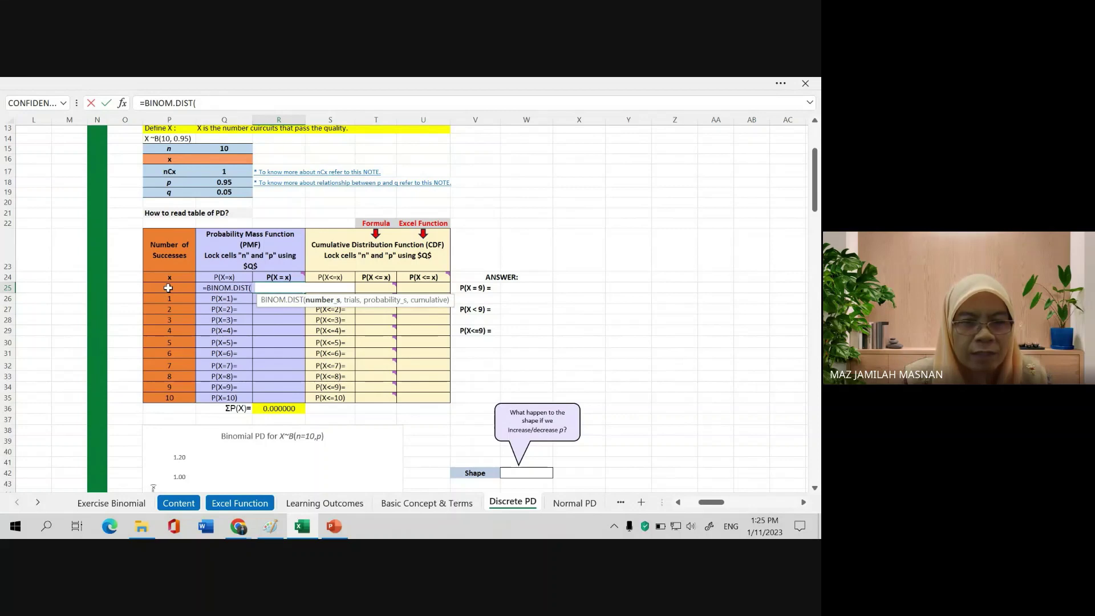
- Complete R25's formula as =BINOM.DIST(P25,Q15,Q18,FALSE) for the x=0 PMF
{"action": "left_click", "coordinate": [169, 288]}
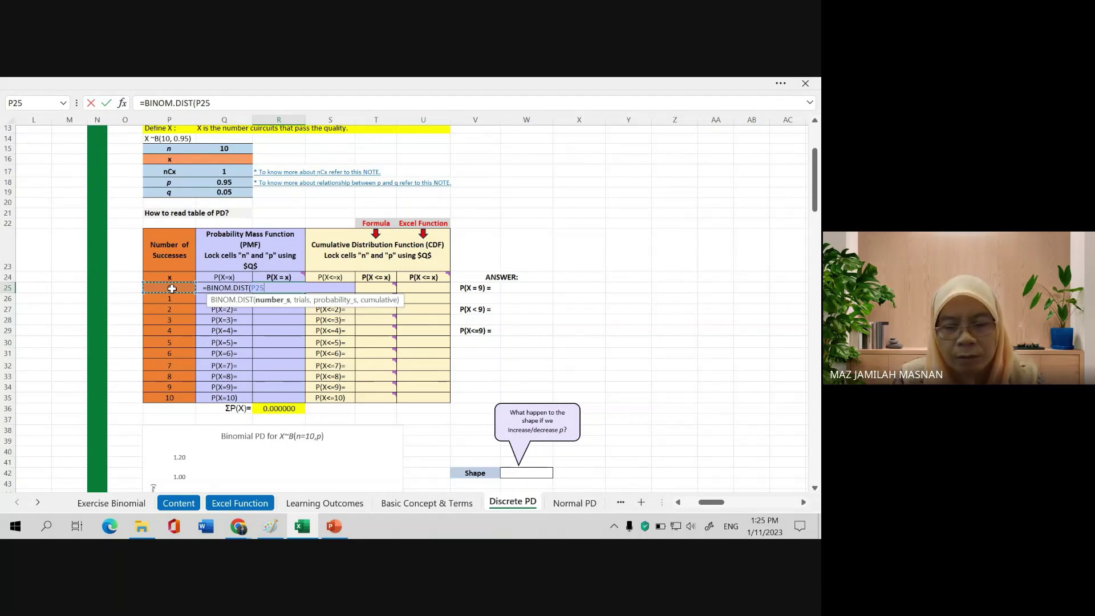
{"action": "type", "text": ","}
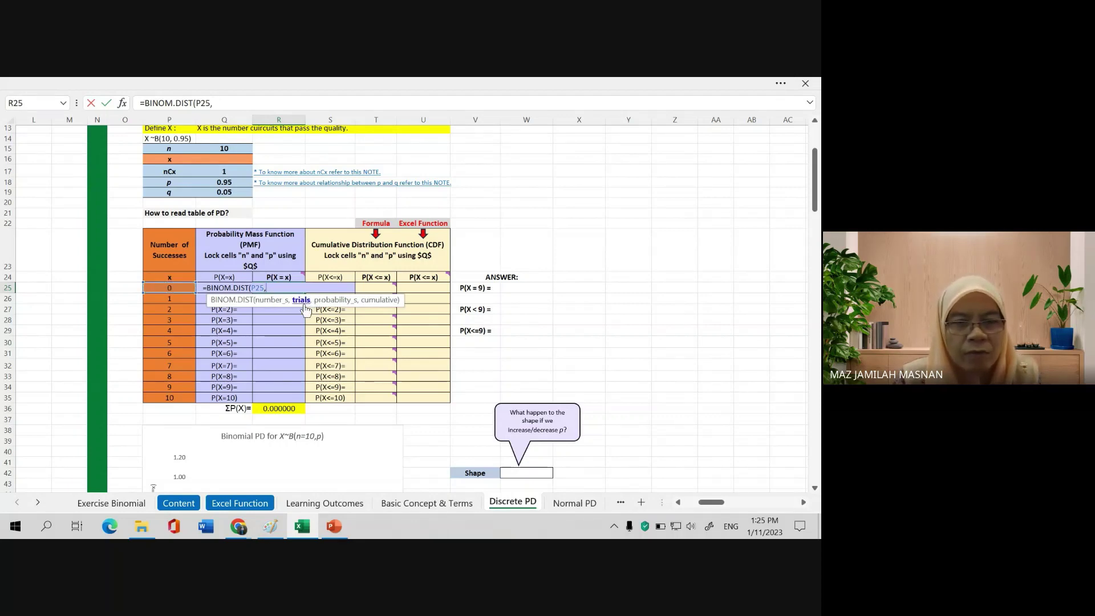
{"action": "left_click", "coordinate": [226, 149]}
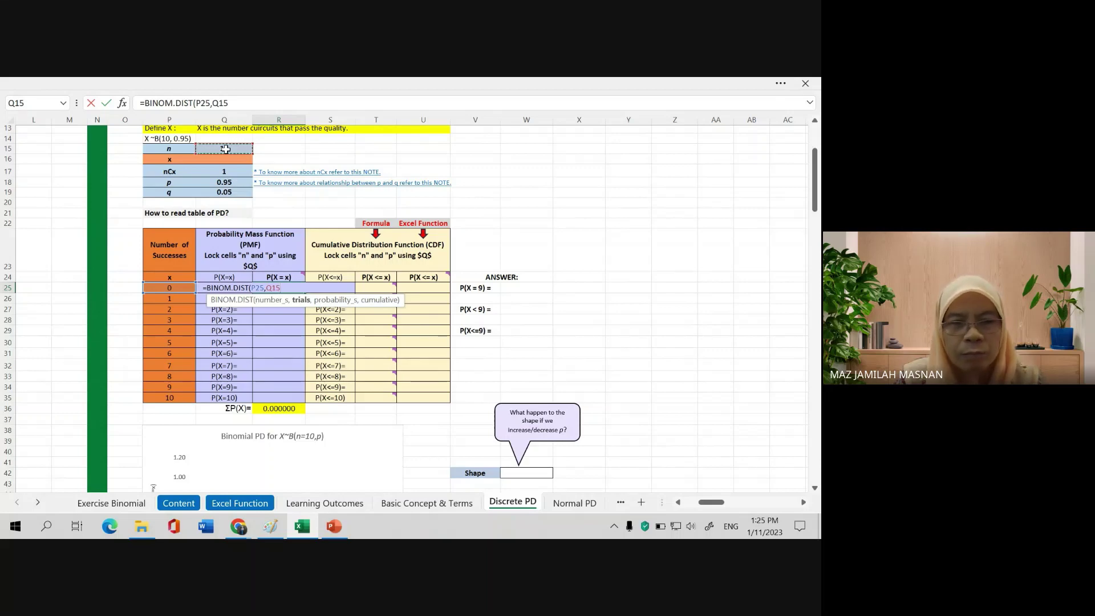
{"action": "type", "text": ","}
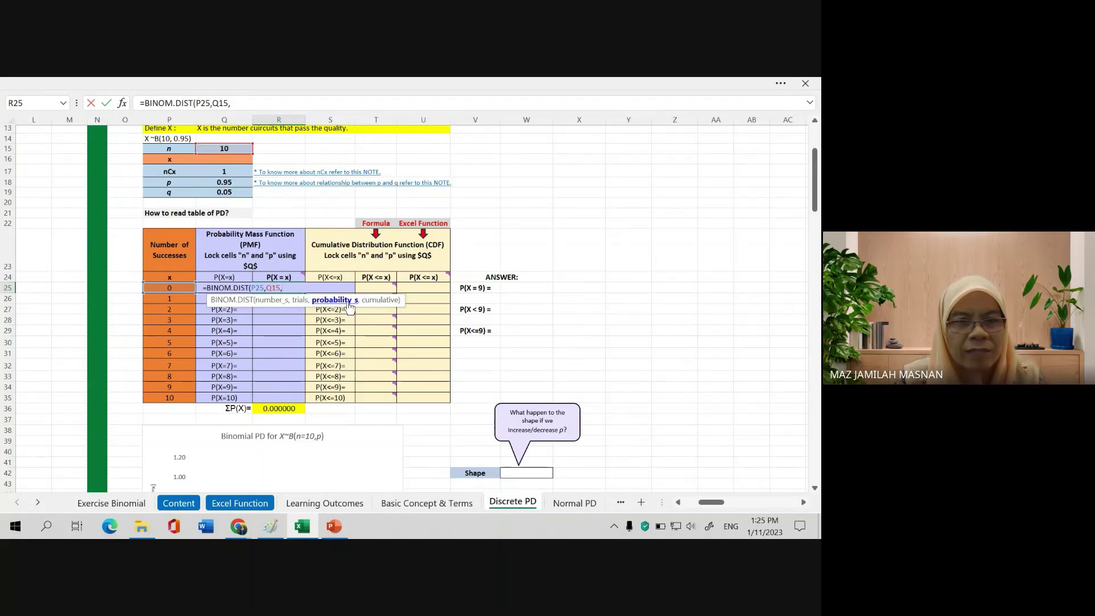
{"action": "left_click", "coordinate": [228, 182]}
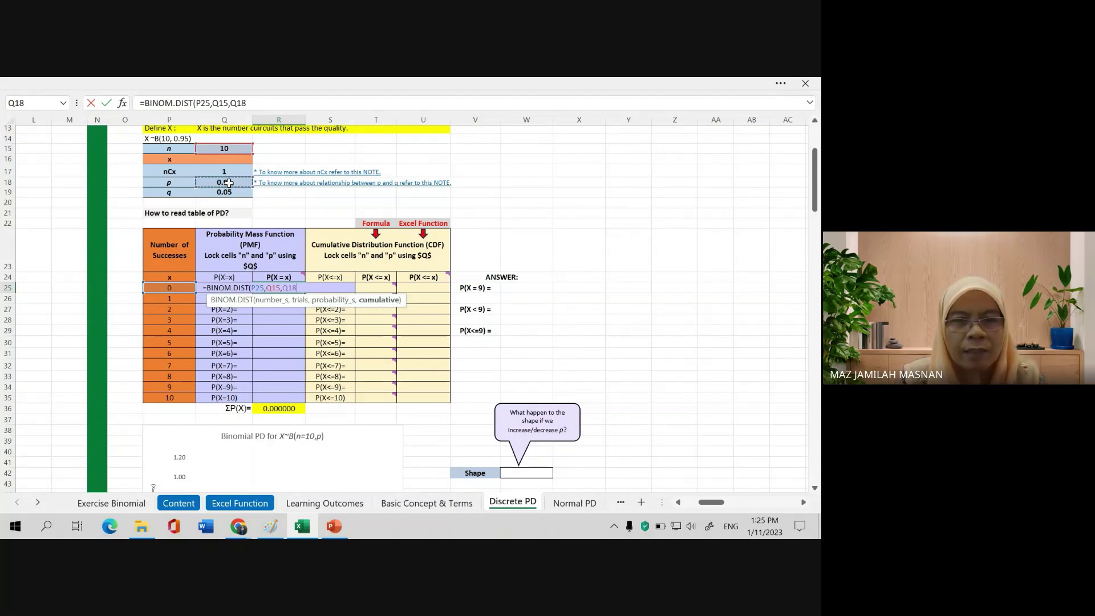
{"action": "type", "text": ","}
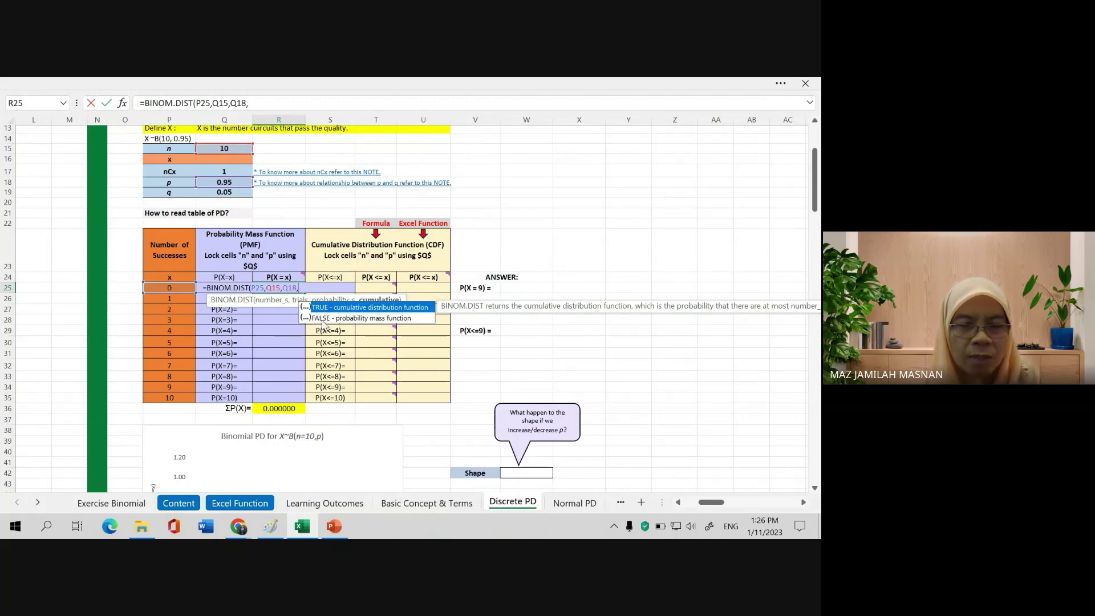
{"action": "double_click", "coordinate": [324, 319]}
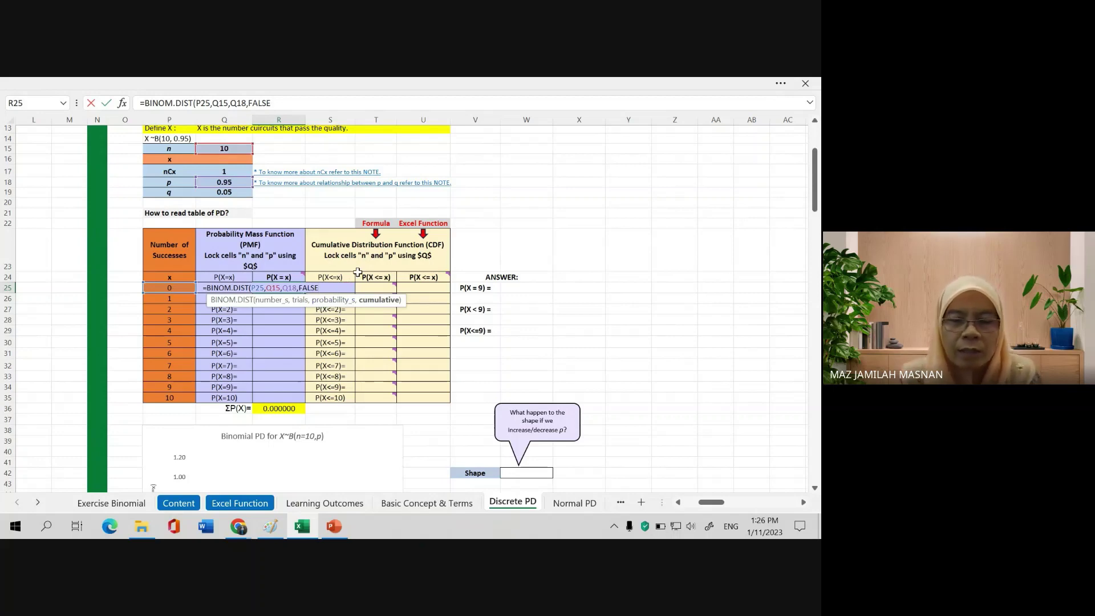
{"action": "type", "text": ")"}
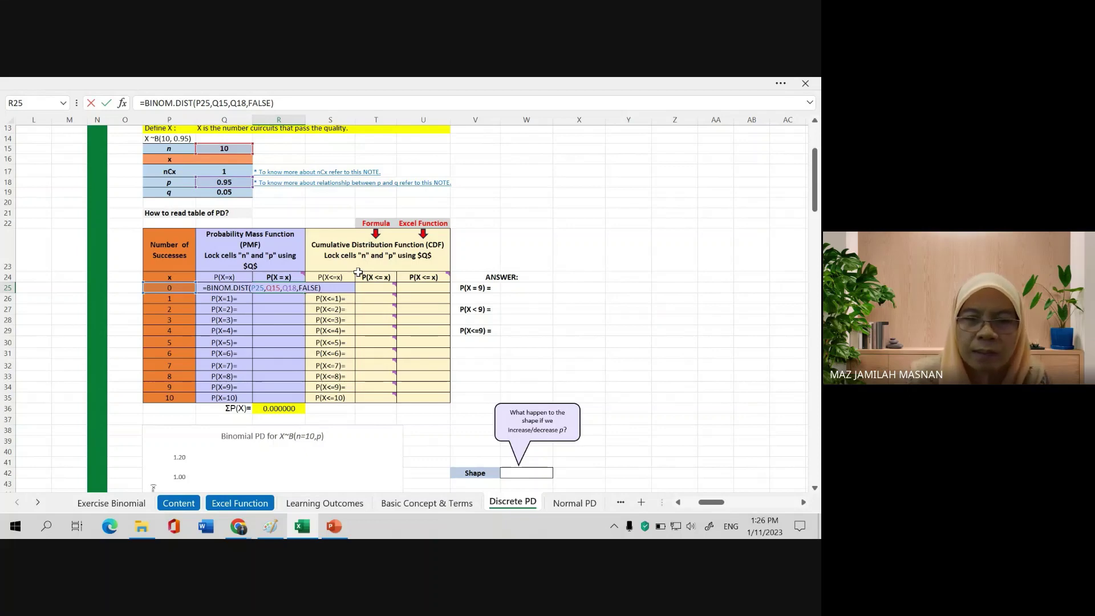
- Commit the R25 PMF formula and fill it down to R35
{"action": "key", "text": "Return"}
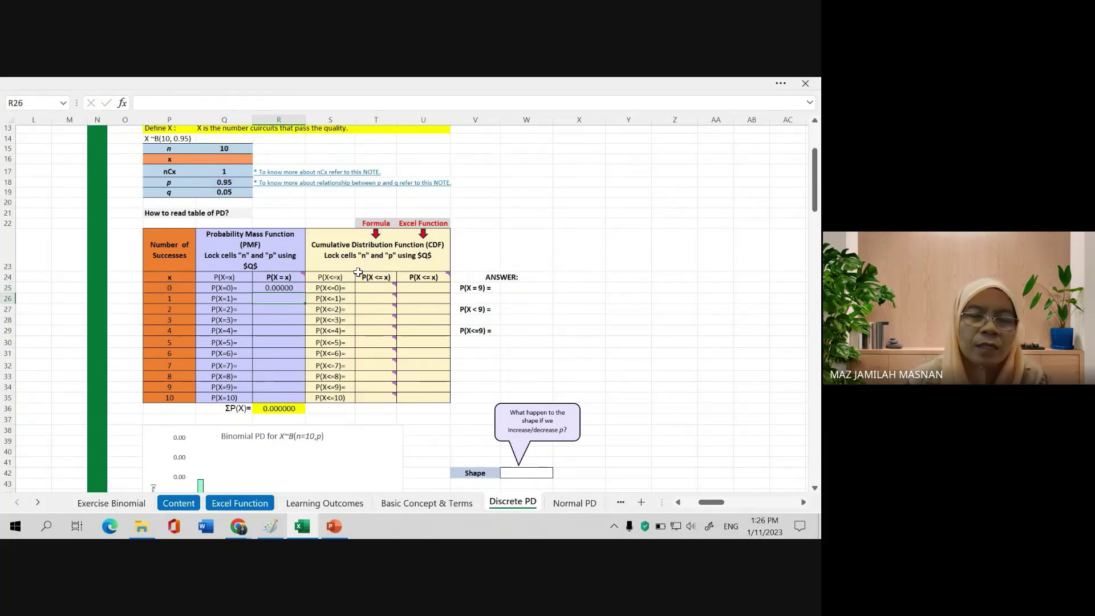
{"action": "left_click", "coordinate": [279, 288]}
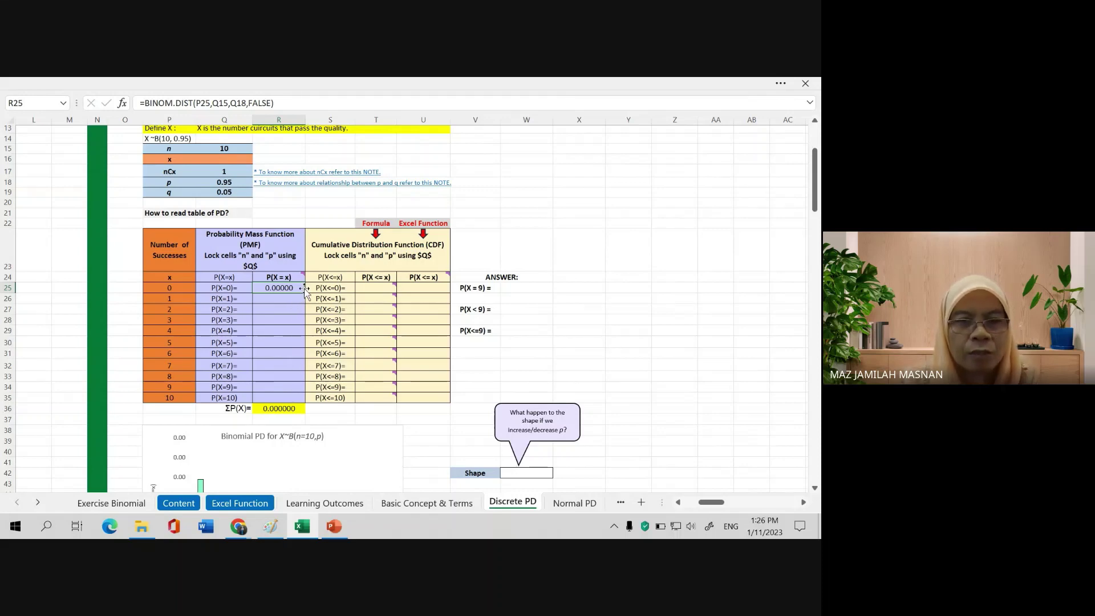
{"action": "left_click_drag", "start_coordinate": [305, 294], "coordinate": [299, 402]}
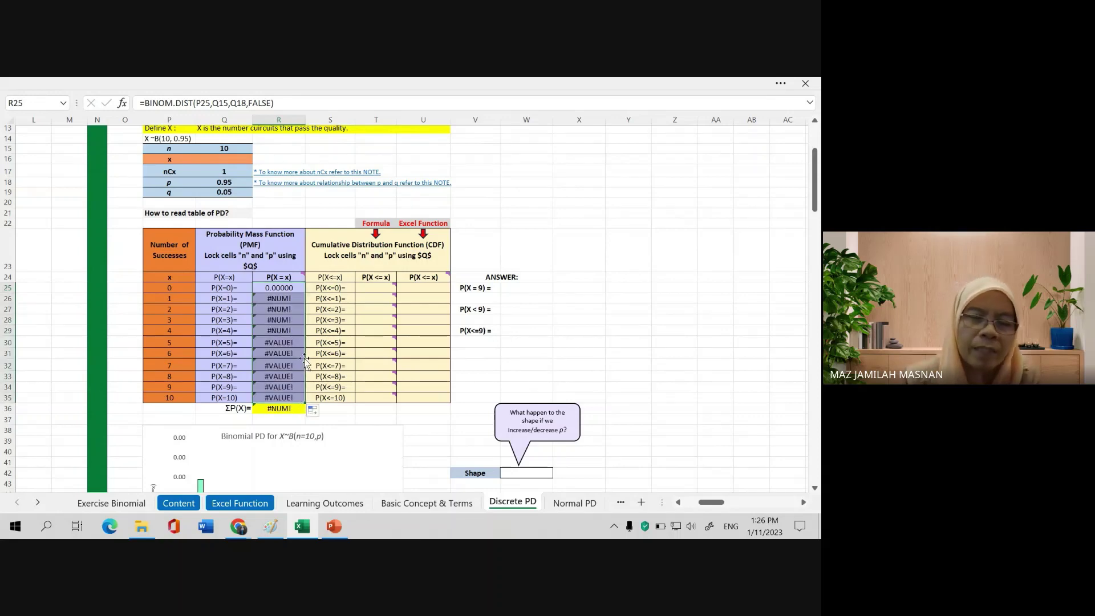
{"action": "left_click", "coordinate": [294, 288]}
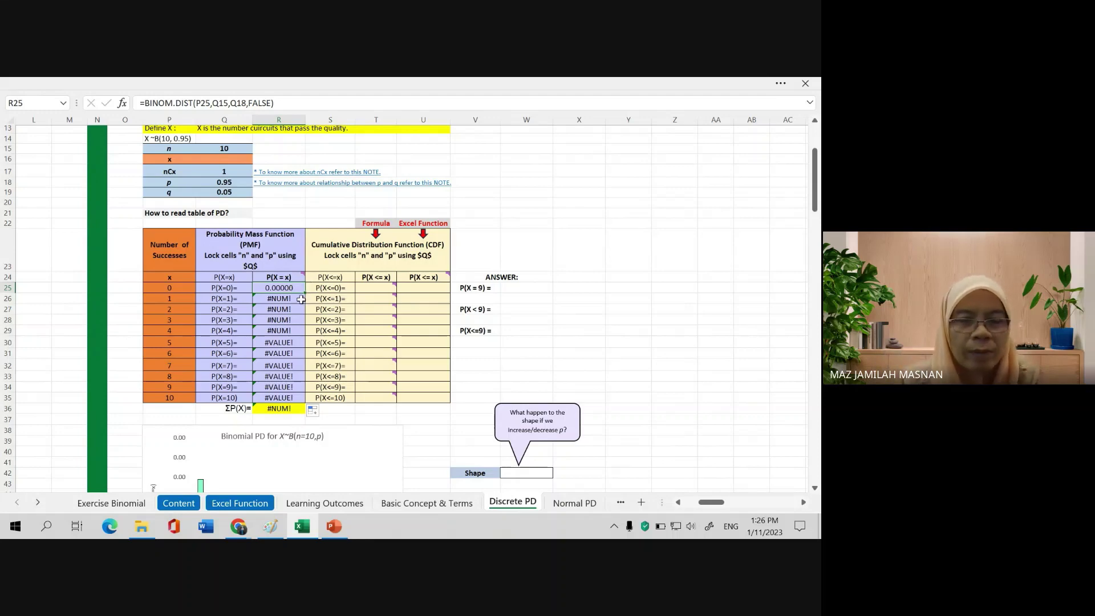
- Inspect R26's #NUM!/#VALUE! error, then clear the erroneous results in R26:R35
{"action": "left_click", "coordinate": [287, 299]}
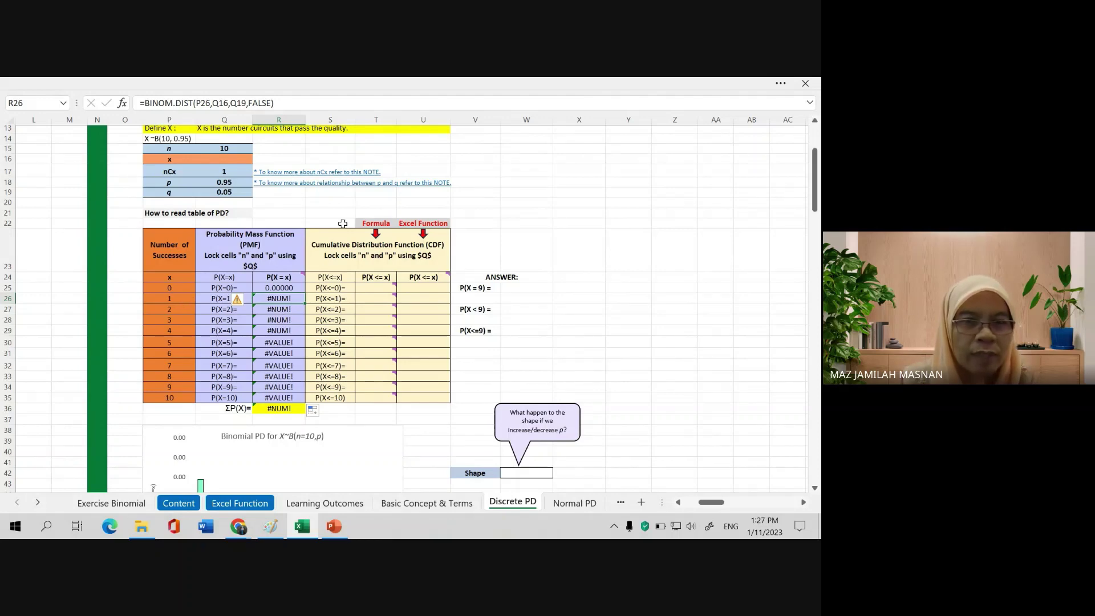
{"action": "left_click", "coordinate": [275, 103]}
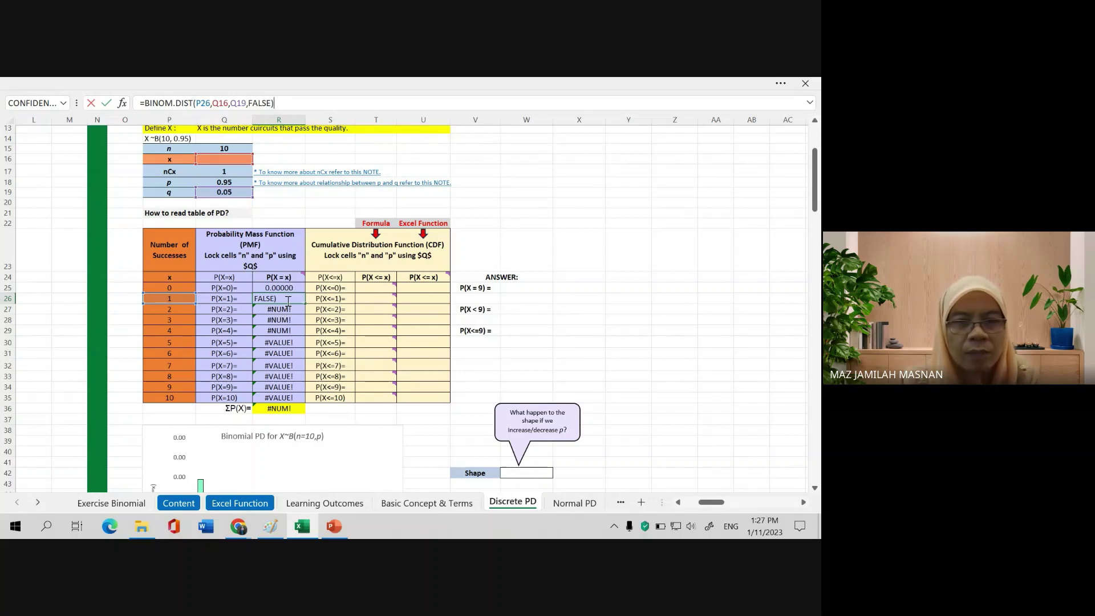
{"action": "key", "text": "Return"}
{"action": "left_click_drag", "start_coordinate": [290, 298], "coordinate": [294, 395]}
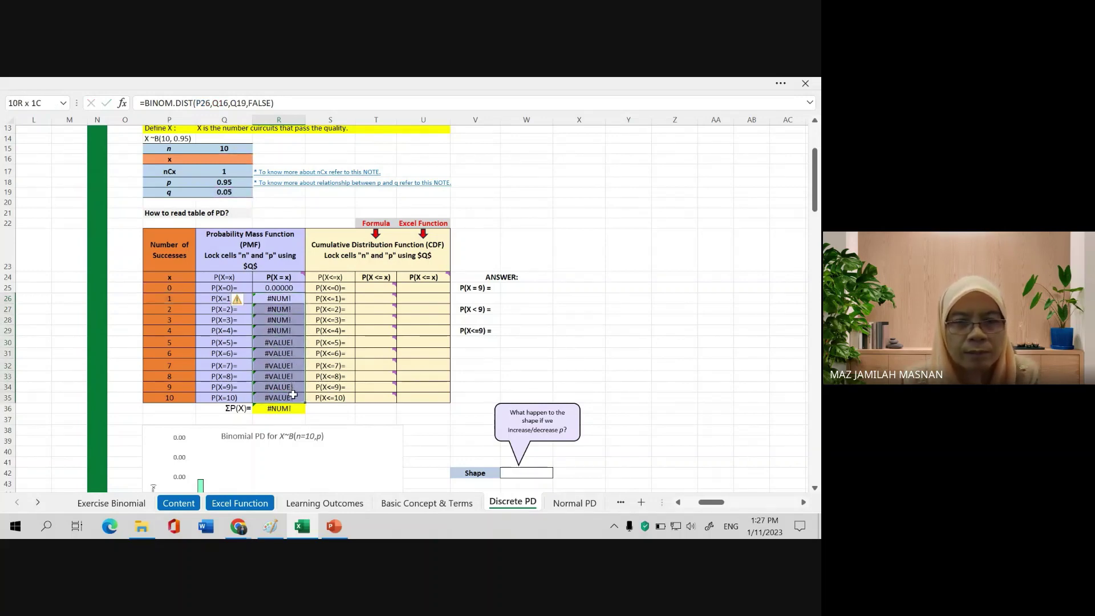
{"action": "key", "text": "ctrl+v"}
{"action": "key", "text": "Delete"}
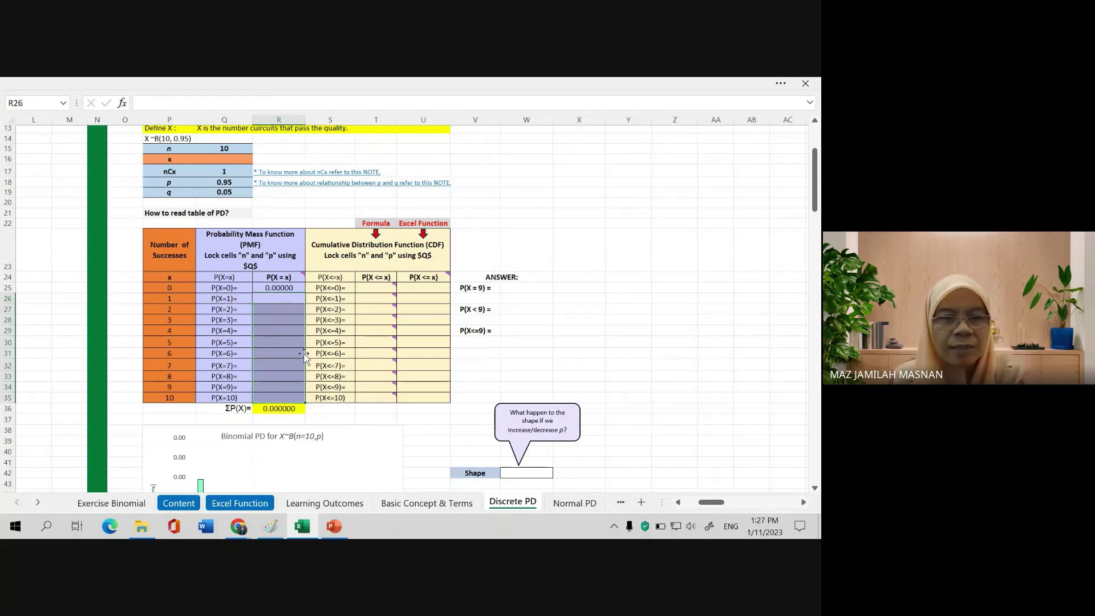
- Lock n and p in R25 as $Q$15 and $Q$18 in the BINOM.DIST formula
{"action": "left_click", "coordinate": [289, 288]}
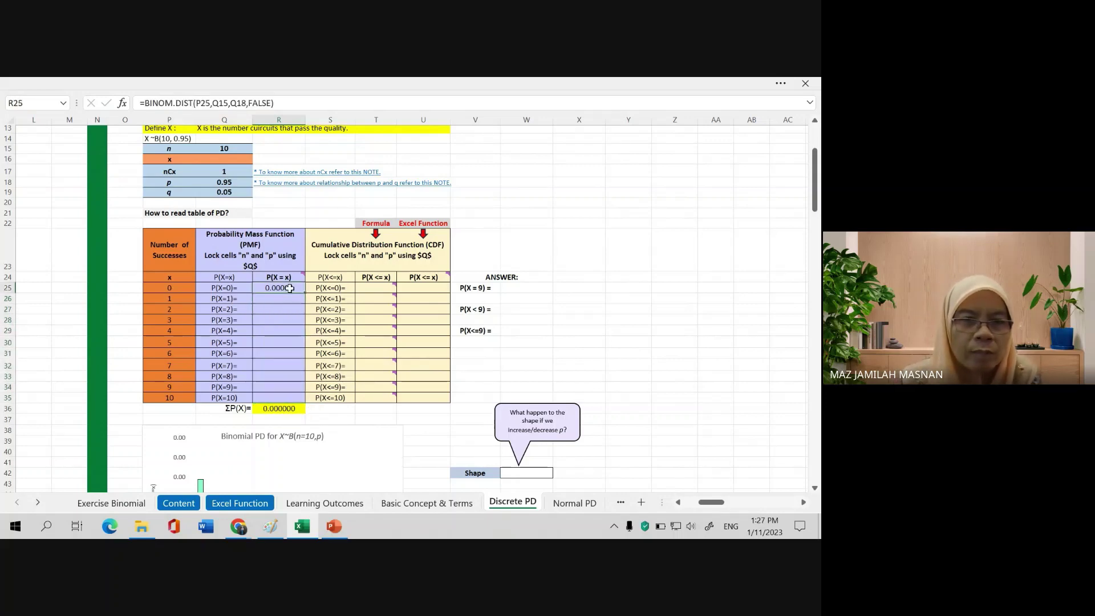
{"action": "left_click", "coordinate": [214, 102]}
{"action": "left_click_drag", "start_coordinate": [214, 103], "coordinate": [247, 102]}
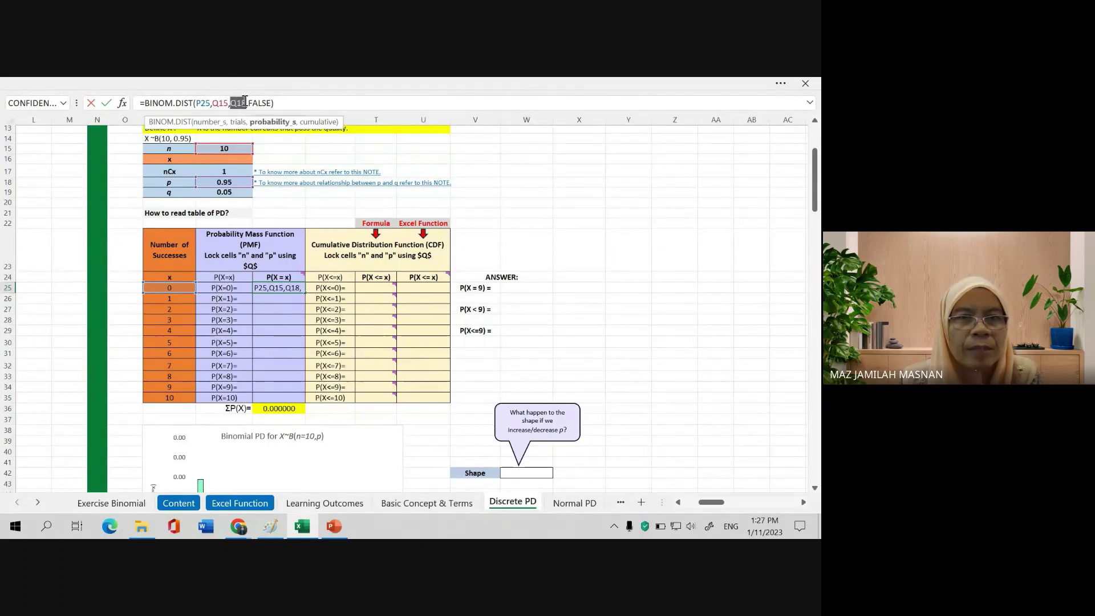
{"action": "left_click", "coordinate": [213, 102]}
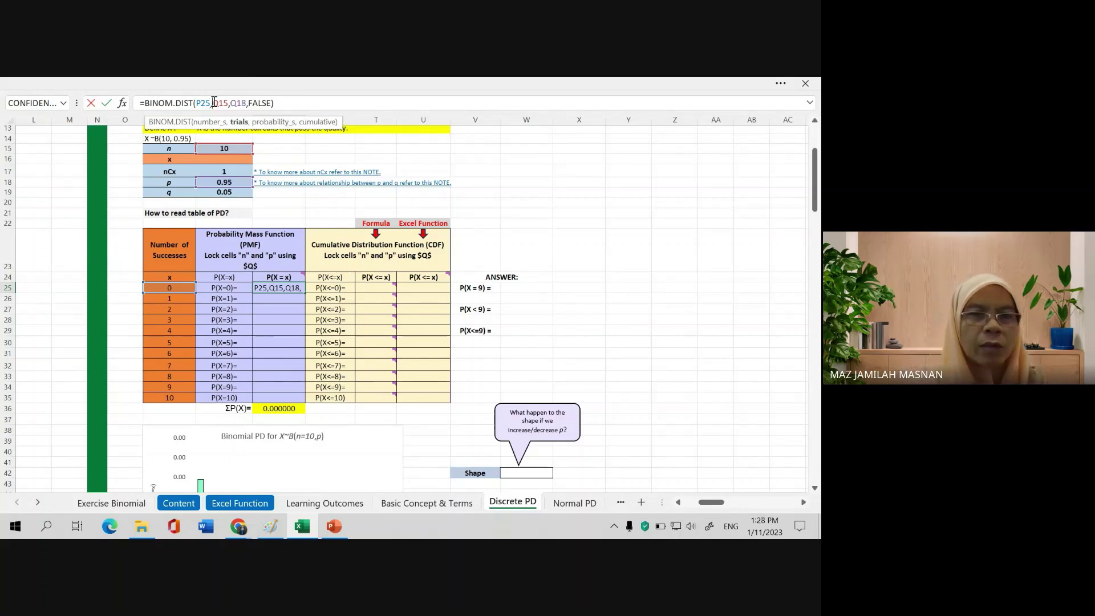
{"action": "type", "text": "$"}
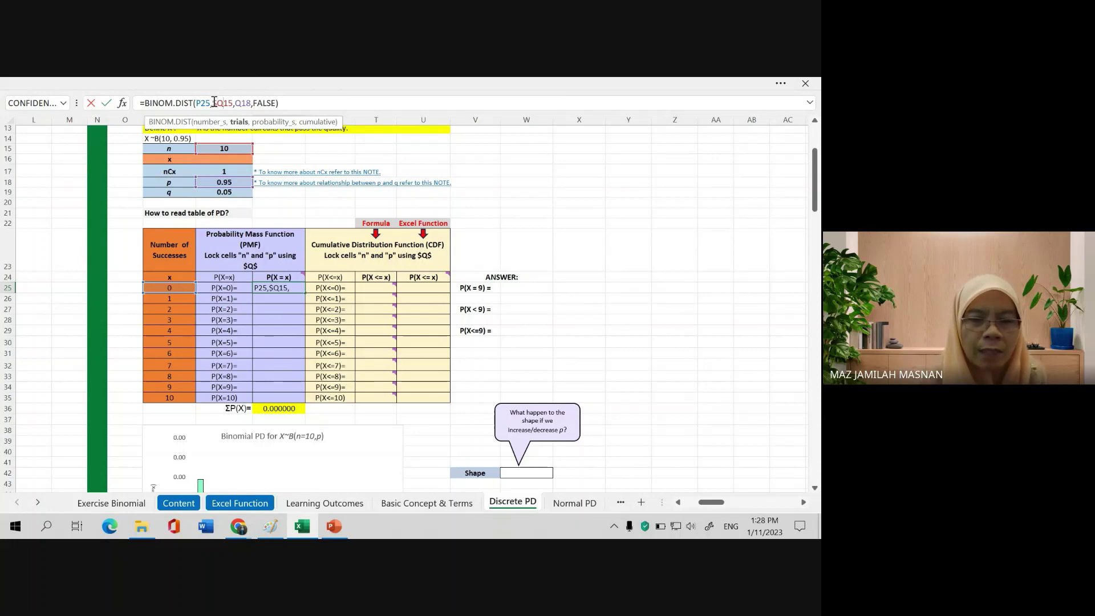
{"action": "key", "text": "Right"}
{"action": "type", "text": "$"}
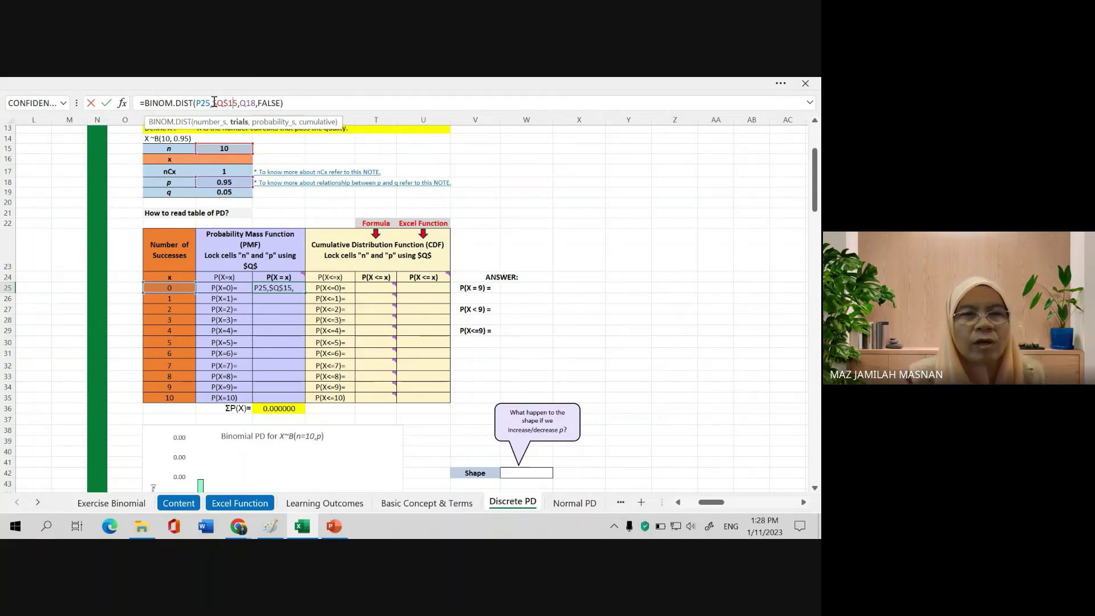
{"action": "key", "text": "Right"}
{"action": "key", "text": "Right"}
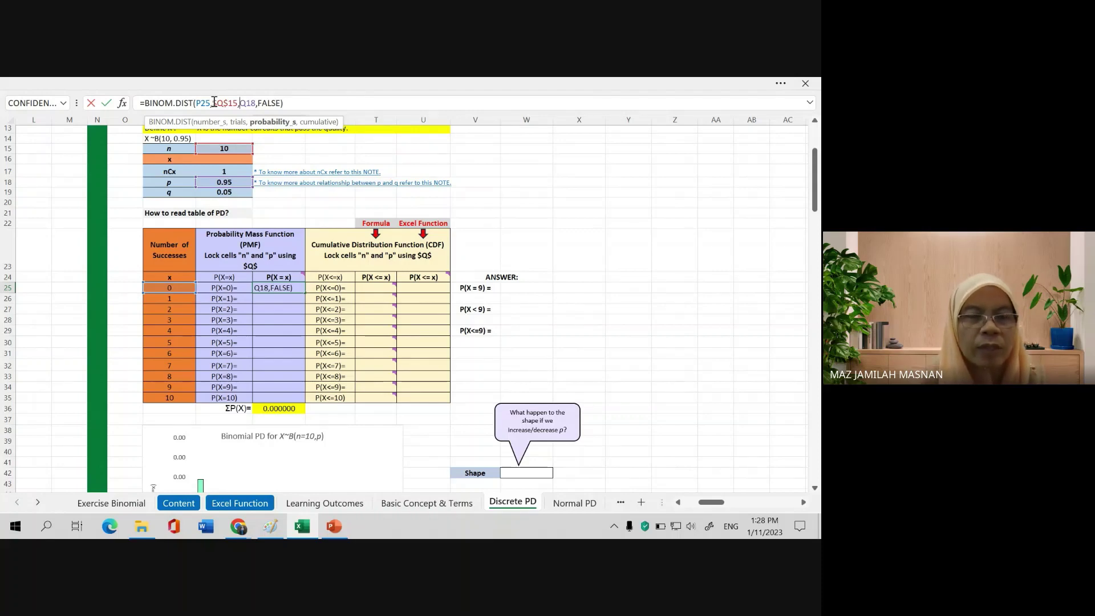
{"action": "type", "text": "$Q"}
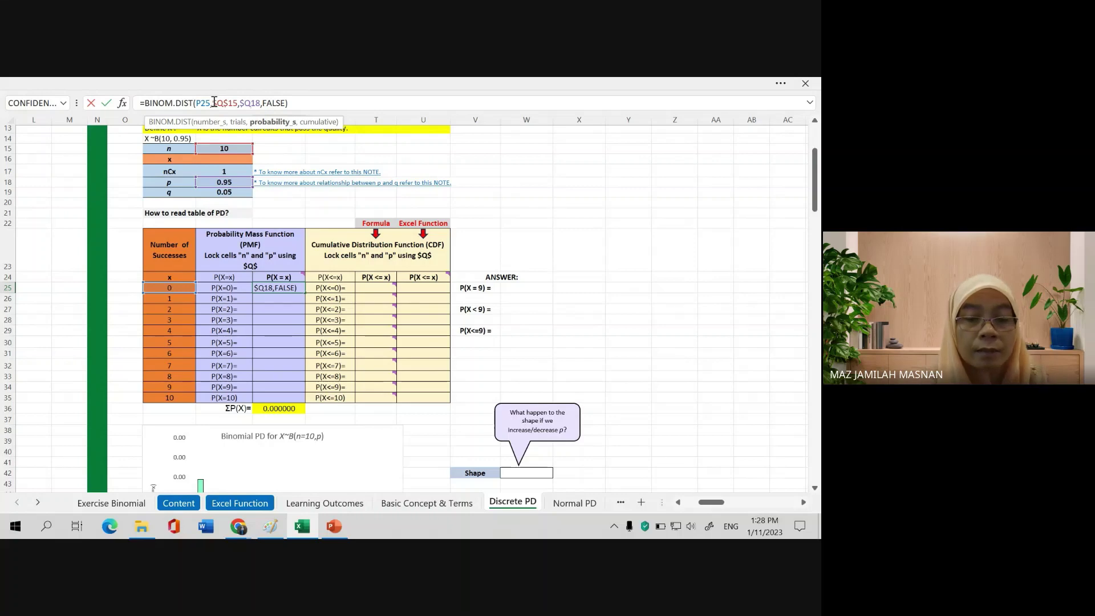
{"action": "type", "text": "$"}
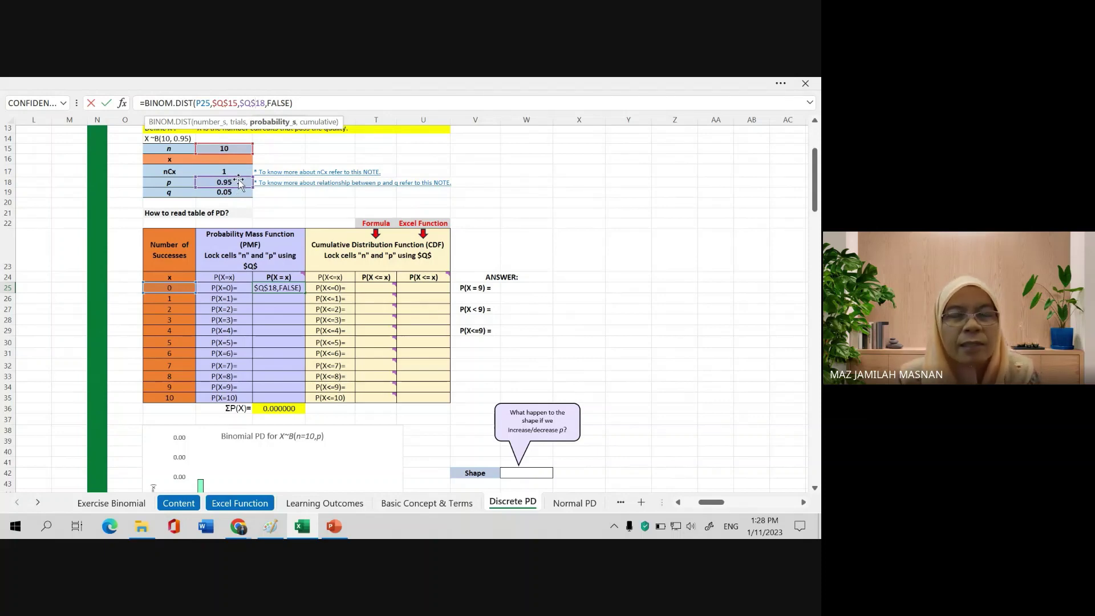
{"action": "key", "text": "Return"}
- Reopen R25 and recommit =BINOM.DIST(P25,$Q$15,$Q$18,FALSE), still showing 0.00000
{"action": "key", "text": "Up"}
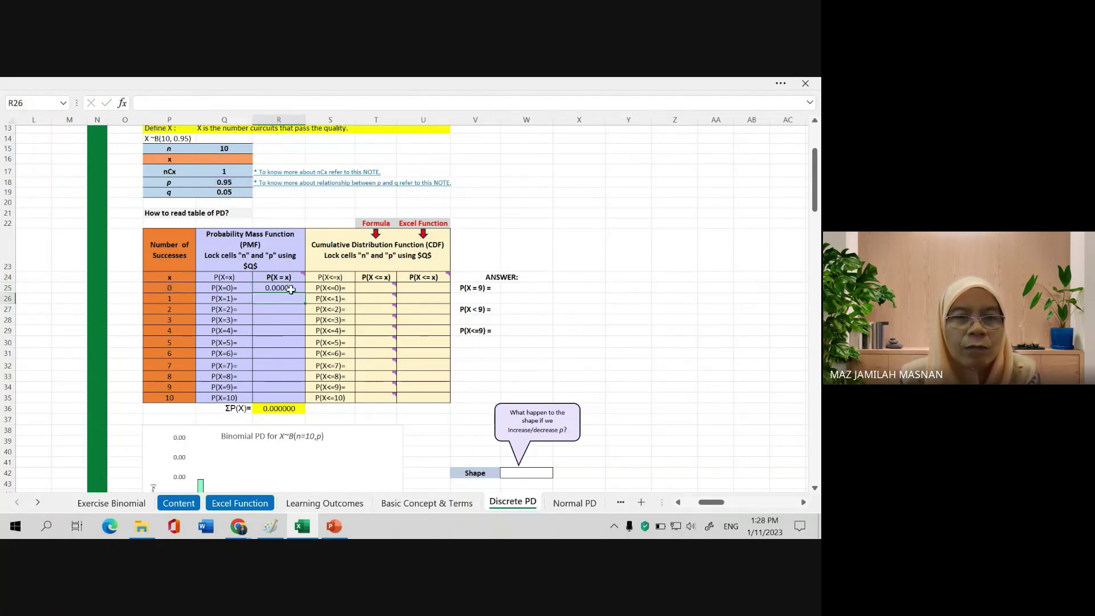
{"action": "left_click", "coordinate": [303, 102]}
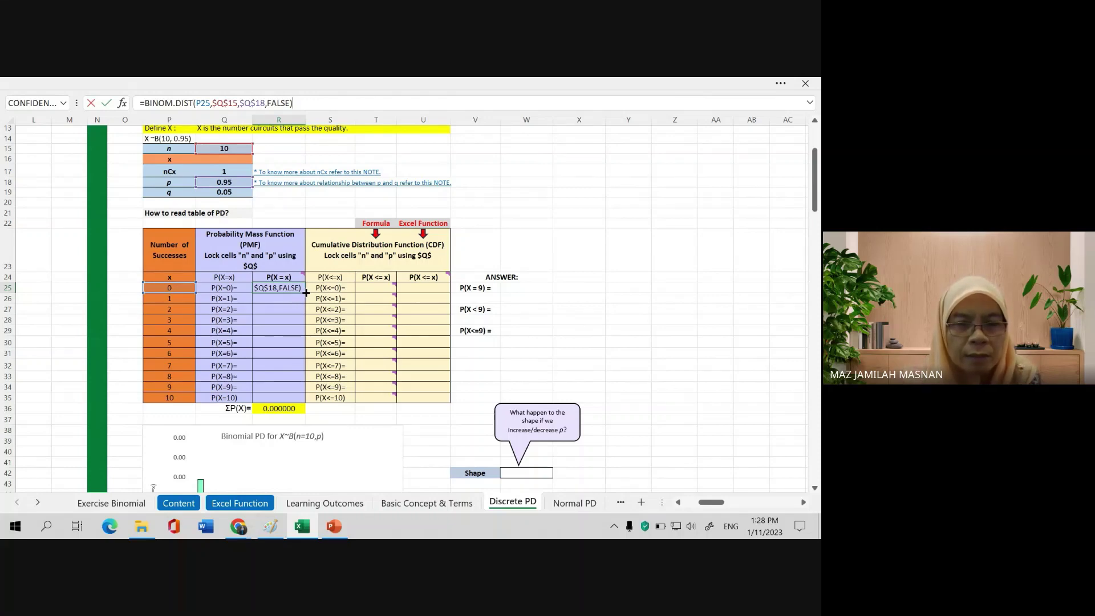
{"action": "key", "text": "ctrl+Return"}
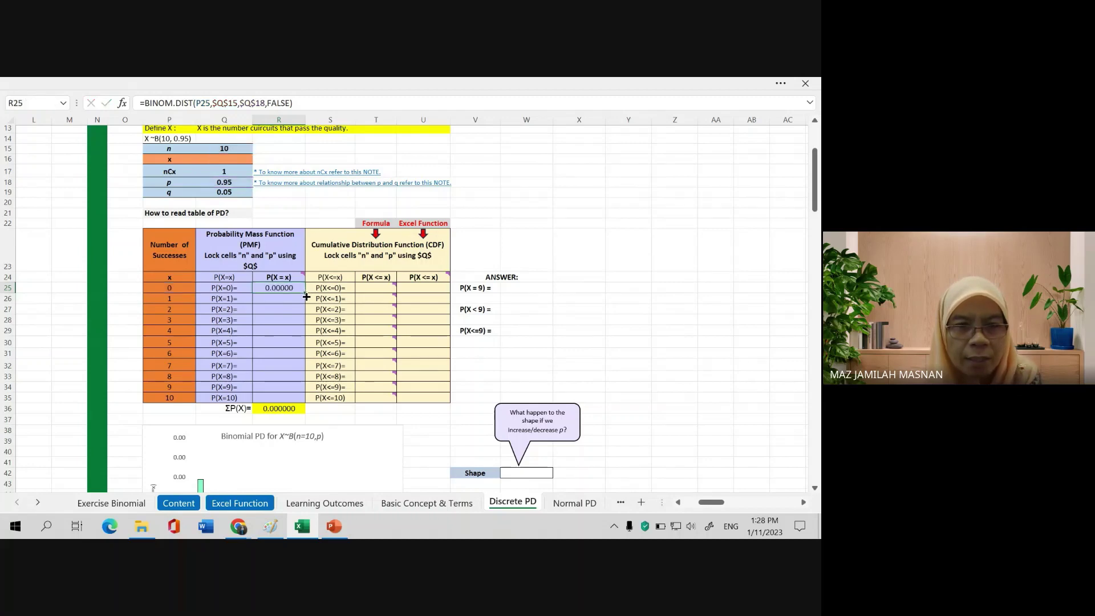
- Fill the PMF formula down to R35, ending at 0.59874, and clear the ΣP(X) cell R36
{"action": "left_click_drag", "start_coordinate": [306, 297], "coordinate": [307, 400]}
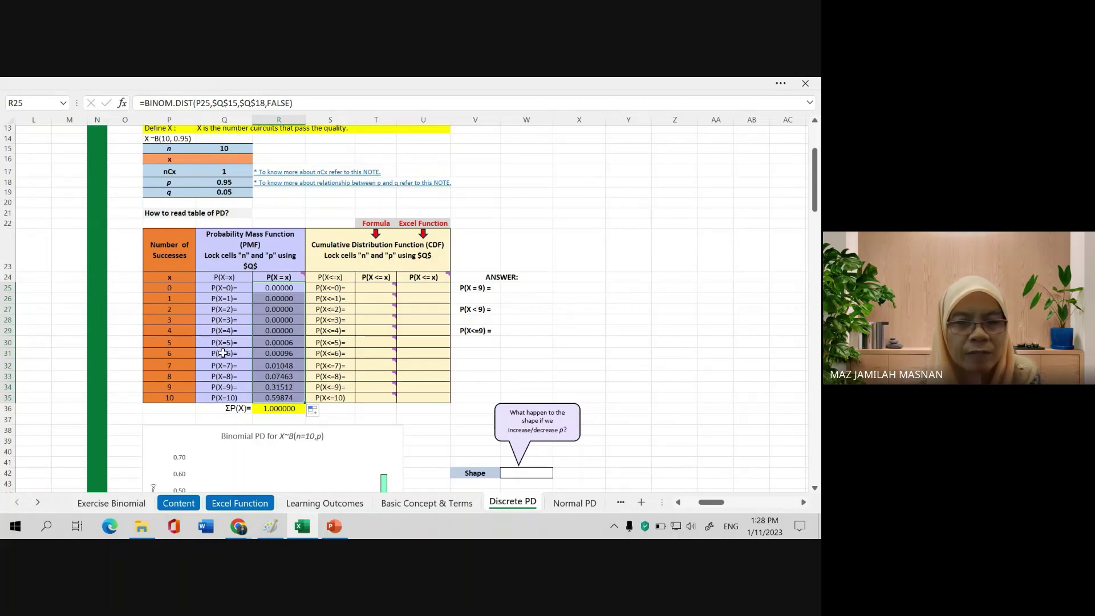
{"action": "left_click", "coordinate": [287, 395]}
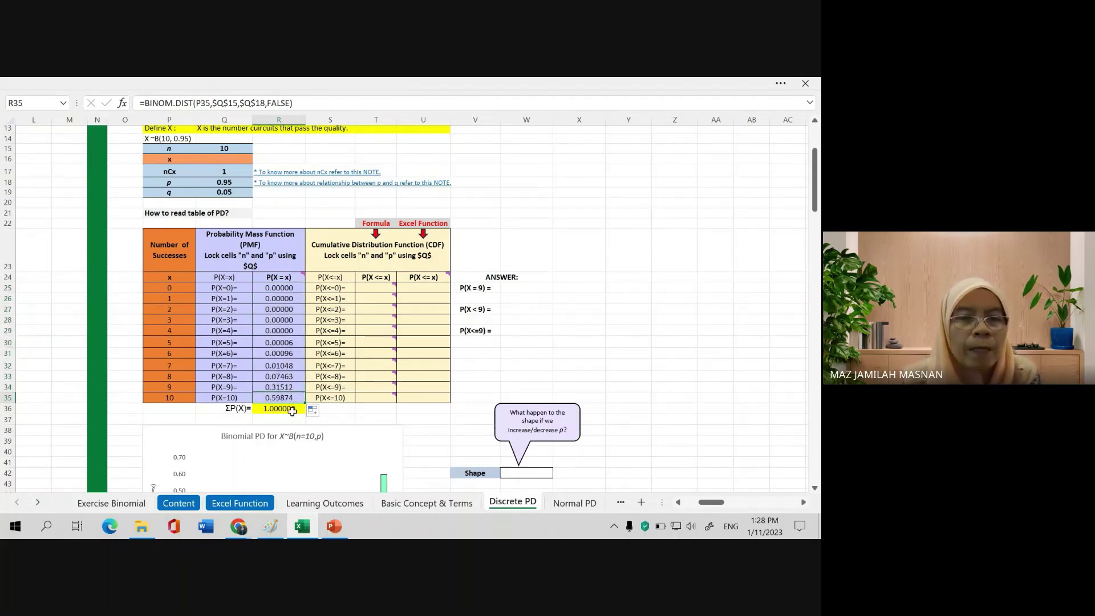
{"action": "left_click", "coordinate": [292, 409]}
{"action": "key", "text": "Delete"}
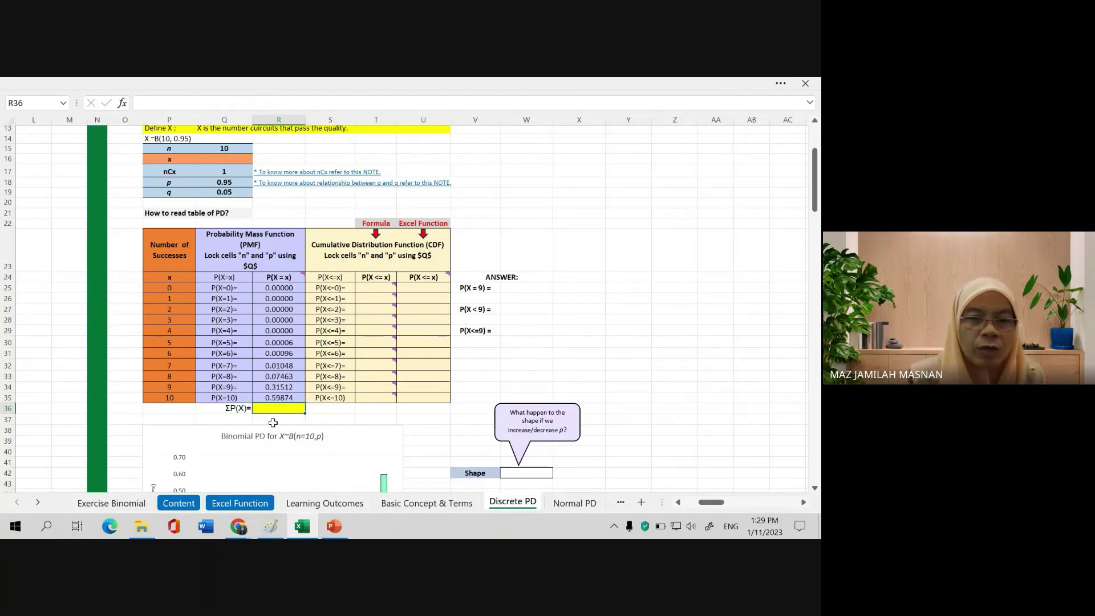
- Enter =SUM(R25:R35) in R36 so the ΣP(X) total reads 1.000000
{"action": "left_click", "coordinate": [289, 287]}
{"action": "left_click_drag", "start_coordinate": [289, 288], "coordinate": [278, 399]}
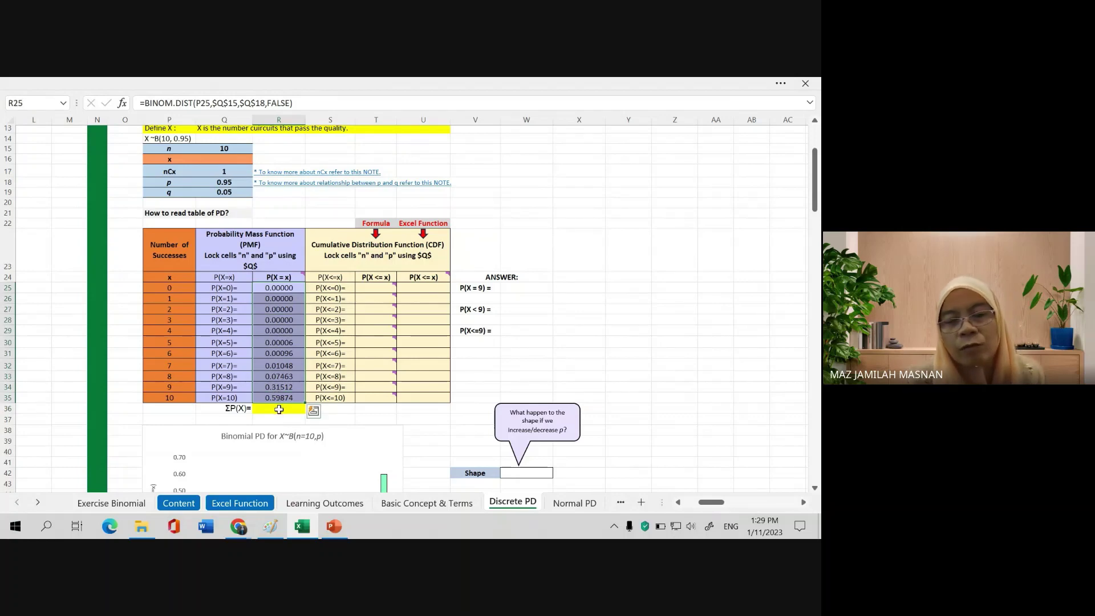
{"action": "left_click", "coordinate": [279, 409]}
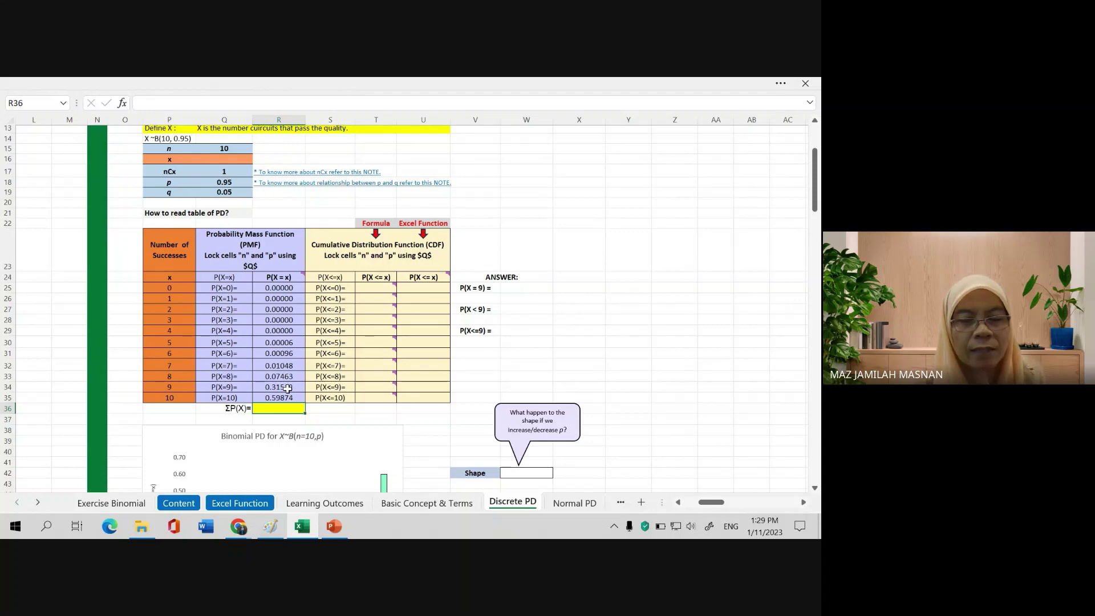
{"action": "type", "text": "="}
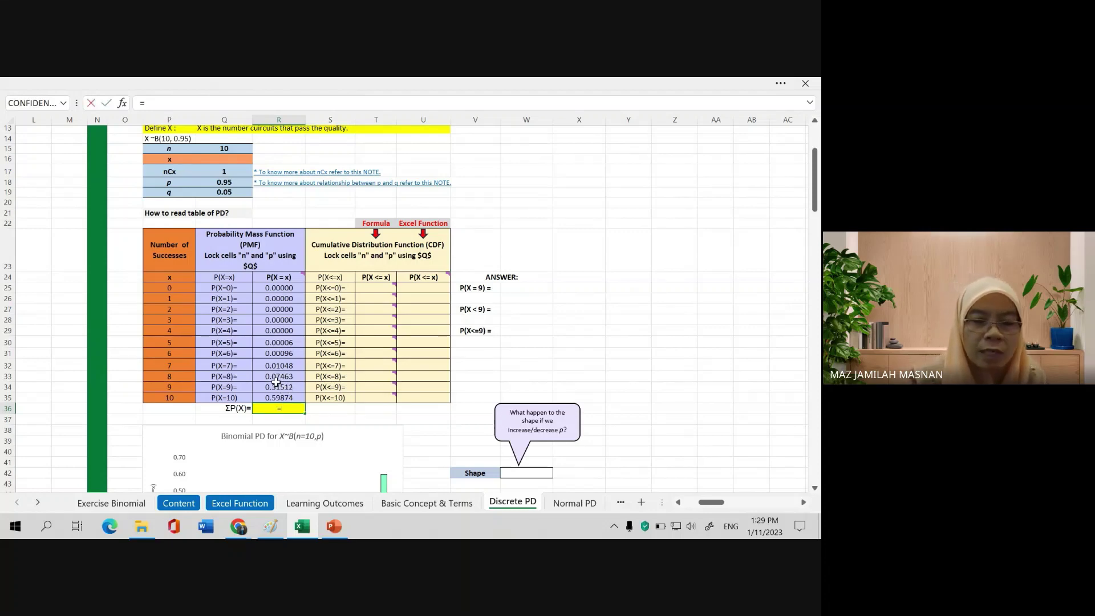
{"action": "type", "text": "SU"}
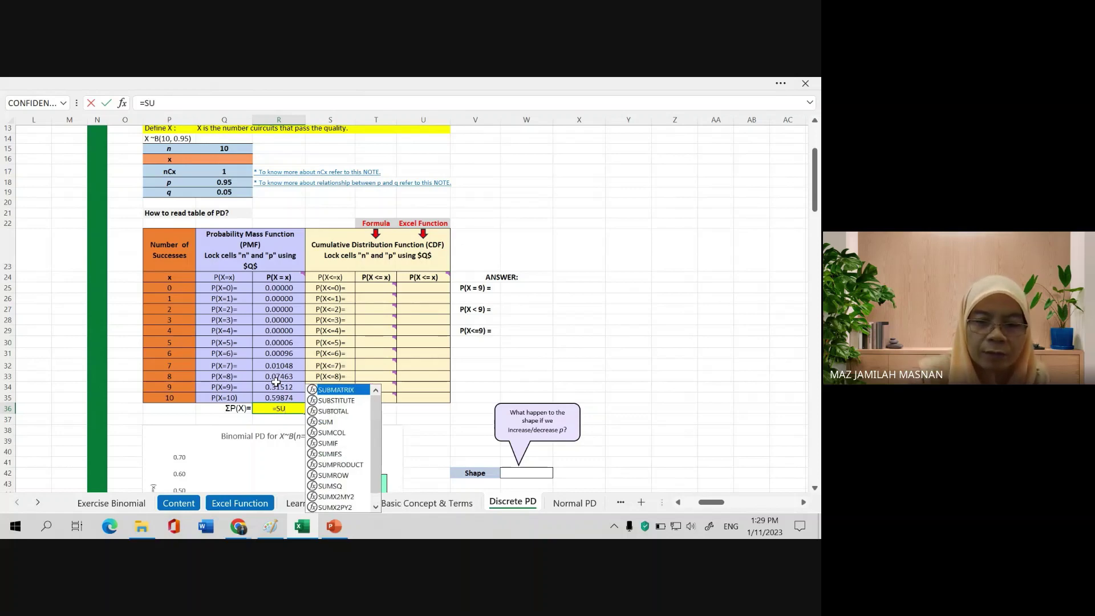
{"action": "type", "text": "M"}
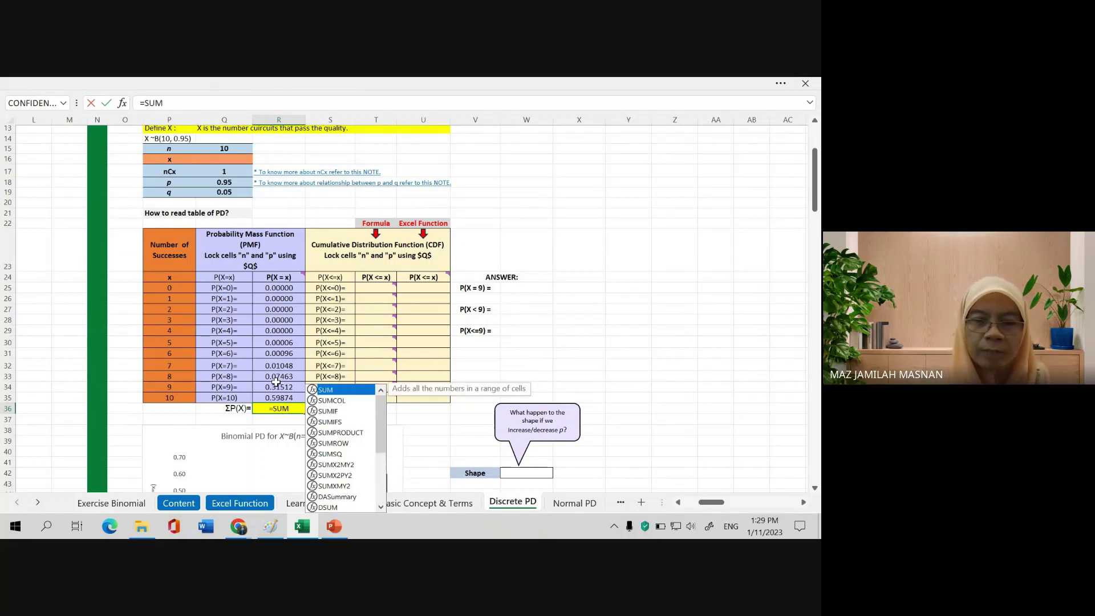
{"action": "type", "text": "("}
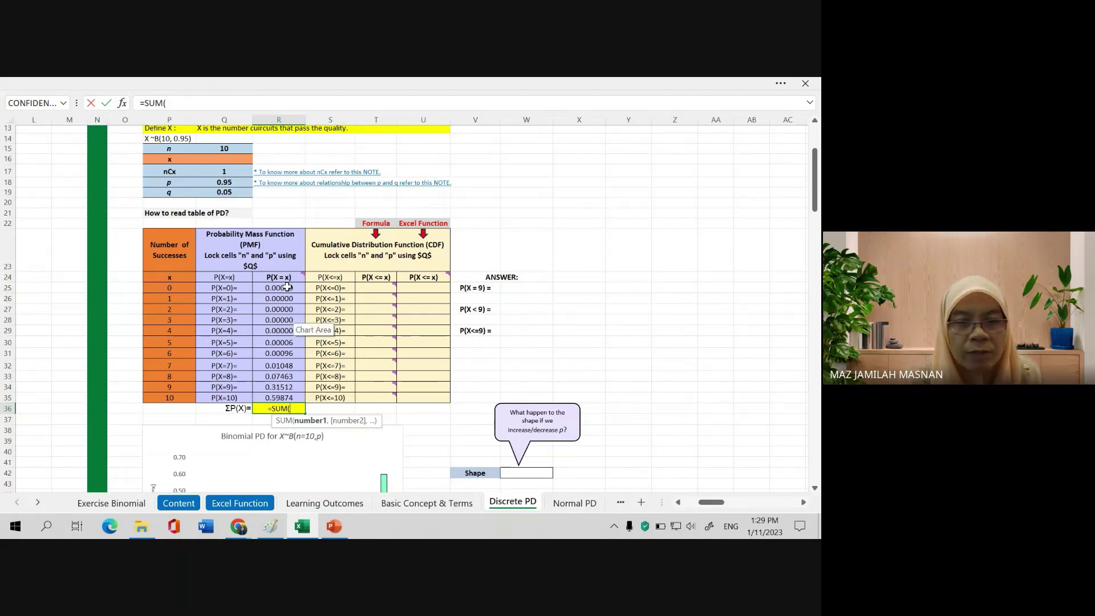
{"action": "left_click_drag", "start_coordinate": [287, 287], "coordinate": [291, 395]}
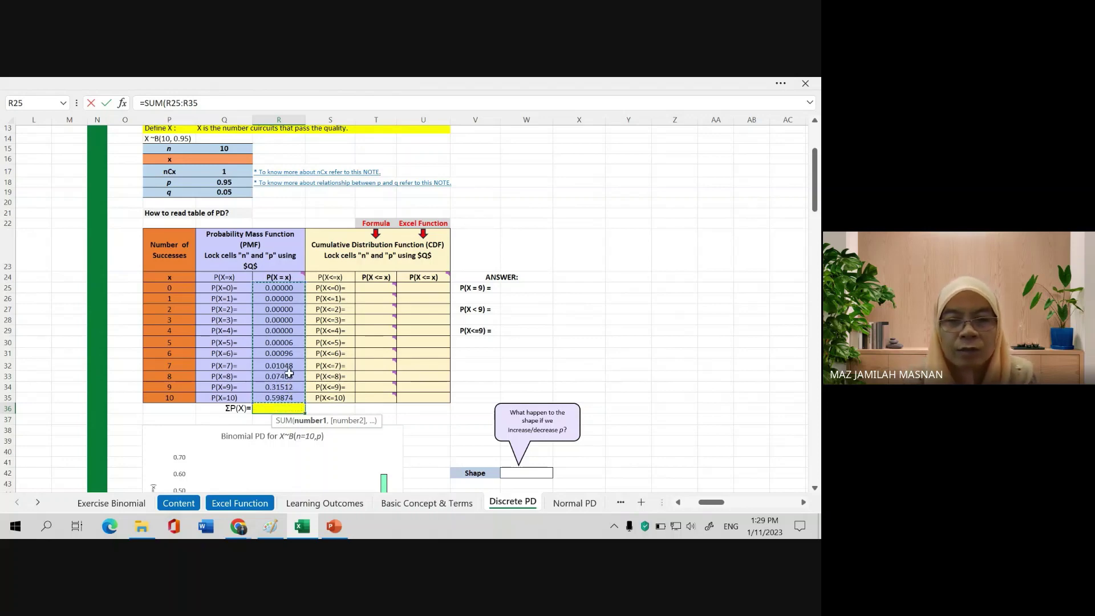
{"action": "type", "text": ")"}
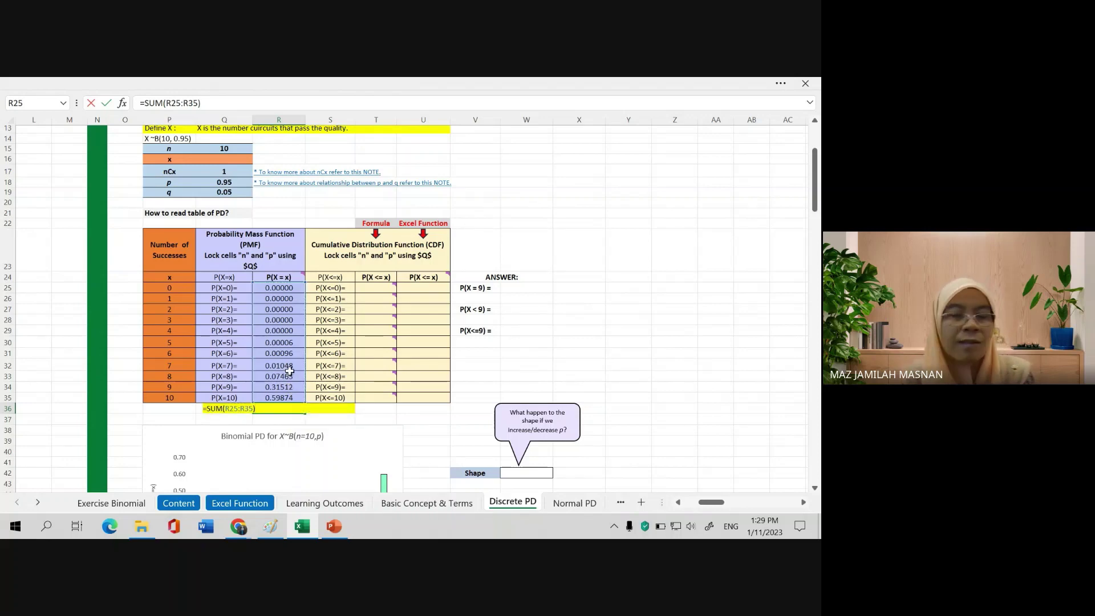
{"action": "key", "text": "Return"}
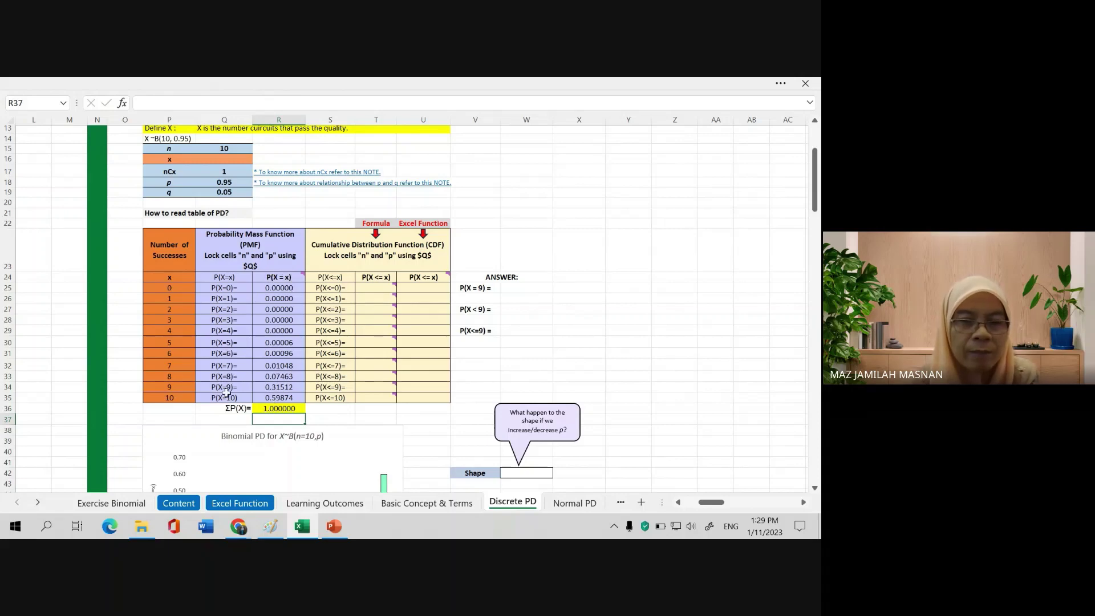
{"action": "left_click_drag", "start_coordinate": [207, 244], "coordinate": [276, 396]}
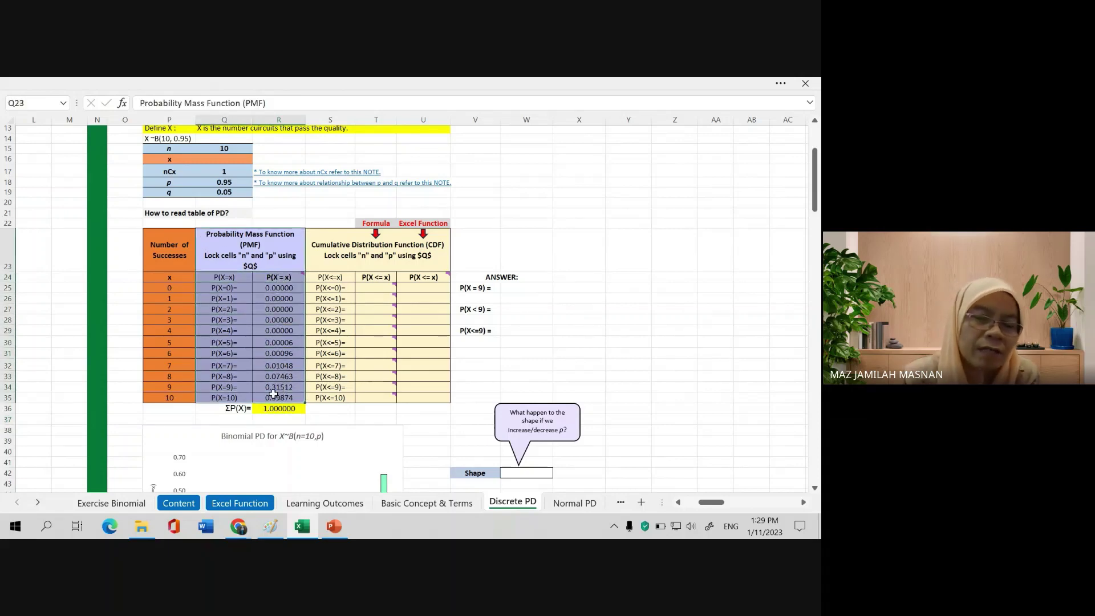
{"action": "left_click", "coordinate": [279, 291]}
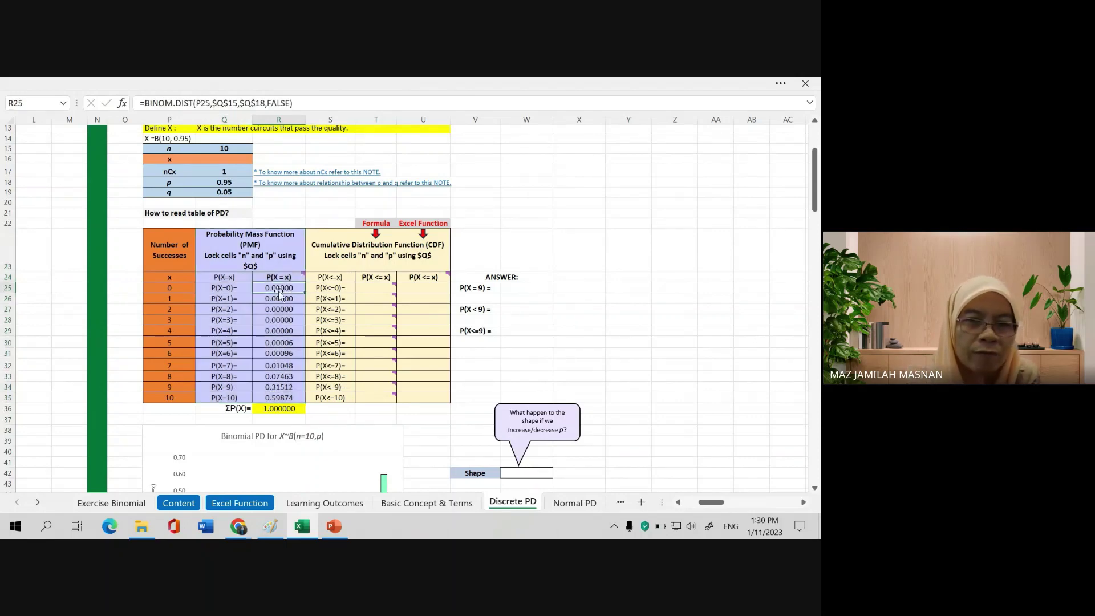
{"action": "left_click", "coordinate": [237, 298]}
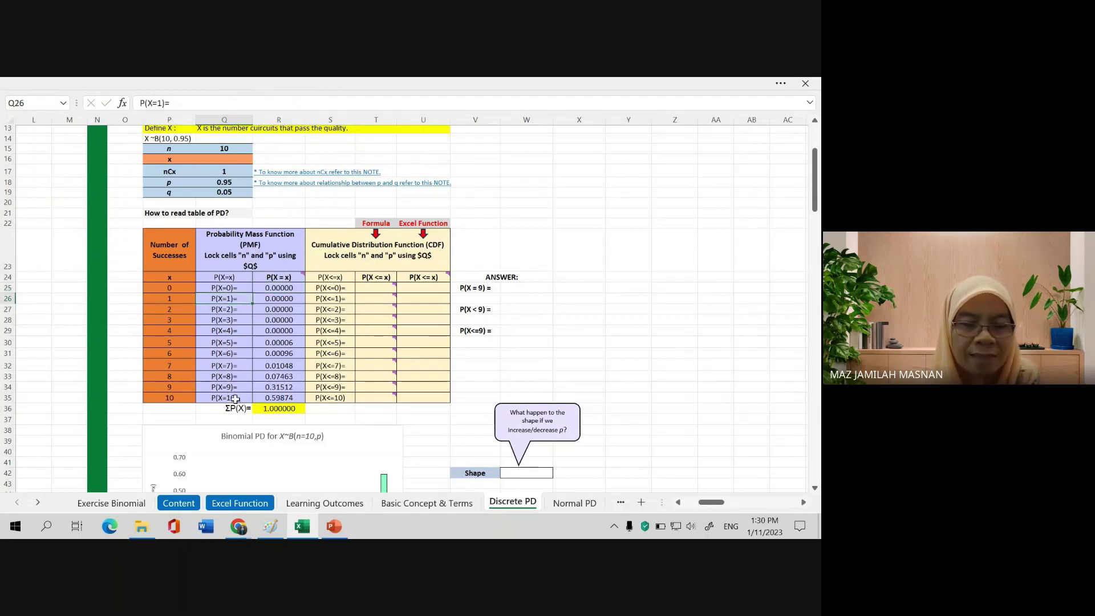
{"action": "mouse_move", "coordinate": [254, 277]}
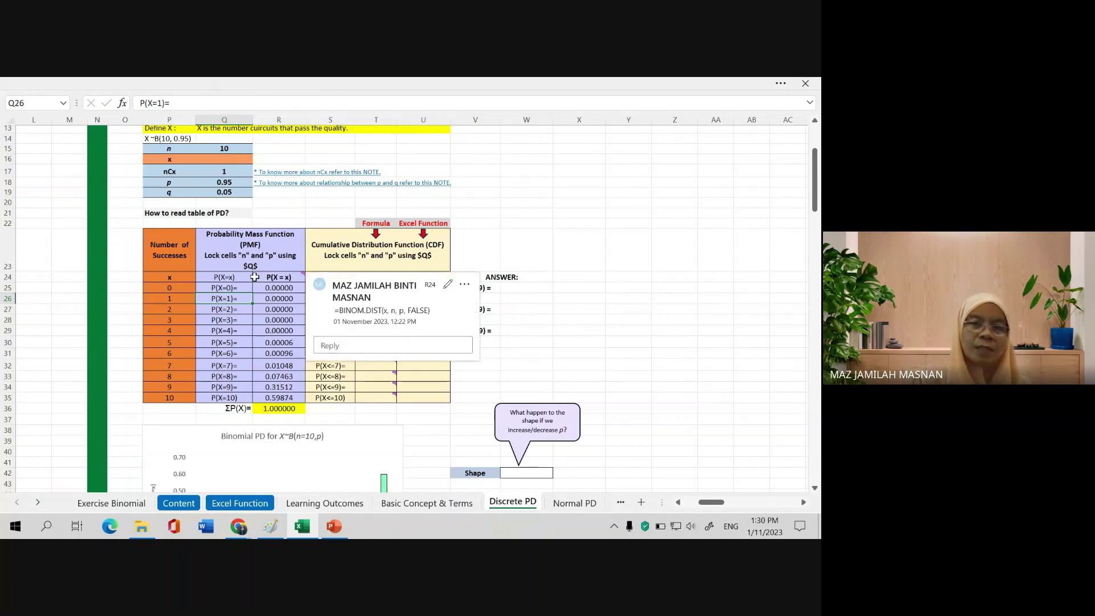
{"action": "left_click", "coordinate": [376, 235]}
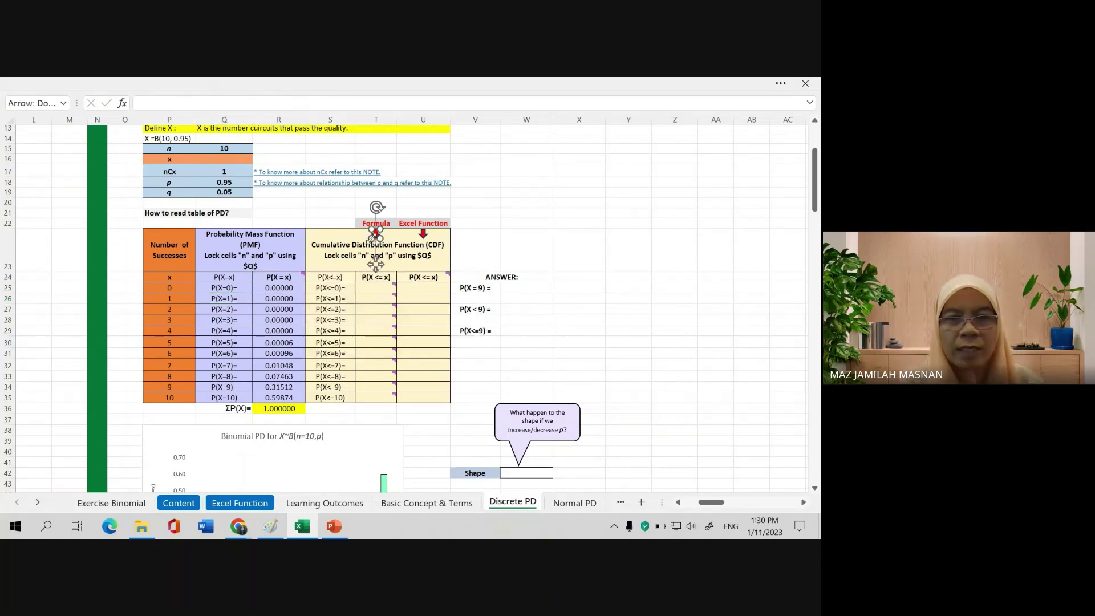
{"action": "left_click", "coordinate": [337, 241]}
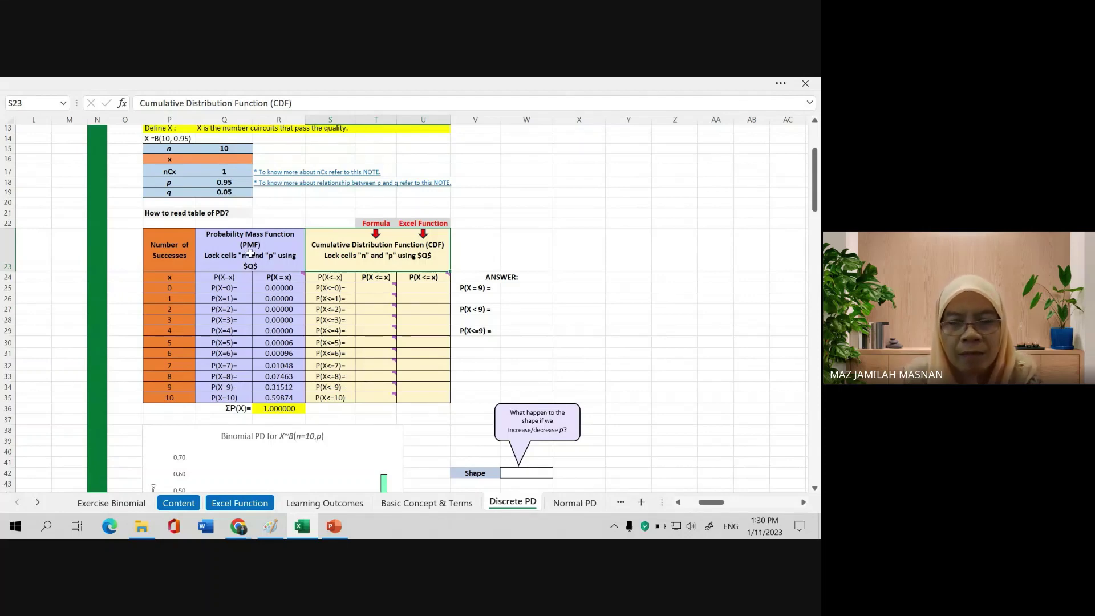
{"action": "mouse_move", "coordinate": [288, 278]}
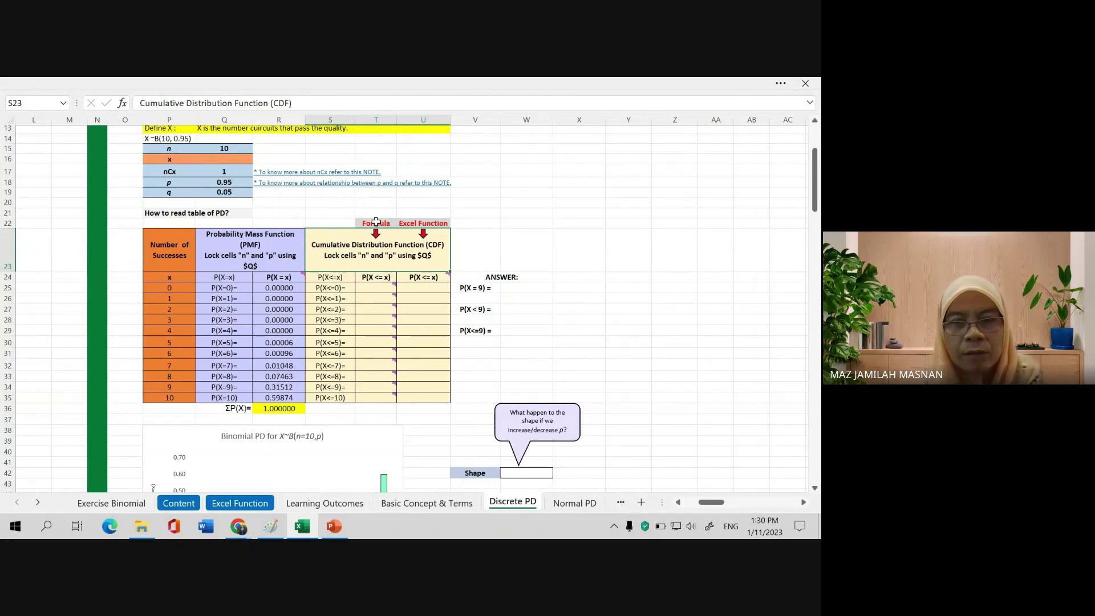
{"action": "mouse_move", "coordinate": [377, 221]}
{"action": "left_mouse_down"}
{"action": "mouse_move", "coordinate": [376, 277]}
{"action": "mouse_move", "coordinate": [377, 212]}
{"action": "mouse_move", "coordinate": [376, 245]}
{"action": "mouse_move", "coordinate": [375, 223]}
{"action": "left_mouse_up"}
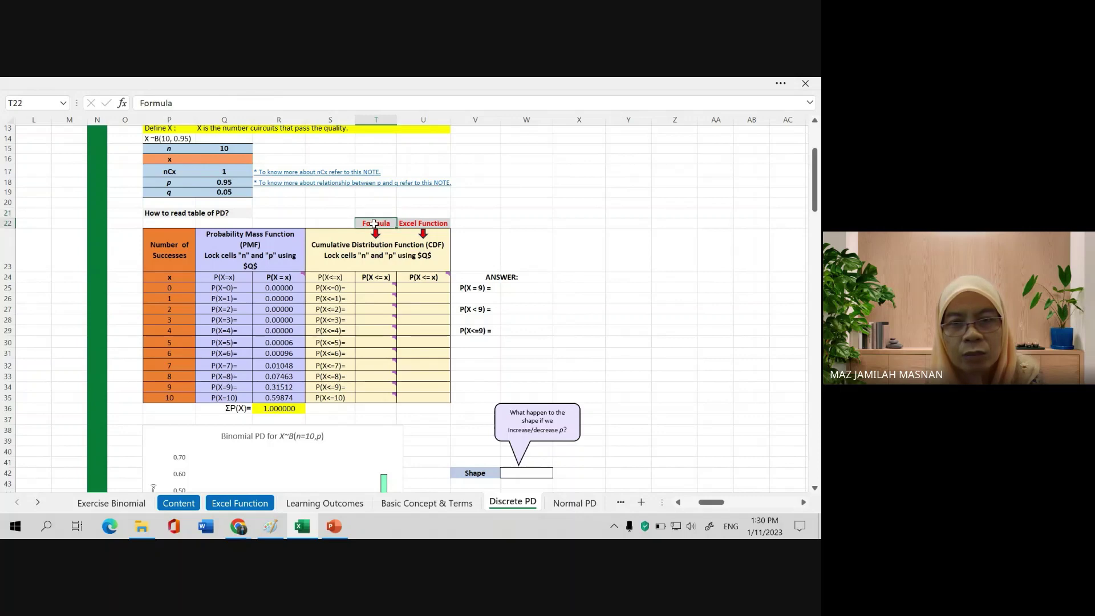
{"action": "left_click", "coordinate": [419, 221]}
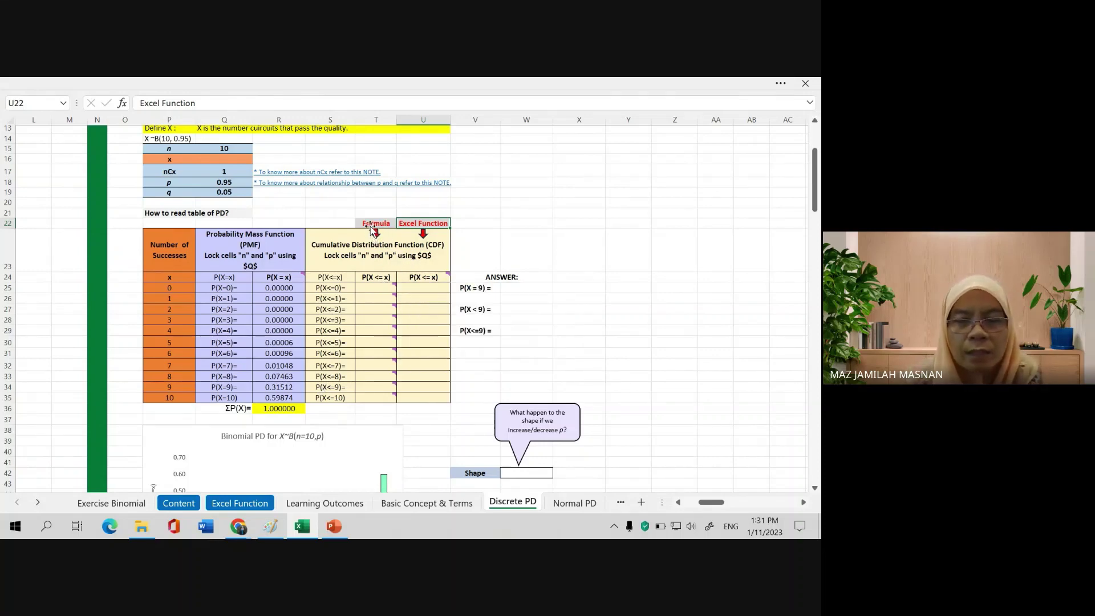
{"action": "left_click", "coordinate": [385, 291]}
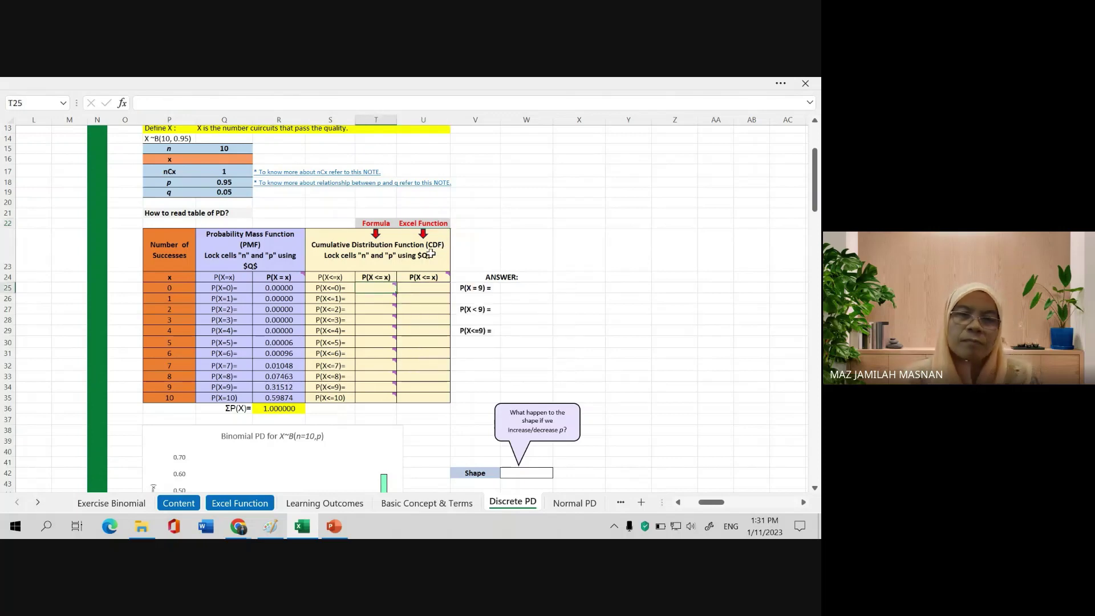
{"action": "mouse_move", "coordinate": [397, 291]}
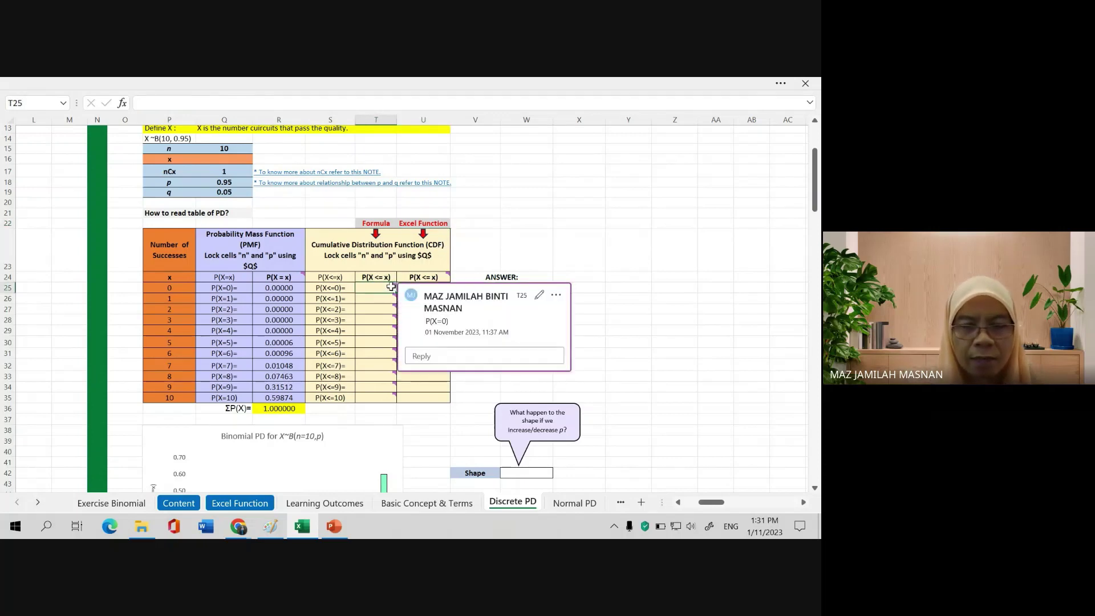
{"action": "left_click", "coordinate": [390, 296]}
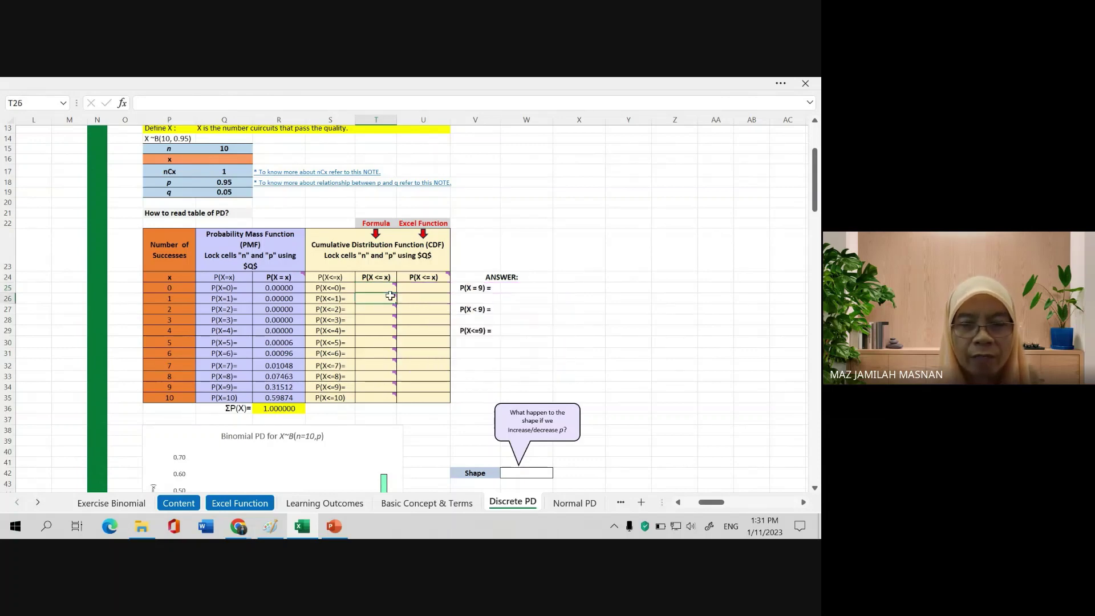
{"action": "left_click", "coordinate": [388, 308]}
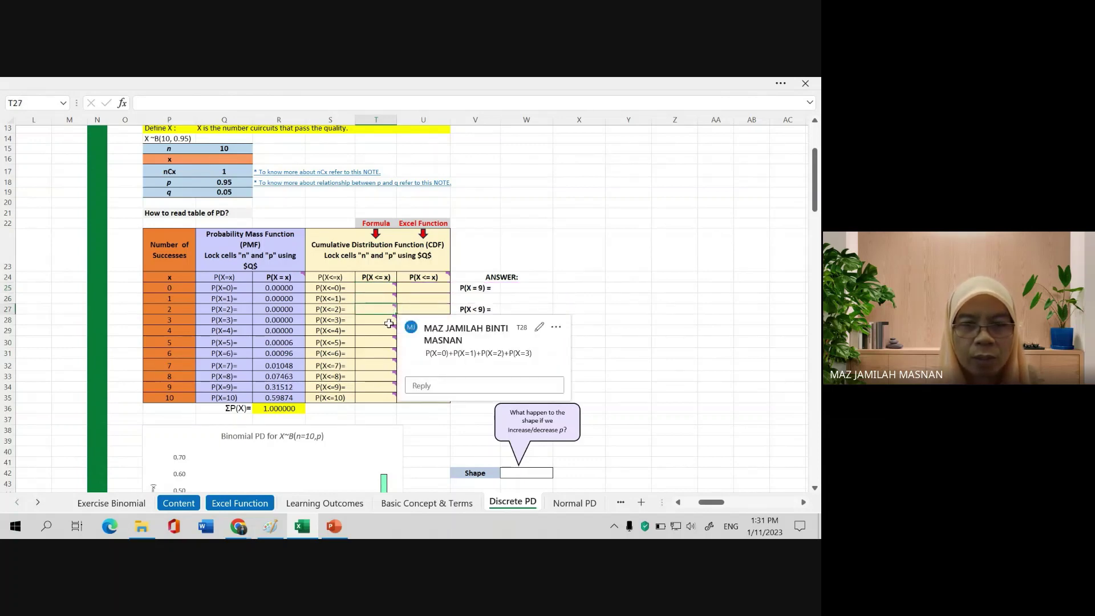
{"action": "left_click", "coordinate": [389, 324]}
{"action": "left_click", "coordinate": [392, 289]}
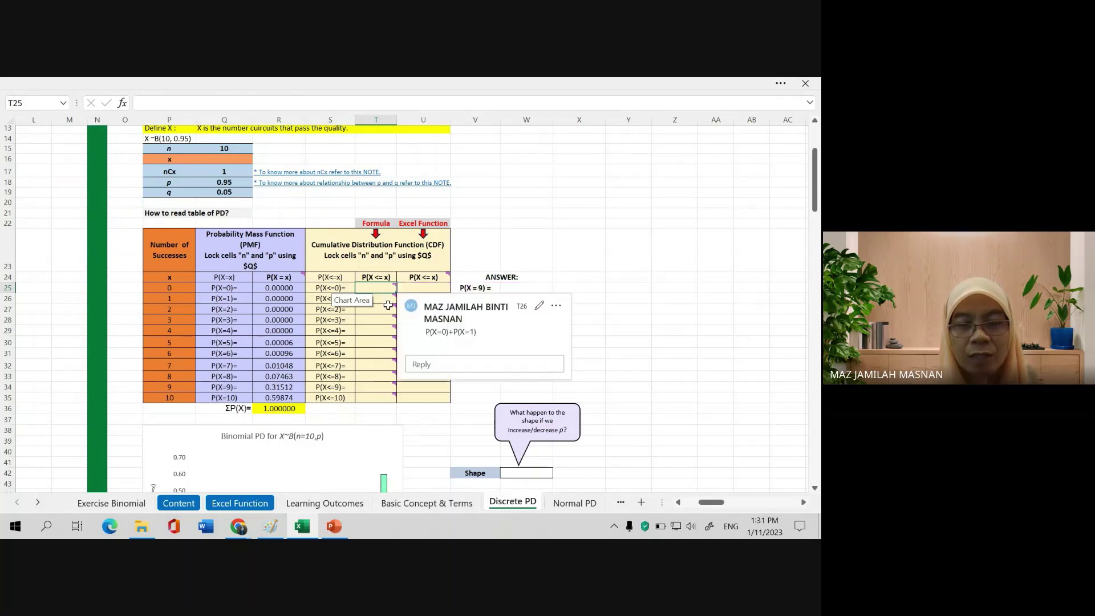
{"action": "left_click", "coordinate": [345, 289]}
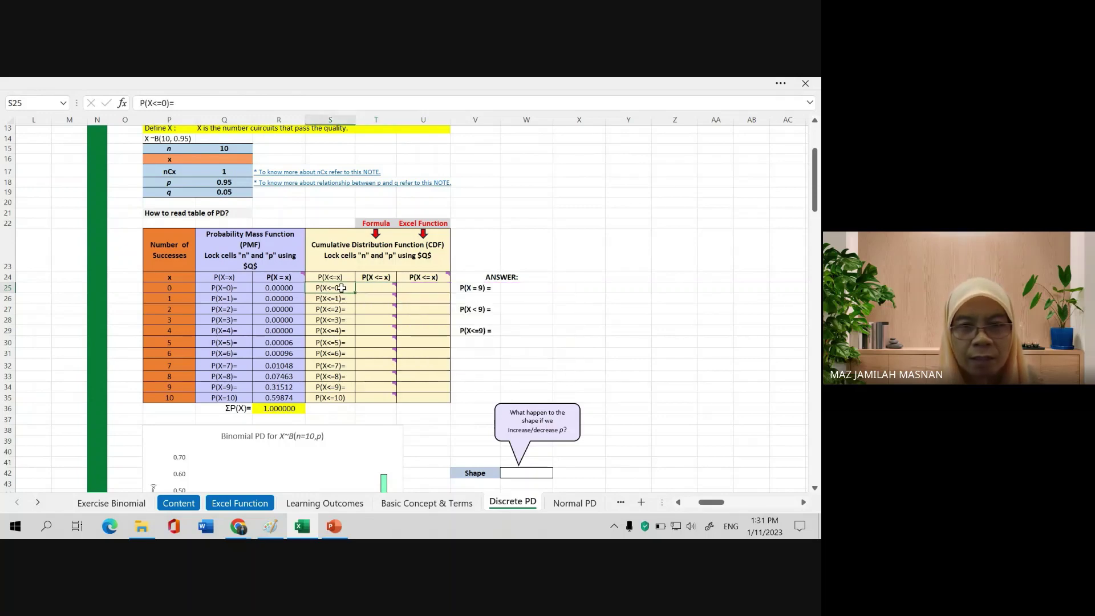
{"action": "left_click", "coordinate": [220, 288]}
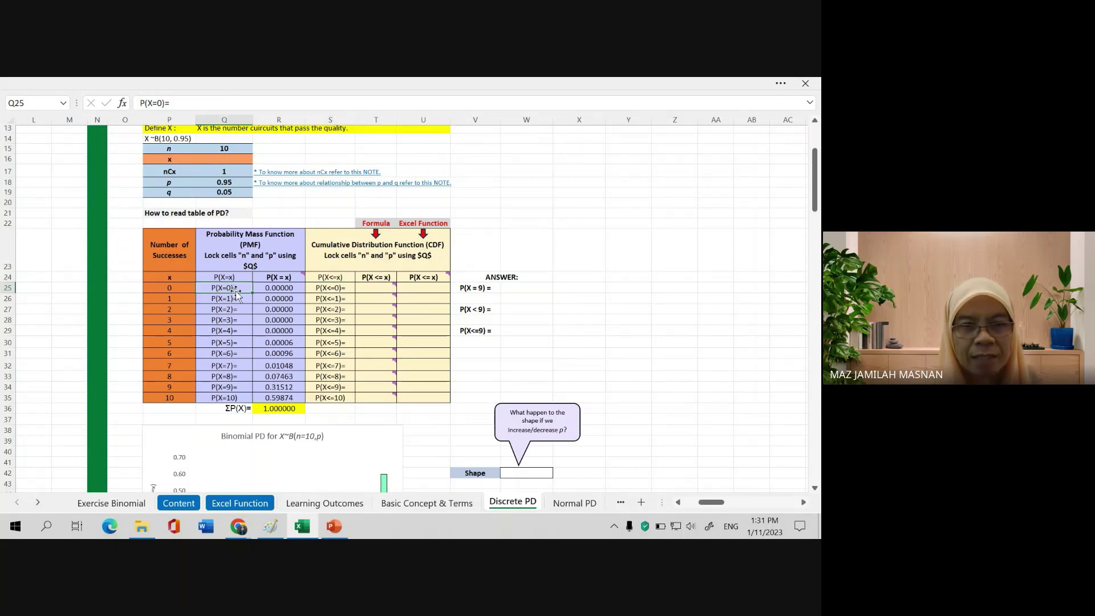
{"action": "left_click", "coordinate": [341, 289]}
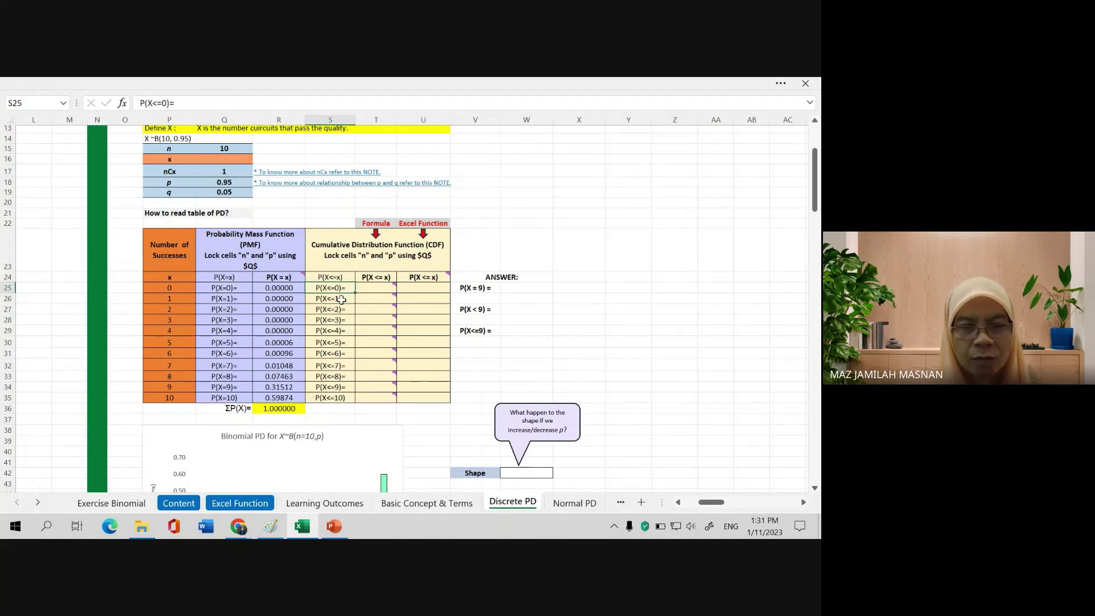
{"action": "left_click", "coordinate": [341, 298]}
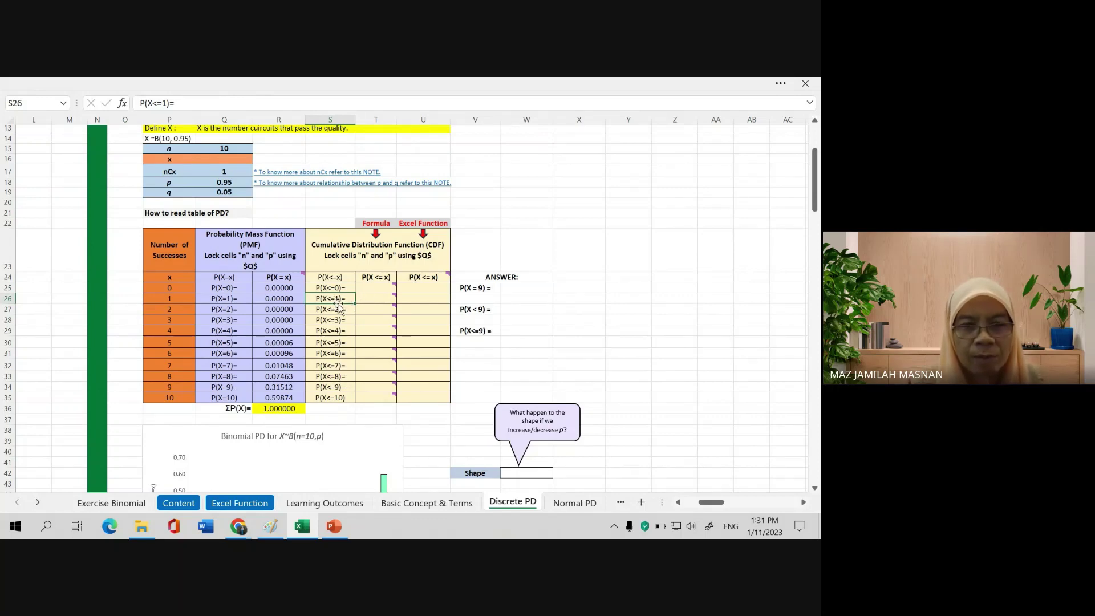
{"action": "left_click", "coordinate": [369, 300]}
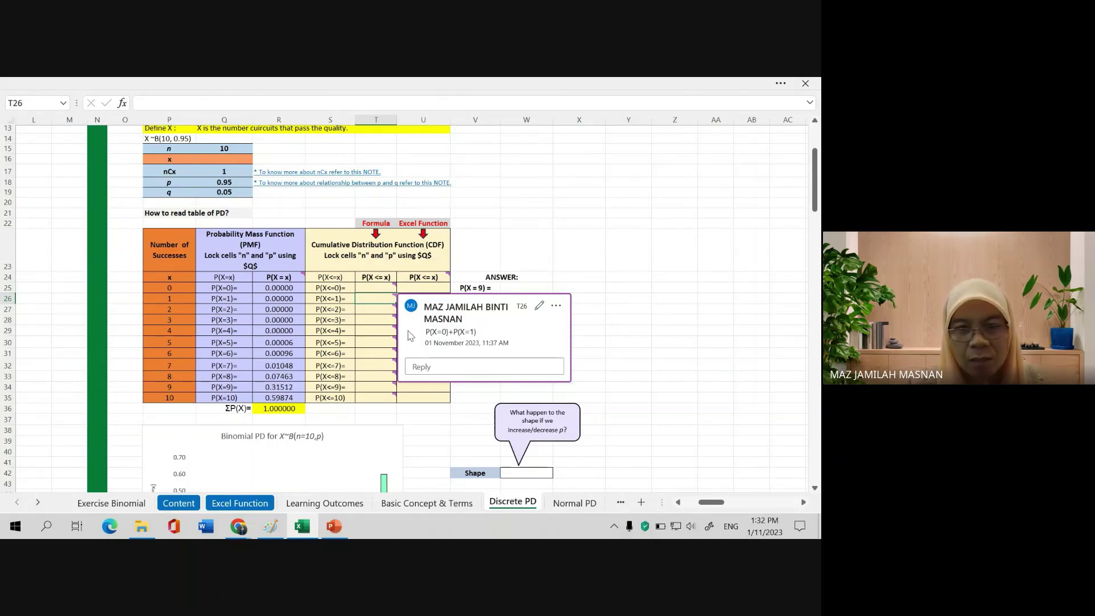
{"action": "left_click", "coordinate": [339, 386]}
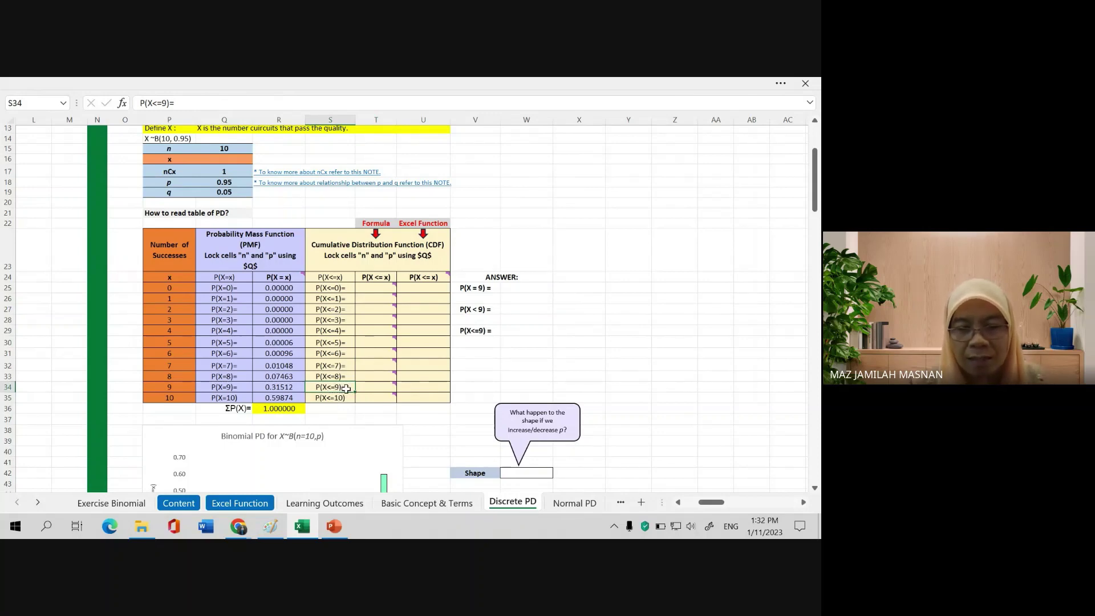
{"action": "left_click", "coordinate": [384, 388]}
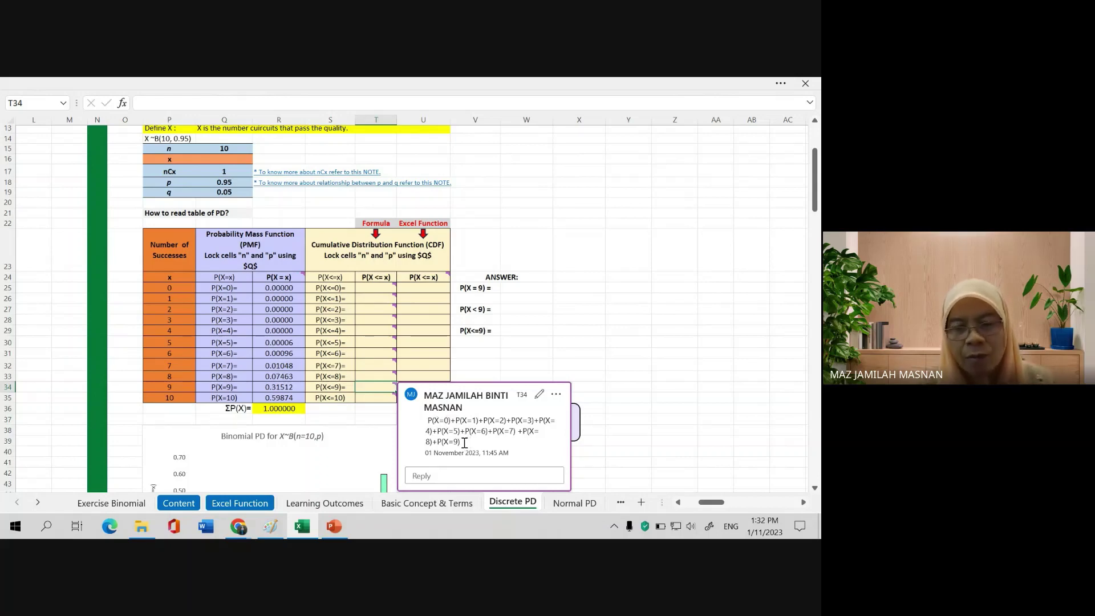
{"action": "left_click", "coordinate": [384, 288]}
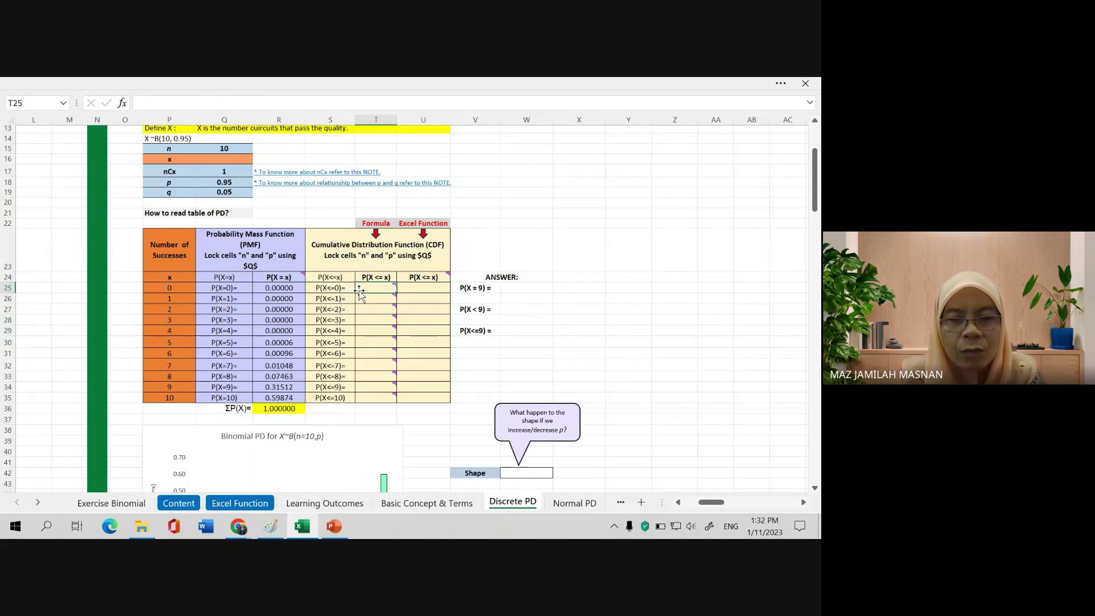
- Set T25 to =R25 so P(X<=0) in the Formula CDF column shows 0.000000
{"action": "mouse_move", "coordinate": [381, 290]}
{"action": "type", "text": "="}
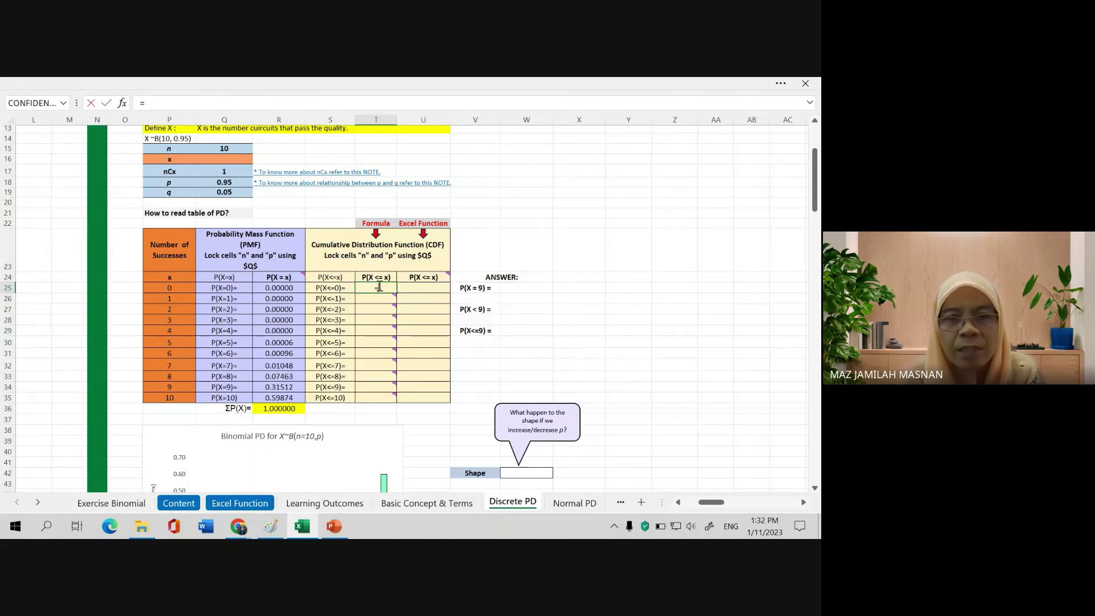
{"action": "left_click", "coordinate": [277, 288]}
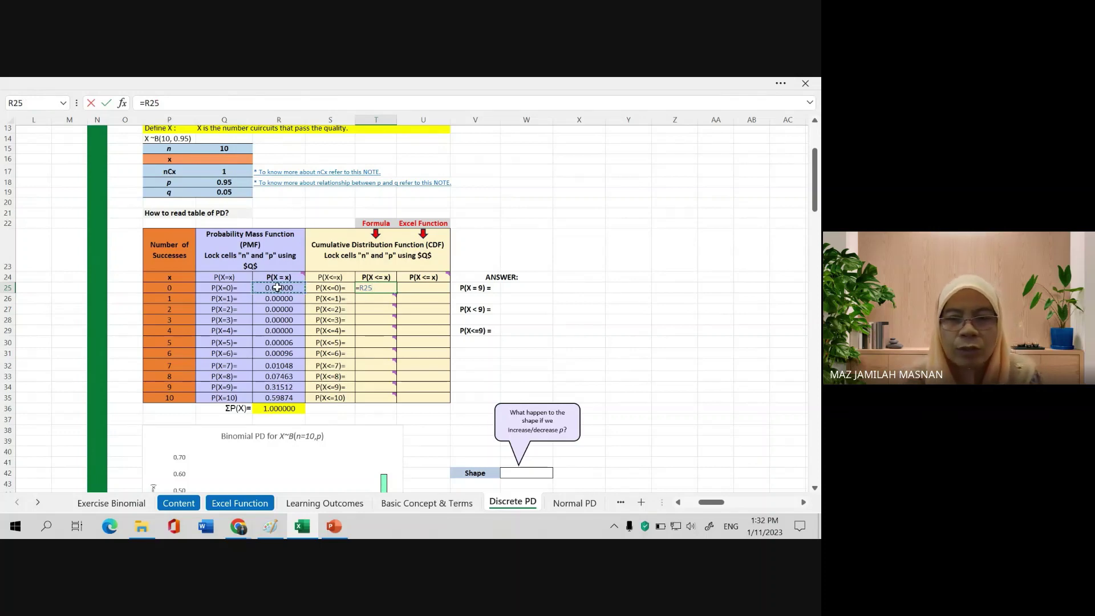
{"action": "key", "text": "Return"}
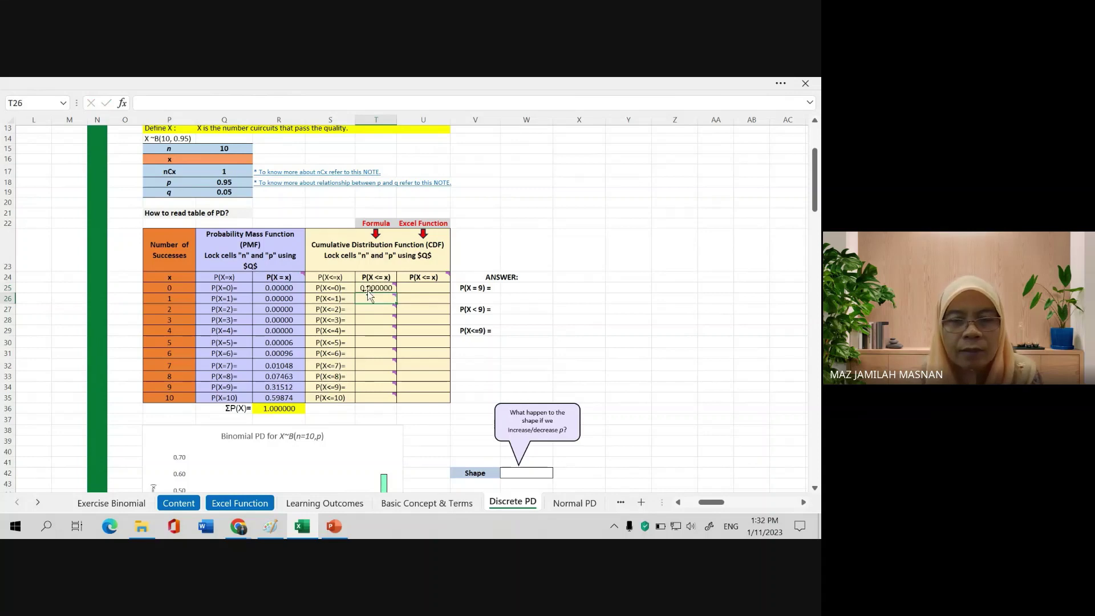
{"action": "left_click", "coordinate": [372, 287]}
{"action": "key", "text": "Delete"}
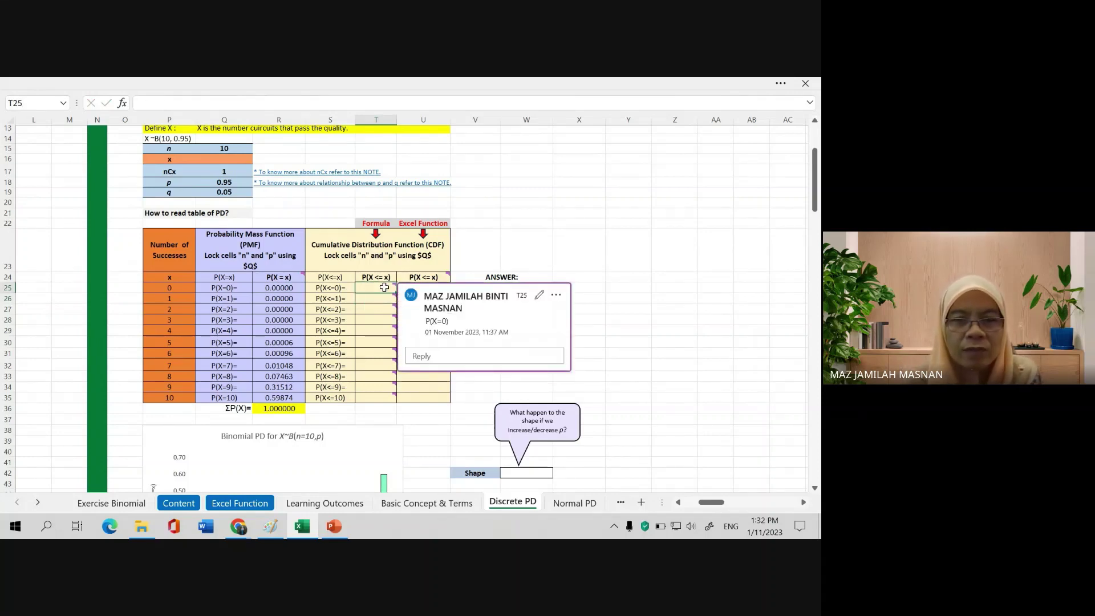
{"action": "type", "text": "="}
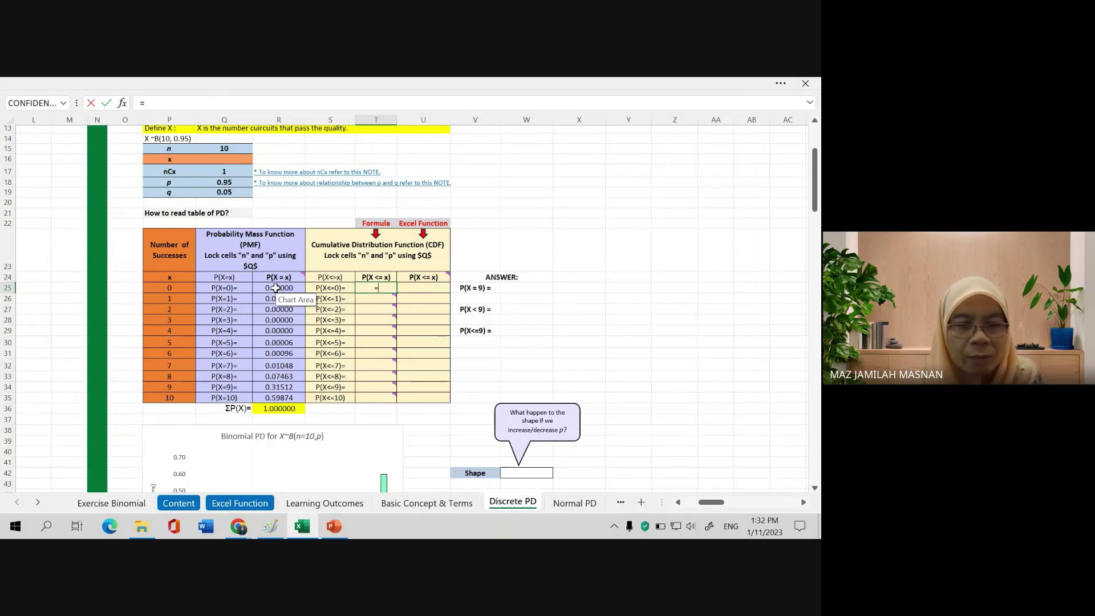
{"action": "left_click", "coordinate": [275, 288]}
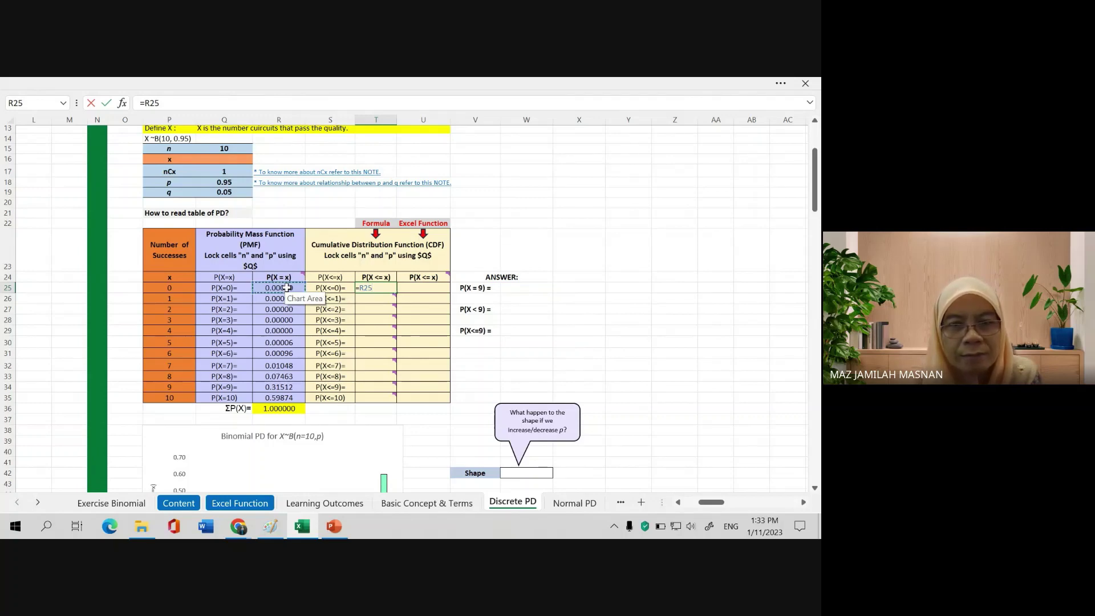
{"action": "key", "text": "Return"}
{"action": "mouse_move", "coordinate": [383, 288]}
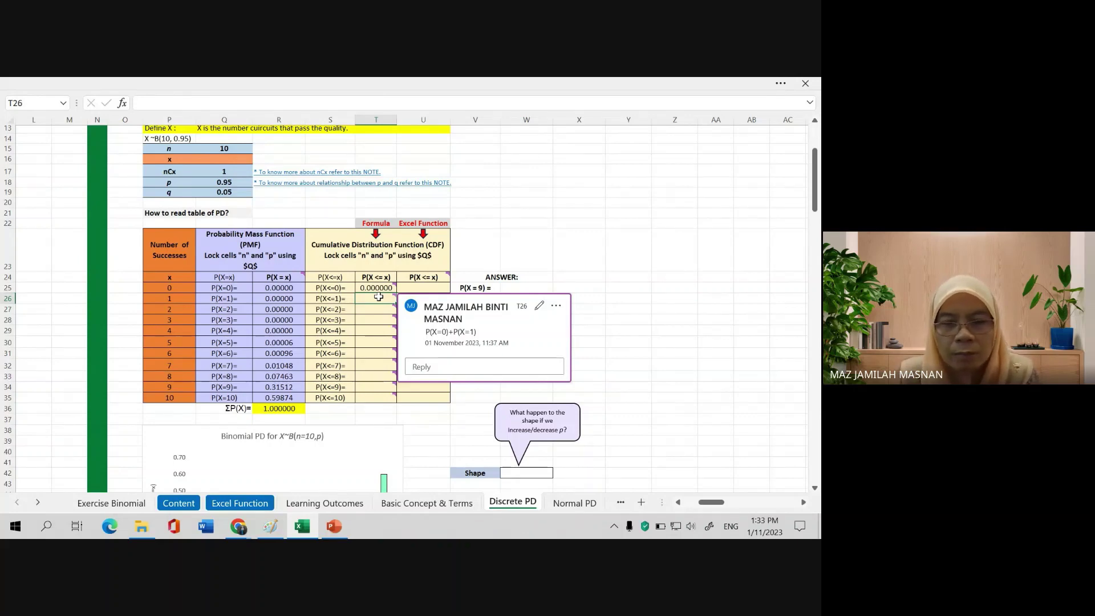
- Enter running sums =SUM(R25:R26), =SUM(R25:R27) and =SUM(R25:R28) in T26 to T28
{"action": "type", "text": "="}
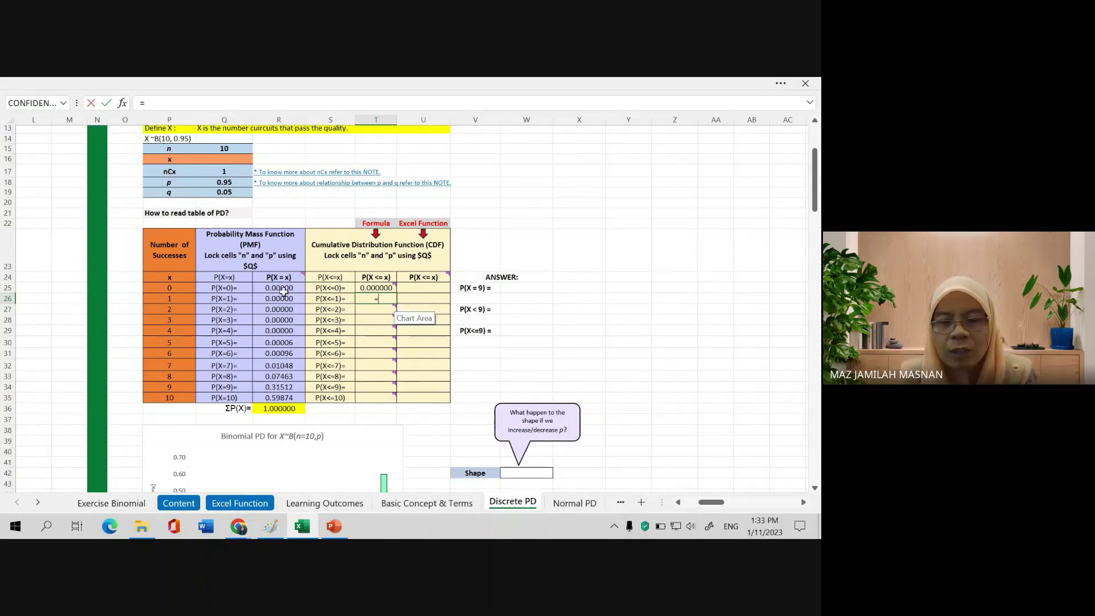
{"action": "type", "text": "SUM"}
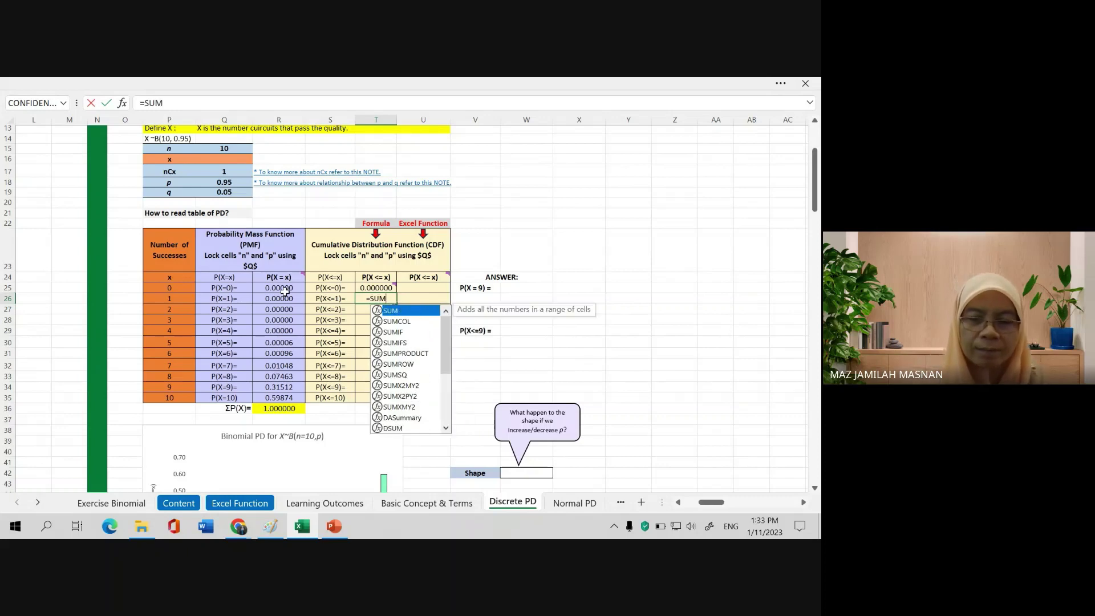
{"action": "type", "text": "("}
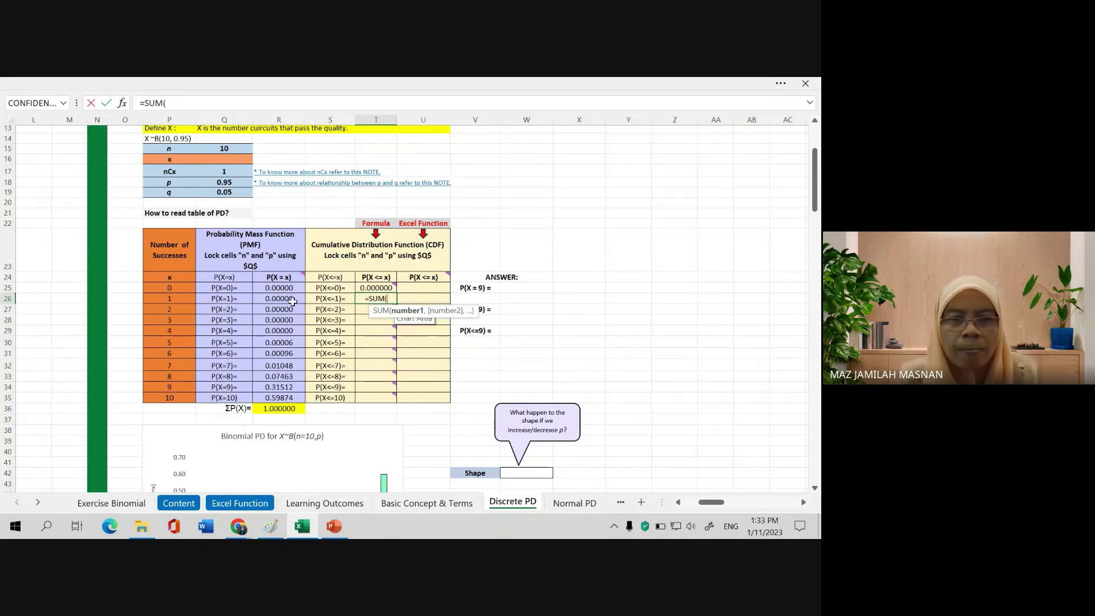
{"action": "left_click_drag", "start_coordinate": [287, 290], "coordinate": [291, 305]}
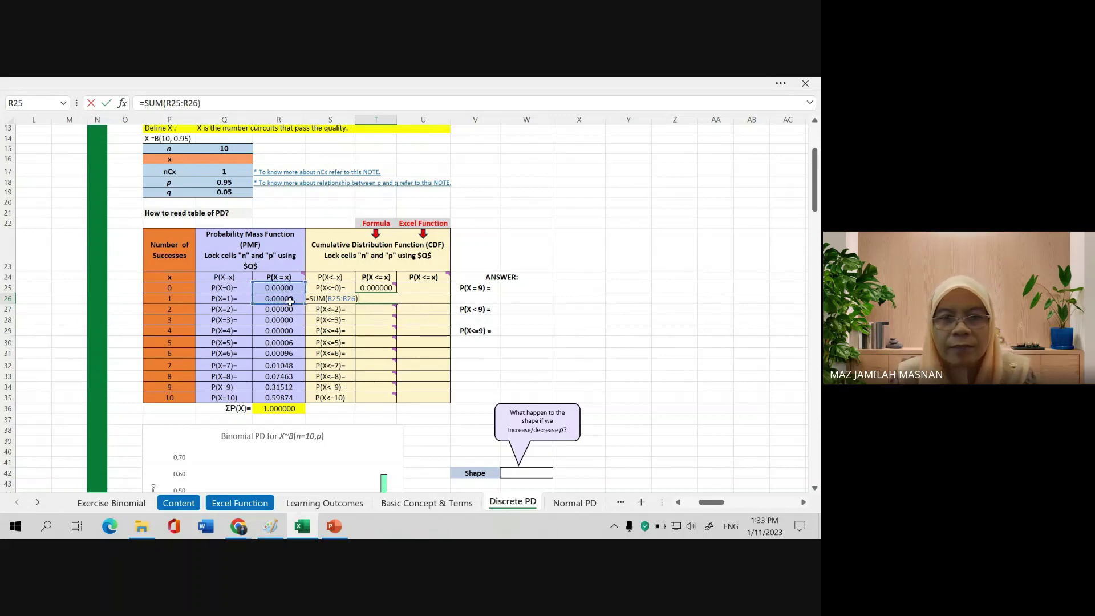
{"action": "key", "text": "Return"}
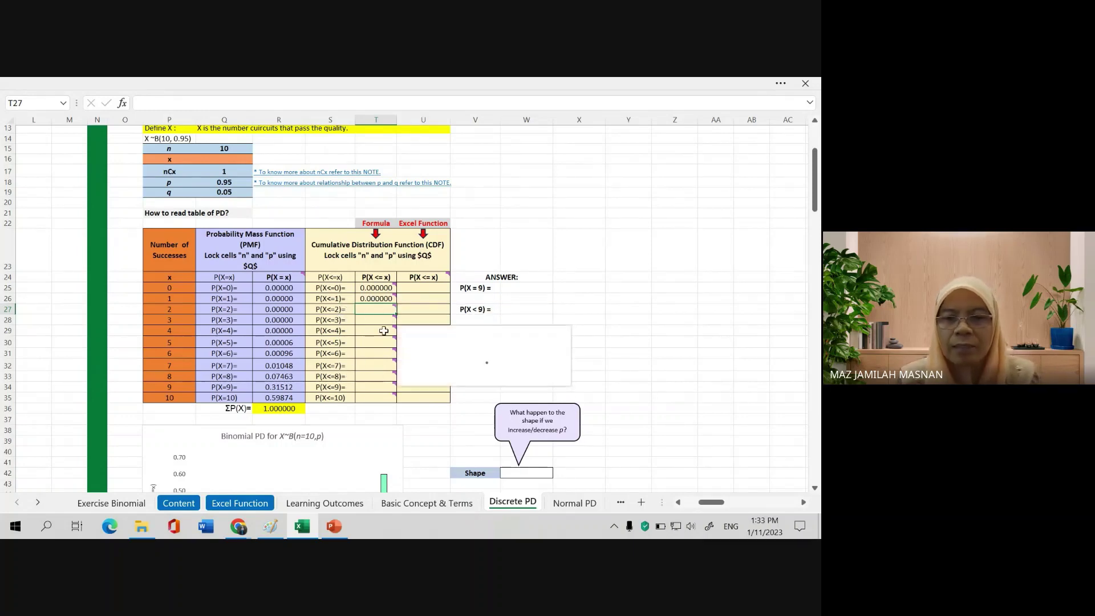
{"action": "type", "text": "=SUM"}
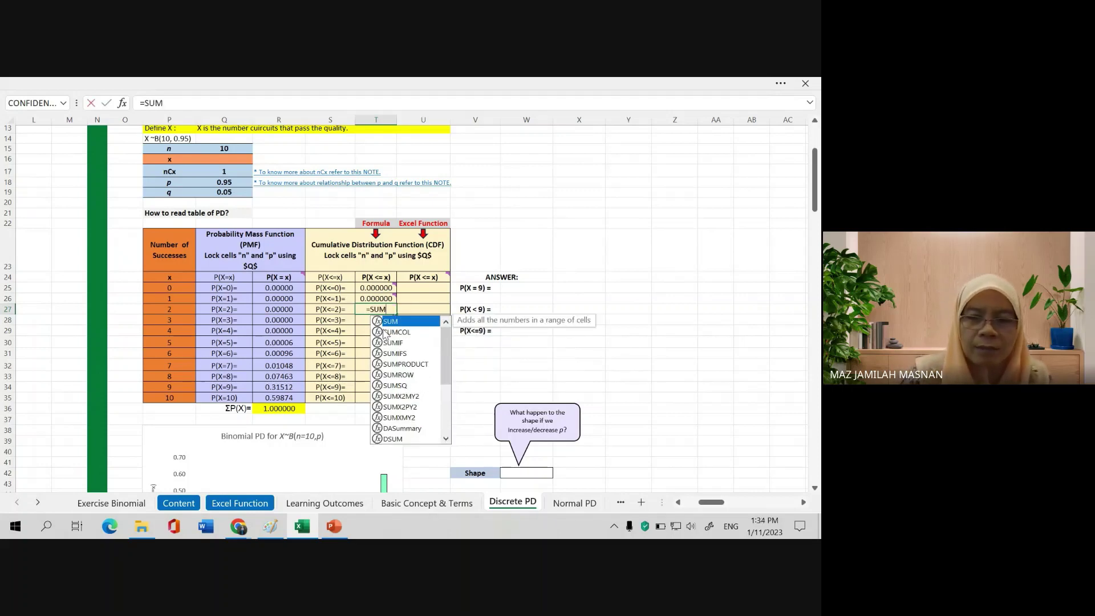
{"action": "type", "text": "("}
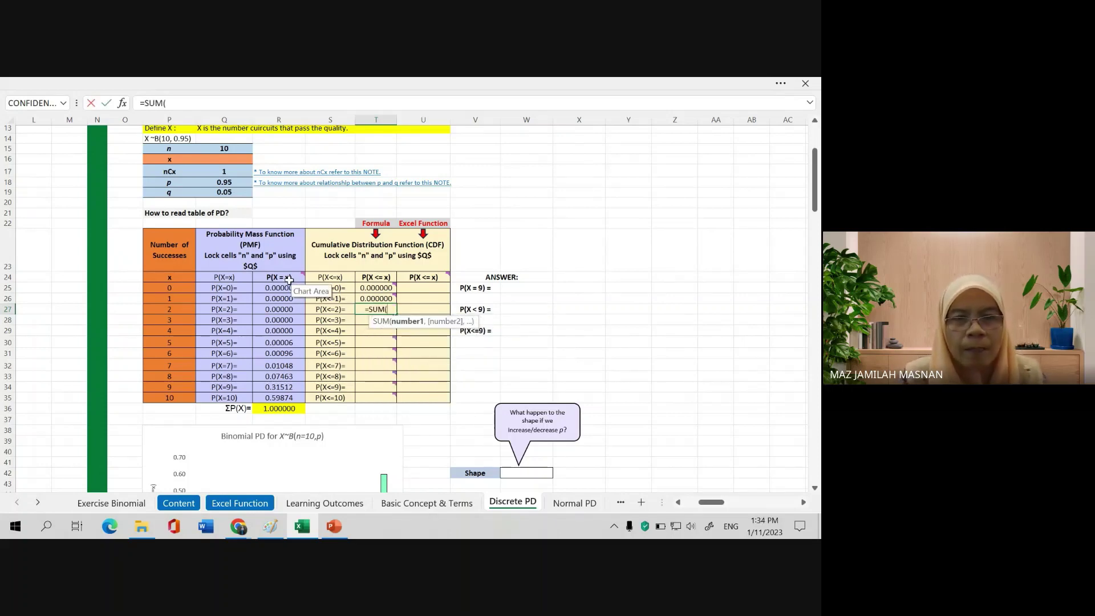
{"action": "mouse_move", "coordinate": [288, 288]}
{"action": "left_click_drag", "start_coordinate": [288, 288], "coordinate": [284, 311]}
{"action": "key", "text": "Return"}
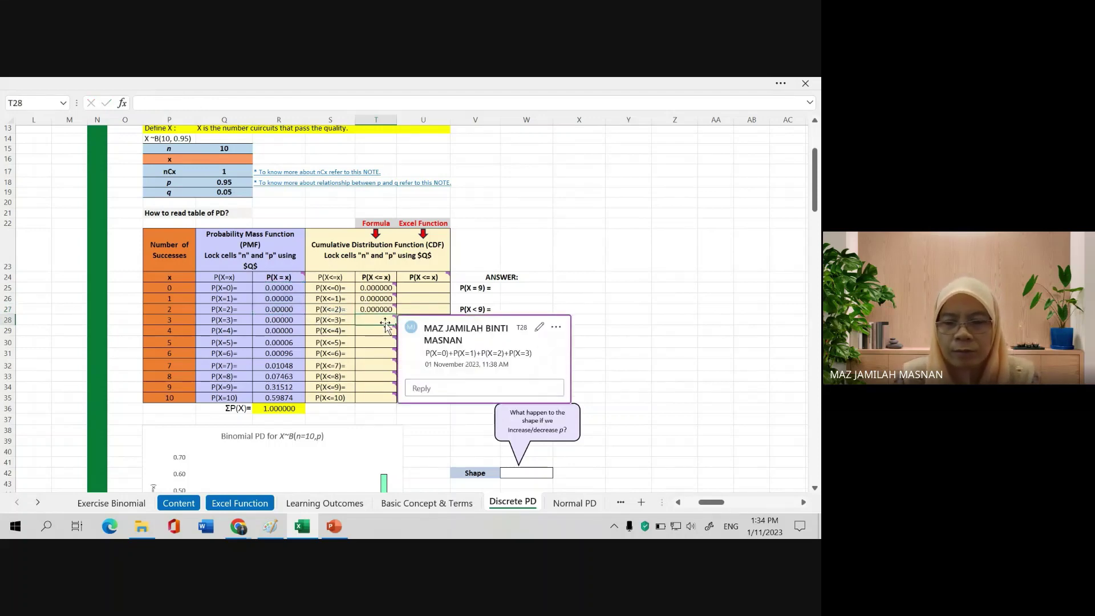
{"action": "type", "text": "=SUM("}
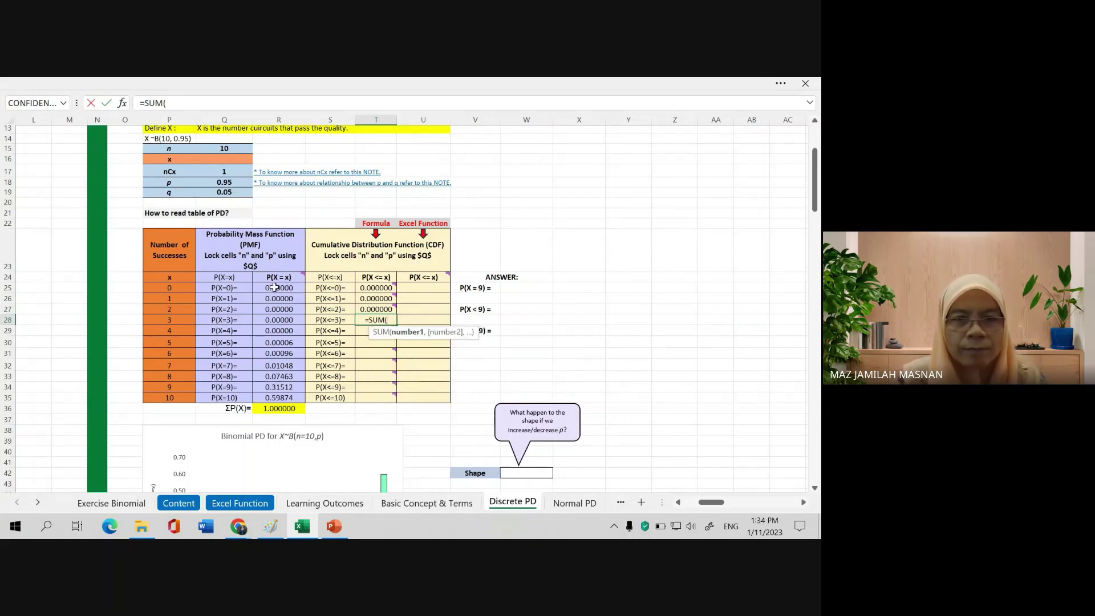
{"action": "left_click_drag", "start_coordinate": [280, 288], "coordinate": [278, 315]}
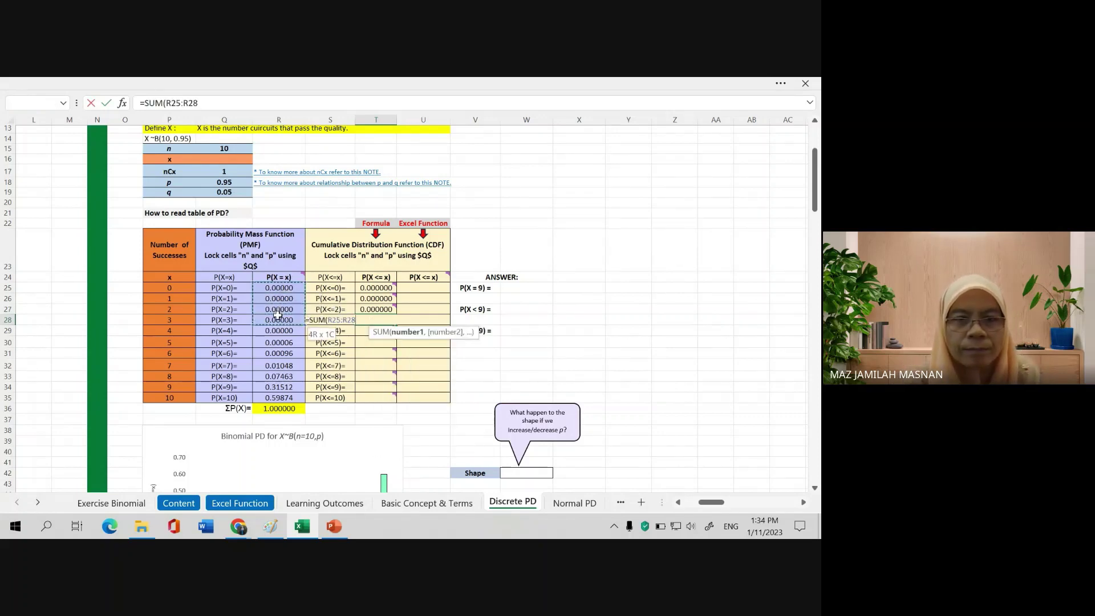
{"action": "key", "text": "Return"}
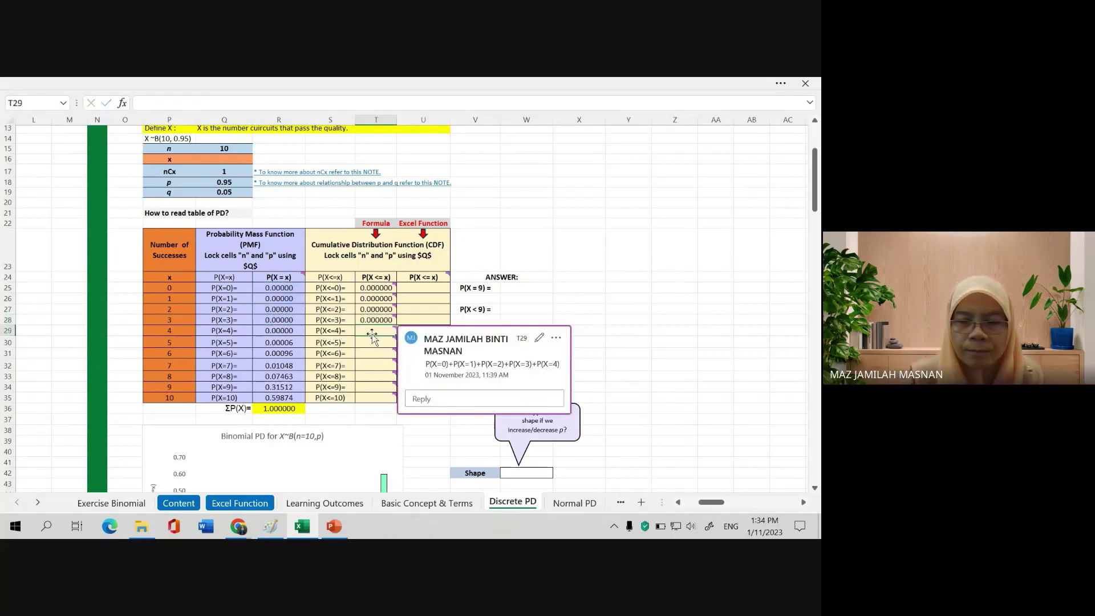
- Enter cumulative sums =SUM(R25:R29) through =SUM(R25:R32) for P(X<=4) to P(X<=7)
{"action": "type", "text": "=SUM"}
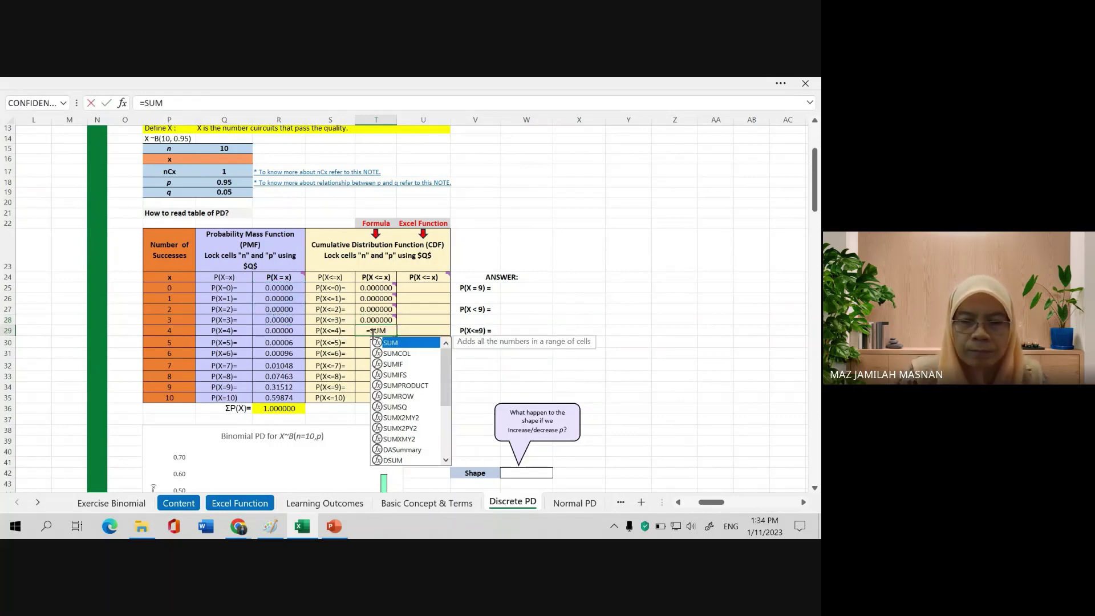
{"action": "type", "text": "("}
{"action": "left_click_drag", "start_coordinate": [279, 288], "coordinate": [281, 327]}
{"action": "key", "text": "Return"}
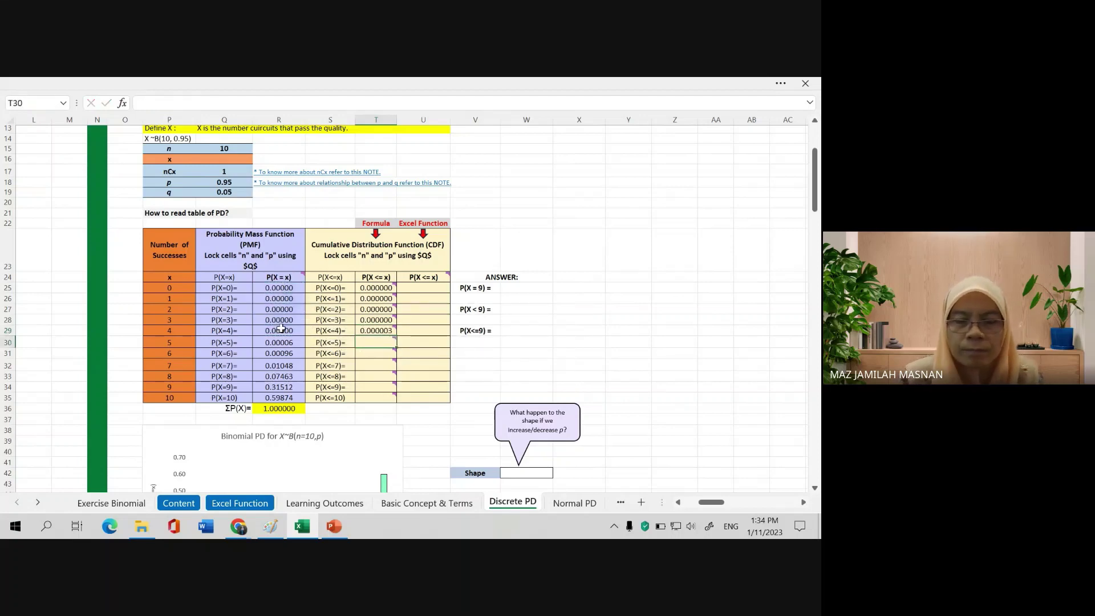
{"action": "type", "text": "=SUM"}
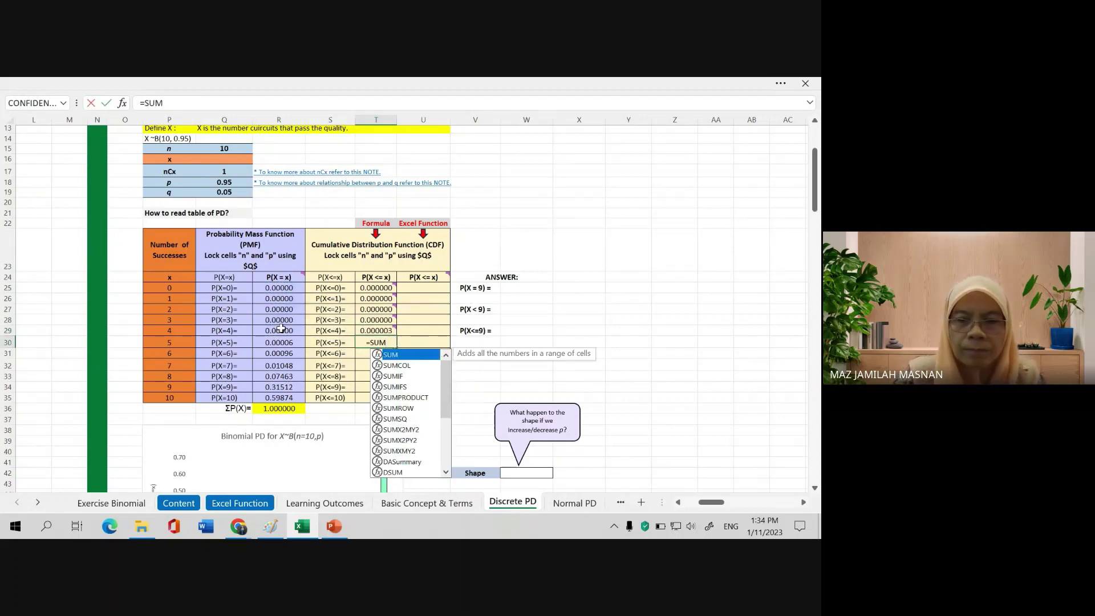
{"action": "type", "text": "("}
{"action": "left_click_drag", "start_coordinate": [291, 290], "coordinate": [292, 339]}
{"action": "key", "text": "Return"}
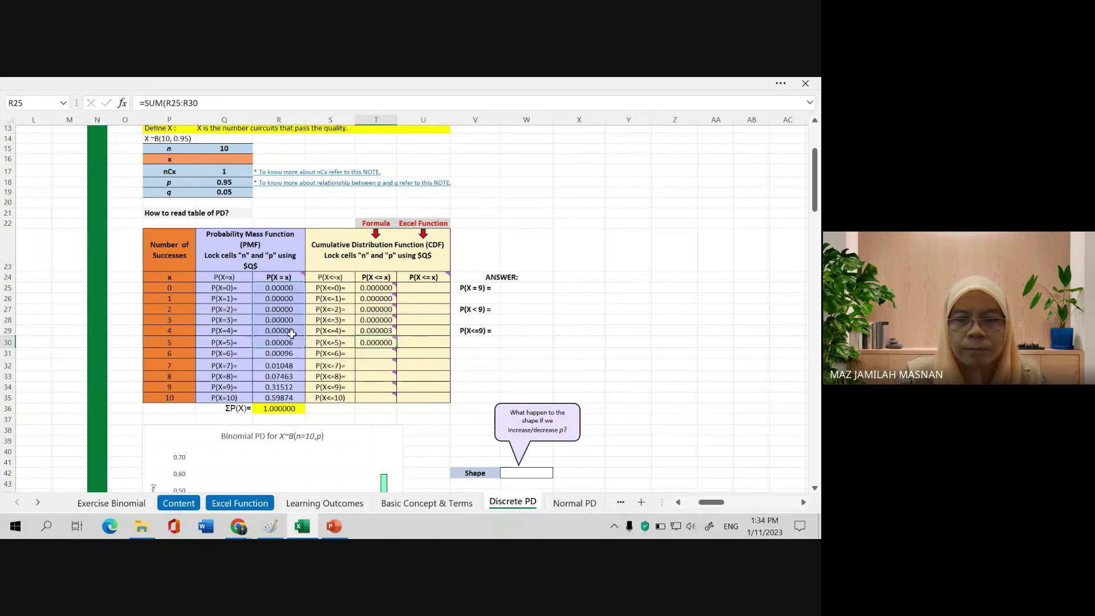
{"action": "type", "text": "="}
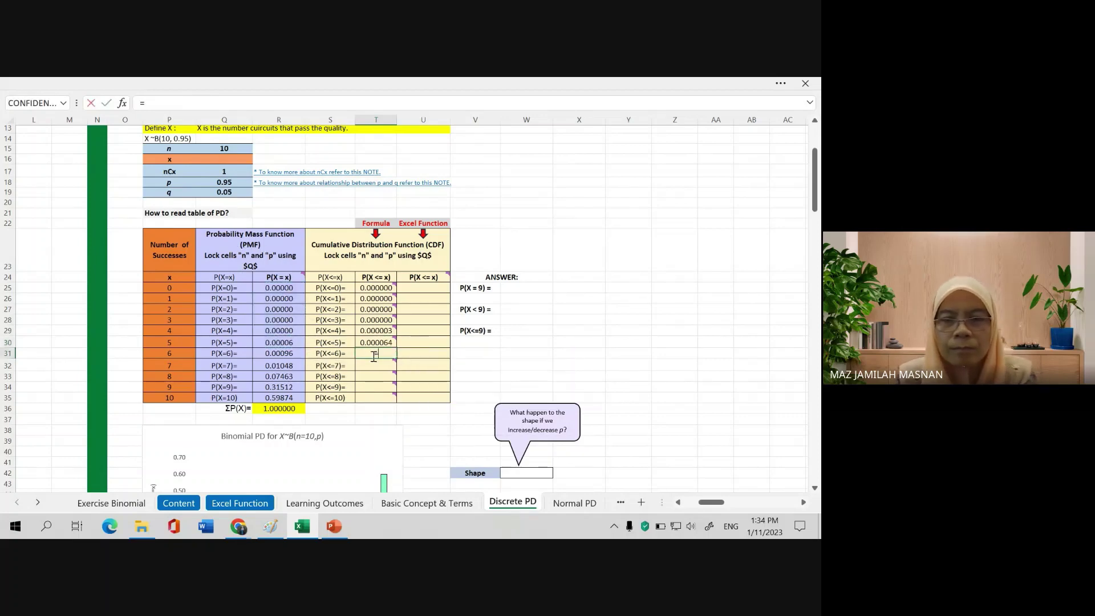
{"action": "type", "text": "SUM("}
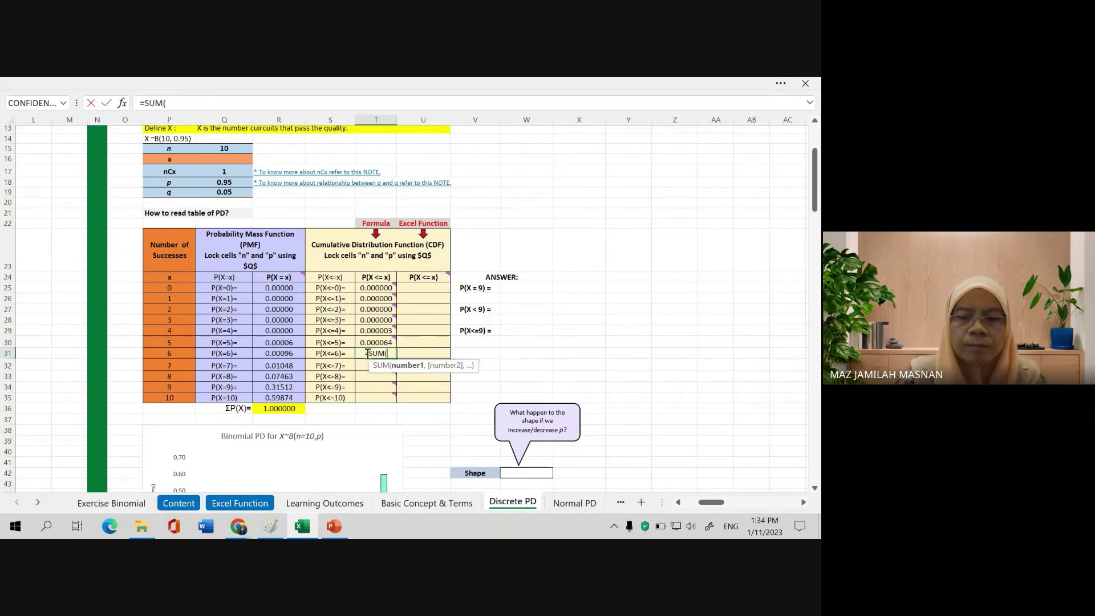
{"action": "left_click_drag", "start_coordinate": [284, 289], "coordinate": [290, 353]}
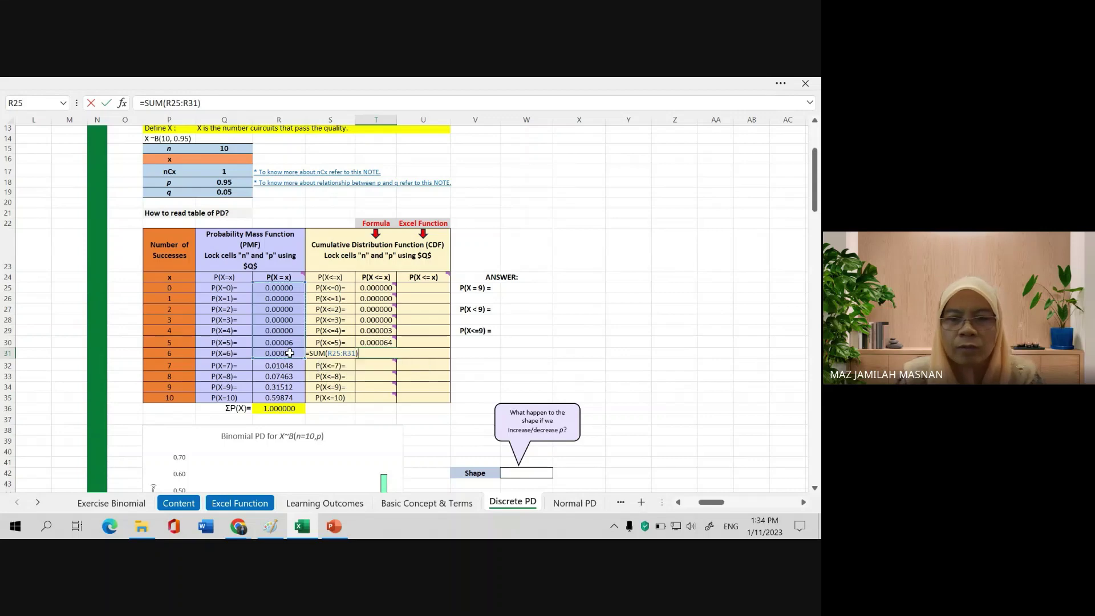
{"action": "key", "text": "Return"}
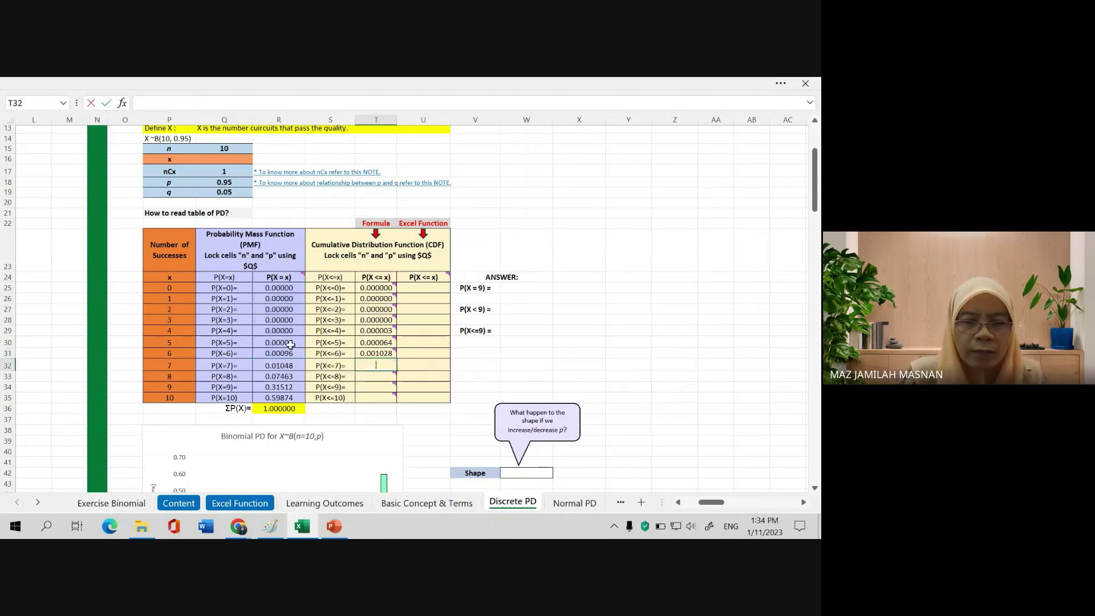
{"action": "type", "text": "=SU"}
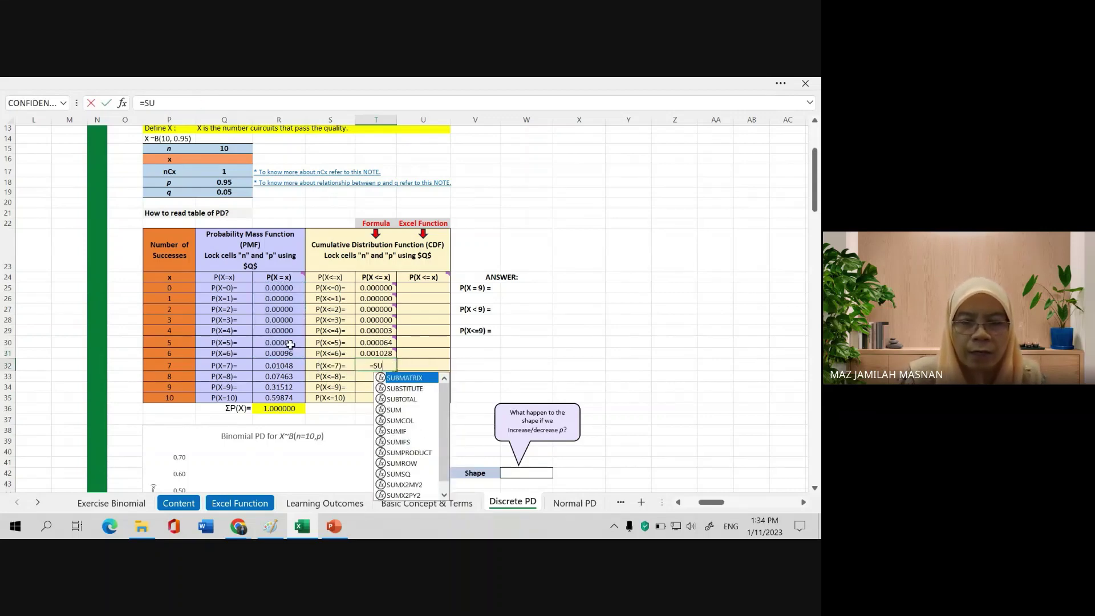
{"action": "type", "text": "M("}
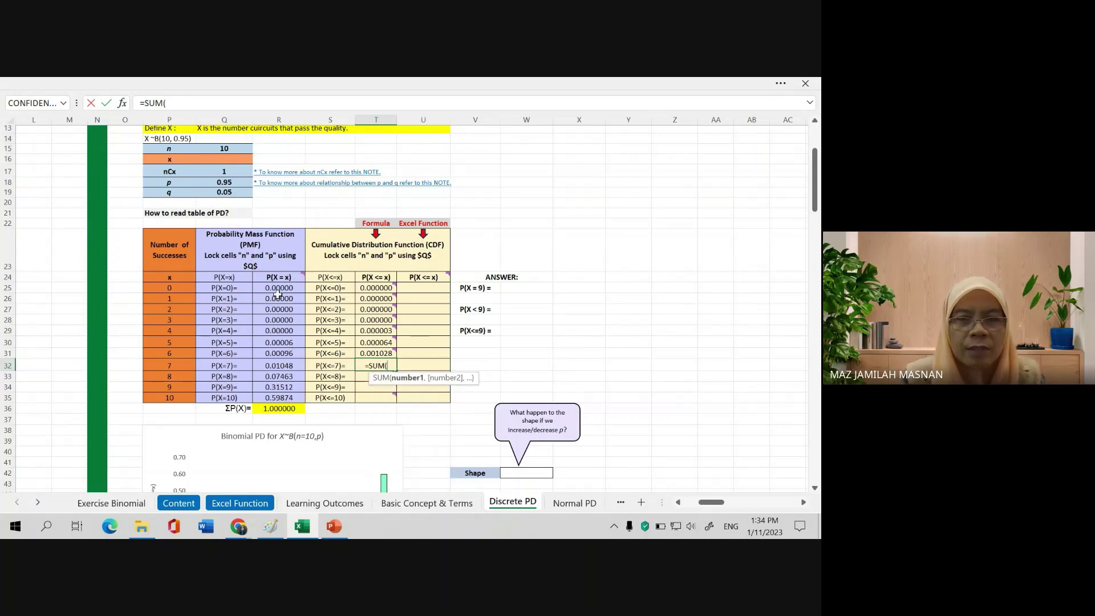
{"action": "left_click_drag", "start_coordinate": [278, 294], "coordinate": [279, 364]}
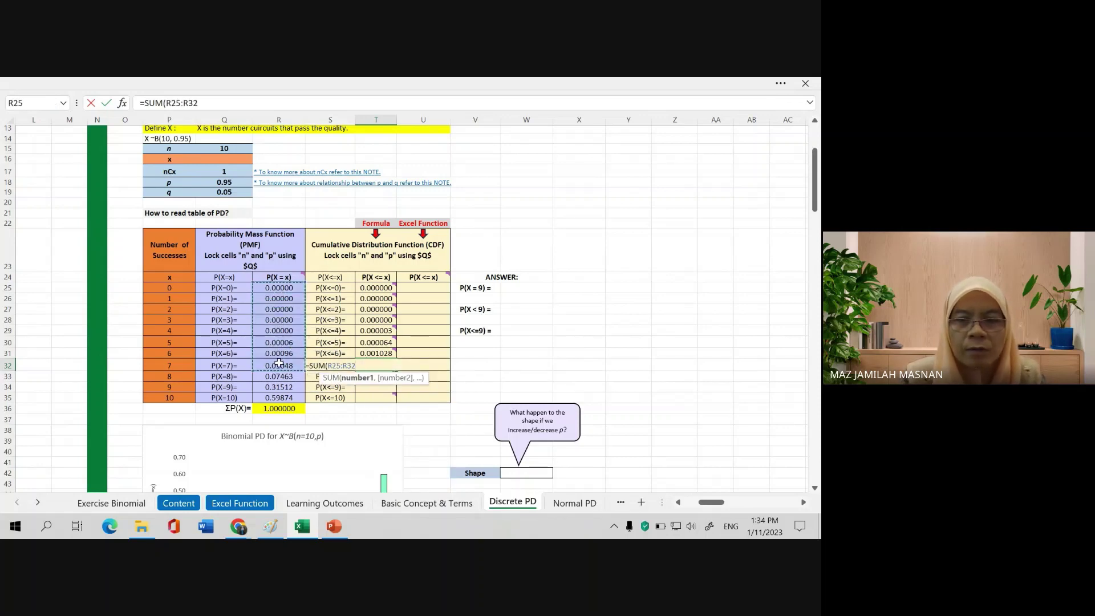
{"action": "key", "text": "Return"}
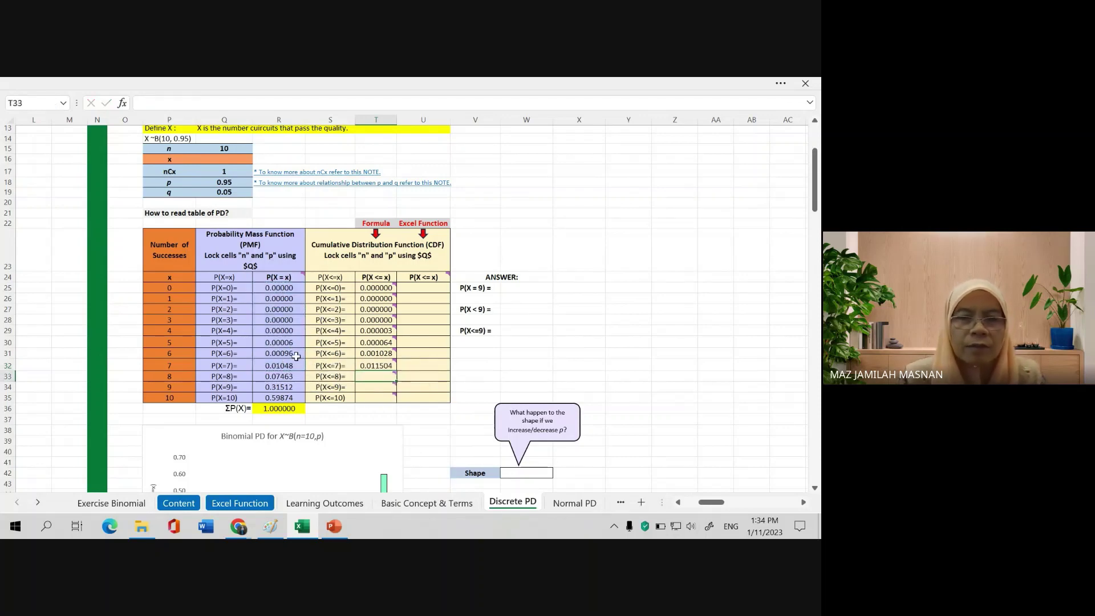
- Complete P(X<=8) to P(X<=10) with =SUM(R25:R33) through =SUM(R25:R35), ending at 1.000000
{"action": "type", "text": "="}
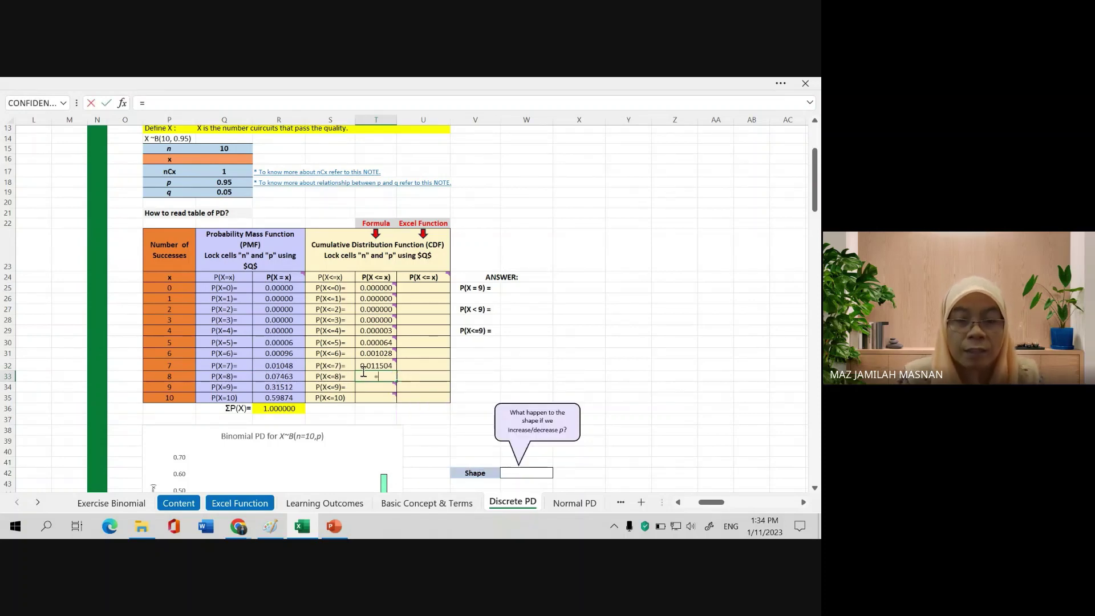
{"action": "type", "text": "SUM("}
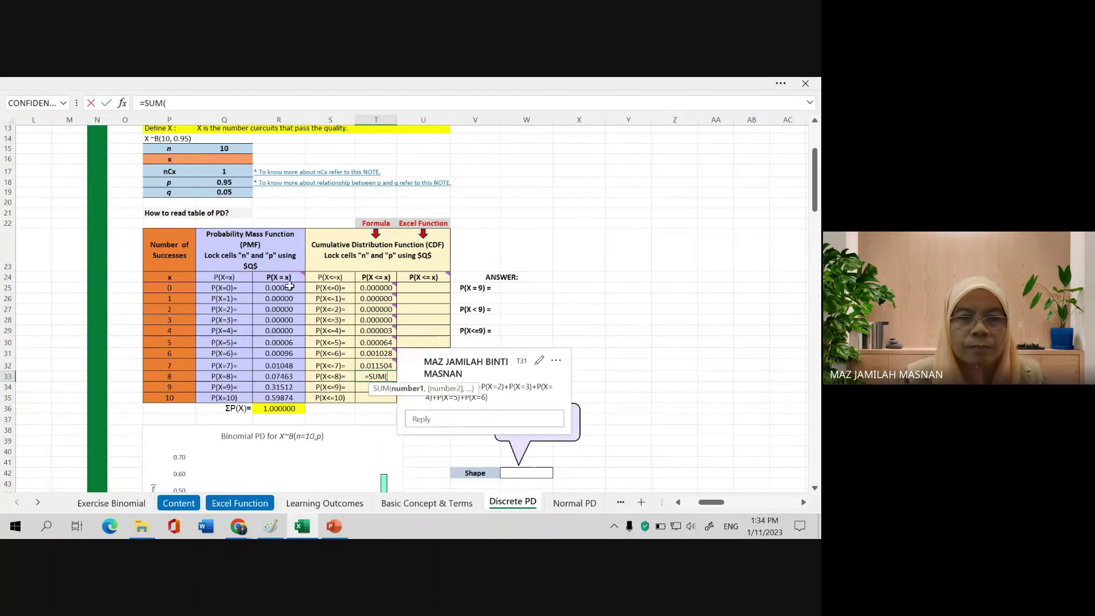
{"action": "left_click_drag", "start_coordinate": [279, 288], "coordinate": [286, 368]}
{"action": "key", "text": "Return"}
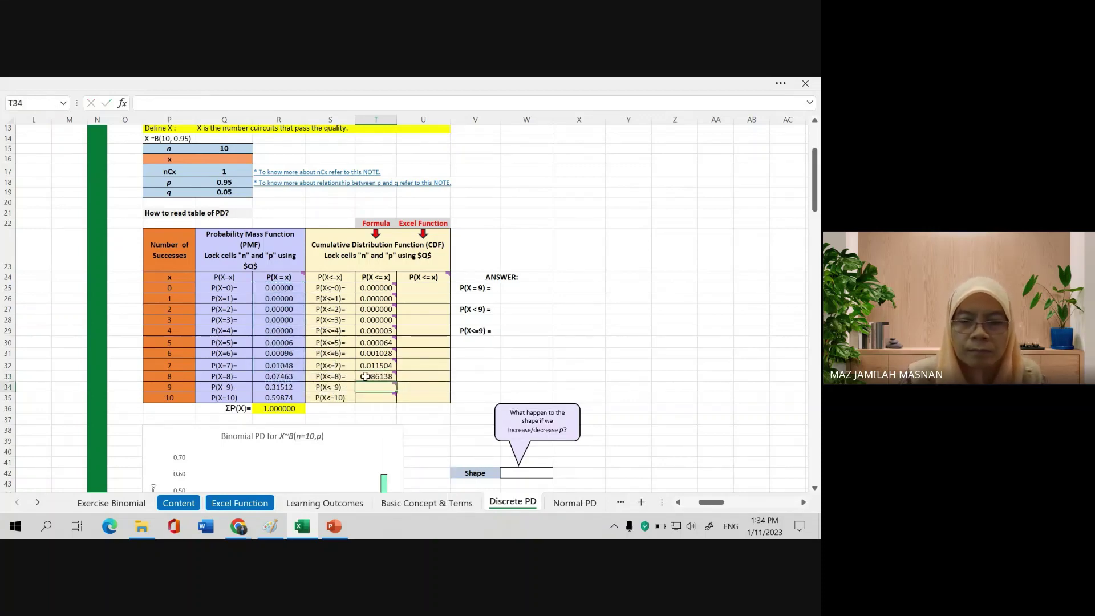
{"action": "type", "text": "=SUM"}
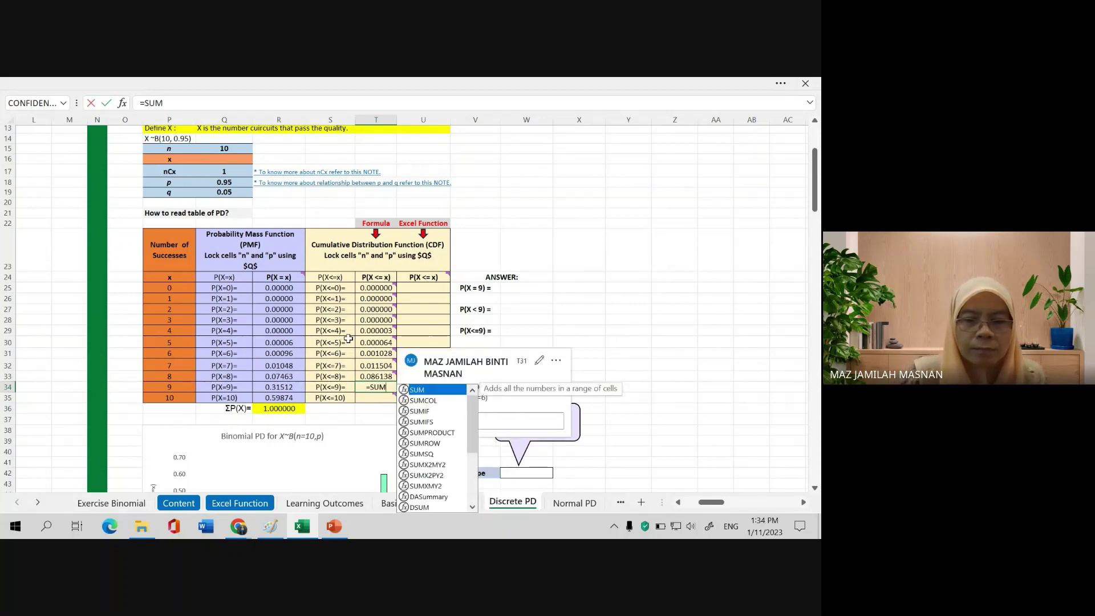
{"action": "type", "text": "("}
{"action": "left_click_drag", "start_coordinate": [291, 289], "coordinate": [288, 384]}
{"action": "key", "text": "Return"}
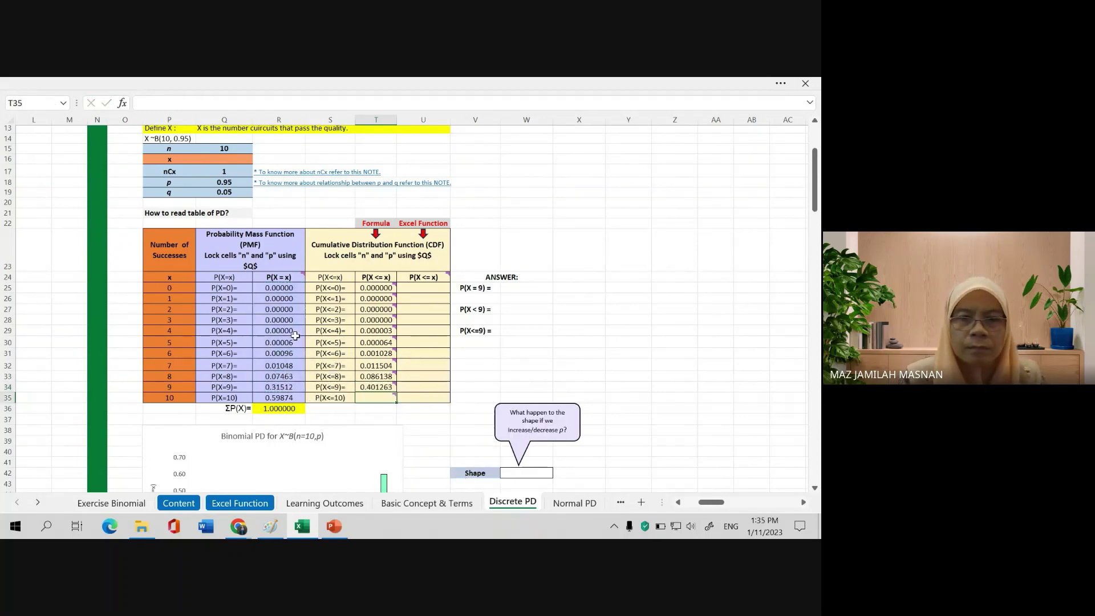
{"action": "type", "text": "="}
{"action": "left_click_drag", "start_coordinate": [279, 288], "coordinate": [282, 399]}
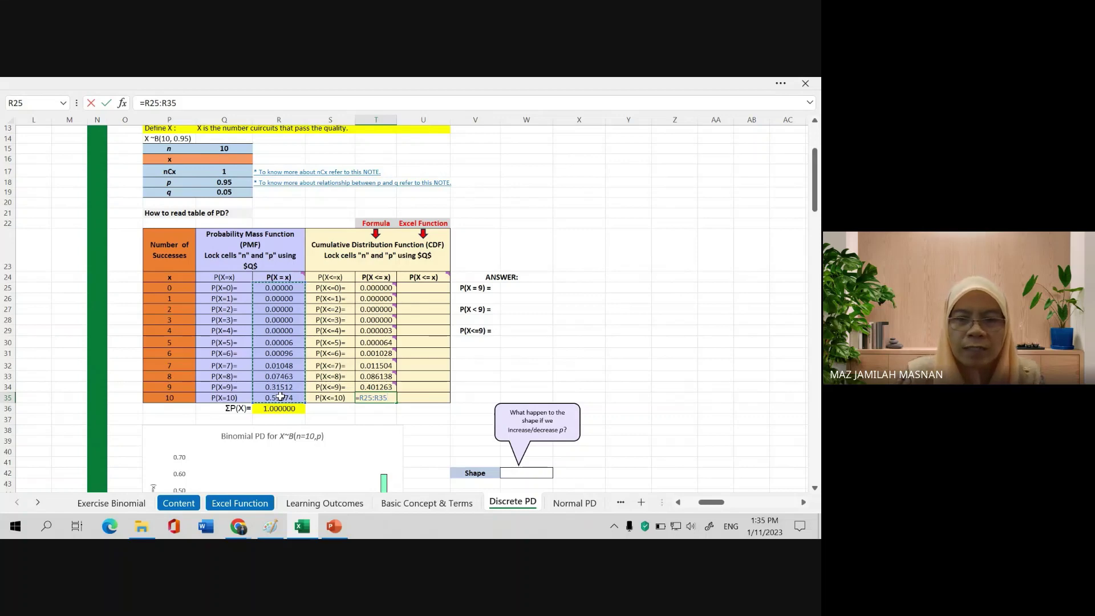
{"action": "left_click", "coordinate": [147, 103]}
{"action": "type", "text": "SUM("}
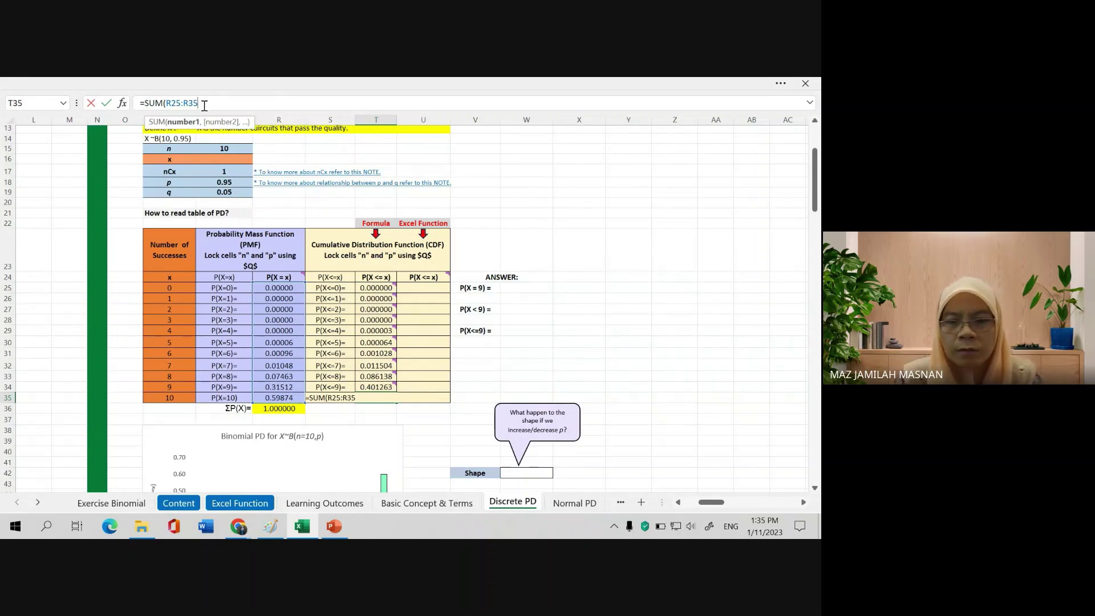
{"action": "key", "text": "Return"}
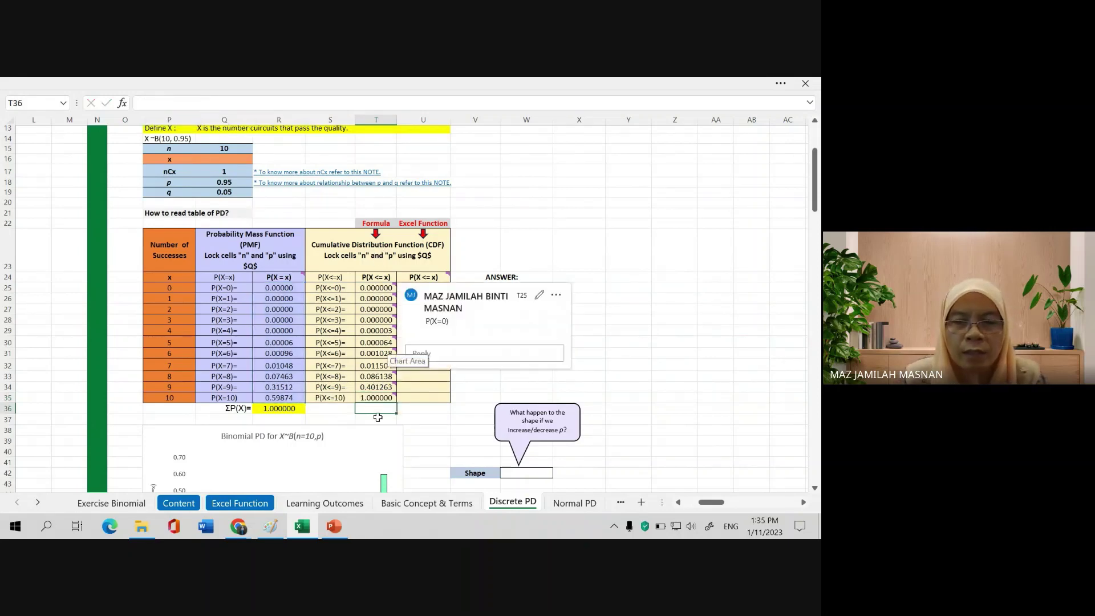
{"action": "mouse_move", "coordinate": [377, 399]}
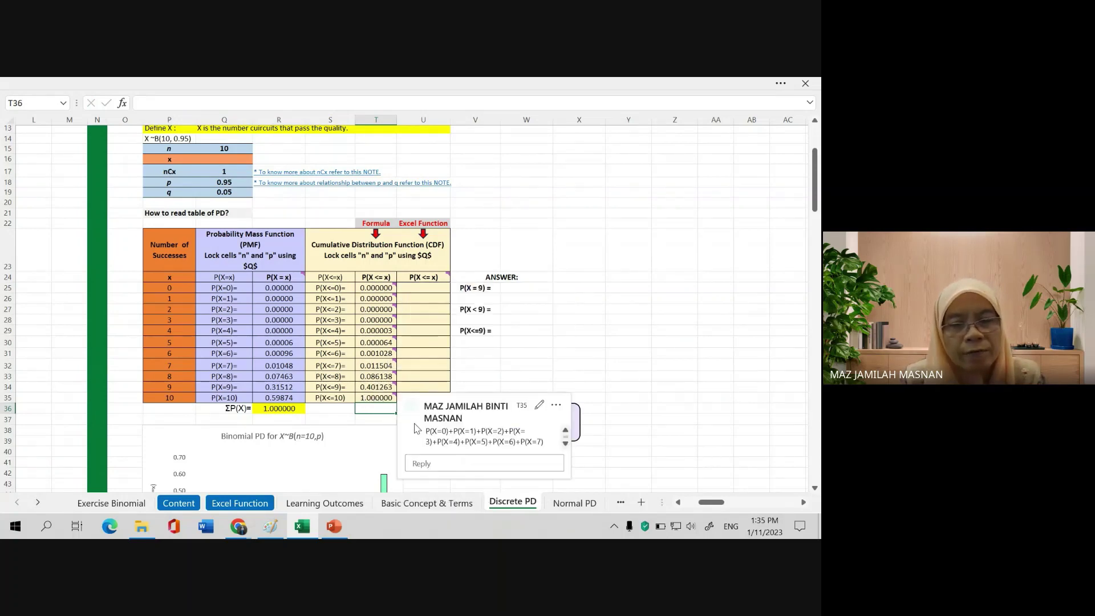
{"action": "left_click", "coordinate": [432, 289]}
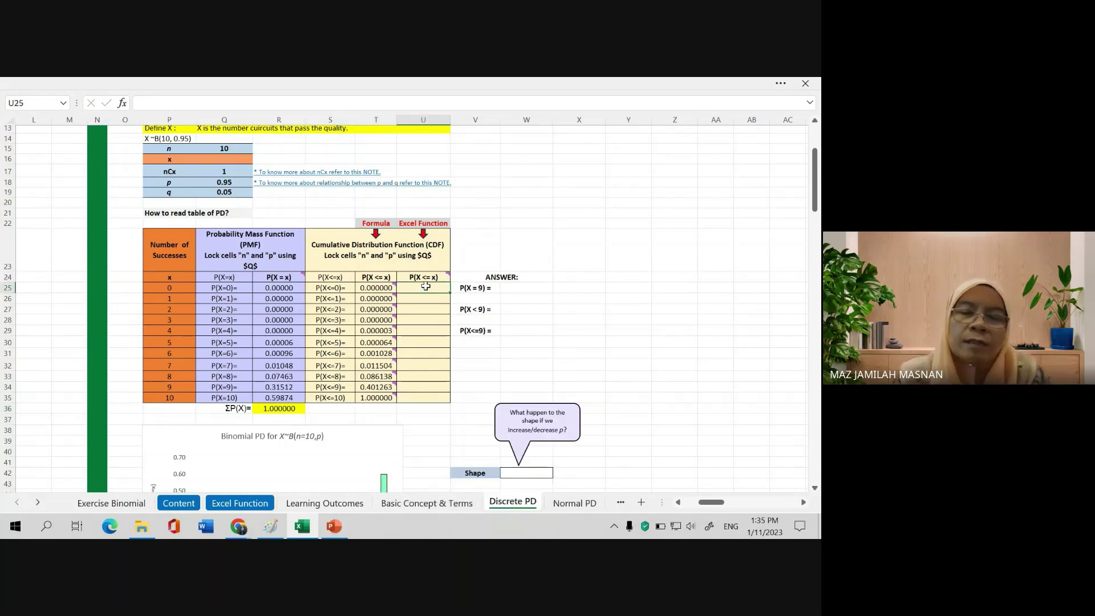
{"action": "mouse_move", "coordinate": [426, 282]}
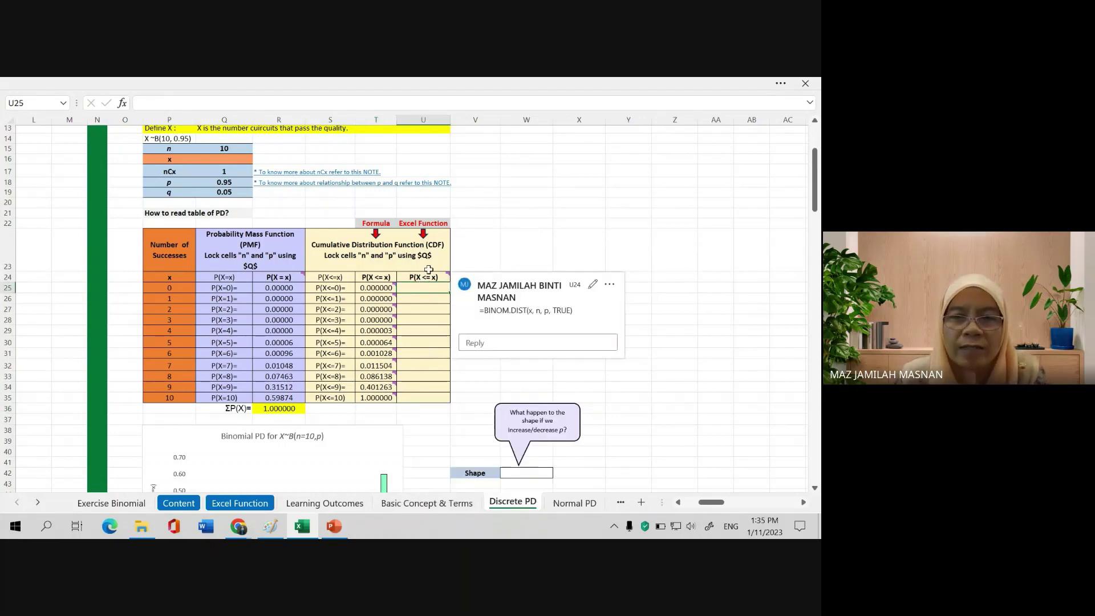
{"action": "left_click", "coordinate": [433, 277]}
{"action": "mouse_move", "coordinate": [435, 277]}
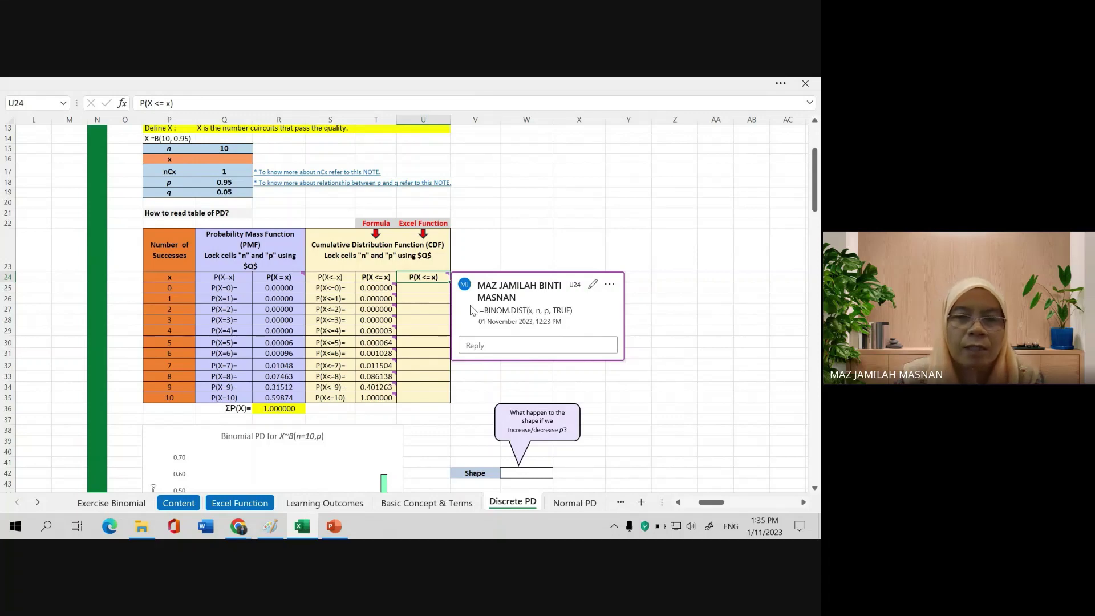
{"action": "left_click", "coordinate": [429, 288]}
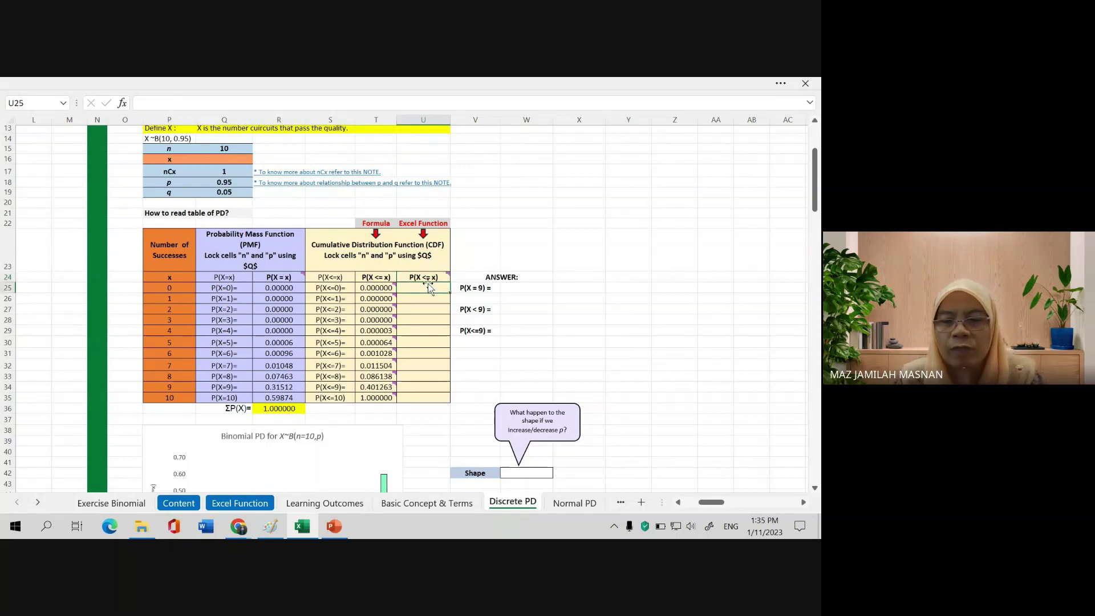
{"action": "left_click", "coordinate": [276, 288]}
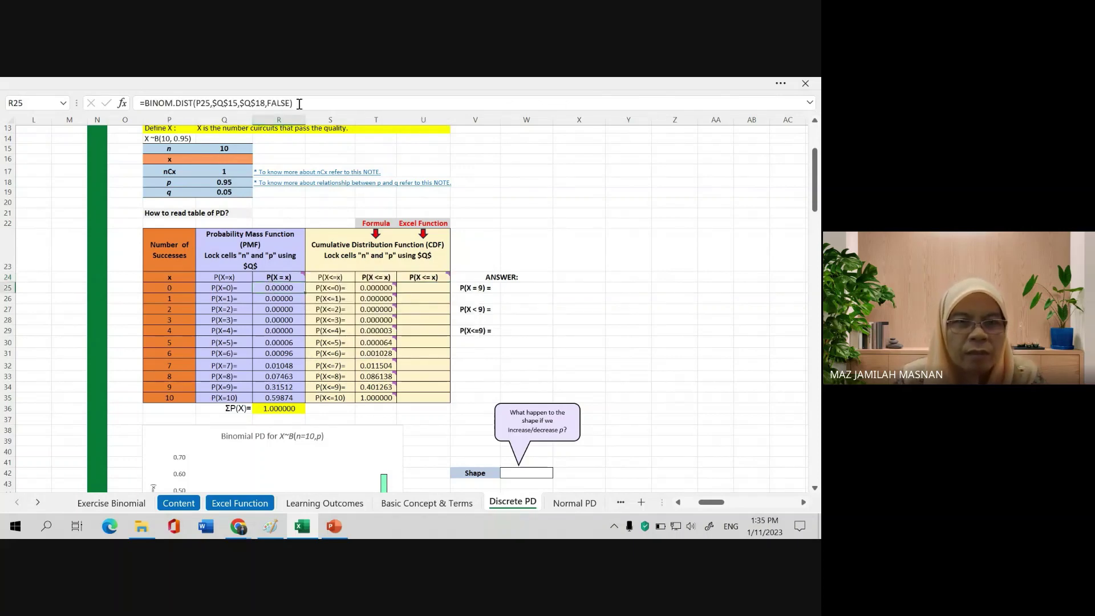
{"action": "left_click_drag", "start_coordinate": [267, 103], "coordinate": [291, 101]}
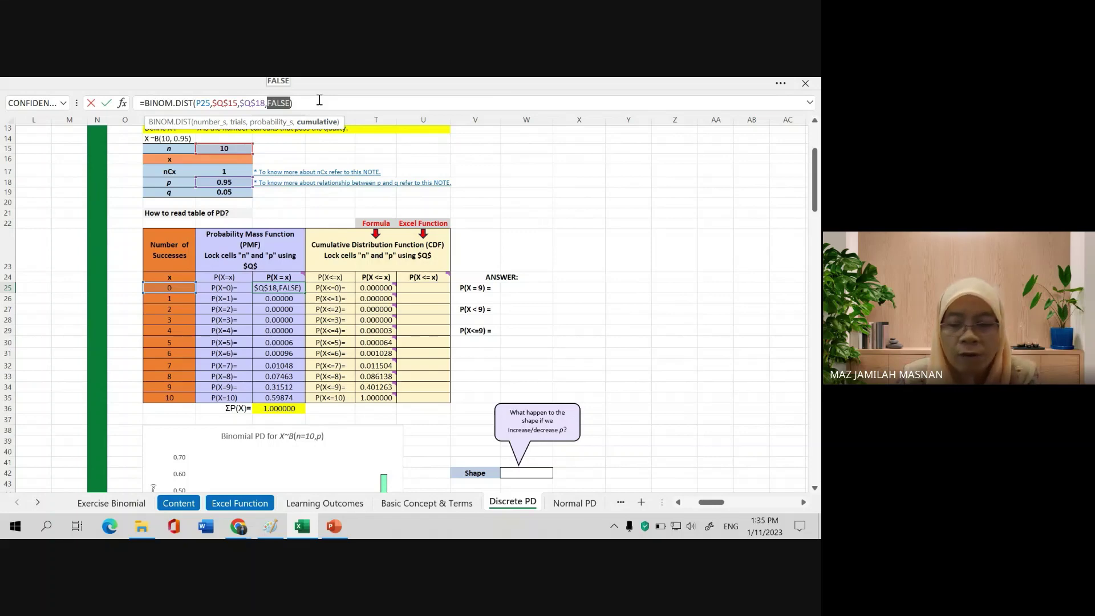
{"action": "key", "text": "Escape"}
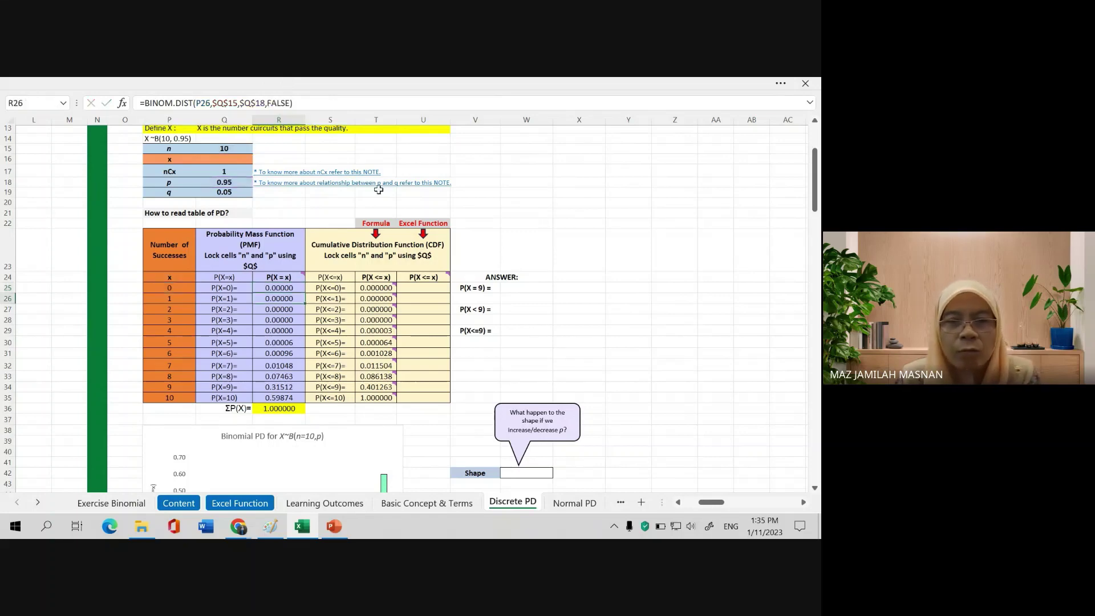
{"action": "left_click", "coordinate": [435, 287]}
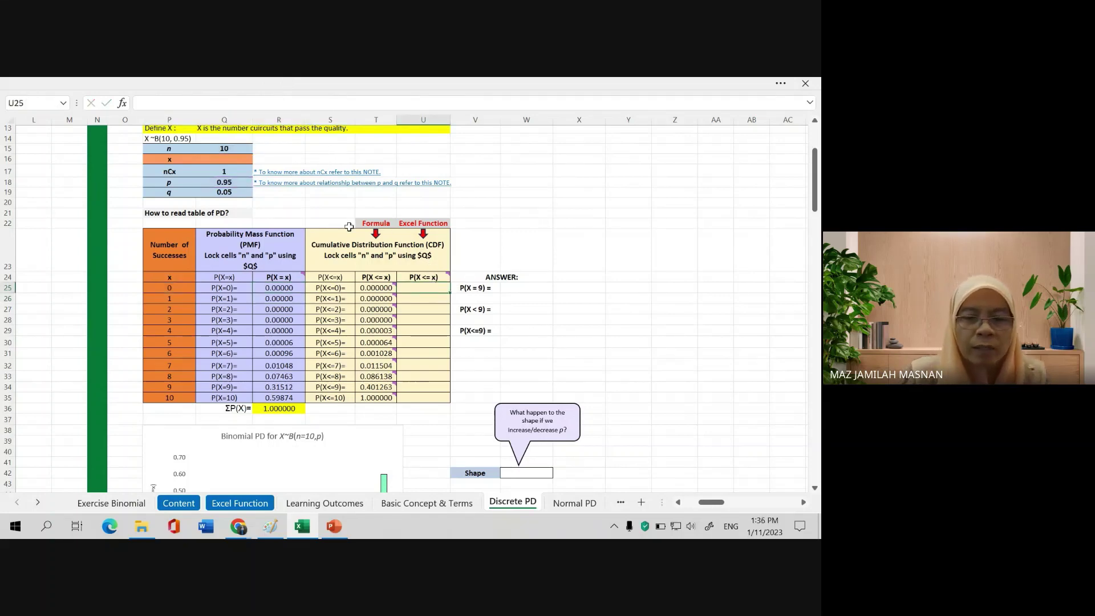
- Enter =BINOM.DIST(P25,Q15,Q18,TRUE) in U25 for the cumulative P(X<=0)
{"action": "type", "text": "=BINOOM."}
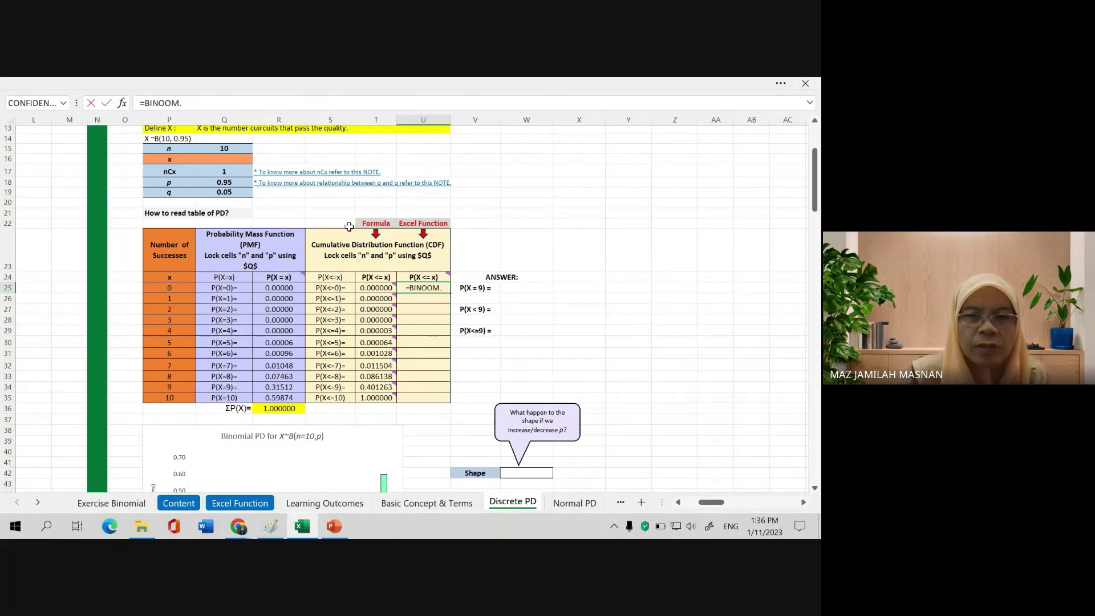
{"action": "key", "text": "BackSpace"}
{"action": "key", "text": "BackSpace"}
{"action": "key", "text": "BackSpace"}
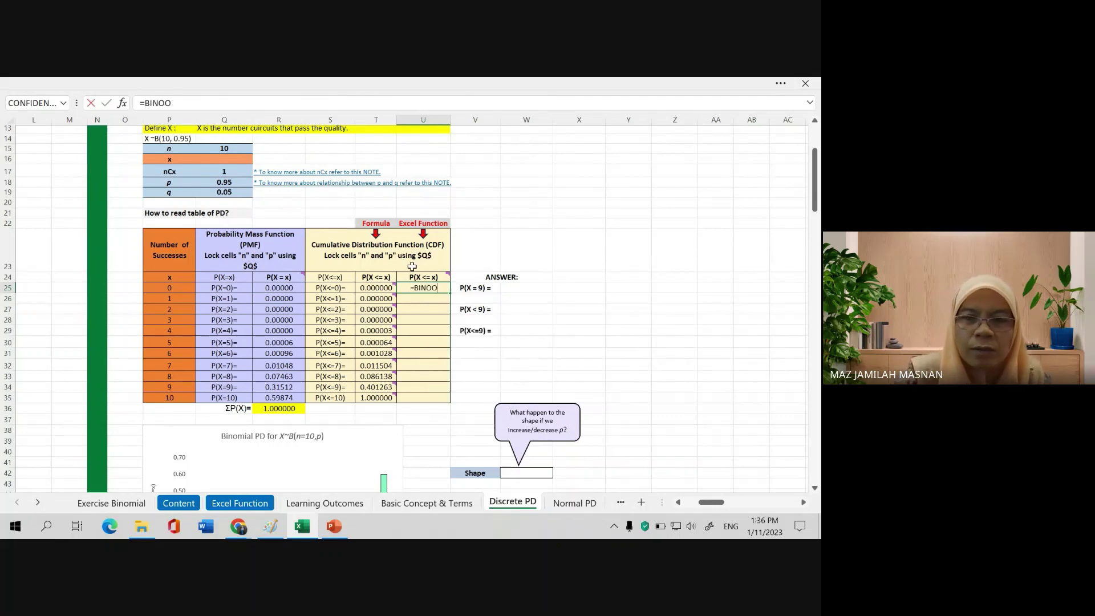
{"action": "type", "text": "M"}
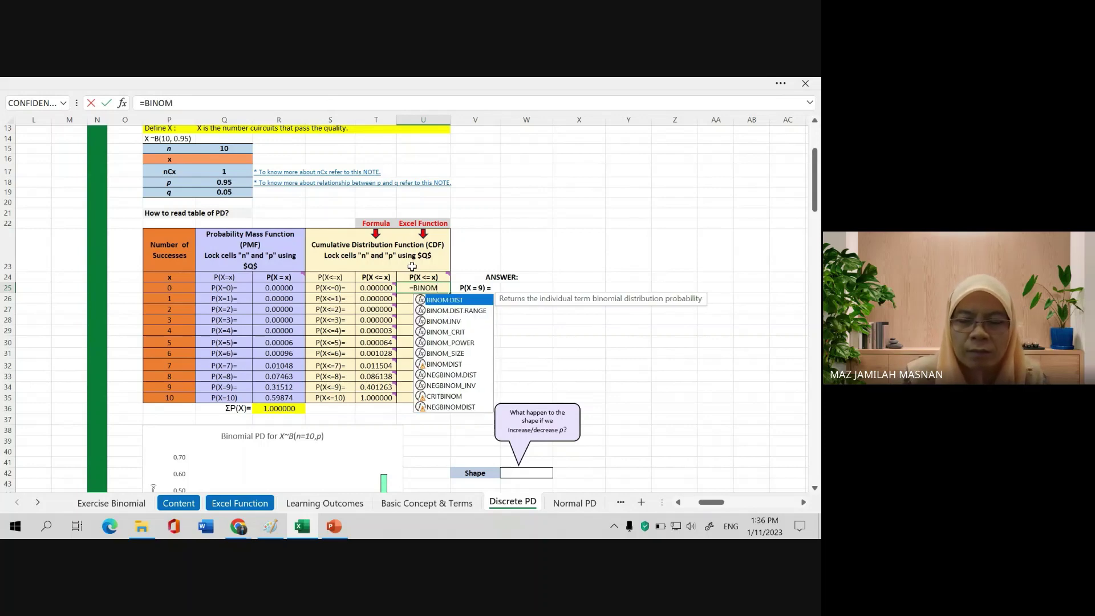
{"action": "double_click", "coordinate": [444, 301]}
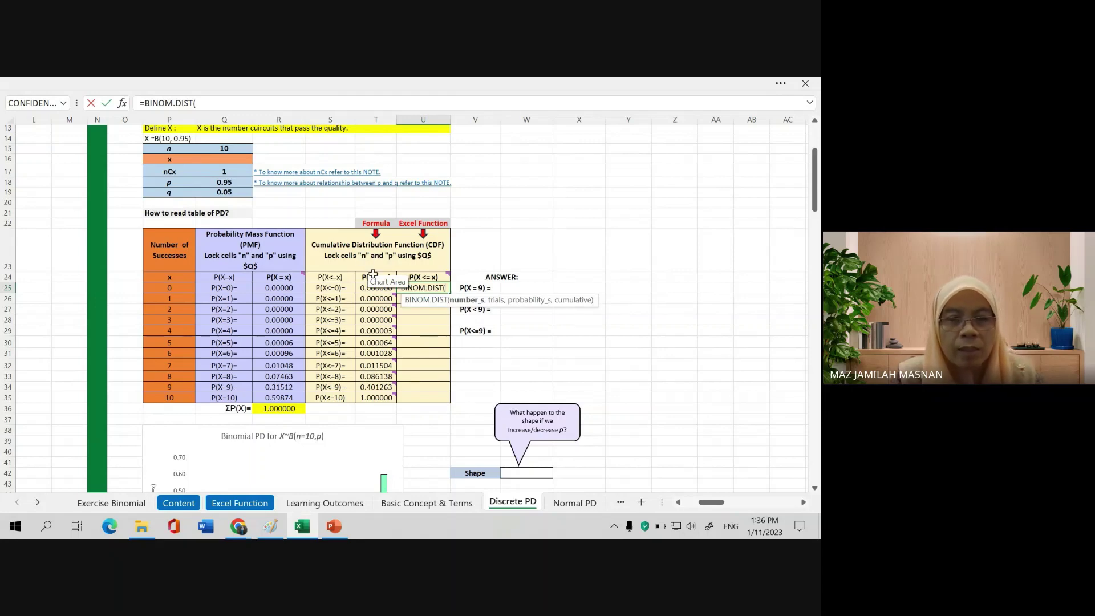
{"action": "left_click", "coordinate": [176, 288]}
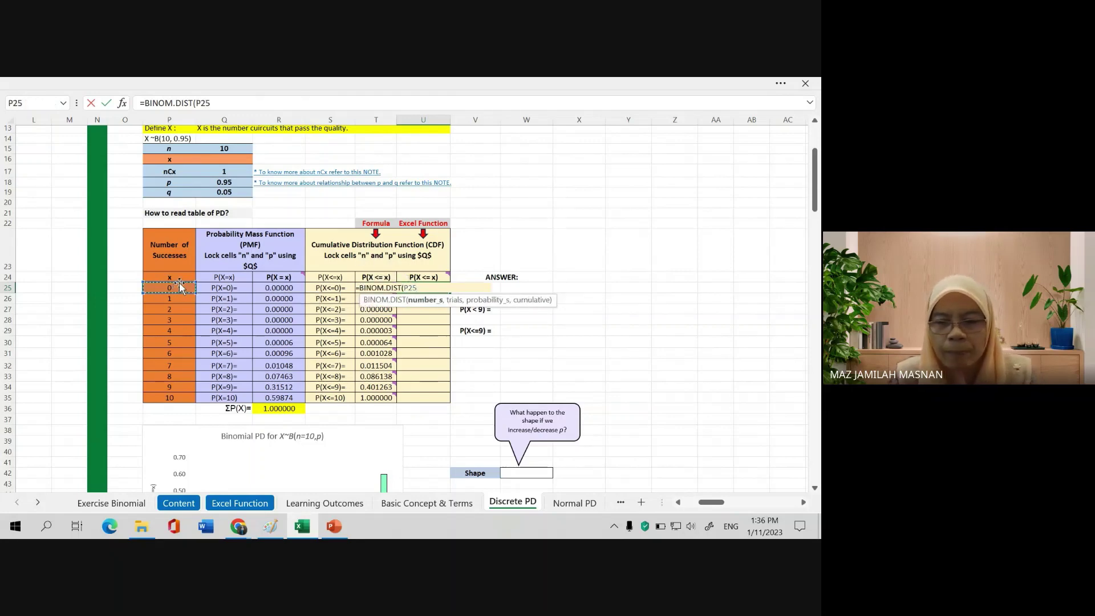
{"action": "type", "text": ","}
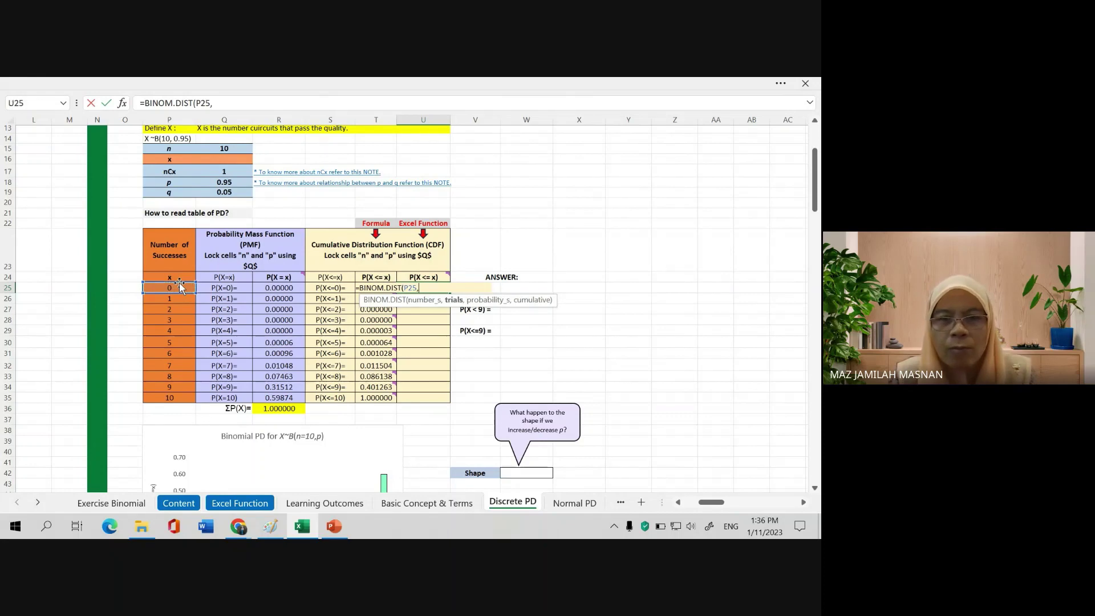
{"action": "left_click", "coordinate": [226, 149]}
{"action": "type", "text": ","}
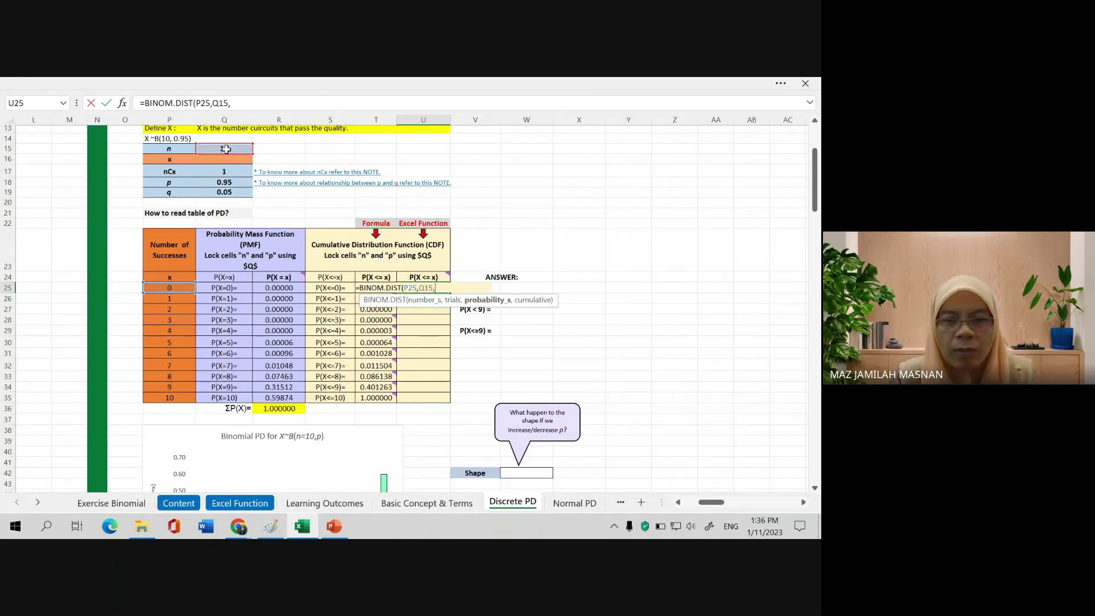
{"action": "left_click", "coordinate": [225, 182]}
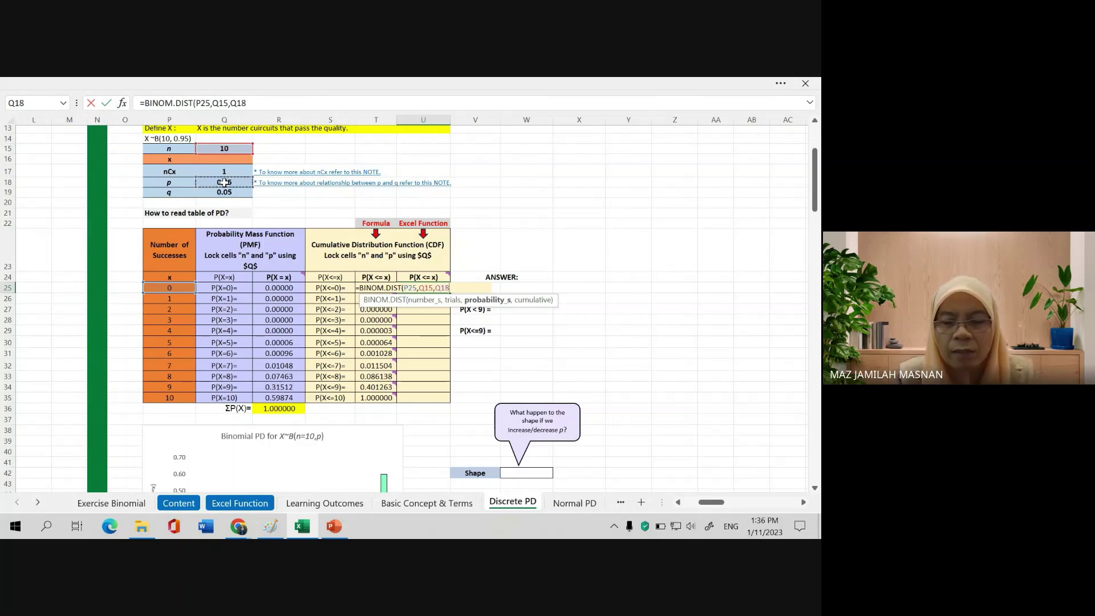
{"action": "type", "text": ","}
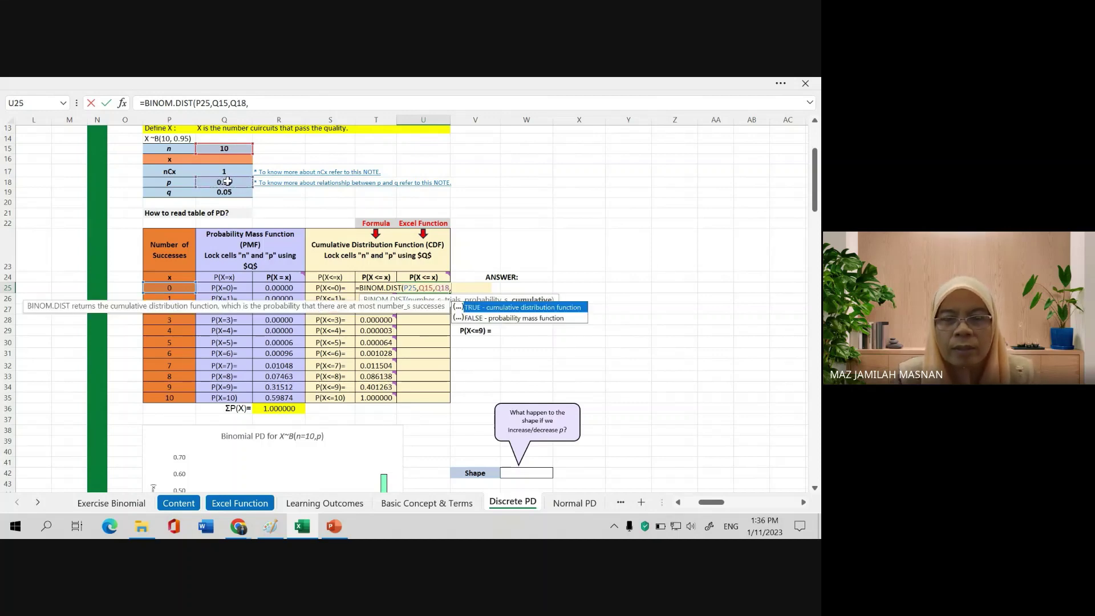
{"action": "double_click", "coordinate": [478, 308]}
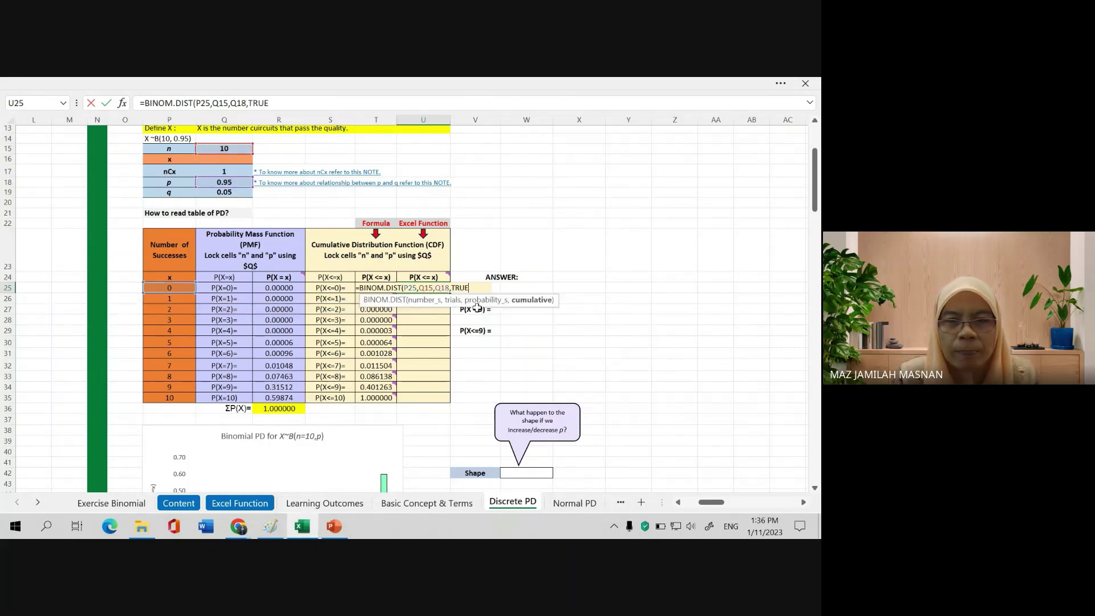
{"action": "type", "text": ")"}
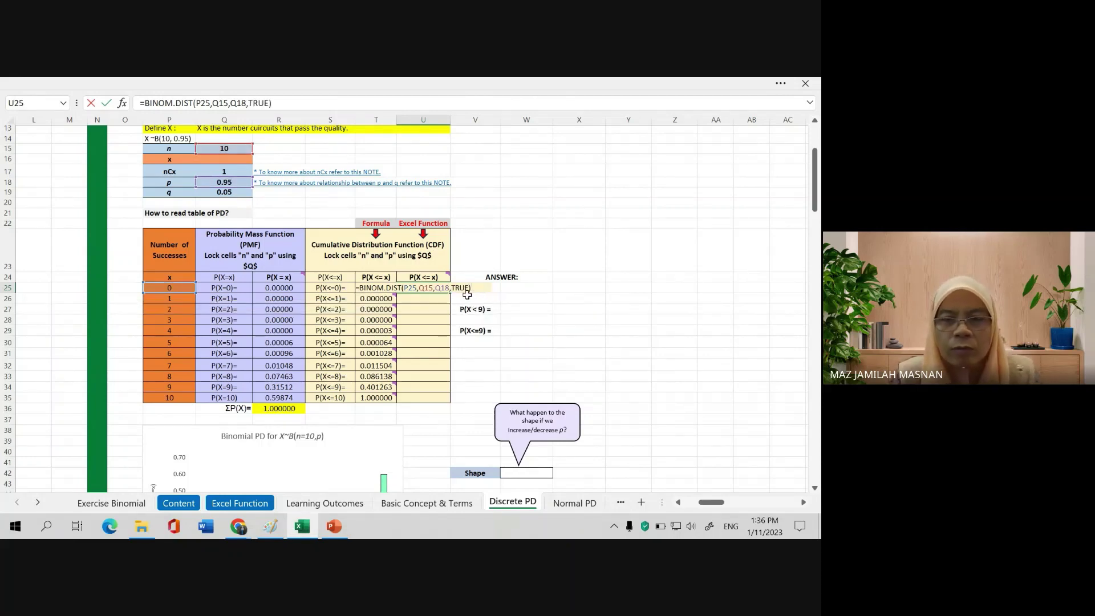
- Lock n and p as $Q$15 and $Q$18 in U25's formula and commit it
{"action": "left_click", "coordinate": [421, 288]}
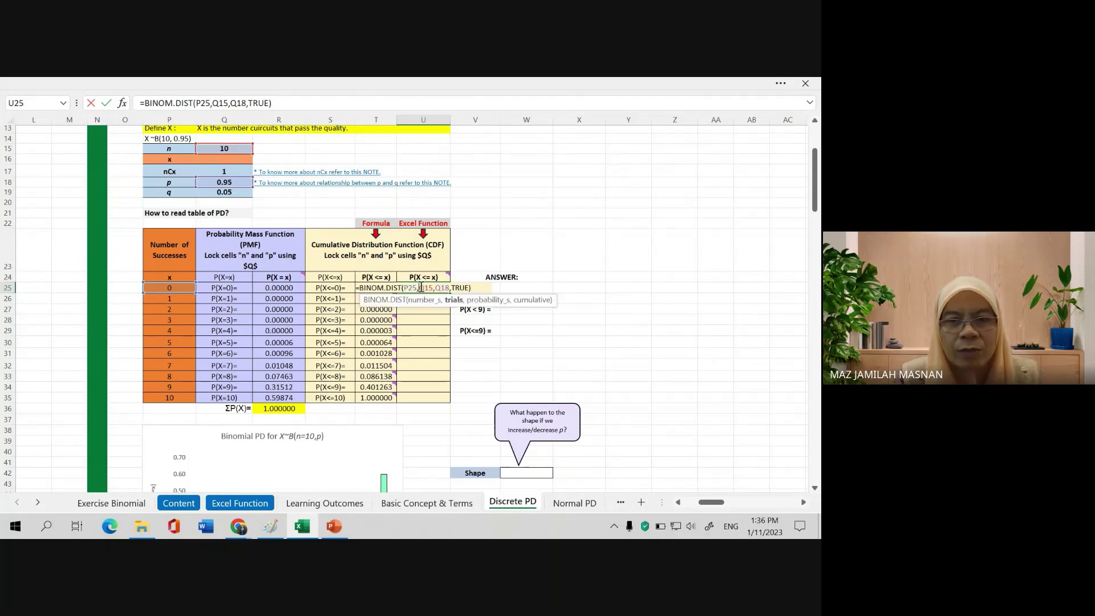
{"action": "type", "text": "$Q"}
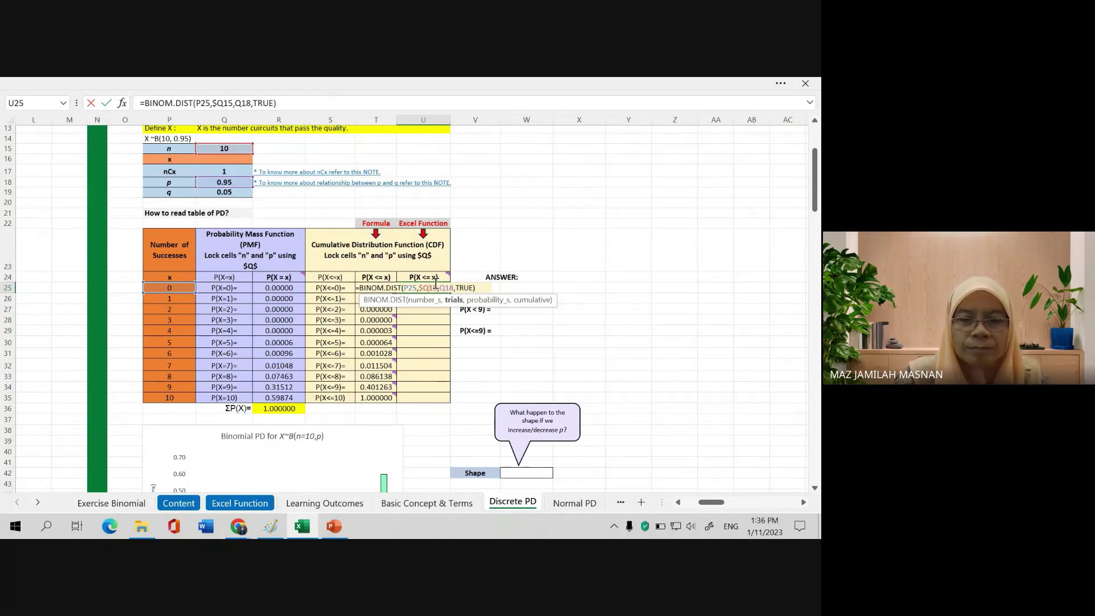
{"action": "type", "text": "$"}
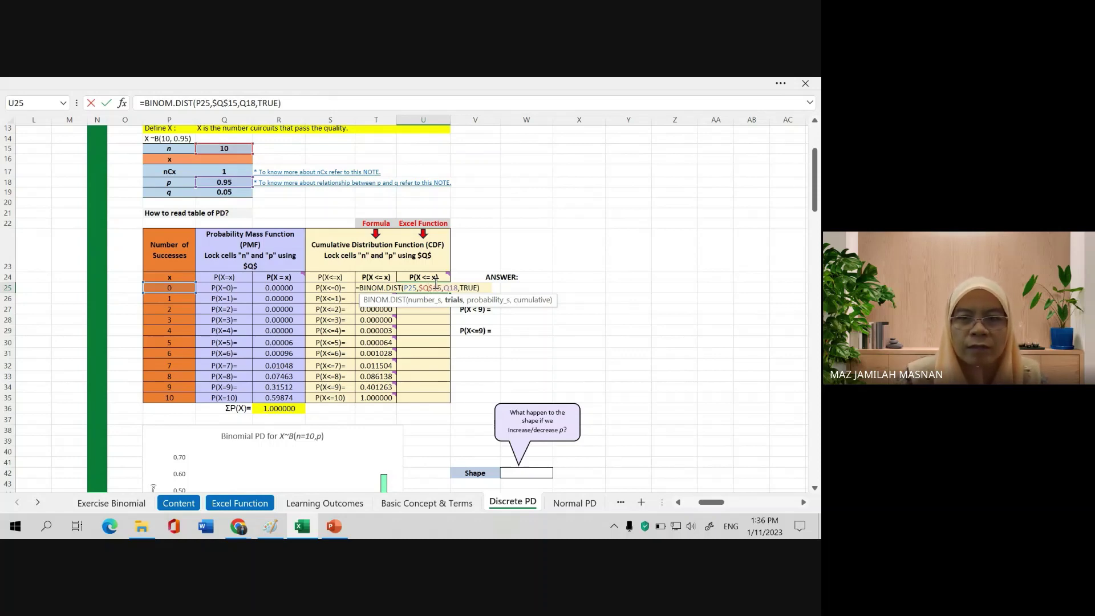
{"action": "key", "text": "Right"}
{"action": "key", "text": "Right"}
{"action": "key", "text": "Right"}
{"action": "type", "text": "$Q"}
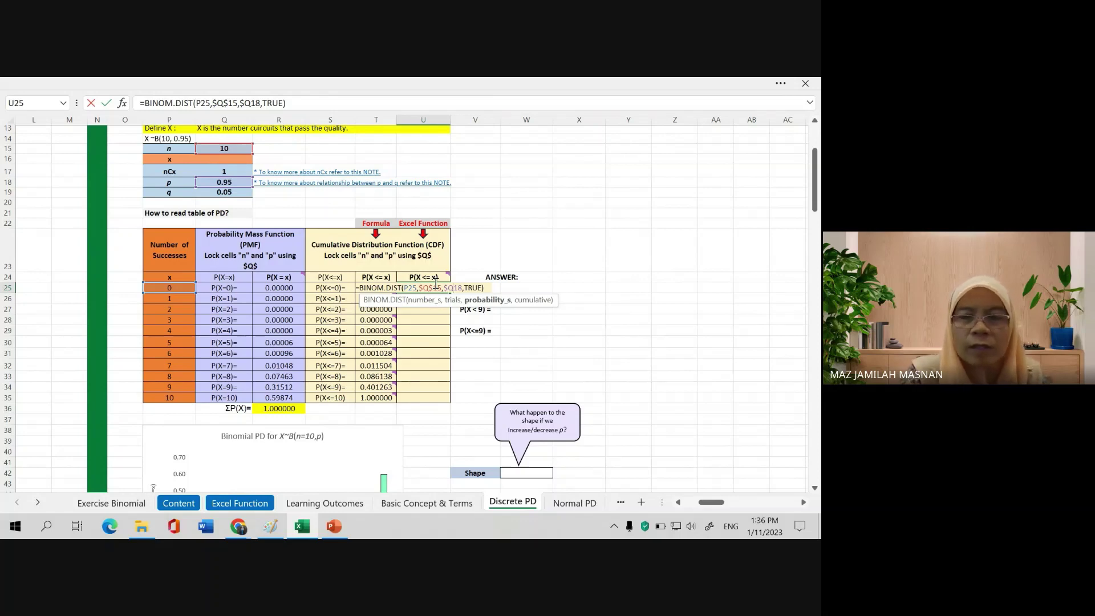
{"action": "type", "text": "$"}
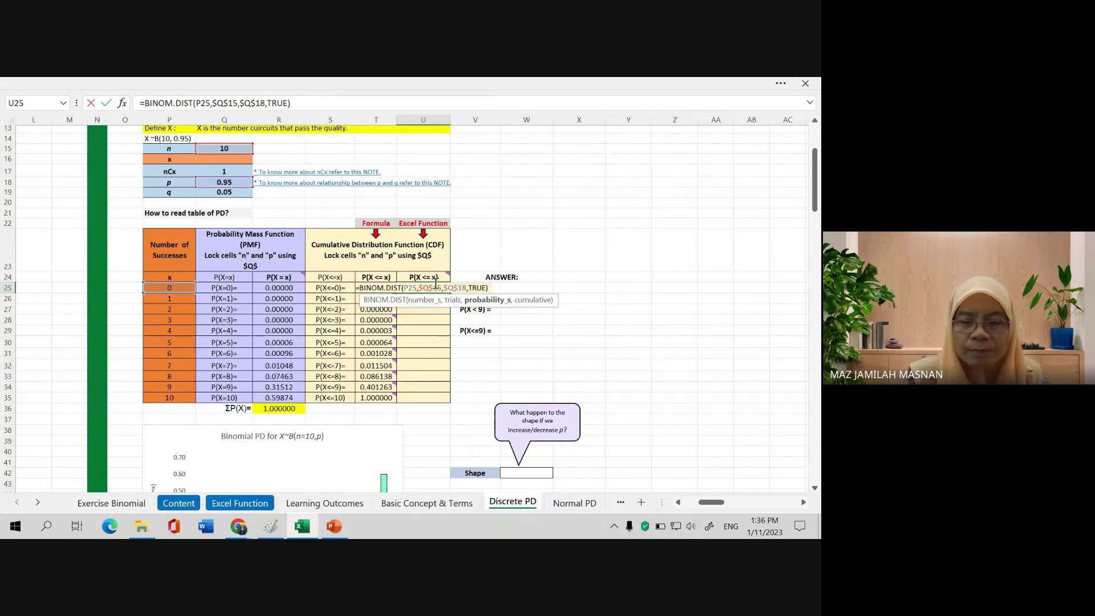
{"action": "mouse_move", "coordinate": [437, 284]}
{"action": "key", "text": "Return"}
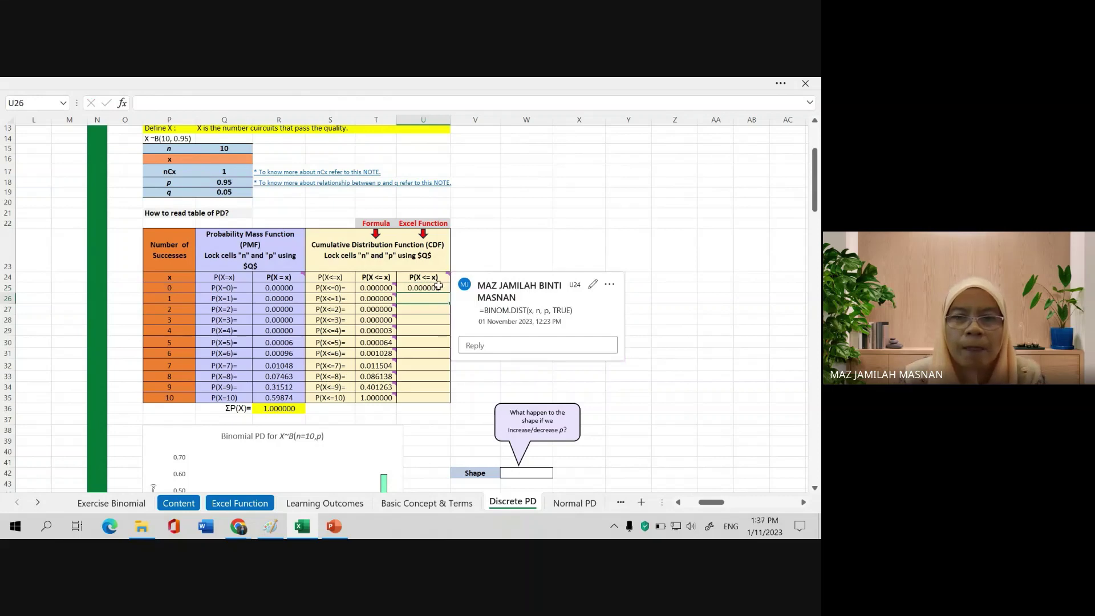
- Copy U25's cumulative BINOM.DIST formula down to U35, ending at 1.000000 for x=10
{"action": "left_click", "coordinate": [438, 286]}
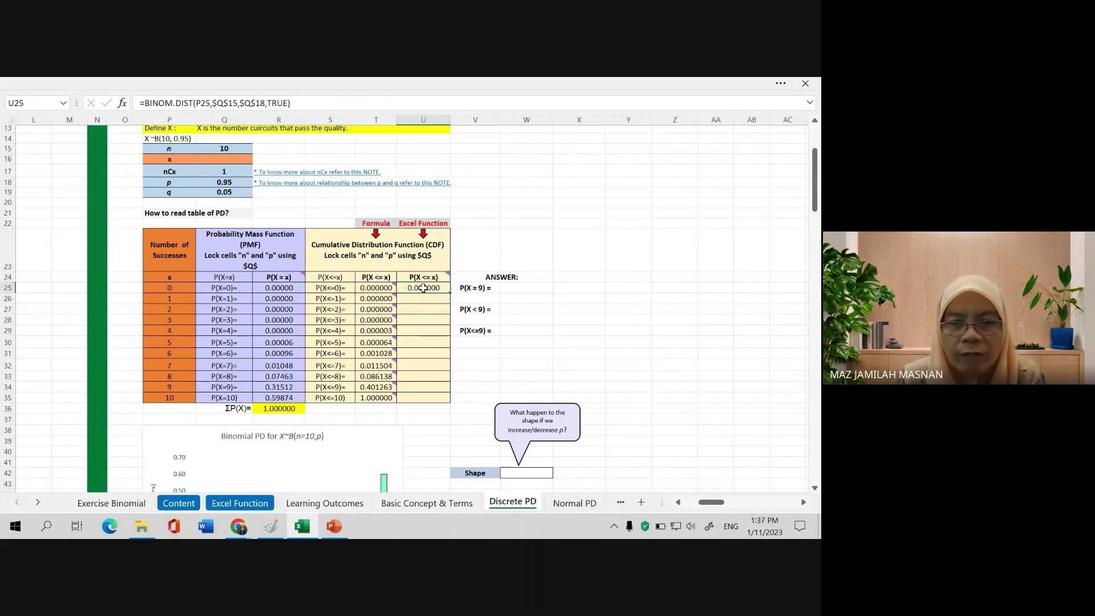
{"action": "left_click", "coordinate": [294, 101]}
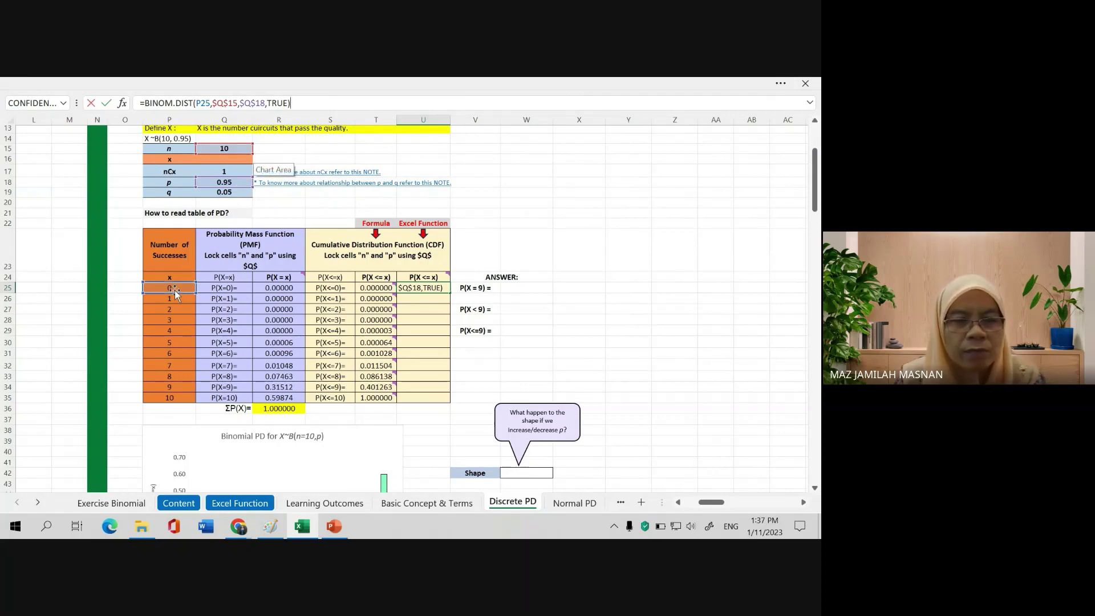
{"action": "left_click", "coordinate": [449, 292]}
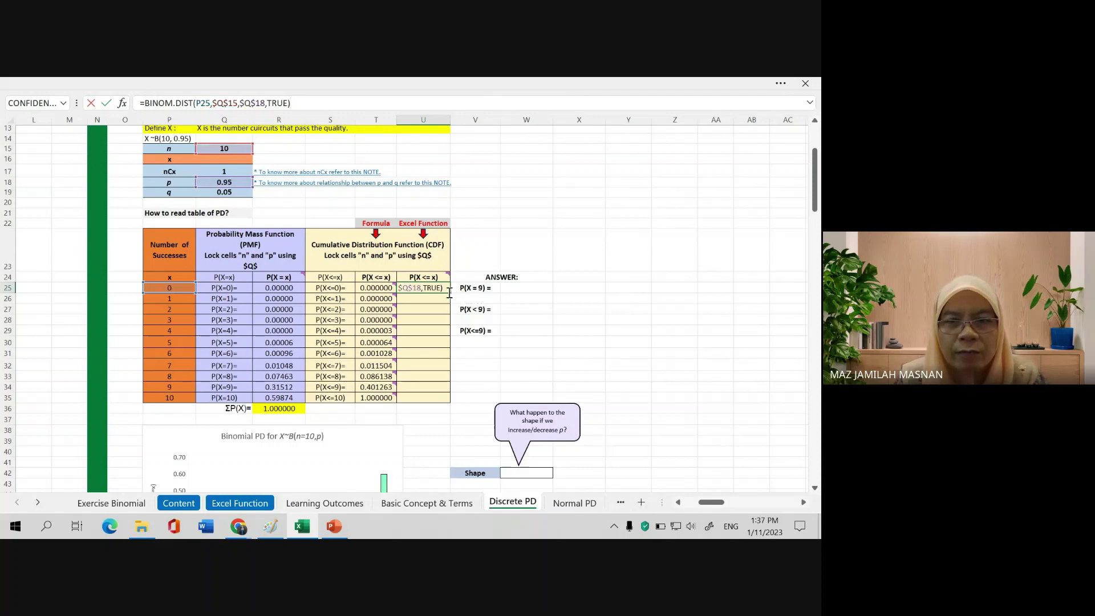
{"action": "key", "text": "Return"}
{"action": "left_click", "coordinate": [441, 288]}
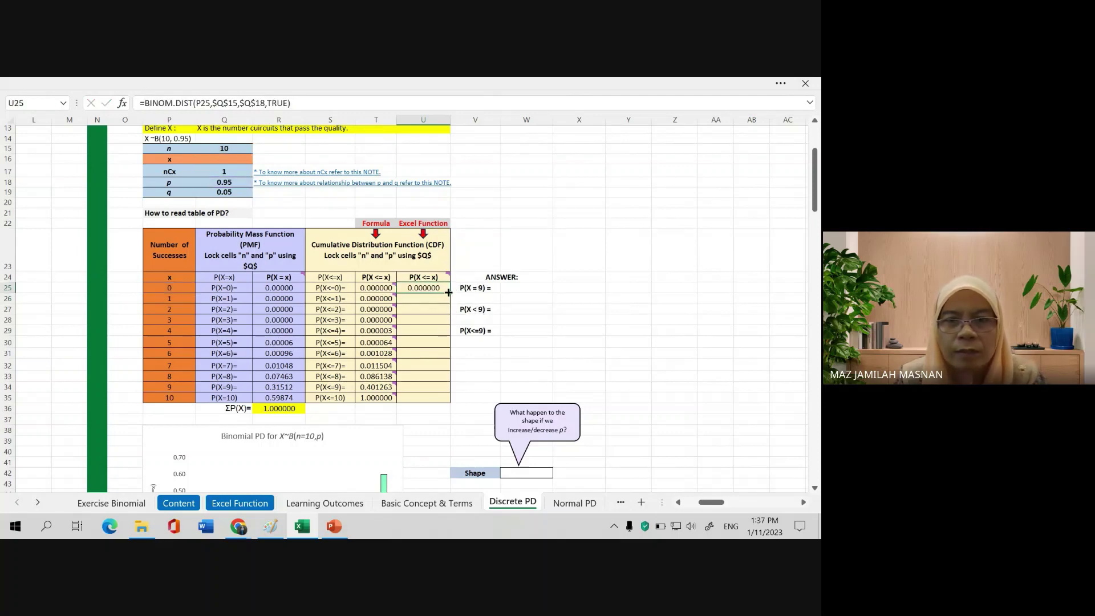
{"action": "left_click_drag", "start_coordinate": [448, 292], "coordinate": [451, 398]}
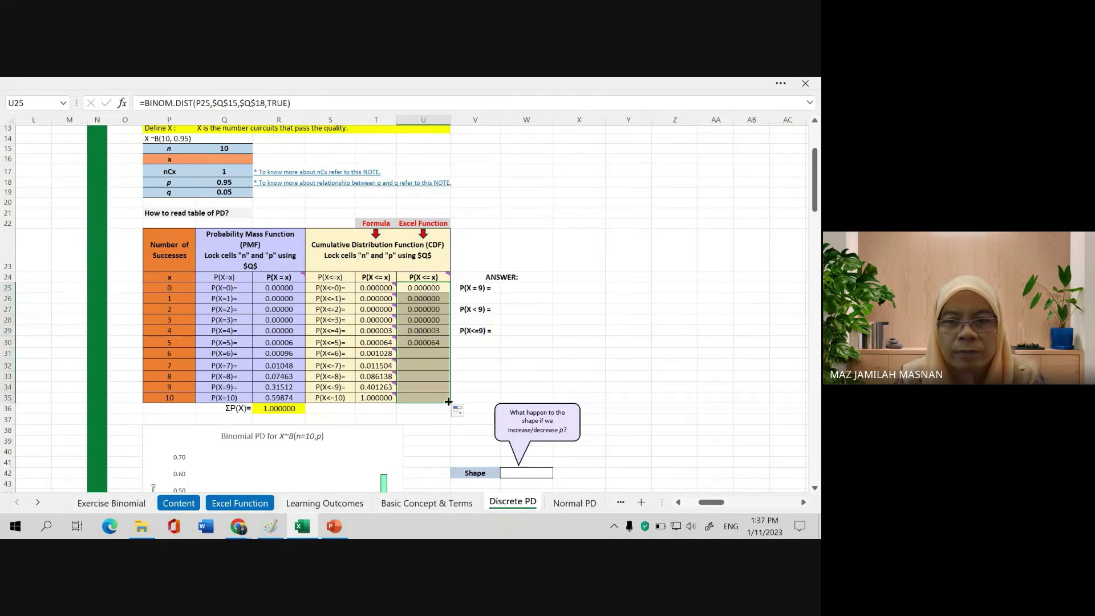
{"action": "left_click", "coordinate": [464, 388]}
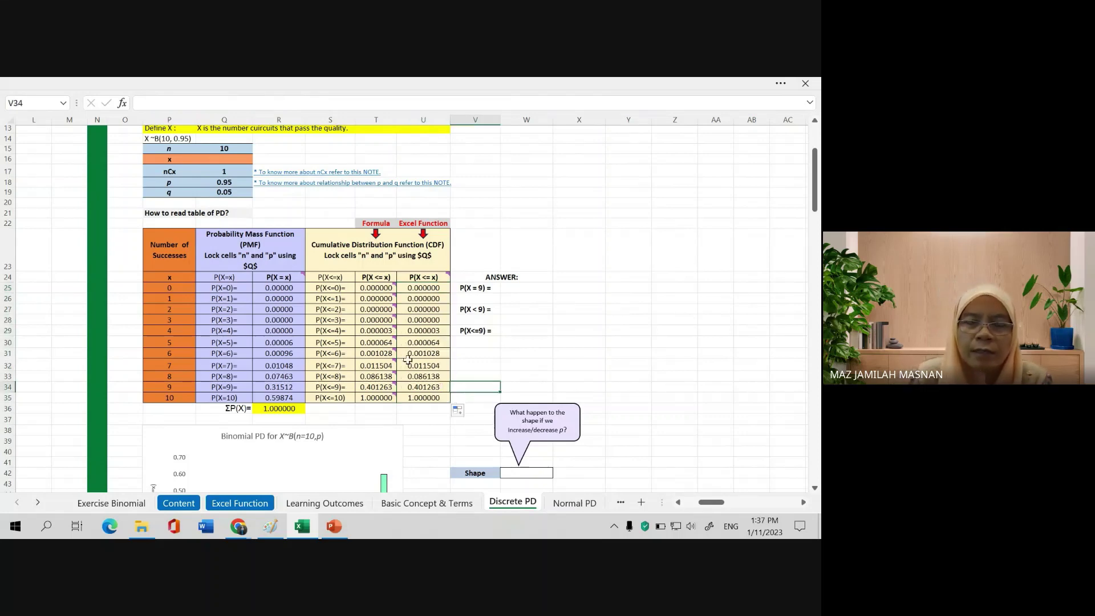
{"action": "left_click", "coordinate": [432, 400]}
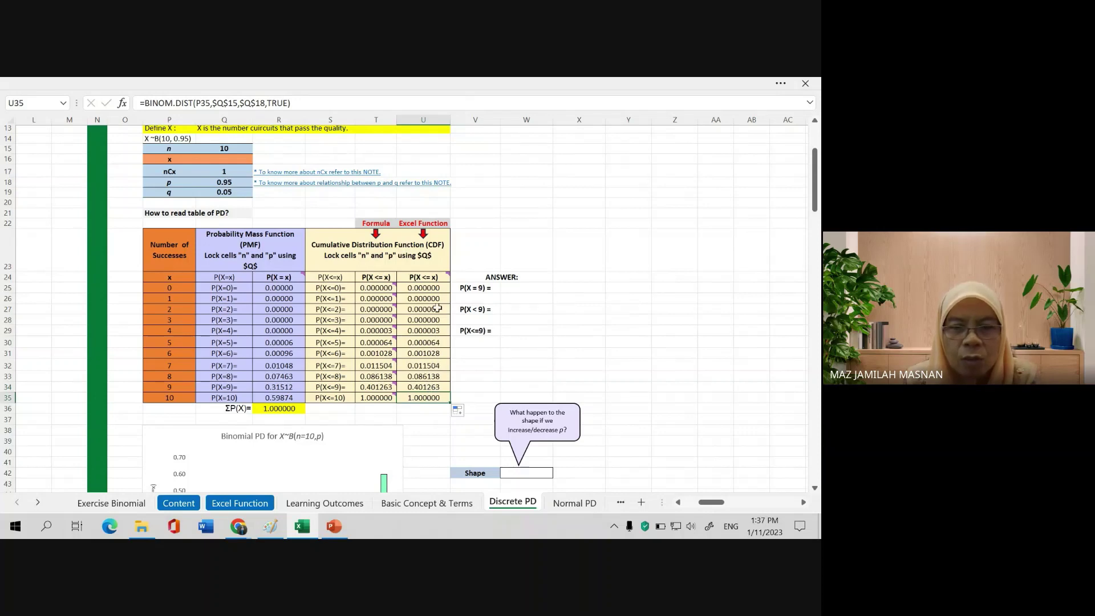
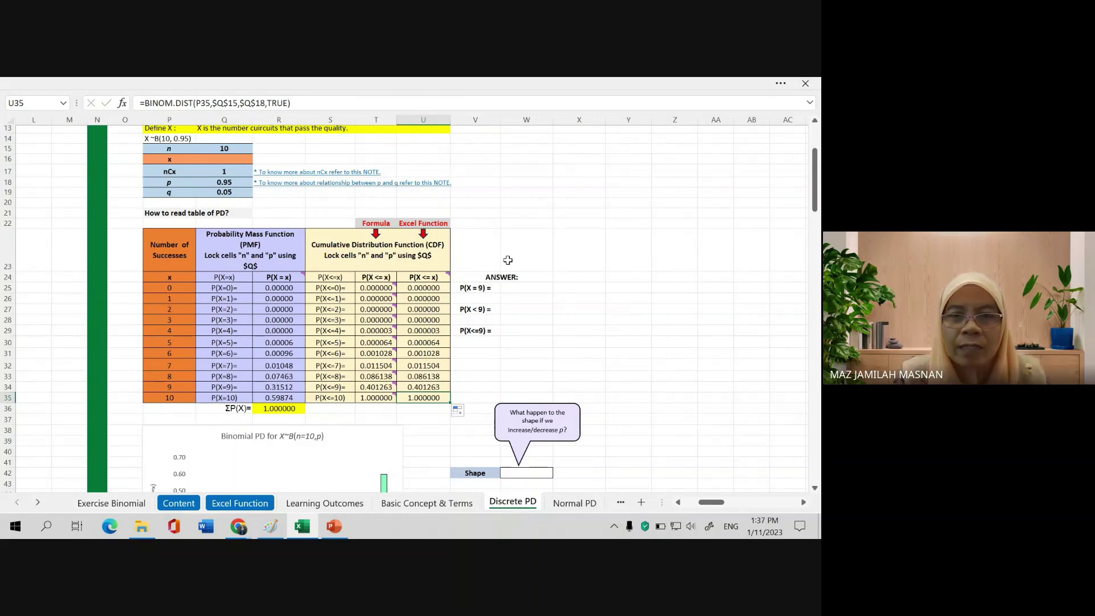
- Link the P(X = 9) answer cell W25 to the PMF value in R34, showing 0.31512
{"action": "scroll", "coordinate": [277, 200], "scroll_direction": "up", "scroll_amount": 1}
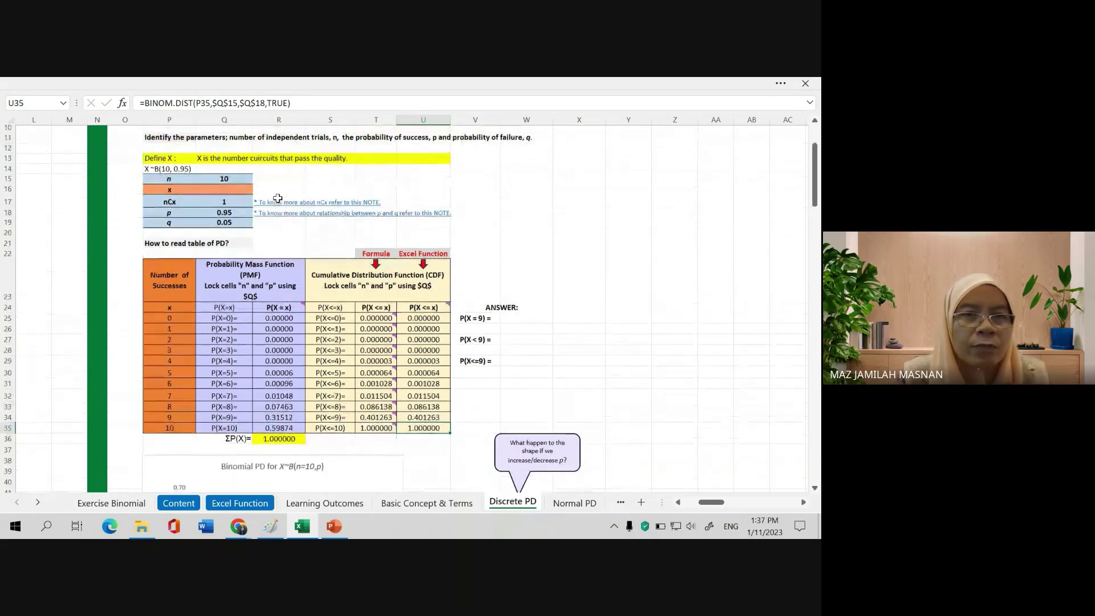
{"action": "scroll", "coordinate": [275, 187], "scroll_direction": "up", "scroll_amount": 1}
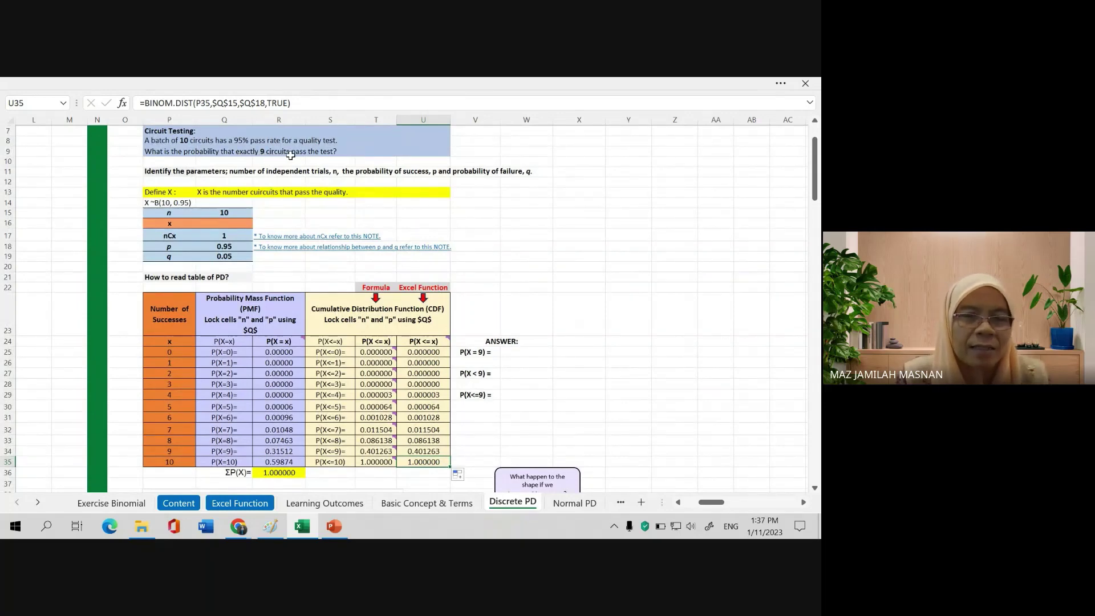
{"action": "left_click", "coordinate": [483, 352]}
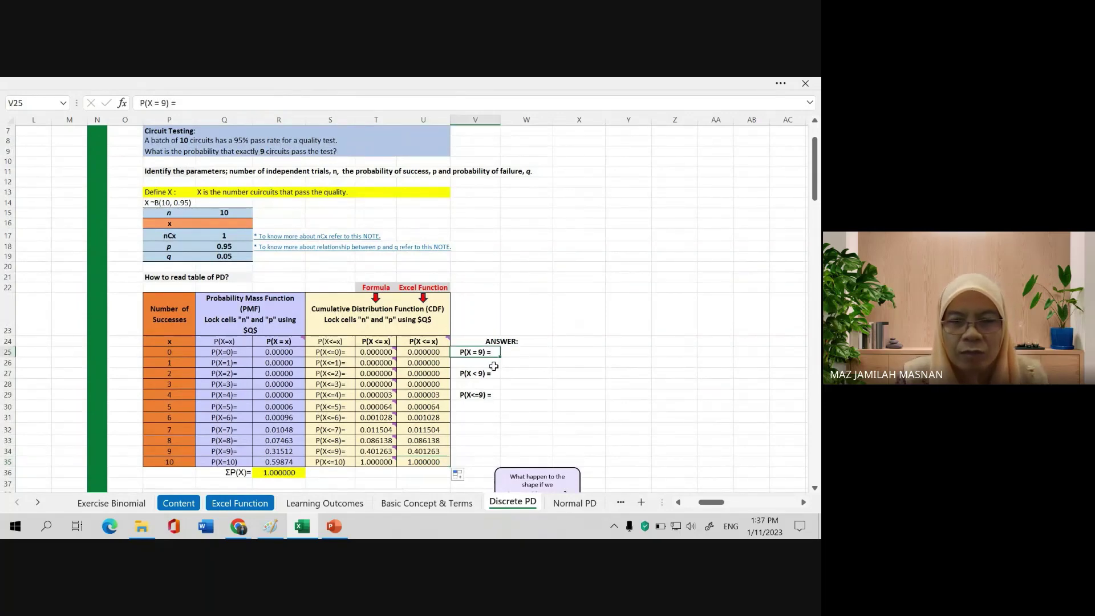
{"action": "left_click", "coordinate": [524, 352]}
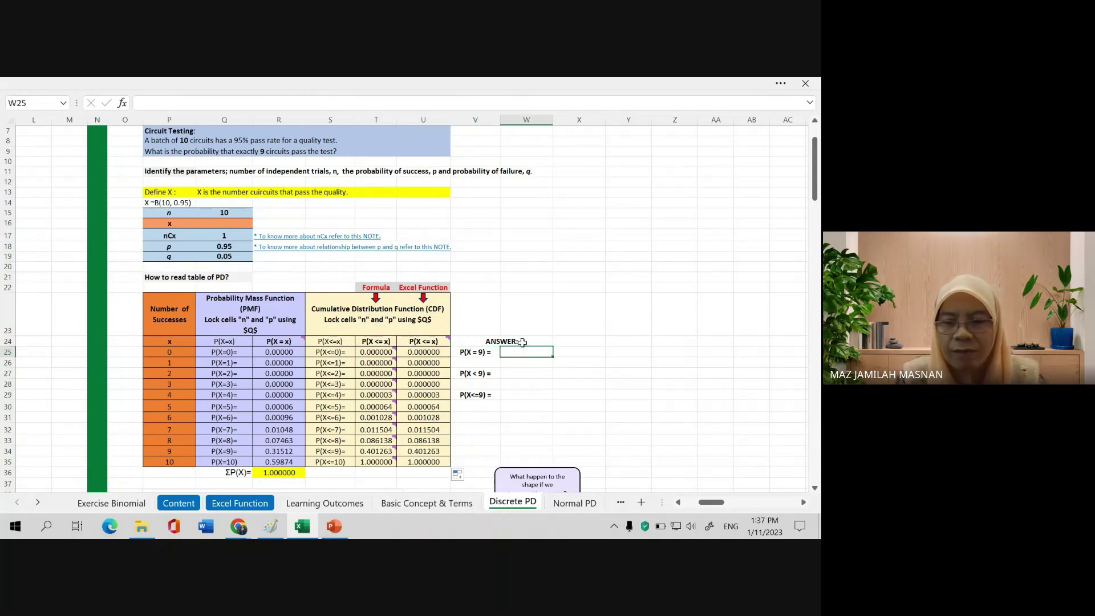
{"action": "type", "text": "="}
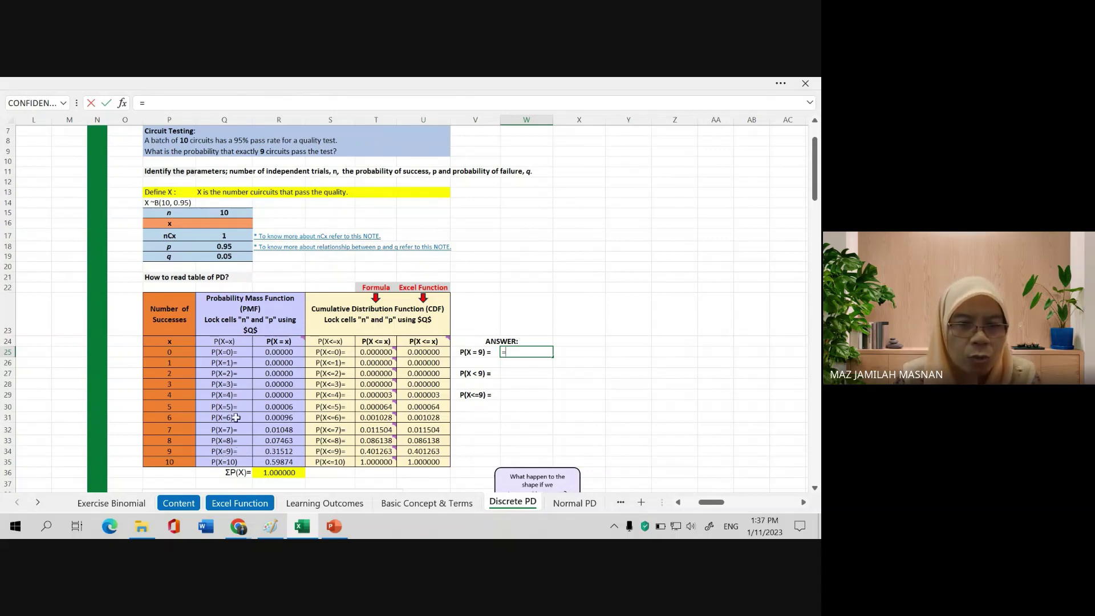
{"action": "left_click", "coordinate": [278, 451]}
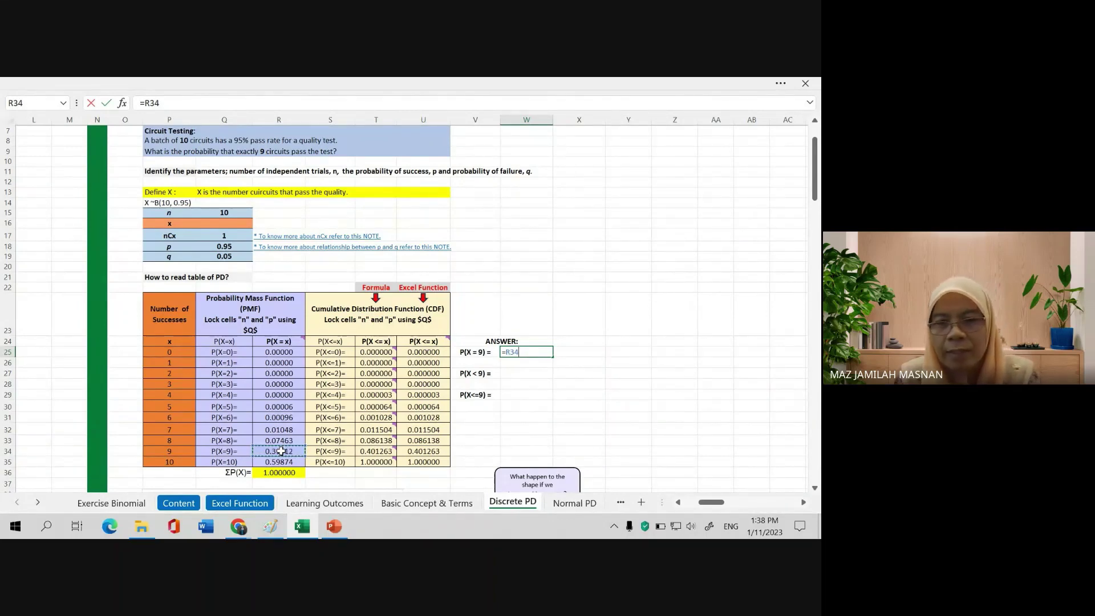
{"action": "key", "text": "Return"}
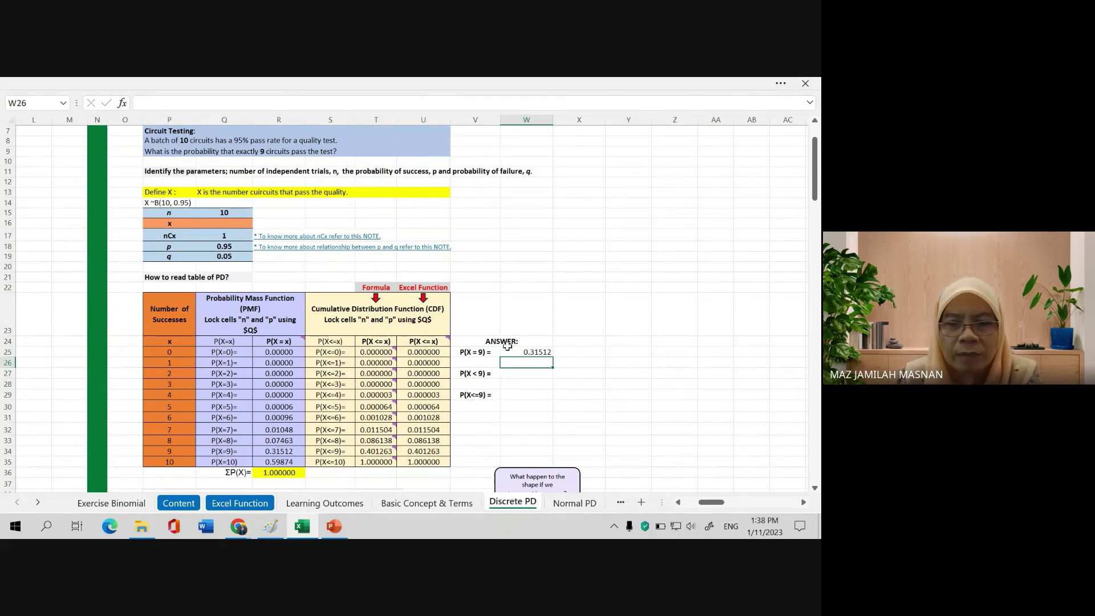
{"action": "mouse_move", "coordinate": [394, 365]}
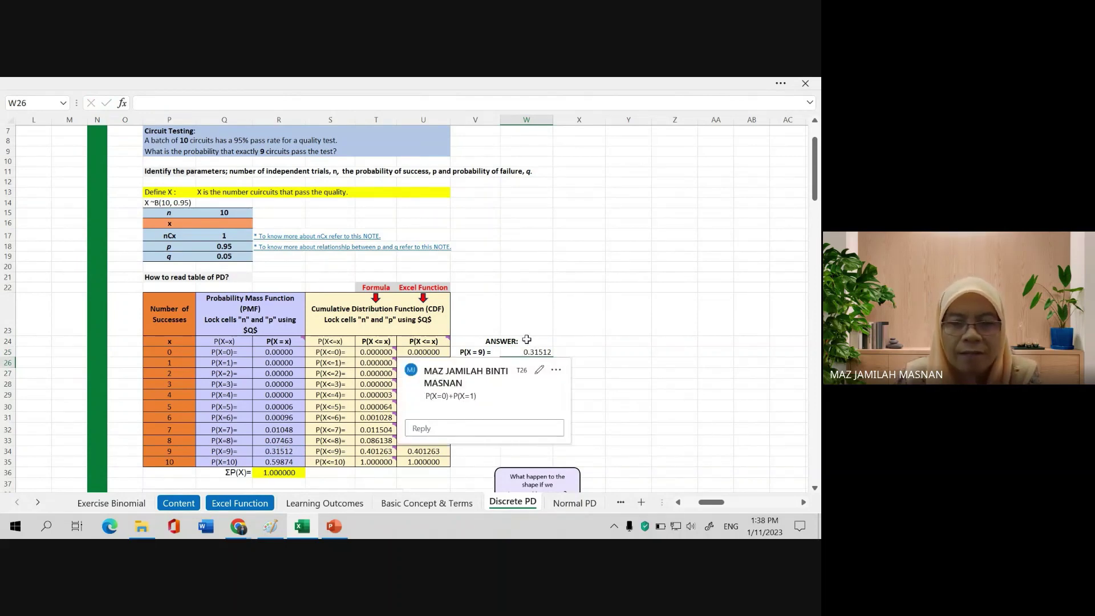
{"action": "left_click", "coordinate": [528, 351]}
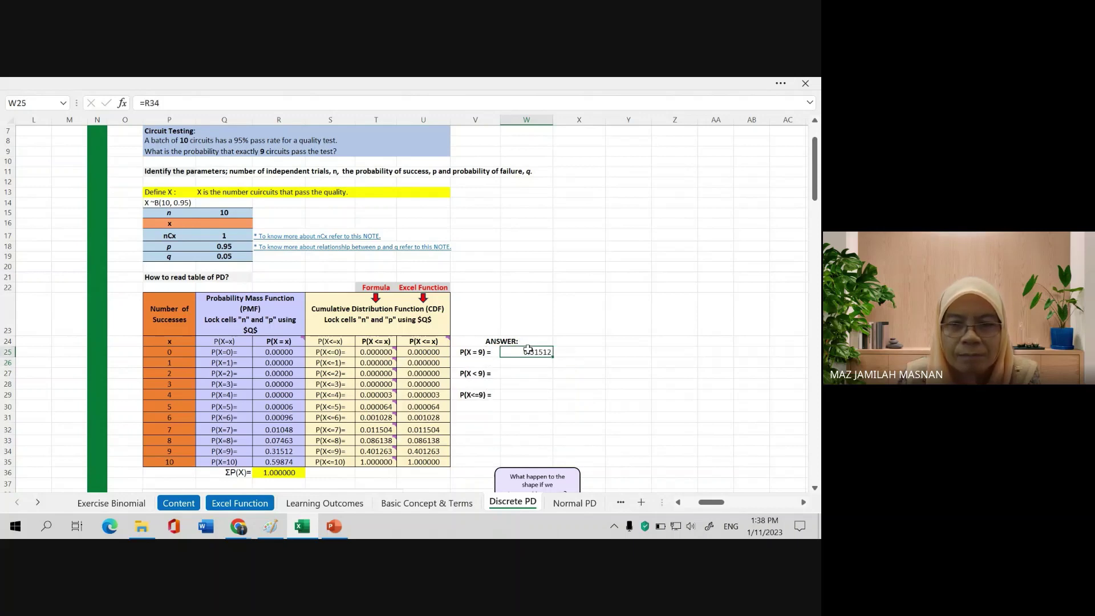
{"action": "left_click", "coordinate": [494, 341]}
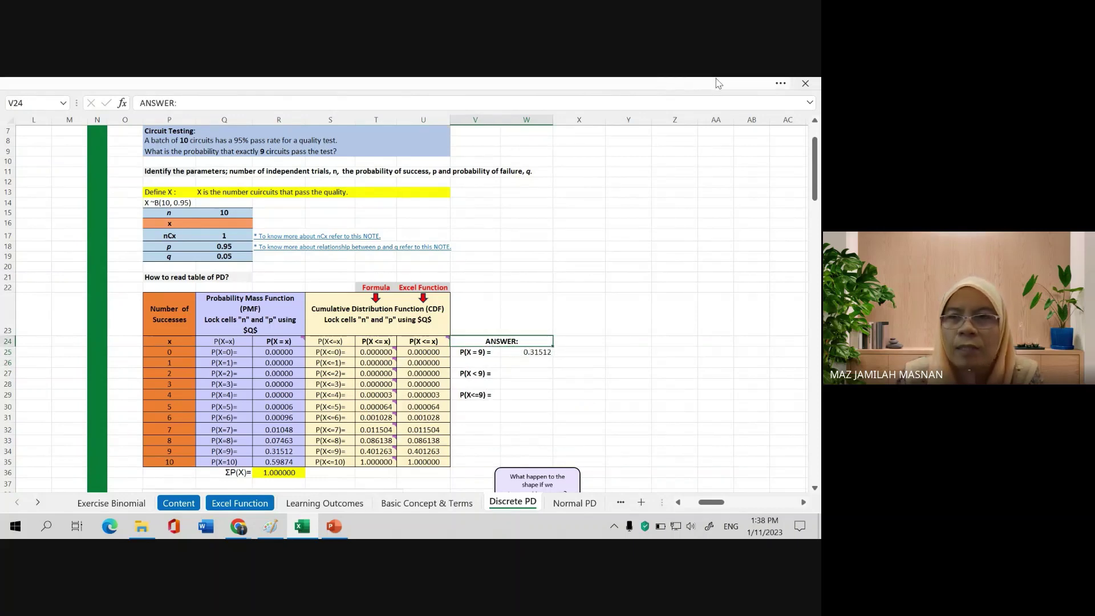
- Unmerge the ANSWER heading and left-align it
{"action": "left_click", "coordinate": [781, 83]}
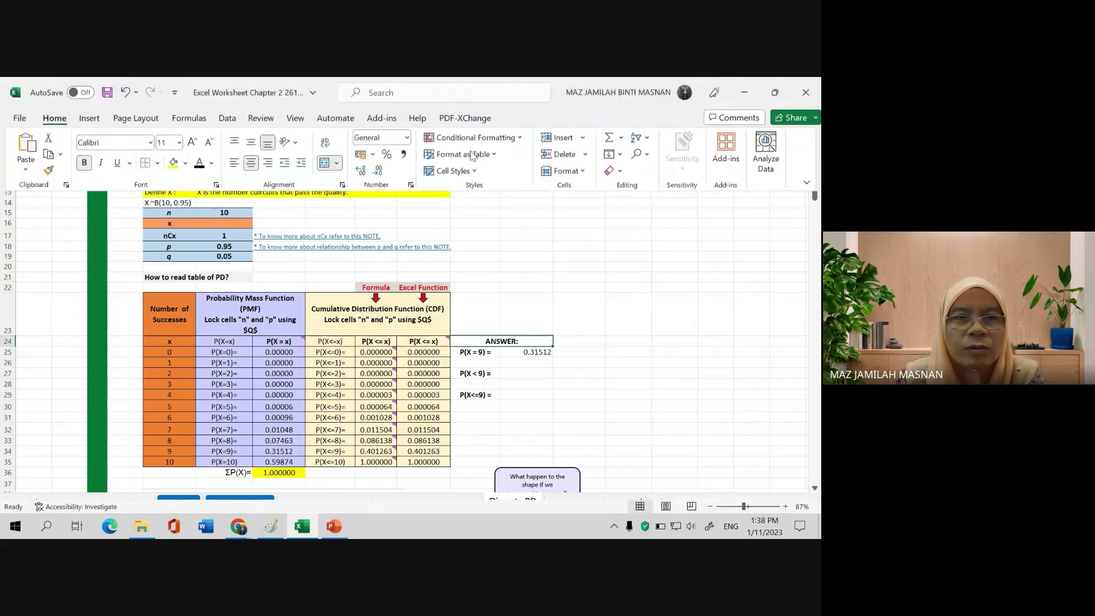
{"action": "left_click", "coordinate": [234, 162]}
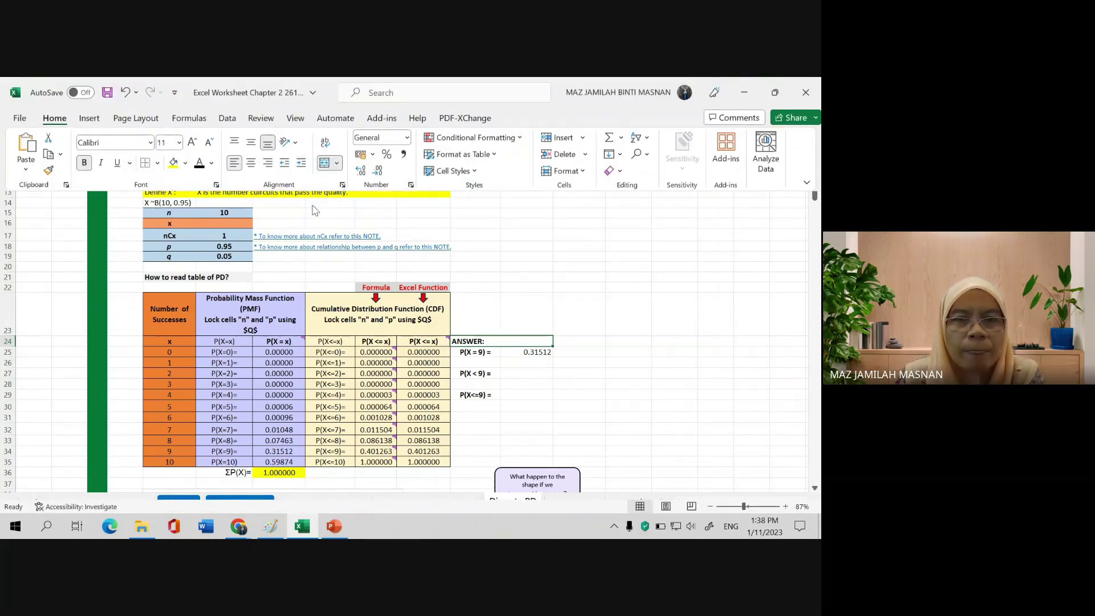
{"action": "left_click", "coordinate": [327, 163]}
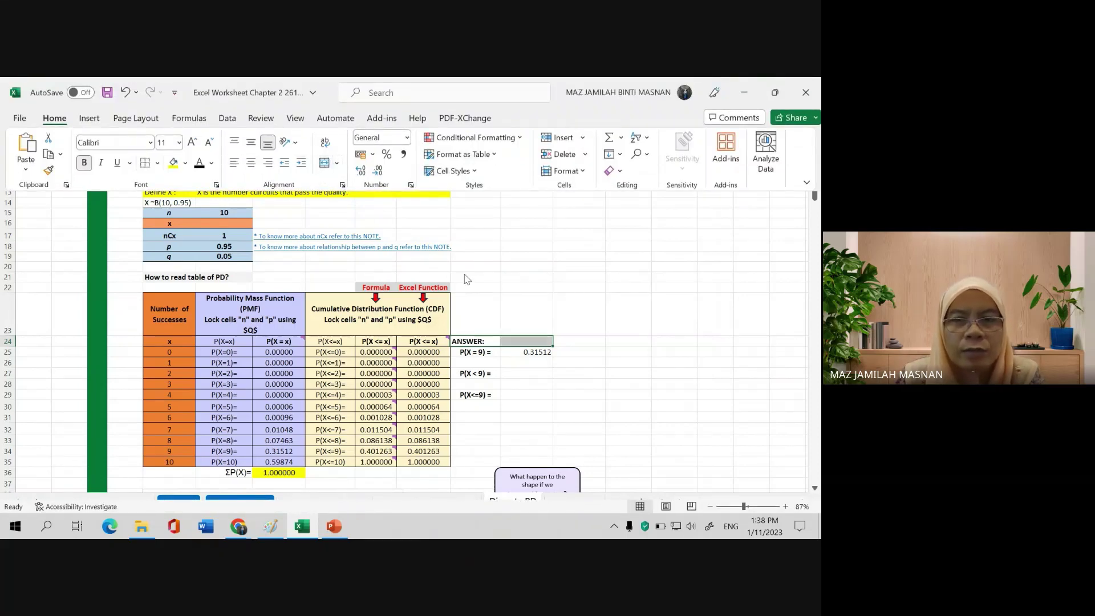
{"action": "left_click", "coordinate": [538, 331]}
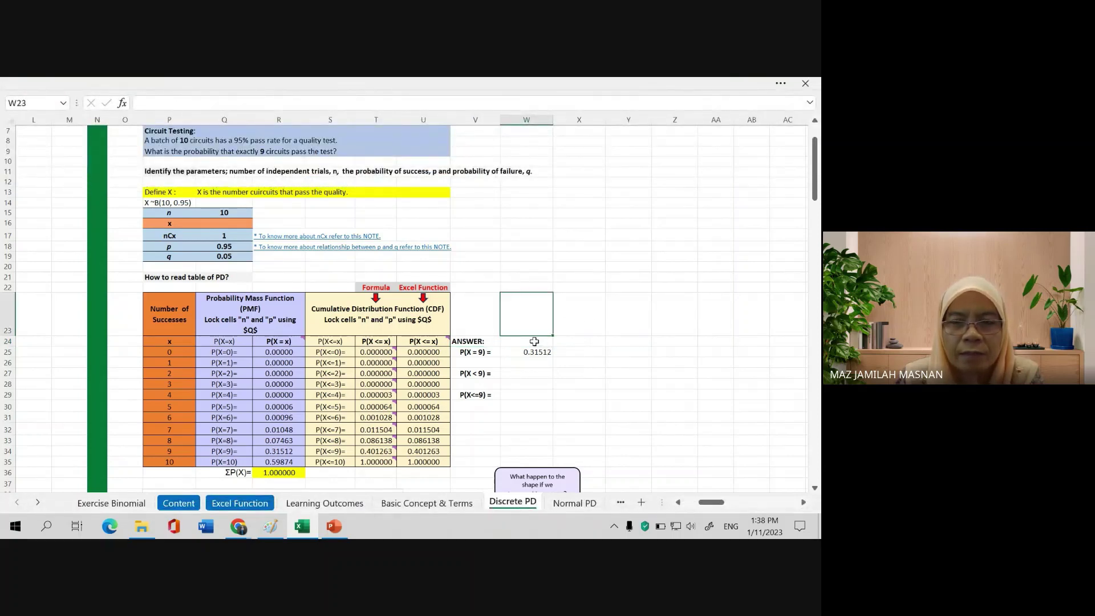
- Add PMF and CDF headings in W24 and X24 above the answer columns
{"action": "left_click", "coordinate": [536, 340]}
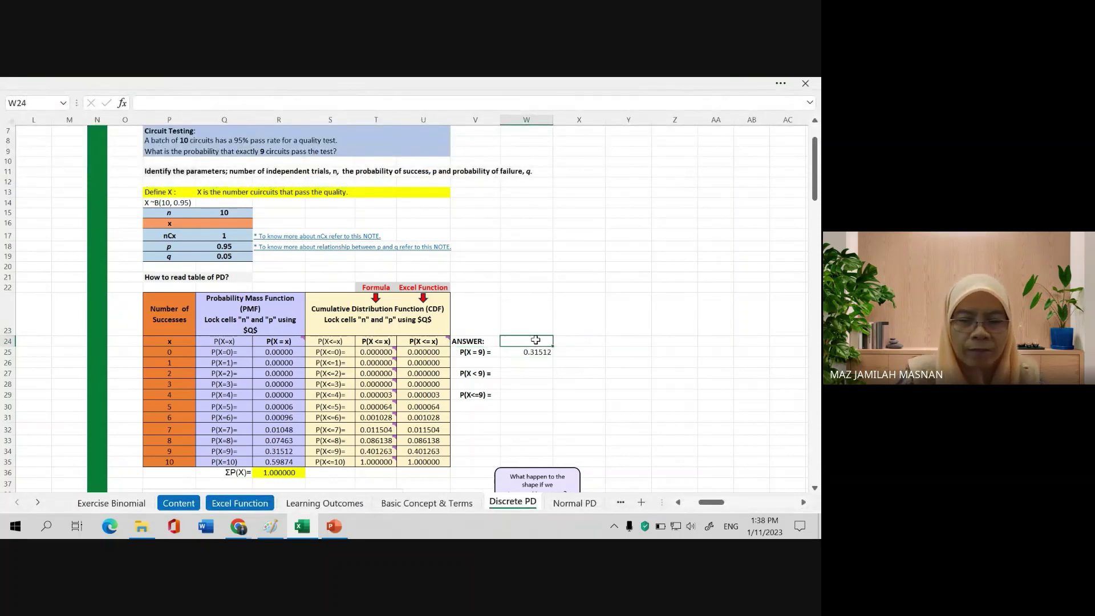
{"action": "key", "text": "Tab"}
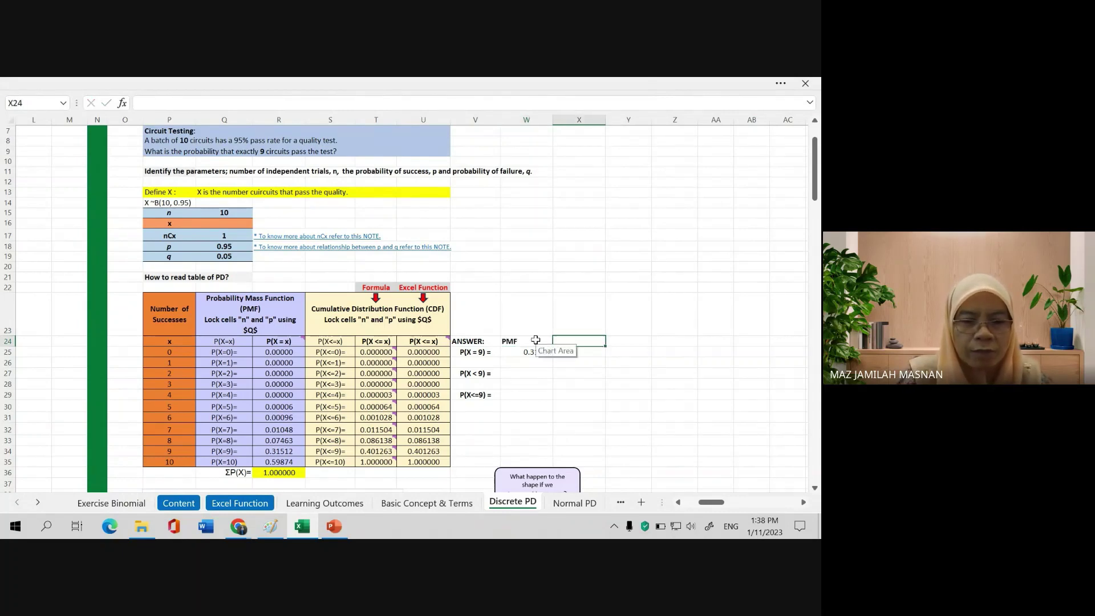
{"action": "type", "text": "CDF"}
{"action": "key", "text": "Return"}
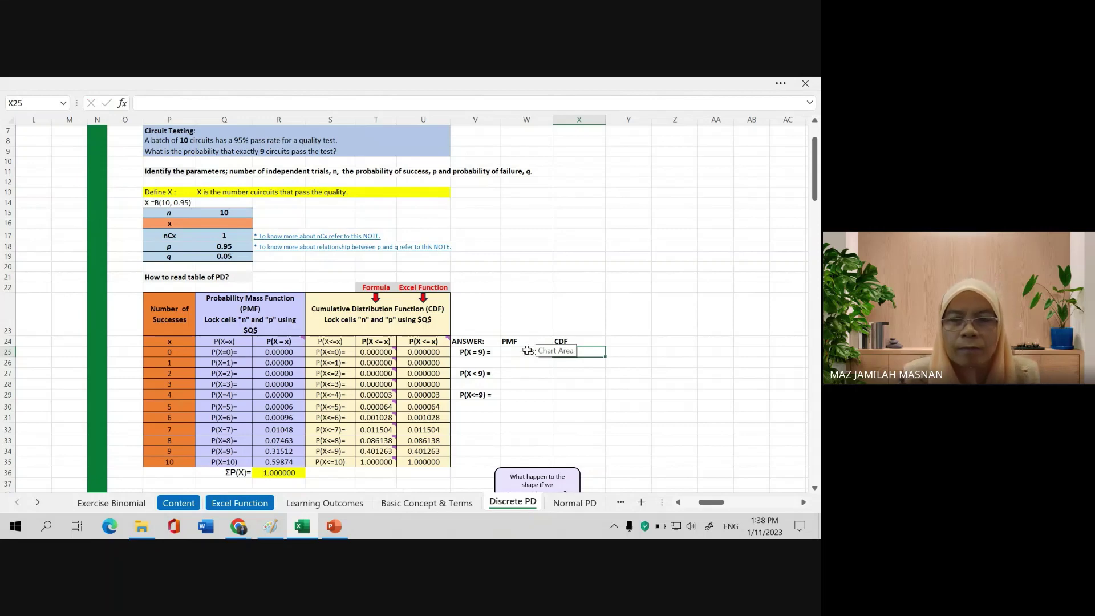
- Centre the 0.31512 answer cells and the PMF and CDF headings
{"action": "left_click_drag", "start_coordinate": [528, 353], "coordinate": [559, 394]}
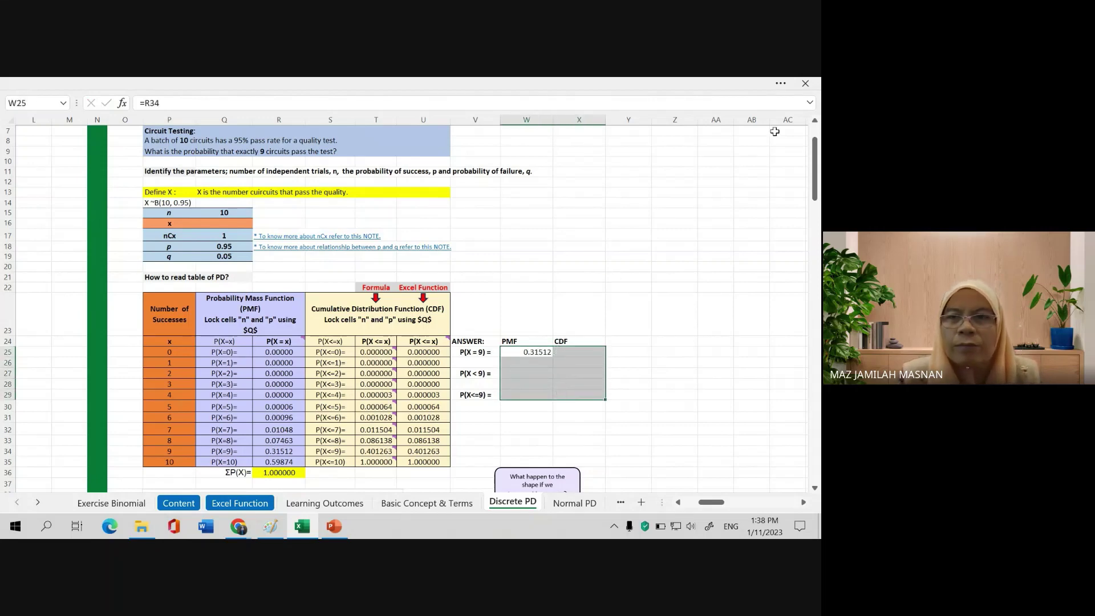
{"action": "left_click", "coordinate": [431, 85]}
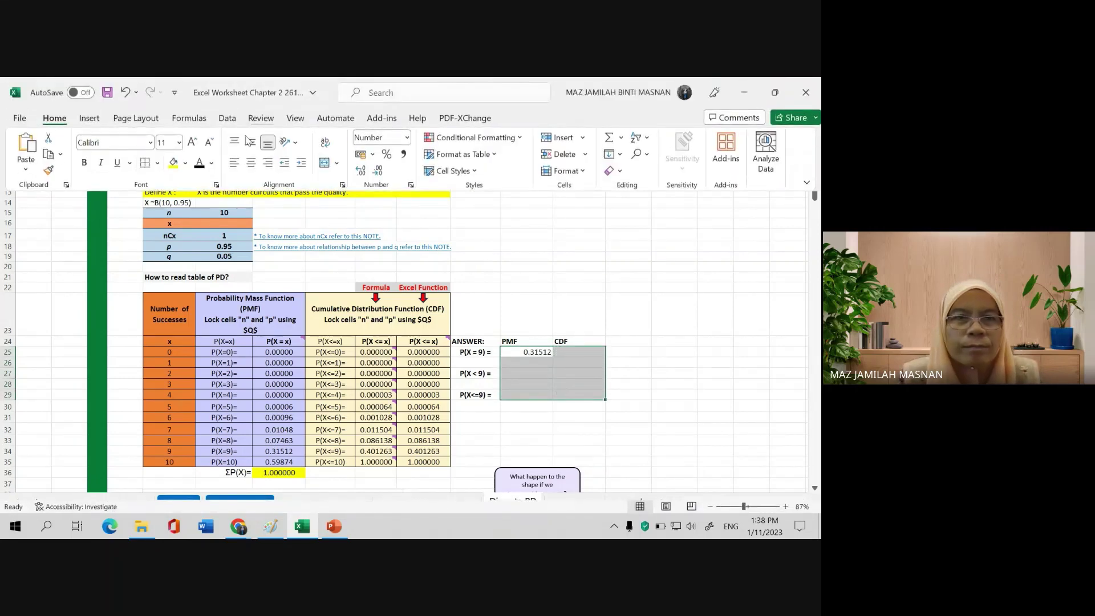
{"action": "left_click", "coordinate": [252, 168]}
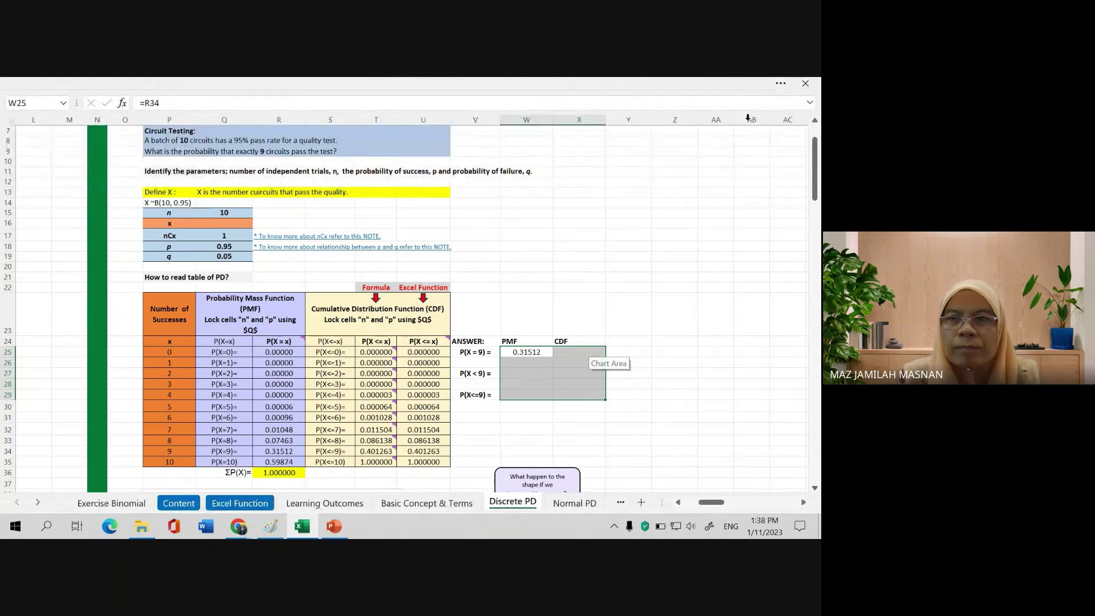
{"action": "left_click", "coordinate": [357, 92]}
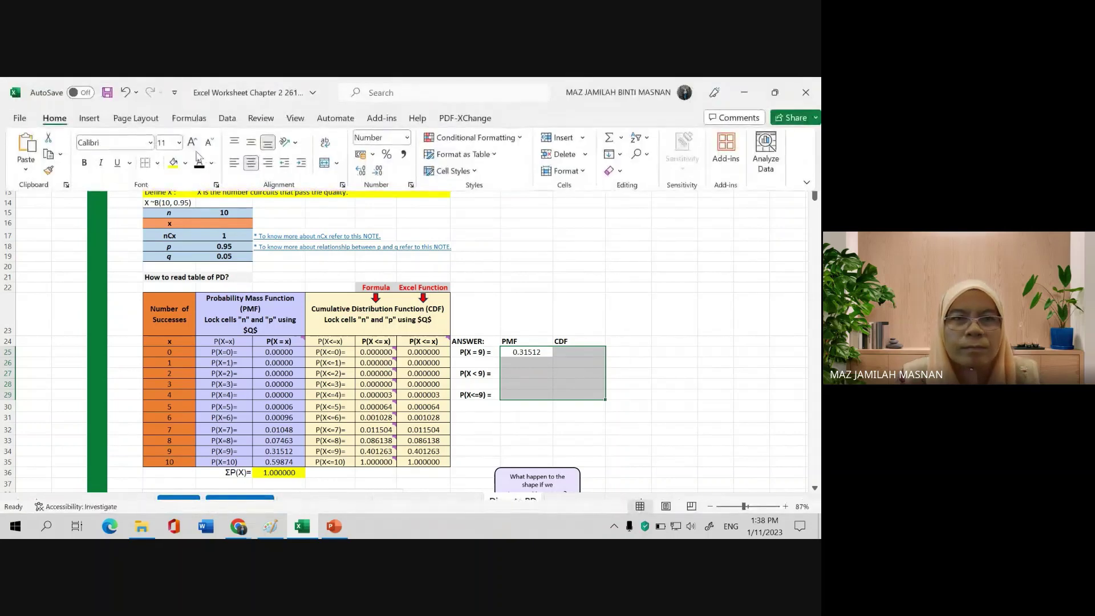
{"action": "left_click", "coordinate": [252, 164]}
{"action": "left_click", "coordinate": [252, 166]}
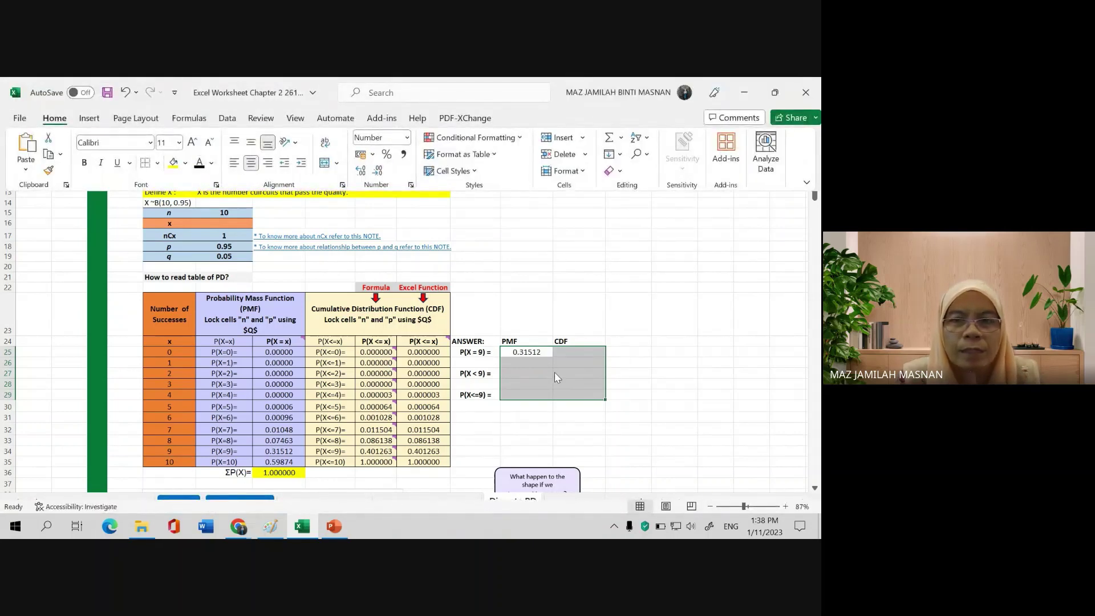
{"action": "left_click_drag", "start_coordinate": [525, 341], "coordinate": [579, 341]}
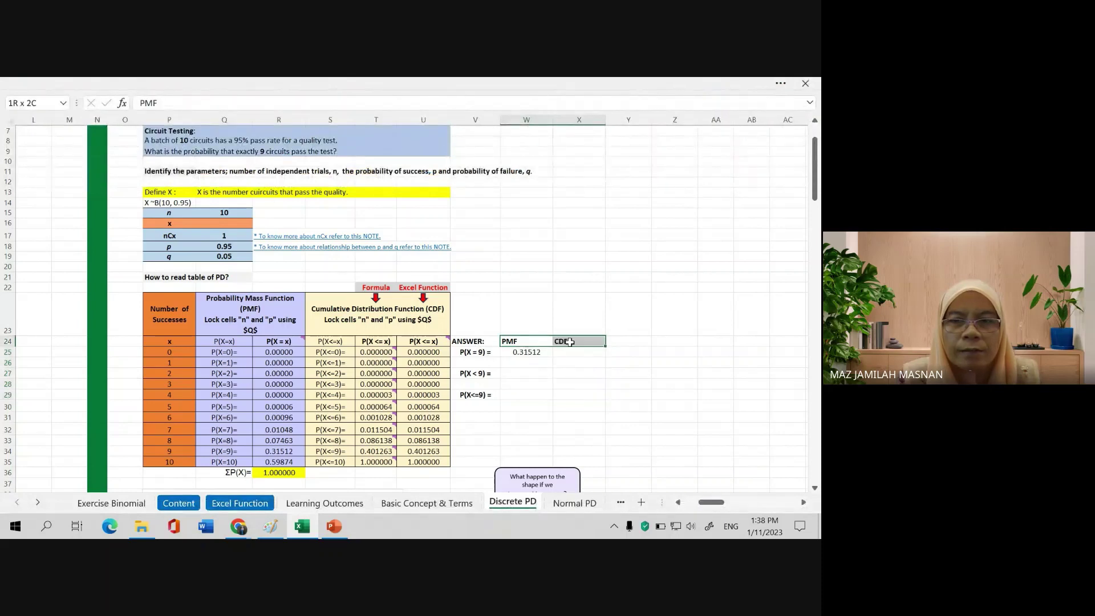
{"action": "left_click", "coordinate": [781, 86]}
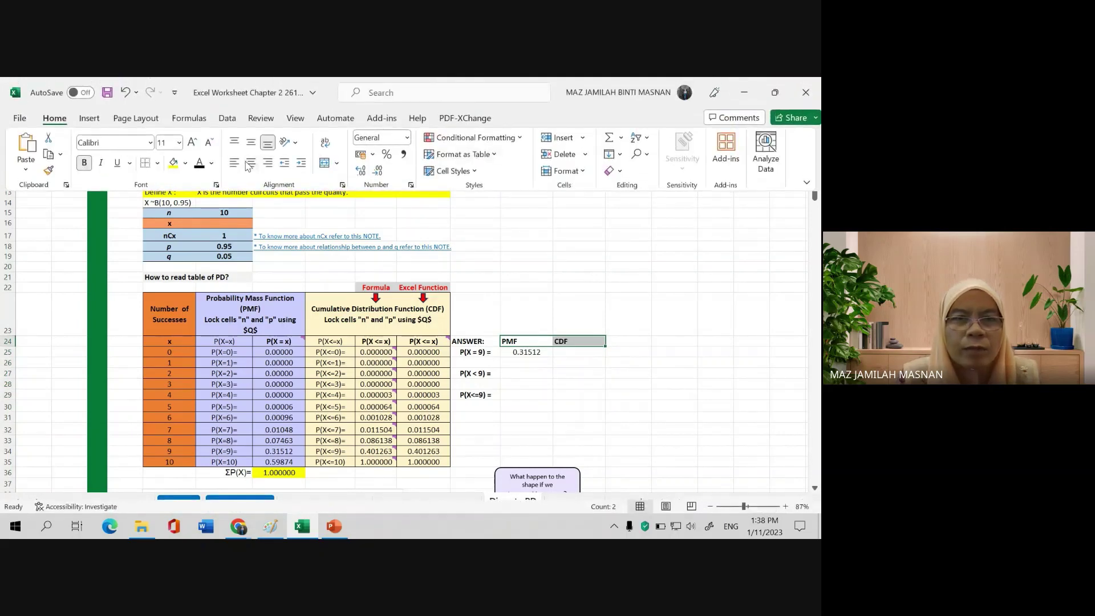
{"action": "left_click", "coordinate": [251, 164]}
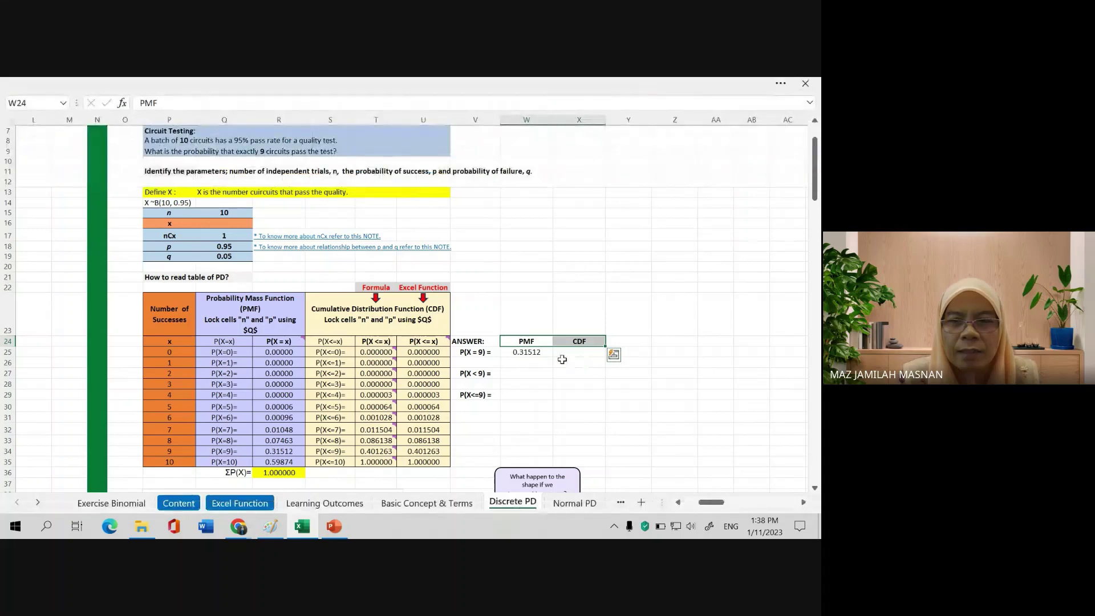
{"action": "left_click", "coordinate": [579, 361]}
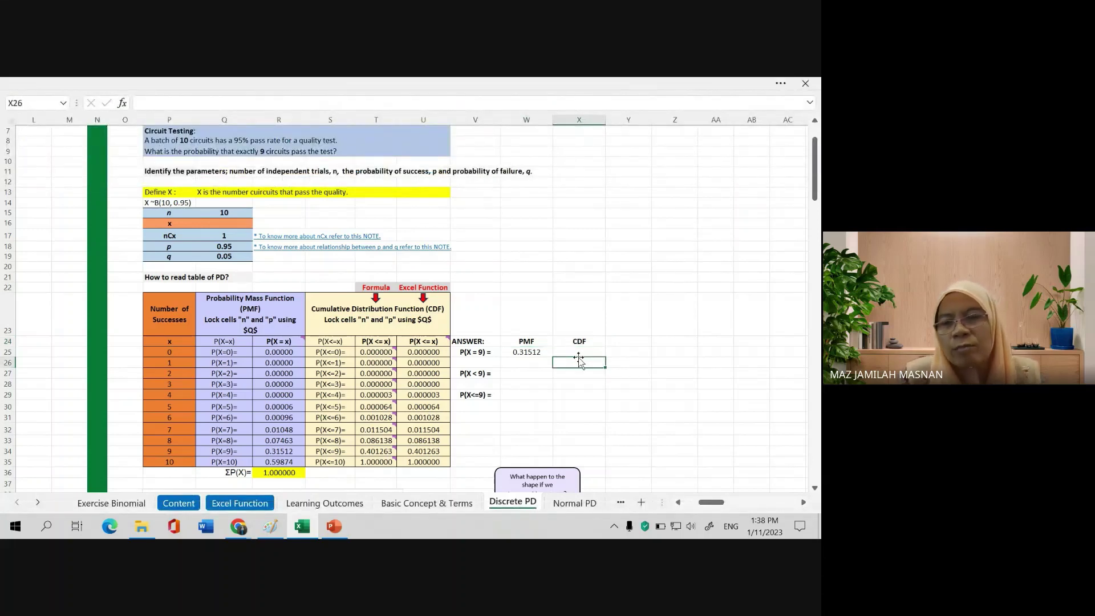
- Compute the CDF-based P(X = 9) in X25 as =U34-U33, giving 0.315125
{"action": "left_click", "coordinate": [581, 352]}
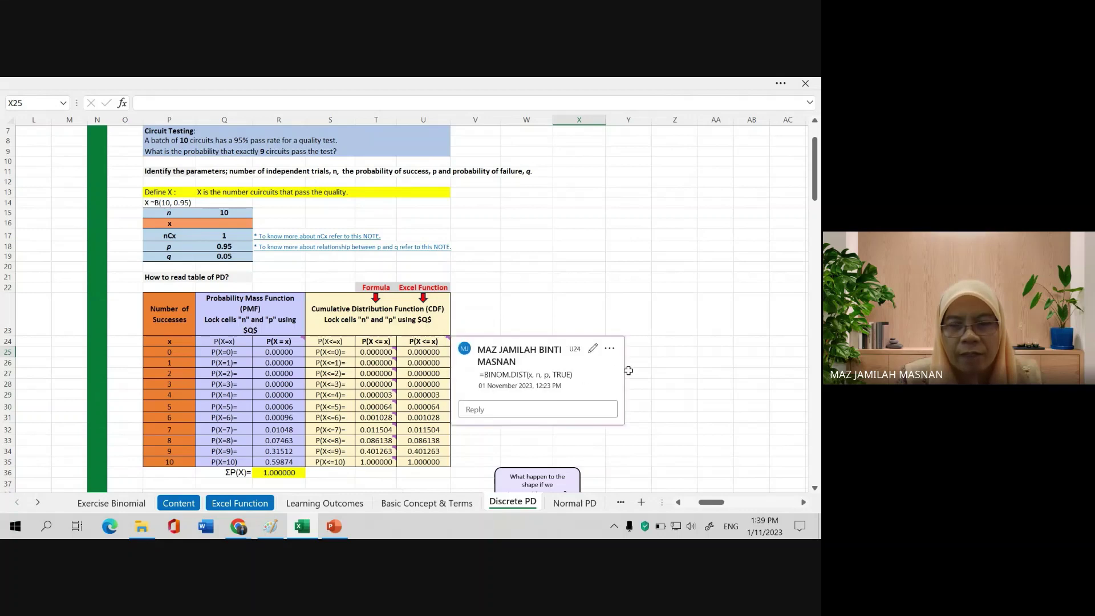
{"action": "left_click", "coordinate": [679, 352]}
{"action": "left_click", "coordinate": [581, 352]}
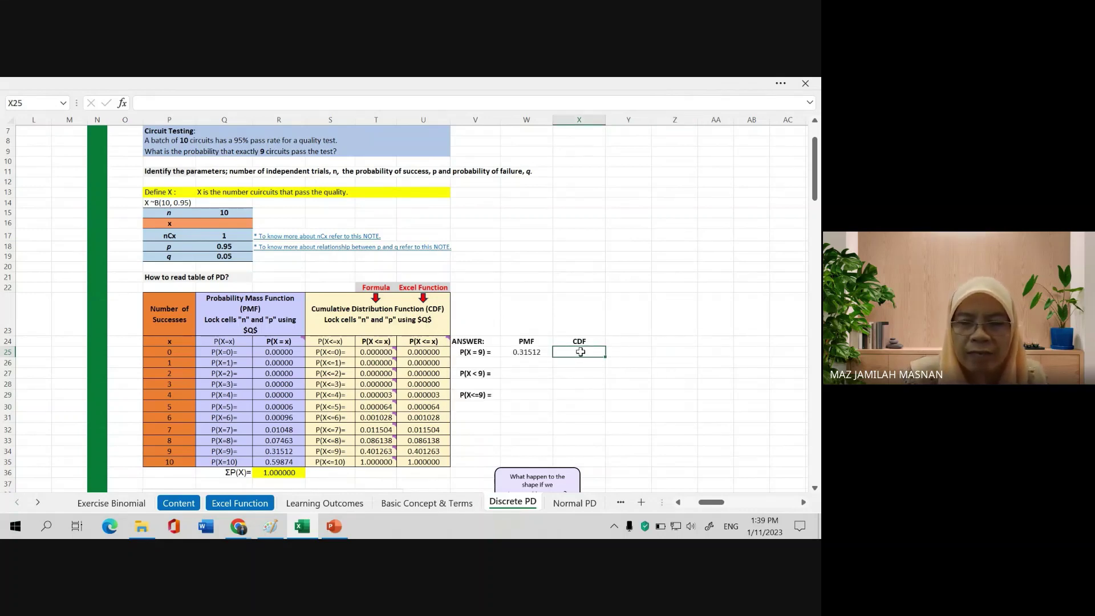
{"action": "type", "text": "="}
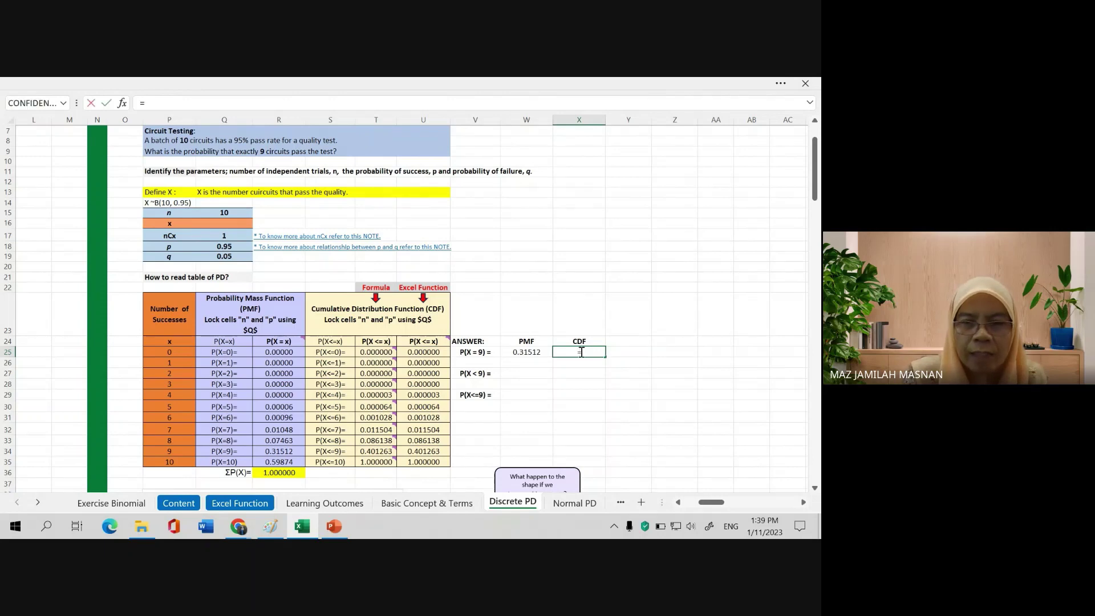
{"action": "left_click", "coordinate": [427, 452]}
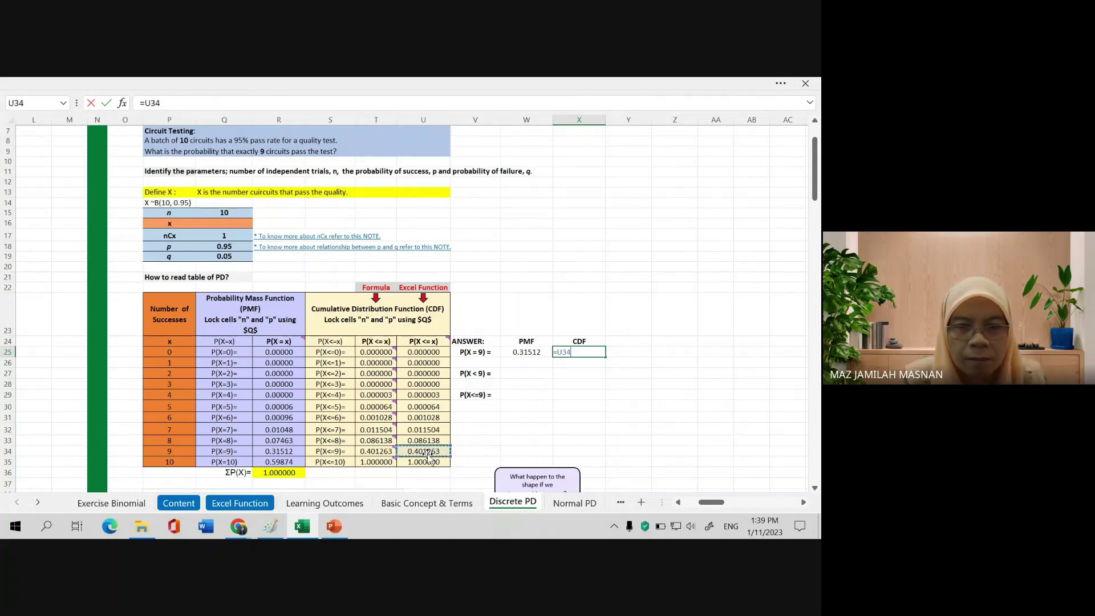
{"action": "type", "text": "-"}
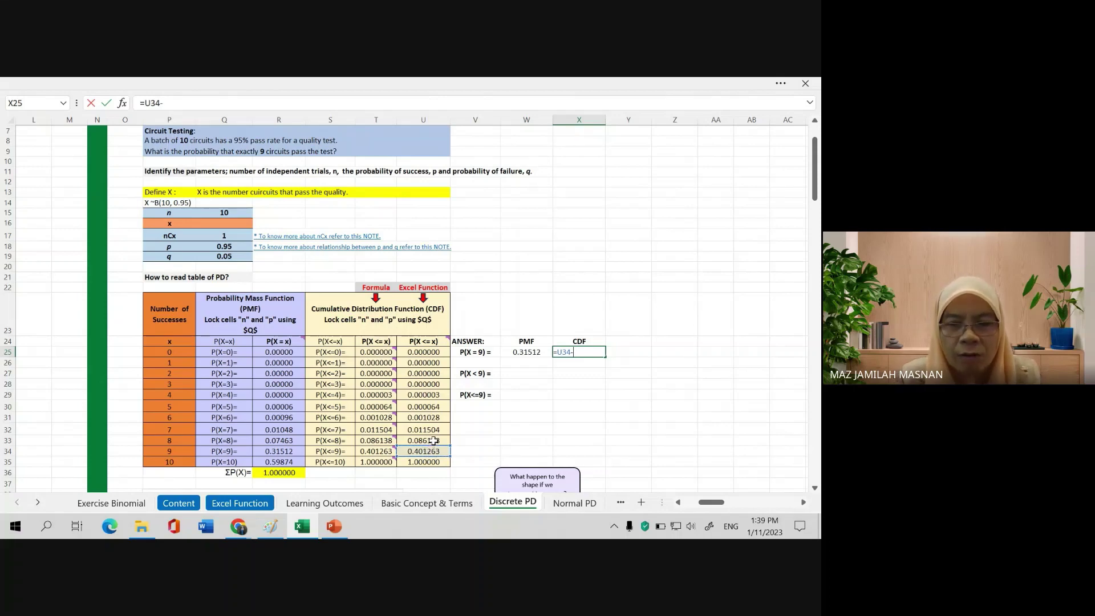
{"action": "left_click", "coordinate": [433, 440]}
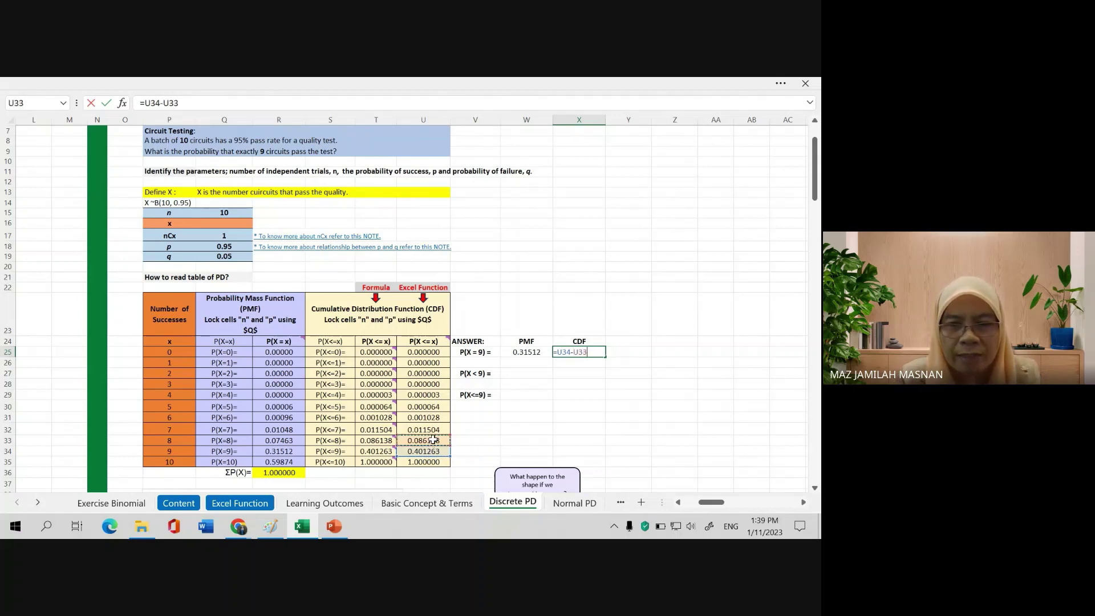
{"action": "key", "text": "Return"}
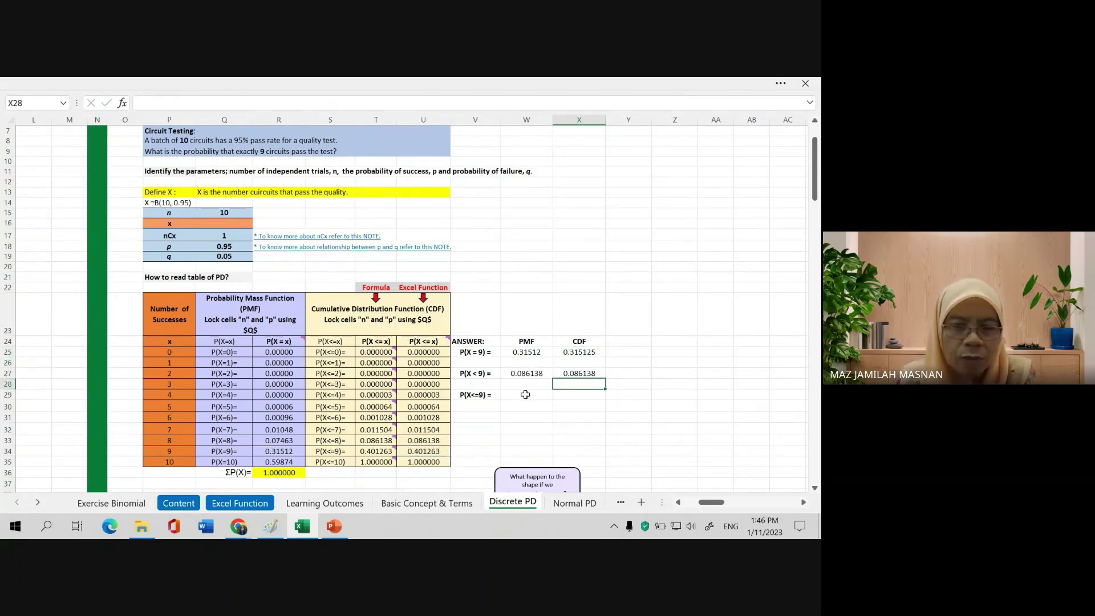
- Link P(X <= 9) in W29 and X29 to T34 and U34, both showing 0.401263
{"action": "left_click", "coordinate": [525, 394]}
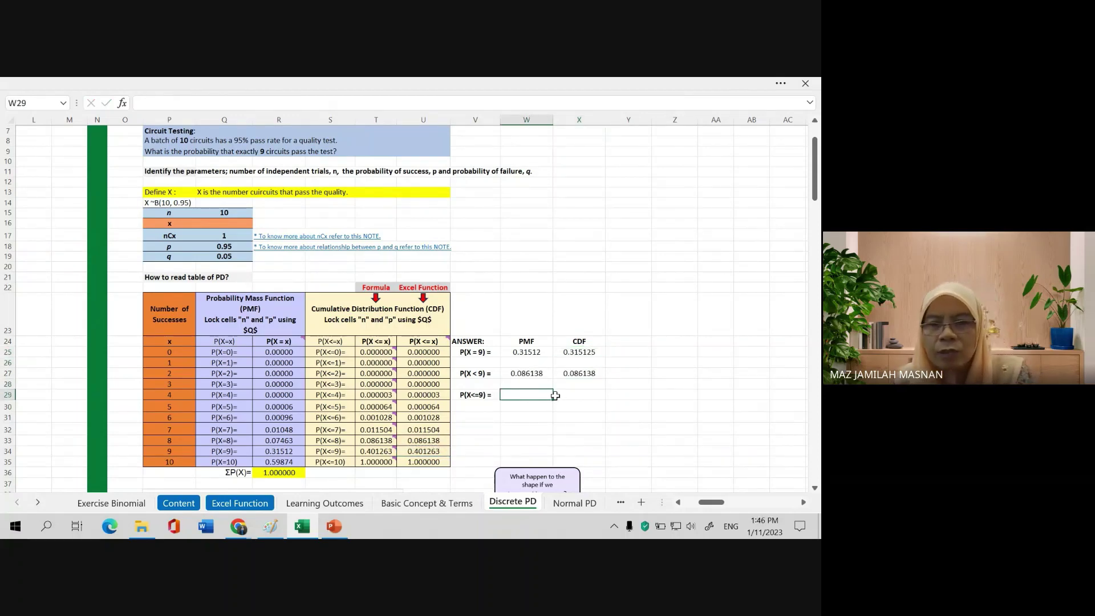
{"action": "type", "text": "="}
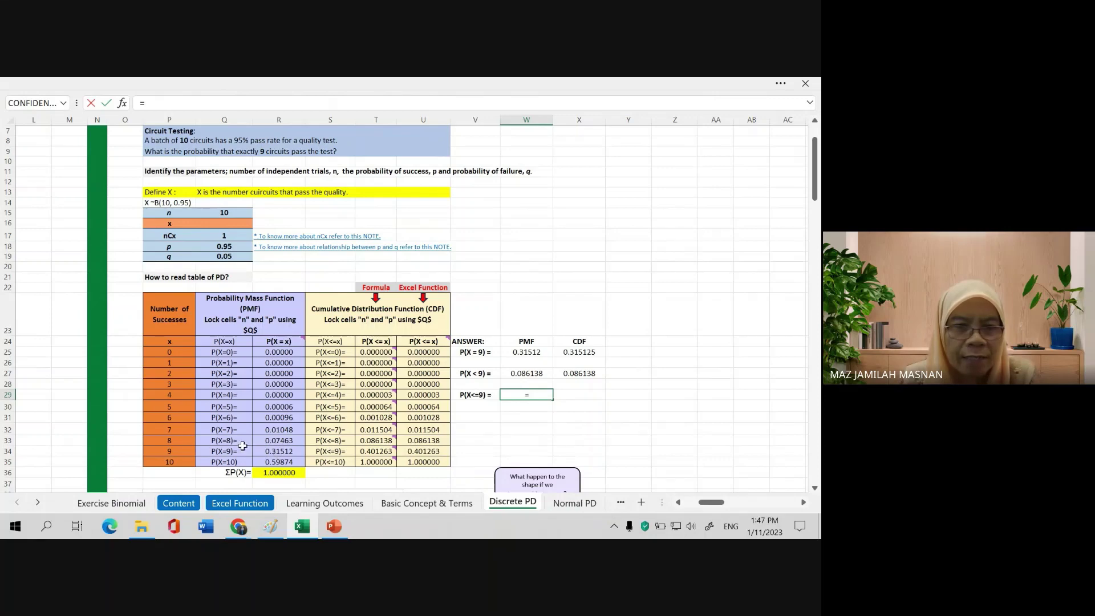
{"action": "left_click", "coordinate": [375, 453]}
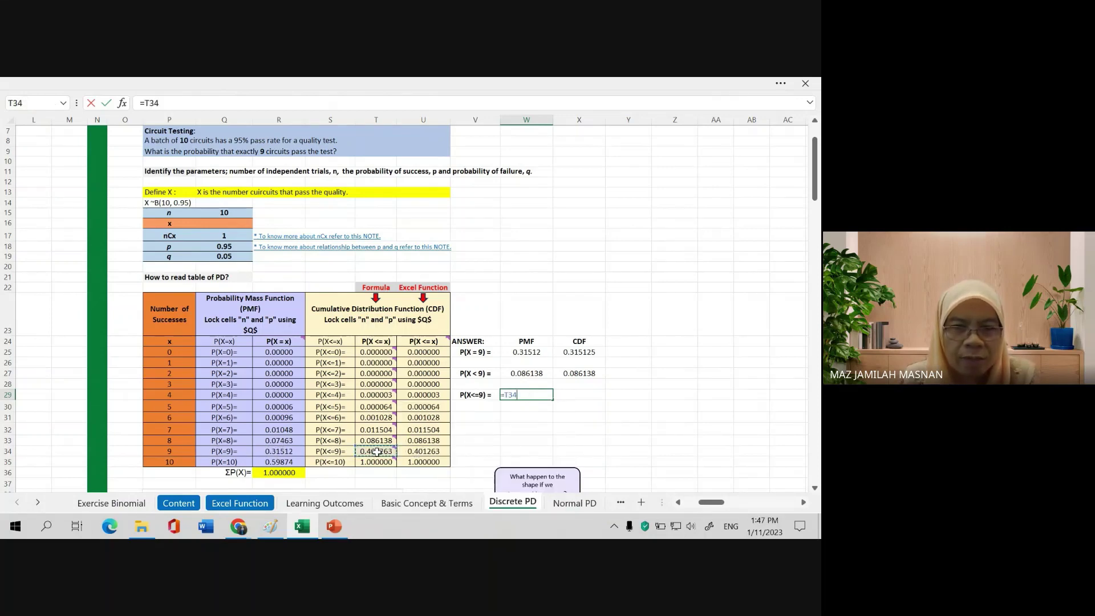
{"action": "key", "text": "Return"}
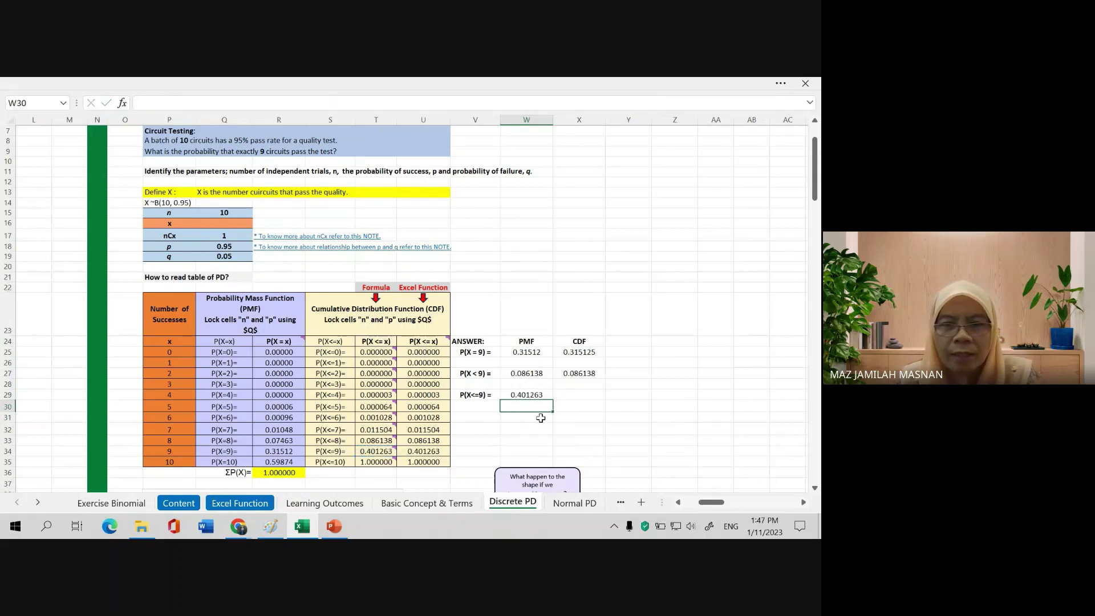
{"action": "left_click", "coordinate": [576, 396]}
{"action": "type", "text": "="}
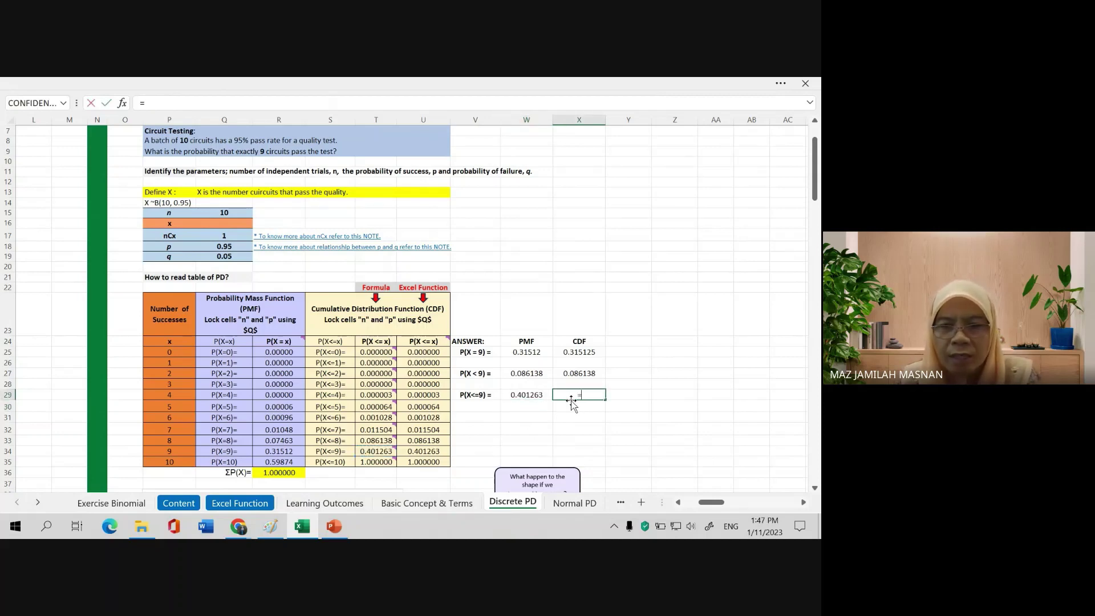
{"action": "left_click", "coordinate": [431, 452]}
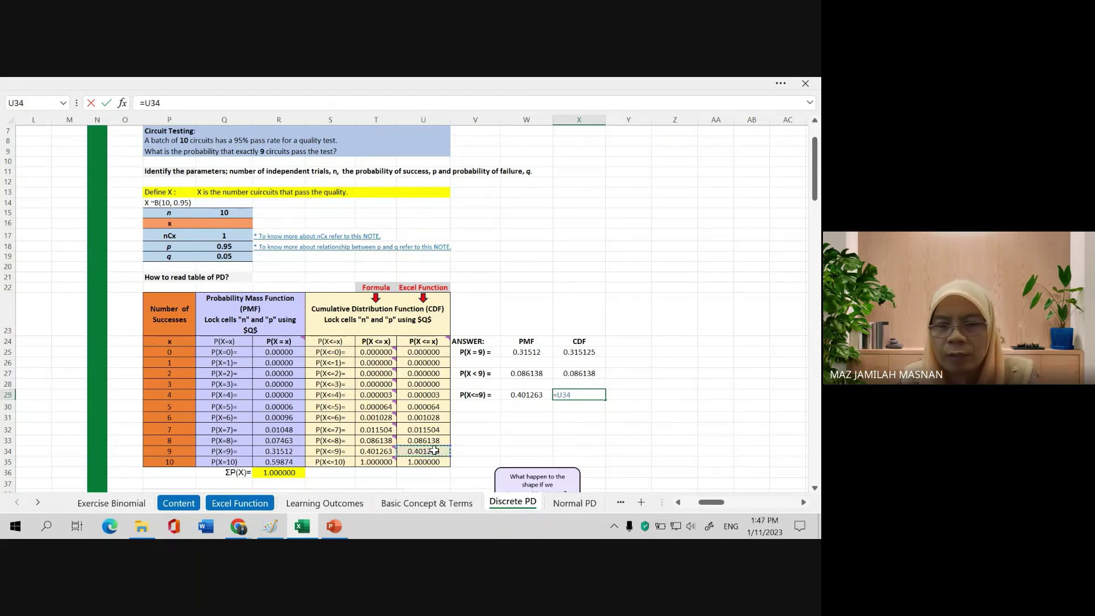
{"action": "key", "text": "Return"}
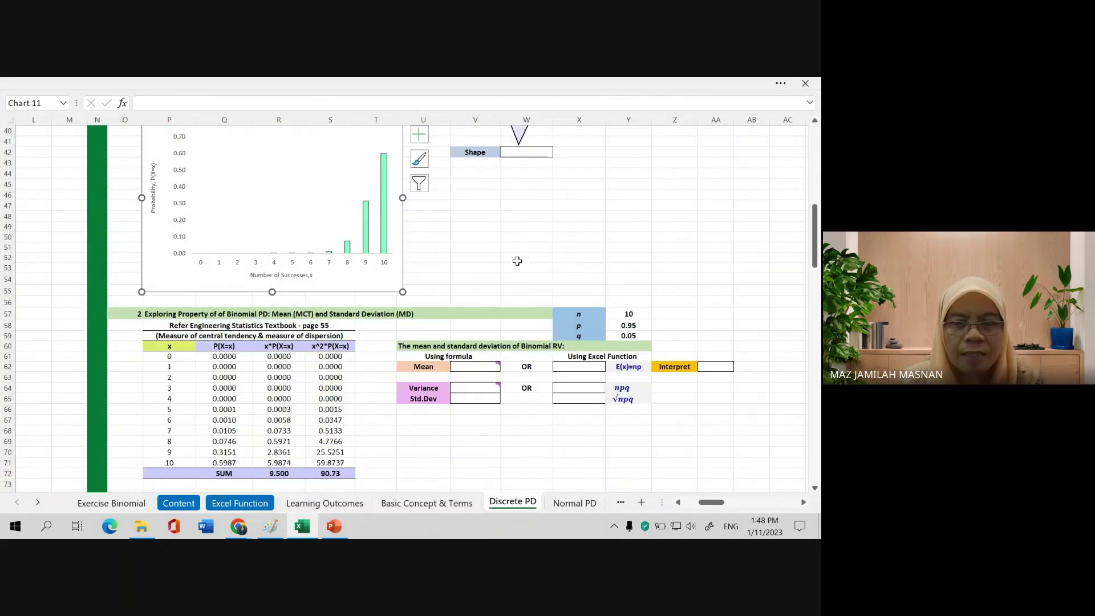
{"action": "scroll", "coordinate": [517, 260], "scroll_direction": "down", "scroll_amount": 4}
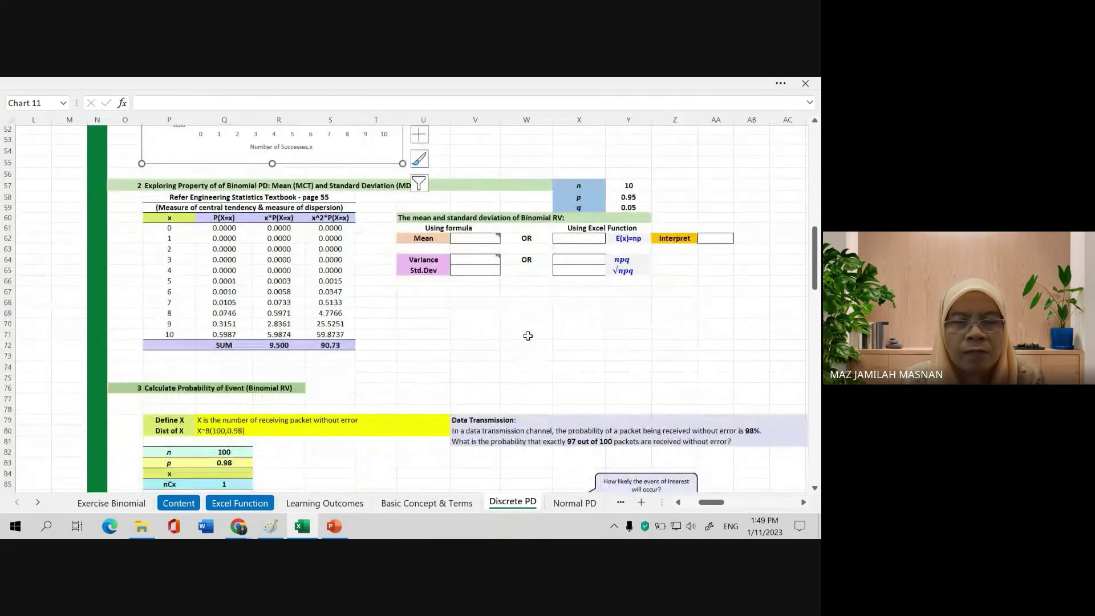
{"action": "left_click", "coordinate": [470, 322]}
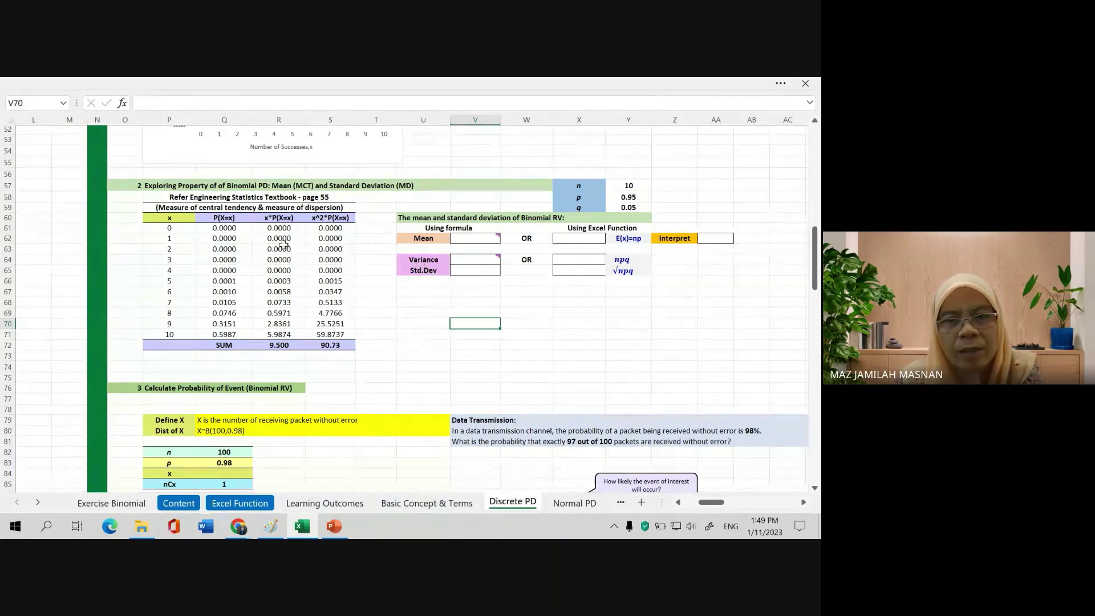
{"action": "left_click_drag", "start_coordinate": [156, 219], "coordinate": [335, 342]}
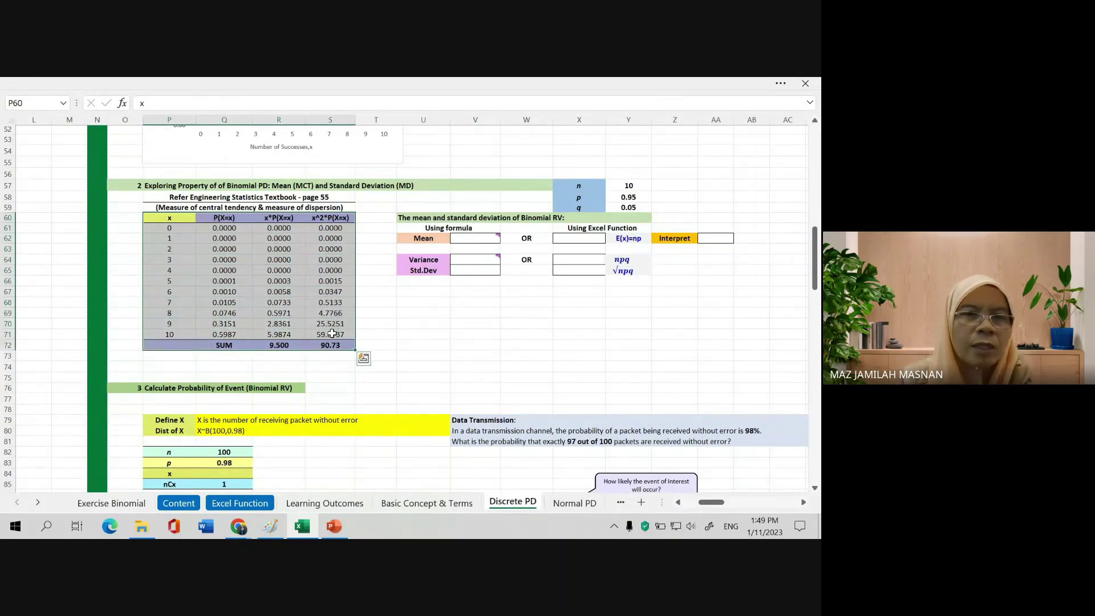
{"action": "left_click", "coordinate": [169, 219]}
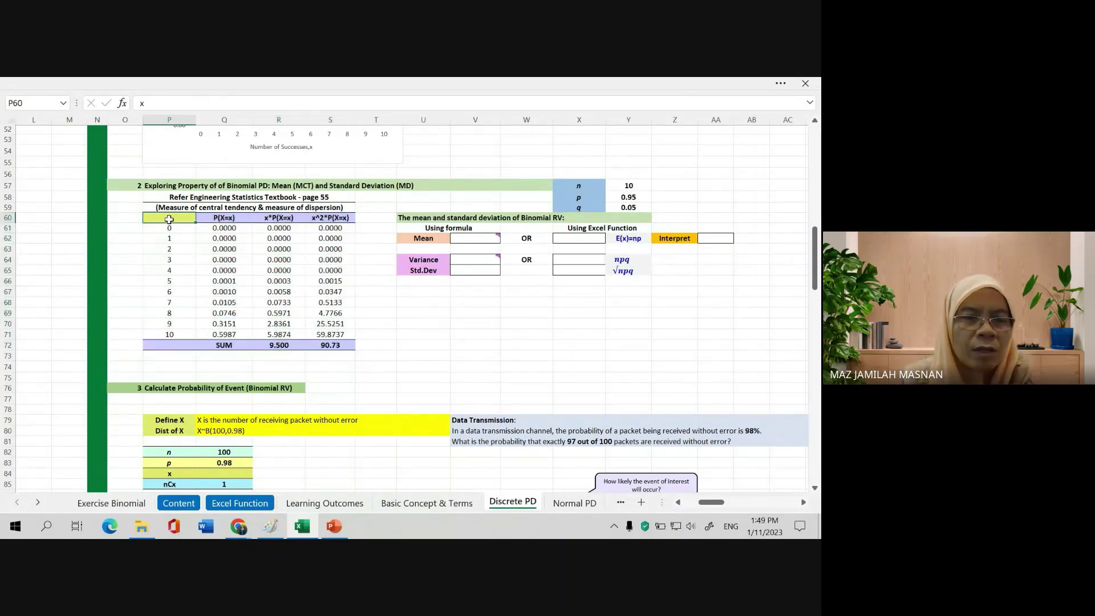
{"action": "left_click_drag", "start_coordinate": [173, 216], "coordinate": [174, 336]}
{"action": "left_click_drag", "start_coordinate": [228, 218], "coordinate": [229, 346]}
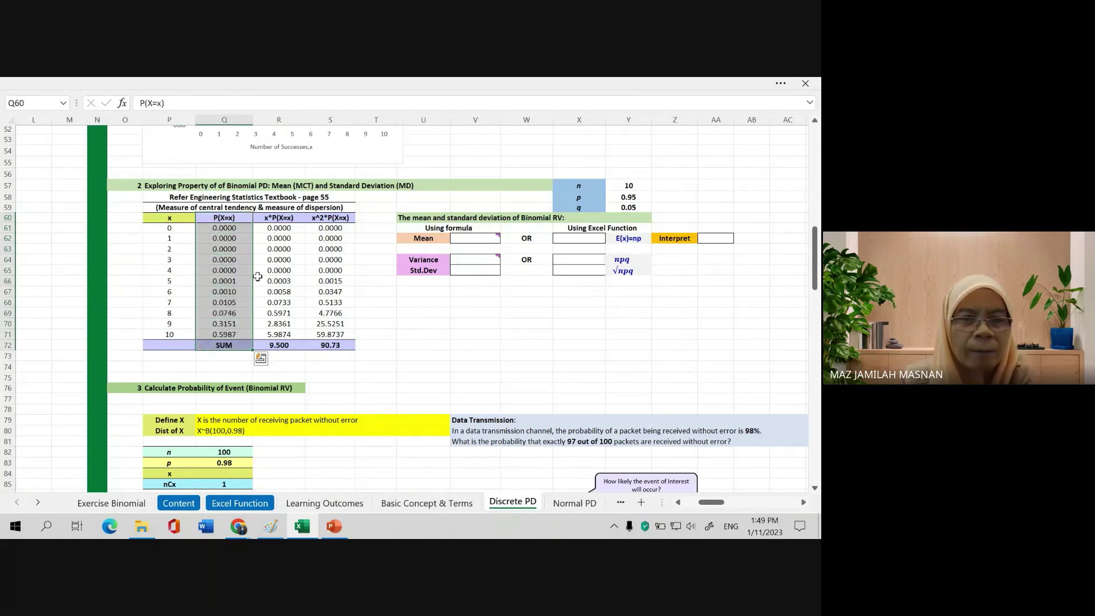
{"action": "left_click_drag", "start_coordinate": [287, 218], "coordinate": [281, 336]}
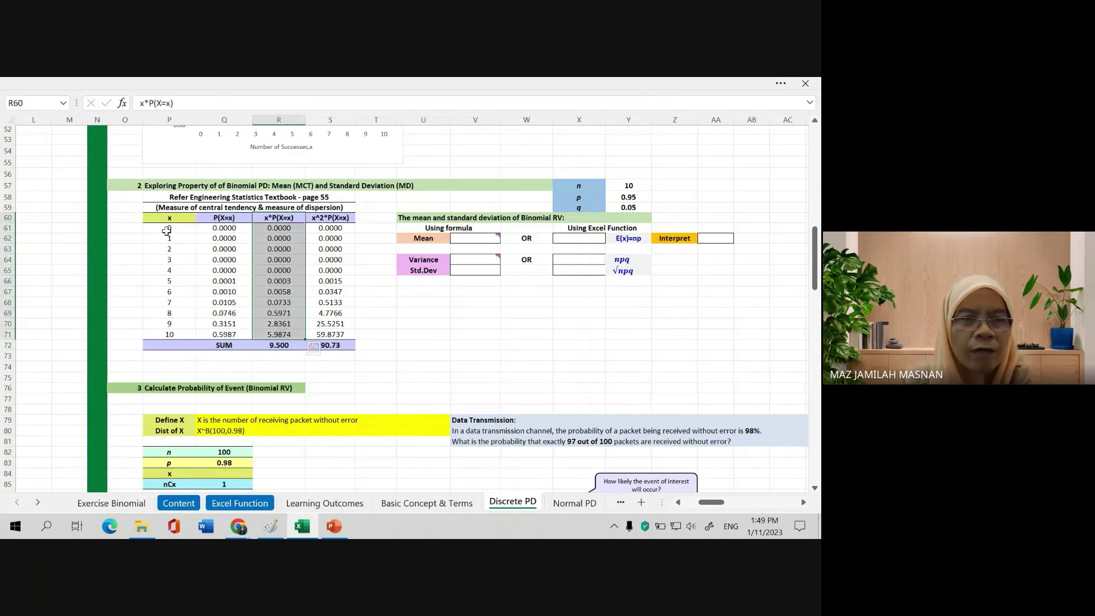
{"action": "left_click", "coordinate": [223, 228]}
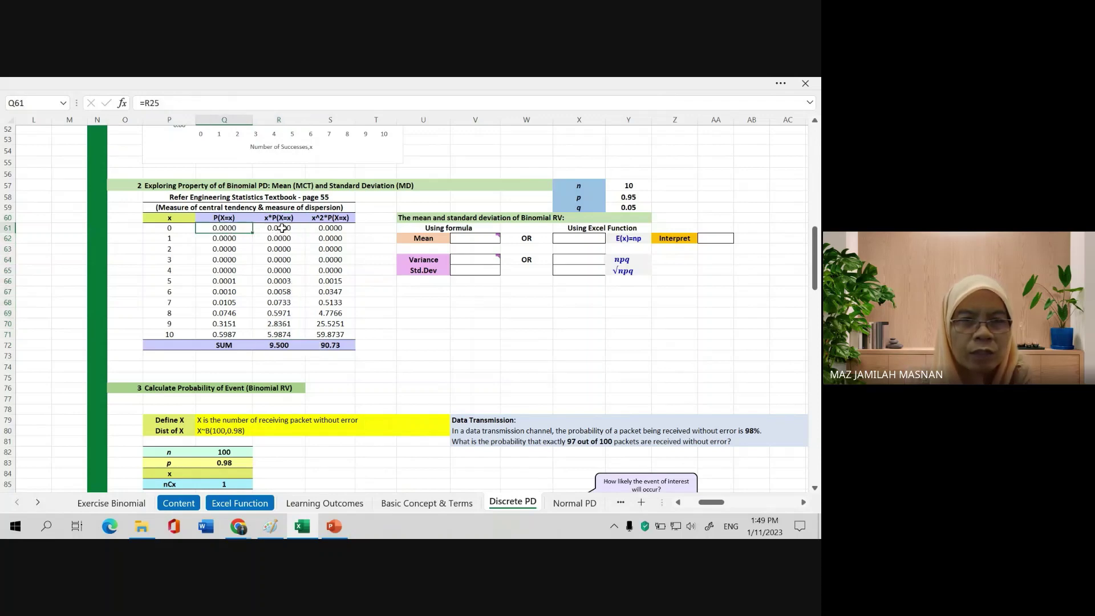
{"action": "left_click", "coordinate": [282, 228]}
{"action": "left_click_drag", "start_coordinate": [331, 213], "coordinate": [331, 345]}
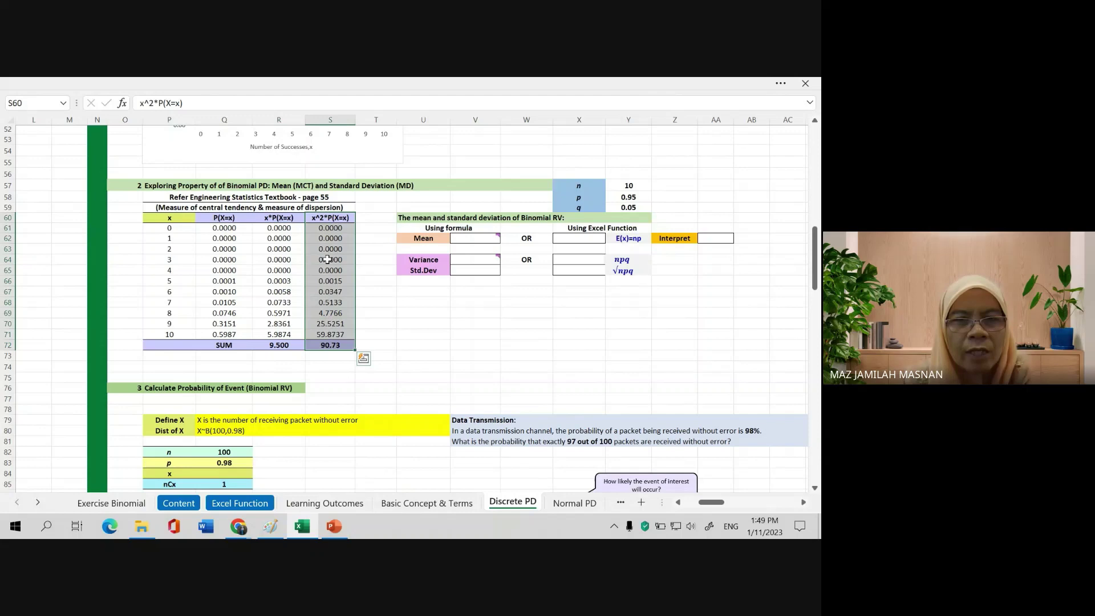
{"action": "left_click", "coordinate": [327, 228]}
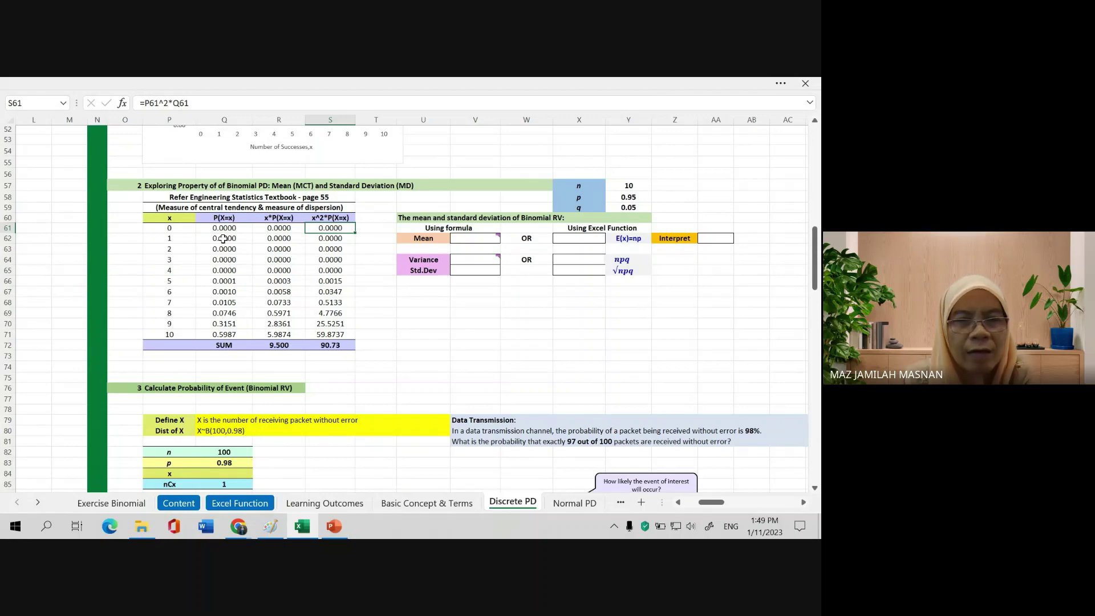
{"action": "left_click_drag", "start_coordinate": [341, 217], "coordinate": [330, 334]}
{"action": "left_click", "coordinate": [456, 312]}
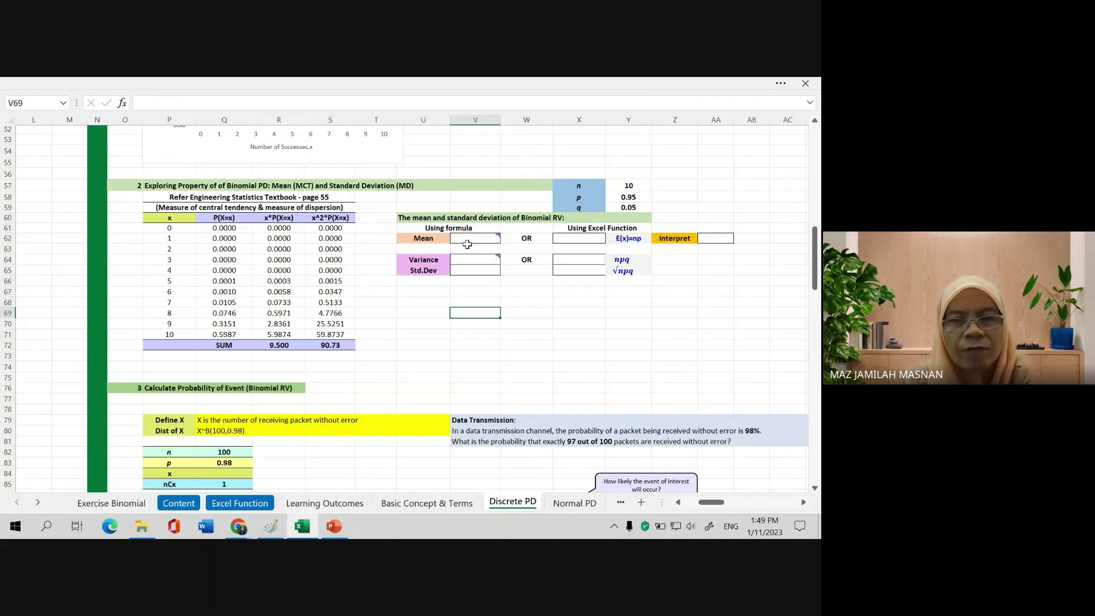
{"action": "mouse_move", "coordinate": [469, 241]}
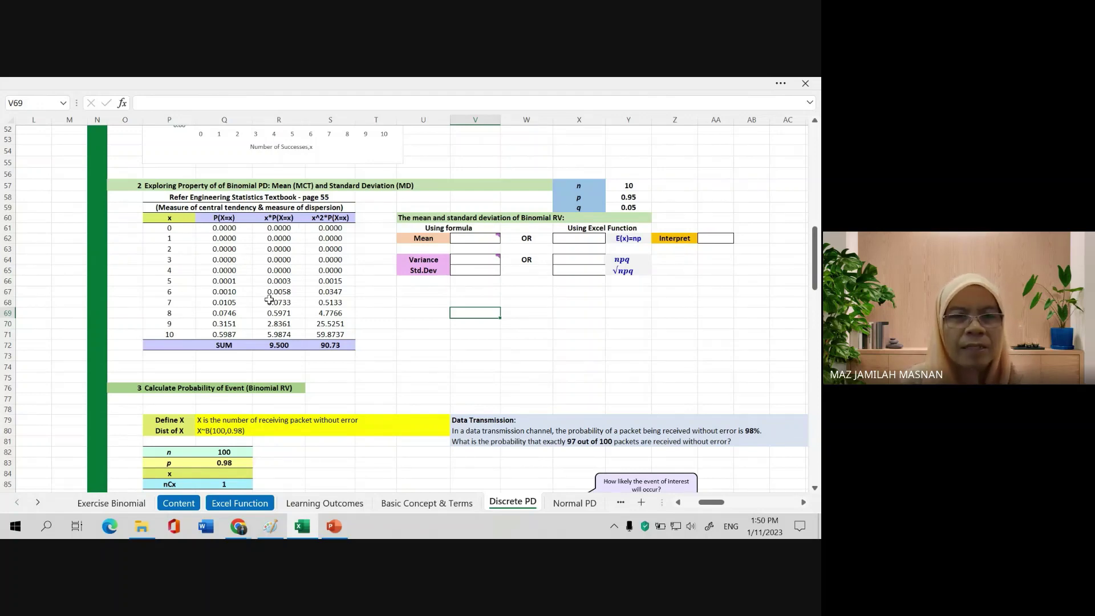
{"action": "scroll", "coordinate": [278, 337], "scroll_direction": "up", "scroll_amount": 1}
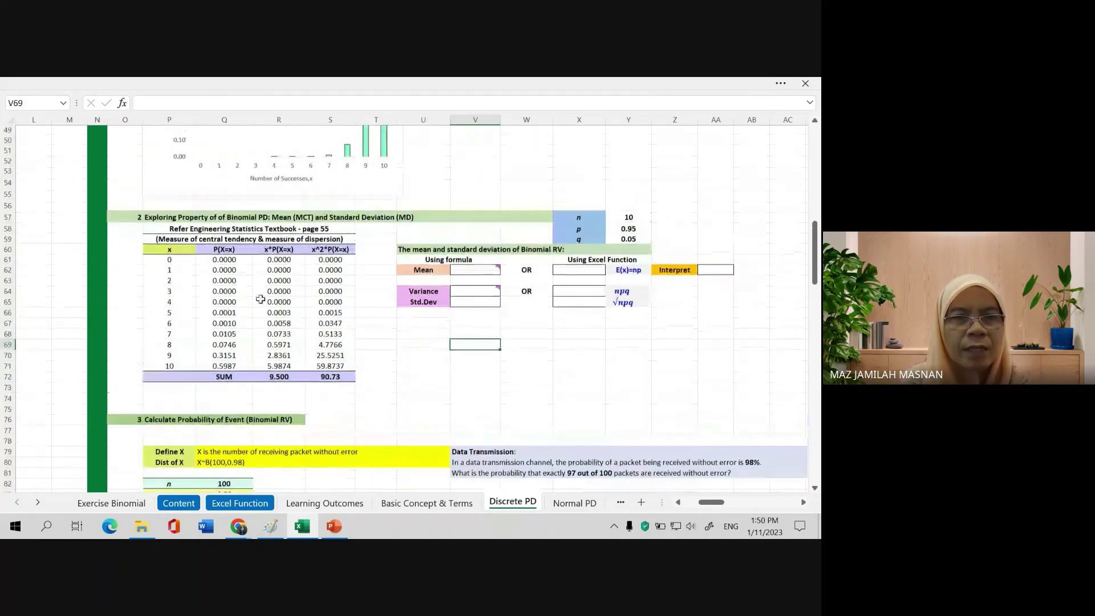
- Clear the P(X=x) values in Q61:Q71
{"action": "left_click", "coordinate": [231, 260]}
{"action": "left_click_drag", "start_coordinate": [232, 259], "coordinate": [235, 362]}
{"action": "key", "text": "Delete"}
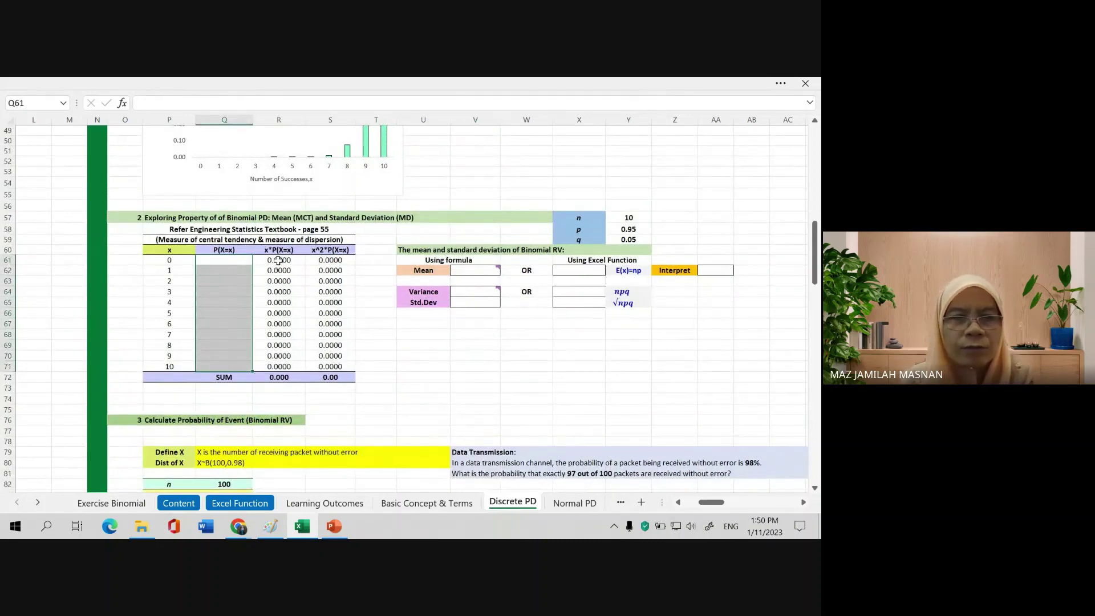
{"action": "left_click_drag", "start_coordinate": [279, 261], "coordinate": [279, 372]}
{"action": "left_click", "coordinate": [225, 260]}
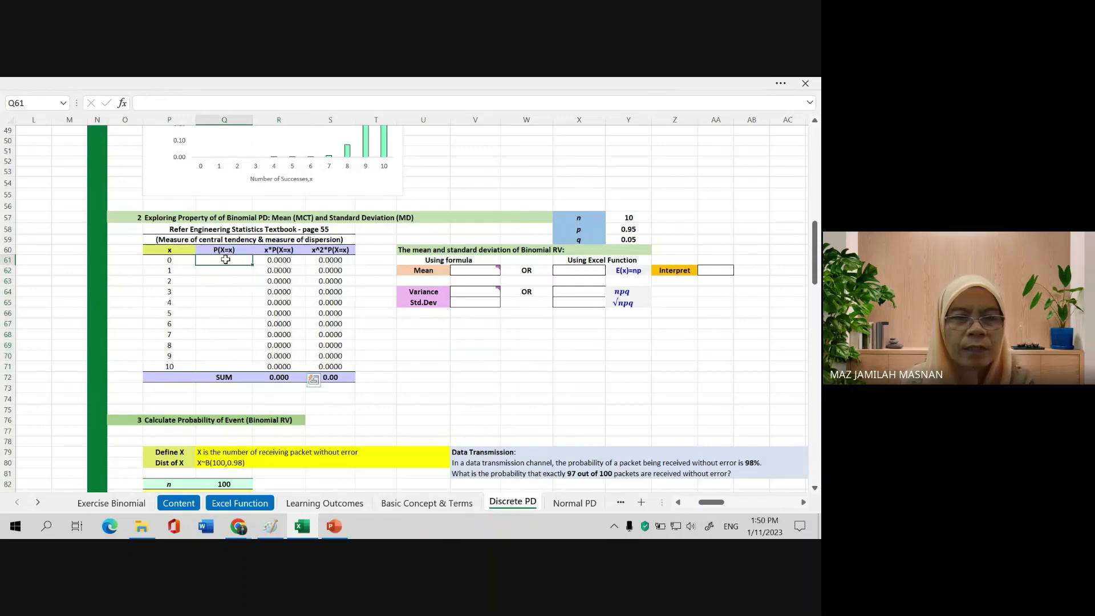
- Review the BINOM.DIST probability formulas in R25 and R26
{"action": "scroll", "coordinate": [273, 220], "scroll_direction": "up", "scroll_amount": 4}
{"action": "scroll", "coordinate": [273, 220], "scroll_direction": "up", "scroll_amount": 5}
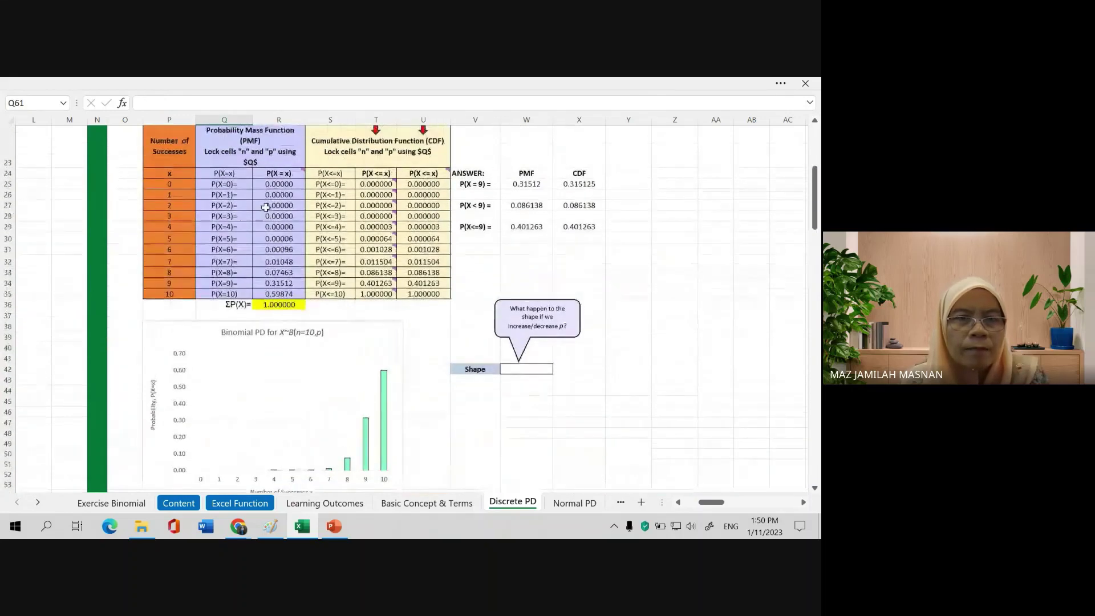
{"action": "left_click", "coordinate": [274, 194]}
{"action": "key", "text": "Down"}
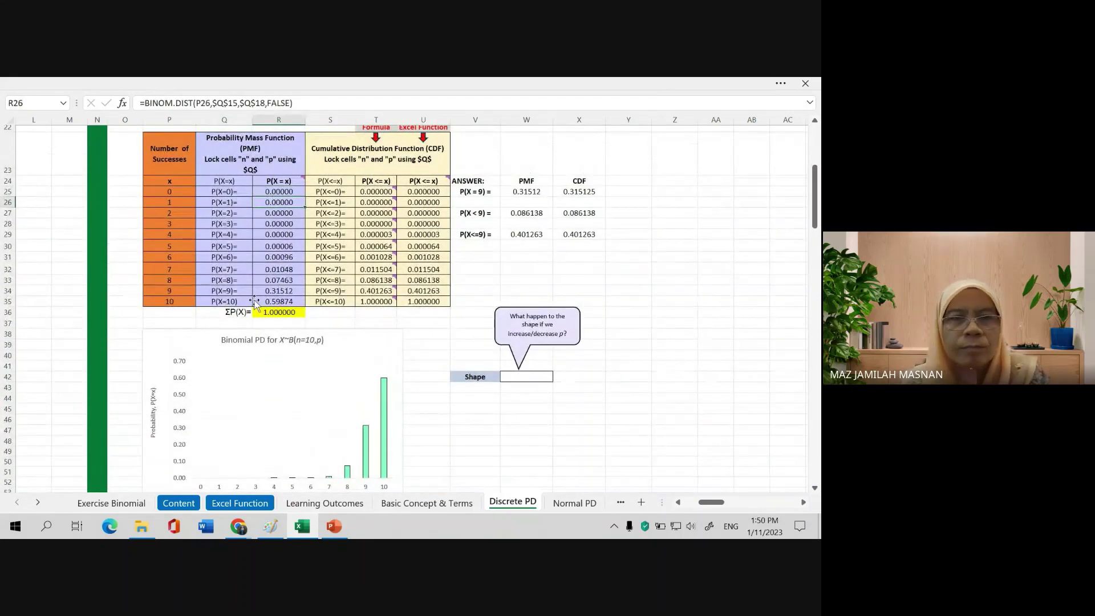
{"action": "scroll", "coordinate": [254, 308], "scroll_direction": "down", "scroll_amount": 2}
{"action": "scroll", "coordinate": [256, 308], "scroll_direction": "up", "scroll_amount": 2}
{"action": "scroll", "coordinate": [255, 308], "scroll_direction": "down", "scroll_amount": 5}
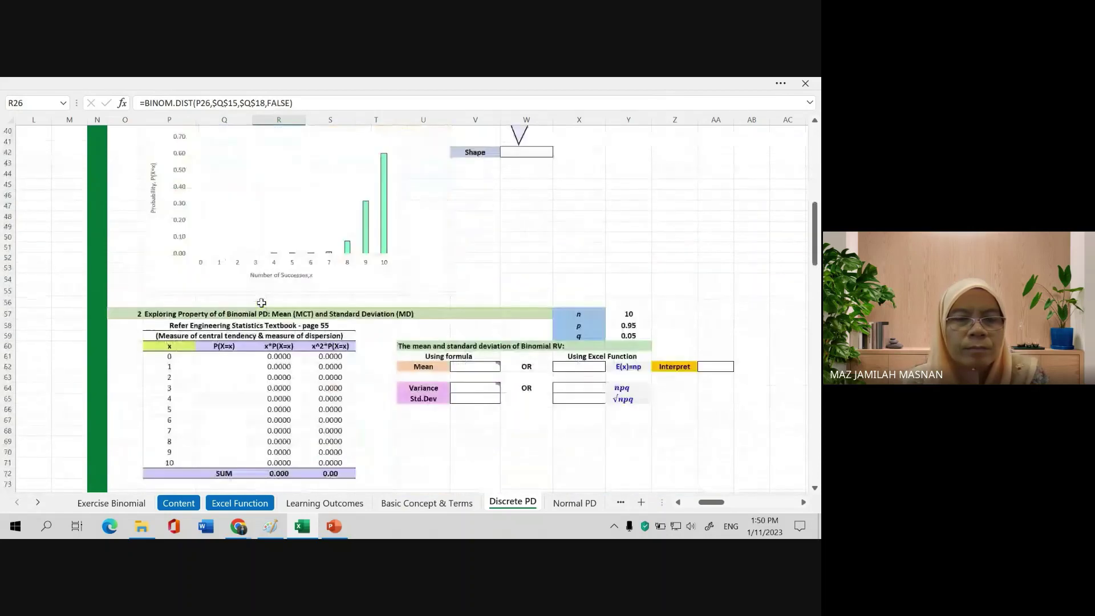
{"action": "scroll", "coordinate": [235, 352], "scroll_direction": "up", "scroll_amount": 1}
- Link Q61 to the P(X=0) probability in R25 and fill it down to Q71
{"action": "left_click", "coordinate": [237, 387]}
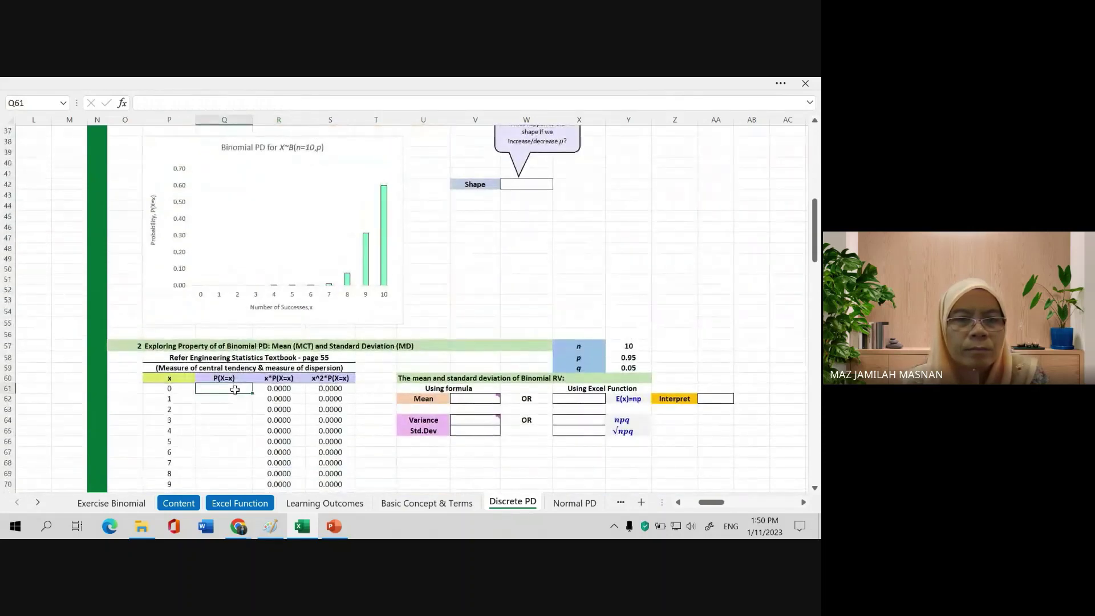
{"action": "scroll", "coordinate": [262, 331], "scroll_direction": "up", "scroll_amount": 4}
{"action": "scroll", "coordinate": [275, 262], "scroll_direction": "up", "scroll_amount": 5}
{"action": "scroll", "coordinate": [262, 357], "scroll_direction": "down", "scroll_amount": 8}
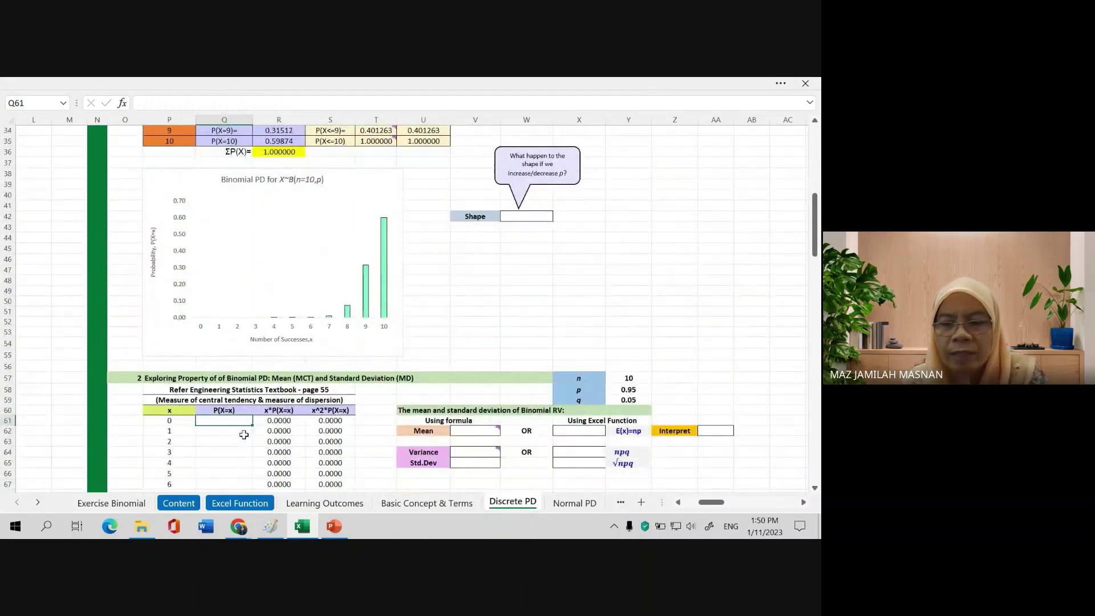
{"action": "type", "text": "="}
{"action": "scroll", "coordinate": [281, 276], "scroll_direction": "up", "scroll_amount": 4}
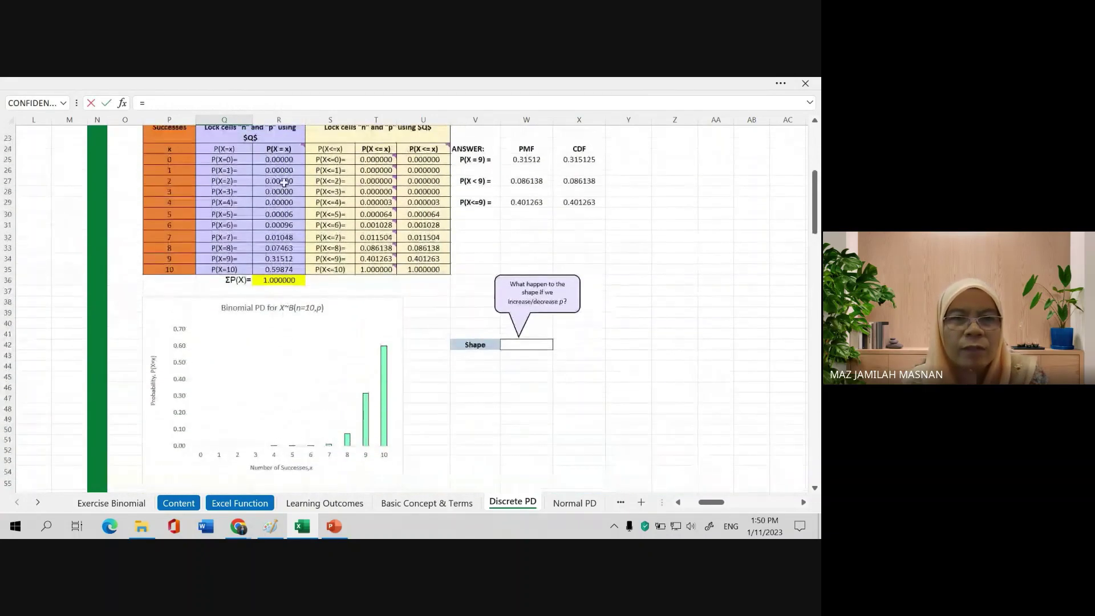
{"action": "left_click", "coordinate": [284, 161]}
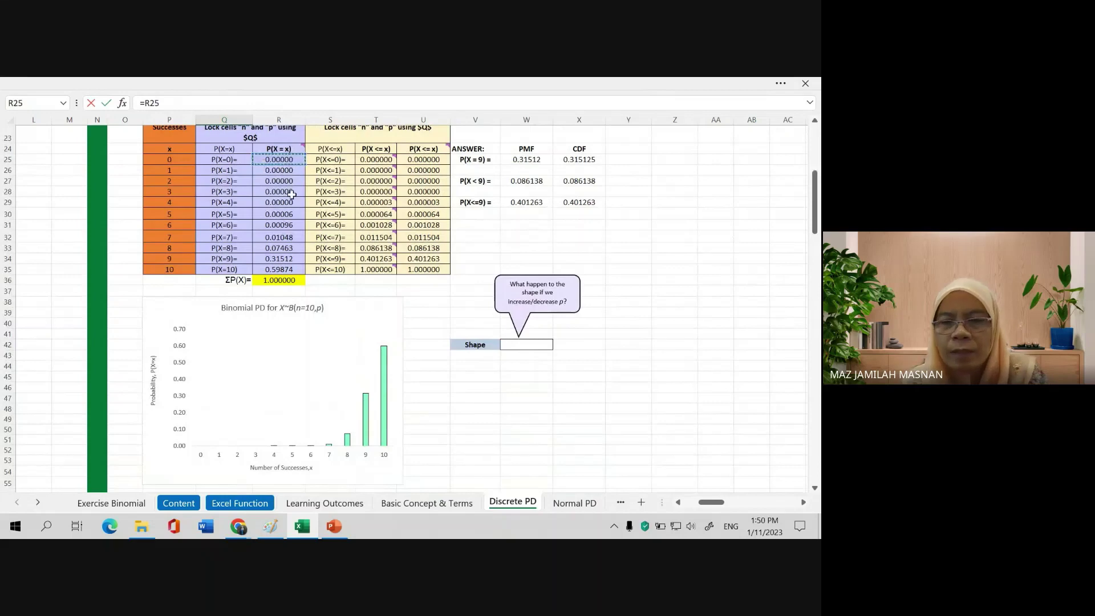
{"action": "key", "text": "Return"}
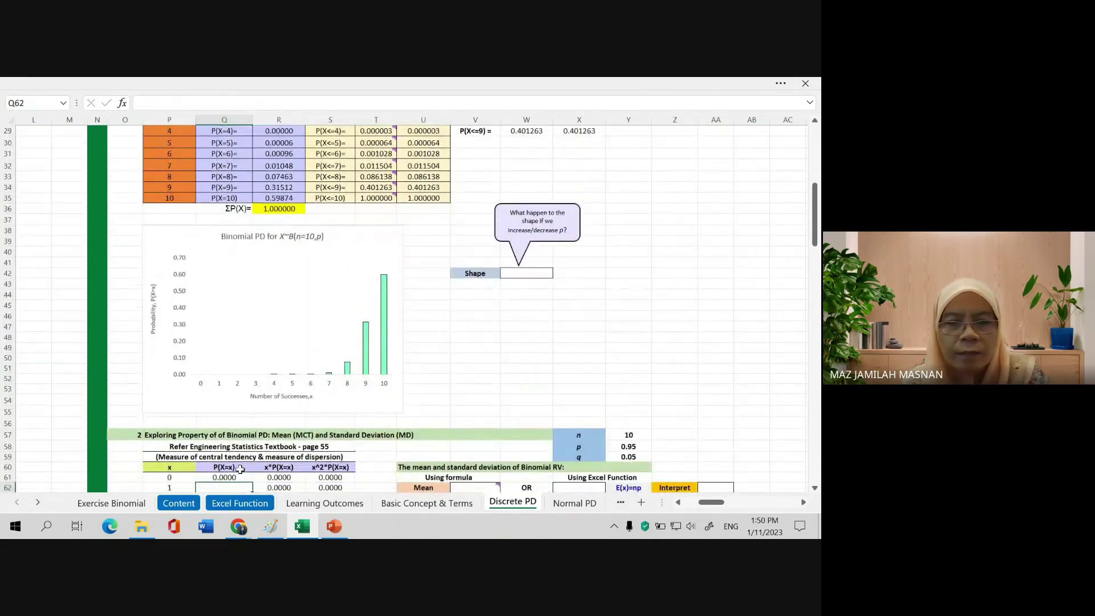
{"action": "left_click", "coordinate": [244, 479]}
{"action": "scroll", "coordinate": [279, 416], "scroll_direction": "down", "scroll_amount": 4}
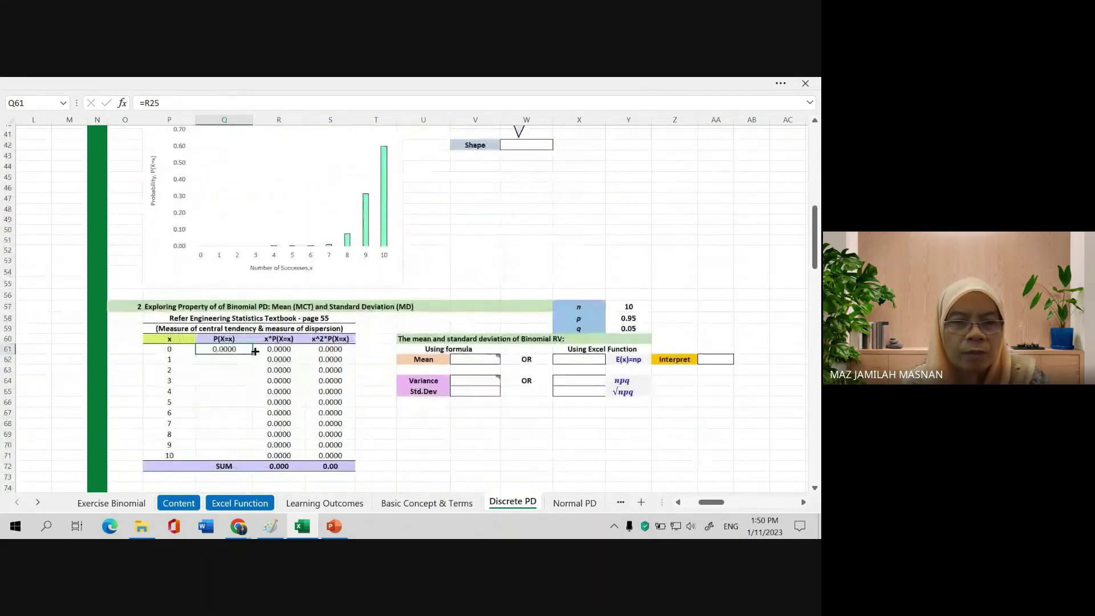
{"action": "left_click_drag", "start_coordinate": [251, 354], "coordinate": [243, 461]}
{"action": "scroll", "coordinate": [331, 291], "scroll_direction": "up", "scroll_amount": 6}
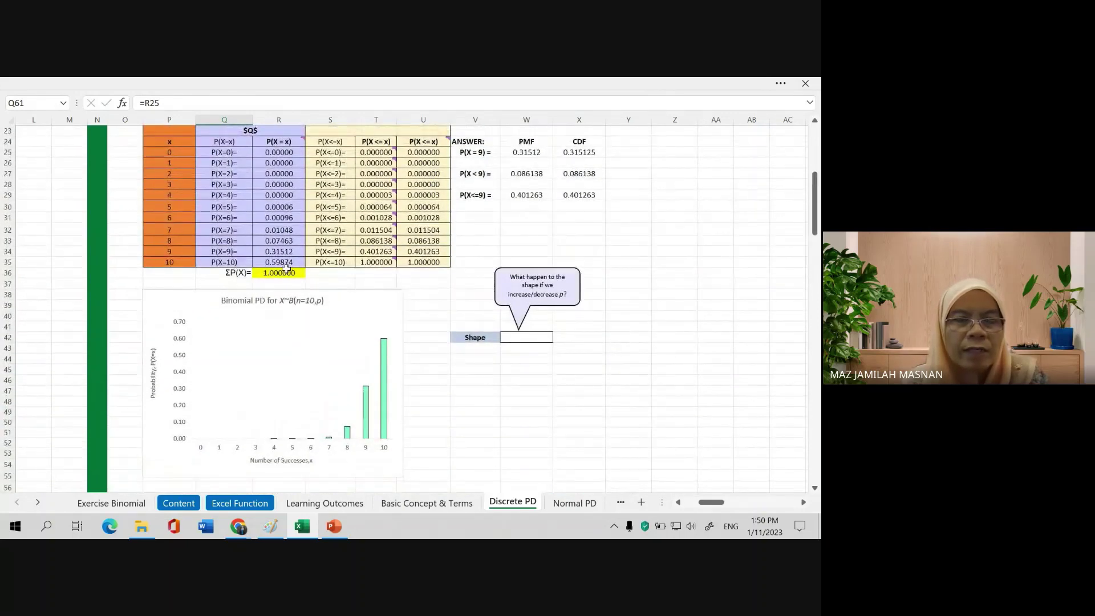
{"action": "scroll", "coordinate": [291, 267], "scroll_direction": "down", "scroll_amount": 6}
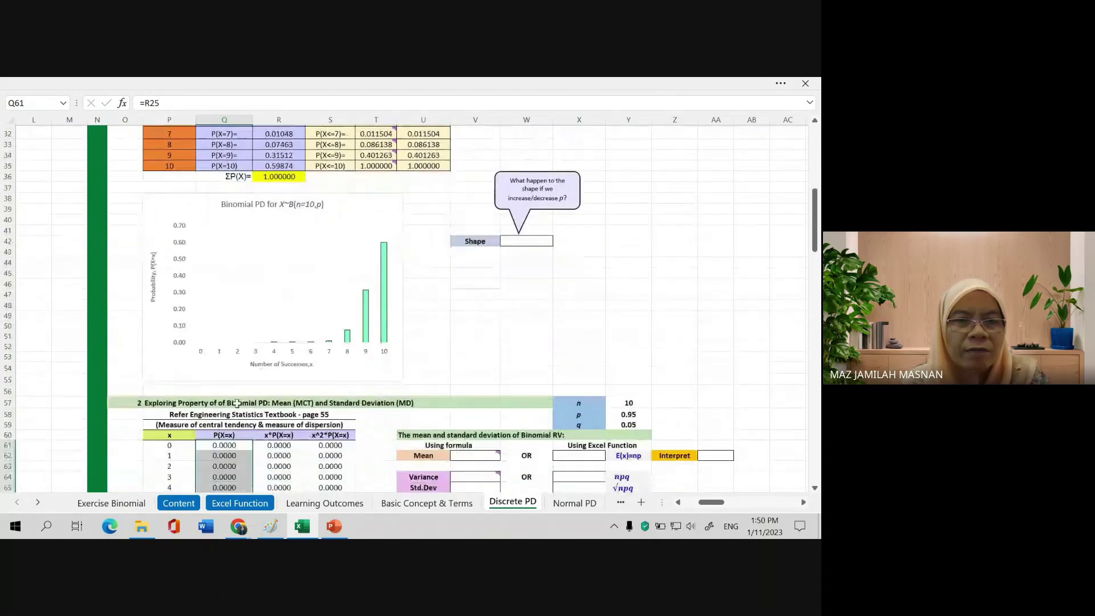
{"action": "left_click", "coordinate": [239, 452]}
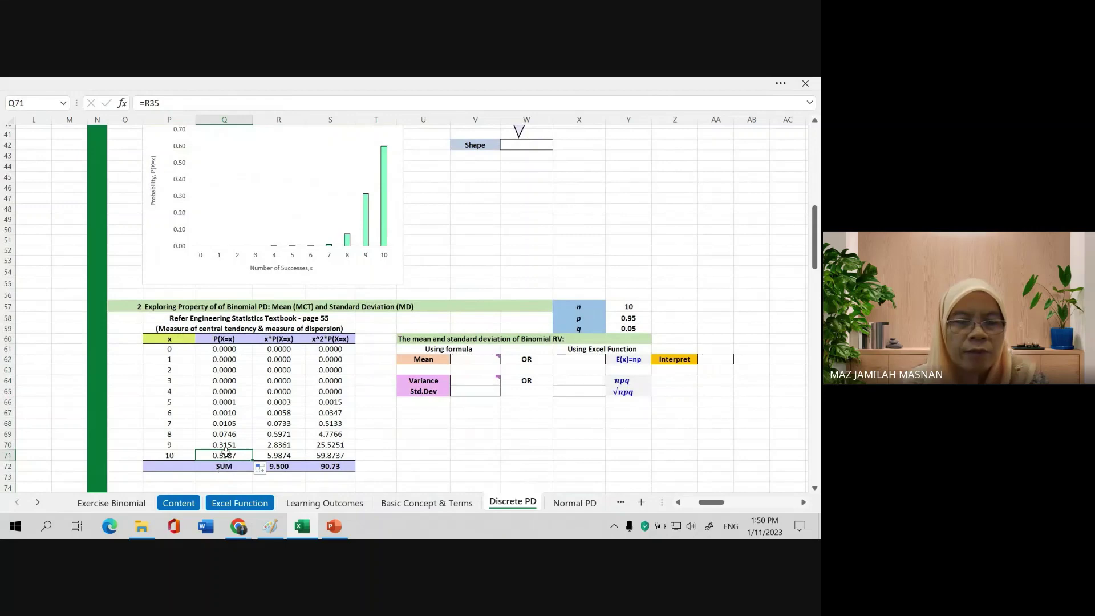
{"action": "left_click_drag", "start_coordinate": [276, 353], "coordinate": [323, 457]}
- Clear the product columns, then fill R61:R71 with =P61*Q61, summing to 9.500
{"action": "key", "text": "Delete"}
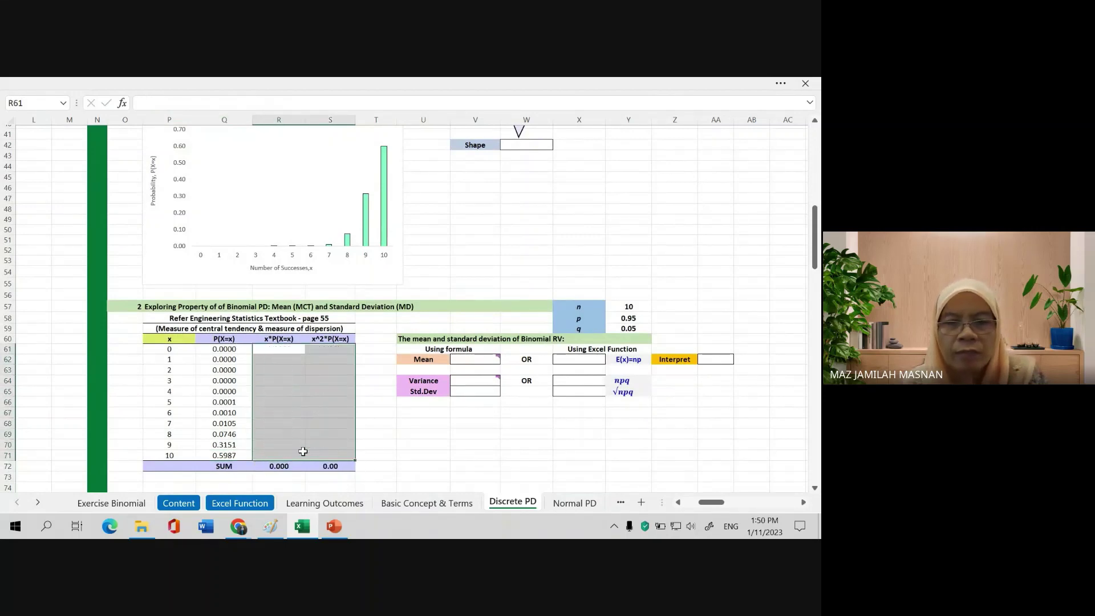
{"action": "left_click", "coordinate": [277, 350]}
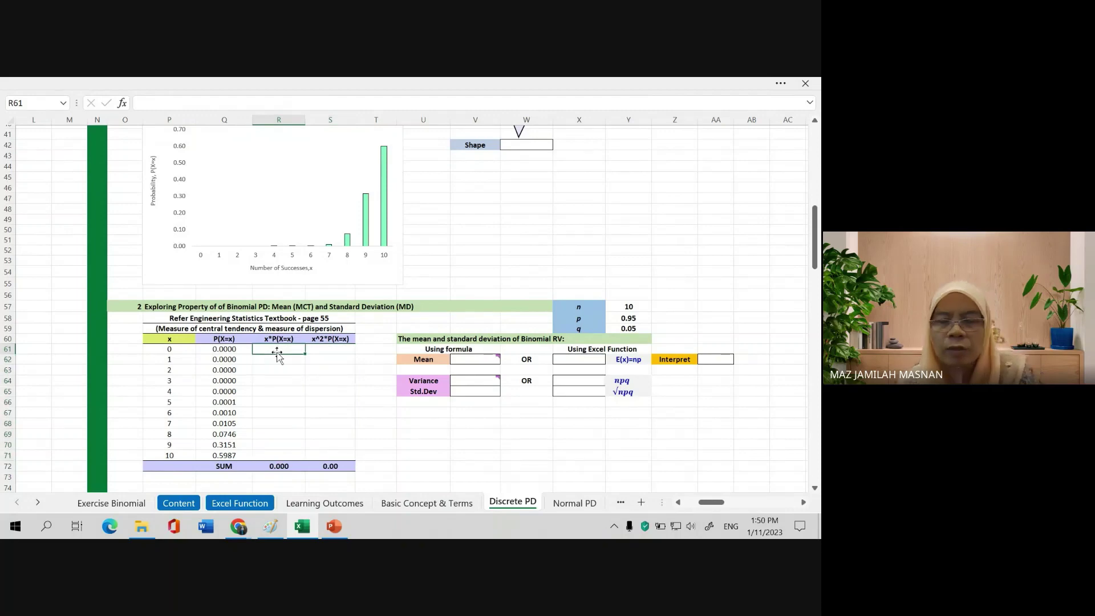
{"action": "type", "text": "="}
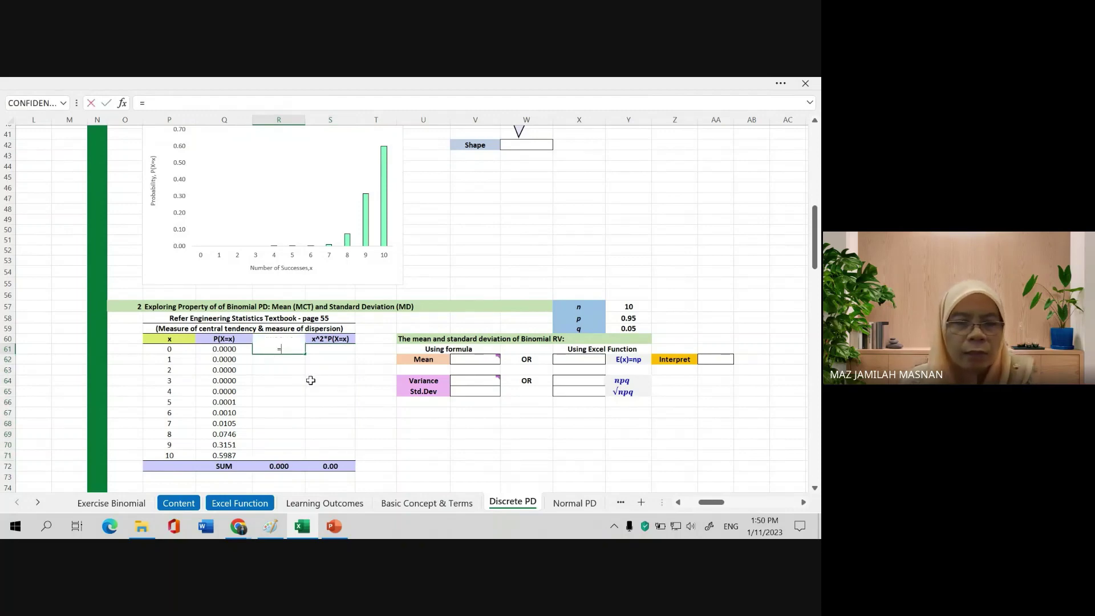
{"action": "left_click", "coordinate": [170, 348]}
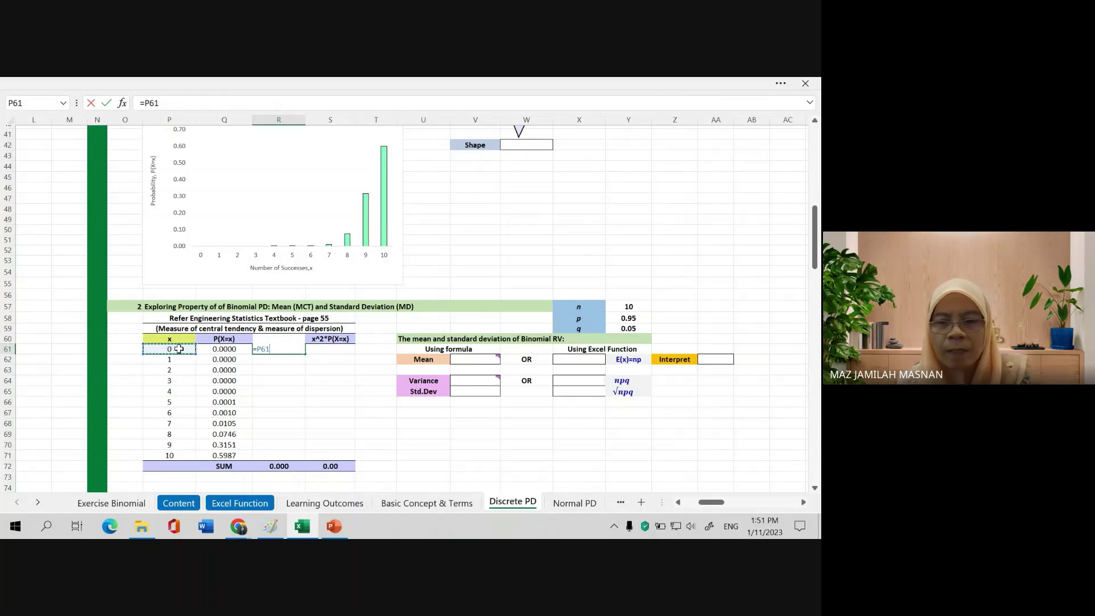
{"action": "type", "text": "*"}
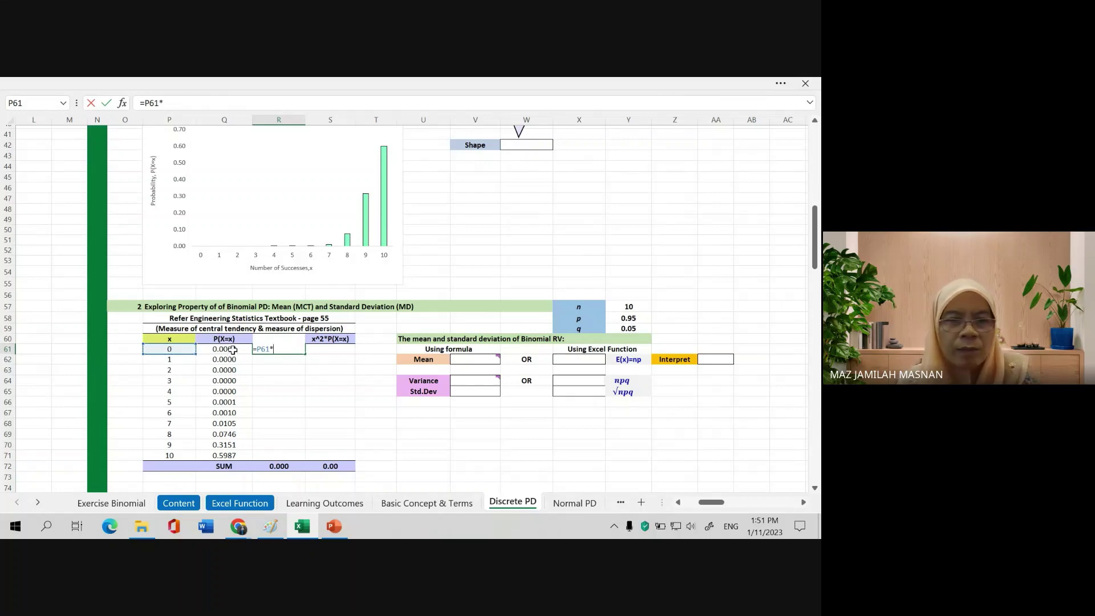
{"action": "left_click", "coordinate": [233, 350]}
{"action": "key", "text": "Return"}
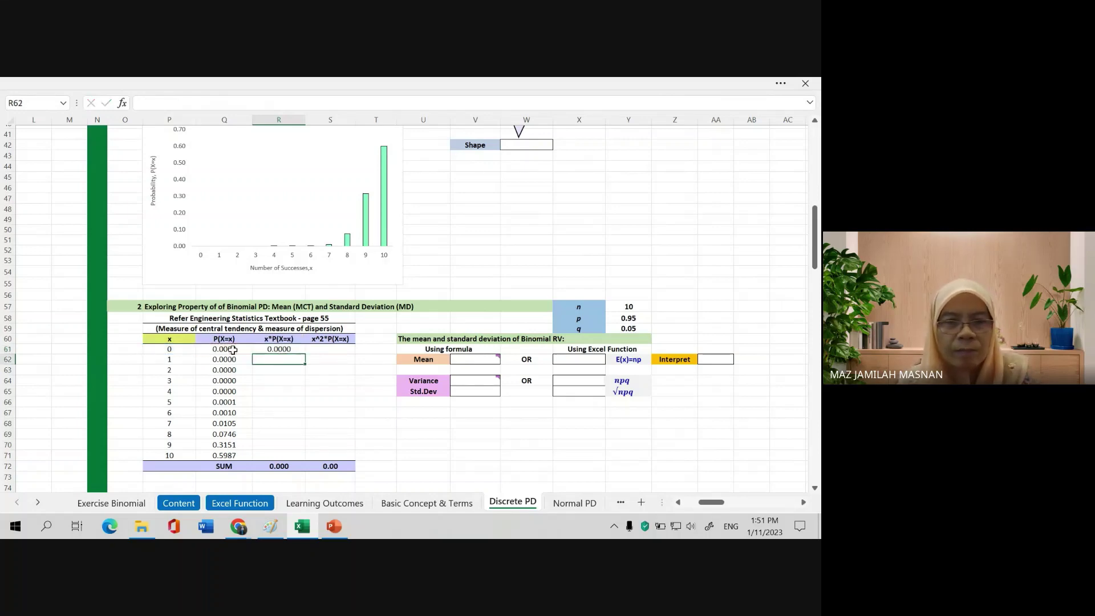
{"action": "left_click", "coordinate": [279, 347]}
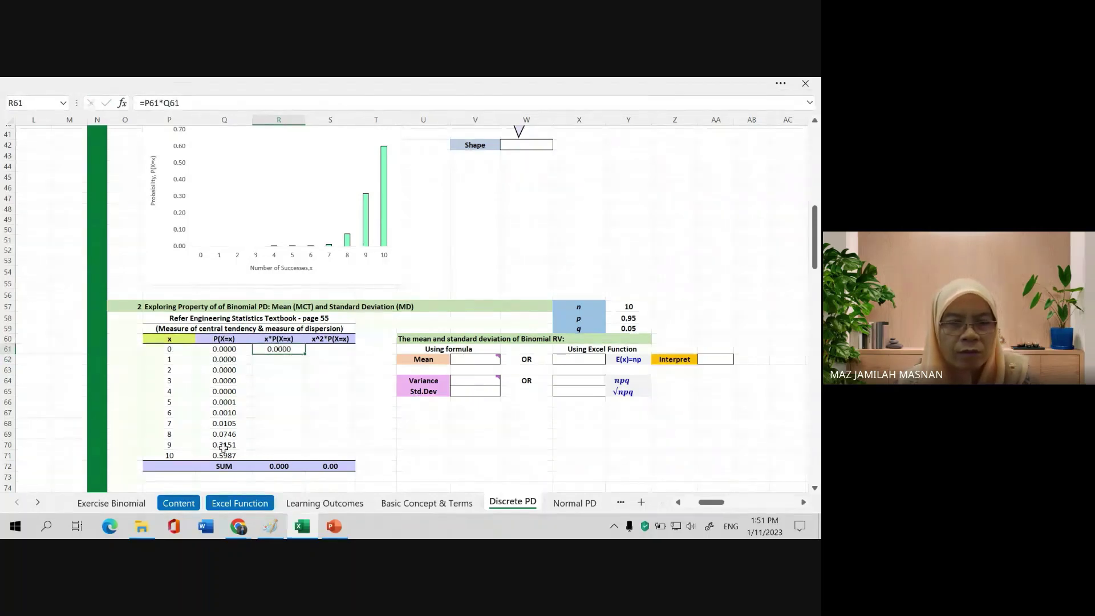
{"action": "left_click_drag", "start_coordinate": [306, 355], "coordinate": [305, 460]}
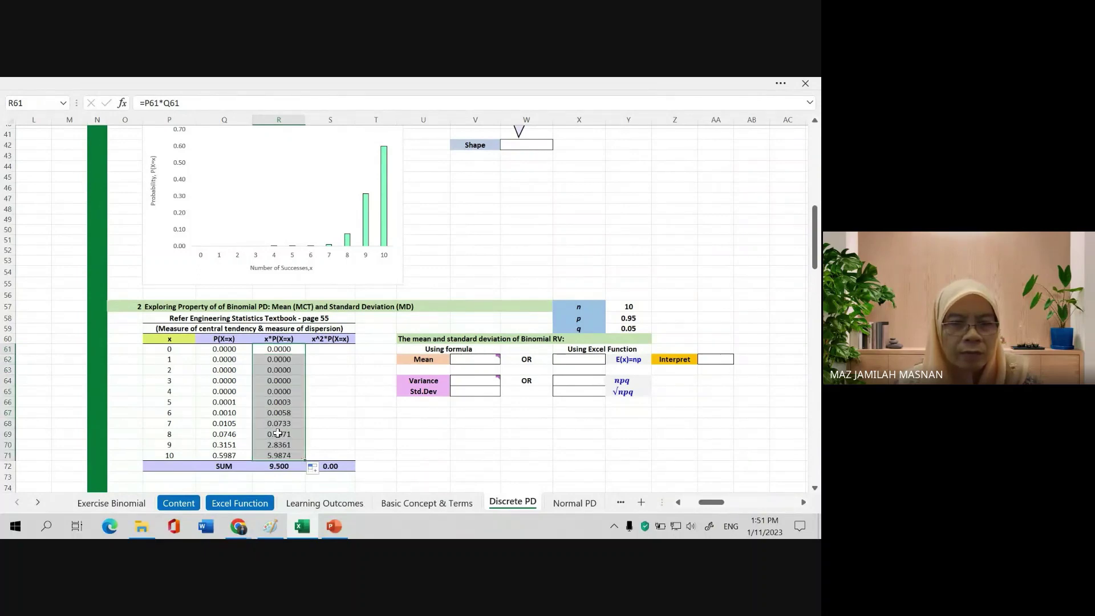
{"action": "left_click", "coordinate": [283, 455]}
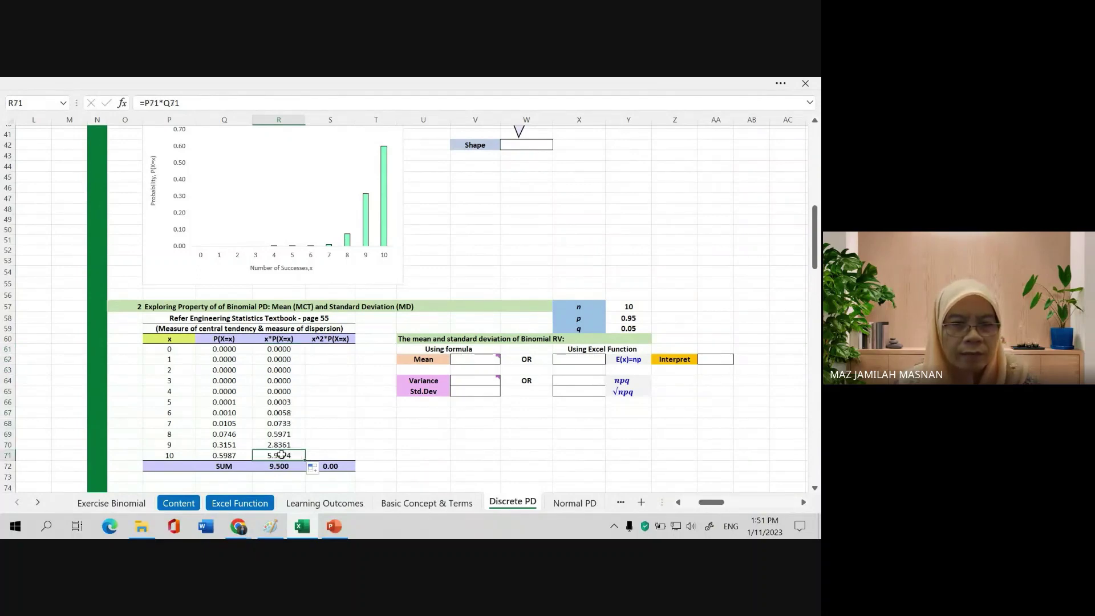
{"action": "left_click", "coordinate": [183, 104]}
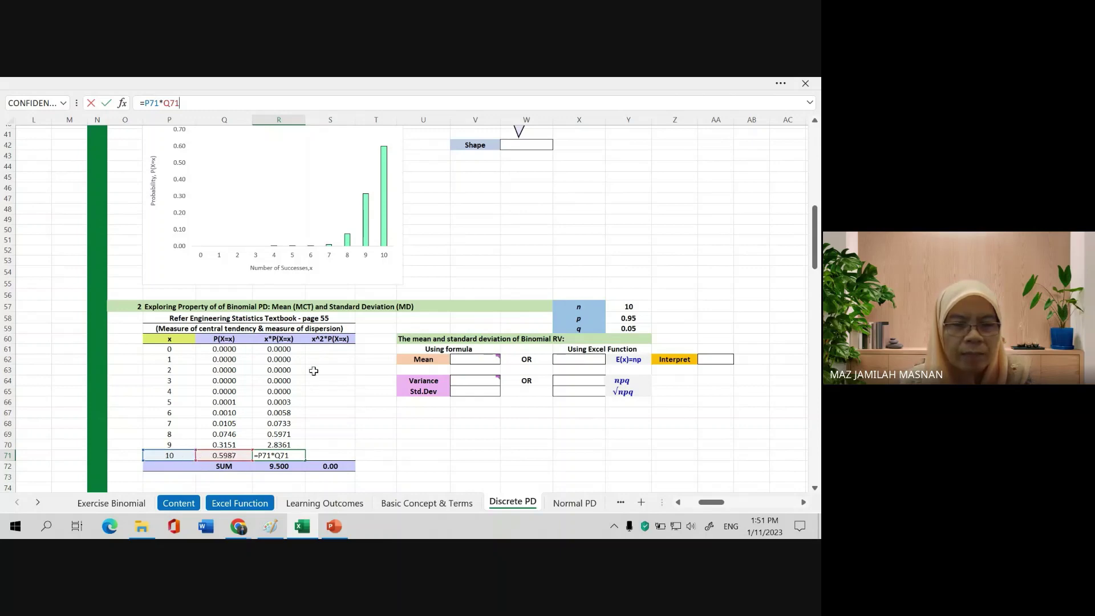
- Fill S61:S71 with =P61^2*Q61 so the x squared column totals 90.73
{"action": "left_click", "coordinate": [335, 348]}
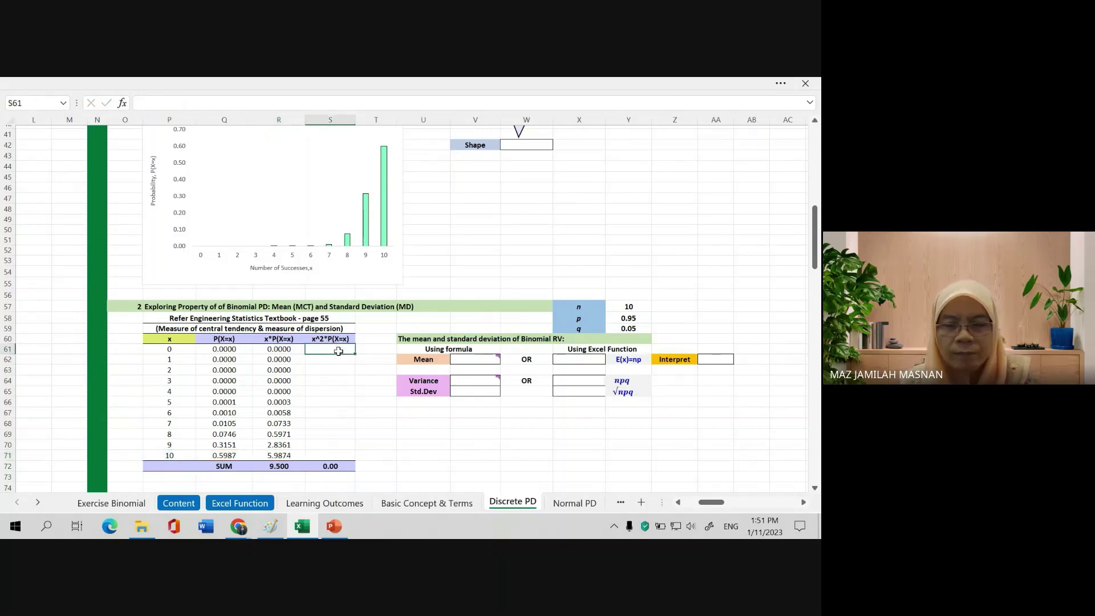
{"action": "type", "text": "="}
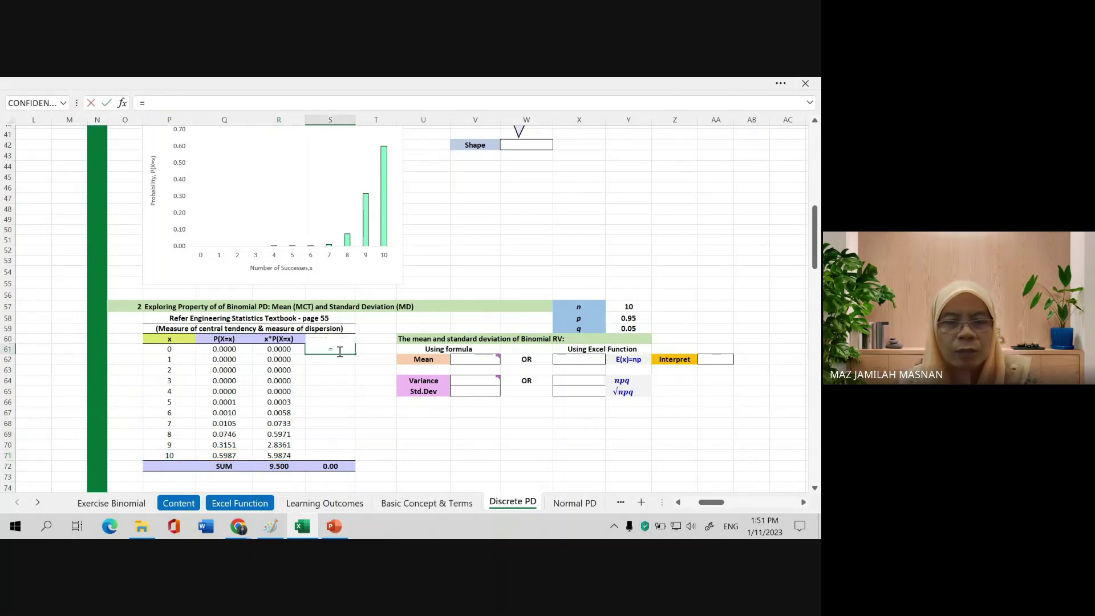
{"action": "left_click", "coordinate": [172, 349]}
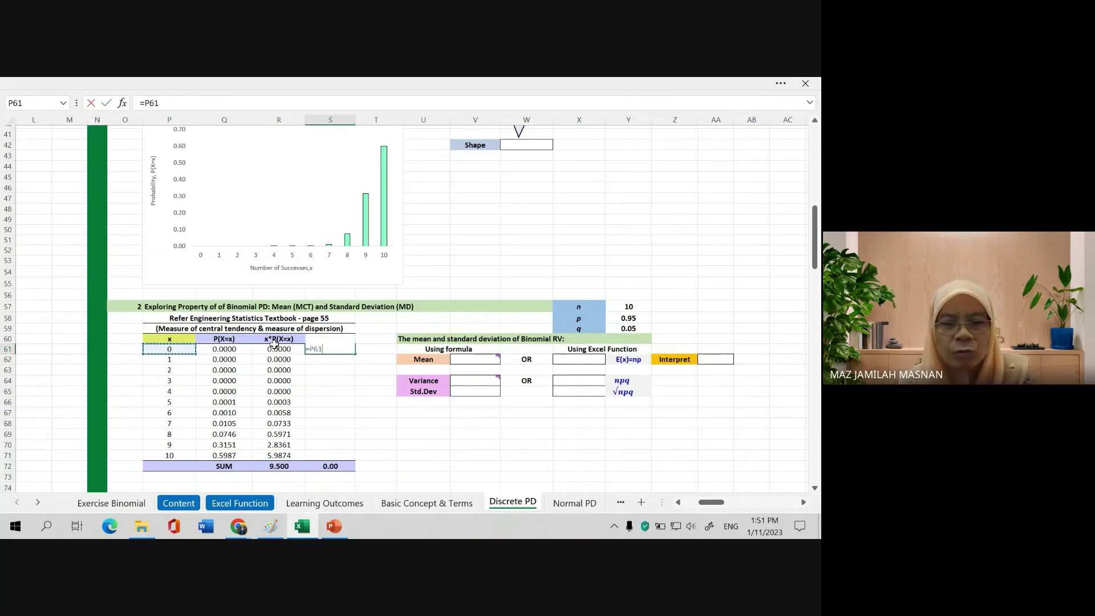
{"action": "type", "text": "^"}
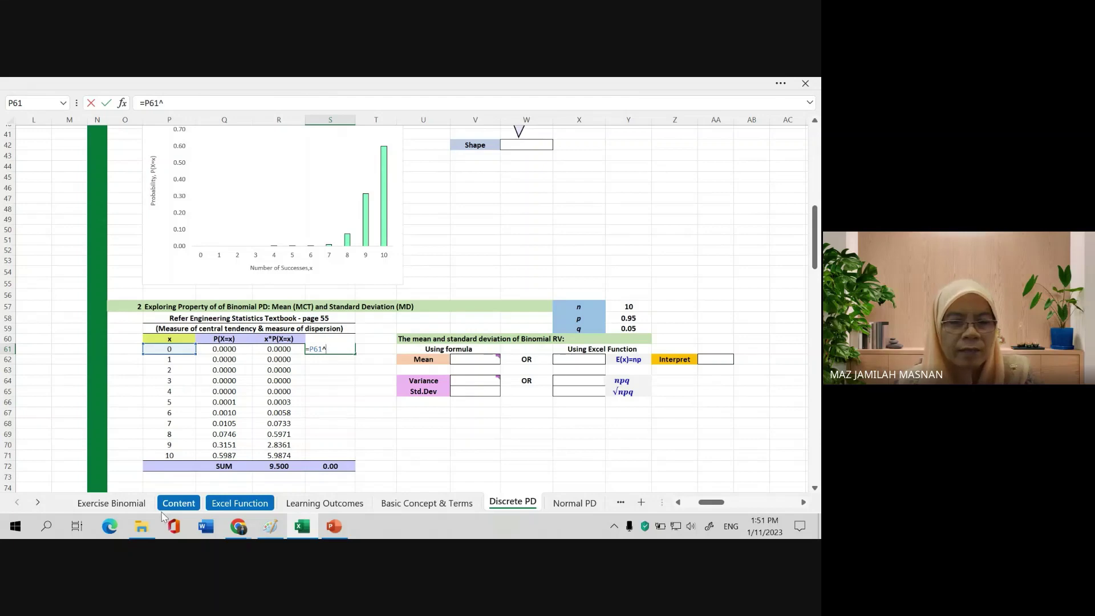
{"action": "type", "text": "2"}
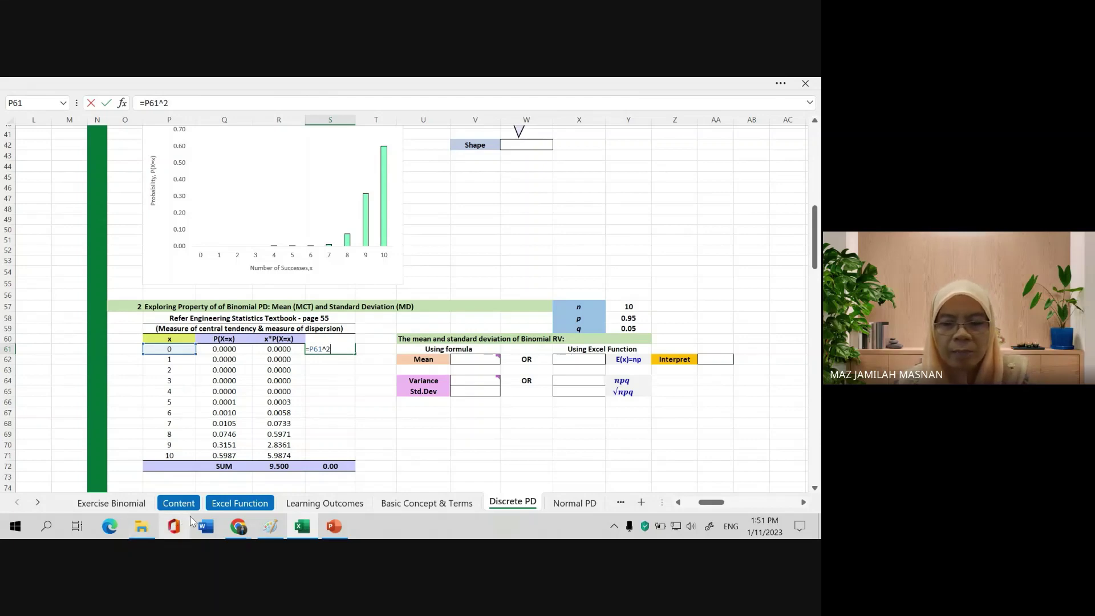
{"action": "type", "text": "*"}
{"action": "left_click", "coordinate": [228, 349]}
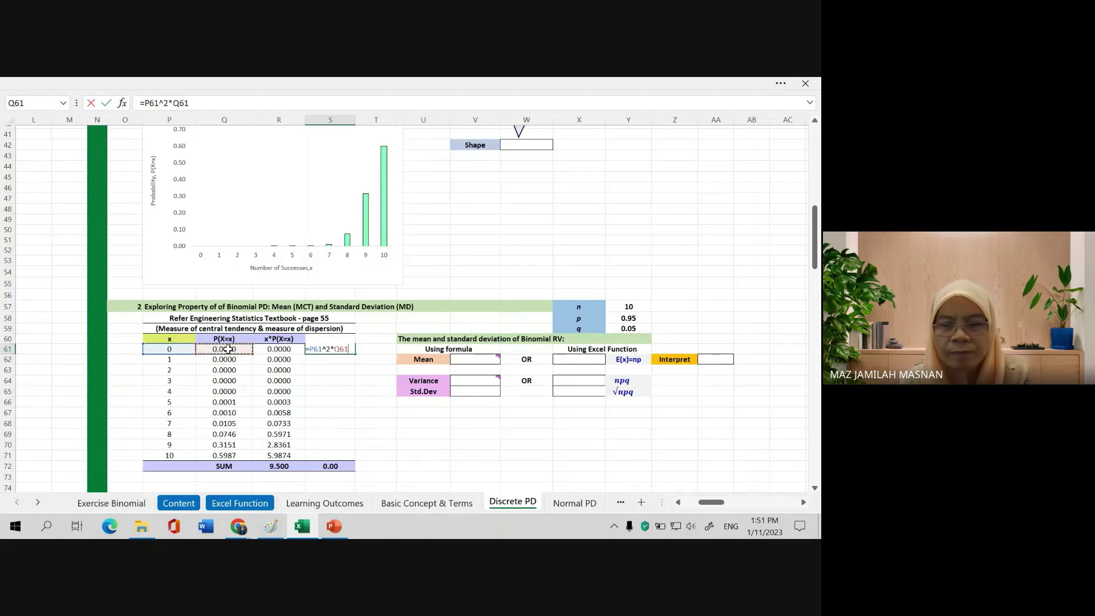
{"action": "key", "text": "Return"}
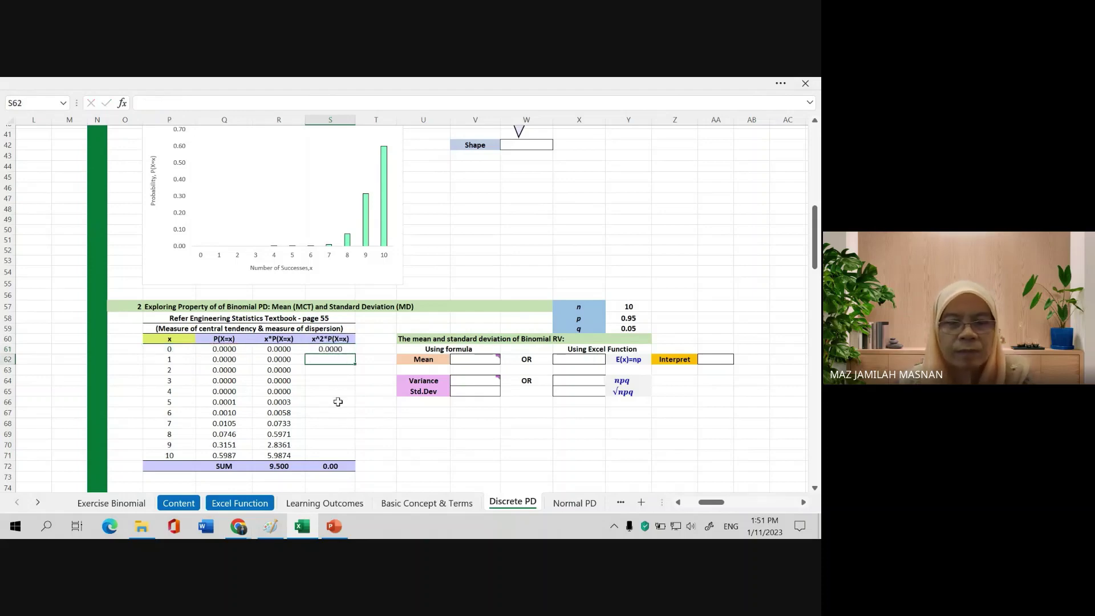
{"action": "left_click", "coordinate": [337, 349]}
{"action": "left_click_drag", "start_coordinate": [353, 353], "coordinate": [350, 460]}
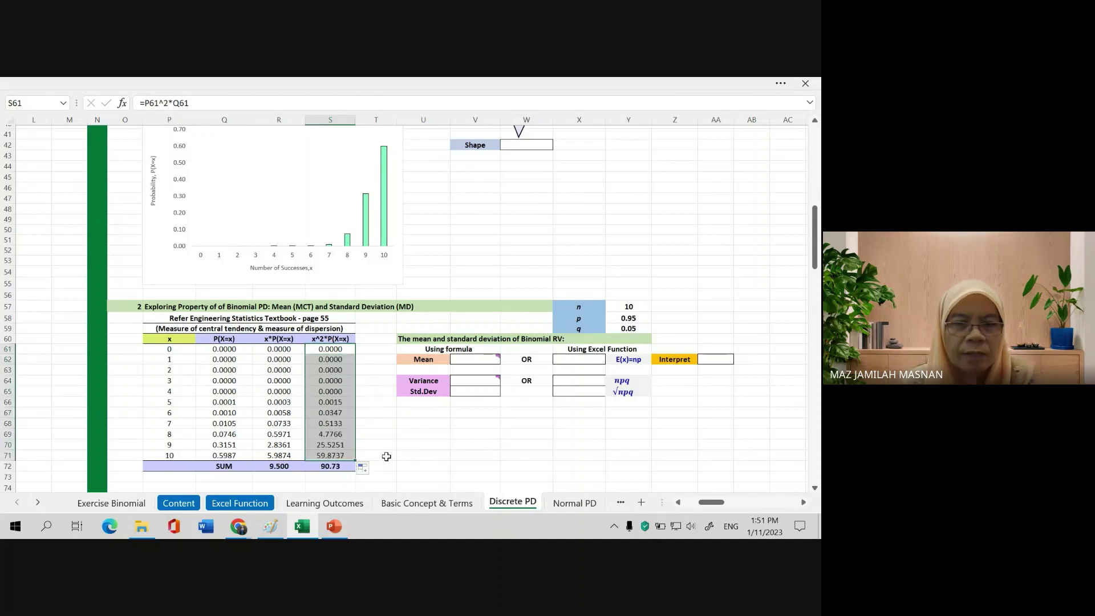
{"action": "left_click", "coordinate": [344, 455]}
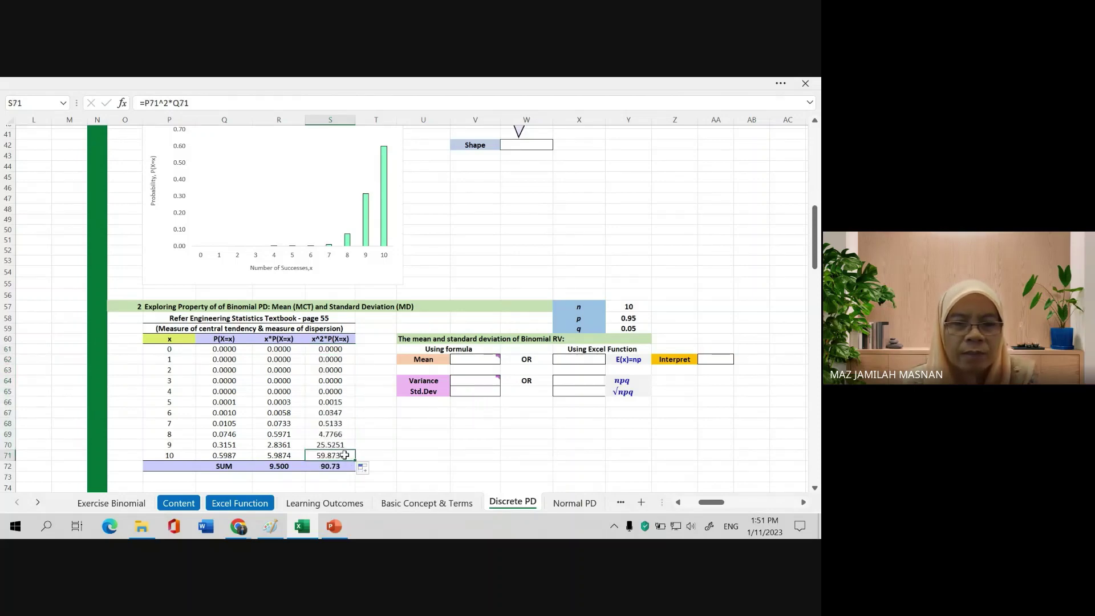
{"action": "left_click", "coordinate": [204, 104]}
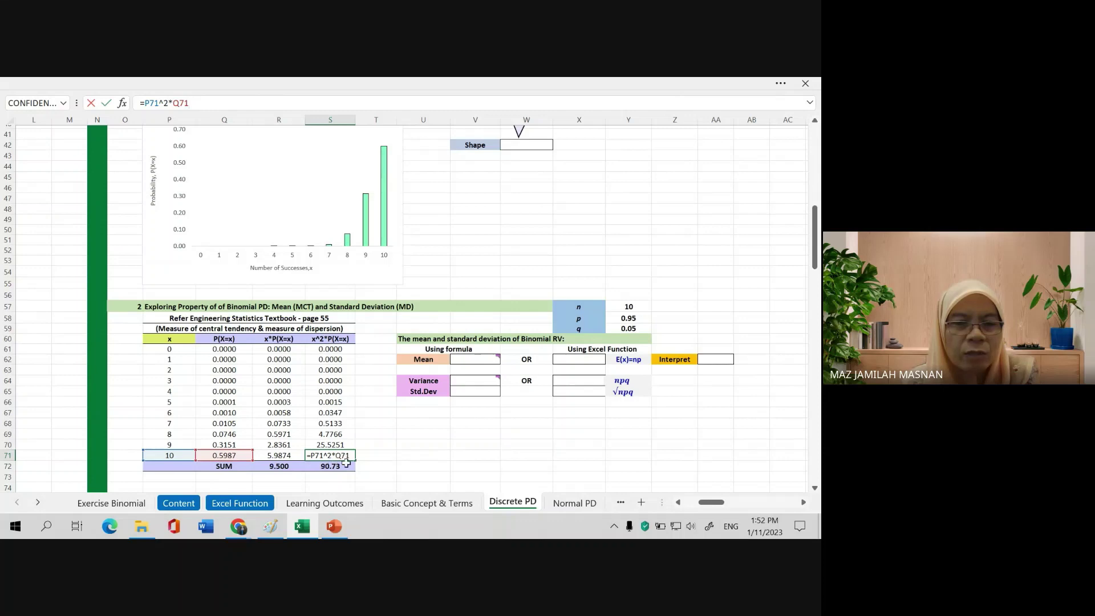
{"action": "key", "text": "Return"}
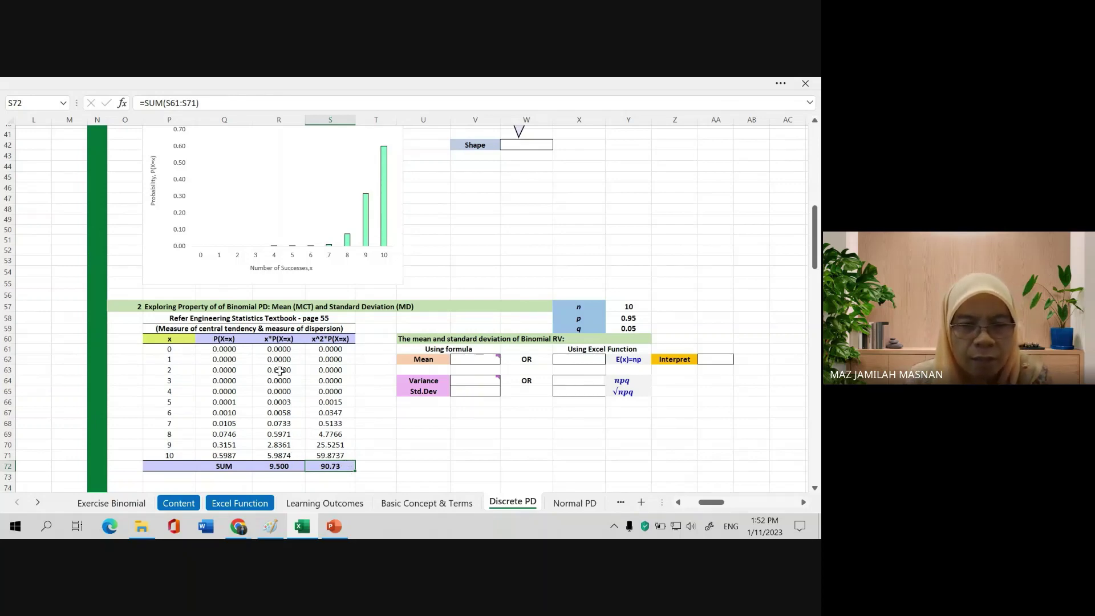
- Re-enter the SUM totals in R72 and S72 over rows 61–71, giving 9.500 and 90.73
{"action": "left_click_drag", "start_coordinate": [277, 339], "coordinate": [279, 456]}
{"action": "left_click_drag", "start_coordinate": [330, 339], "coordinate": [325, 467]}
{"action": "key", "text": "Delete"}
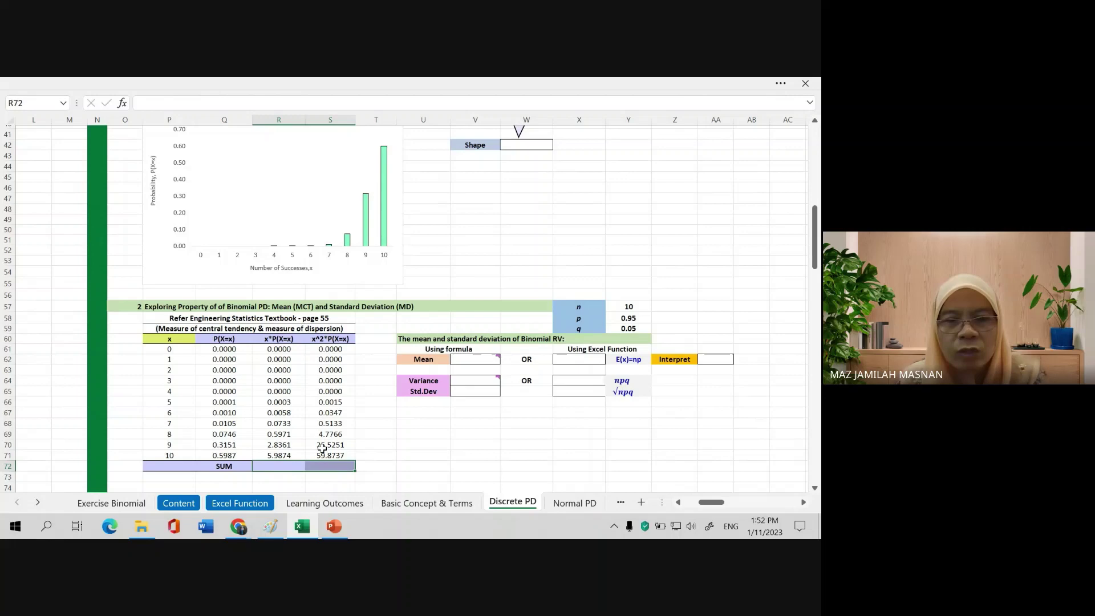
{"action": "left_click", "coordinate": [291, 466]}
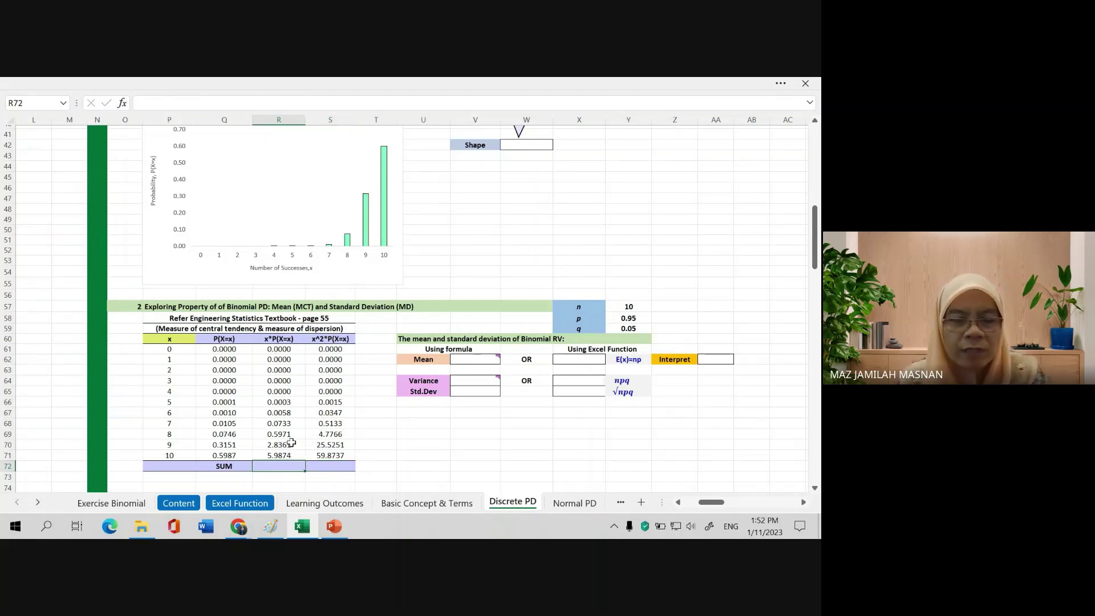
{"action": "type", "text": "="}
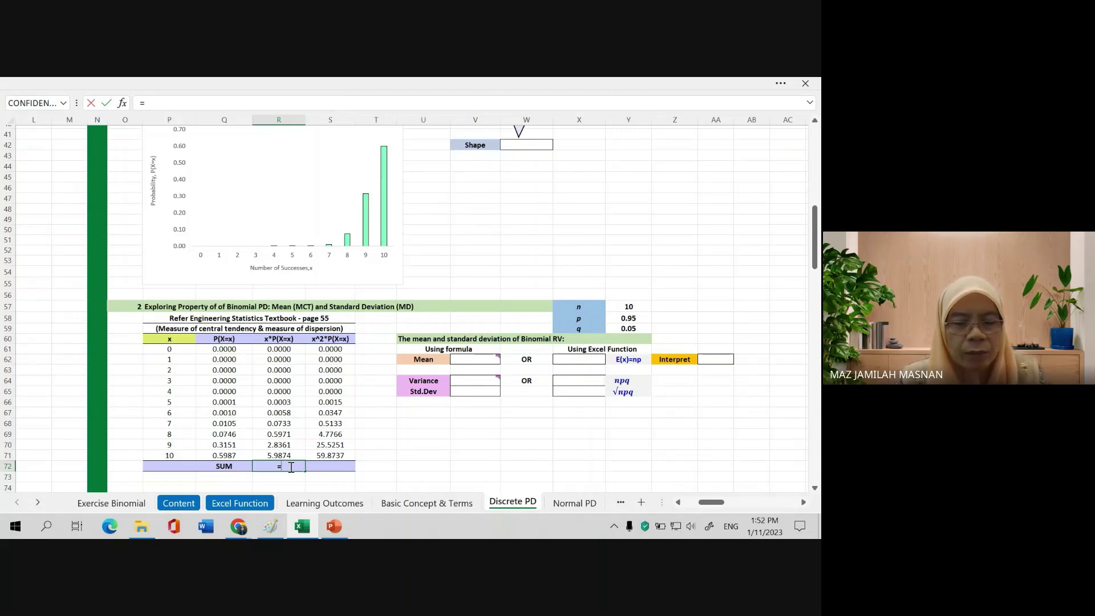
{"action": "type", "text": "sum("}
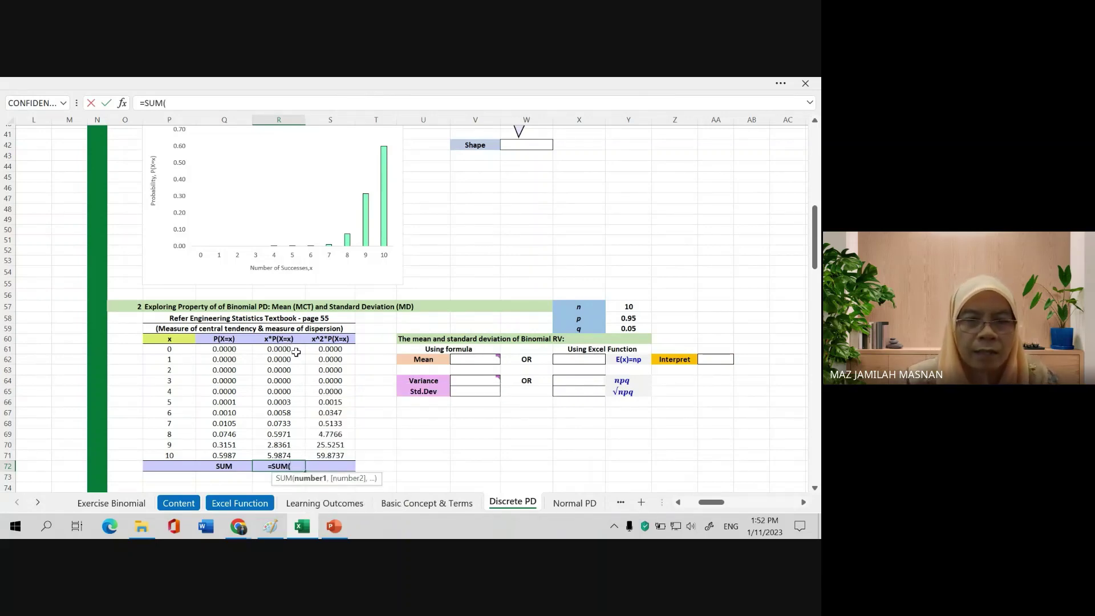
{"action": "left_click_drag", "start_coordinate": [296, 352], "coordinate": [277, 455]}
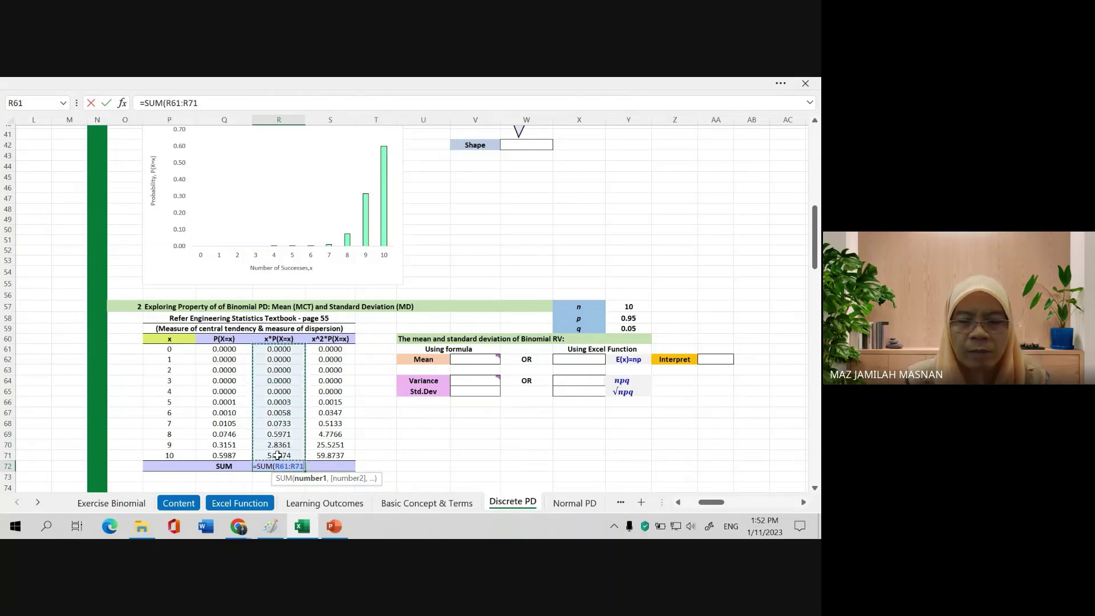
{"action": "key", "text": "Return"}
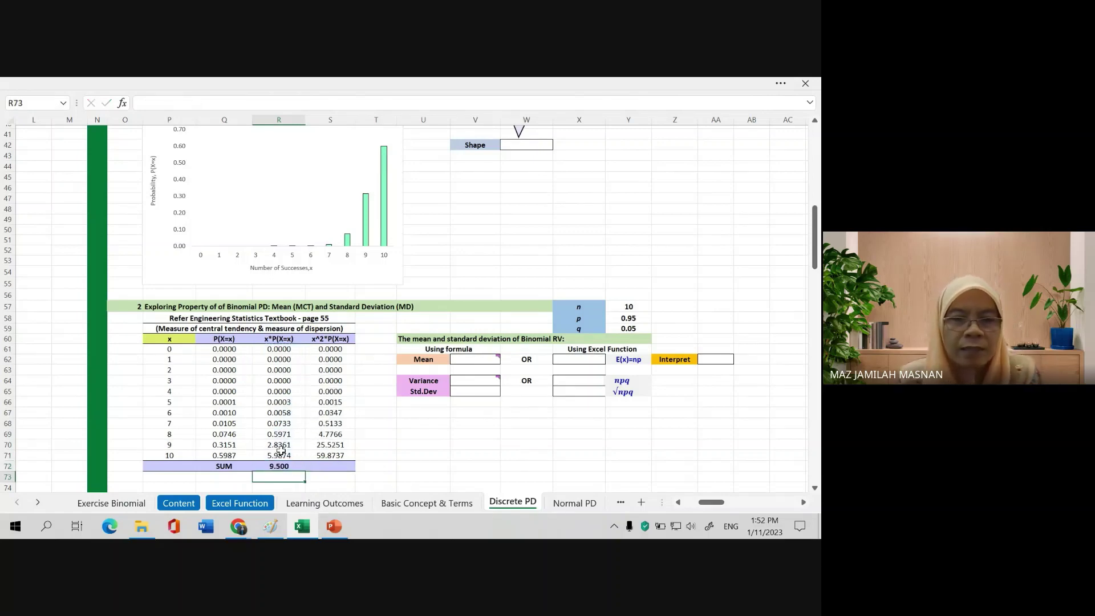
{"action": "left_click", "coordinate": [340, 466]}
{"action": "type", "text": "="}
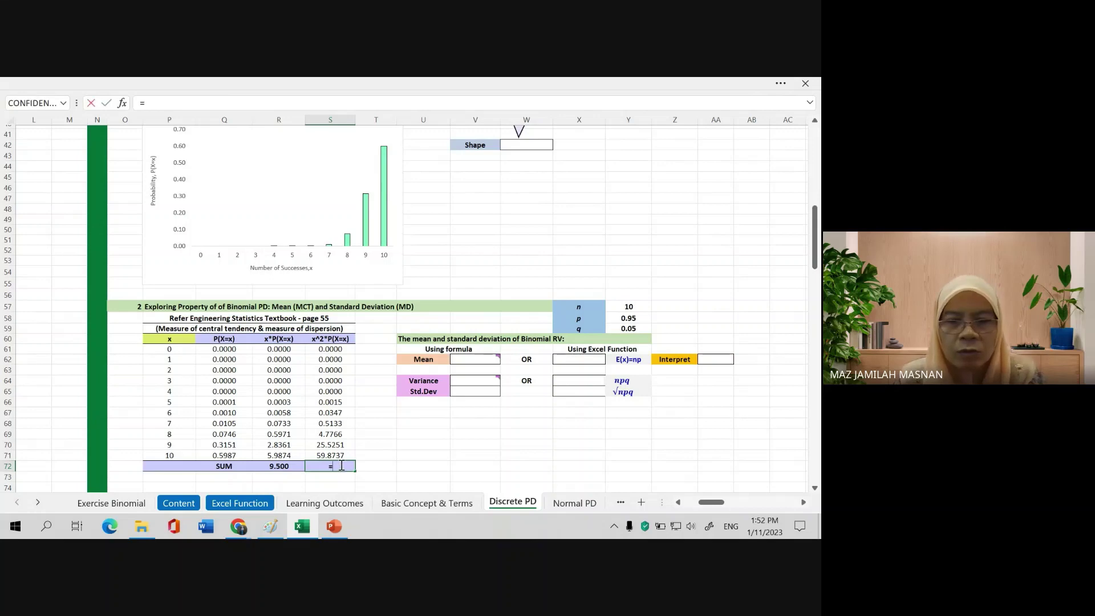
{"action": "type", "text": "S"}
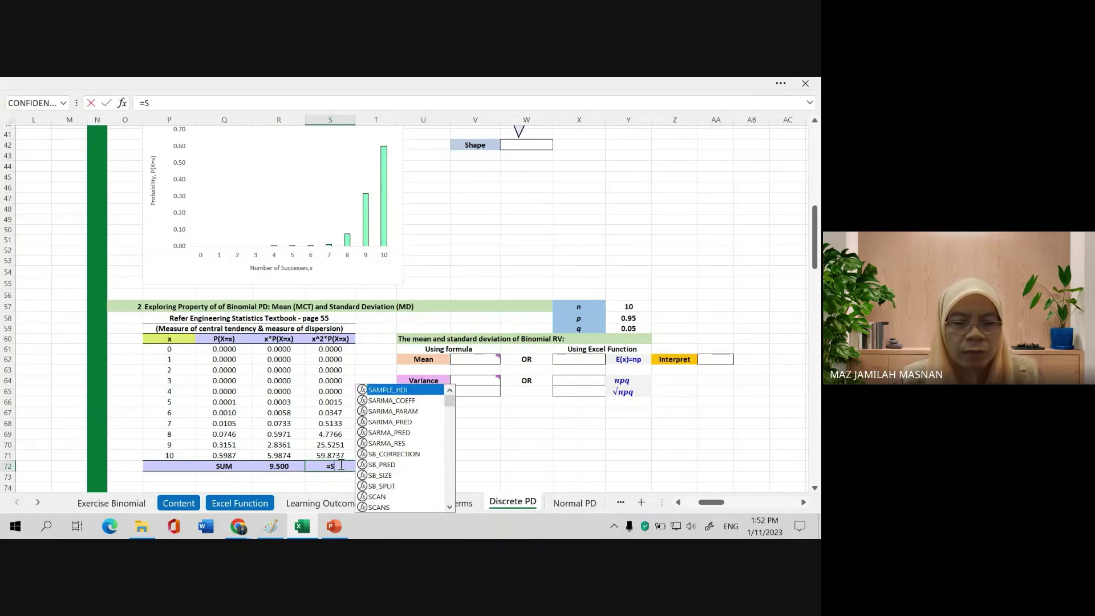
{"action": "type", "text": "UM("}
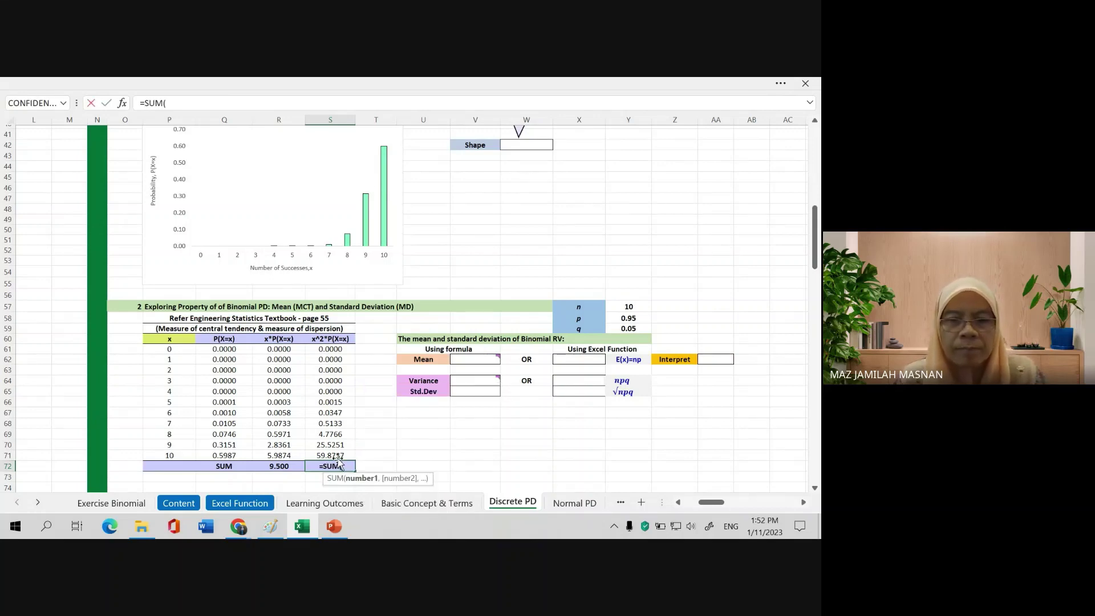
{"action": "left_click_drag", "start_coordinate": [334, 351], "coordinate": [338, 446]}
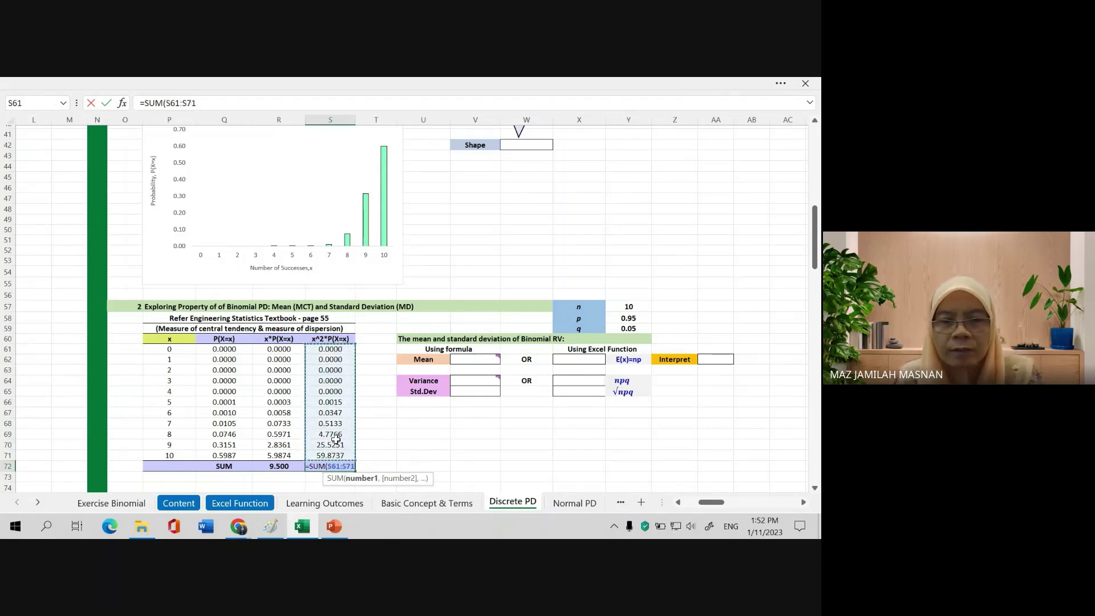
{"action": "key", "text": "Return"}
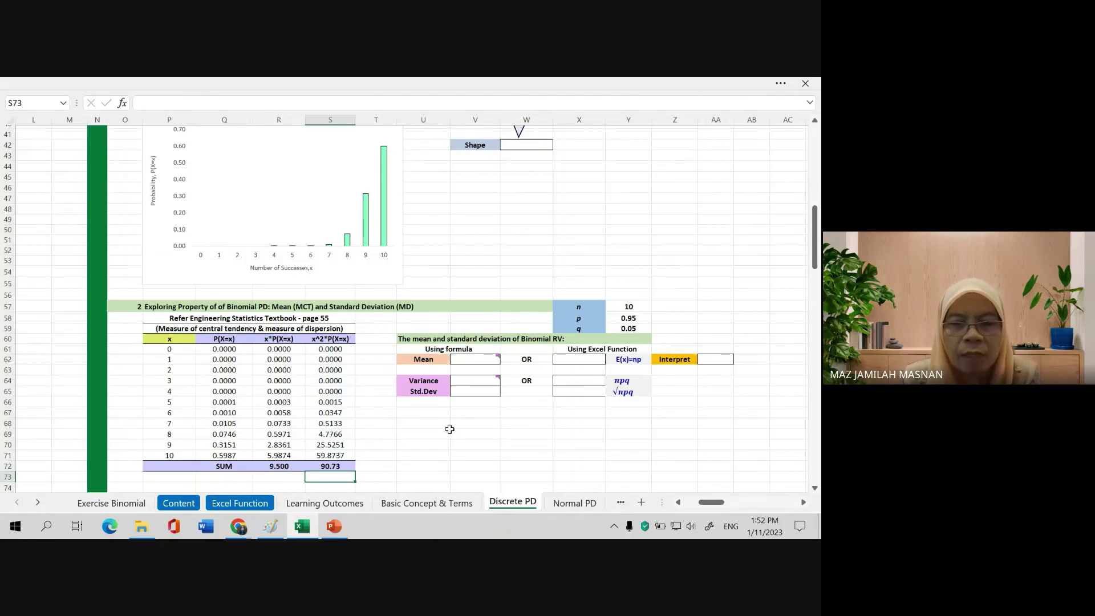
- Set the Using formula Mean in V62 to =R72, showing 9.500
{"action": "mouse_move", "coordinate": [459, 368]}
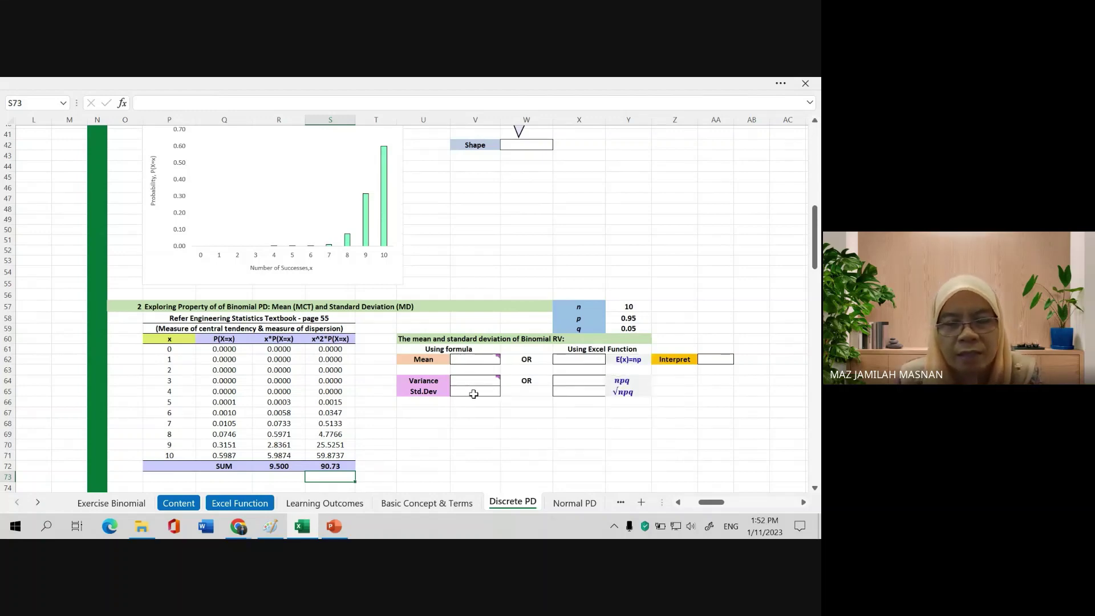
{"action": "left_click_drag", "start_coordinate": [144, 329], "coordinate": [331, 468]}
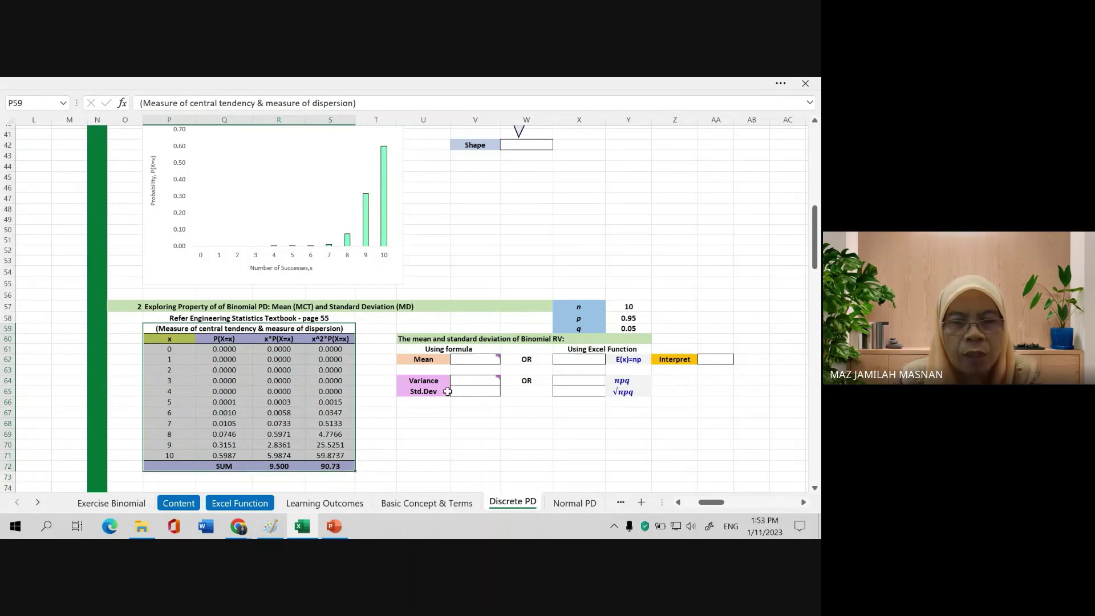
{"action": "left_click_drag", "start_coordinate": [424, 349], "coordinate": [482, 399]}
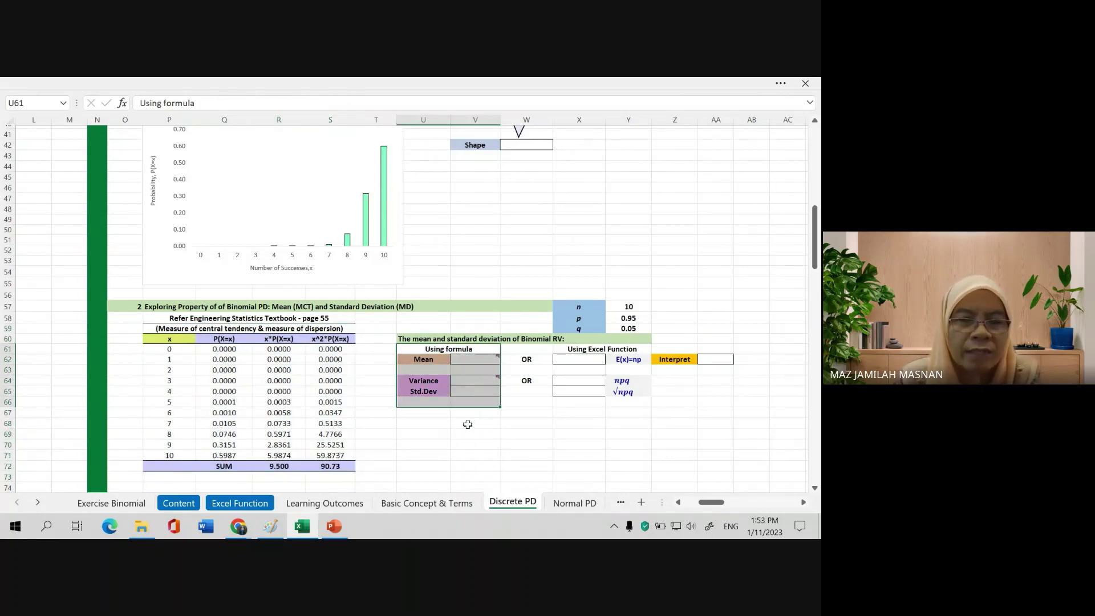
{"action": "left_click", "coordinate": [437, 425]}
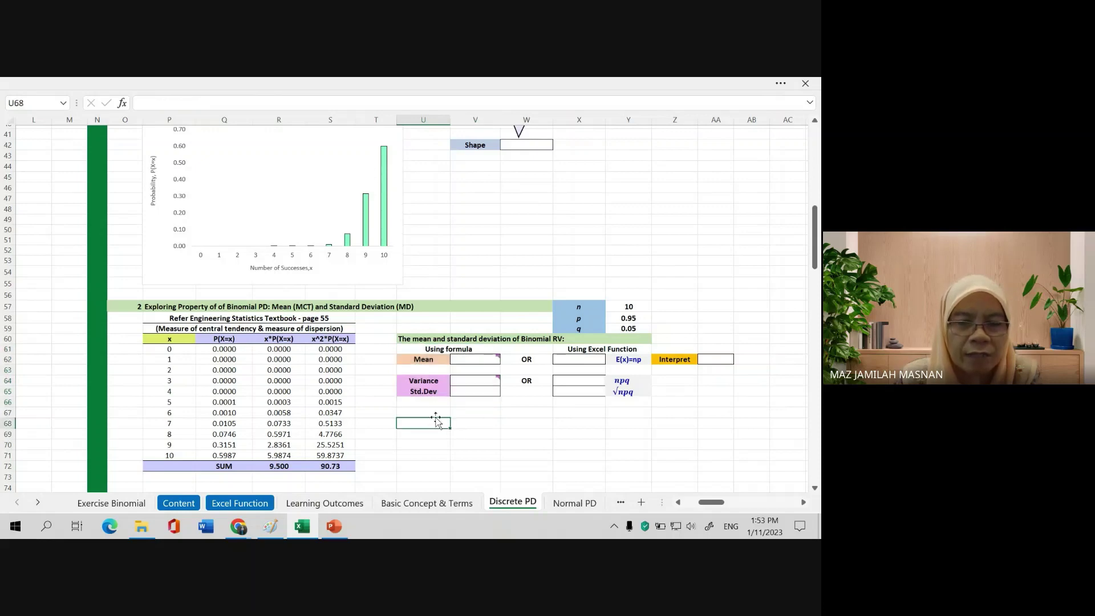
{"action": "left_click", "coordinate": [469, 351]}
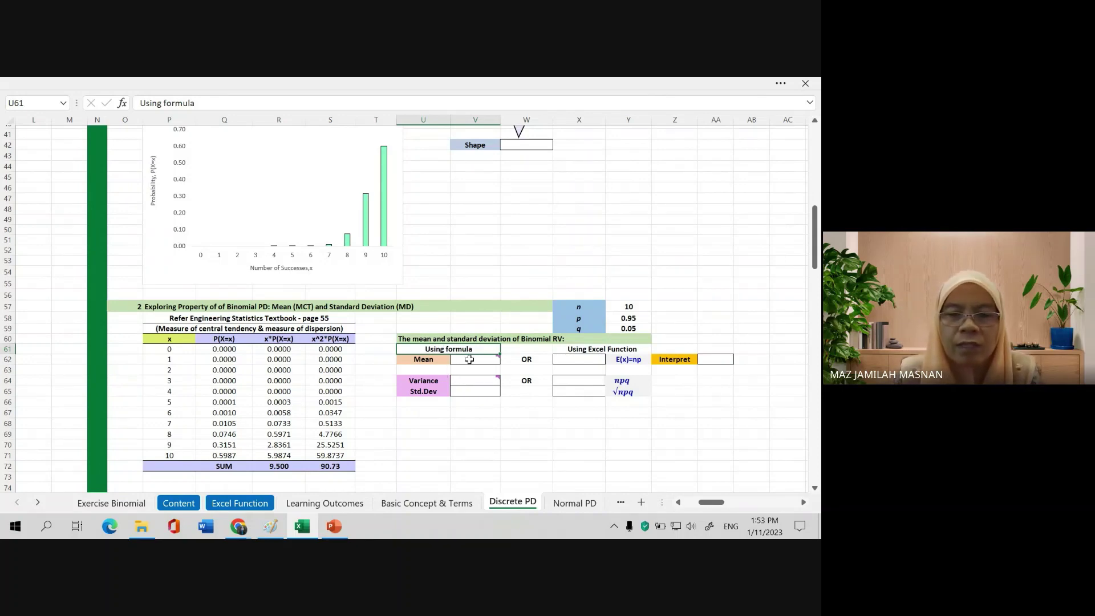
{"action": "mouse_move", "coordinate": [471, 363]}
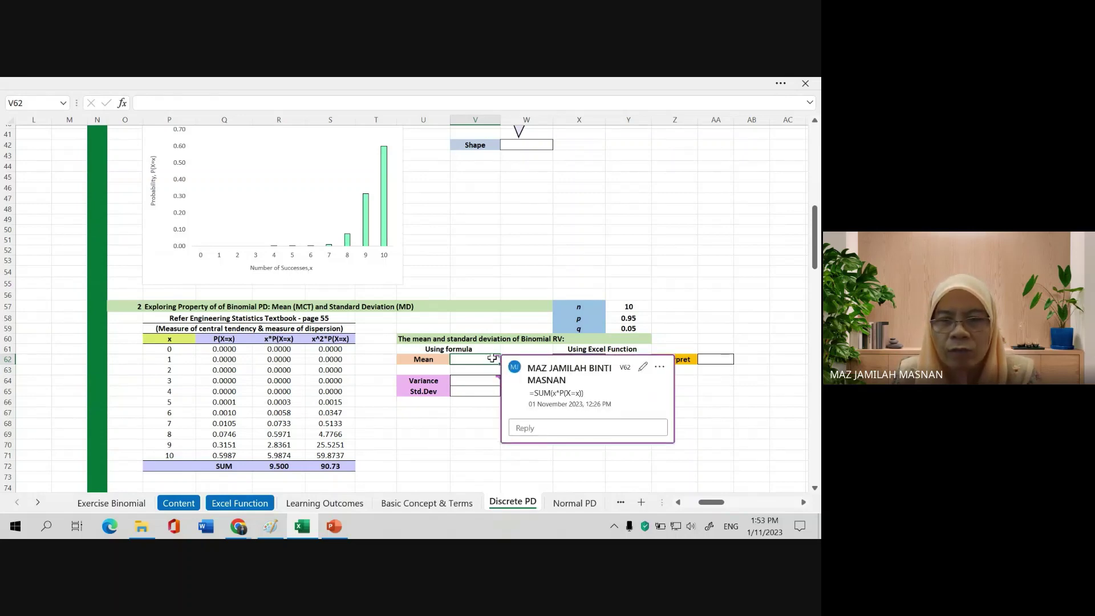
{"action": "type", "text": "="}
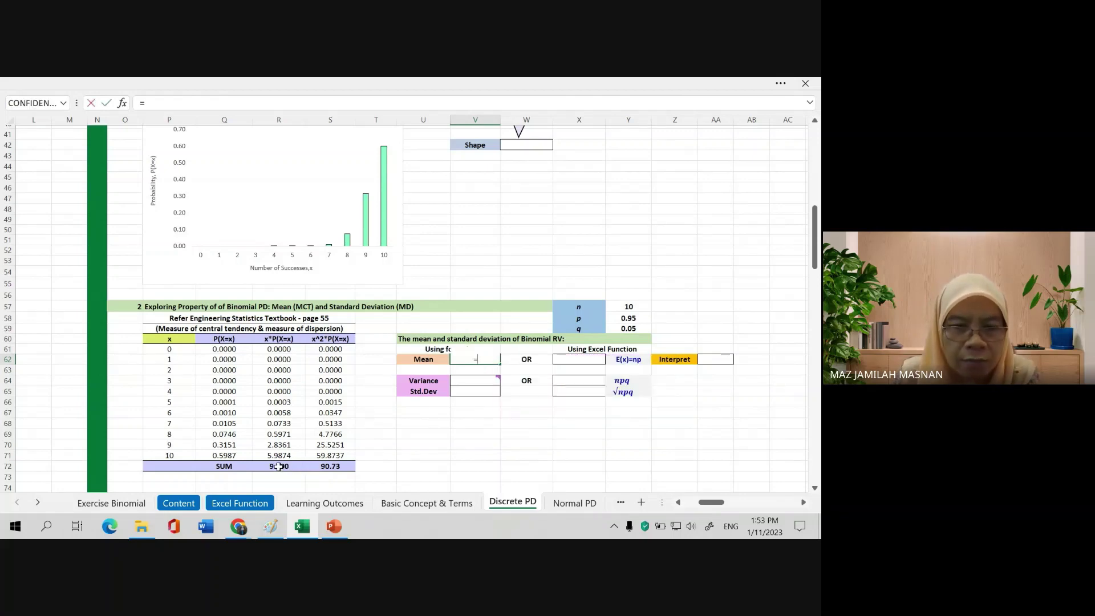
{"action": "left_click", "coordinate": [279, 466]}
{"action": "key", "text": "Return"}
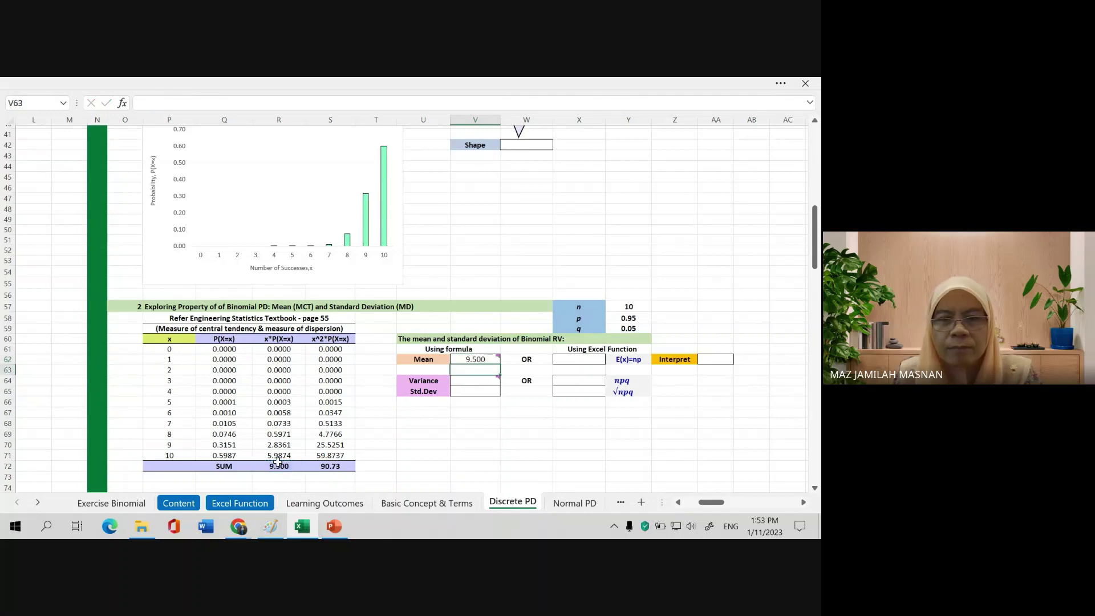
{"action": "left_click", "coordinate": [482, 382]}
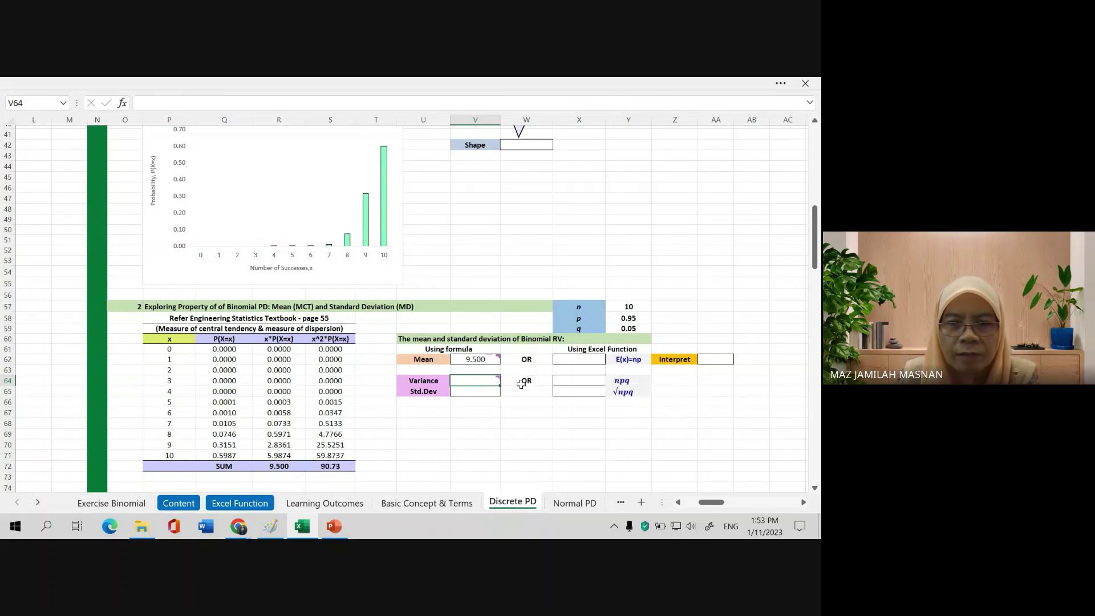
- Enter the variance formula =S72-(V62^2) in V64, showing 0.5
{"action": "mouse_move", "coordinate": [499, 385]}
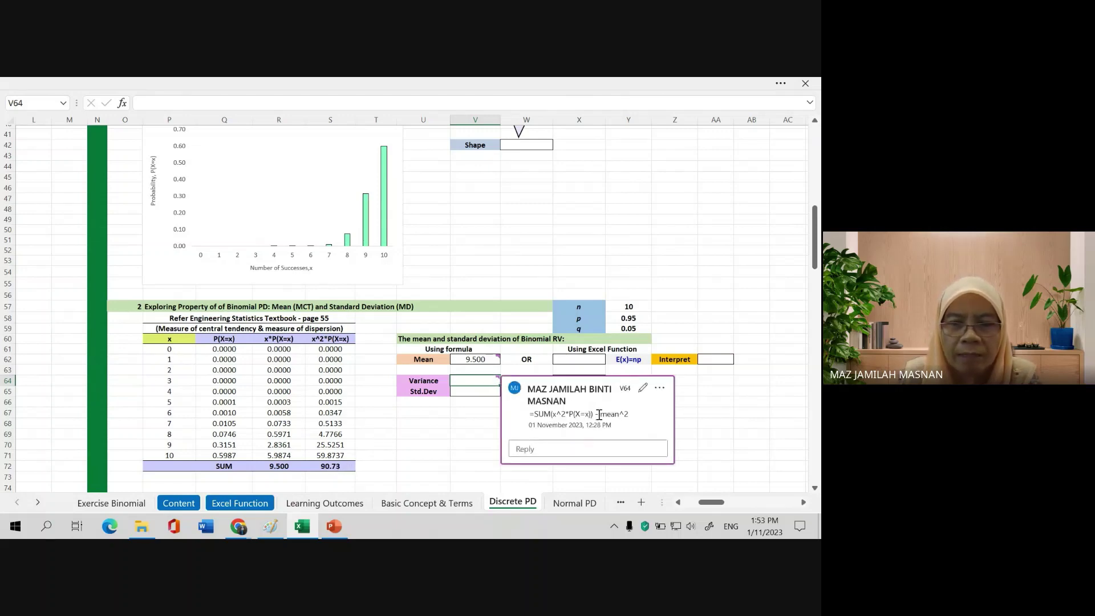
{"action": "left_click", "coordinate": [488, 360]}
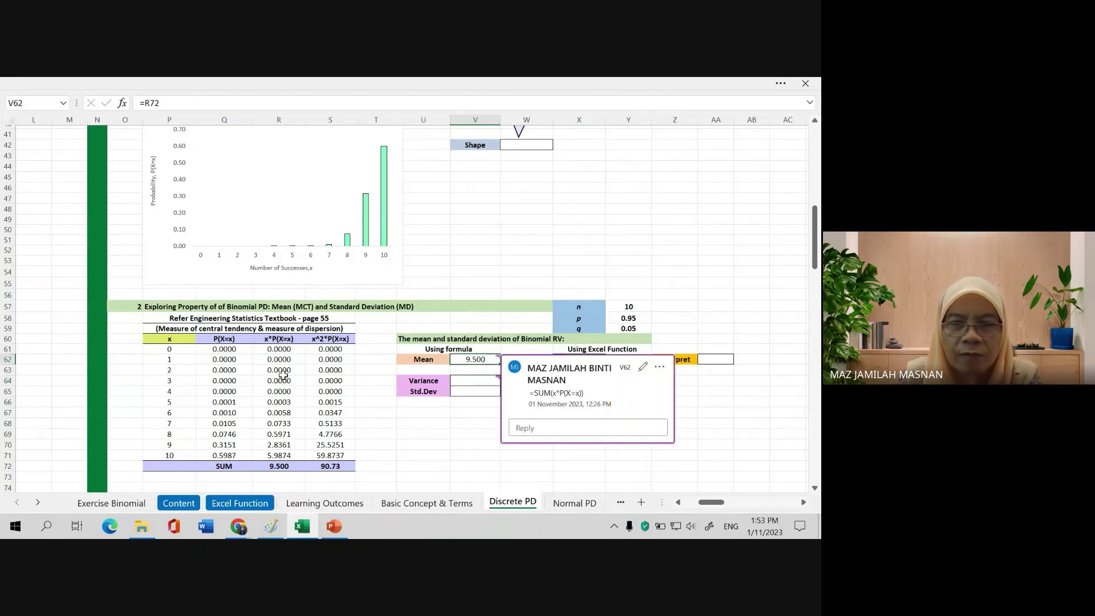
{"action": "left_click", "coordinate": [485, 379]}
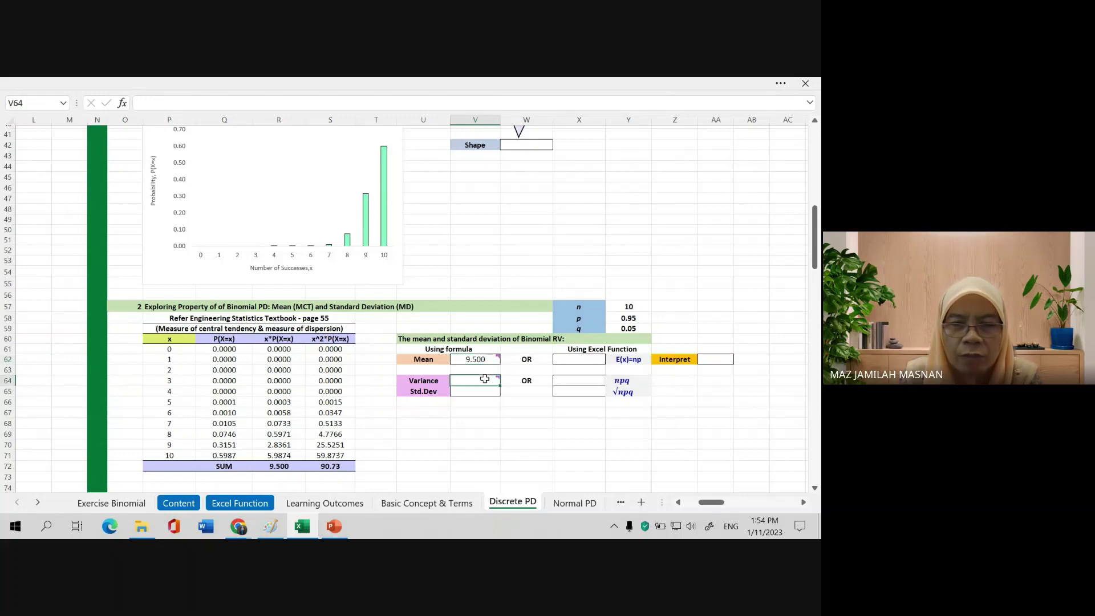
{"action": "mouse_move", "coordinate": [484, 379]}
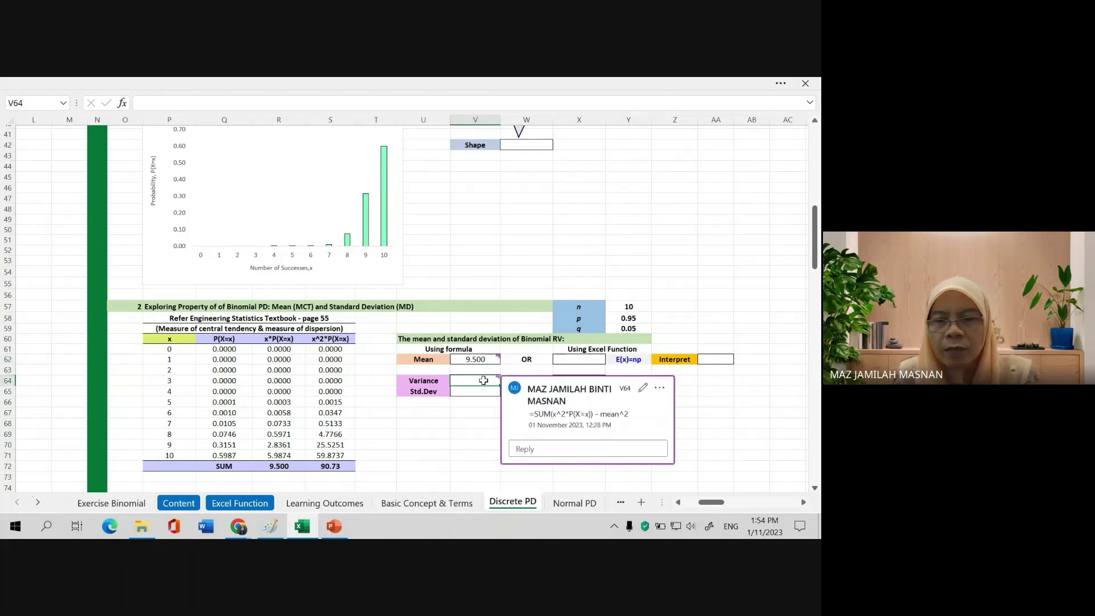
{"action": "type", "text": "="}
{"action": "left_click", "coordinate": [337, 466]}
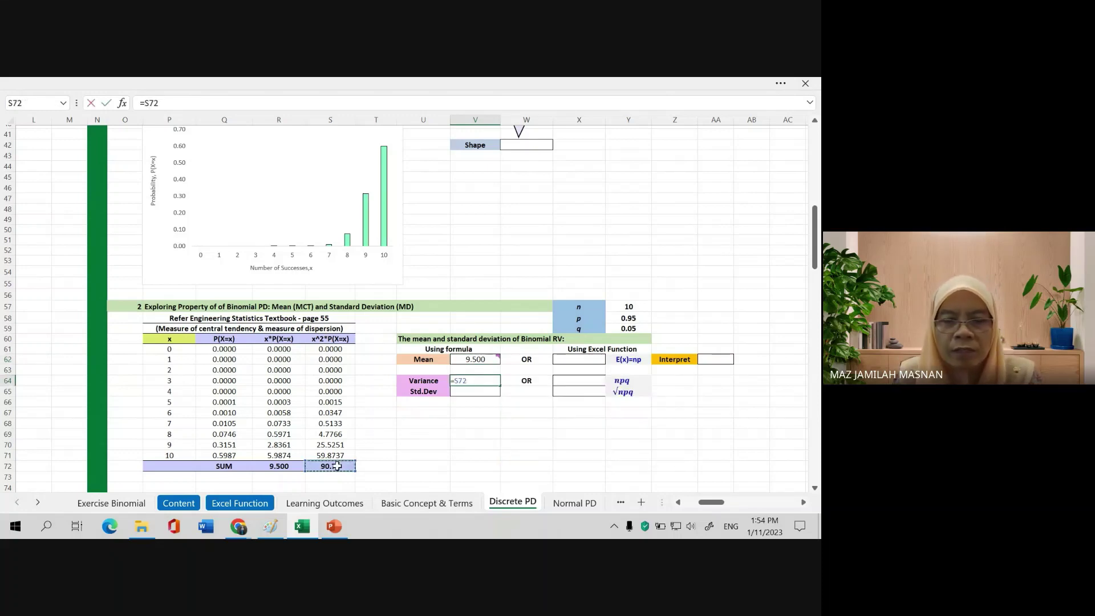
{"action": "type", "text": "-"}
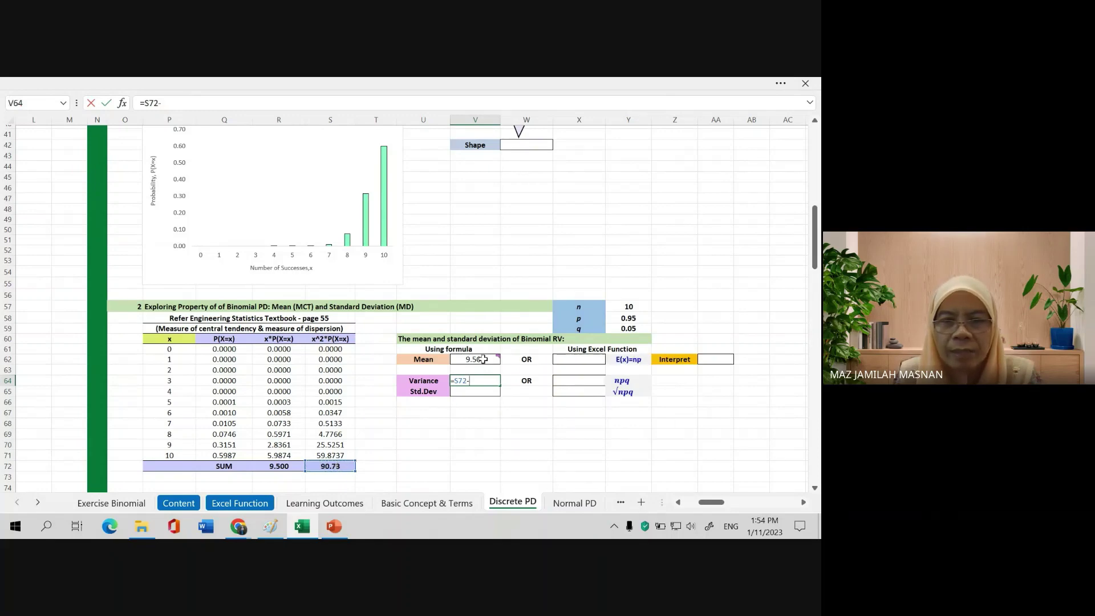
{"action": "left_click", "coordinate": [483, 359]}
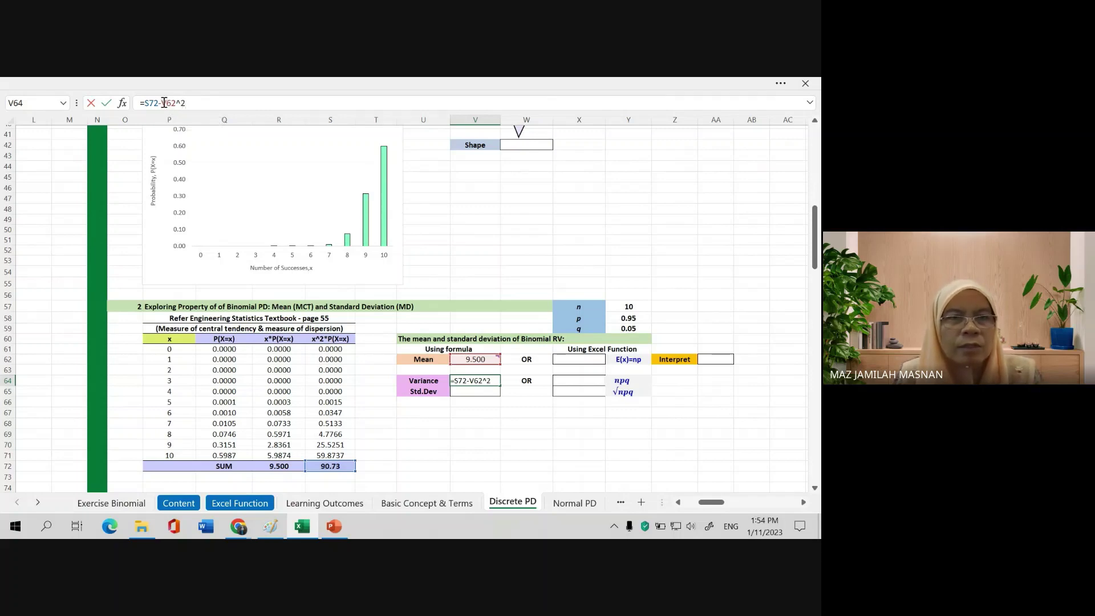
{"action": "left_click", "coordinate": [168, 103]}
{"action": "type", "text": "("}
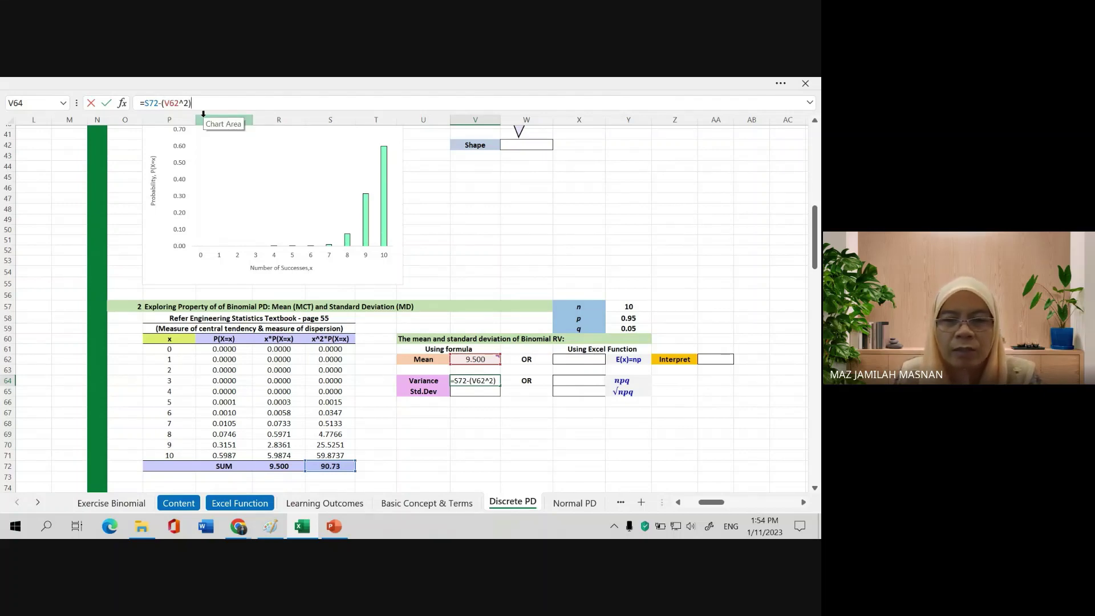
{"action": "key", "text": "Return"}
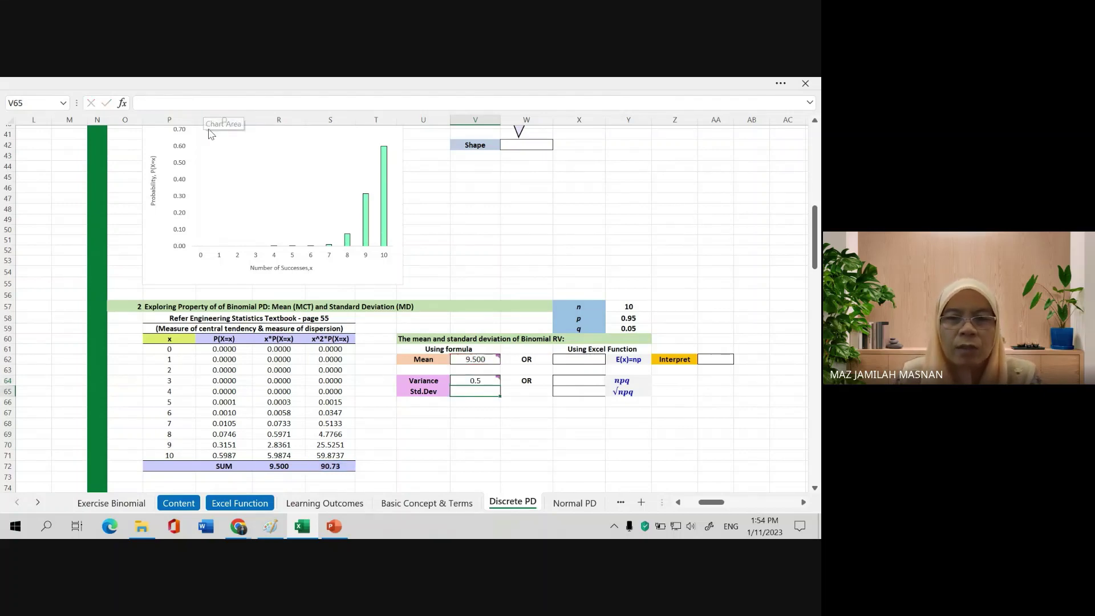
{"action": "double_click", "coordinate": [487, 382]}
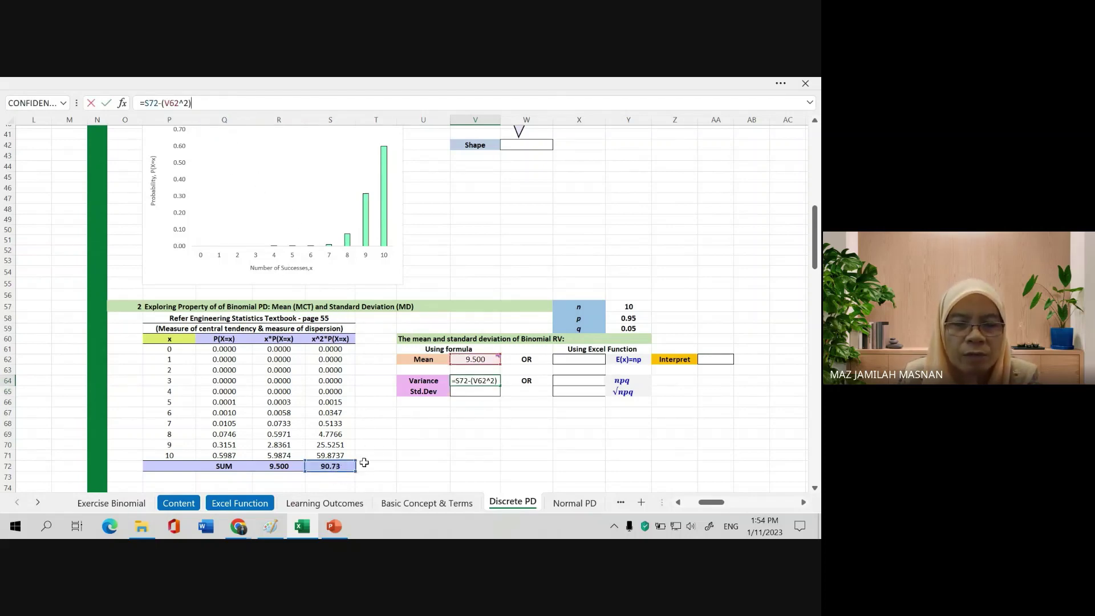
{"action": "mouse_move", "coordinate": [478, 358]}
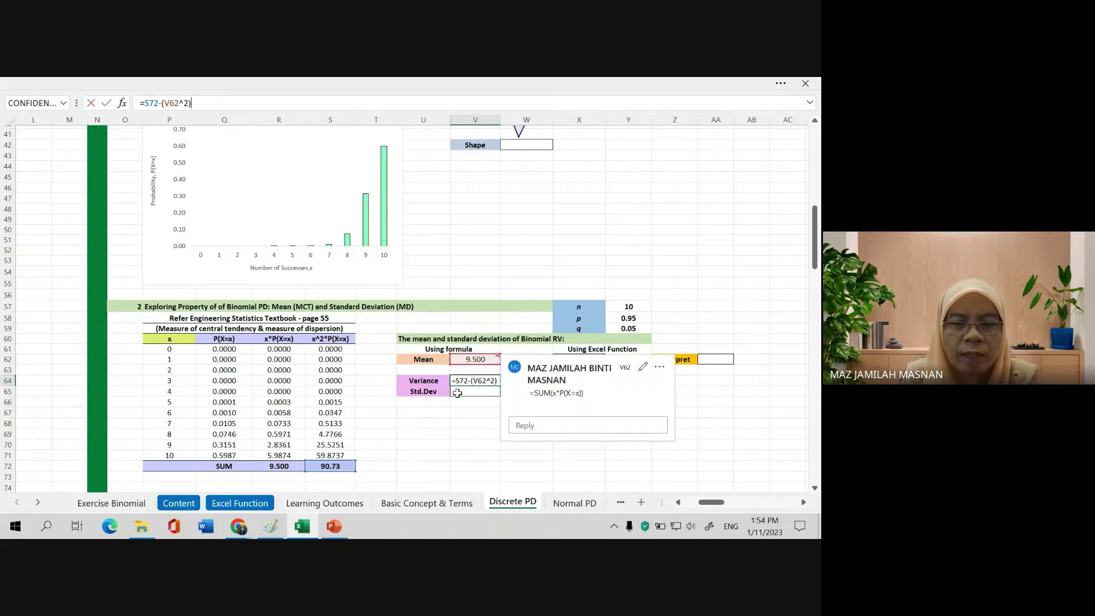
{"action": "mouse_move", "coordinate": [462, 385]}
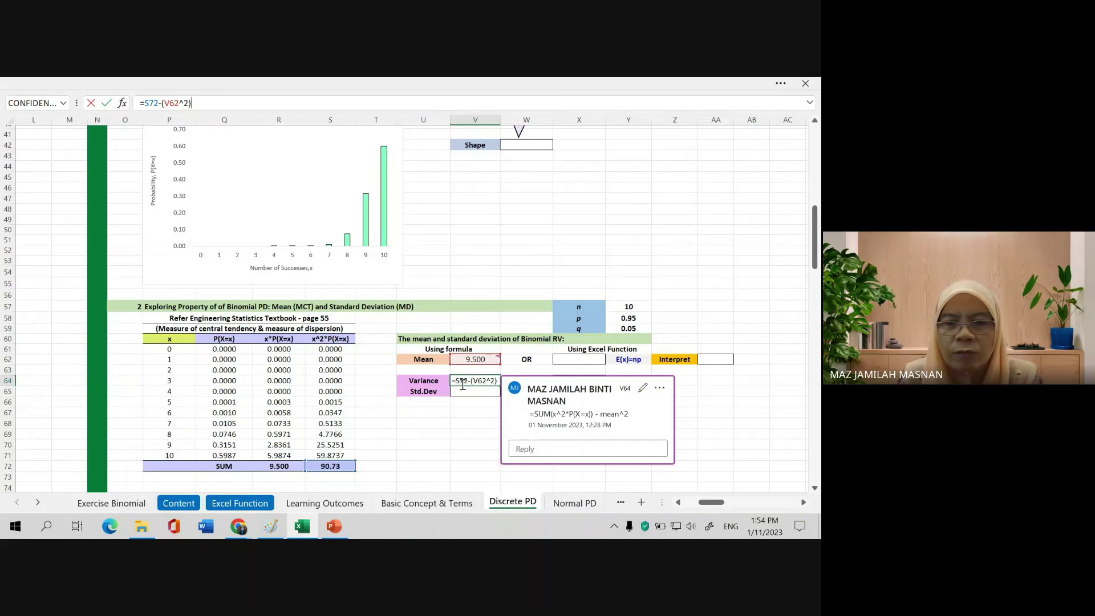
{"action": "key", "text": "Return"}
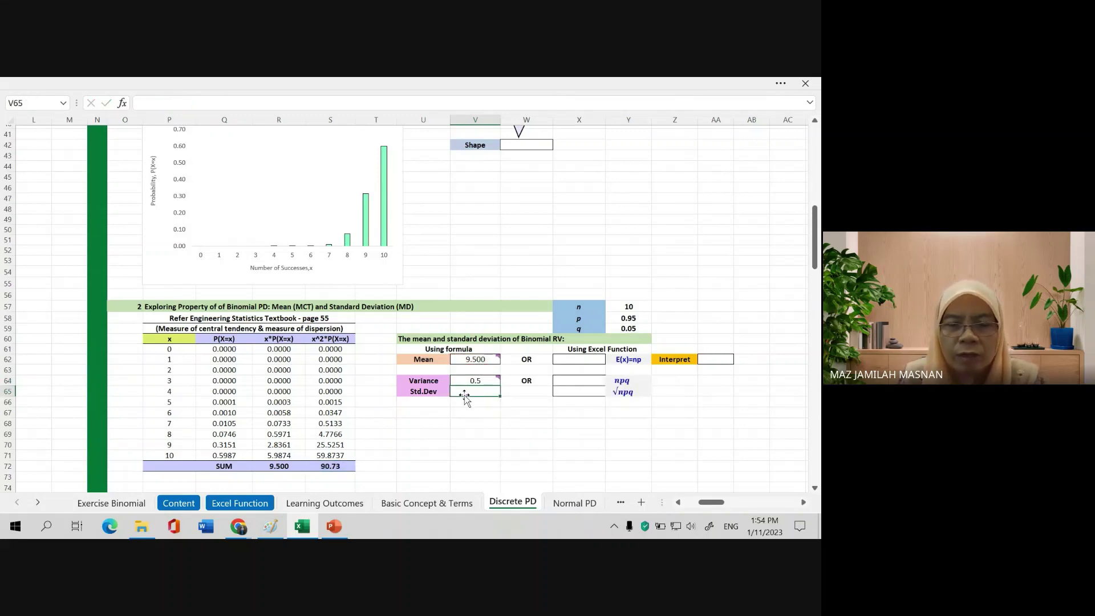
- Link Std.Dev in V65 to the variance in V64, showing 0.4750
{"action": "key", "text": "F2"}
{"action": "type", "text": "="}
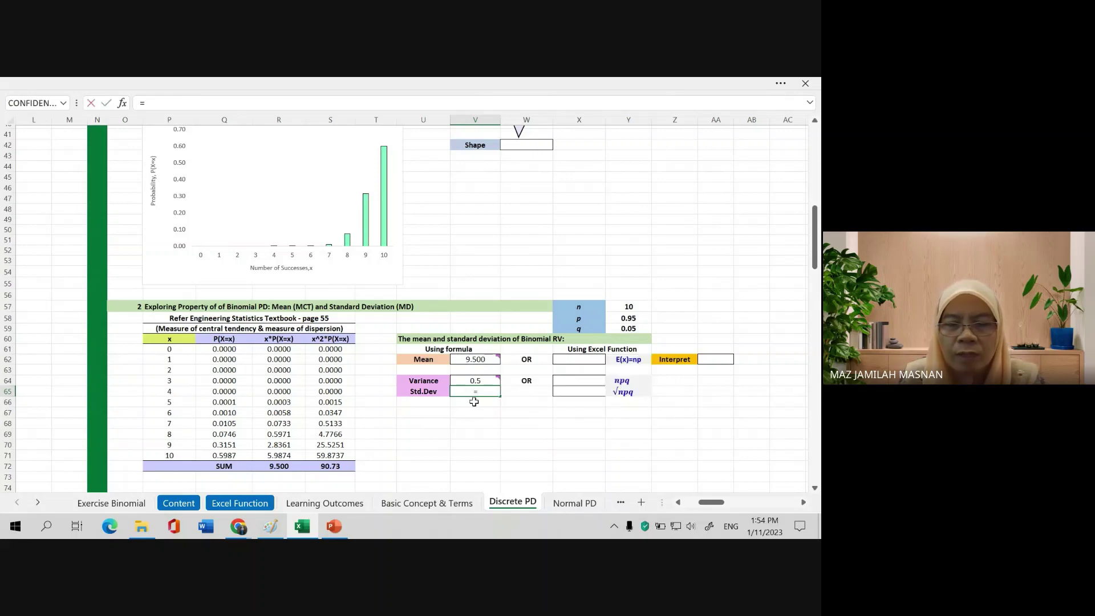
{"action": "left_click", "coordinate": [490, 381]}
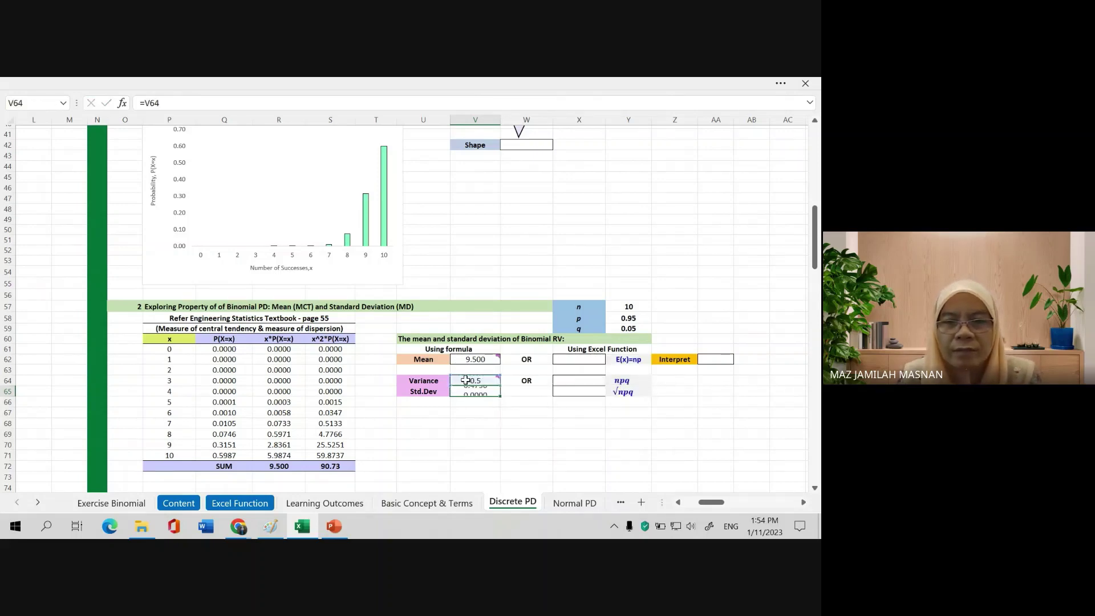
{"action": "key", "text": "Return"}
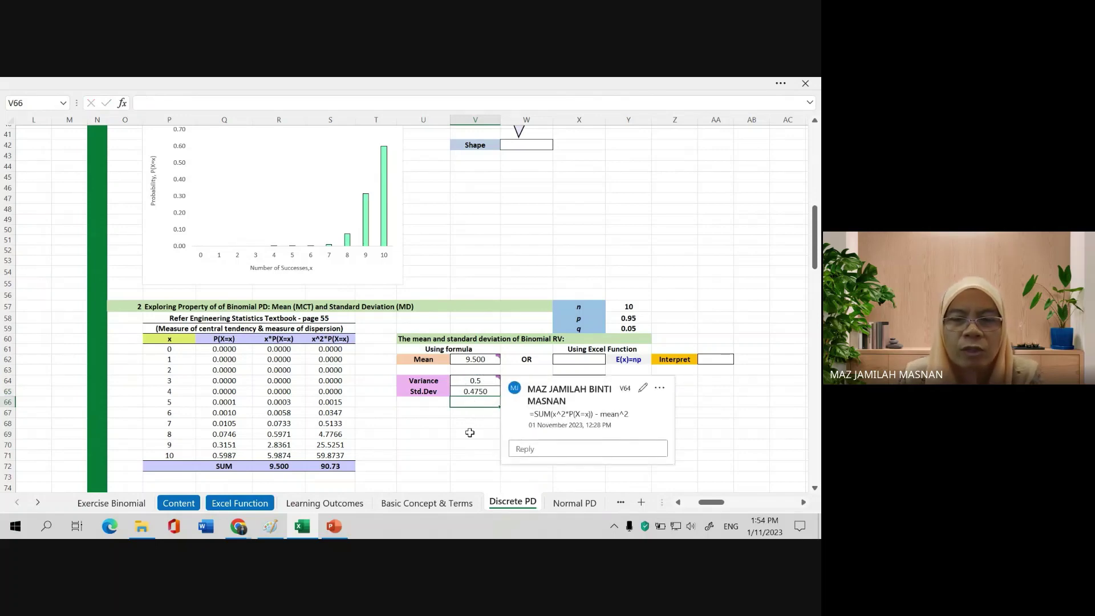
{"action": "left_click", "coordinate": [471, 414]}
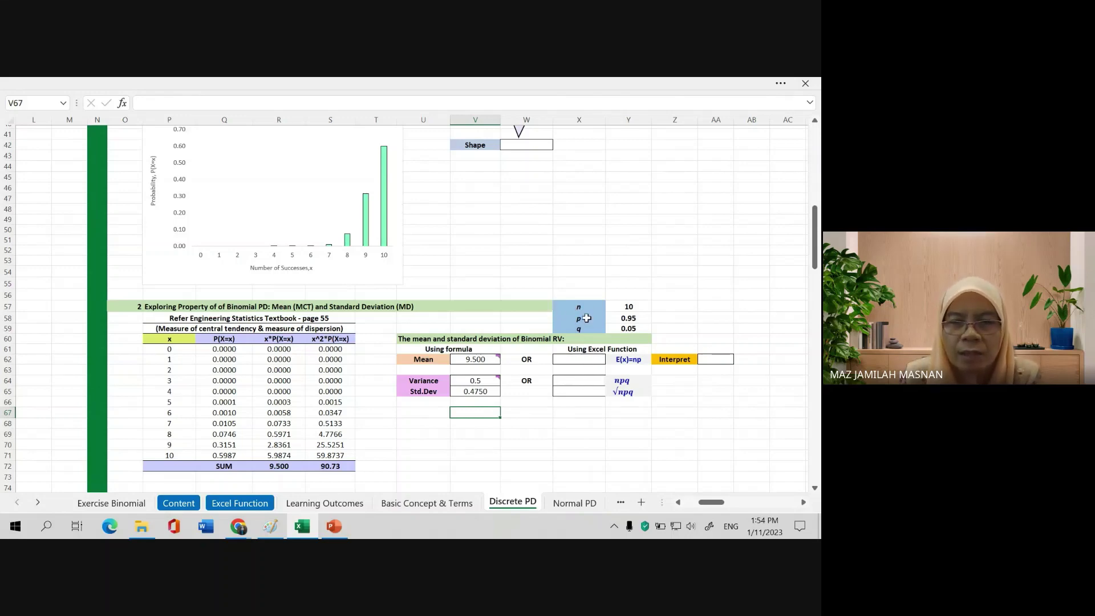
{"action": "scroll", "coordinate": [404, 294], "scroll_direction": "up", "scroll_amount": 6}
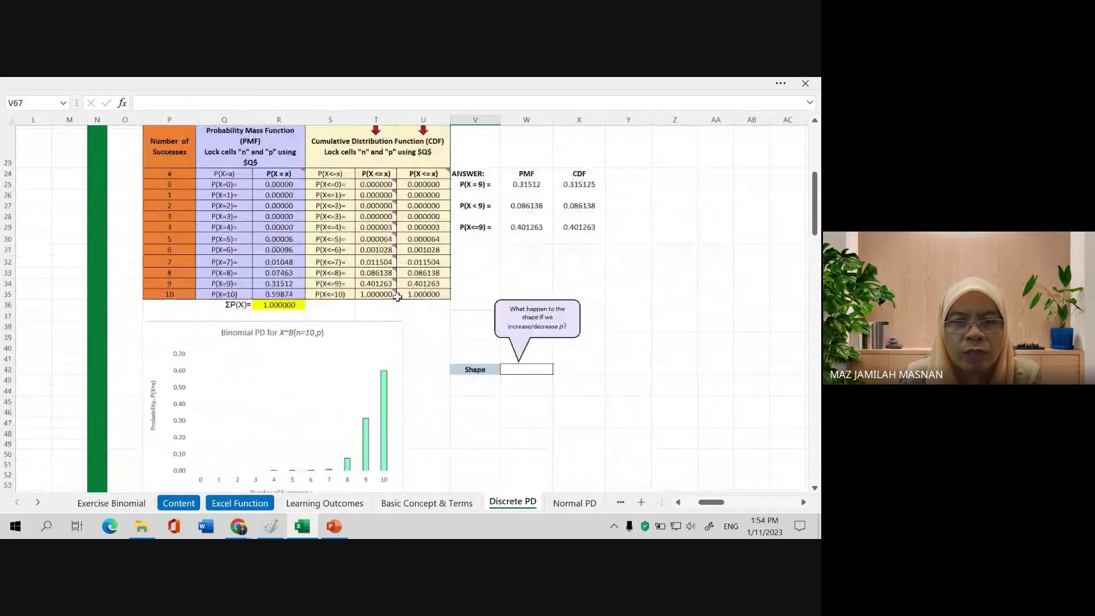
{"action": "scroll", "coordinate": [397, 296], "scroll_direction": "up", "scroll_amount": 7}
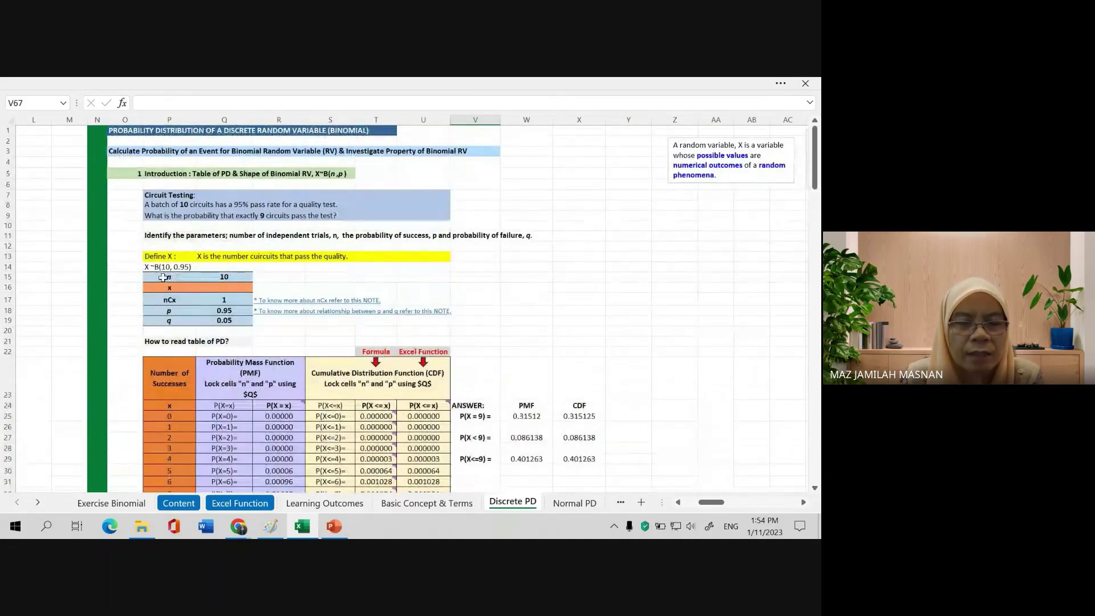
{"action": "scroll", "coordinate": [718, 320], "scroll_direction": "down", "scroll_amount": 4}
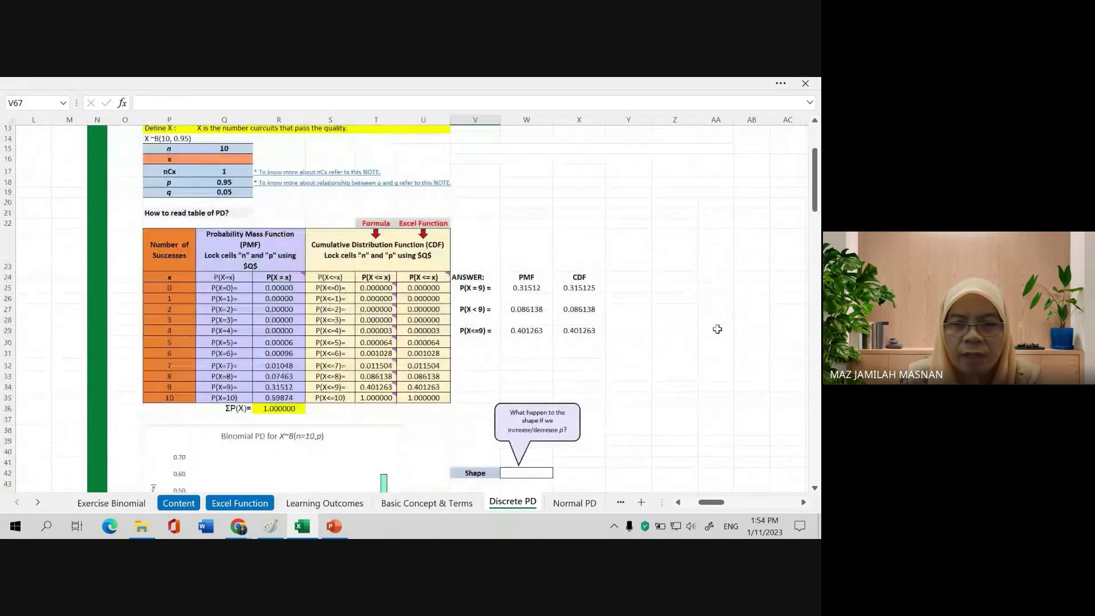
{"action": "scroll", "coordinate": [717, 329], "scroll_direction": "down", "scroll_amount": 5}
{"action": "scroll", "coordinate": [714, 336], "scroll_direction": "down", "scroll_amount": 5}
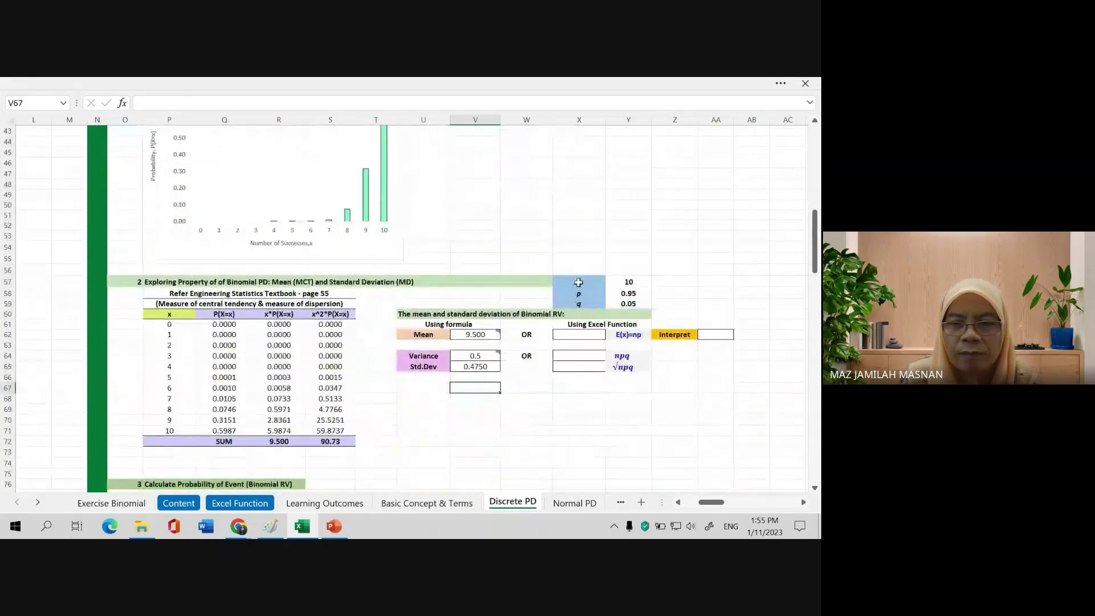
{"action": "left_click_drag", "start_coordinate": [578, 282], "coordinate": [640, 304]}
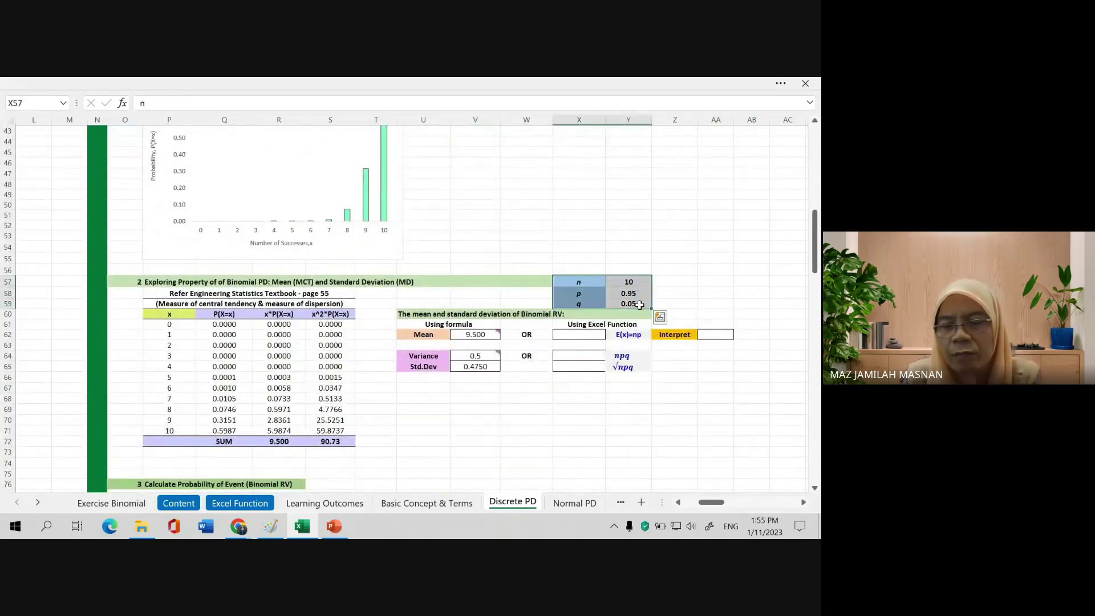
{"action": "left_click", "coordinate": [600, 296]}
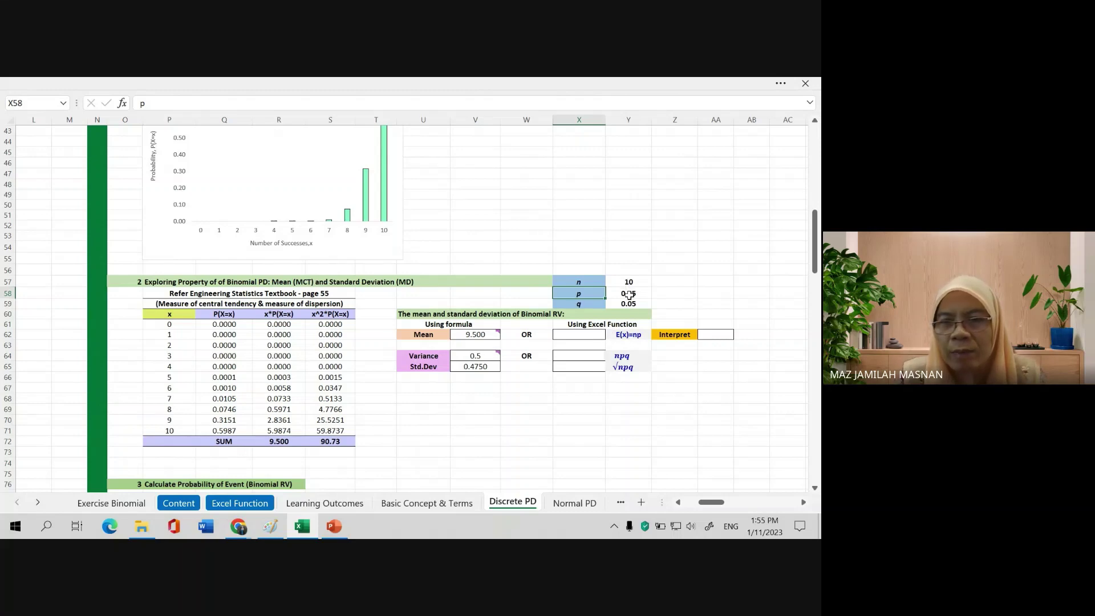
{"action": "left_click", "coordinate": [635, 336]}
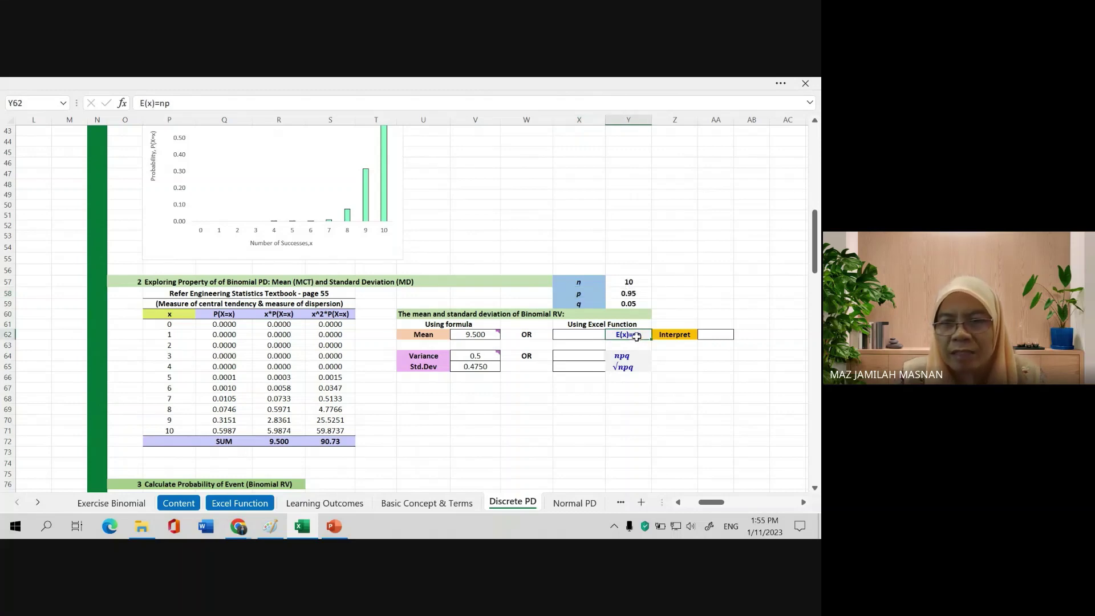
- Enter =Y57*Y58 in X62 so the function-based mean reads 9.500
{"action": "left_click", "coordinate": [587, 336]}
{"action": "type", "text": "="}
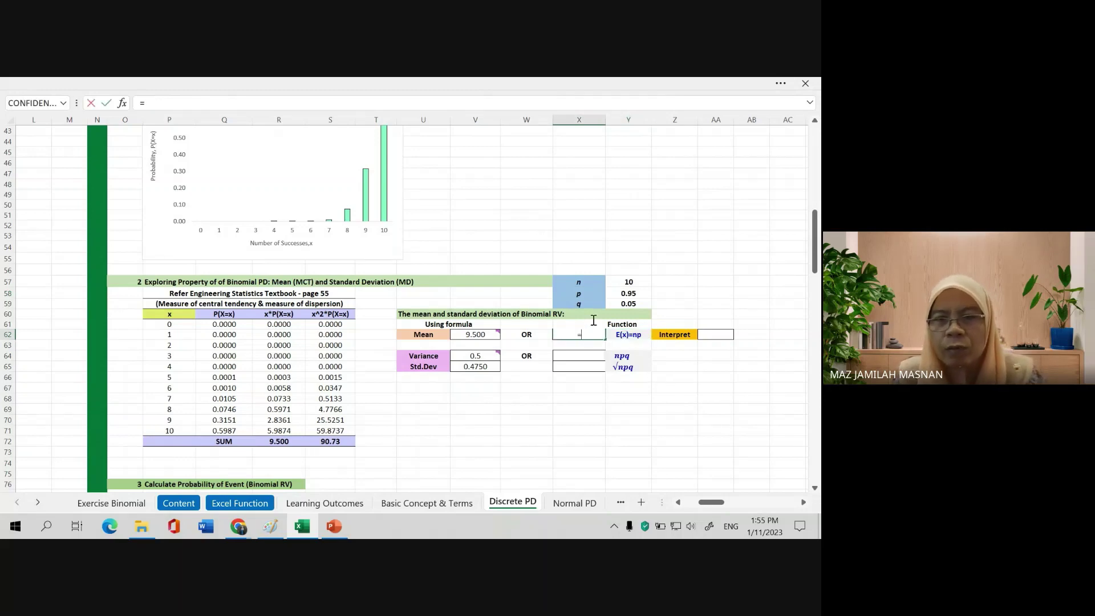
{"action": "left_click", "coordinate": [635, 283]}
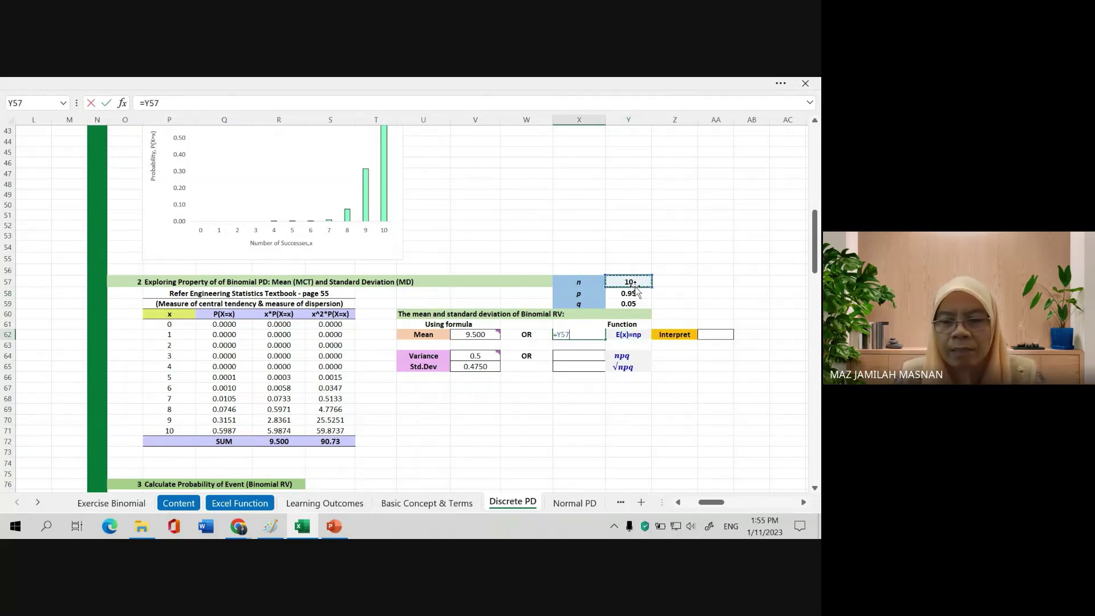
{"action": "type", "text": "*"}
{"action": "left_click", "coordinate": [633, 293]}
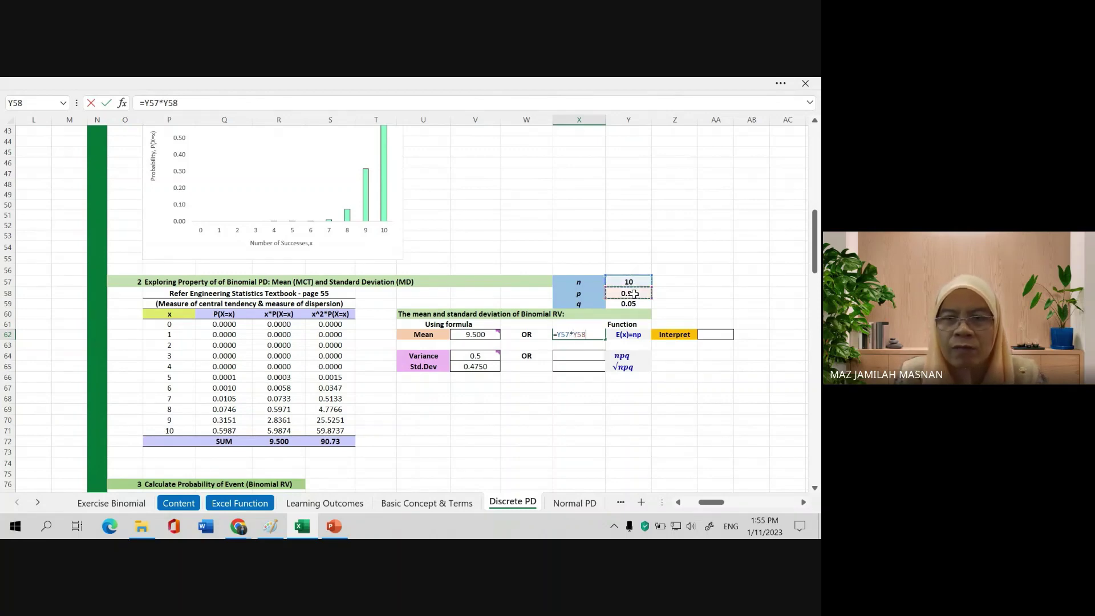
{"action": "key", "text": "Return"}
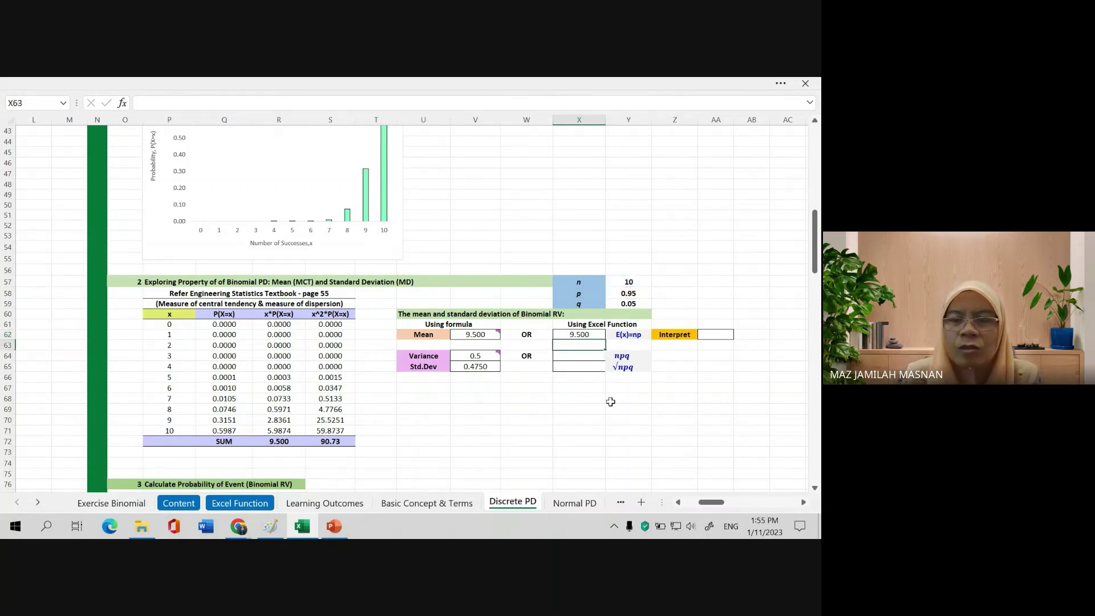
- Enter =Y57*Y58*Y59 in X64 so the function-based variance reads 0.475
{"action": "mouse_move", "coordinate": [491, 334]}
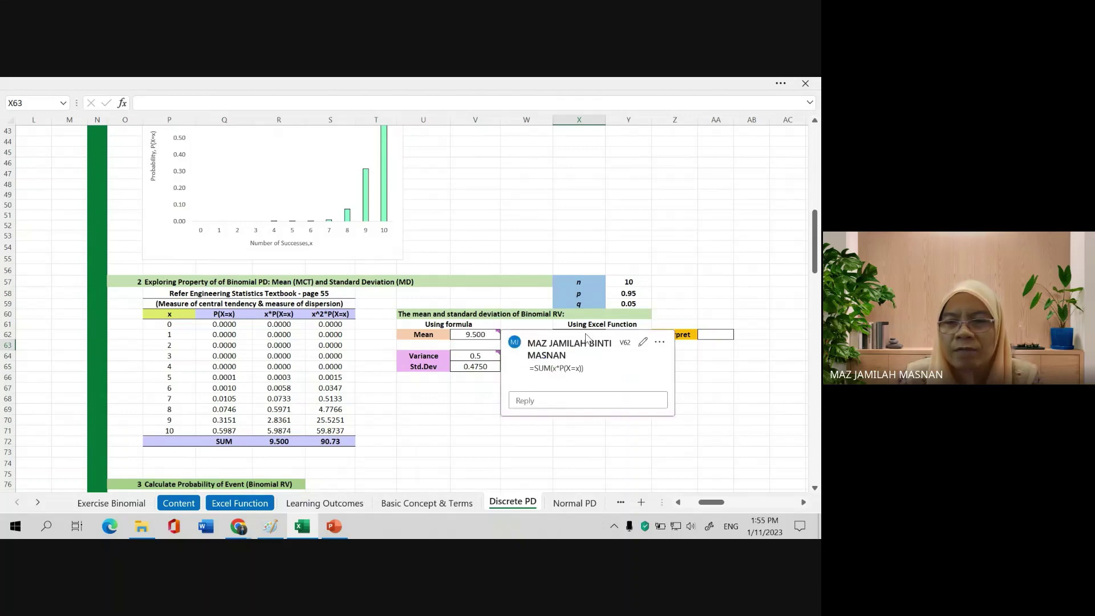
{"action": "left_click", "coordinate": [712, 365]}
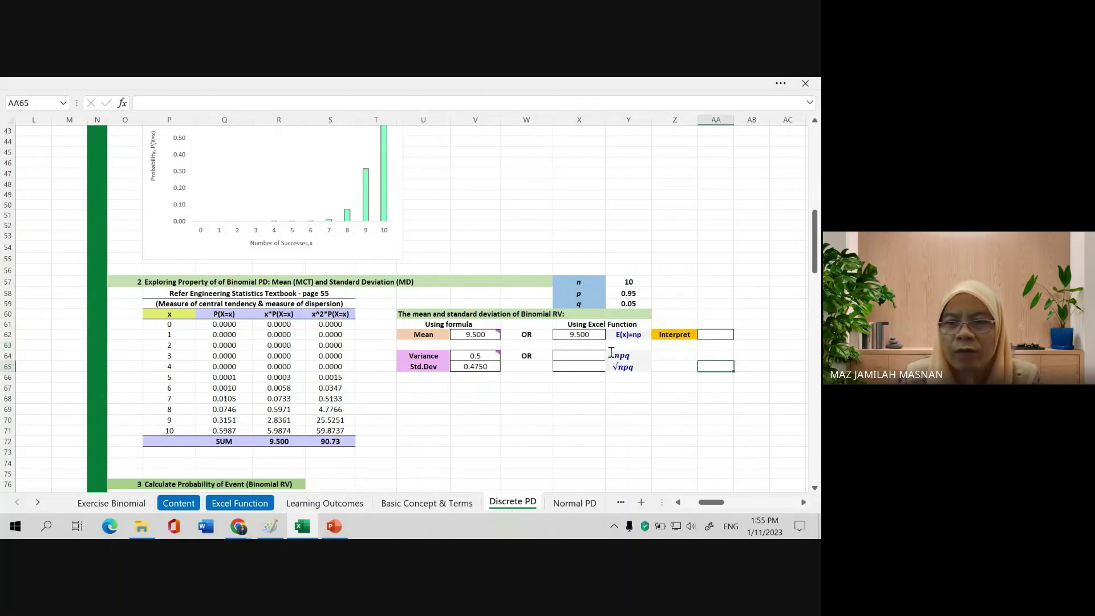
{"action": "left_click", "coordinate": [583, 357]}
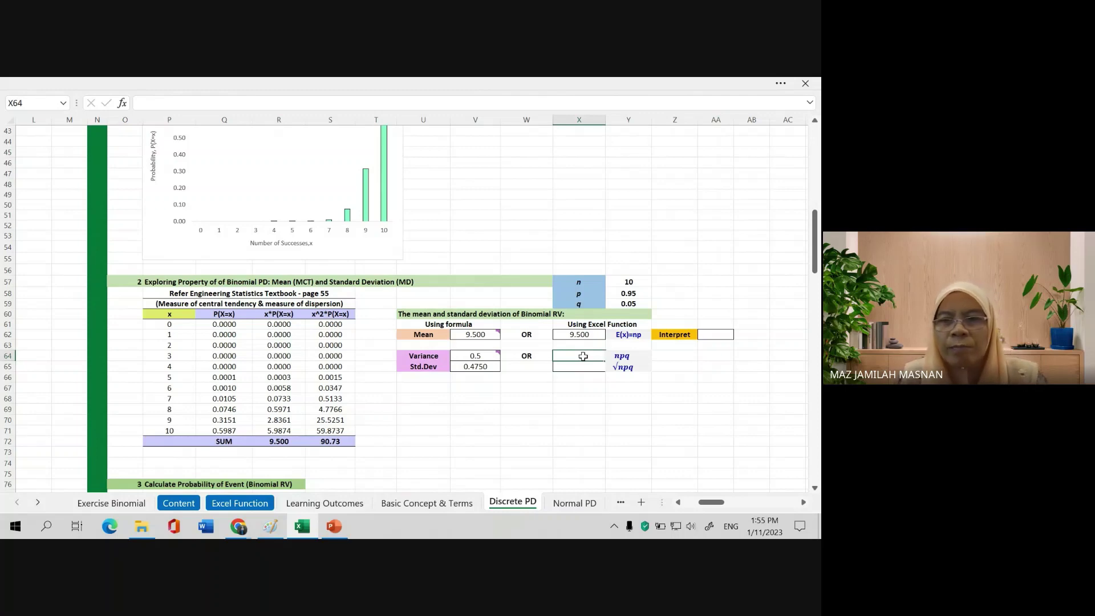
{"action": "type", "text": "="}
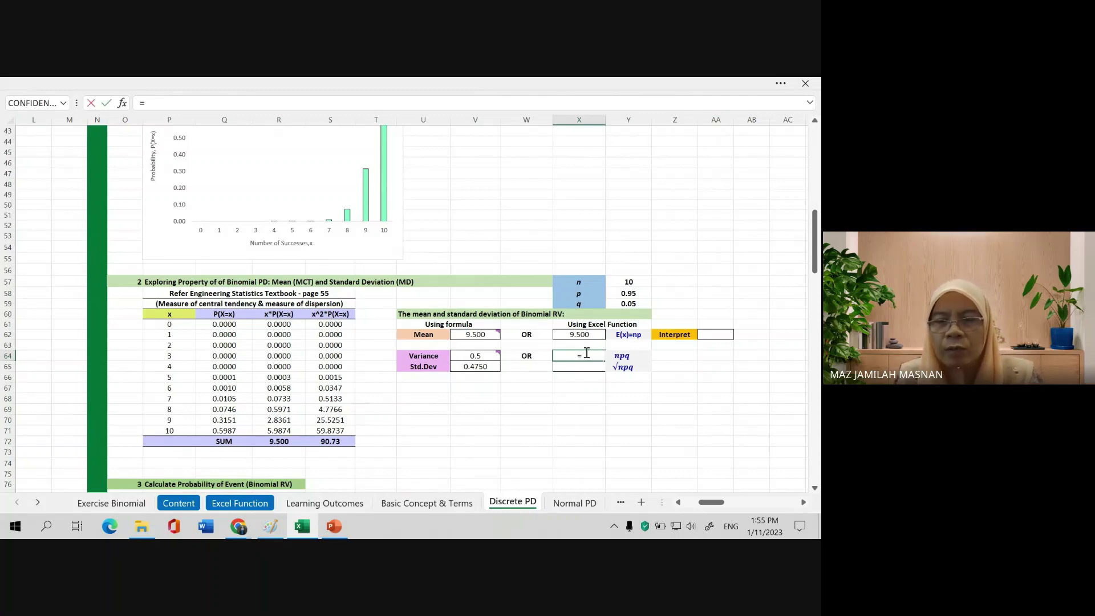
{"action": "left_click", "coordinate": [631, 284]}
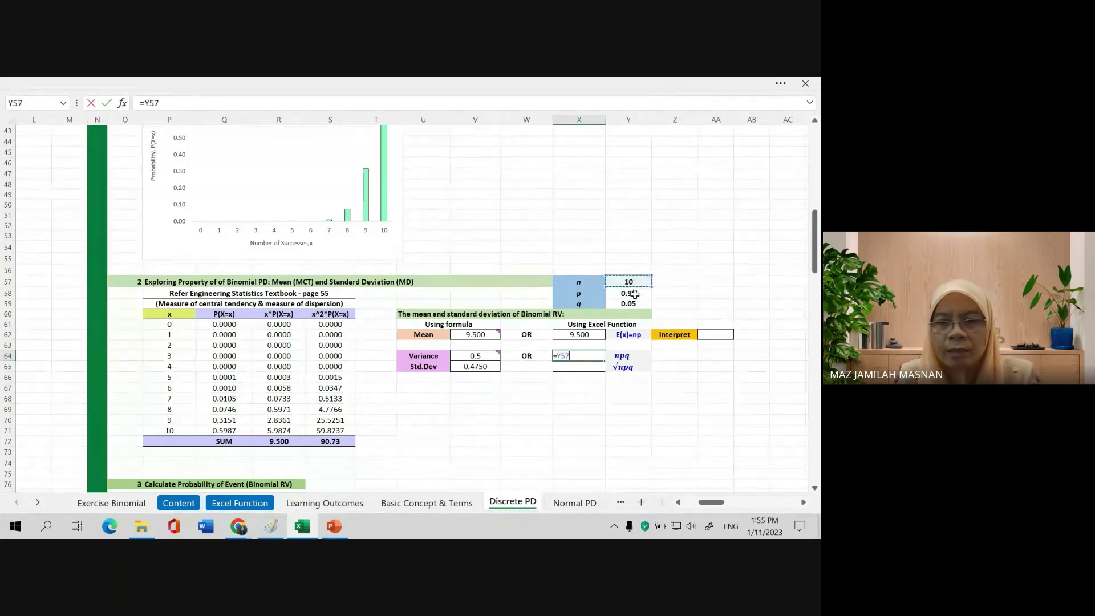
{"action": "type", "text": "*"}
{"action": "left_click", "coordinate": [635, 295]}
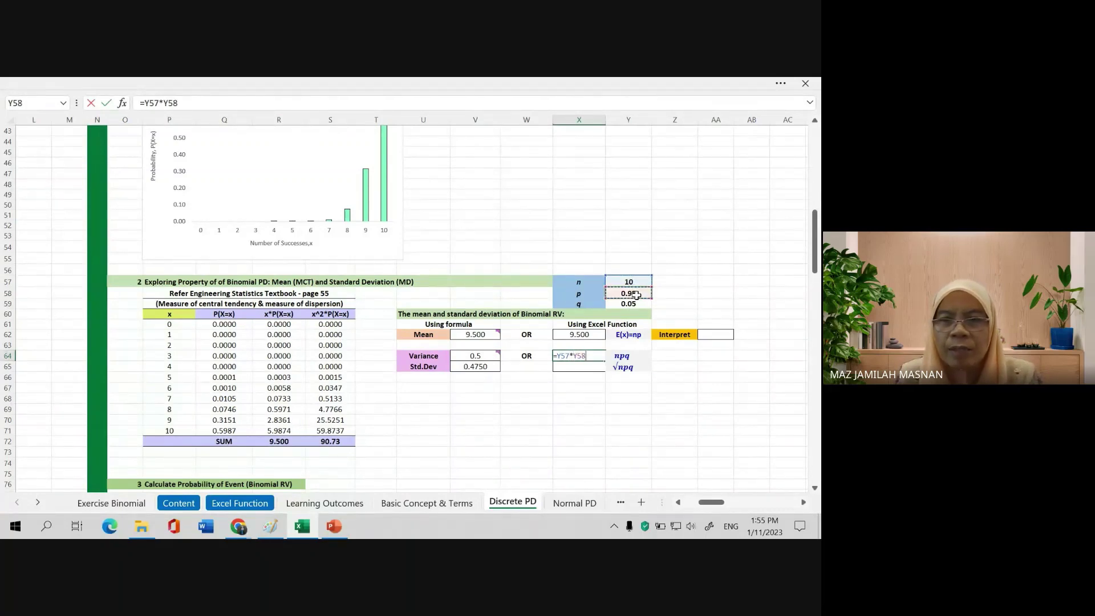
{"action": "type", "text": "*"}
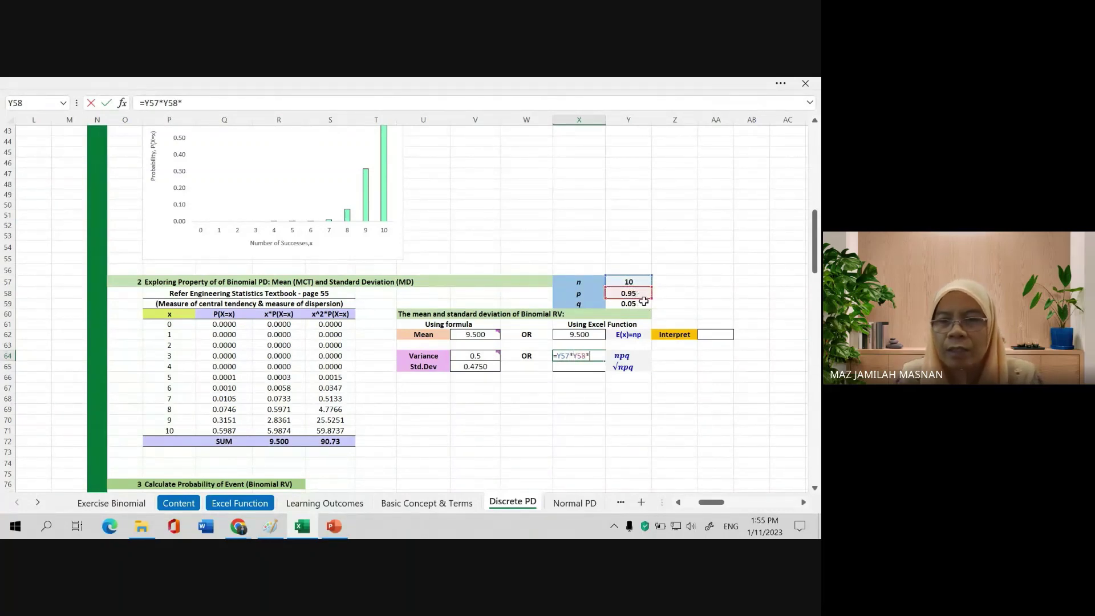
{"action": "left_click", "coordinate": [639, 304]}
{"action": "key", "text": "Return"}
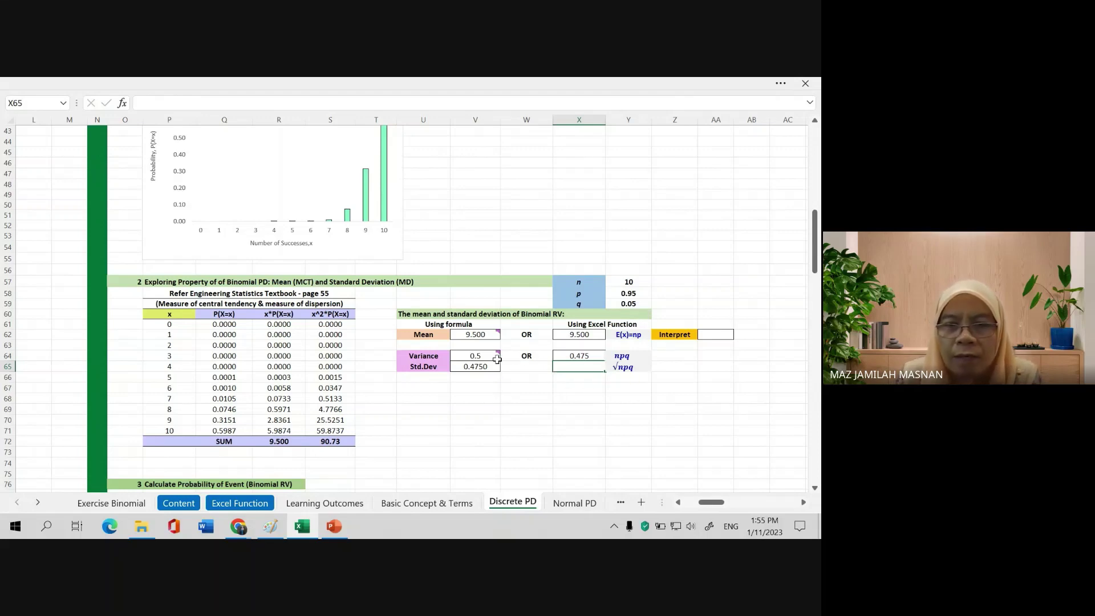
{"action": "left_click", "coordinate": [479, 358]}
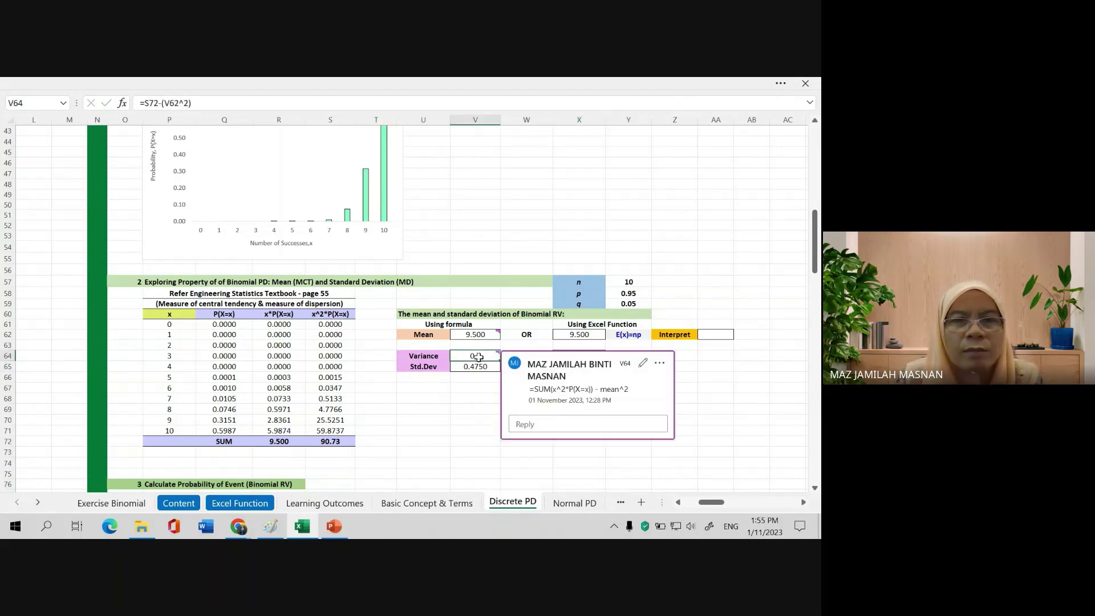
- Format V64 as Number with 3 decimal places
{"action": "right_click", "coordinate": [479, 357]}
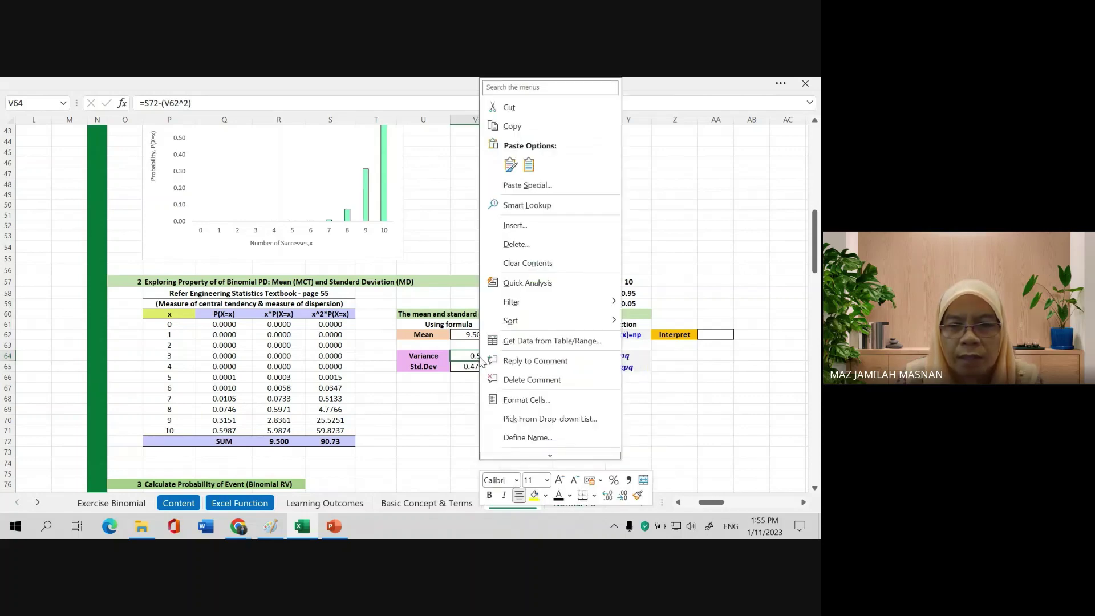
{"action": "left_click", "coordinate": [526, 403]}
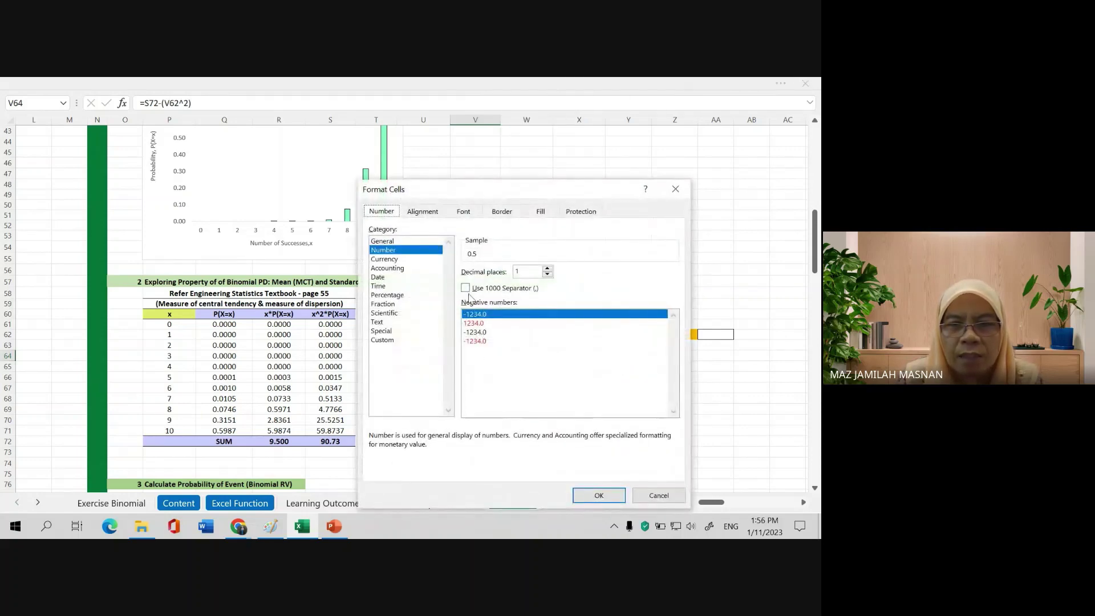
{"action": "left_click", "coordinate": [549, 275]}
{"action": "left_click", "coordinate": [547, 268]}
{"action": "left_click", "coordinate": [548, 268]}
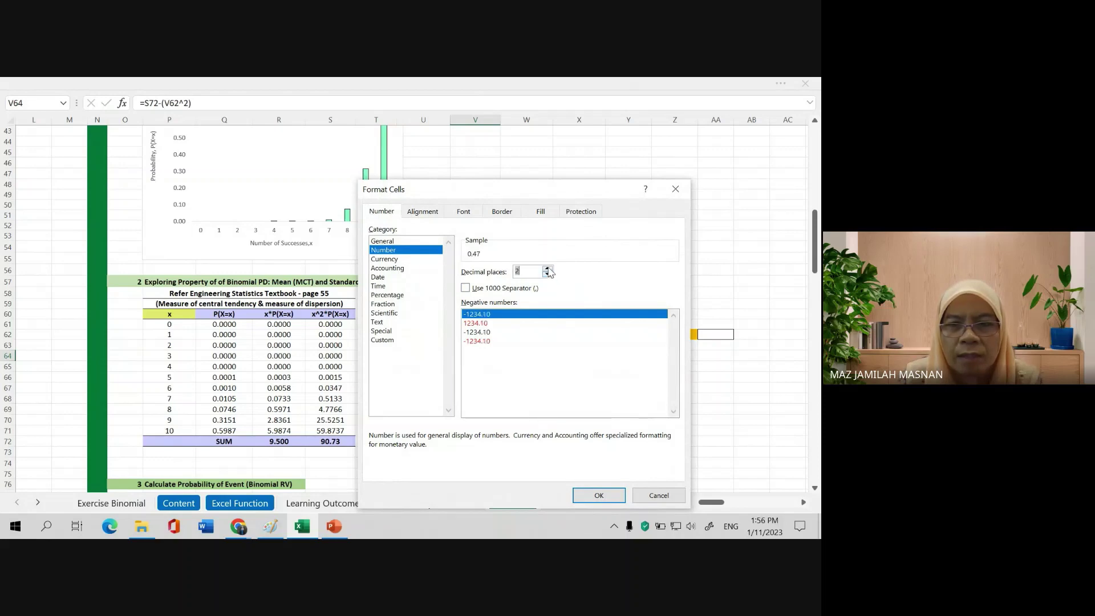
{"action": "left_click", "coordinate": [547, 268]}
{"action": "left_click", "coordinate": [599, 495]}
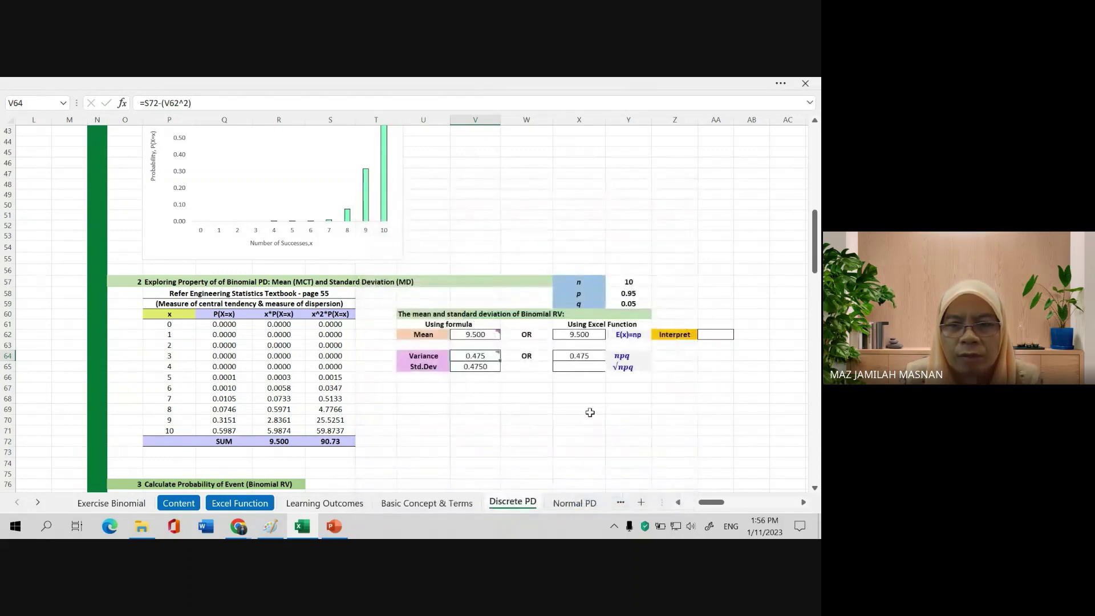
- Compare the npq and formula-based variance cells, both now reading 0.475
{"action": "left_click", "coordinate": [551, 390]}
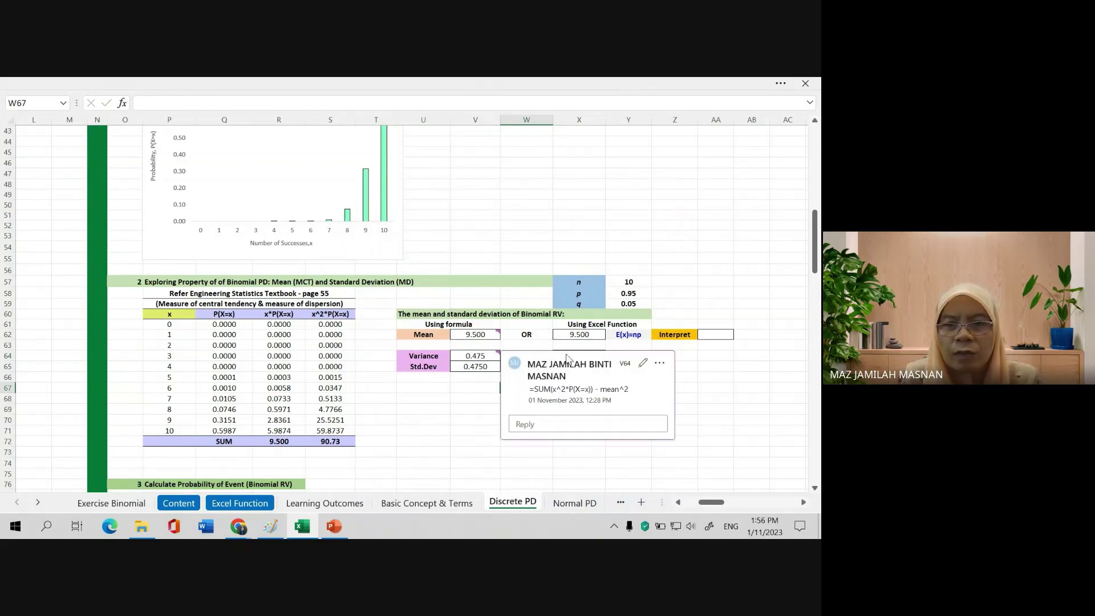
{"action": "left_click", "coordinate": [700, 356]}
{"action": "left_click", "coordinate": [579, 356]}
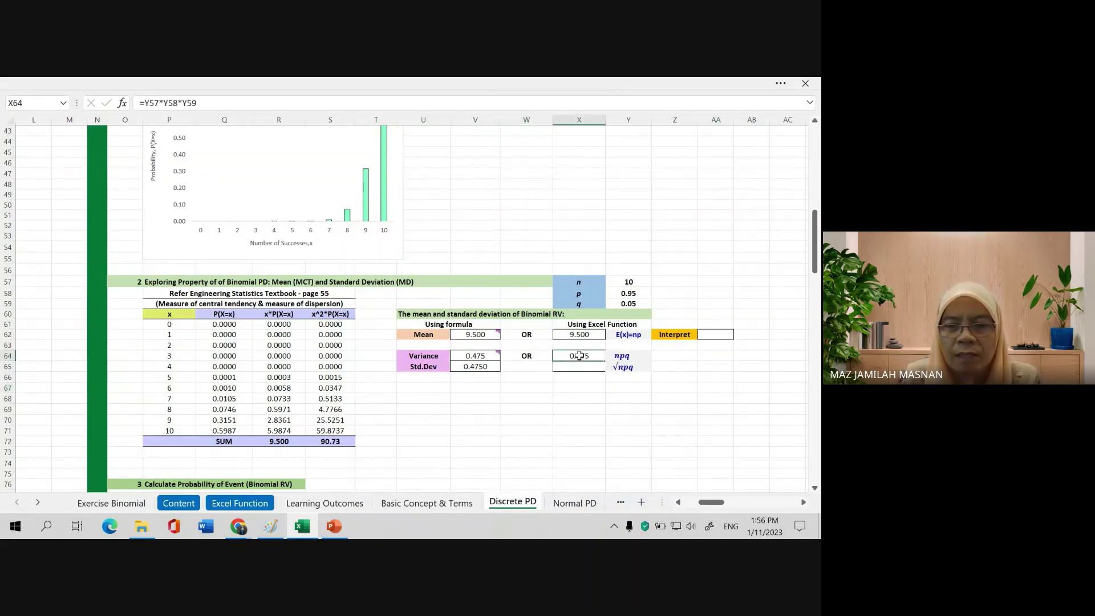
{"action": "mouse_move", "coordinate": [486, 360]}
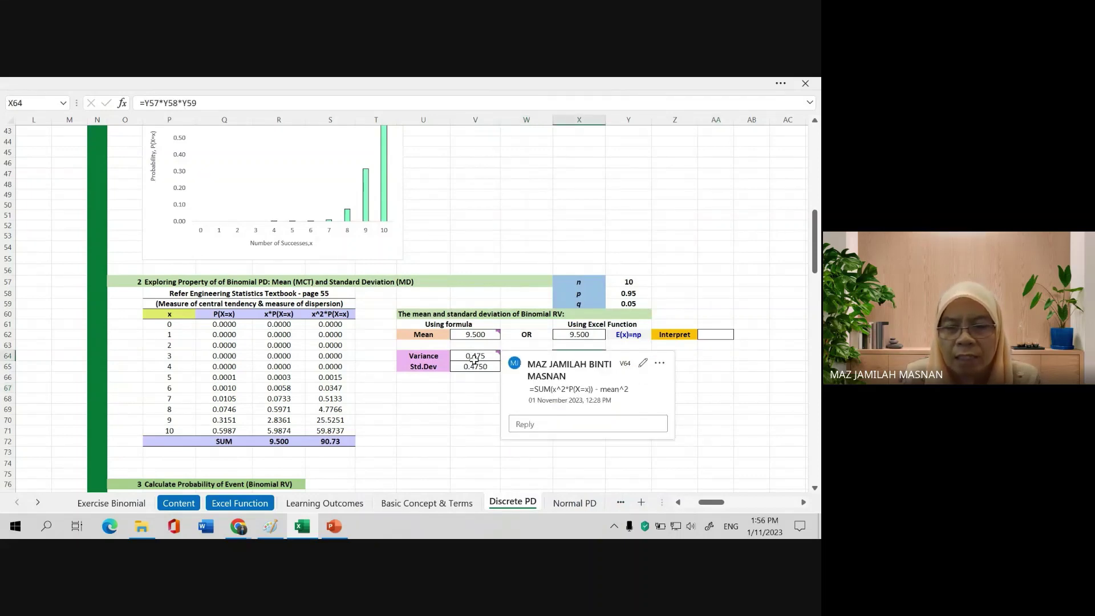
{"action": "left_click", "coordinate": [534, 343]}
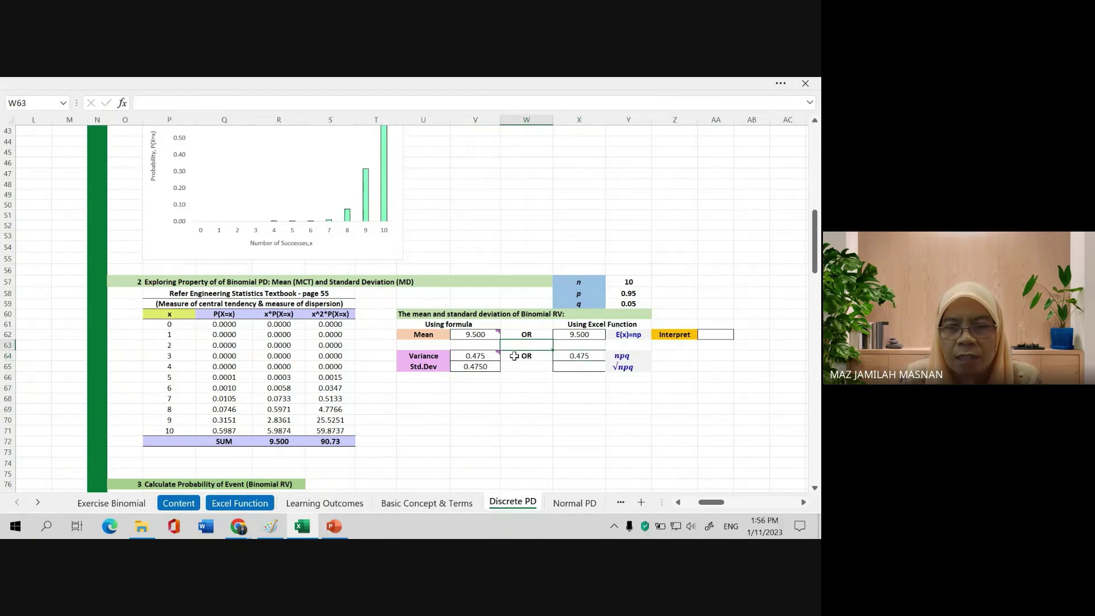
{"action": "left_click", "coordinate": [486, 358]}
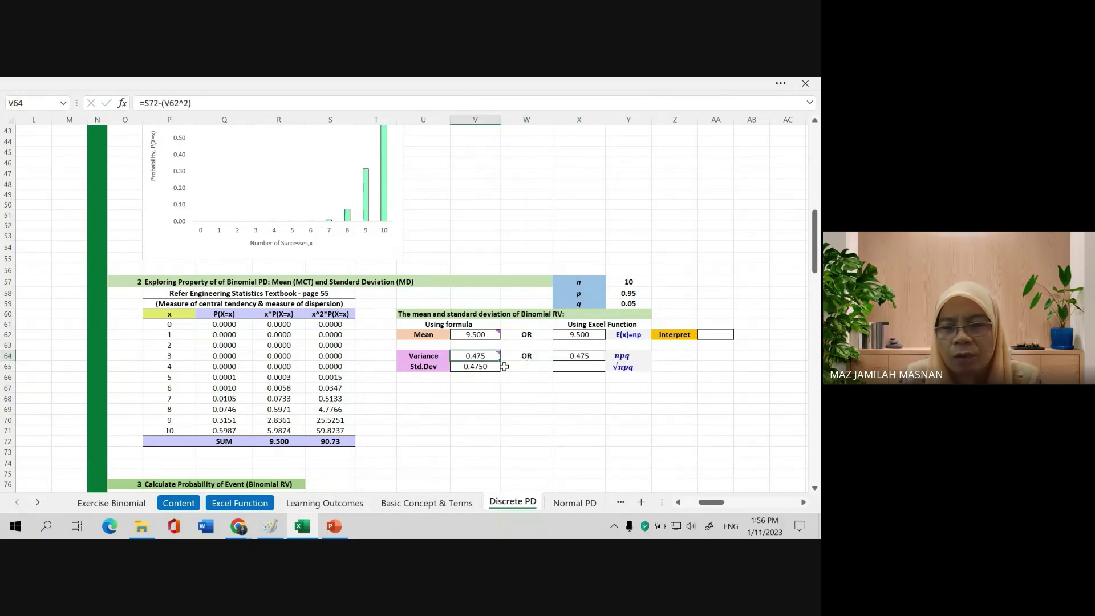
{"action": "mouse_move", "coordinate": [500, 358]}
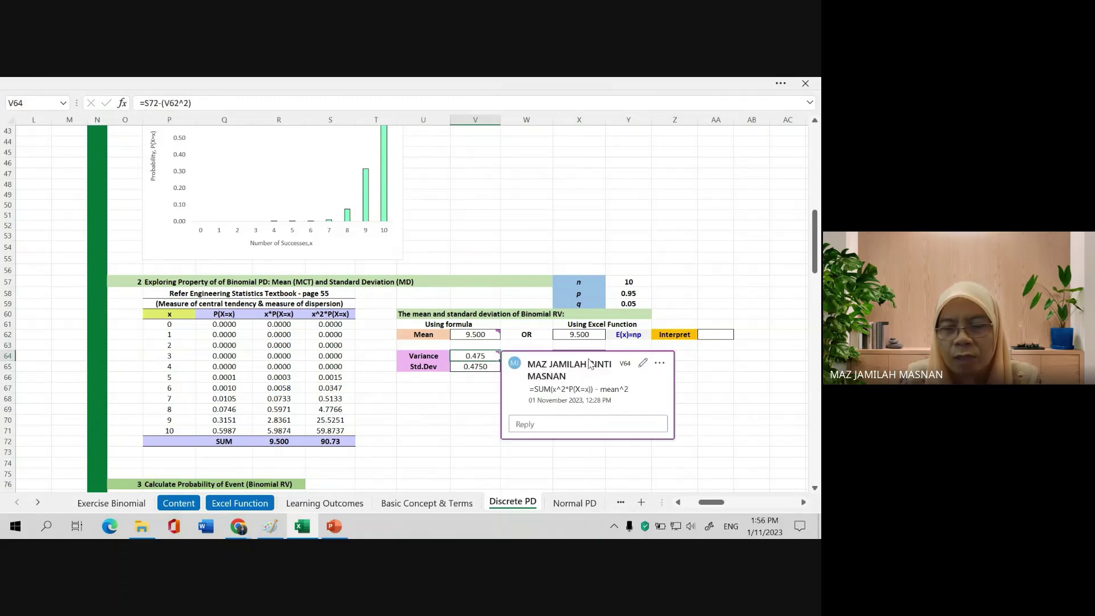
{"action": "left_click", "coordinate": [570, 346]}
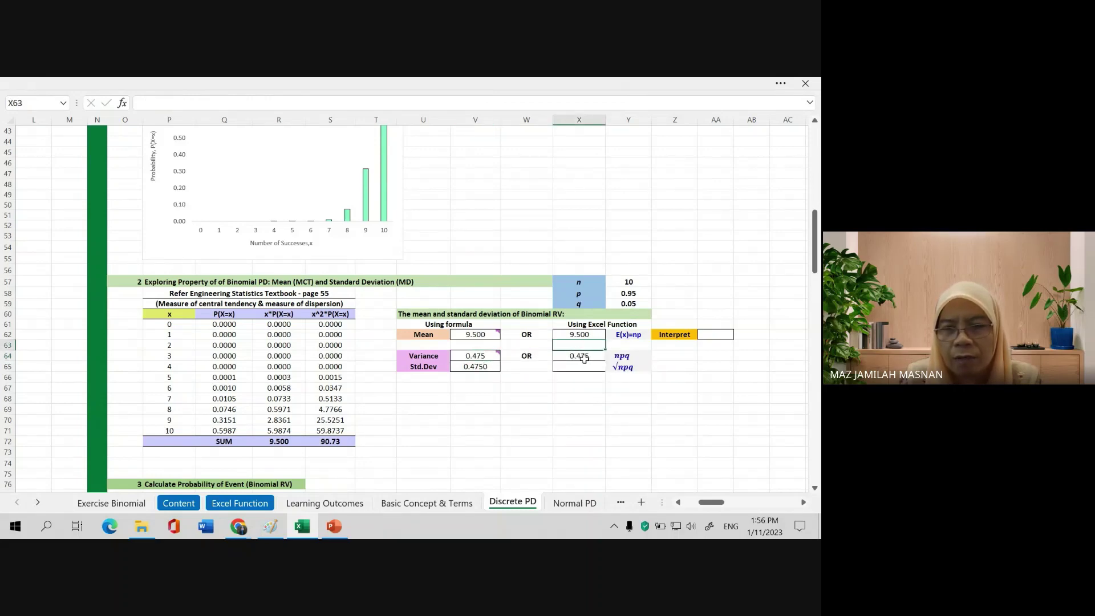
{"action": "left_click", "coordinate": [586, 366]}
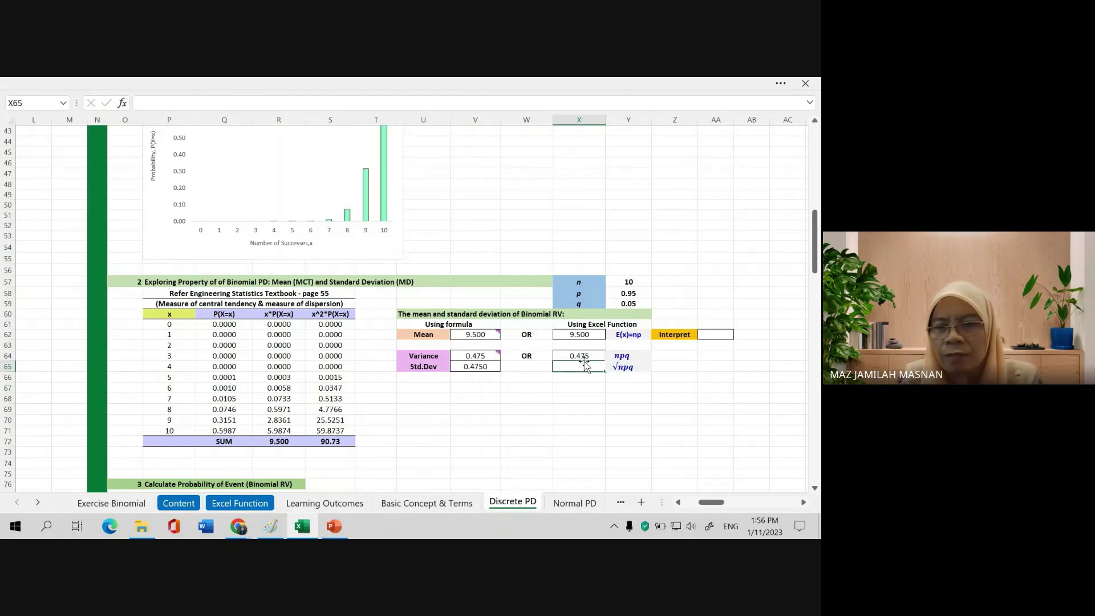
- Enter =SQRT(X64) in X65 and =SQRT(V64) in V65, both giving 0.6892
{"action": "type", "text": "="}
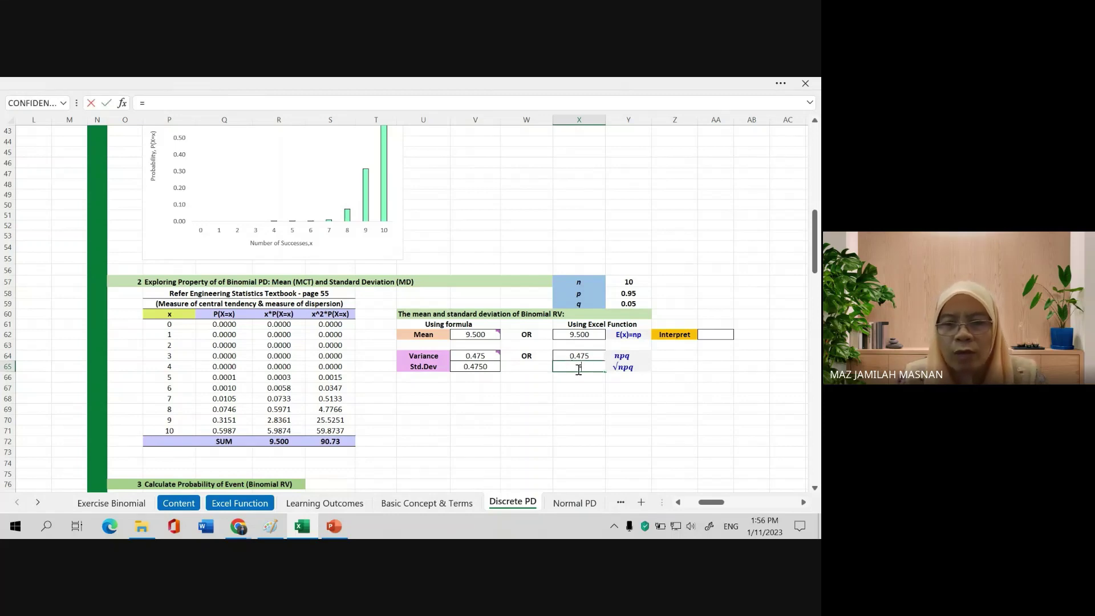
{"action": "type", "text": "SQRT"}
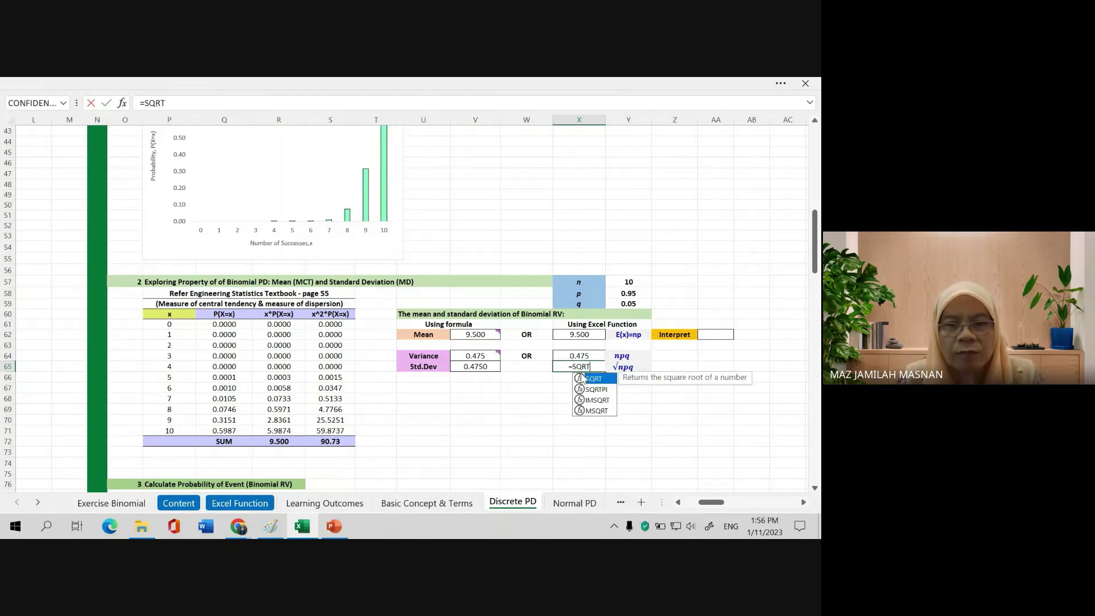
{"action": "type", "text": "("}
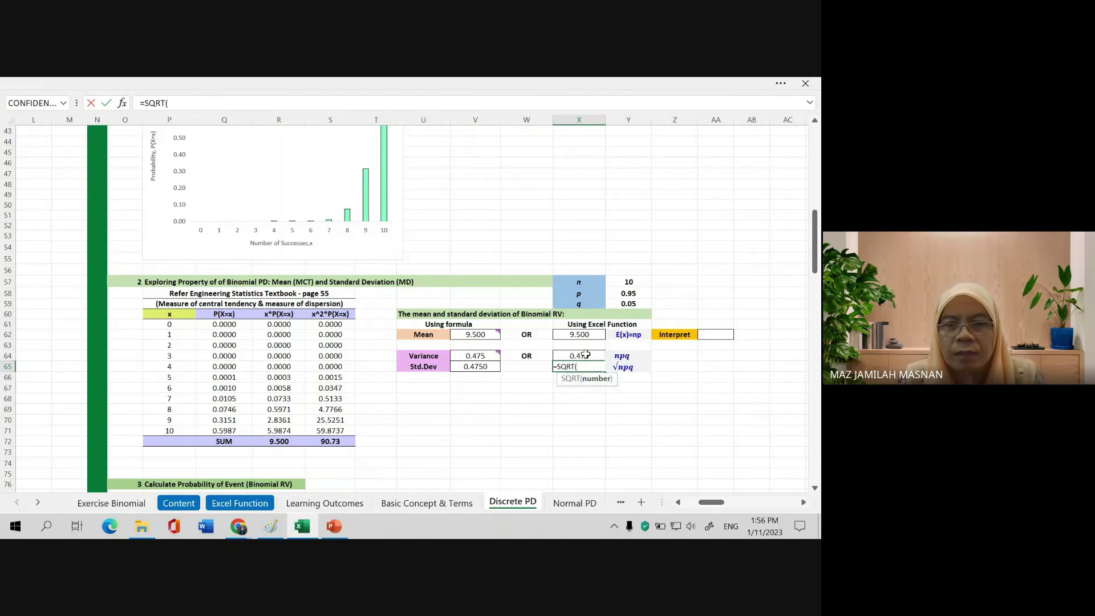
{"action": "left_click", "coordinate": [584, 354]}
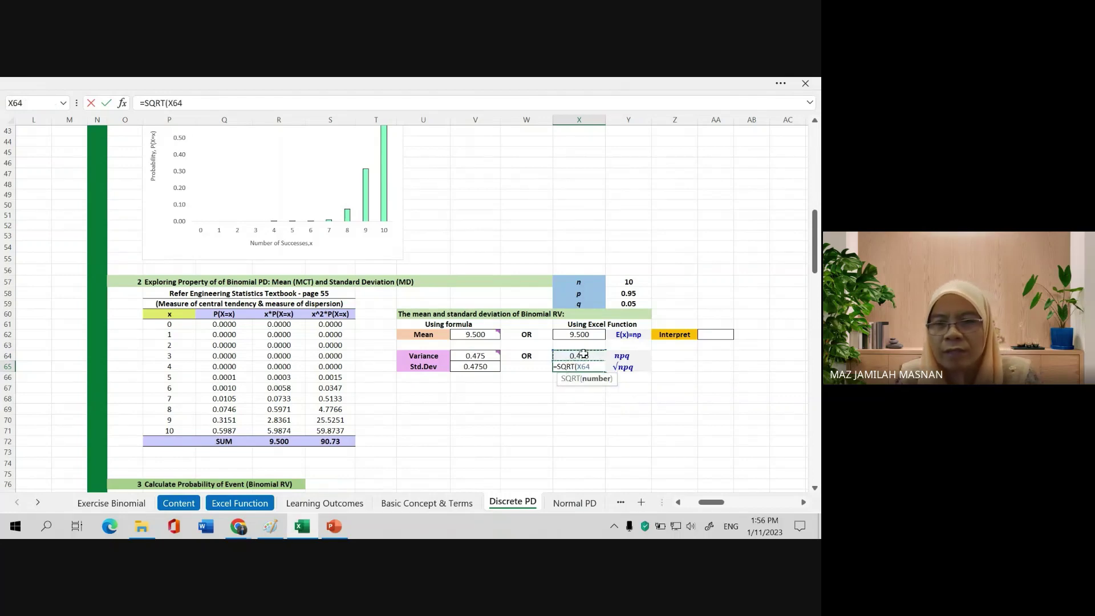
{"action": "key", "text": "Return"}
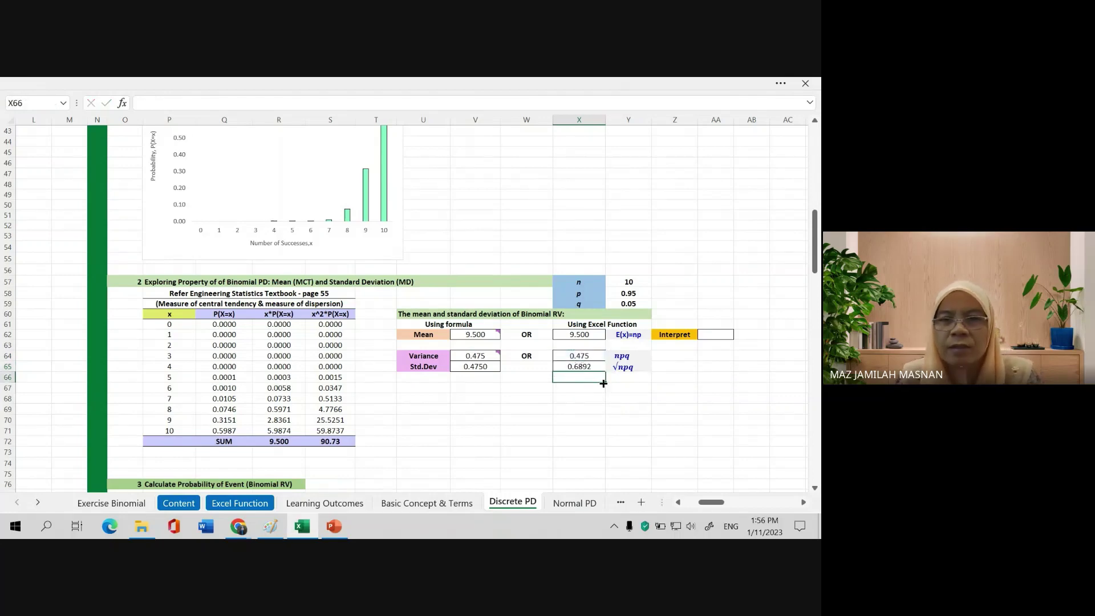
{"action": "left_click", "coordinate": [484, 369]}
{"action": "type", "text": "="}
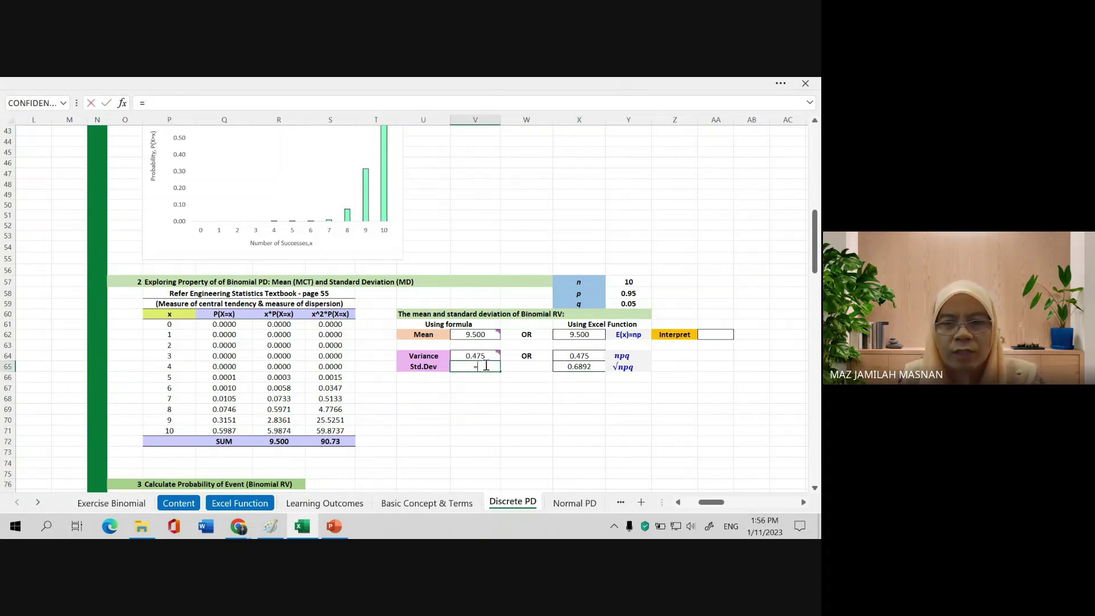
{"action": "type", "text": "SQRT"}
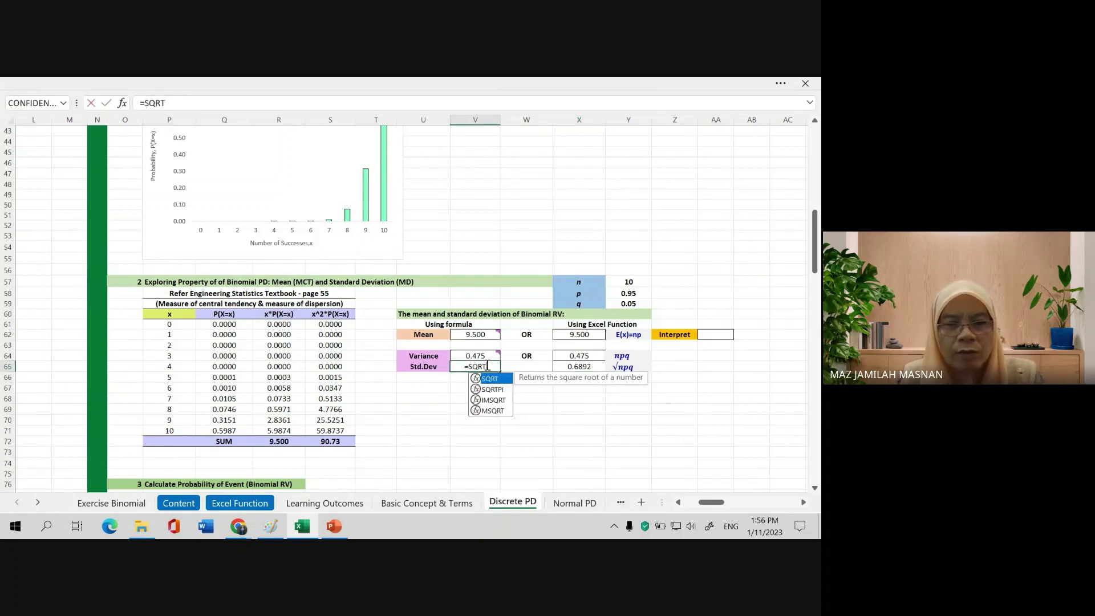
{"action": "type", "text": "("}
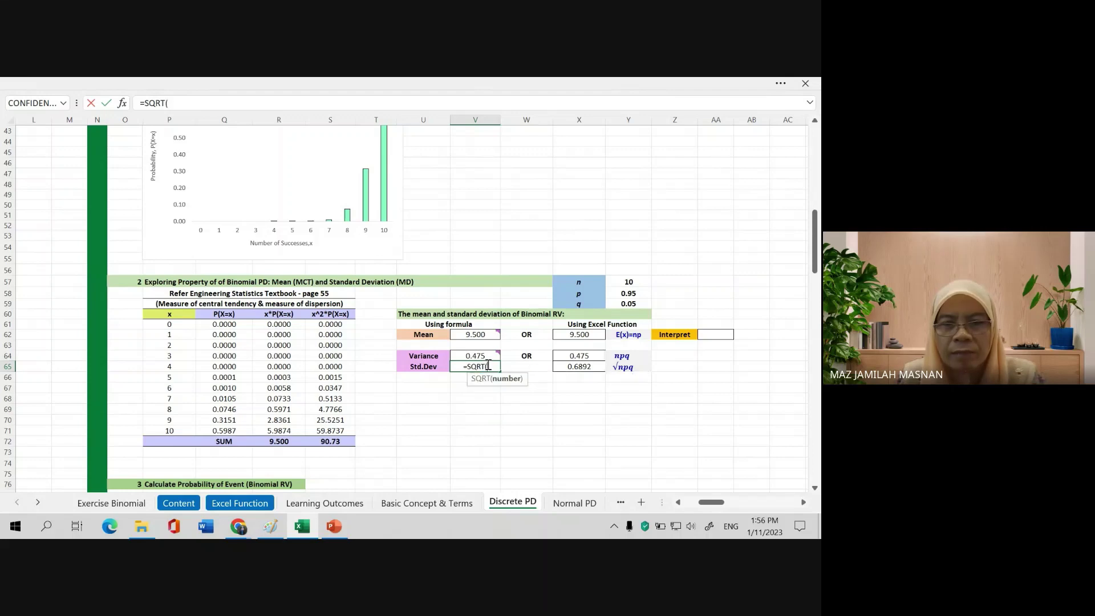
{"action": "left_click", "coordinate": [489, 356]}
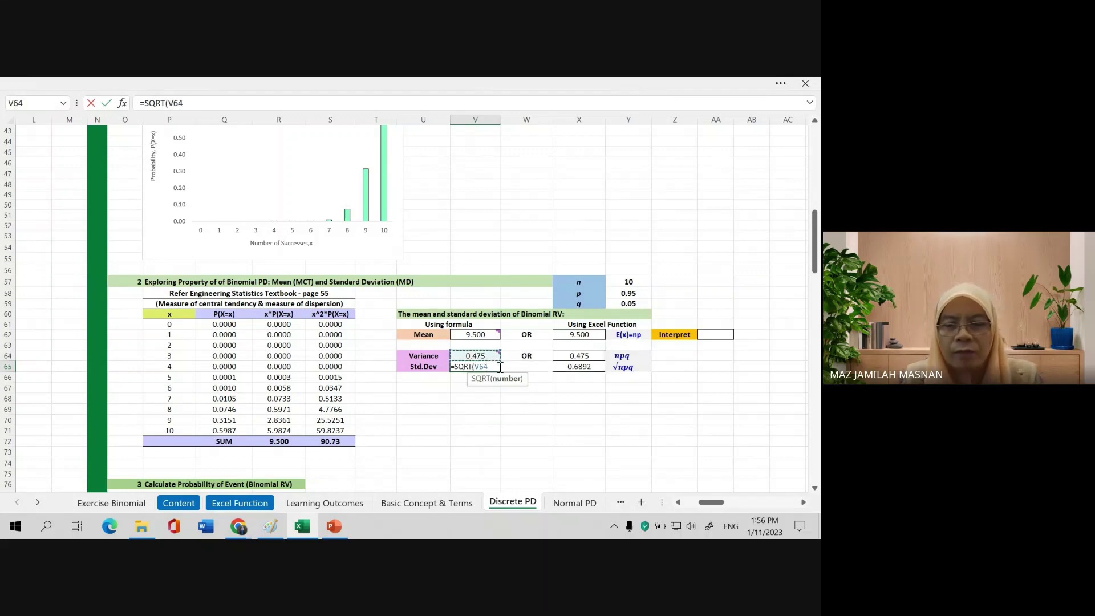
{"action": "key", "text": "Return"}
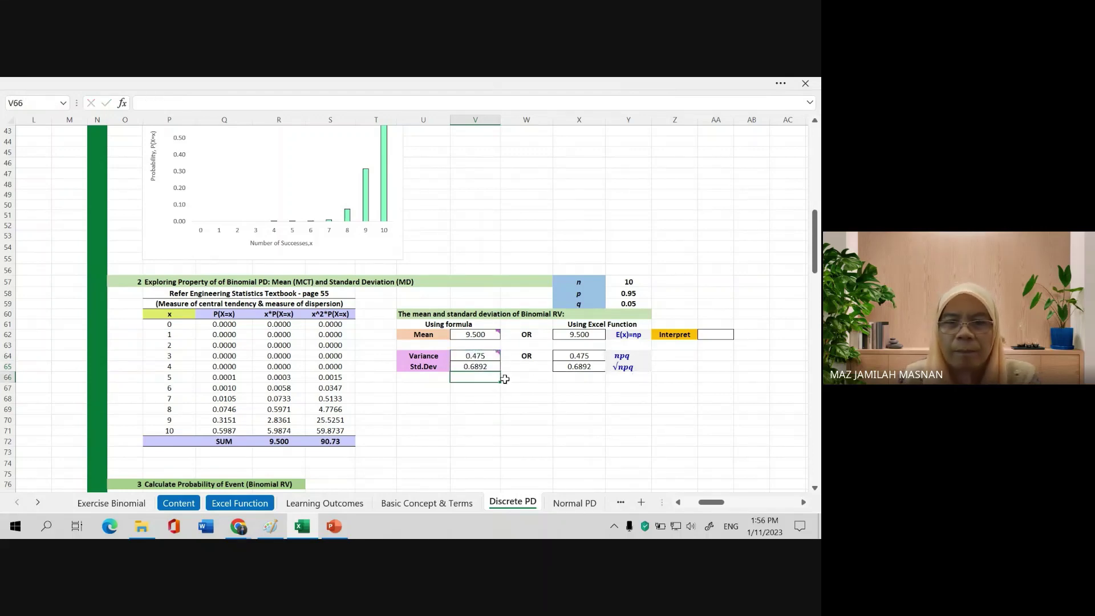
{"action": "left_click", "coordinate": [521, 380]}
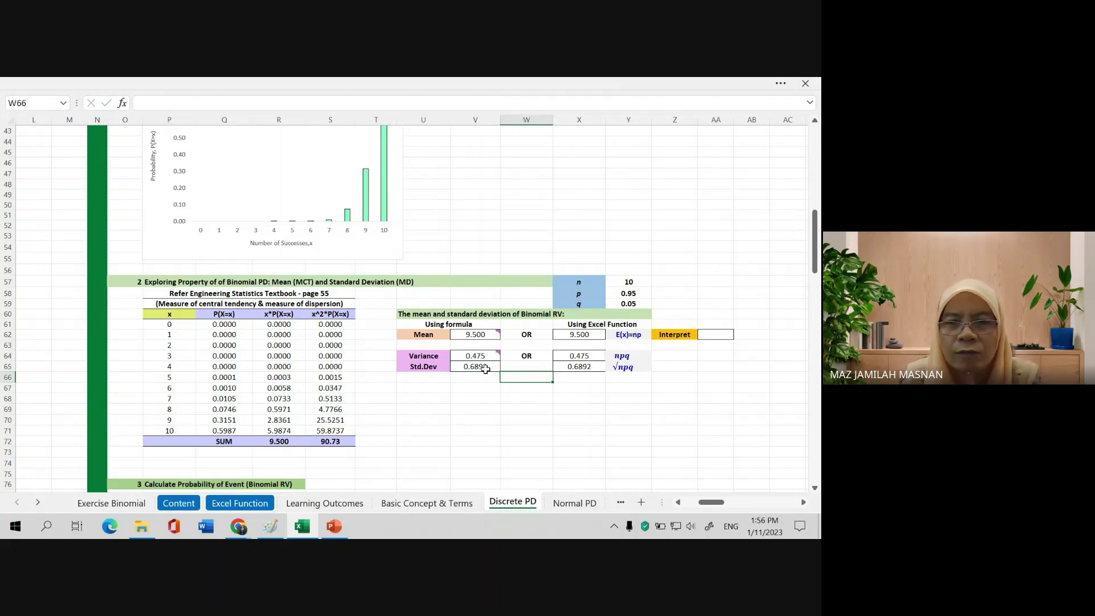
{"action": "left_click", "coordinate": [486, 370]}
{"action": "left_click", "coordinate": [572, 366]}
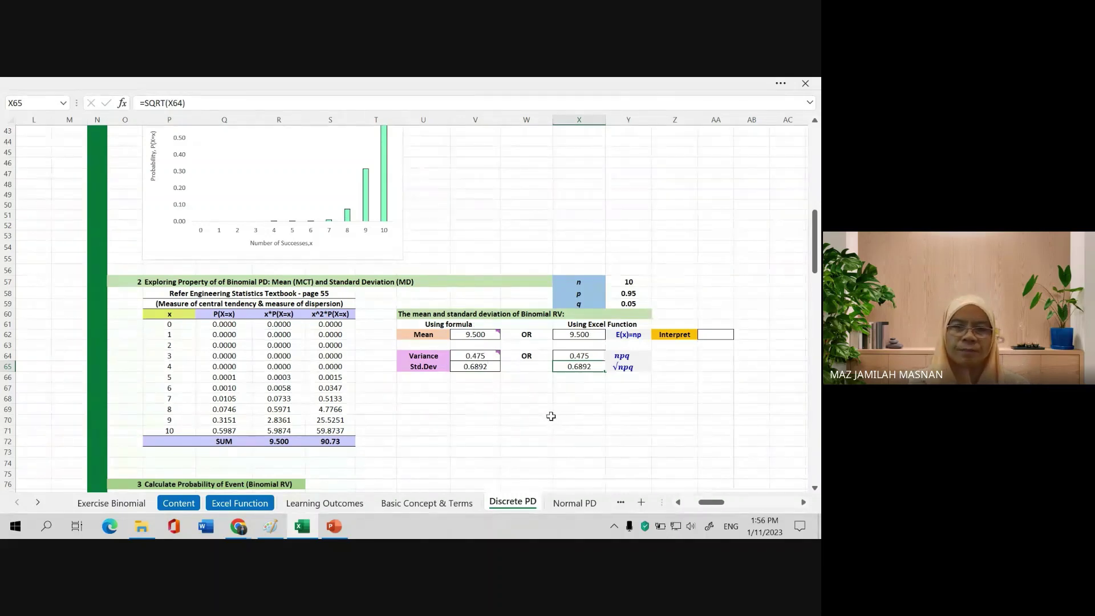
- Scroll down to the section 3 Data Transmission tables for X~B(100, 0.98)
{"action": "scroll", "coordinate": [565, 408], "scroll_direction": "up", "scroll_amount": 3}
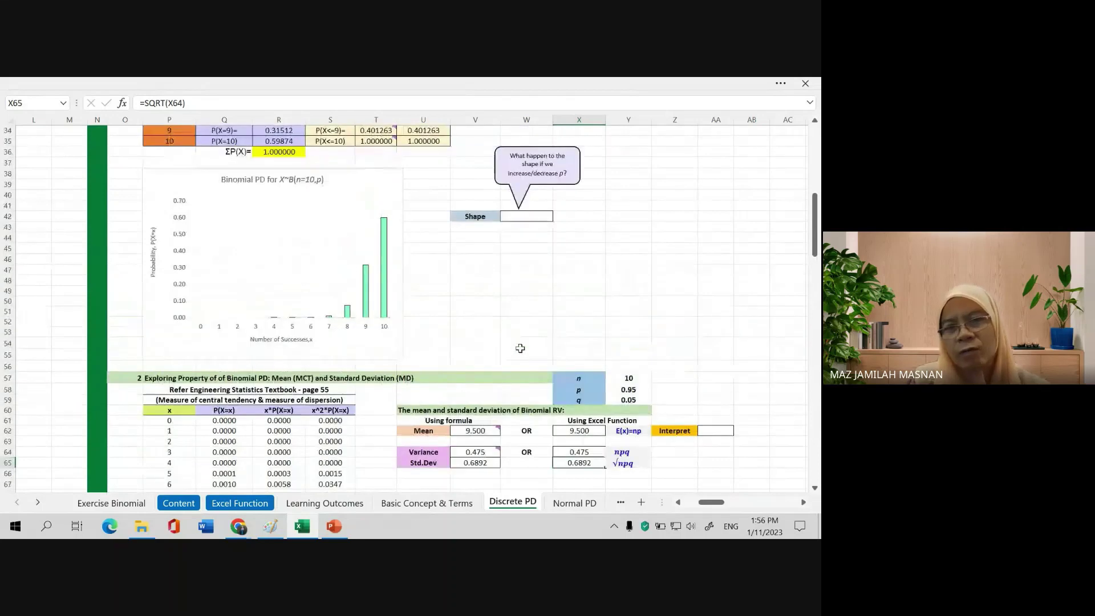
{"action": "scroll", "coordinate": [518, 347], "scroll_direction": "up", "scroll_amount": 11}
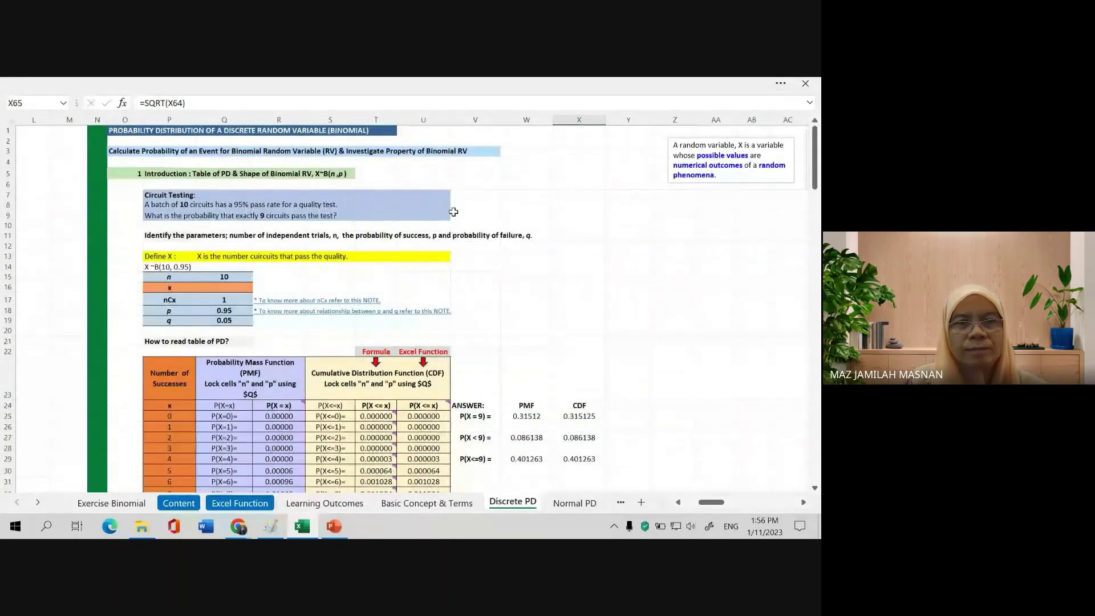
{"action": "scroll", "coordinate": [674, 330], "scroll_direction": "down", "scroll_amount": 17}
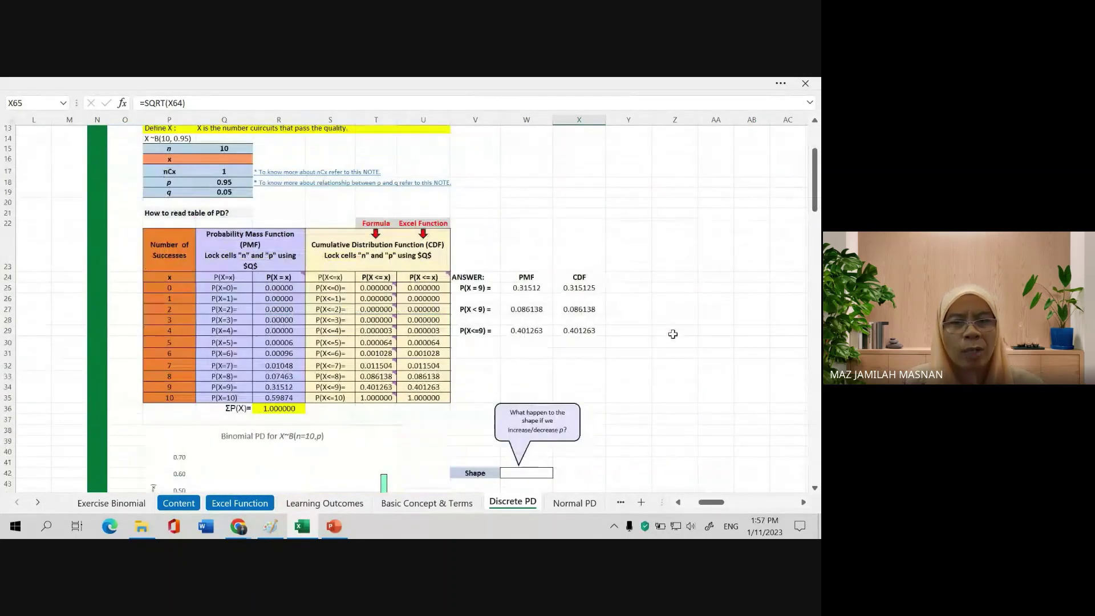
{"action": "scroll", "coordinate": [662, 376], "scroll_direction": "down", "scroll_amount": 6}
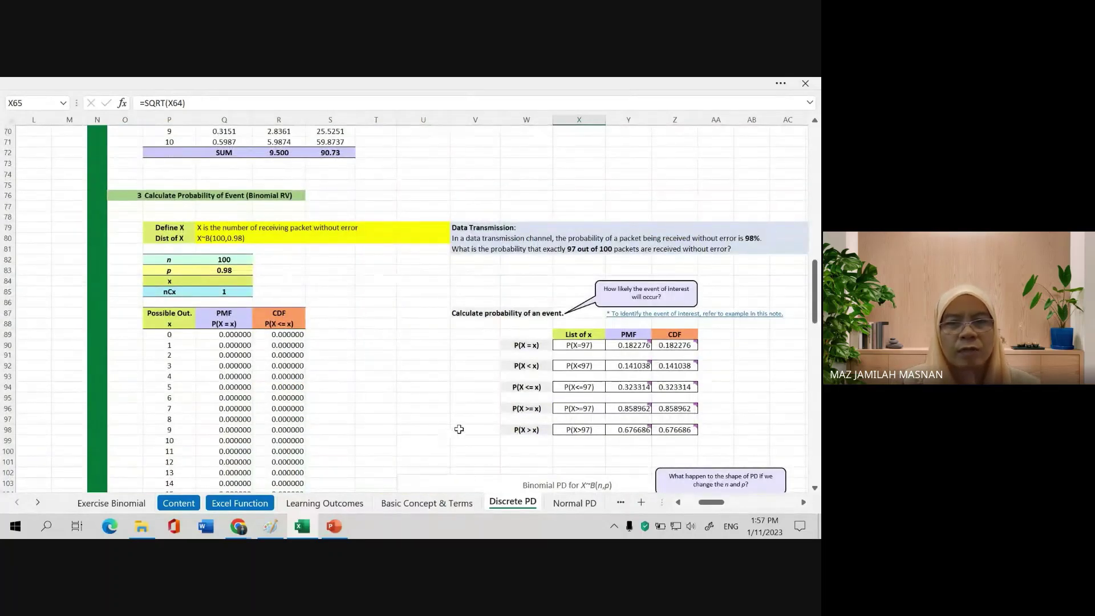
{"action": "scroll", "coordinate": [400, 407], "scroll_direction": "down", "scroll_amount": 1}
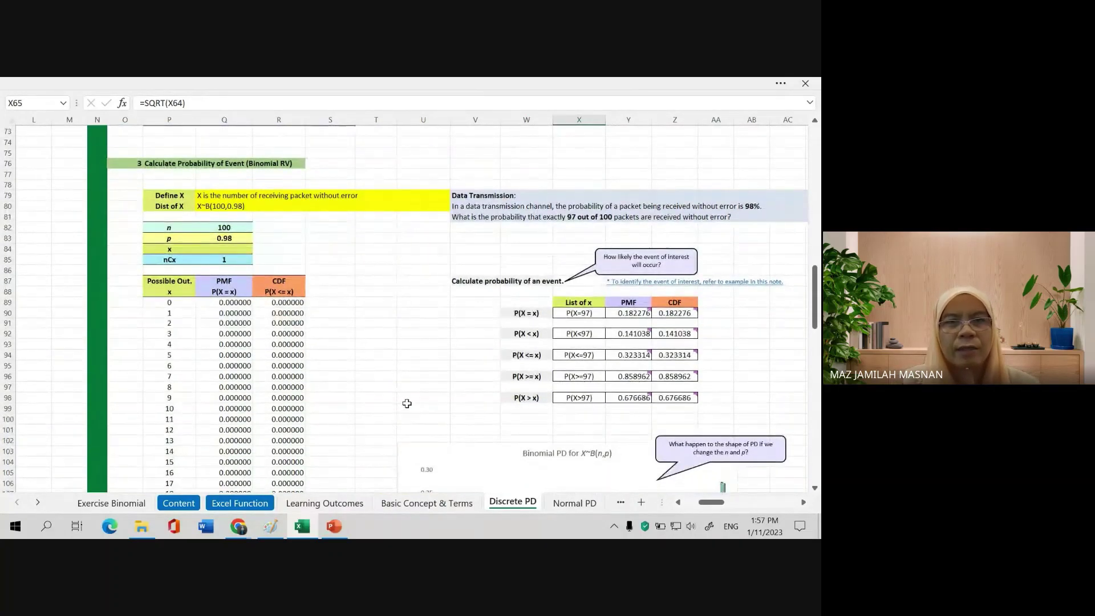
{"action": "left_click", "coordinate": [815, 489]}
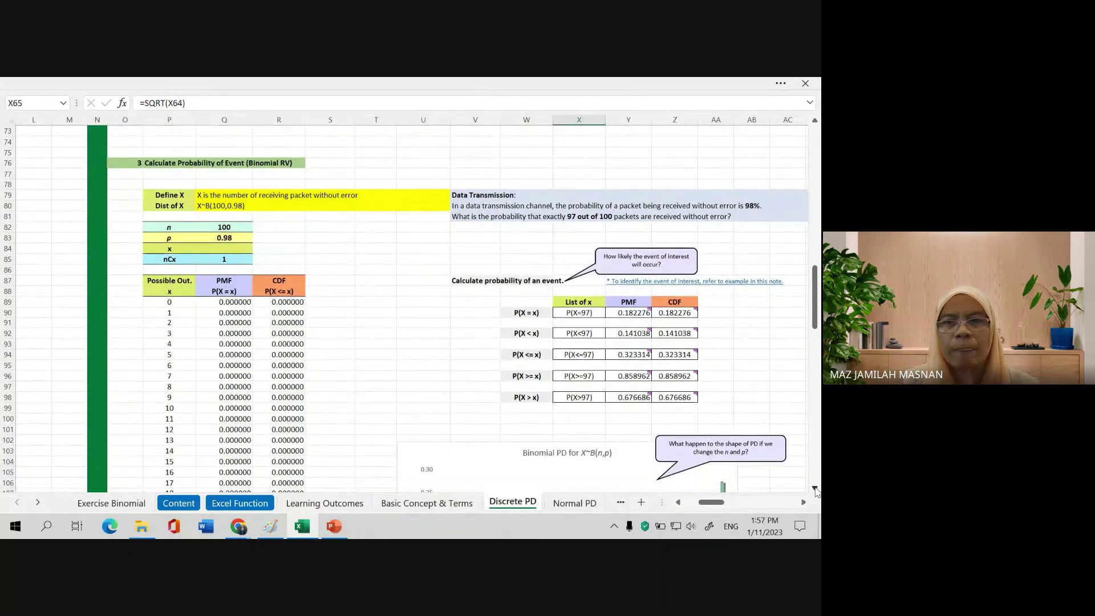
{"action": "left_click", "coordinate": [816, 489]}
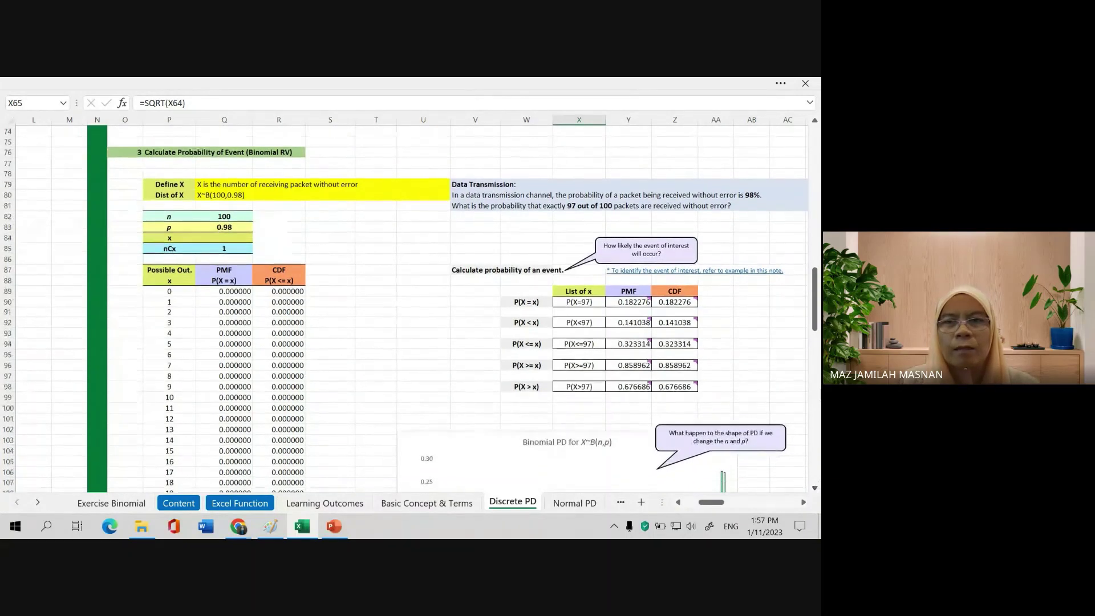
{"action": "left_click", "coordinate": [815, 489]}
{"action": "left_click", "coordinate": [815, 489]}
{"action": "left_click", "coordinate": [816, 488]}
{"action": "left_click", "coordinate": [815, 488]}
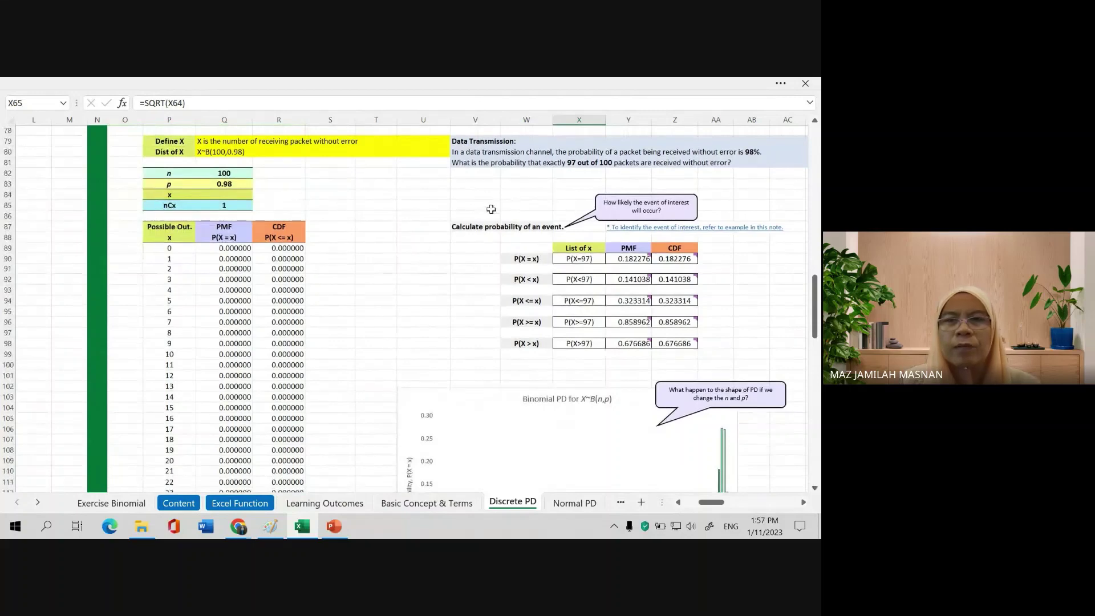
{"action": "left_click", "coordinate": [751, 183]}
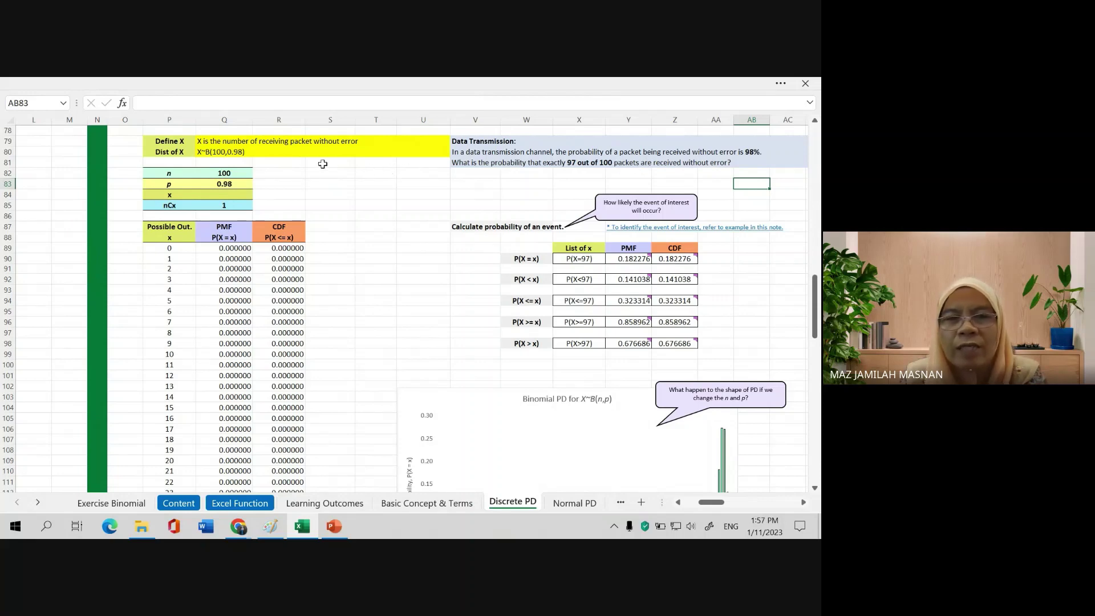
{"action": "left_click", "coordinate": [170, 152]}
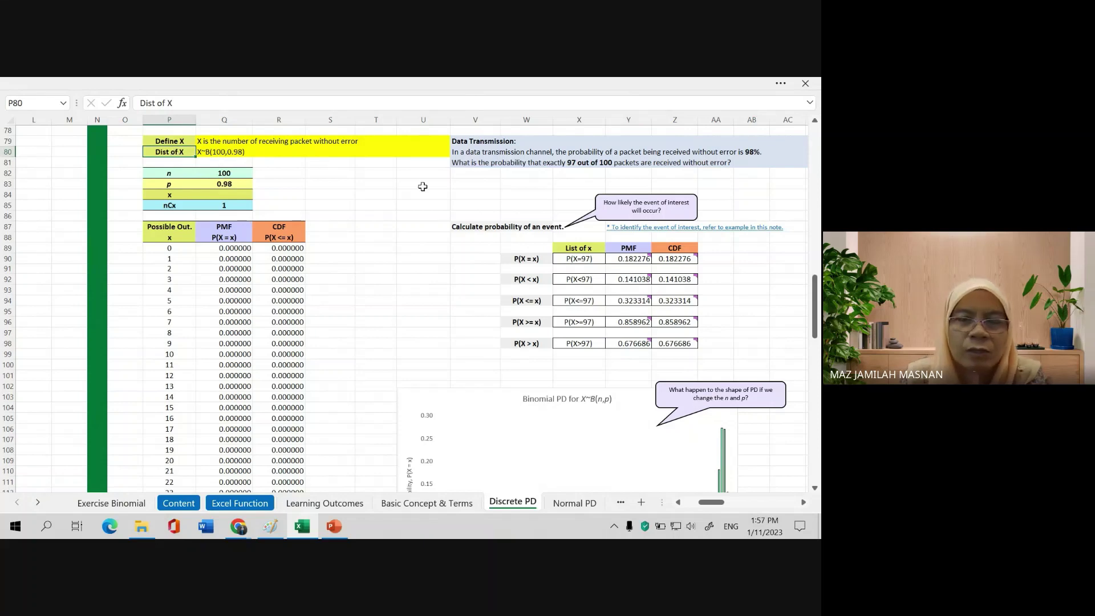
{"action": "left_click", "coordinate": [172, 141]}
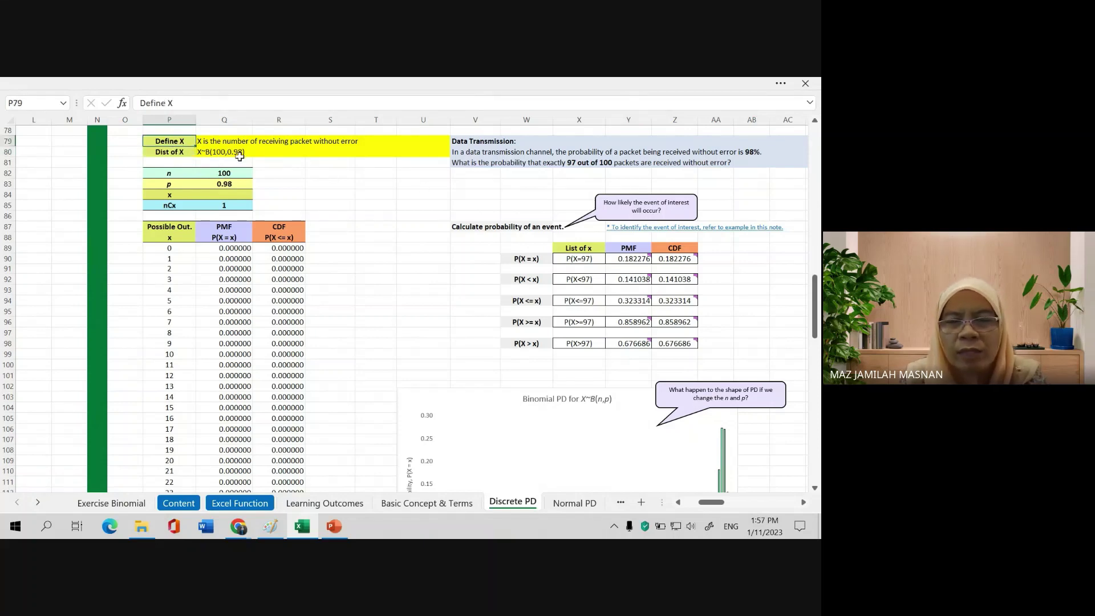
{"action": "left_click", "coordinate": [210, 141]}
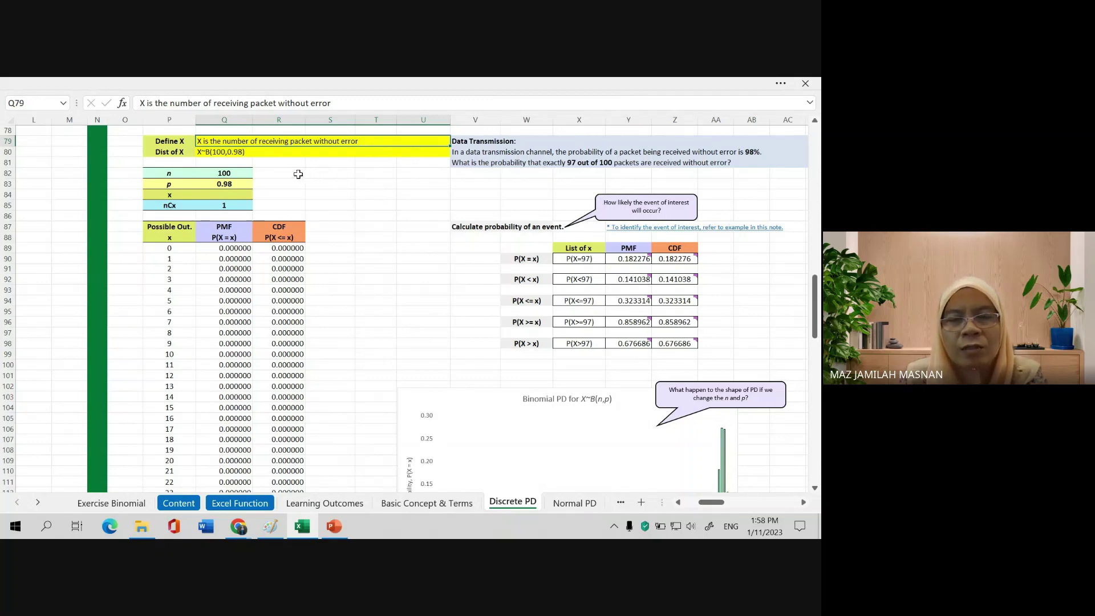
{"action": "left_click", "coordinate": [221, 153]}
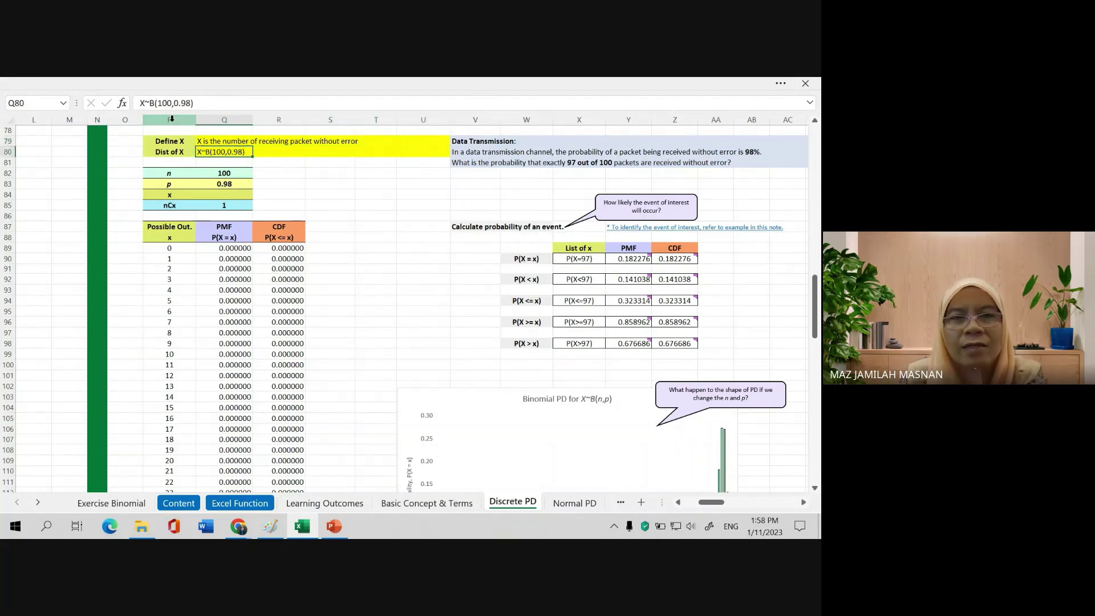
{"action": "double_click", "coordinate": [162, 103]}
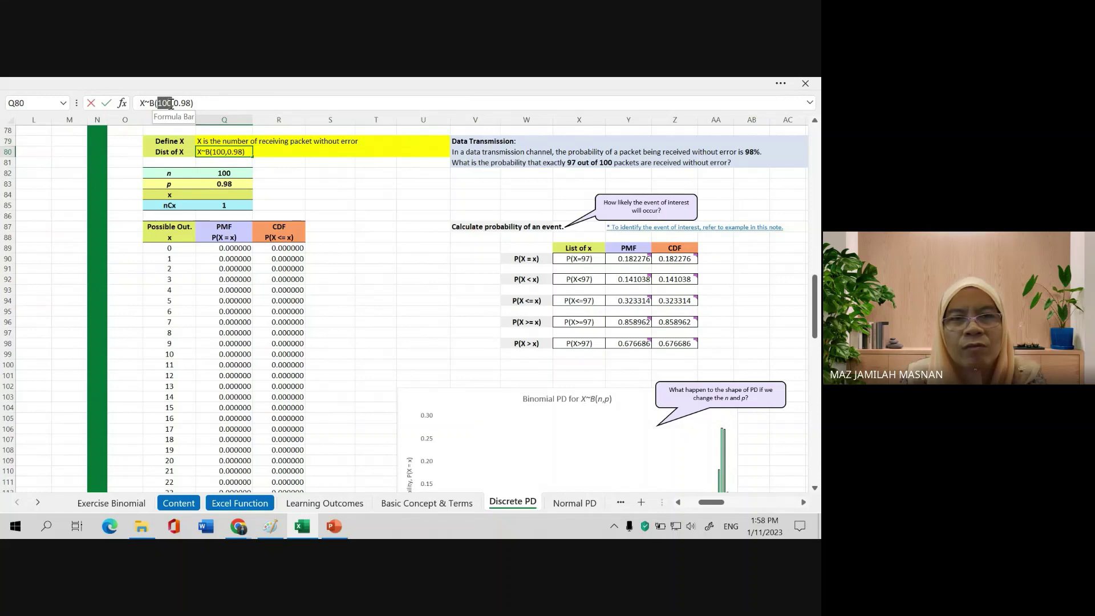
{"action": "left_click", "coordinate": [193, 102]}
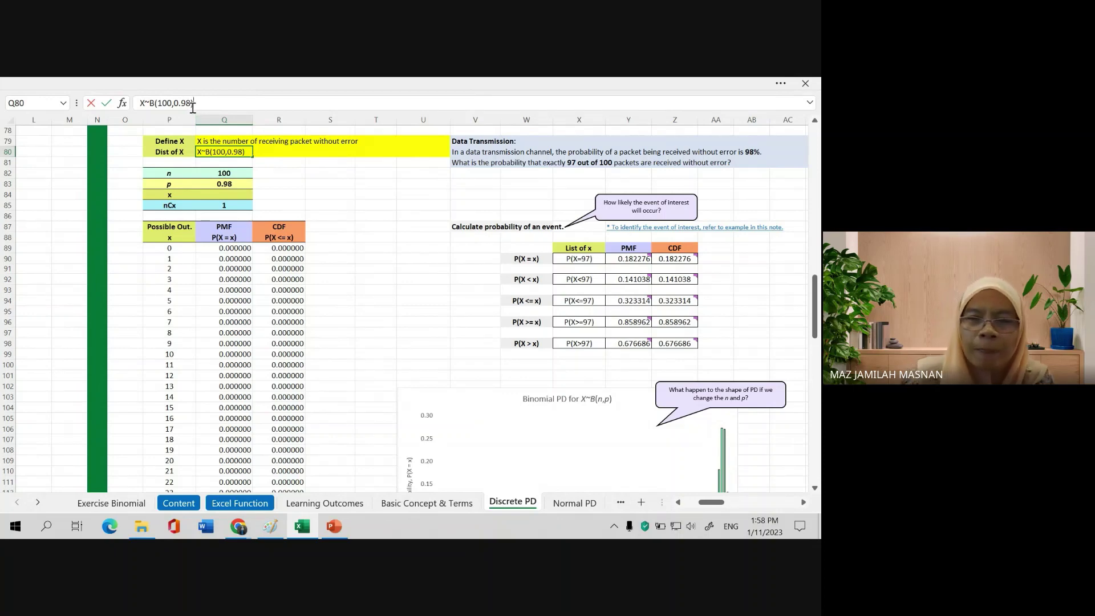
{"action": "key", "text": "Return"}
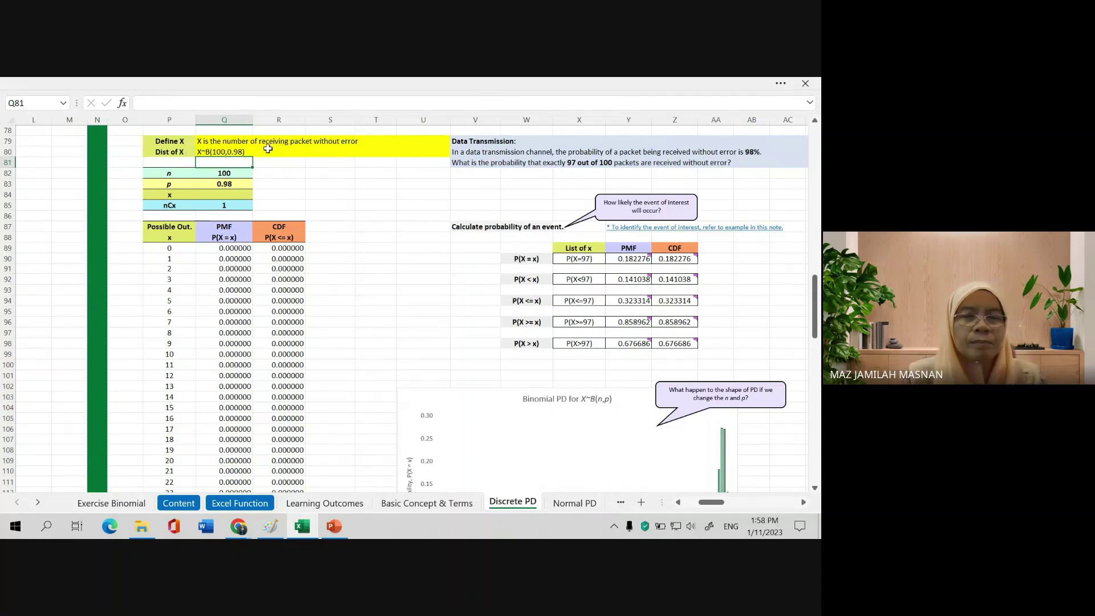
{"action": "left_click", "coordinate": [233, 173]}
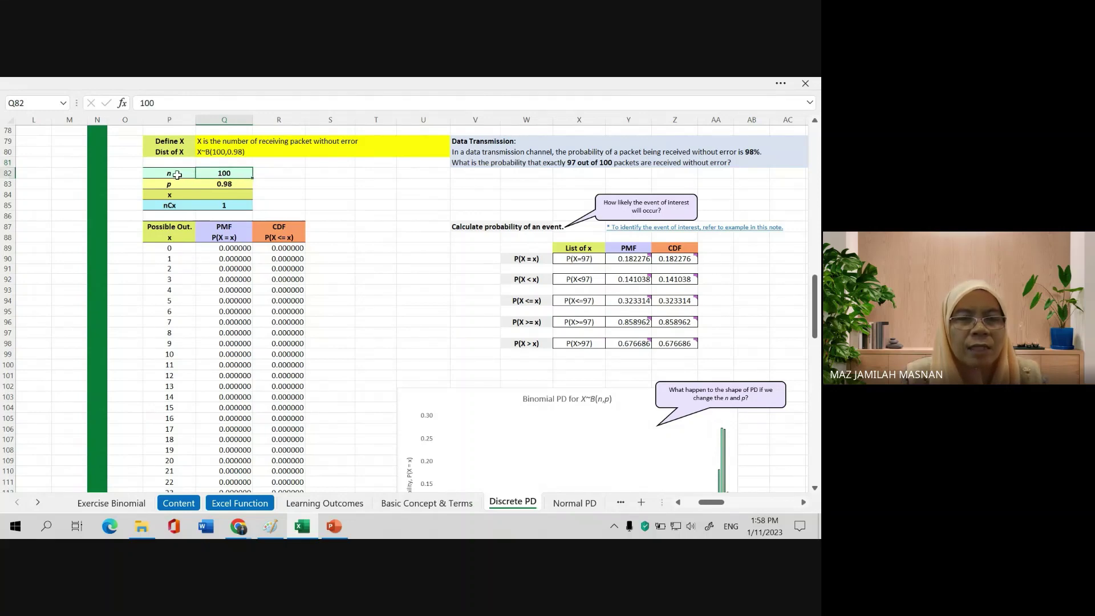
{"action": "left_click", "coordinate": [227, 183]}
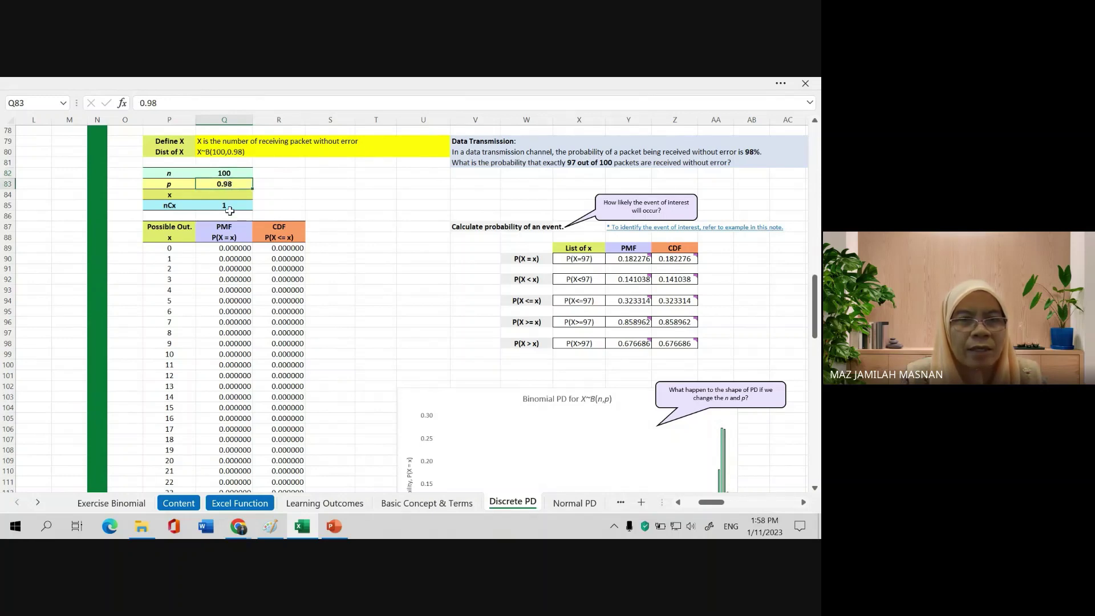
{"action": "scroll", "coordinate": [279, 268], "scroll_direction": "down", "scroll_amount": 7}
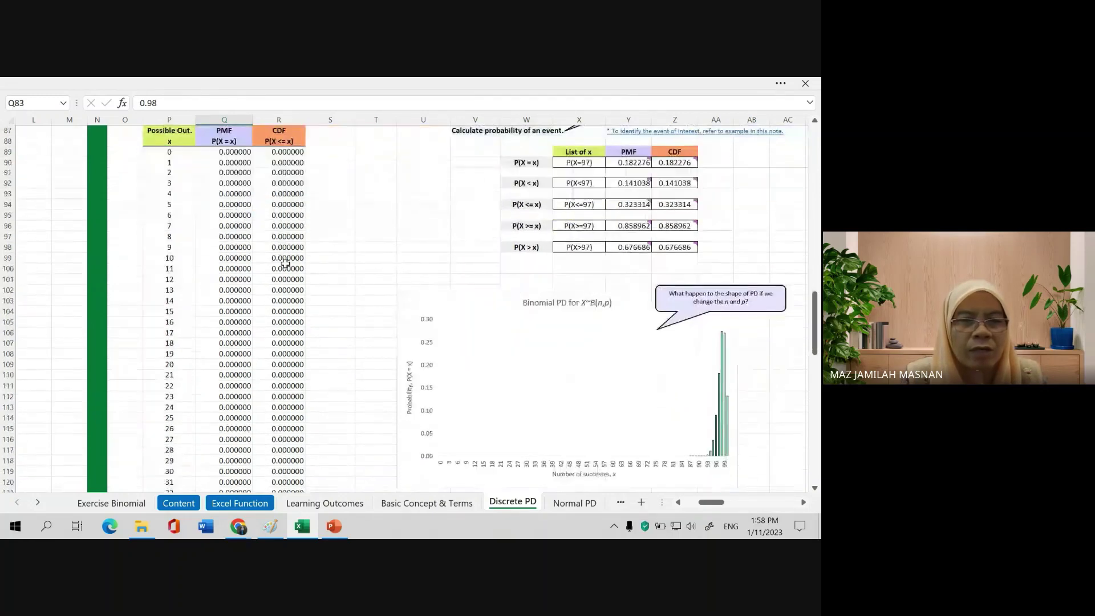
{"action": "scroll", "coordinate": [278, 280], "scroll_direction": "down", "scroll_amount": 16}
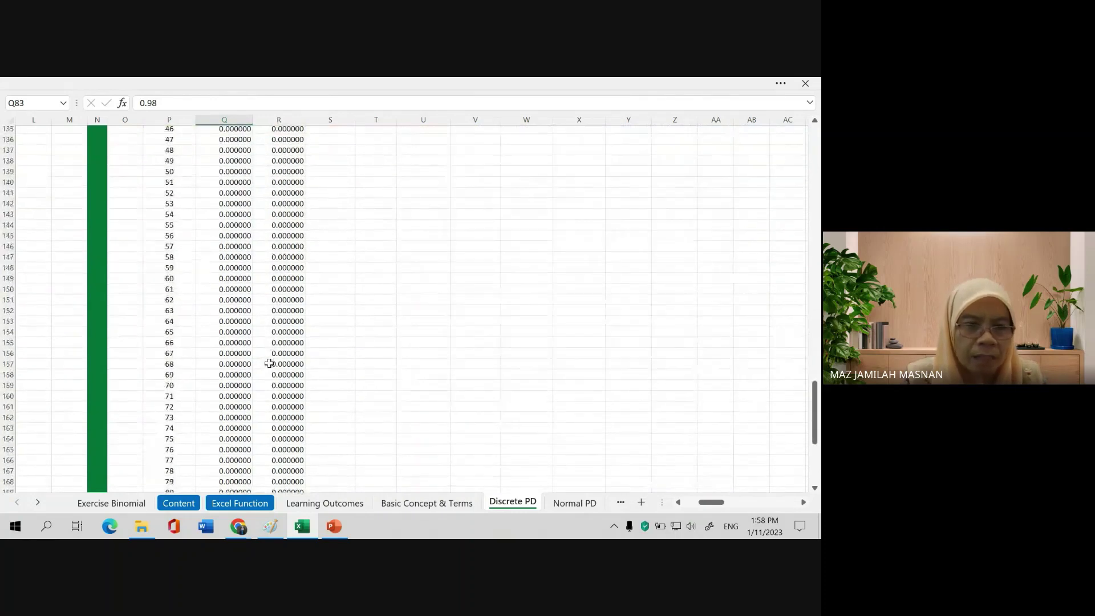
{"action": "scroll", "coordinate": [271, 354], "scroll_direction": "down", "scroll_amount": 10}
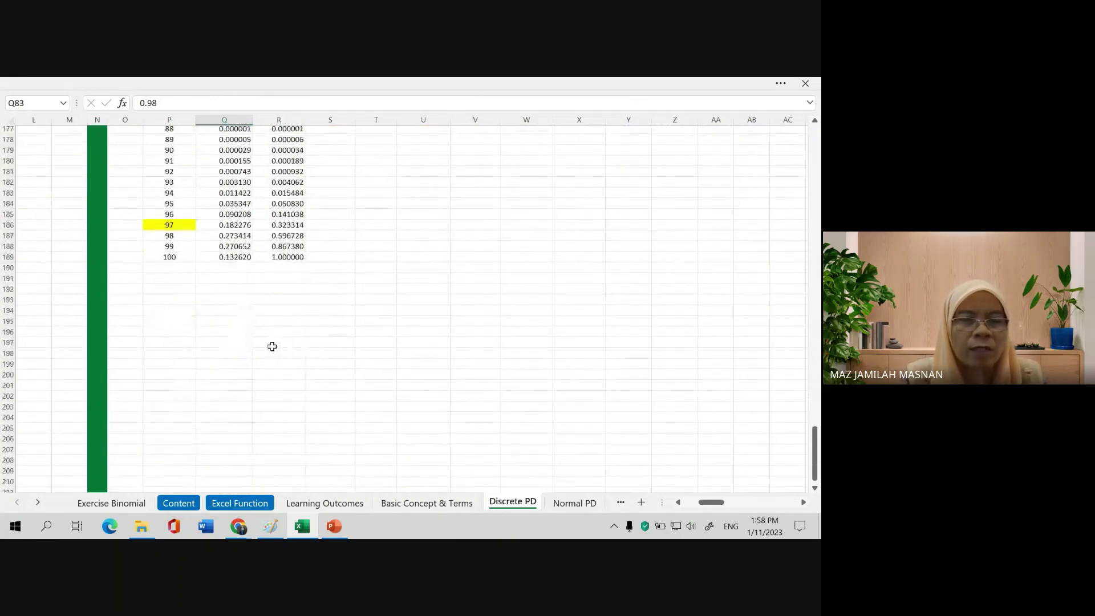
{"action": "scroll", "coordinate": [227, 280], "scroll_direction": "up", "scroll_amount": 1}
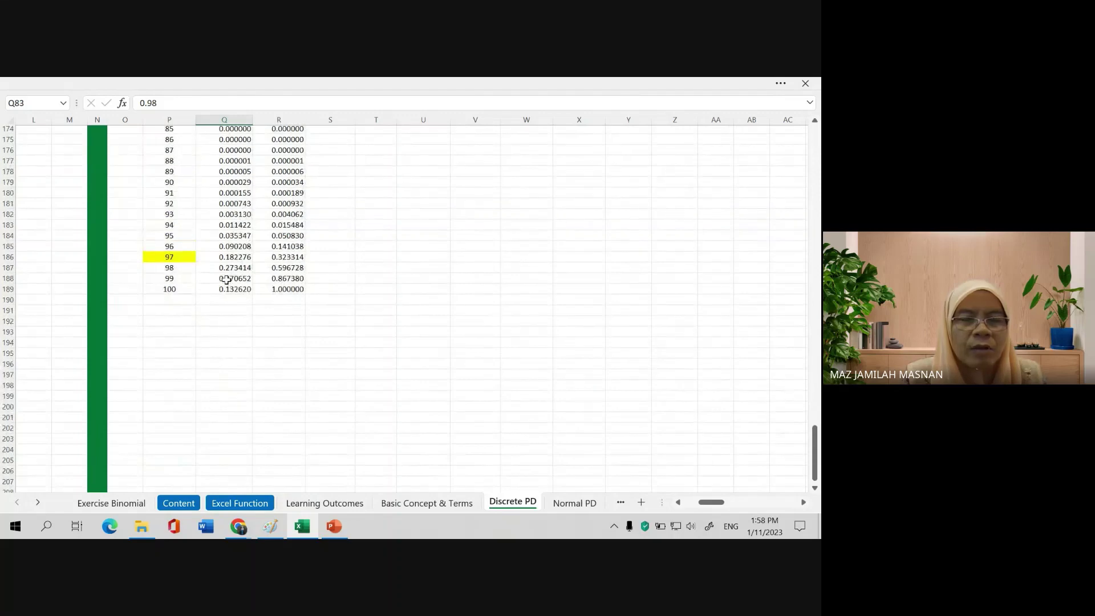
{"action": "scroll", "coordinate": [226, 280], "scroll_direction": "up", "scroll_amount": 19}
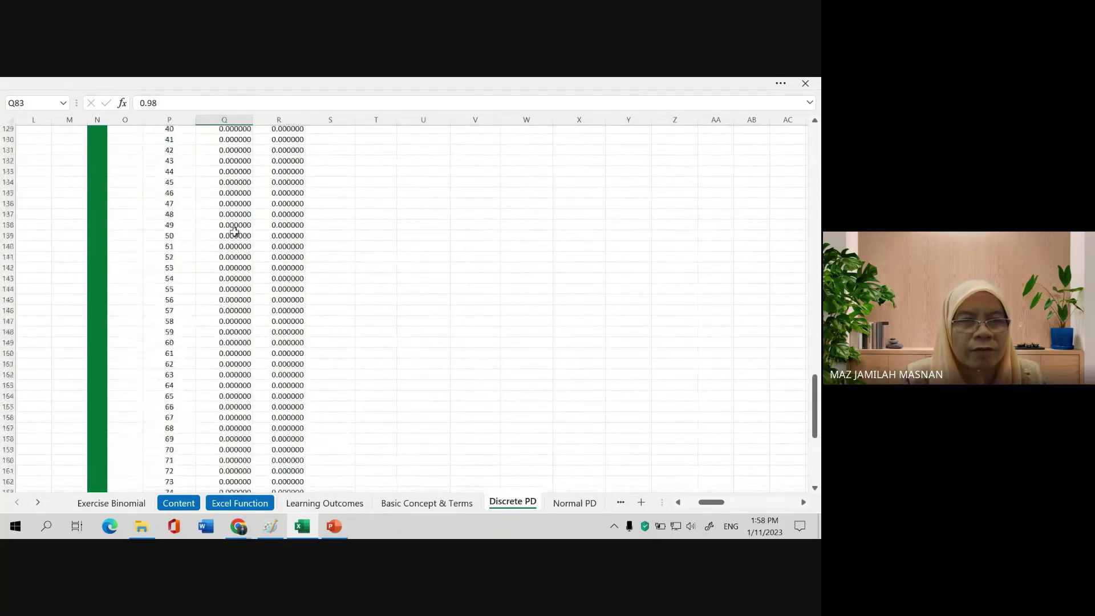
{"action": "scroll", "coordinate": [225, 214], "scroll_direction": "up", "scroll_amount": 12}
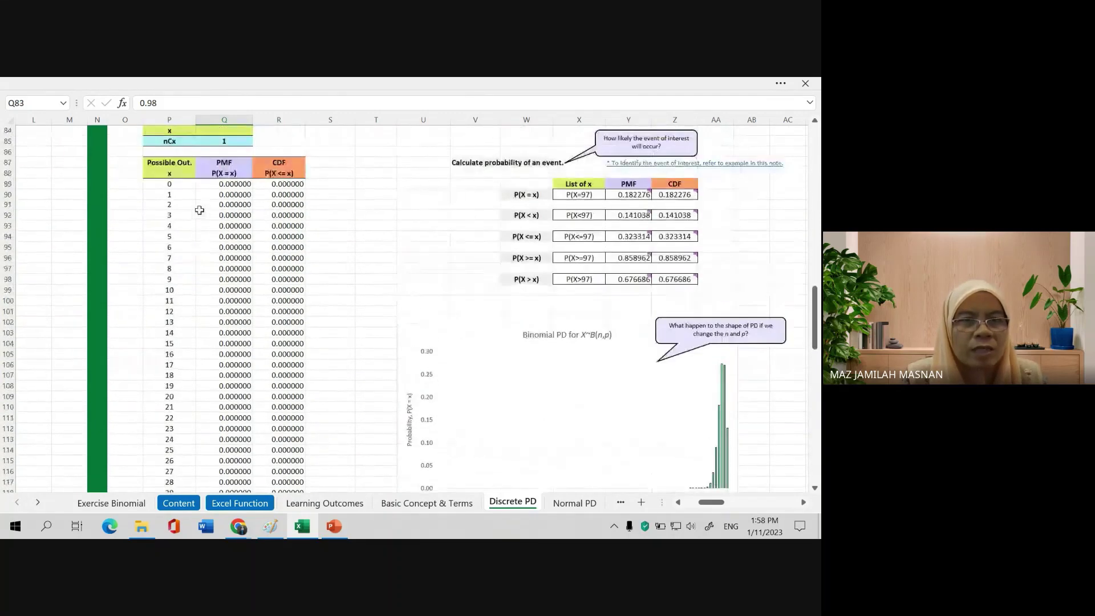
{"action": "left_click", "coordinate": [178, 216]}
{"action": "left_click", "coordinate": [179, 226]}
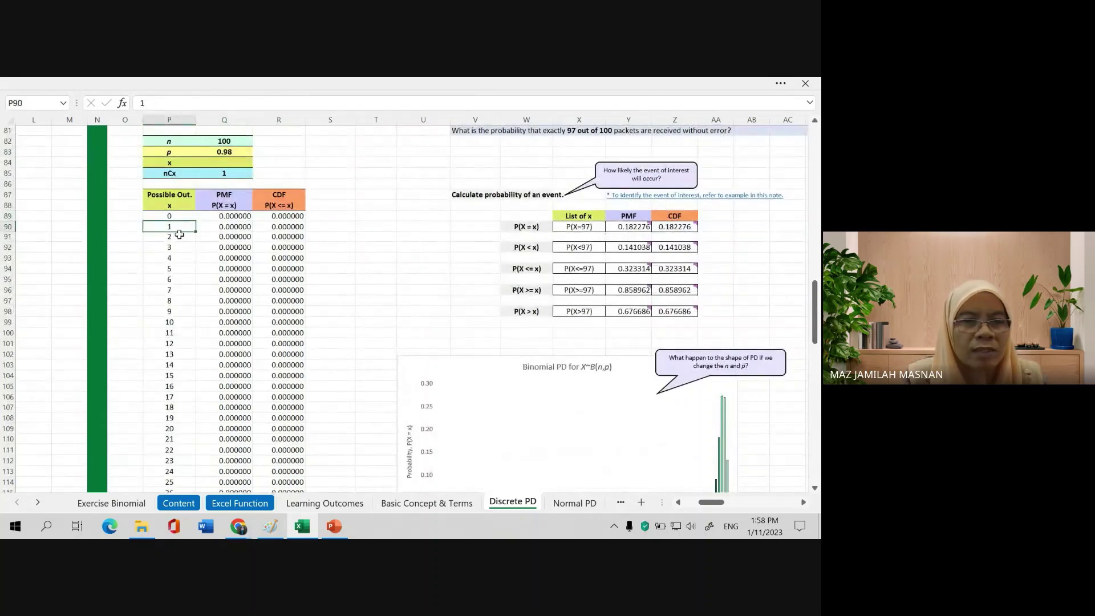
{"action": "left_click", "coordinate": [179, 238]}
{"action": "scroll", "coordinate": [206, 319], "scroll_direction": "down", "scroll_amount": 15}
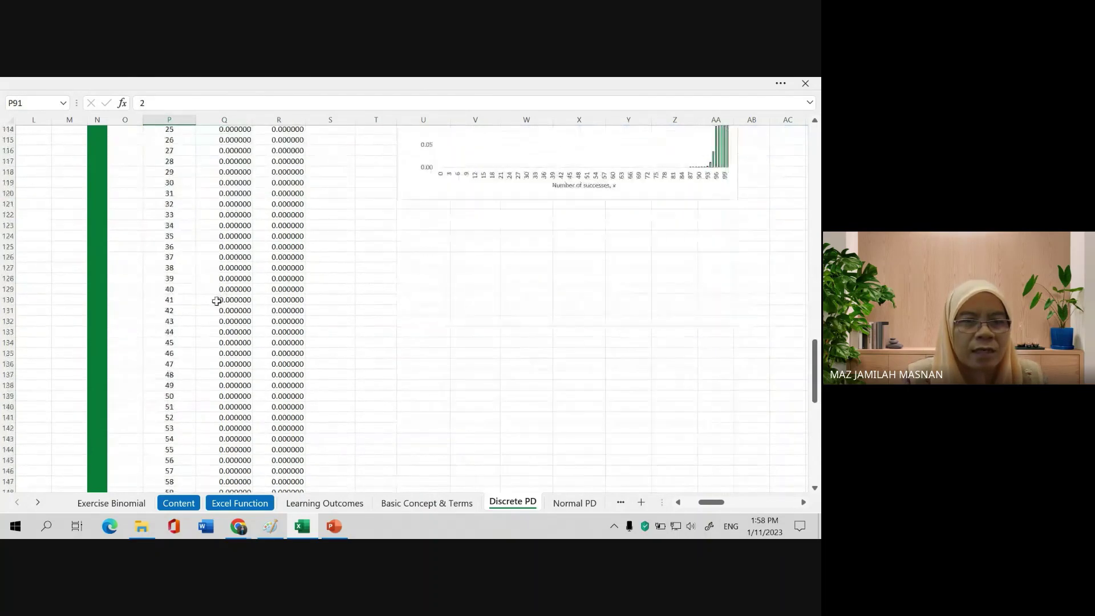
{"action": "scroll", "coordinate": [212, 358], "scroll_direction": "down", "scroll_amount": 12}
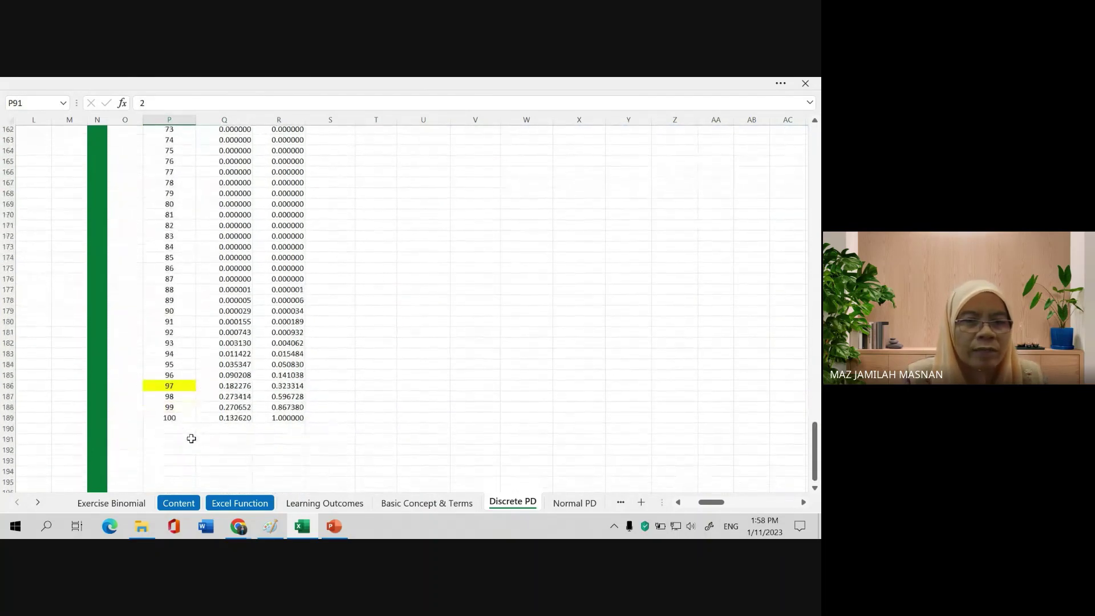
{"action": "left_click", "coordinate": [179, 415]}
{"action": "scroll", "coordinate": [288, 308], "scroll_direction": "up", "scroll_amount": 11}
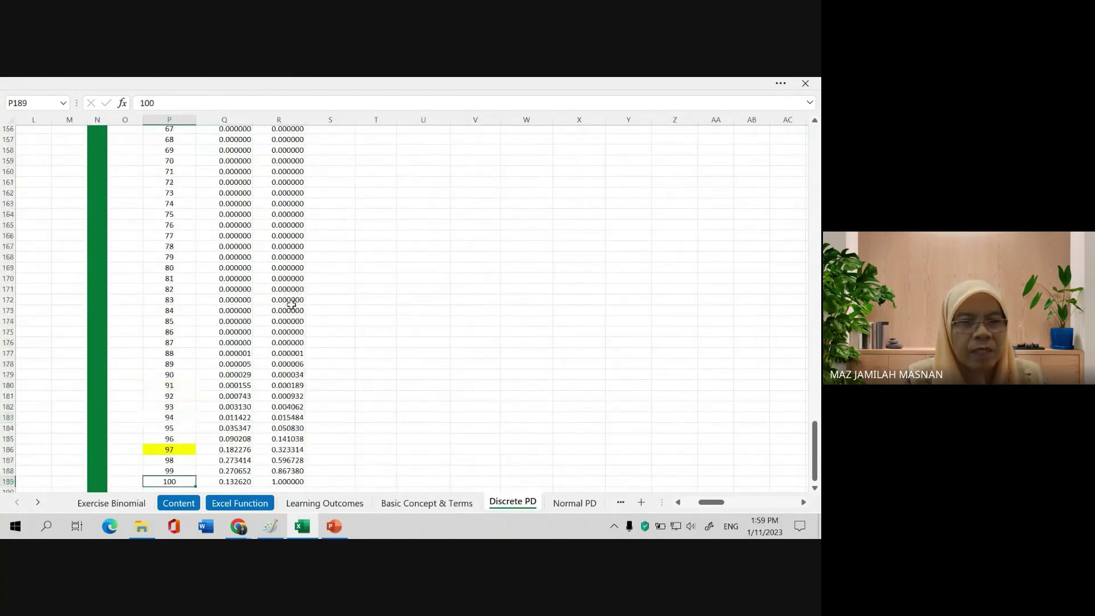
{"action": "scroll", "coordinate": [274, 235], "scroll_direction": "up", "scroll_amount": 18}
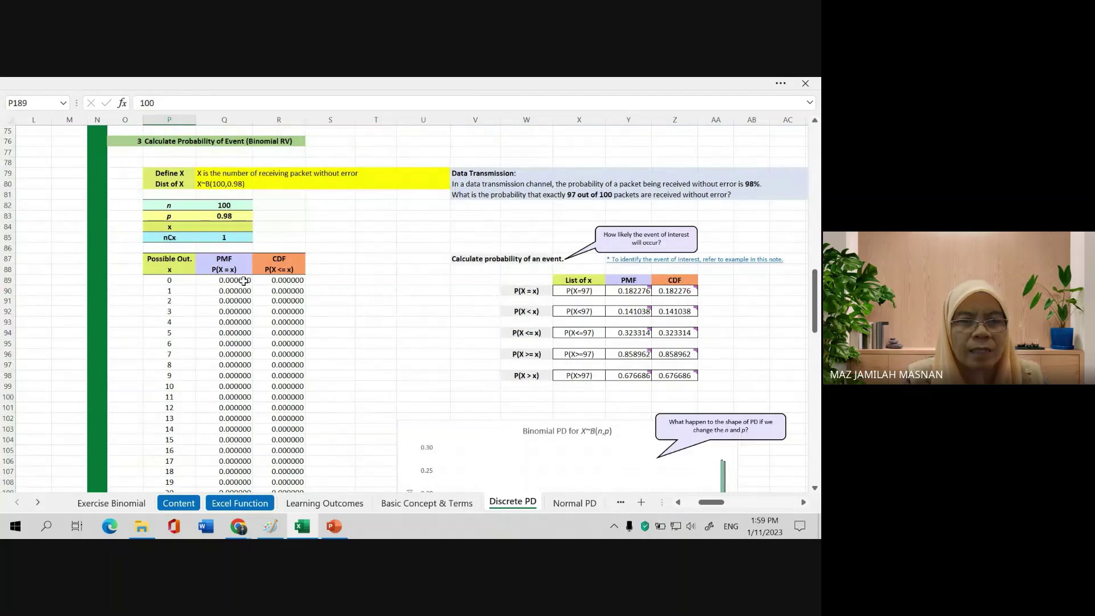
{"action": "left_click", "coordinate": [245, 281]}
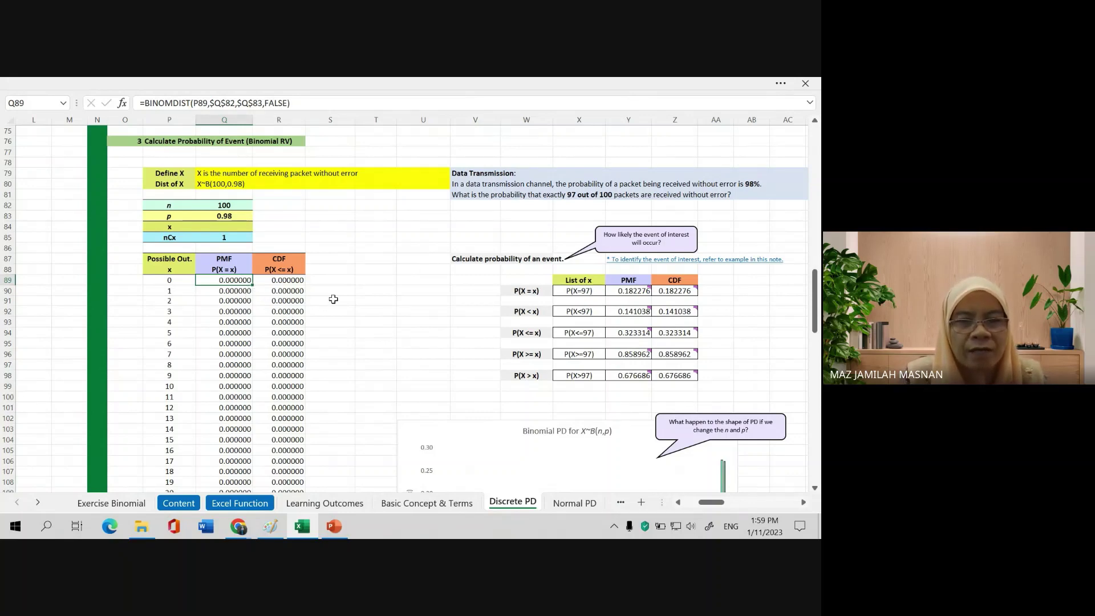
{"action": "scroll", "coordinate": [333, 298], "scroll_direction": "up", "scroll_amount": 13}
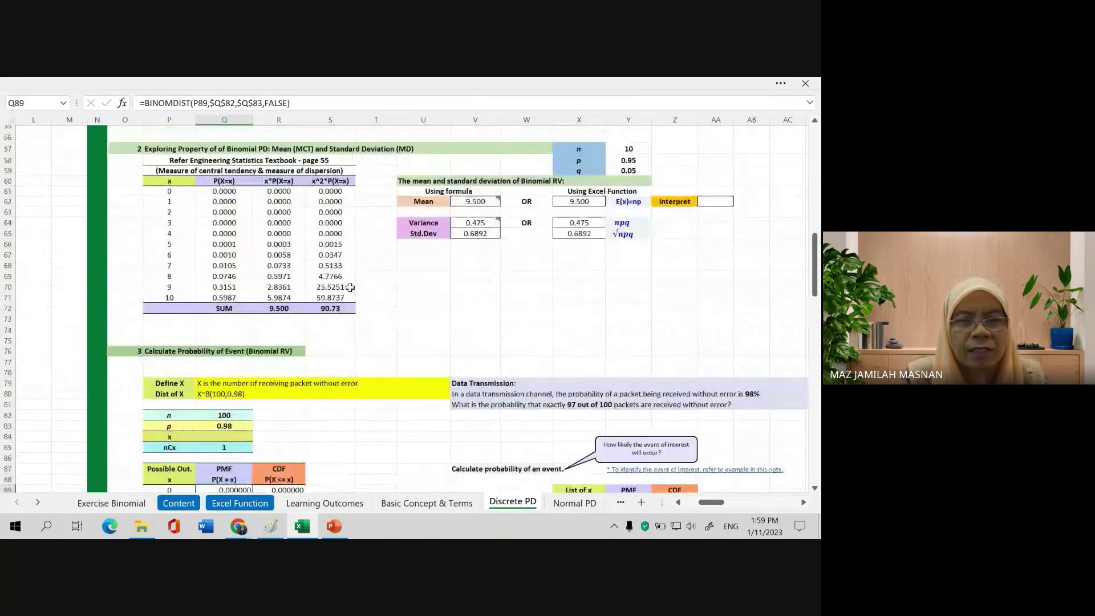
{"action": "scroll", "coordinate": [371, 267], "scroll_direction": "up", "scroll_amount": 6}
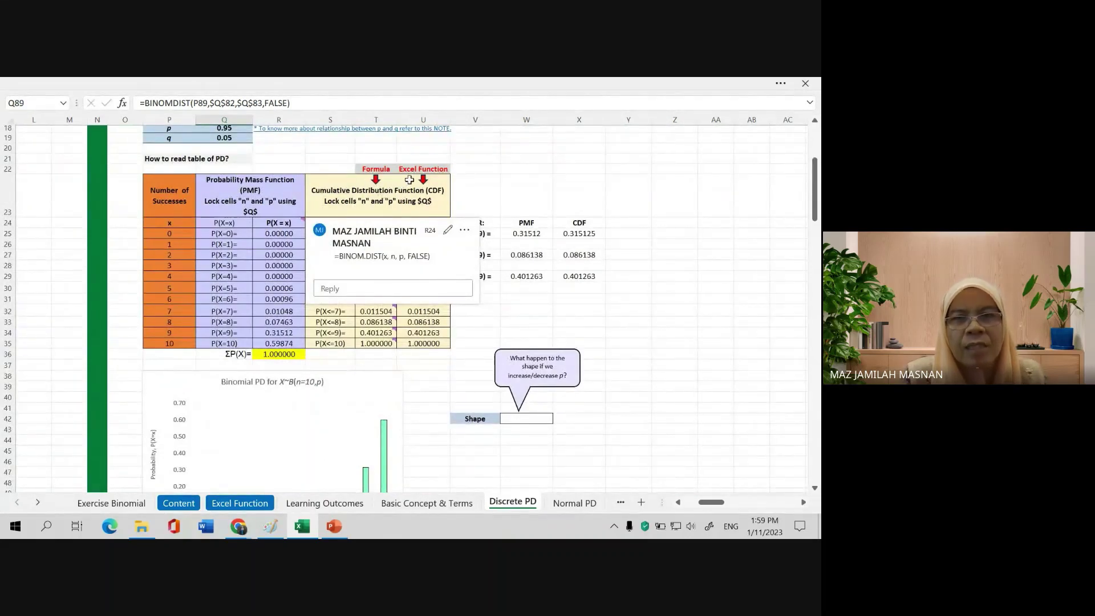
{"action": "scroll", "coordinate": [409, 179], "scroll_direction": "down", "scroll_amount": 3}
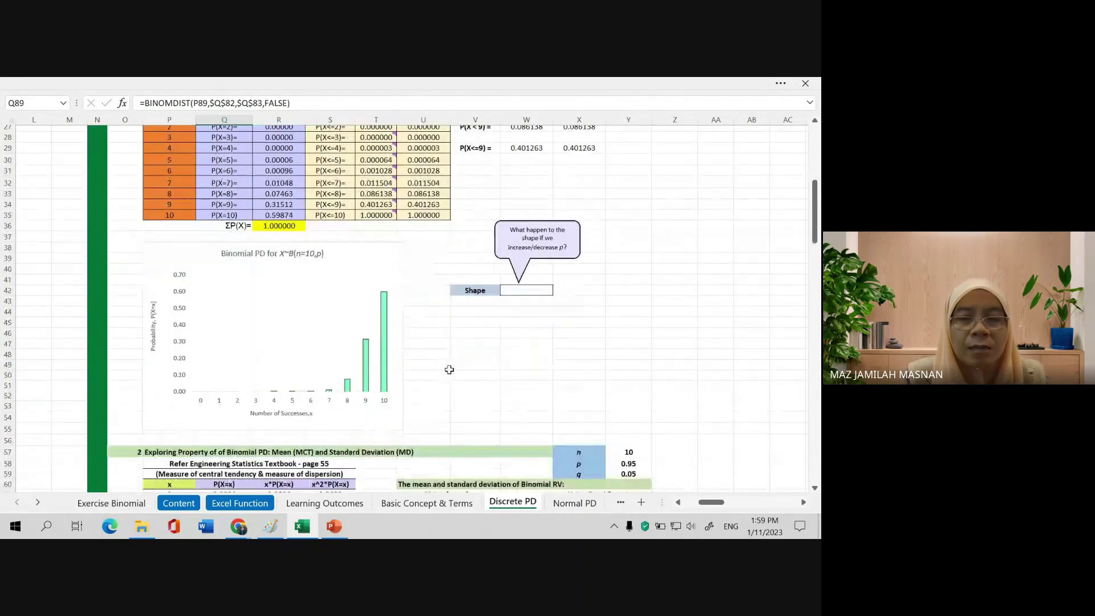
{"action": "scroll", "coordinate": [702, 356], "scroll_direction": "down", "scroll_amount": 15}
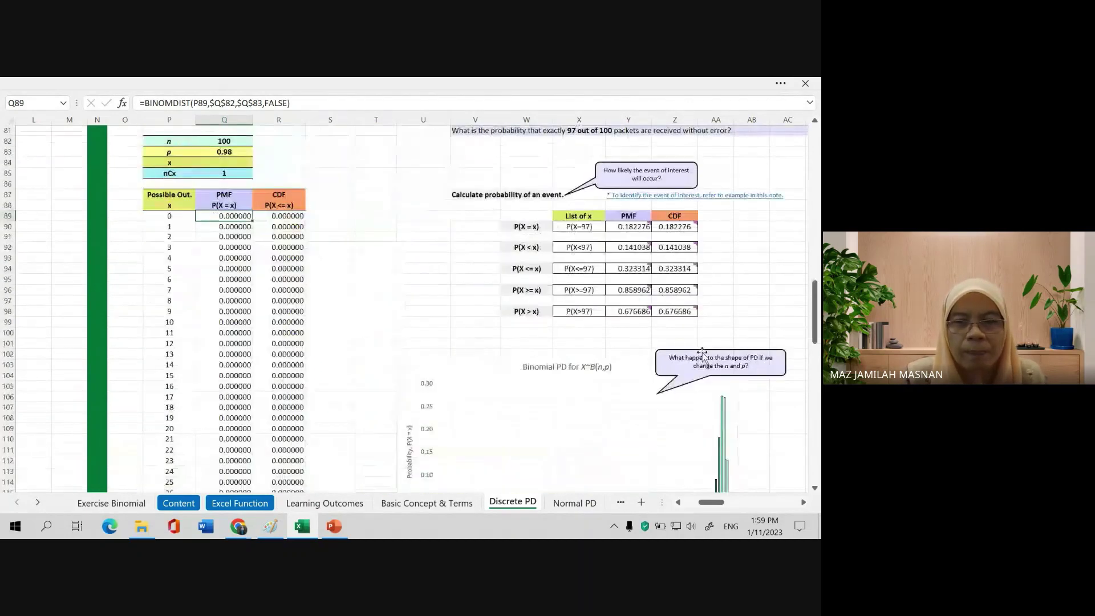
{"action": "scroll", "coordinate": [313, 285], "scroll_direction": "down", "scroll_amount": 3}
{"action": "scroll", "coordinate": [318, 273], "scroll_direction": "up", "scroll_amount": 4}
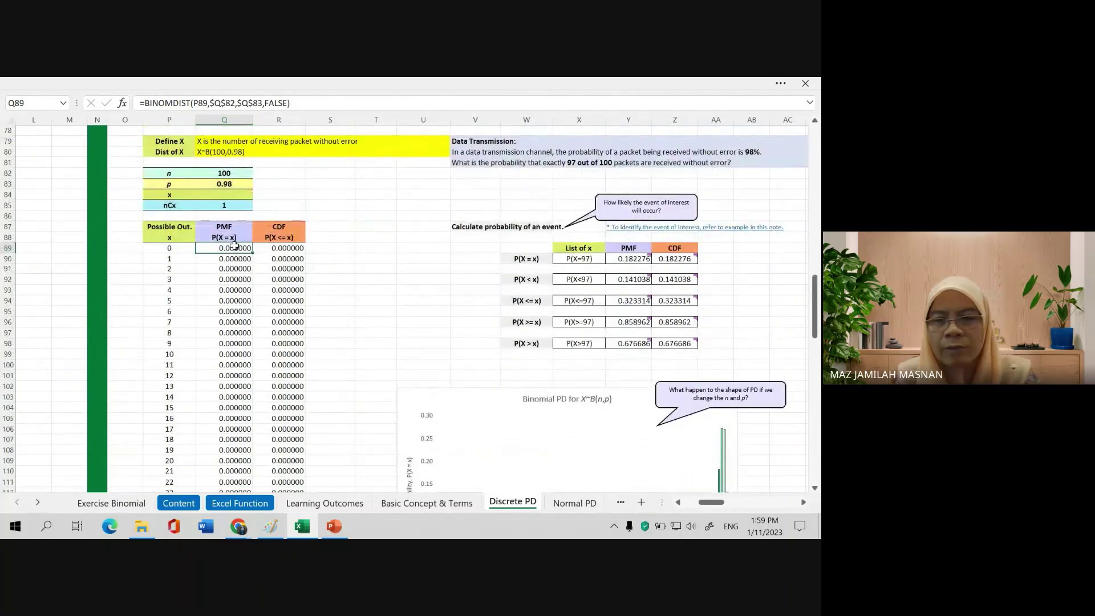
- Start a fresh BINOM.DIST formula in Q89, the x = 0 PMF cell
{"action": "double_click", "coordinate": [235, 246]}
{"action": "key", "text": "Escape"}
{"action": "type", "text": "="}
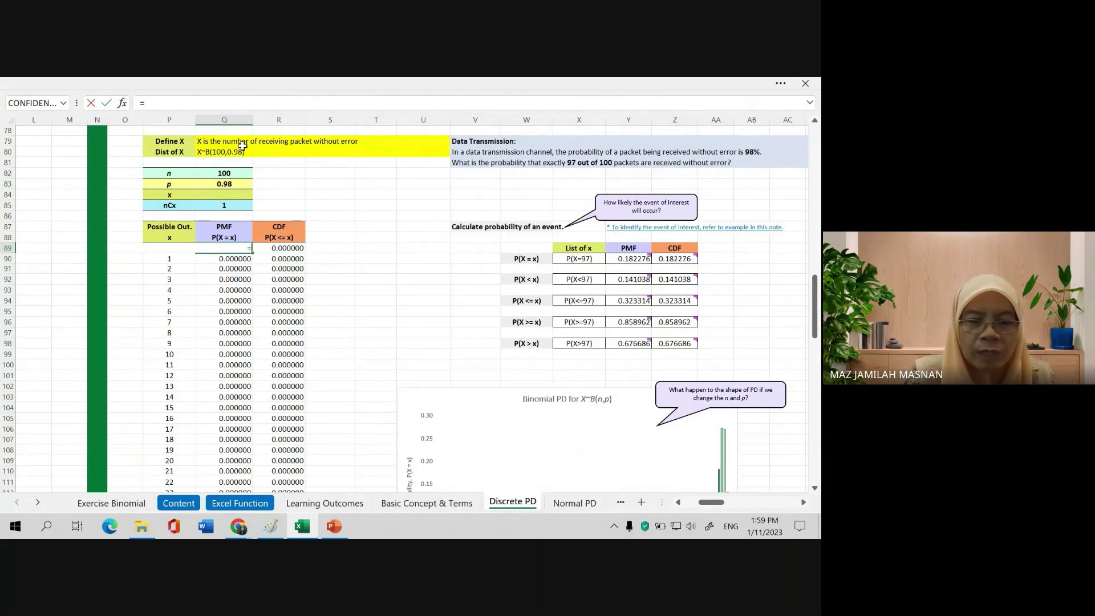
{"action": "type", "text": "BINOM"}
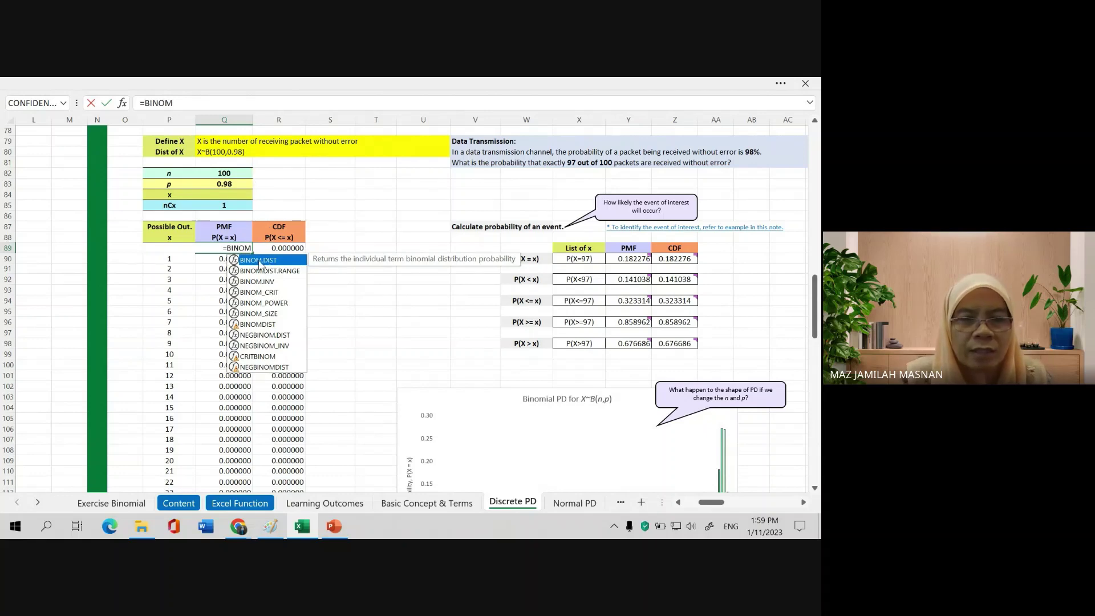
{"action": "double_click", "coordinate": [261, 262]}
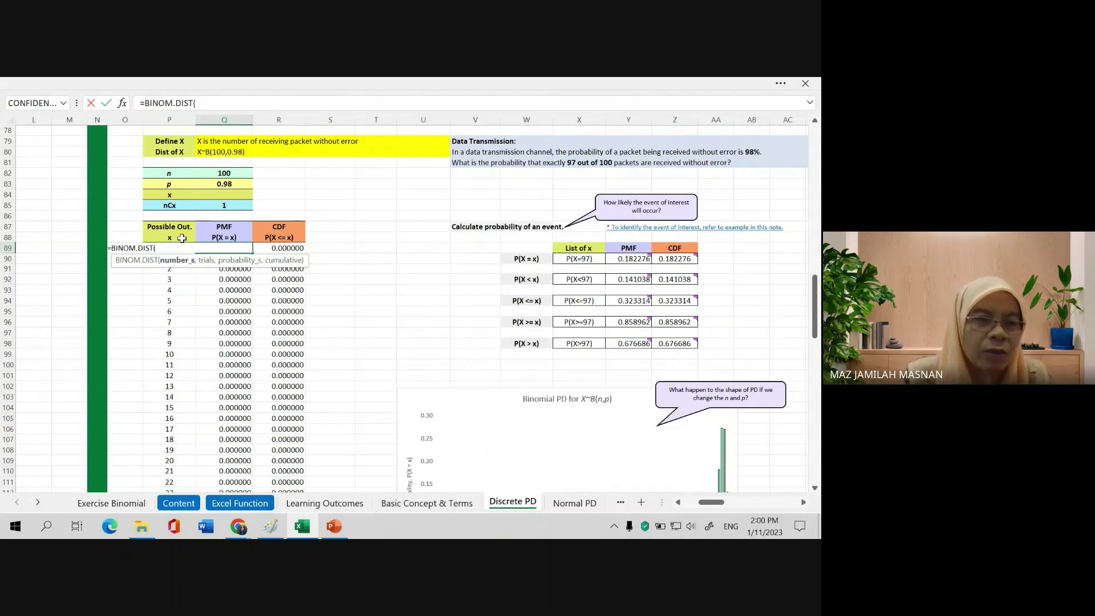
- Complete it as =BINOM.DIST(P89,Q82,Q83,FALSE), returning 0.000000 for x = 0
{"action": "left_click", "coordinate": [205, 105]}
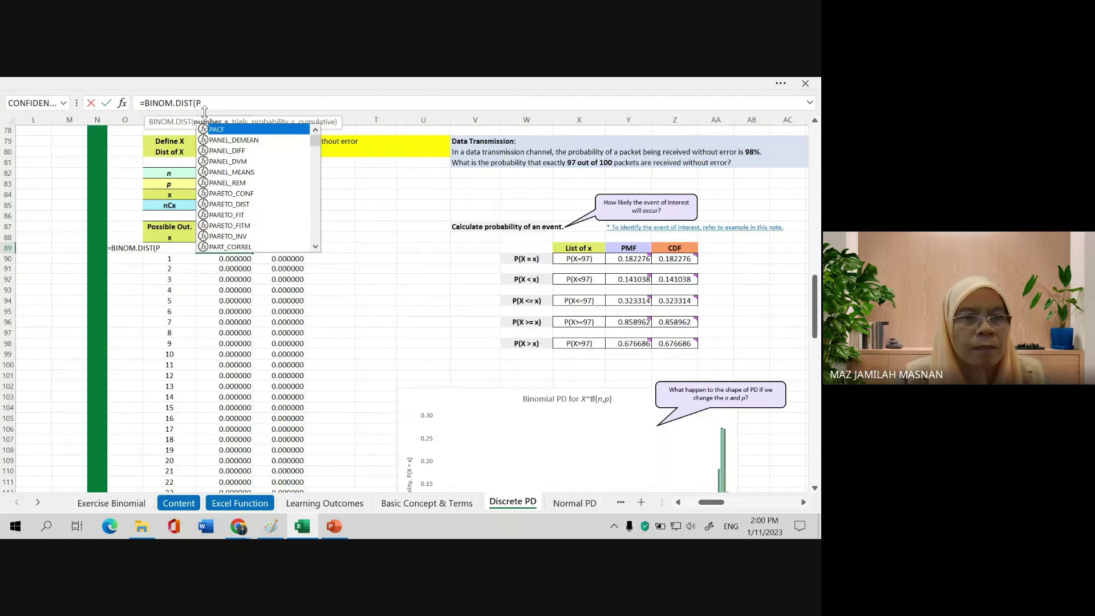
{"action": "type", "text": "89,"}
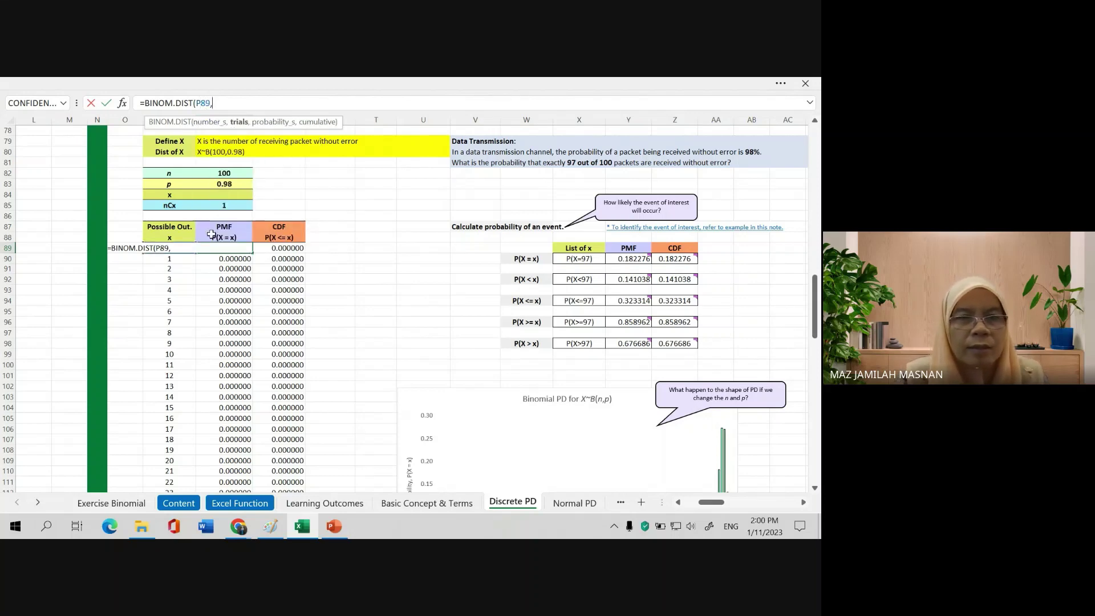
{"action": "left_click", "coordinate": [230, 175]}
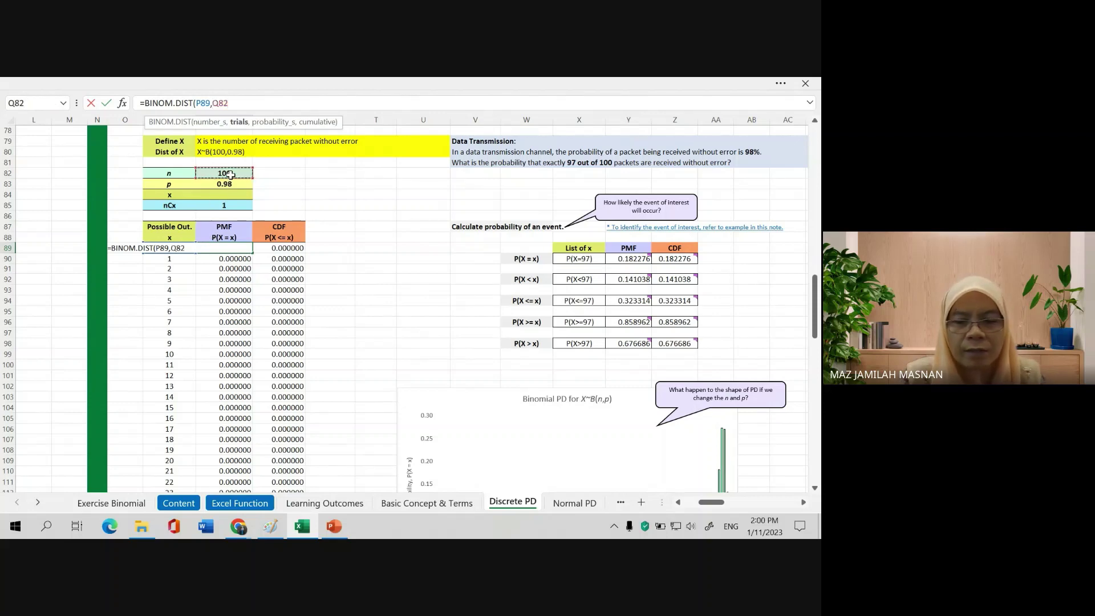
{"action": "type", "text": ","}
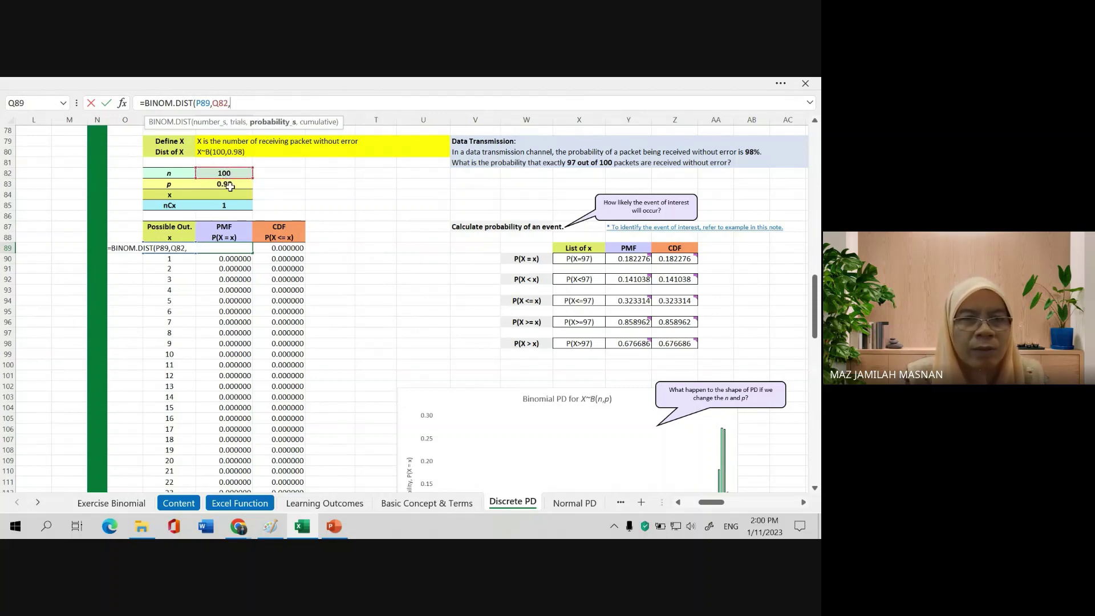
{"action": "left_click", "coordinate": [230, 185]}
{"action": "type", "text": ","}
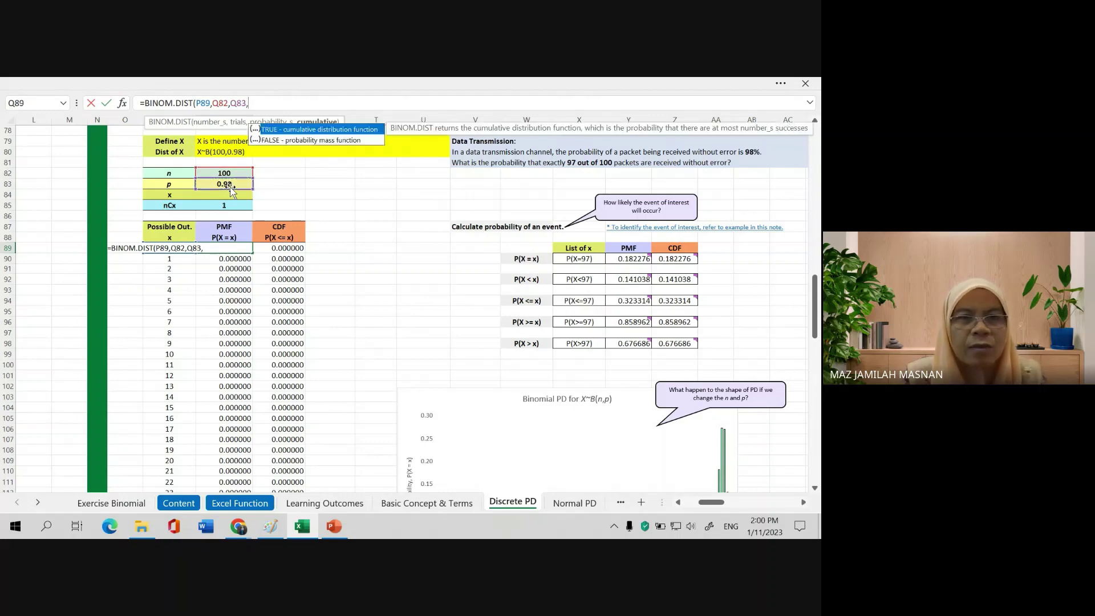
{"action": "double_click", "coordinate": [272, 140]}
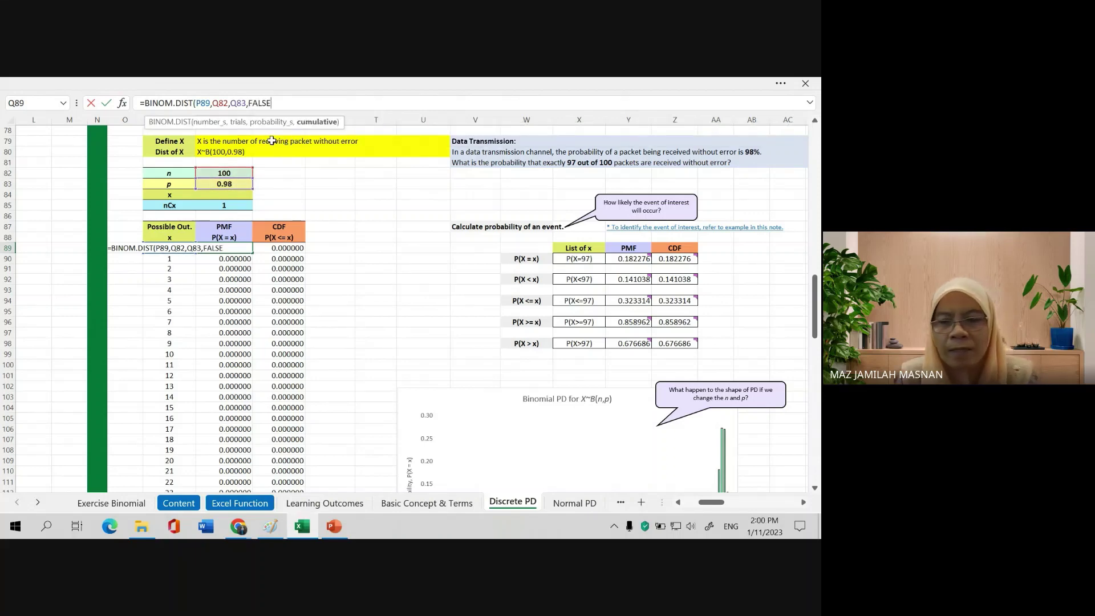
{"action": "type", "text": ")"}
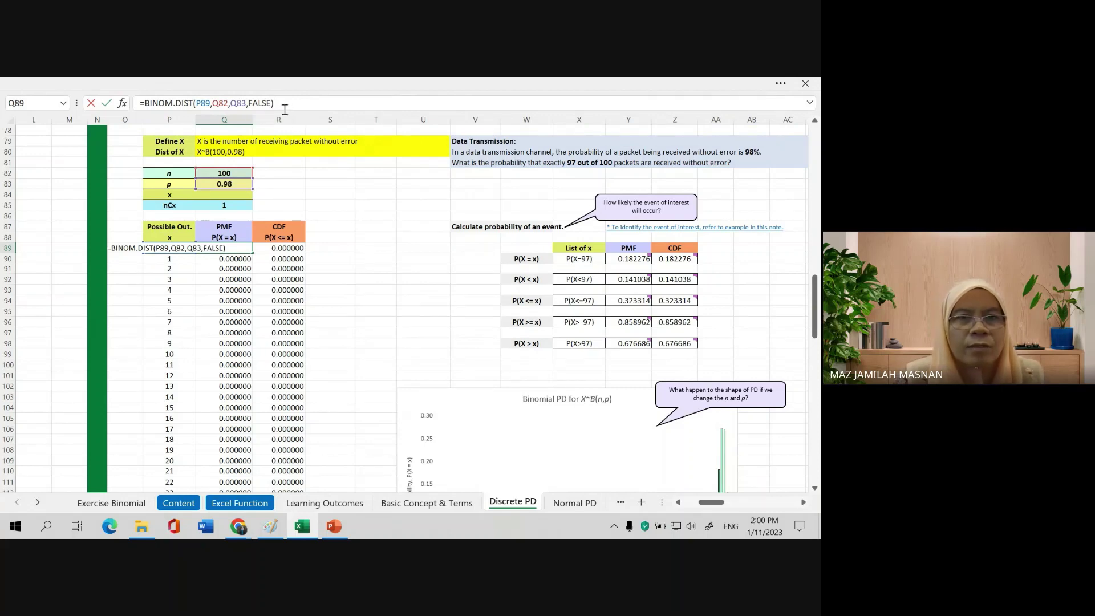
{"action": "key", "text": "Return"}
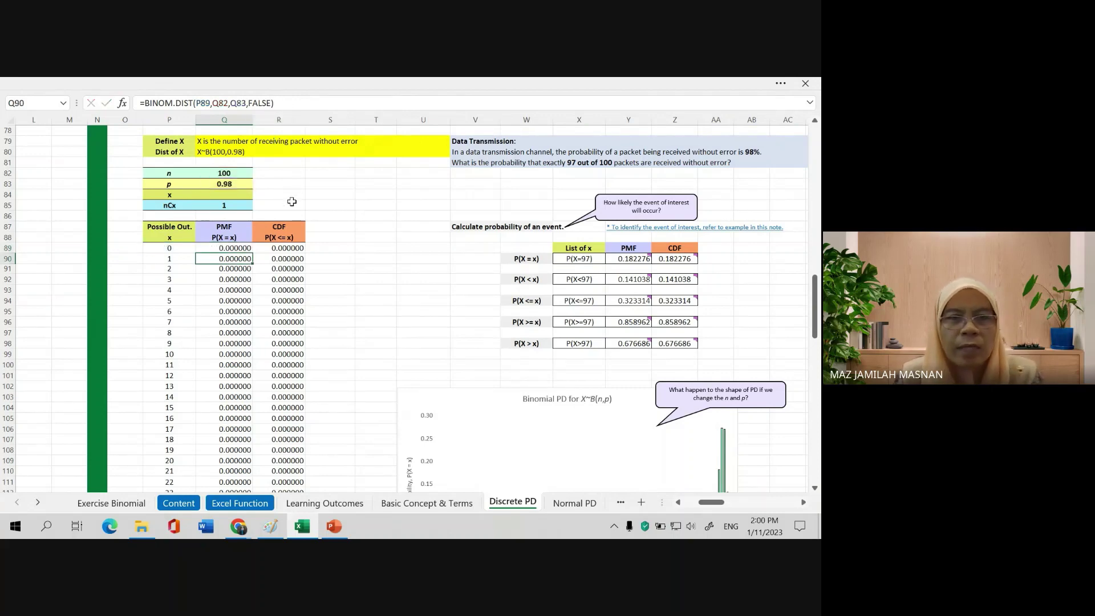
{"action": "left_click", "coordinate": [235, 247]}
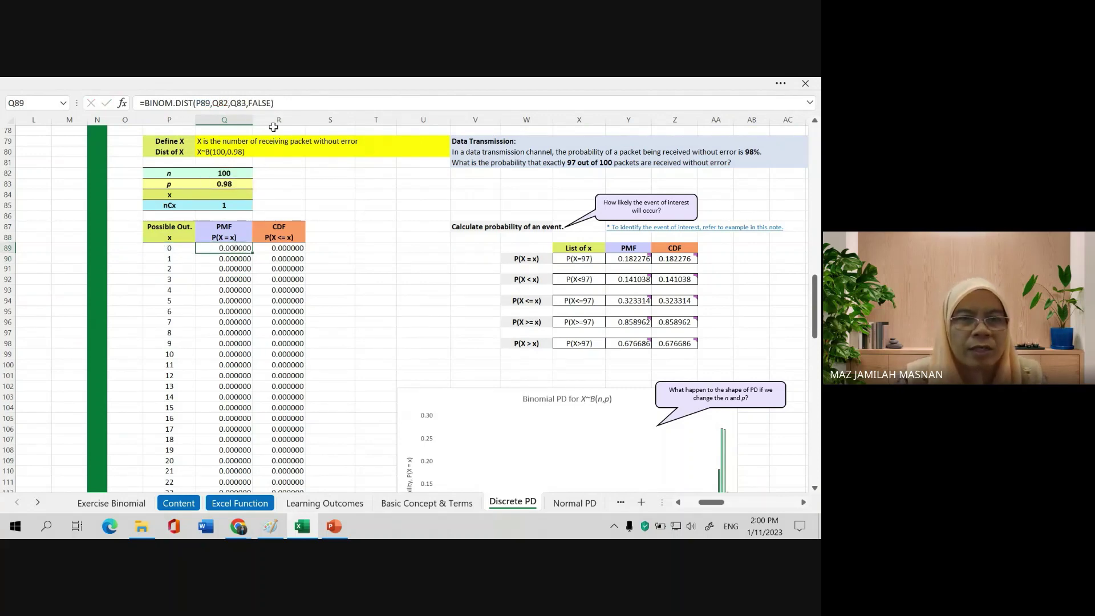
{"action": "left_click", "coordinate": [282, 105]}
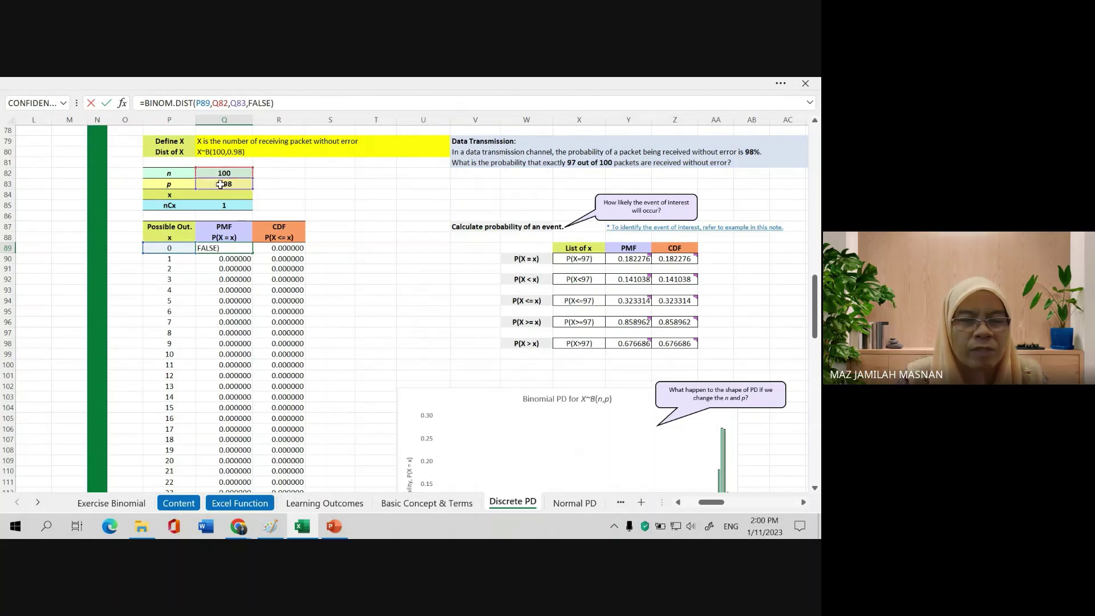
- Lock n and p as $Q$82 and $Q$83, then fill the PMF to x = 100 (0.182276 at x = 97)
{"action": "left_click", "coordinate": [213, 105]}
{"action": "type", "text": "$"}
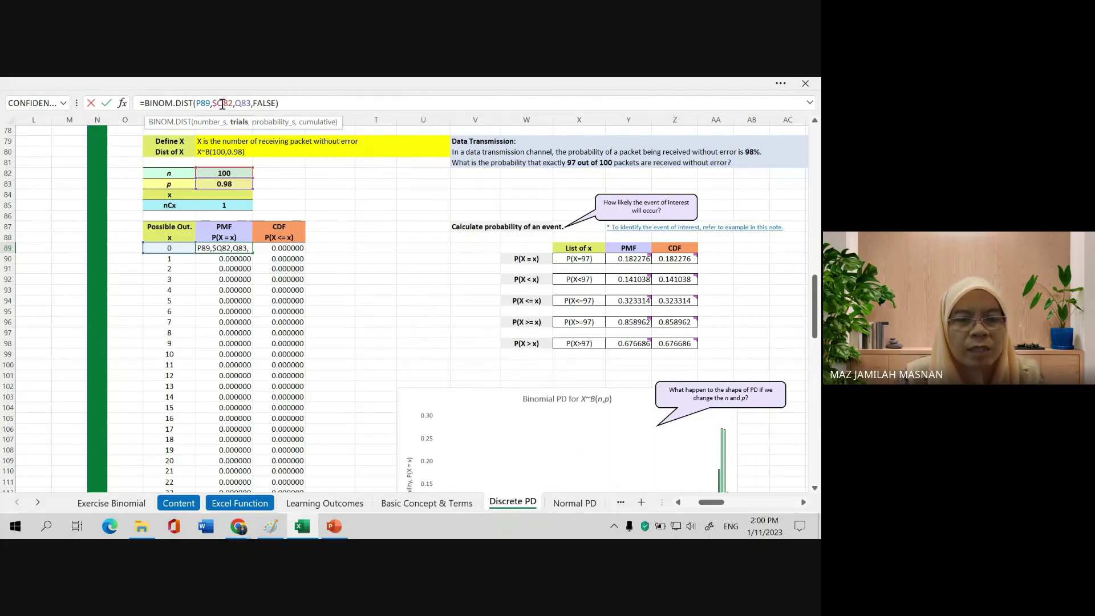
{"action": "left_click", "coordinate": [222, 104]}
{"action": "type", "text": "$"}
{"action": "left_click", "coordinate": [243, 105]}
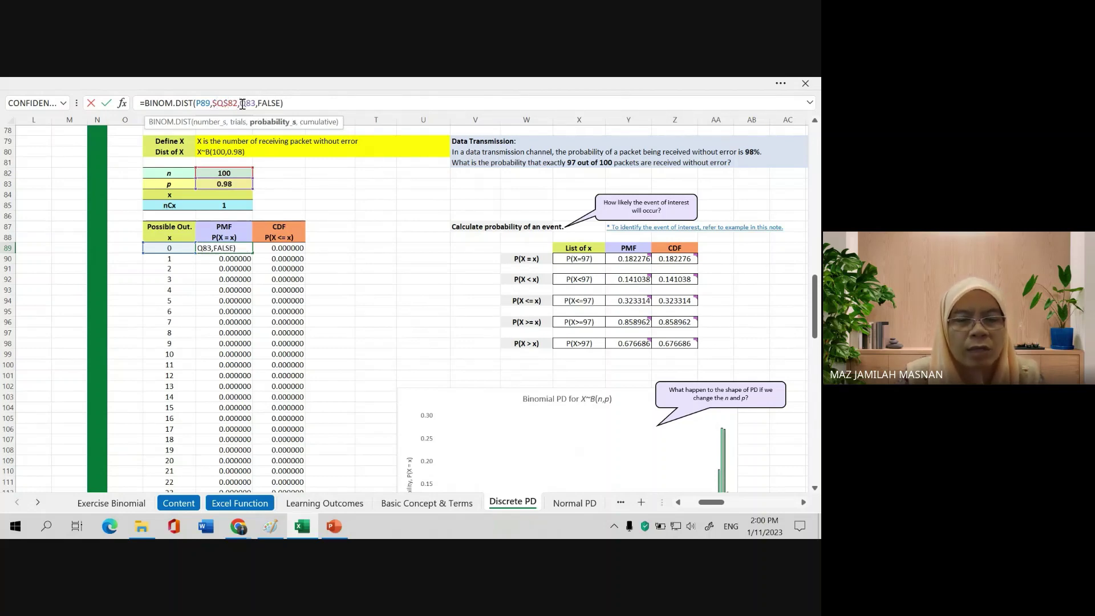
{"action": "type", "text": "$"}
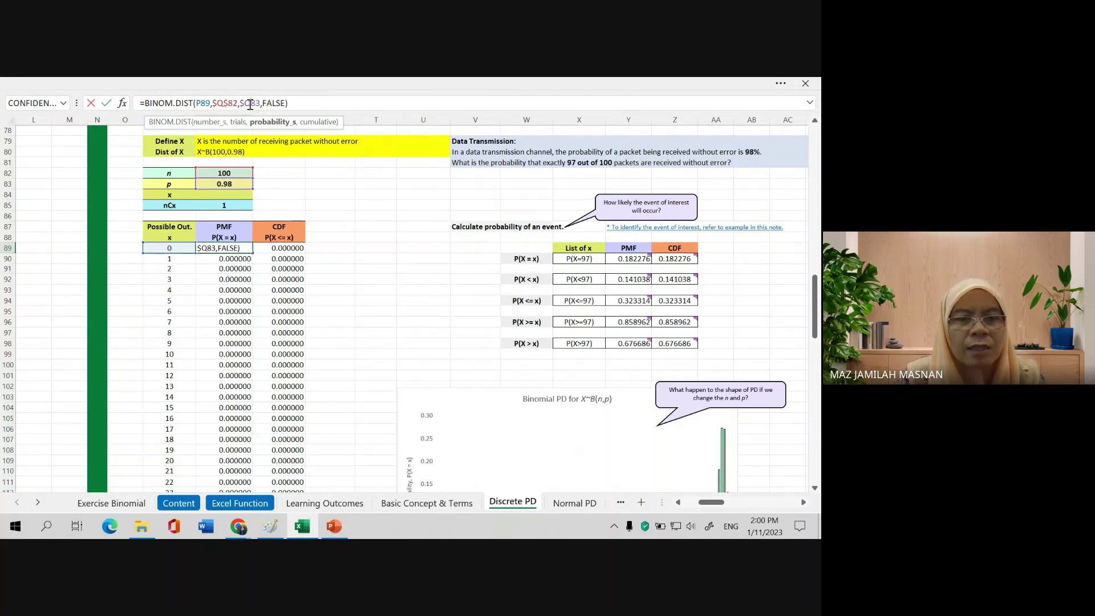
{"action": "left_click", "coordinate": [251, 105]}
{"action": "type", "text": "$"}
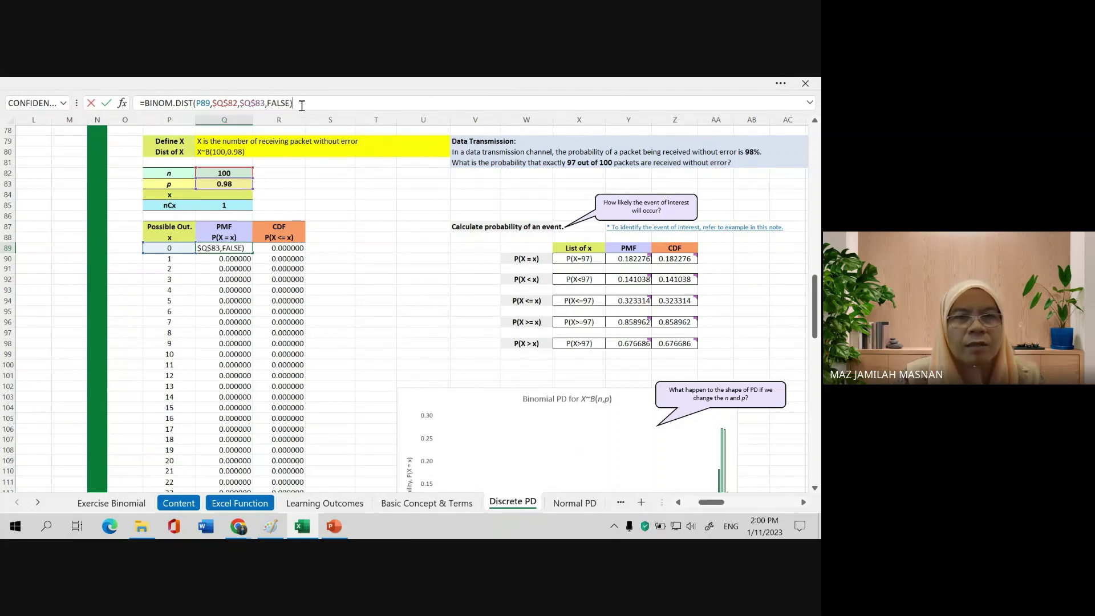
{"action": "key", "text": "ctrl+Return"}
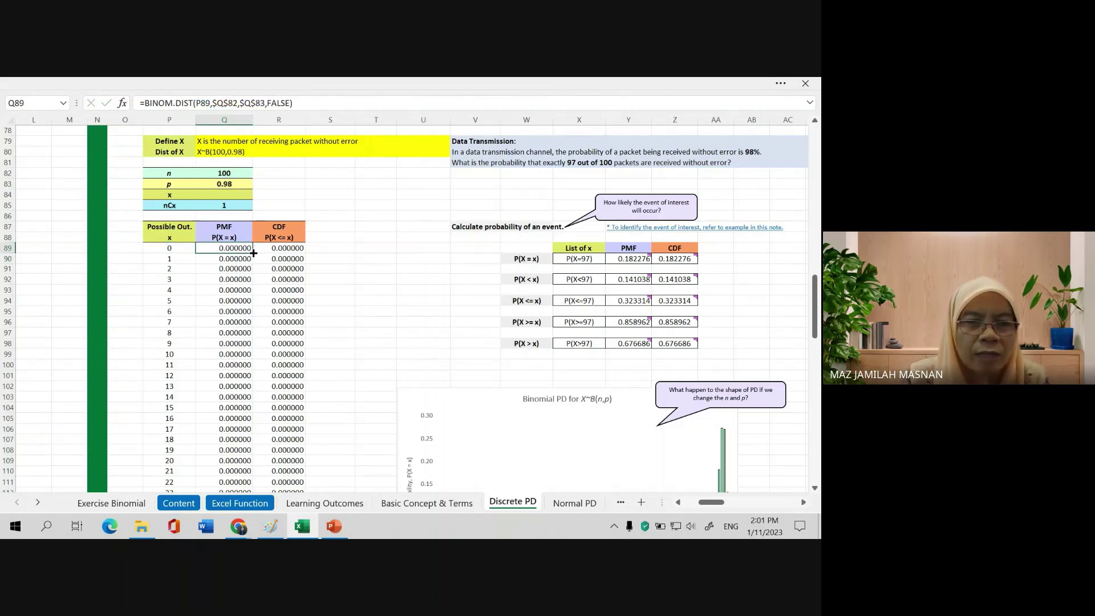
{"action": "left_click_drag", "start_coordinate": [254, 253], "coordinate": [251, 531]}
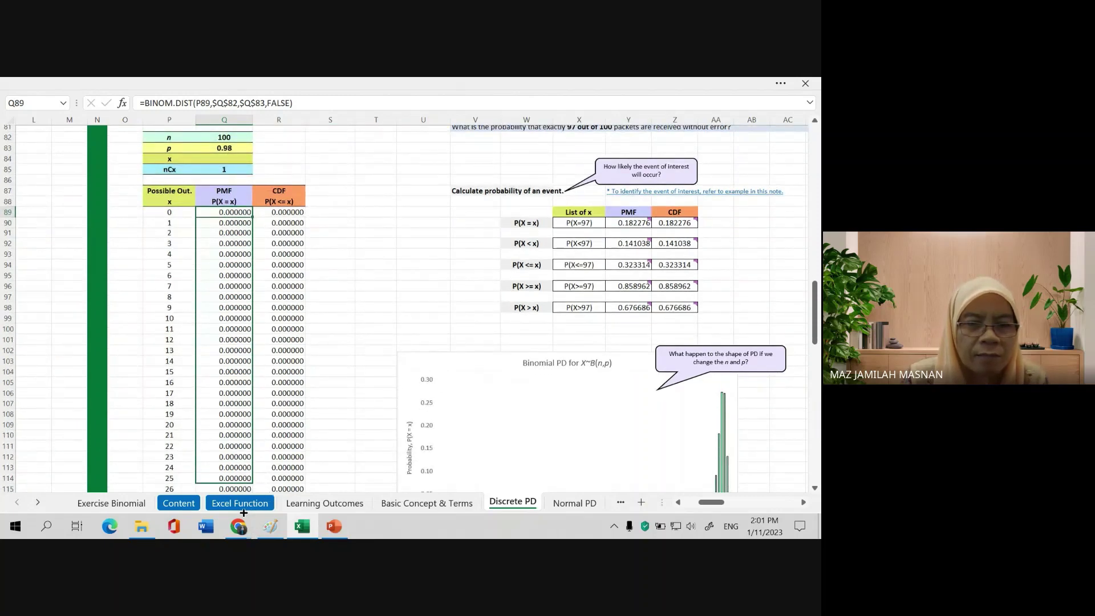
{"action": "mouse_move", "coordinate": [256, 476]}
{"action": "left_mouse_down"}
{"action": "mouse_move", "coordinate": [248, 501]}
{"action": "mouse_move", "coordinate": [257, 408]}
{"action": "left_mouse_up"}
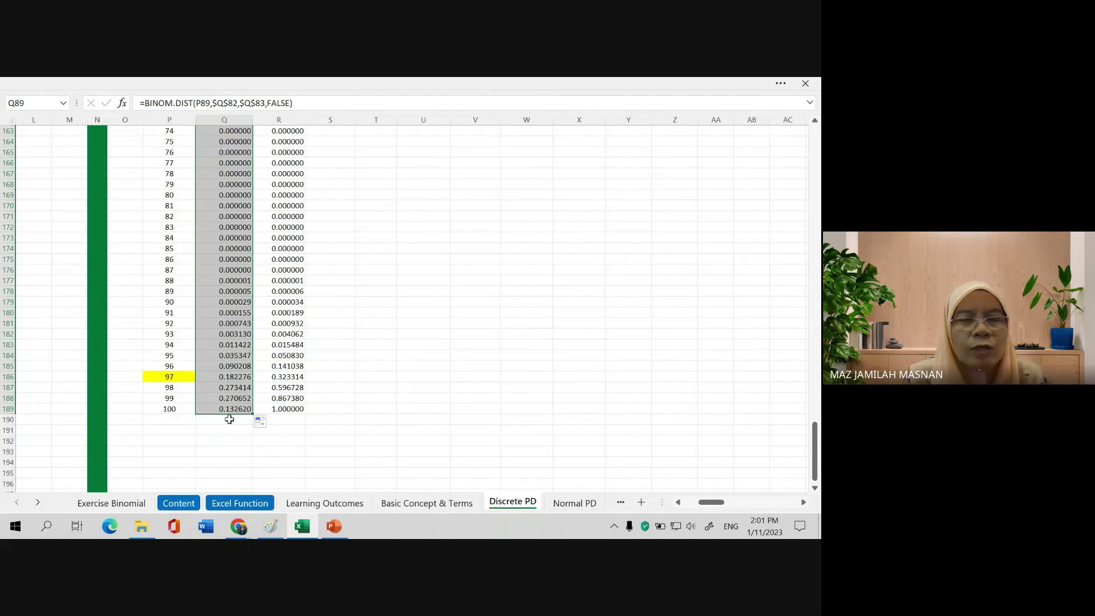
- Enter =SUM(Q89:Q189) in Q190, confirming the PMF values total 1.000000
{"action": "left_click", "coordinate": [238, 420]}
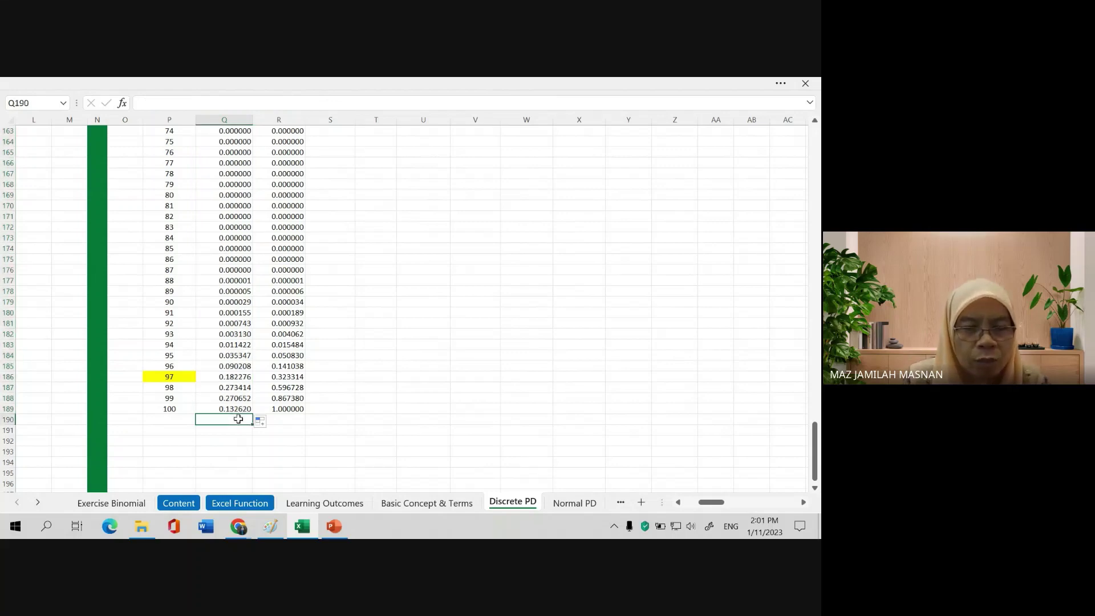
{"action": "left_click", "coordinate": [180, 420]}
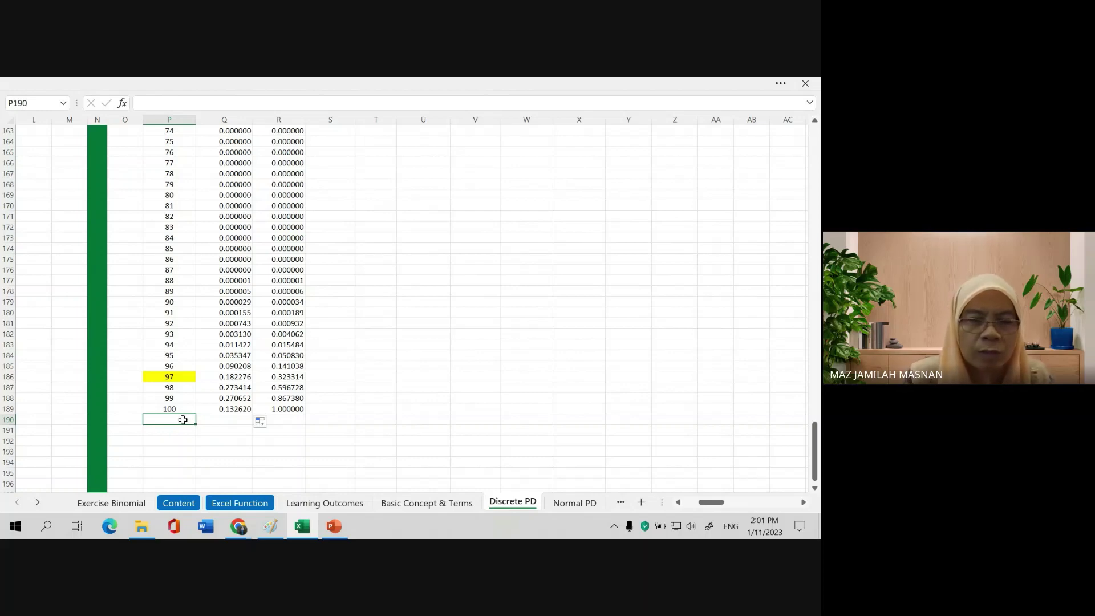
{"action": "left_click", "coordinate": [228, 421]}
{"action": "type", "text": "="}
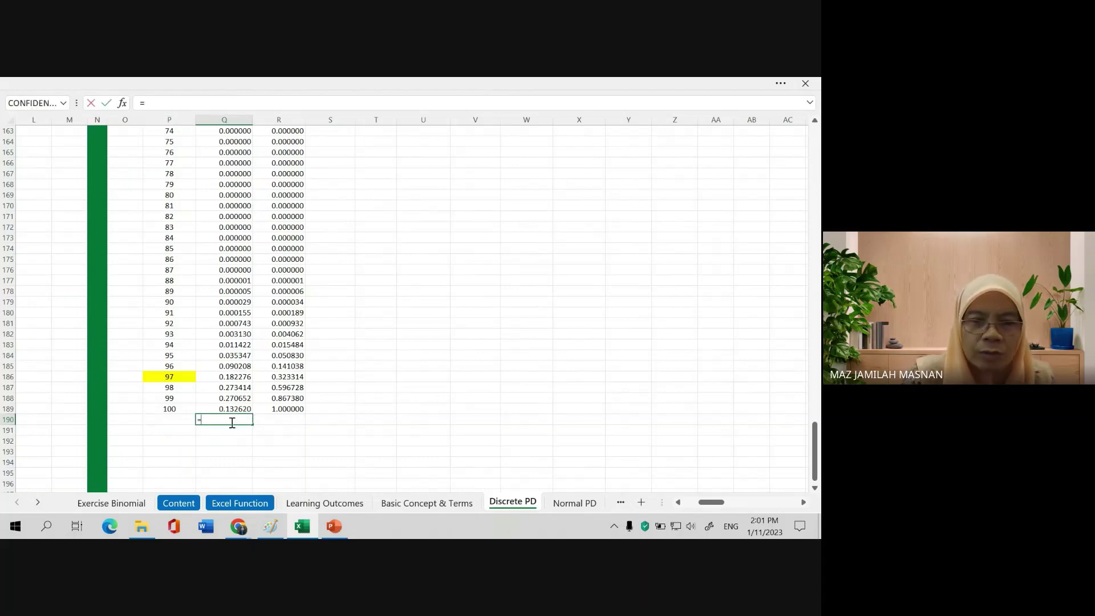
{"action": "type", "text": "SUM"}
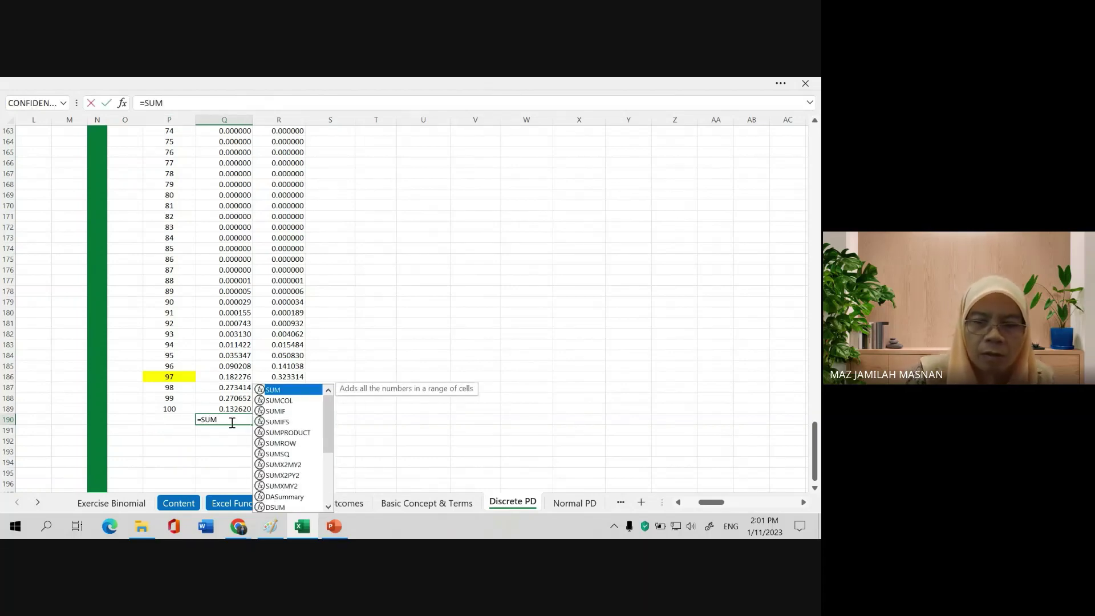
{"action": "type", "text": "("}
{"action": "scroll", "coordinate": [231, 177], "scroll_direction": "up", "scroll_amount": 20}
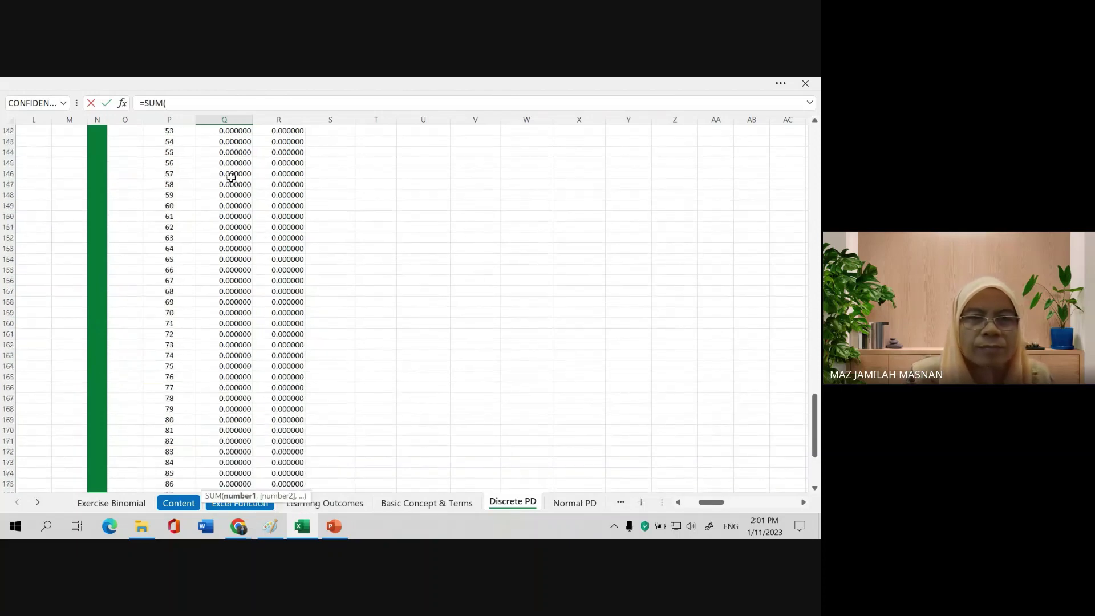
{"action": "scroll", "coordinate": [231, 177], "scroll_direction": "up", "scroll_amount": 6}
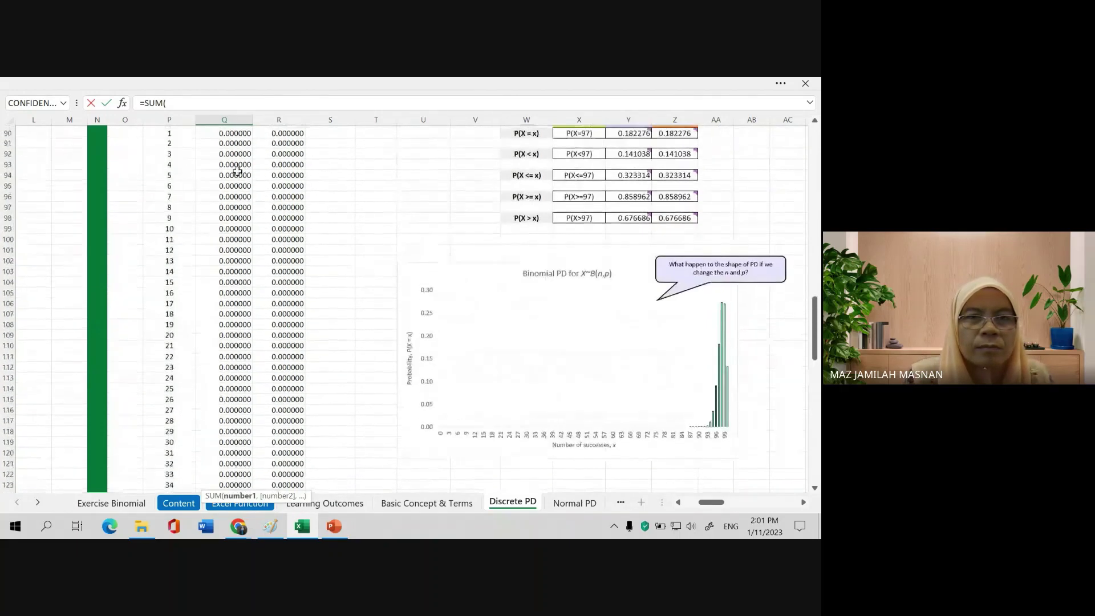
{"action": "left_click_drag", "start_coordinate": [236, 175], "coordinate": [242, 473]}
{"action": "key", "text": "Return"}
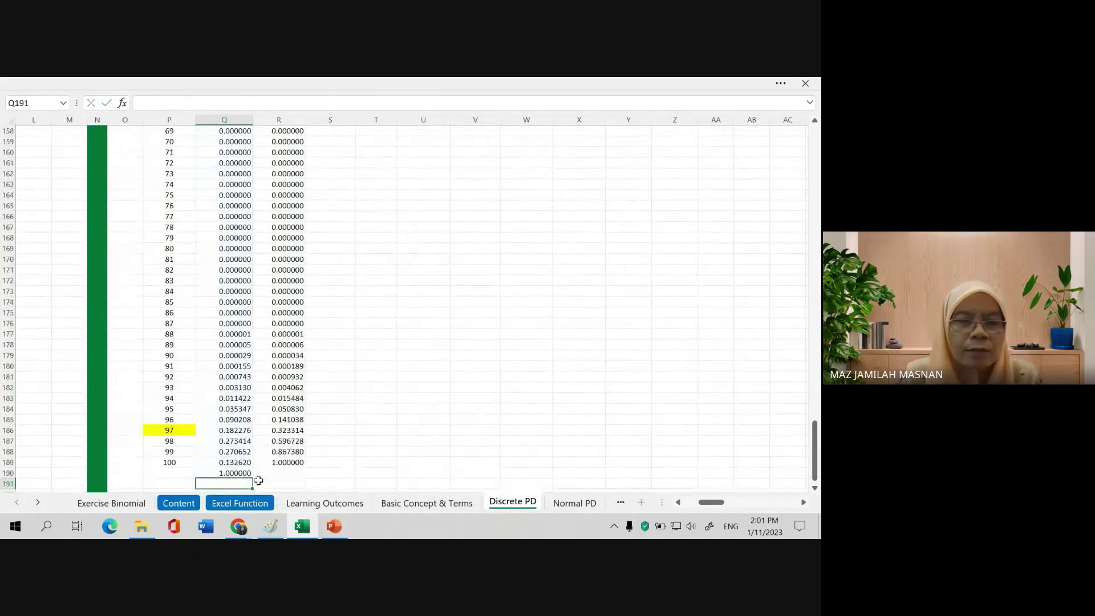
{"action": "scroll", "coordinate": [272, 451], "scroll_direction": "up", "scroll_amount": 20}
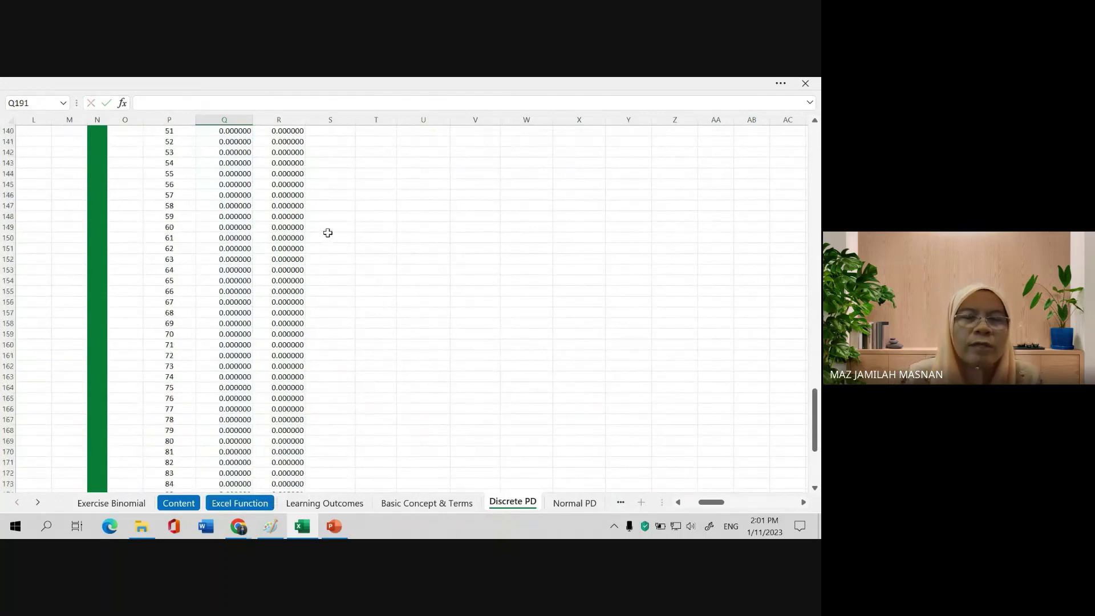
- Enter =BINOM.DIST(P89,Q82,Q83,TRUE) in R89, the x = 0 CDF cell, returning 0.000000
{"action": "scroll", "coordinate": [299, 219], "scroll_direction": "up", "scroll_amount": 2}
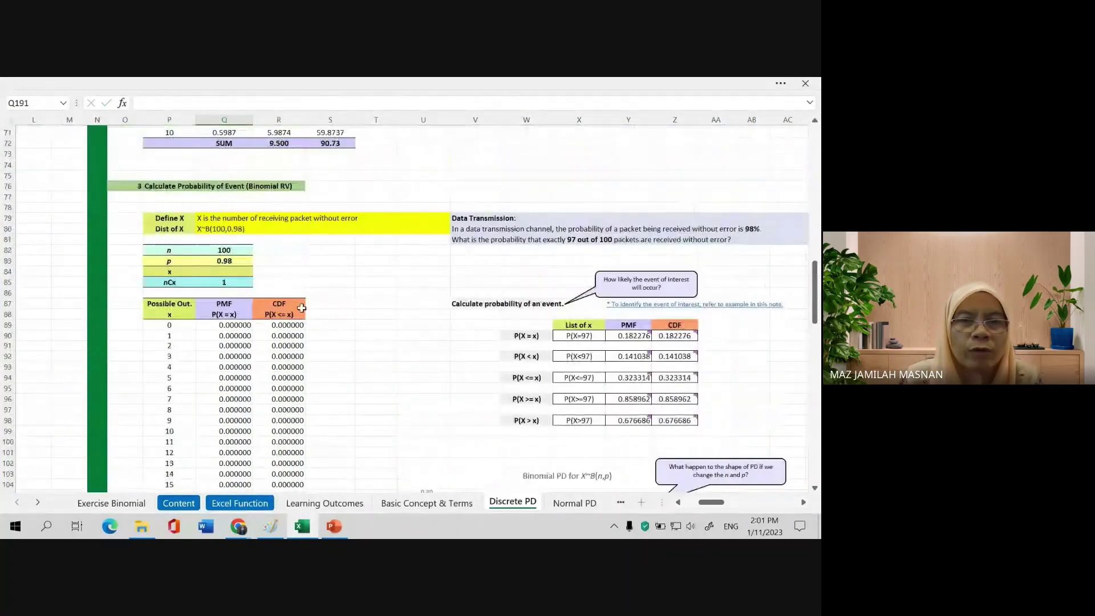
{"action": "left_click", "coordinate": [291, 325]}
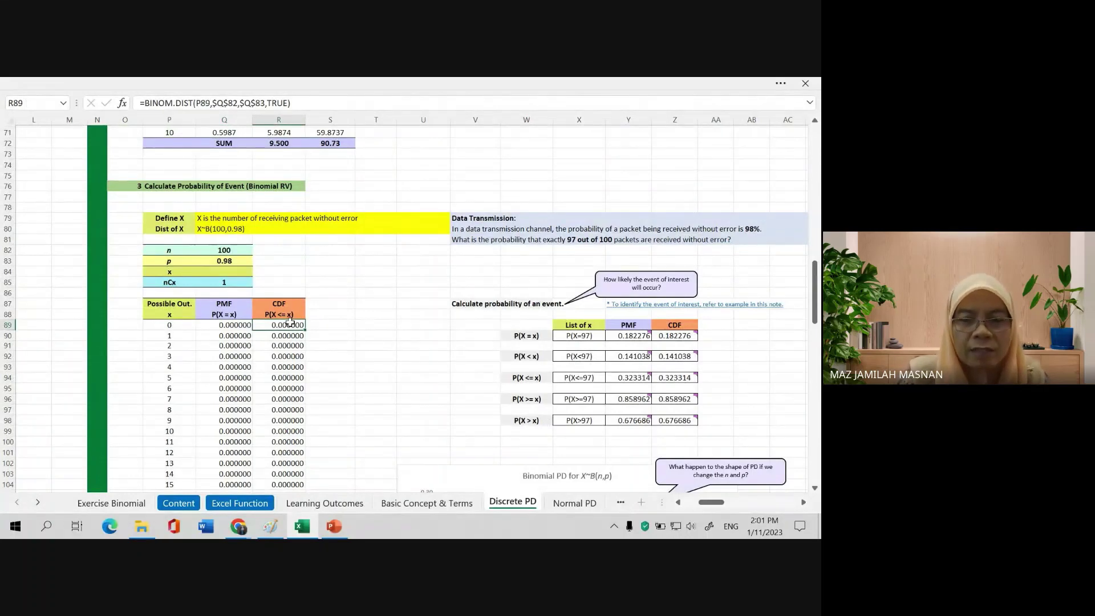
{"action": "type", "text": "="}
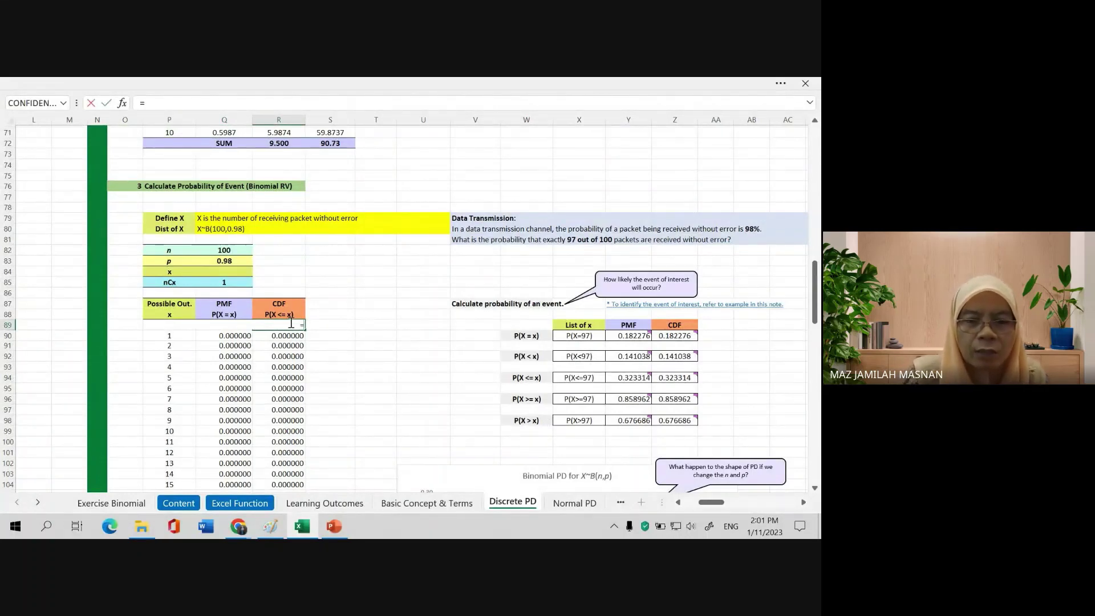
{"action": "type", "text": "BINOM"}
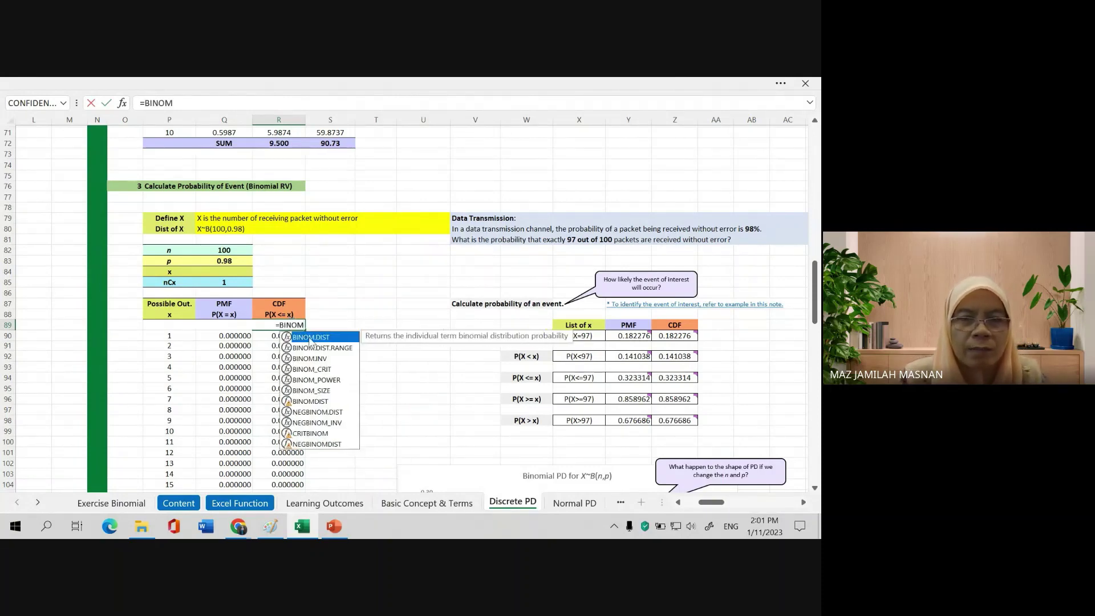
{"action": "double_click", "coordinate": [310, 338]}
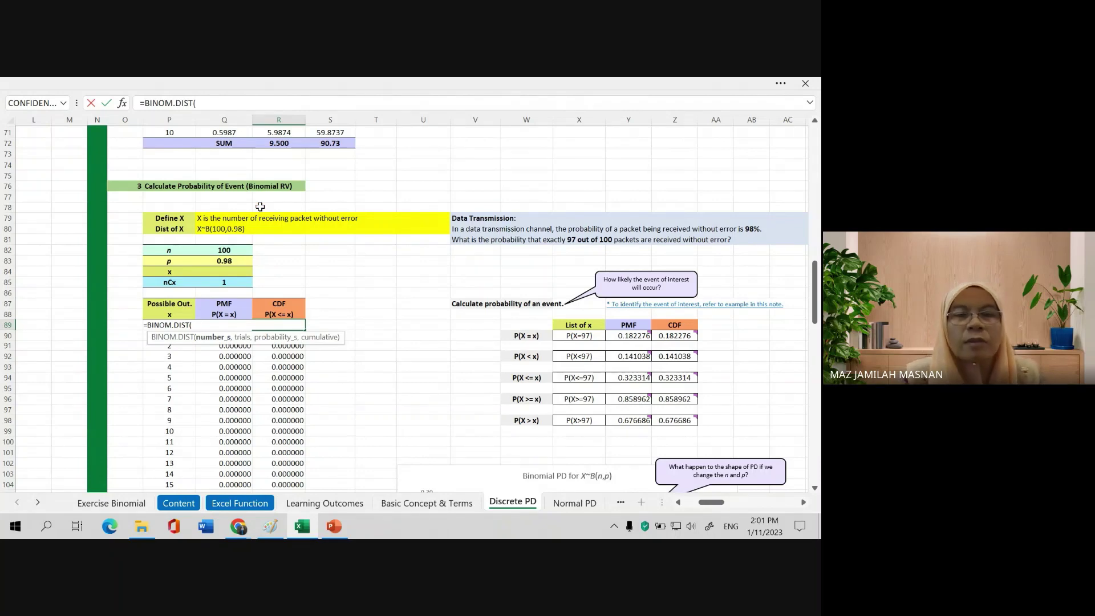
{"action": "left_click", "coordinate": [226, 101]}
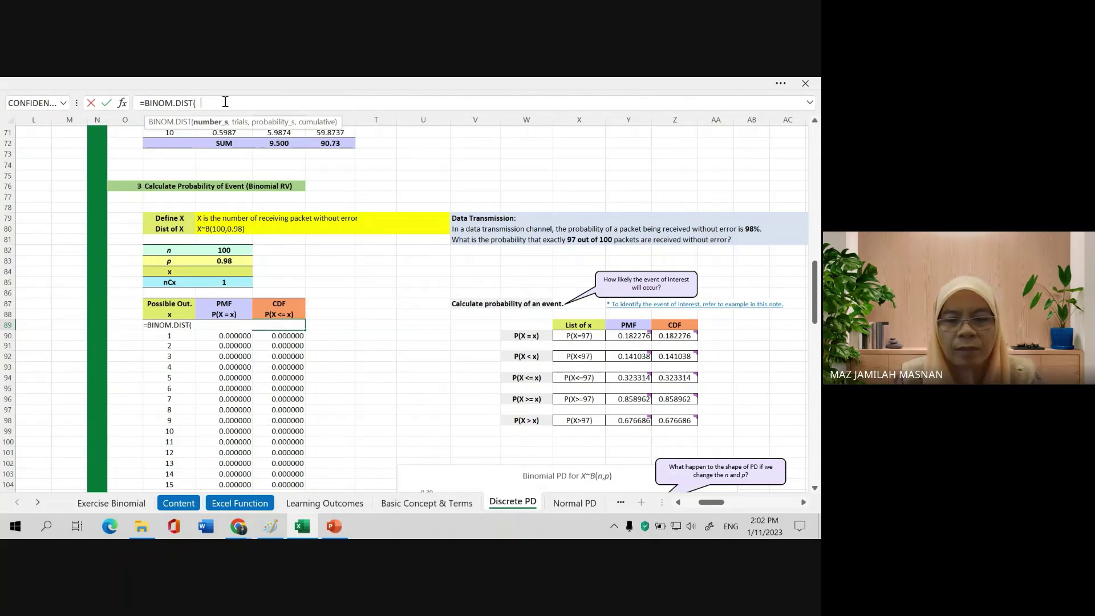
{"action": "type", "text": "P"}
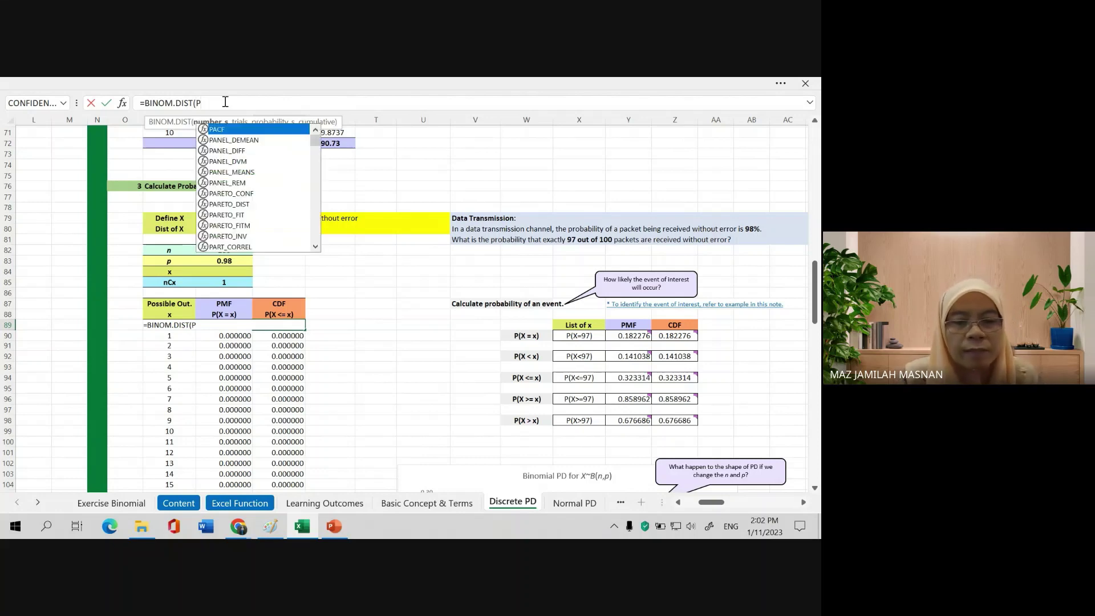
{"action": "type", "text": "89,"}
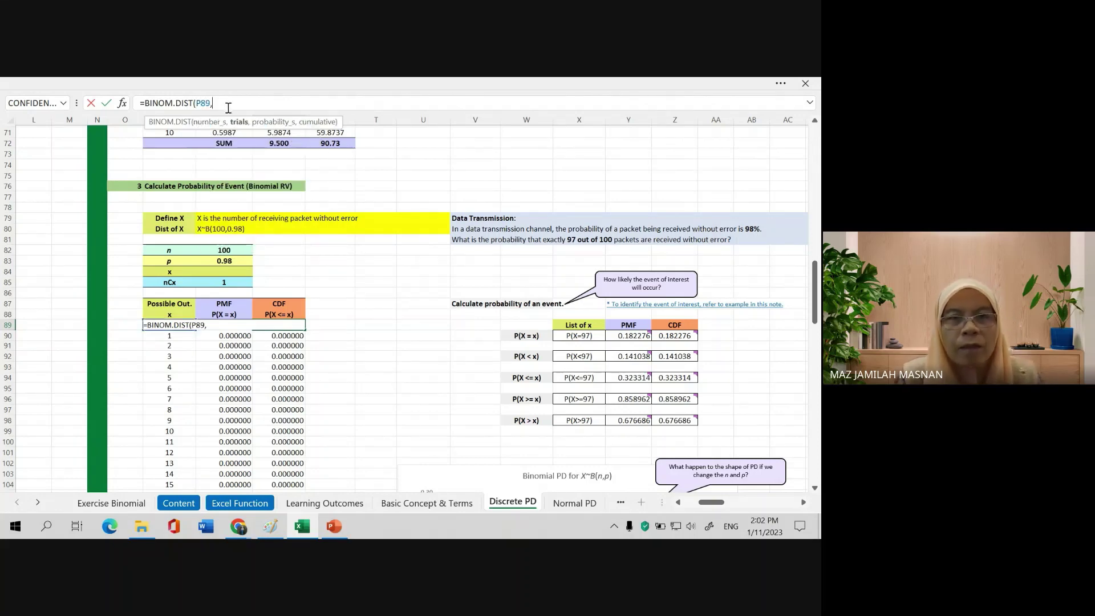
{"action": "left_click", "coordinate": [232, 252]}
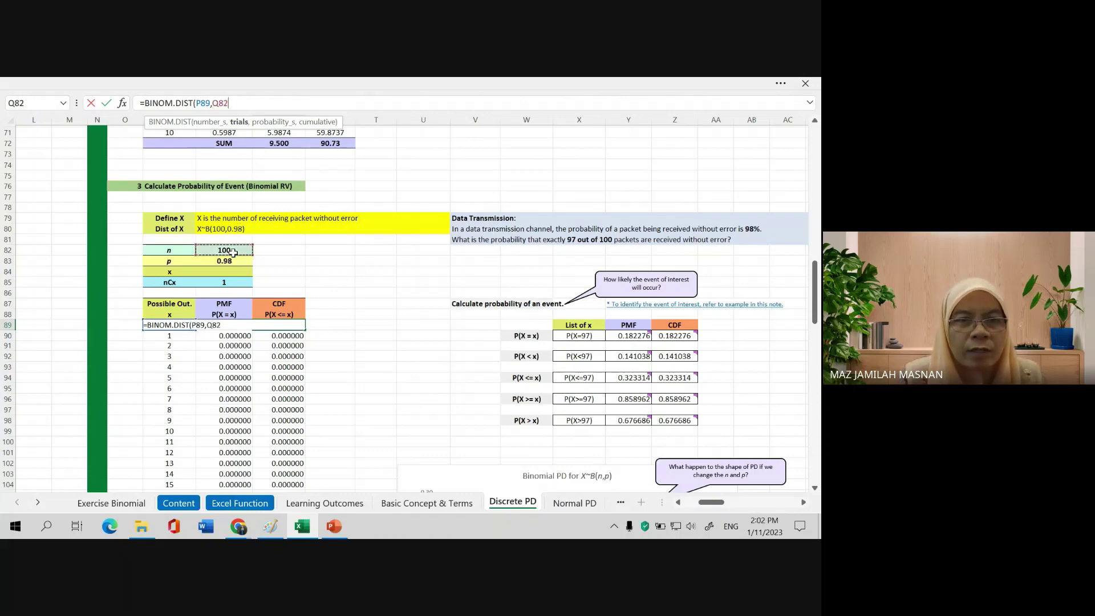
{"action": "type", "text": ","}
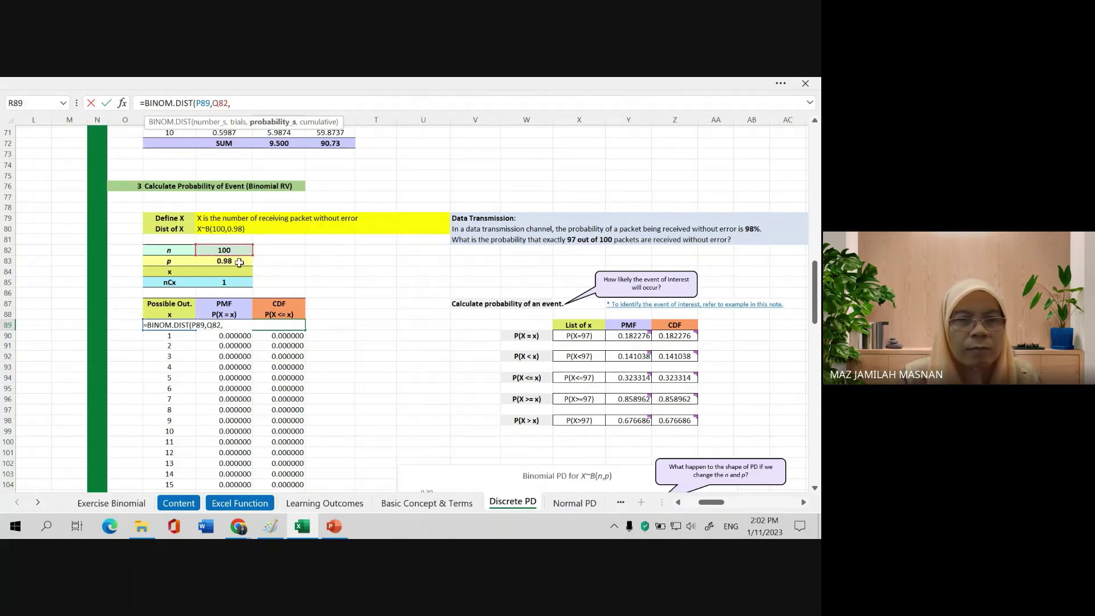
{"action": "left_click", "coordinate": [239, 262]}
{"action": "type", "text": ","}
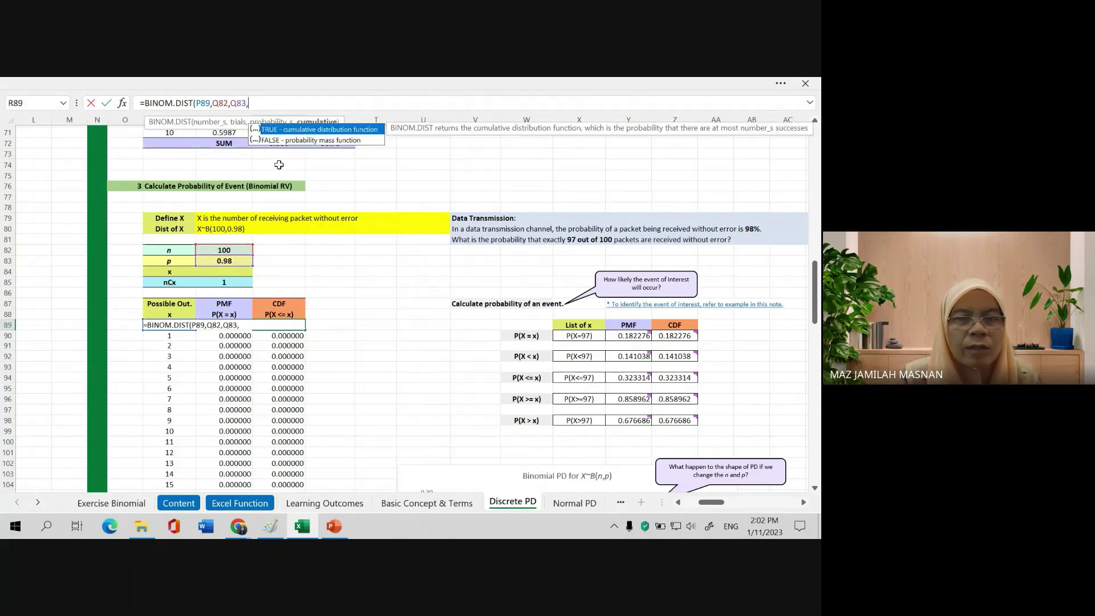
{"action": "double_click", "coordinate": [270, 130]}
{"action": "type", "text": ")"}
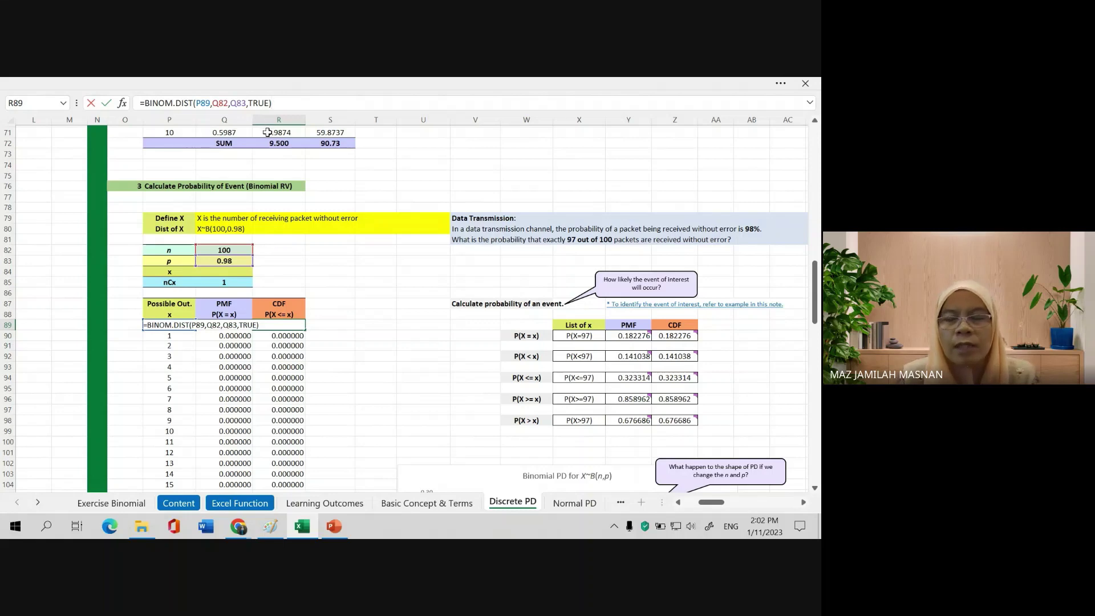
{"action": "key", "text": "ctrl+Return"}
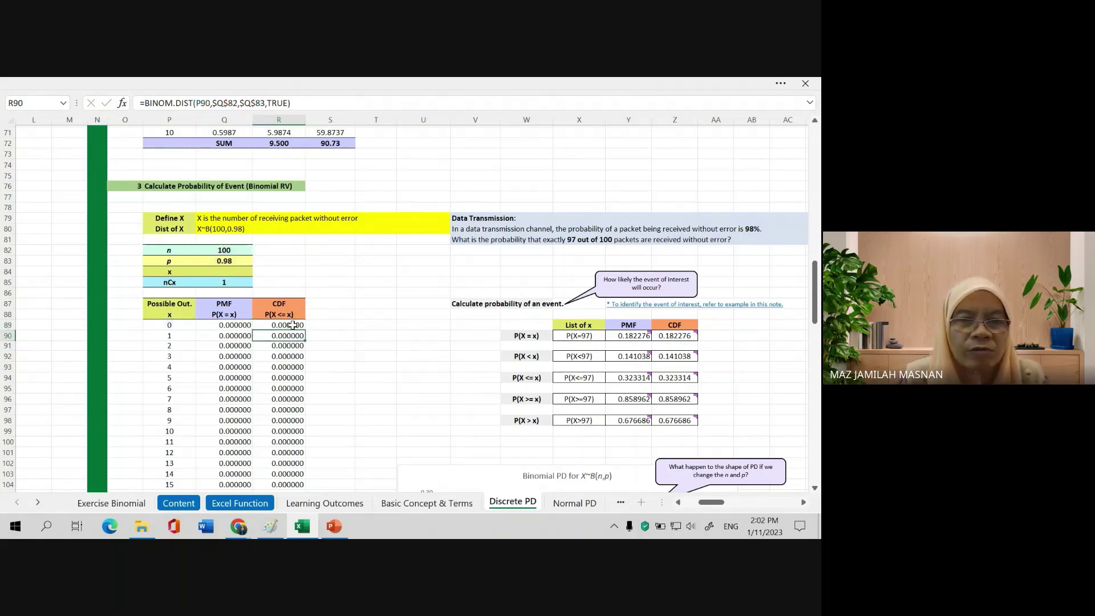
- Copy R89's CDF formula down a few rows, producing #NUM! and #VALUE! errors
{"action": "left_click_drag", "start_coordinate": [308, 328], "coordinate": [308, 381]}
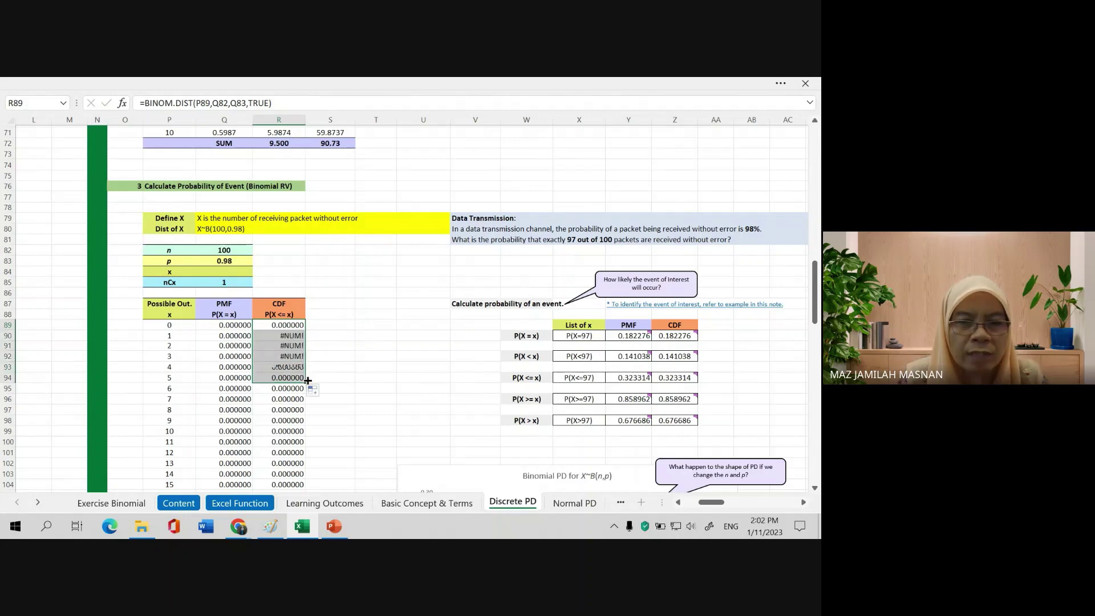
{"action": "left_click", "coordinate": [300, 325]}
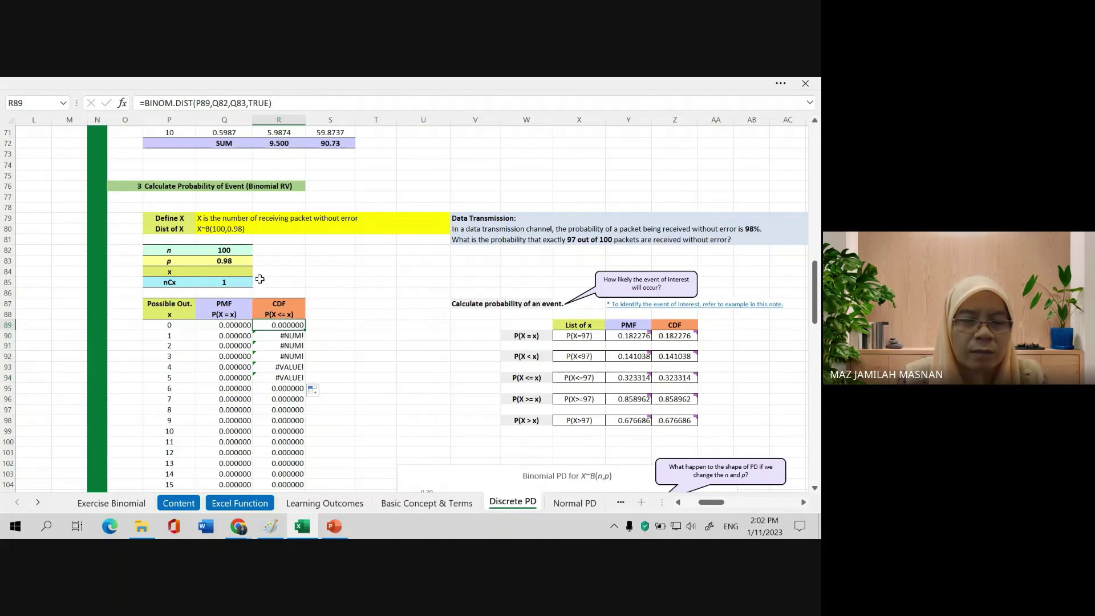
{"action": "left_click", "coordinate": [215, 103]}
{"action": "left_click", "coordinate": [215, 103]}
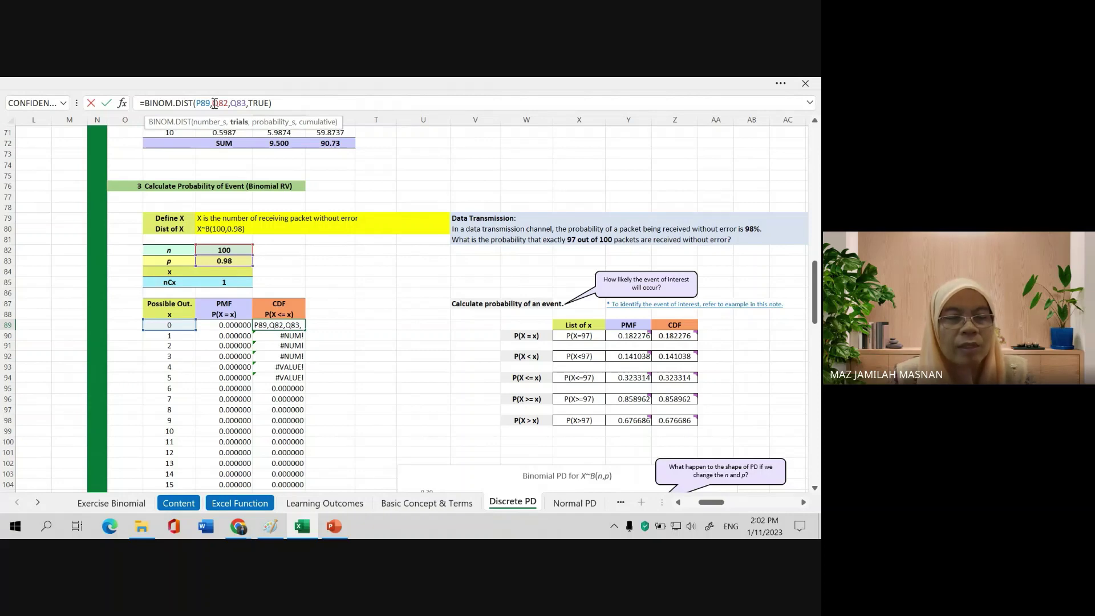
- Lock n and p in R89 as $Q$82 and $Q$83, still returning 0.000000
{"action": "type", "text": "$"}
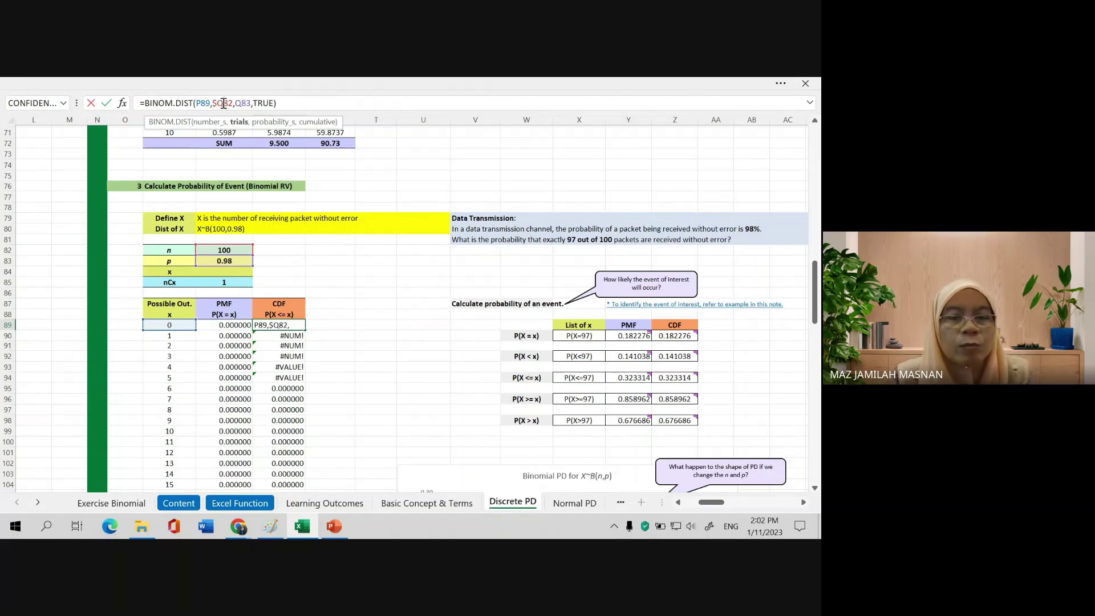
{"action": "left_click", "coordinate": [223, 103]}
{"action": "type", "text": "$"}
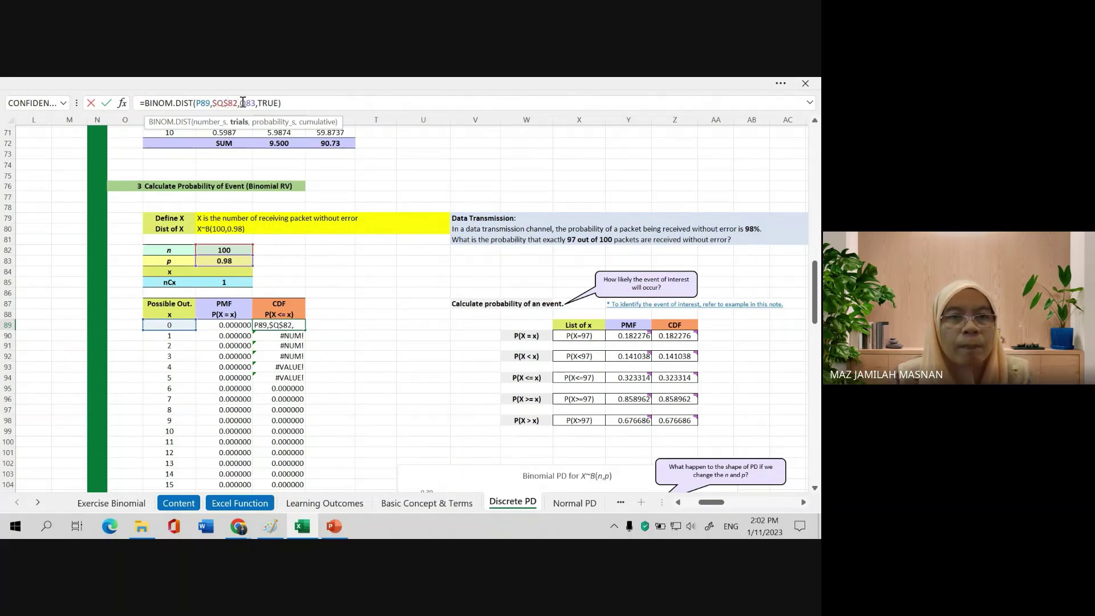
{"action": "left_click", "coordinate": [243, 103]}
{"action": "type", "text": "$"}
{"action": "left_click", "coordinate": [250, 103]}
{"action": "type", "text": "$Q$"}
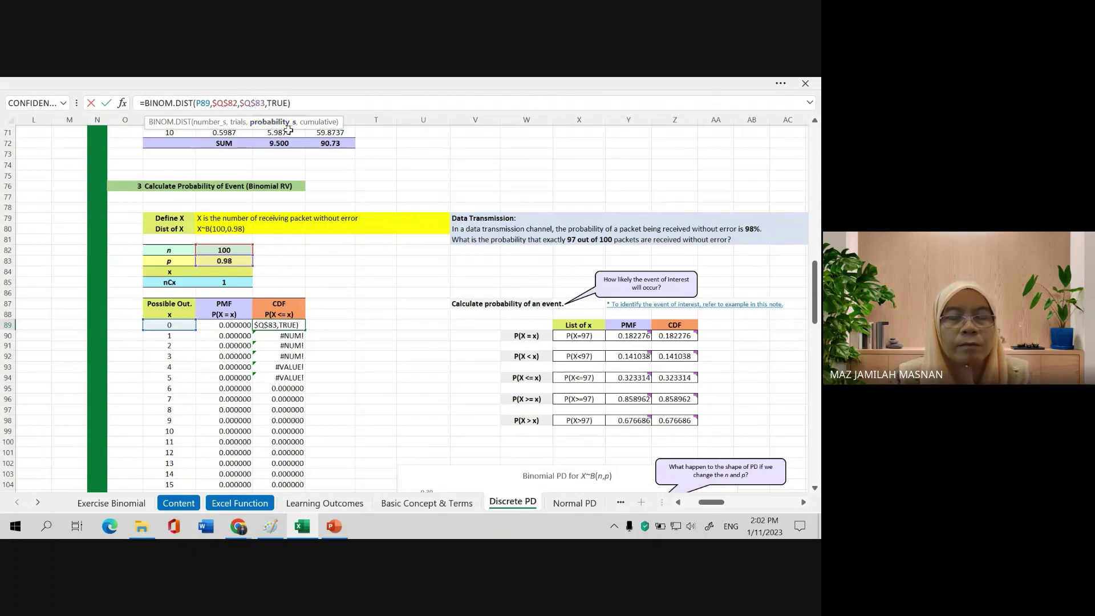
{"action": "left_click", "coordinate": [306, 104]}
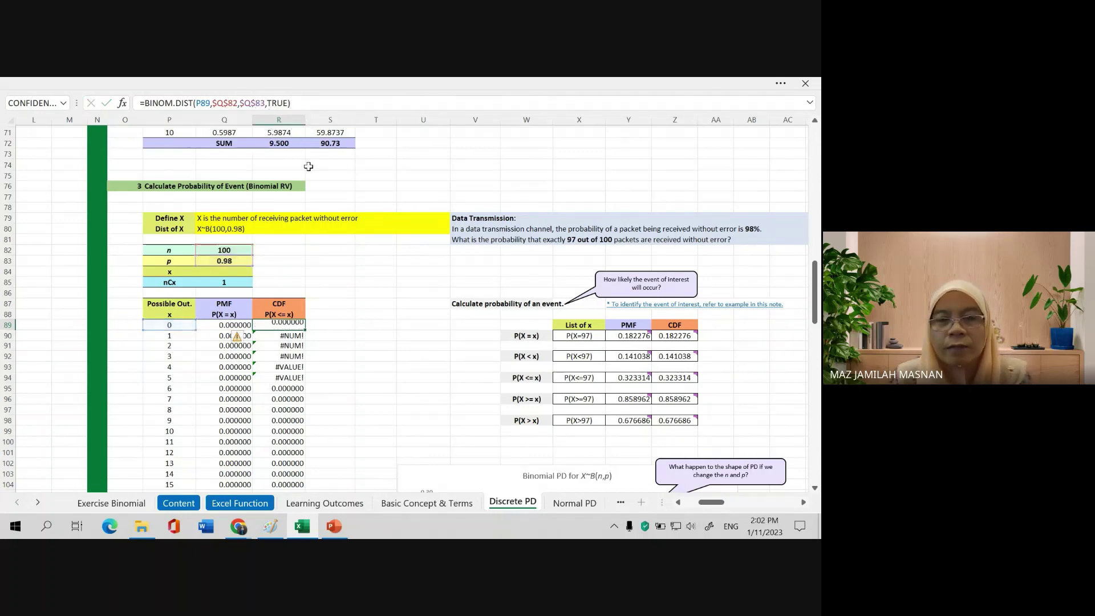
{"action": "key", "text": "Return"}
{"action": "left_click", "coordinate": [301, 326]}
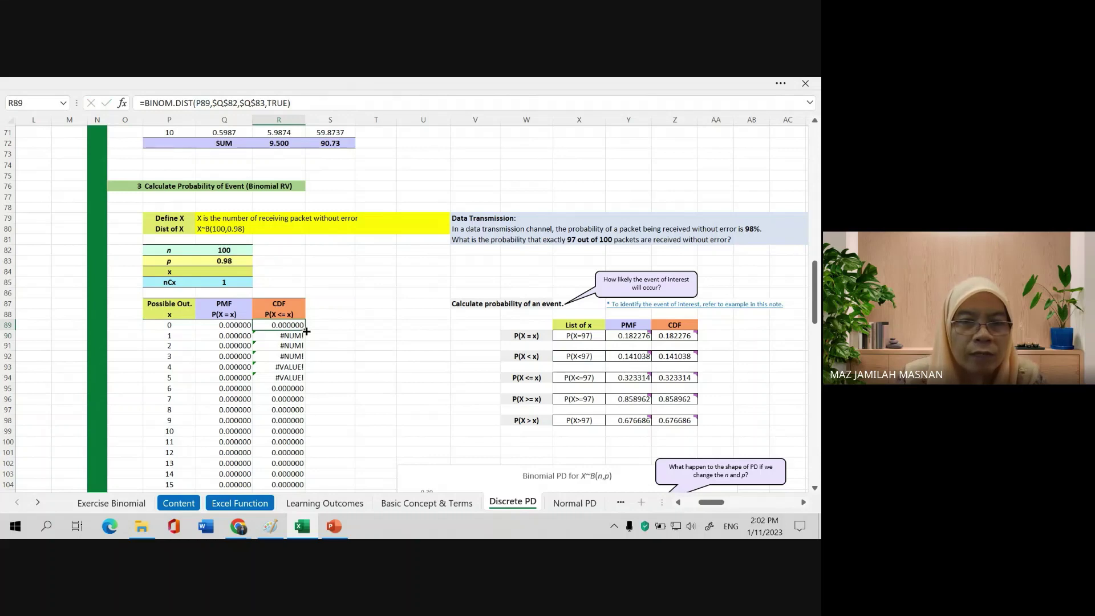
- Fill the CDF formula down to R189, reaching 1.000000 at x = 100
{"action": "left_click_drag", "start_coordinate": [307, 331], "coordinate": [297, 537]}
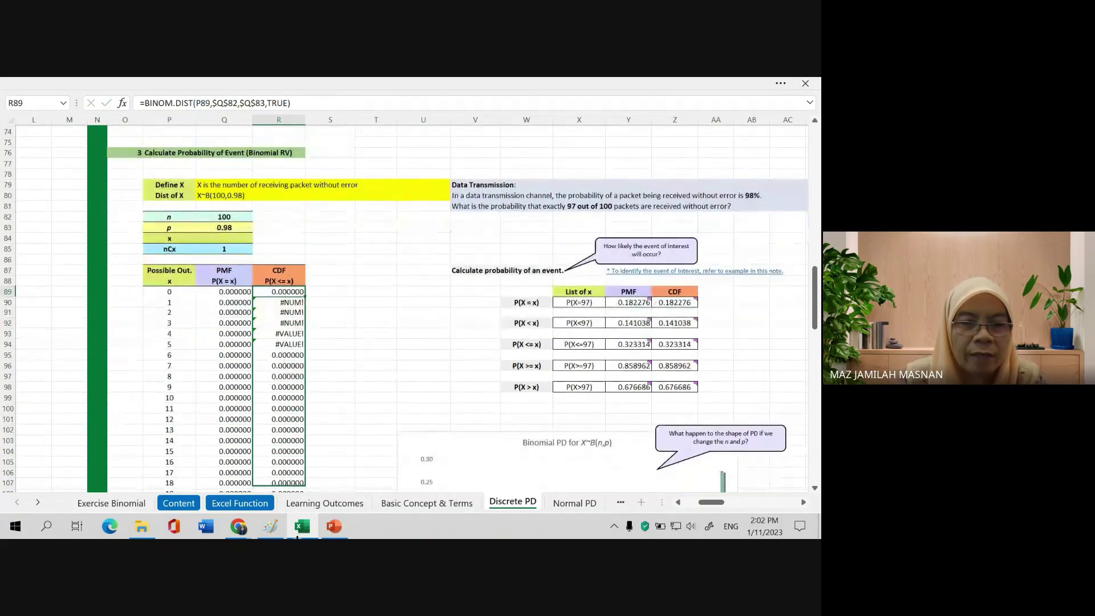
{"action": "left_click_drag", "start_coordinate": [301, 483], "coordinate": [306, 422]}
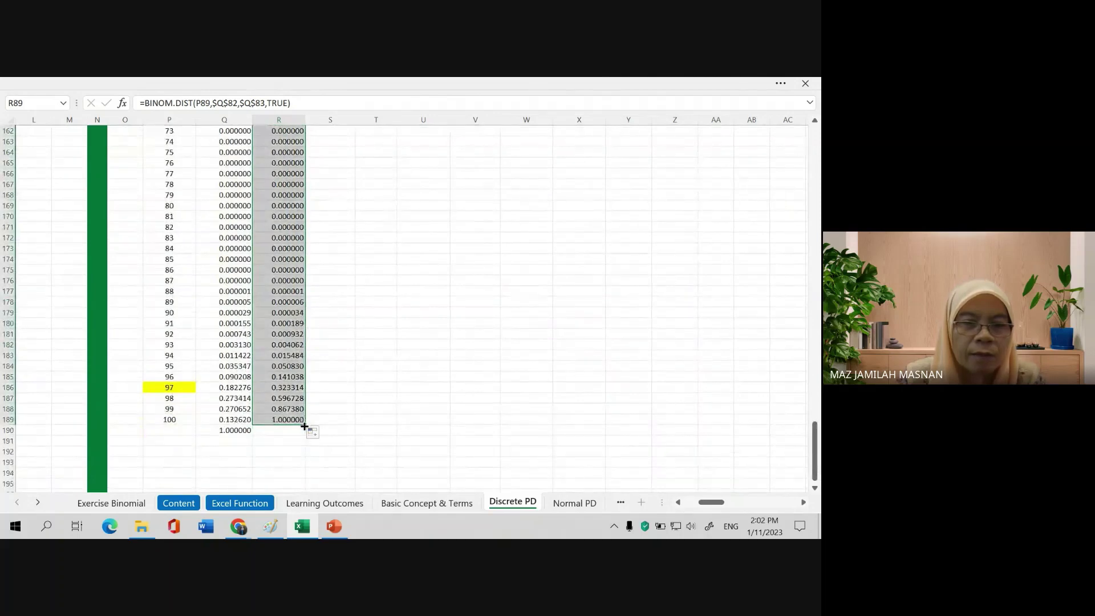
{"action": "left_click", "coordinate": [294, 421]}
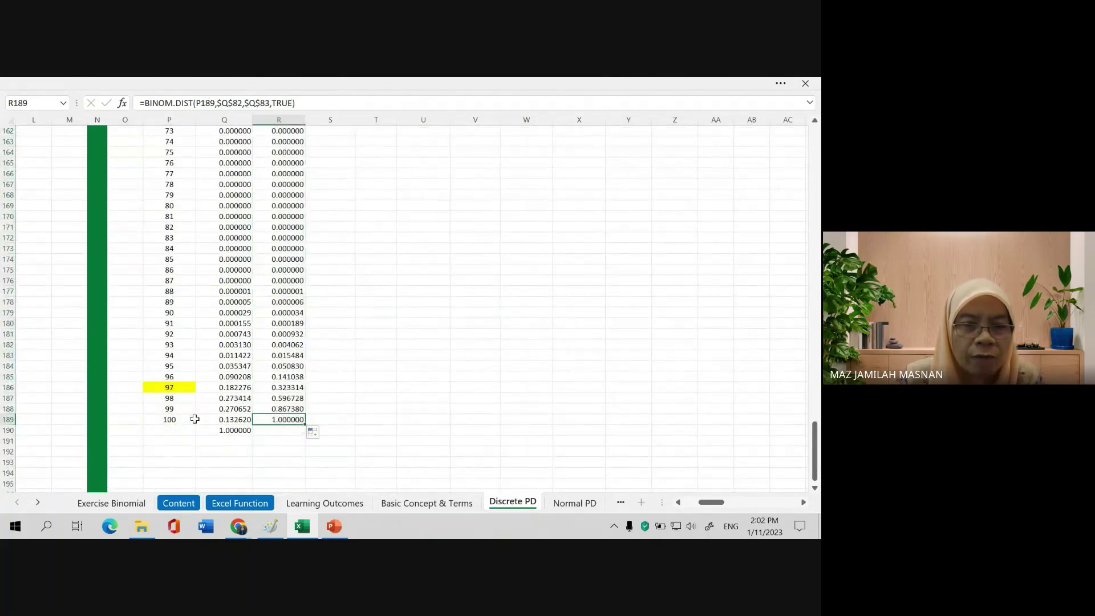
{"action": "left_click", "coordinate": [161, 421]}
{"action": "left_click", "coordinate": [271, 420]}
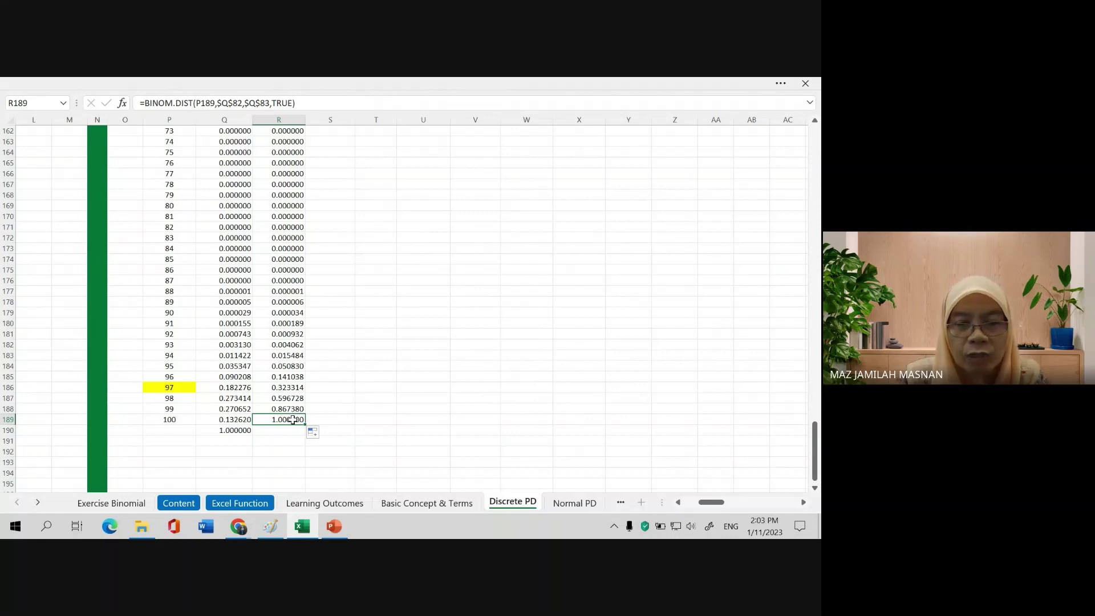
{"action": "scroll", "coordinate": [409, 352], "scroll_direction": "up", "scroll_amount": 20}
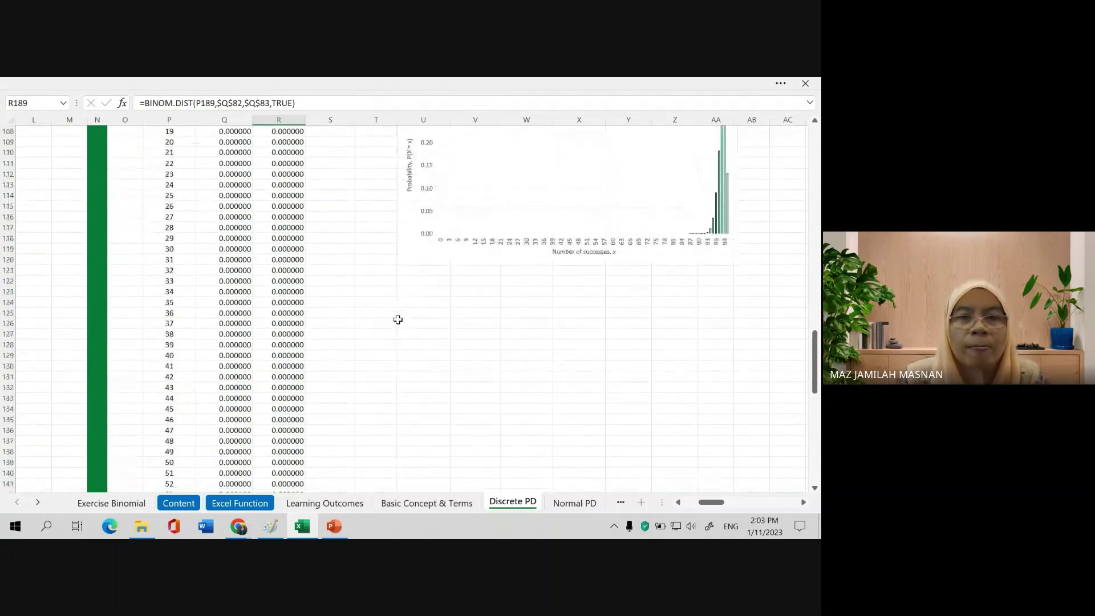
{"action": "scroll", "coordinate": [398, 313], "scroll_direction": "up", "scroll_amount": 1}
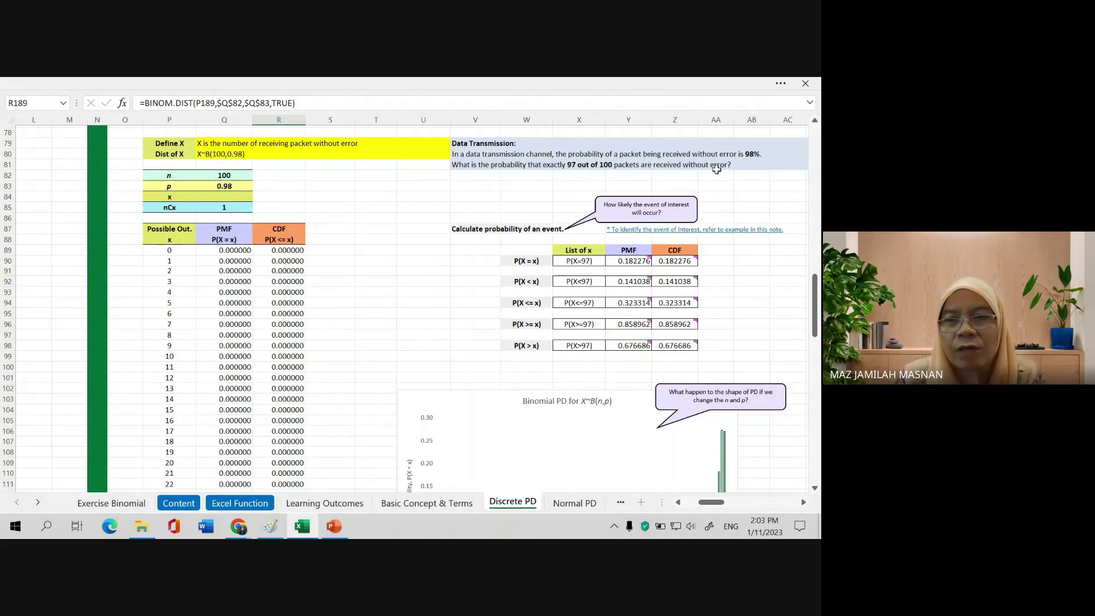
- Review the event-table formulas behind P(X=97), P(X<97), P(X<=97) and P(X>=97)
{"action": "left_click", "coordinate": [506, 260]}
{"action": "left_click_drag", "start_coordinate": [506, 260], "coordinate": [676, 262]}
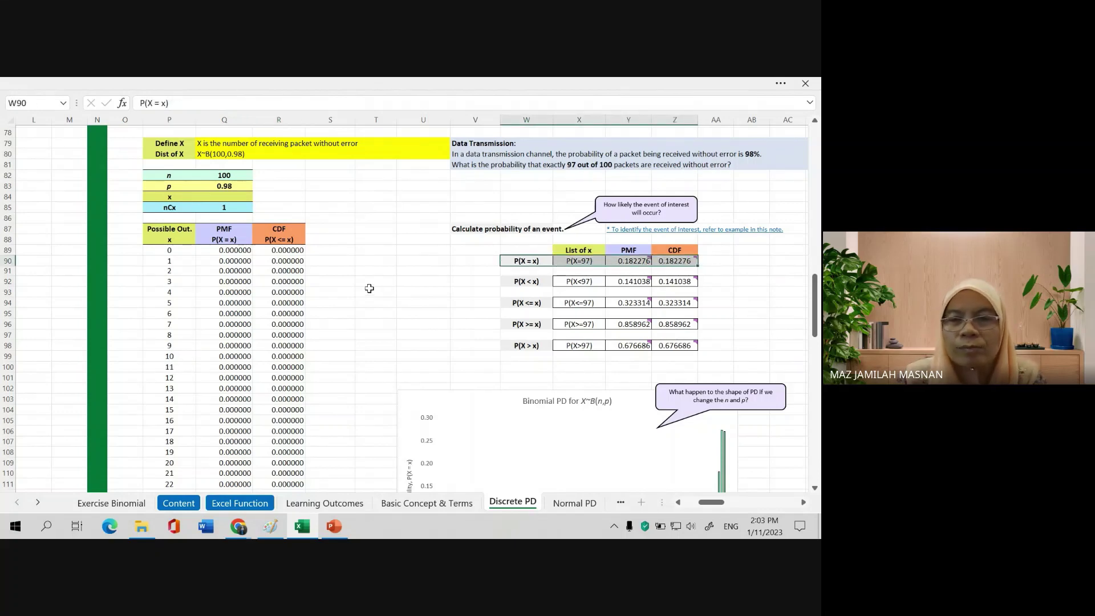
{"action": "left_click", "coordinate": [433, 282]}
{"action": "left_click", "coordinate": [517, 284]}
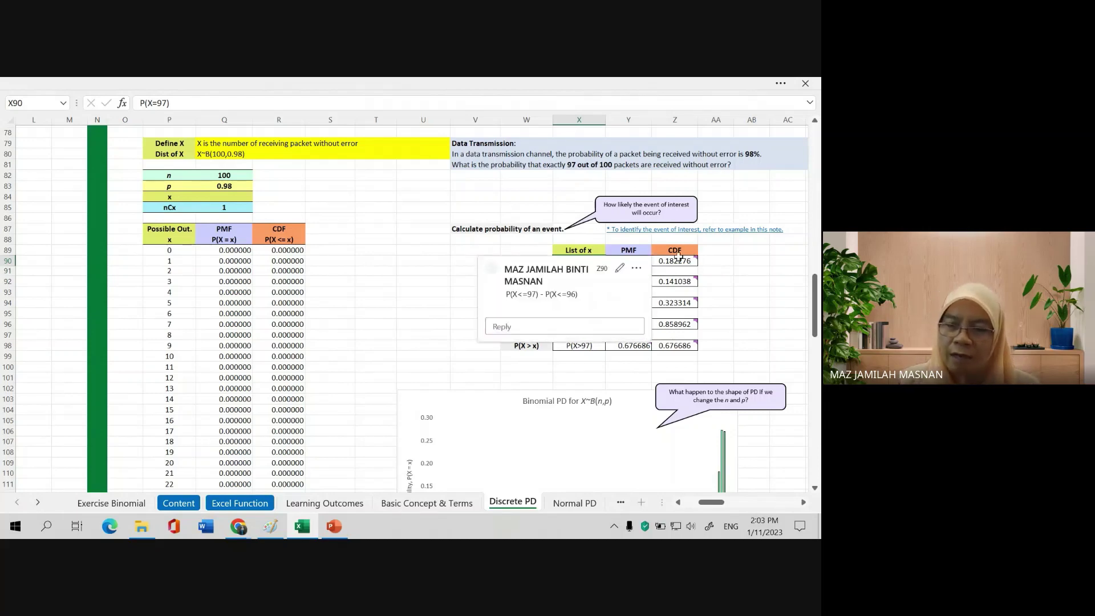
{"action": "left_click", "coordinate": [728, 263]}
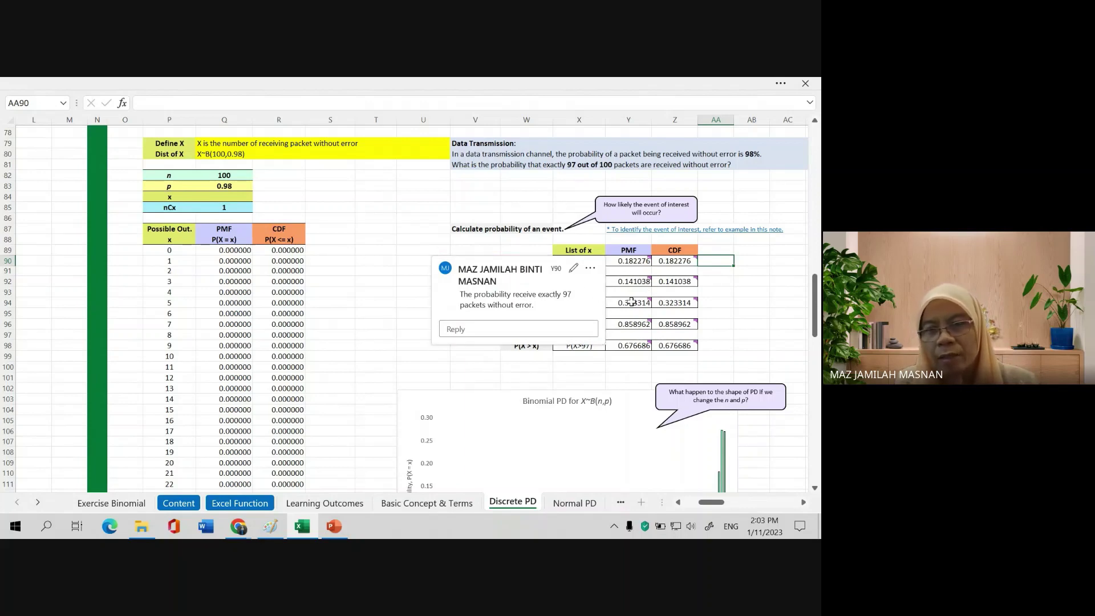
{"action": "left_click", "coordinate": [645, 281]}
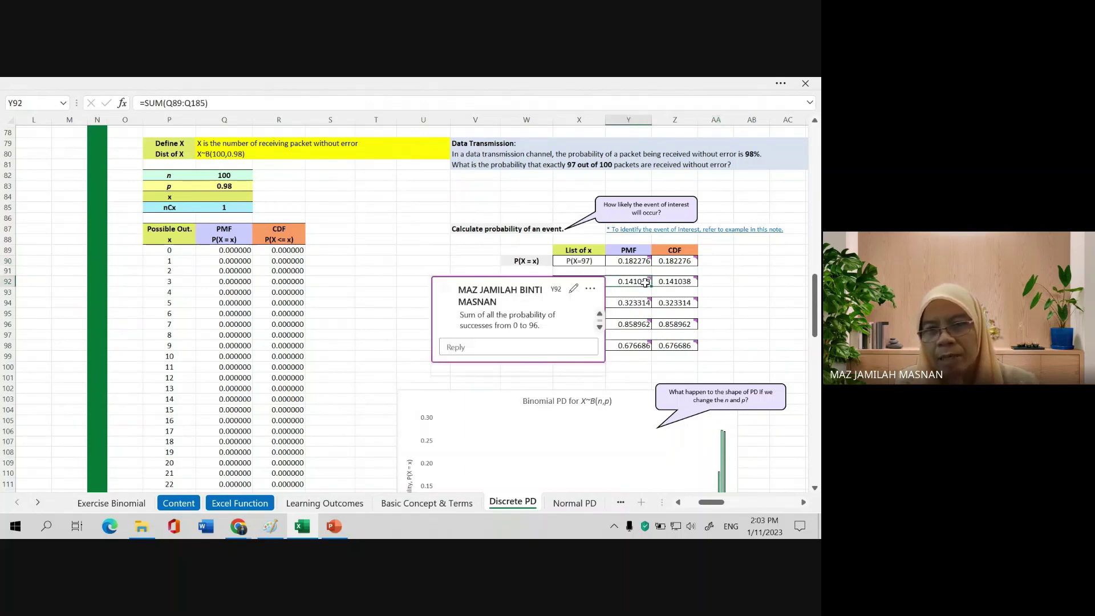
{"action": "left_click", "coordinate": [637, 263]}
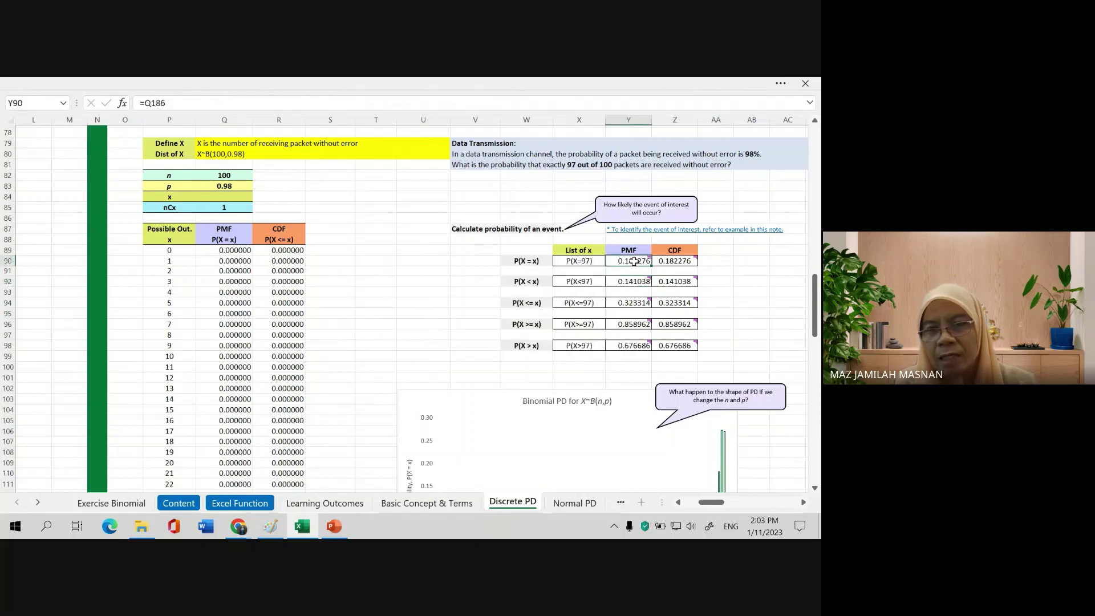
{"action": "left_click", "coordinate": [588, 263]}
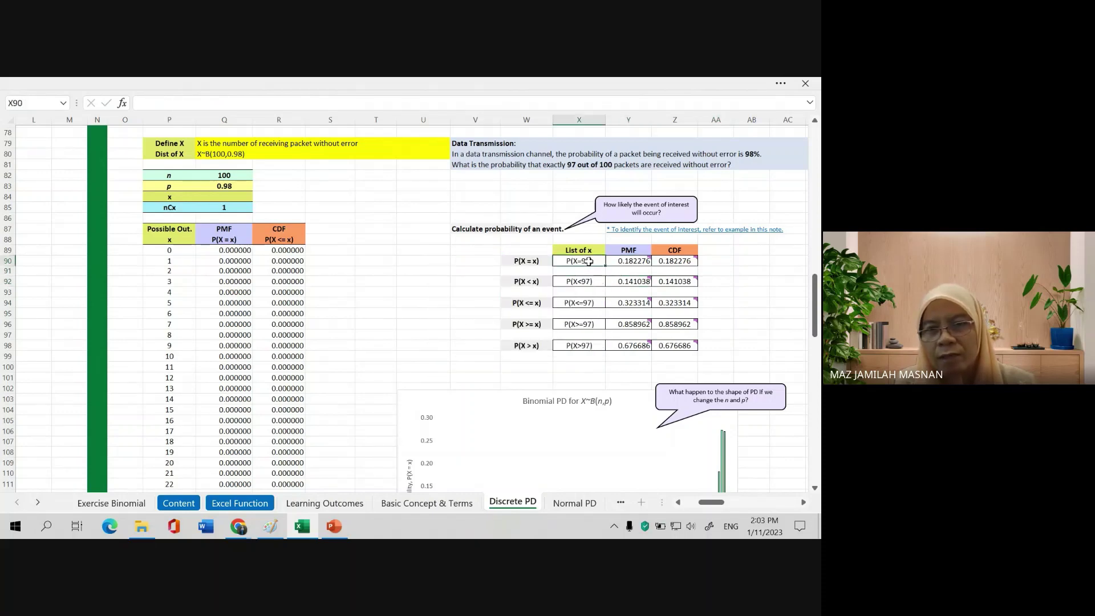
{"action": "left_click", "coordinate": [642, 304]}
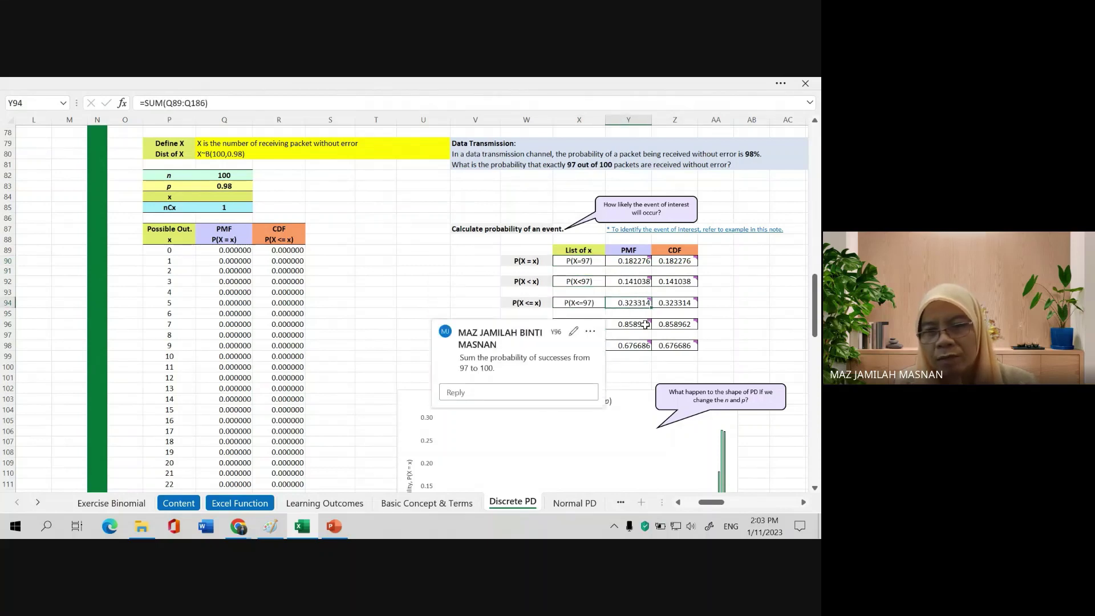
{"action": "left_click", "coordinate": [645, 325]}
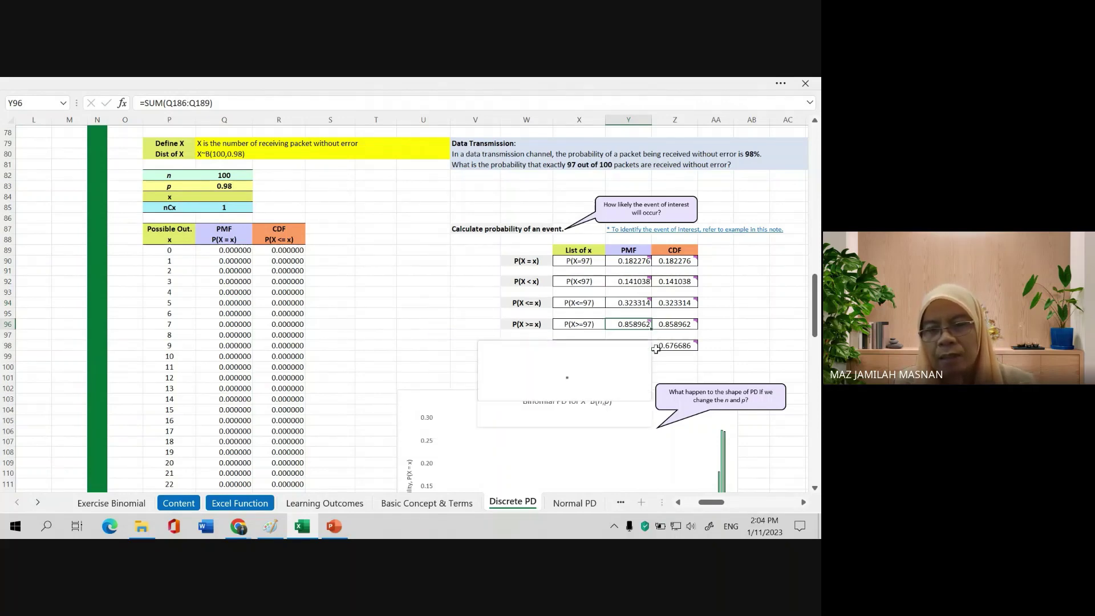
{"action": "left_click", "coordinate": [722, 273]}
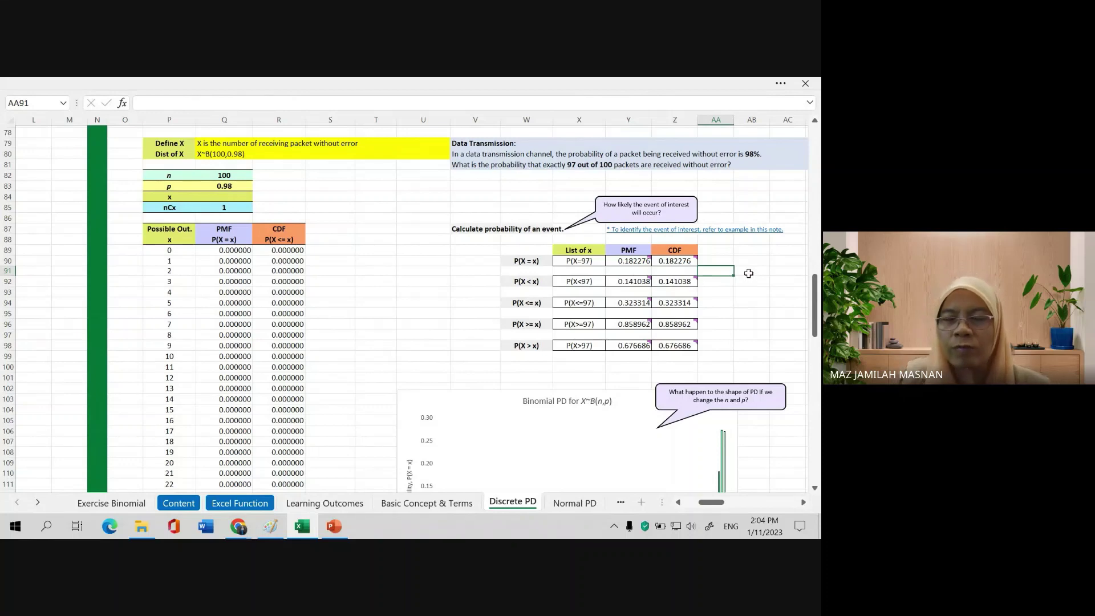
{"action": "left_click", "coordinate": [740, 301]}
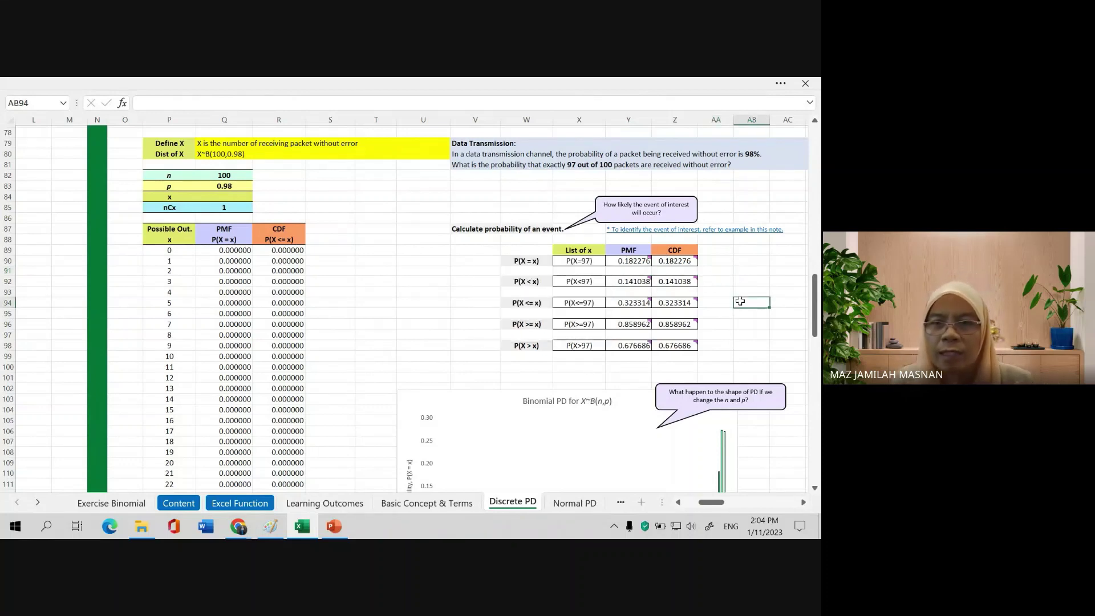
- Select the event table's PMF answer column Y90:Y98
{"action": "left_click", "coordinate": [637, 260]}
{"action": "mouse_move", "coordinate": [659, 260]}
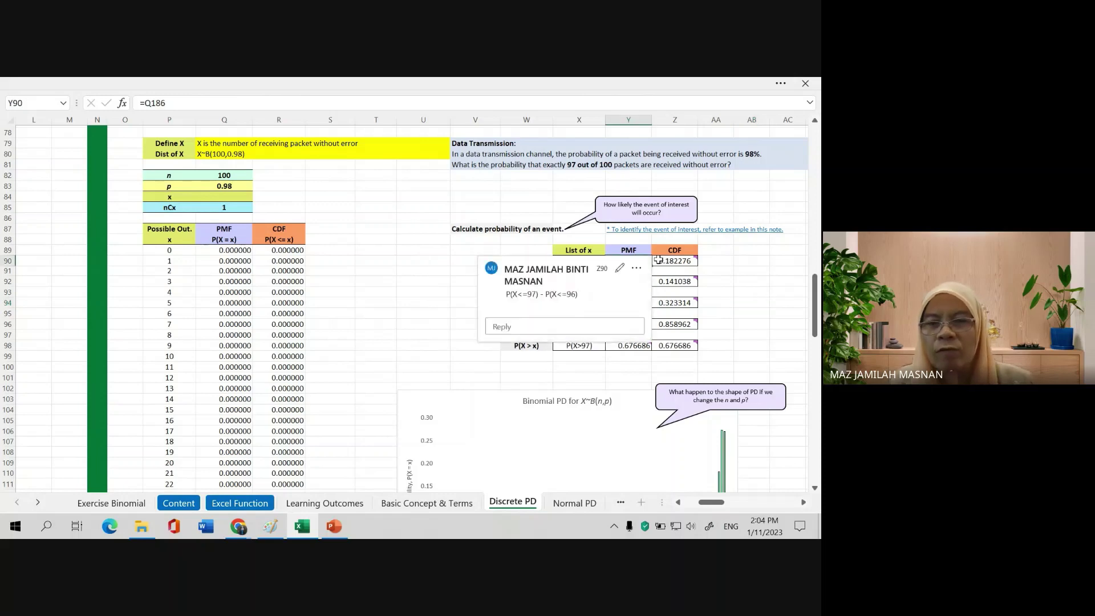
{"action": "left_click", "coordinate": [755, 277]}
{"action": "left_click_drag", "start_coordinate": [633, 261], "coordinate": [638, 347]}
- Clear the PMF answers, then link Y90 to the x=97 PMF in Q186, giving 0.182276
{"action": "key", "text": "Delete"}
{"action": "left_click", "coordinate": [751, 324]}
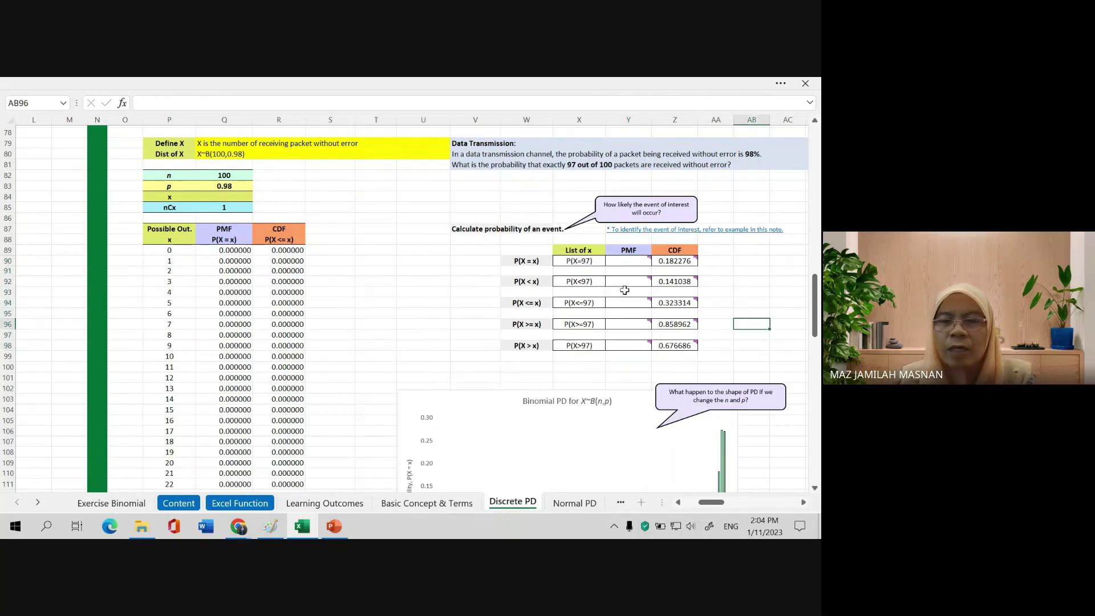
{"action": "left_click", "coordinate": [632, 263]}
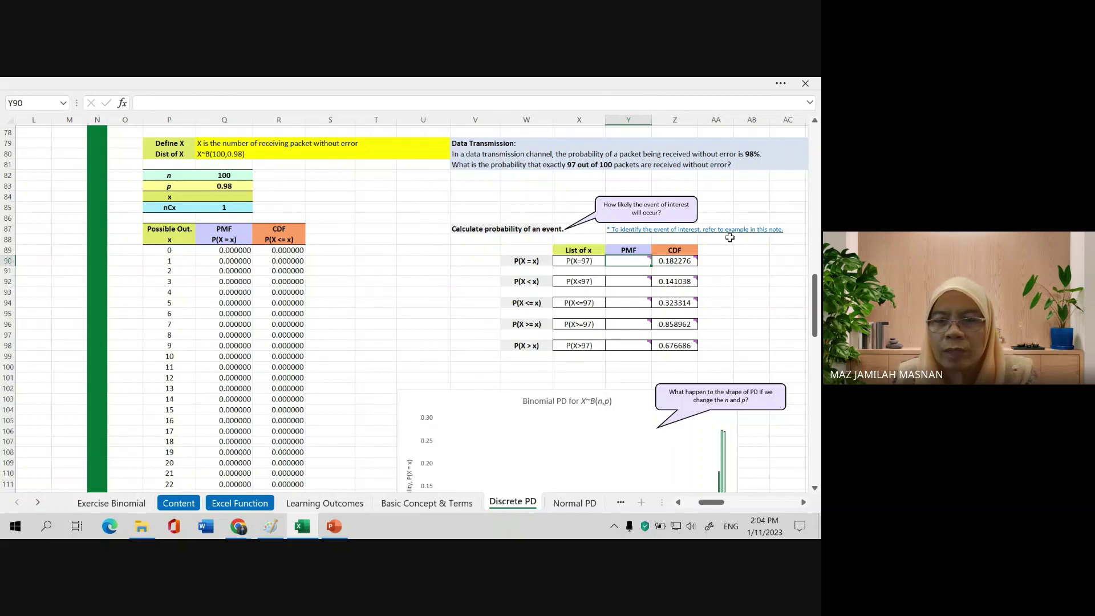
{"action": "type", "text": "="}
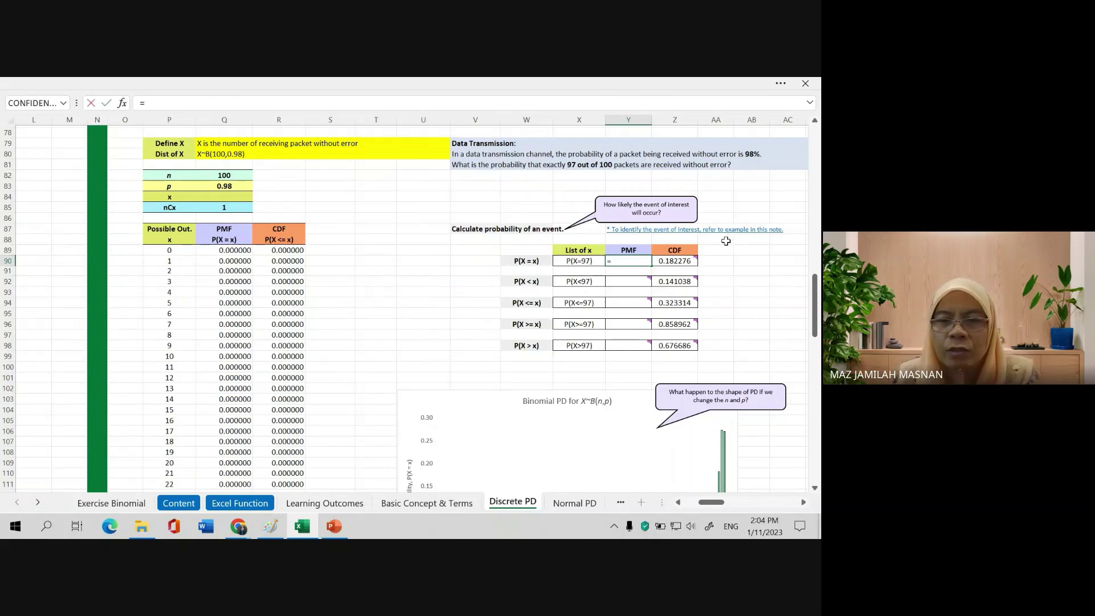
{"action": "left_click_drag", "start_coordinate": [817, 293], "coordinate": [818, 438]}
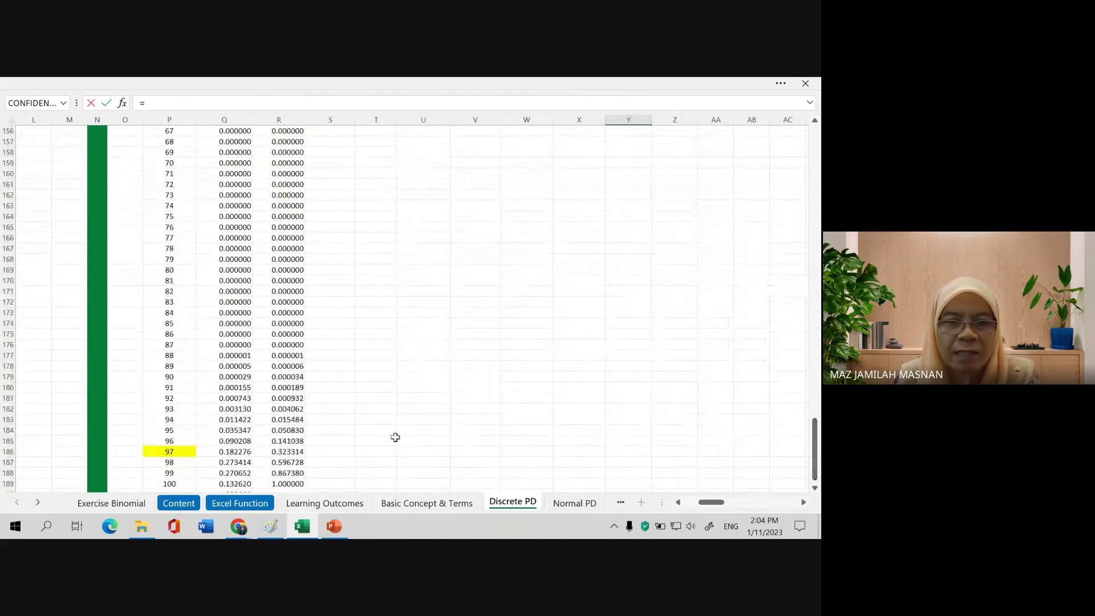
{"action": "left_click", "coordinate": [233, 452]}
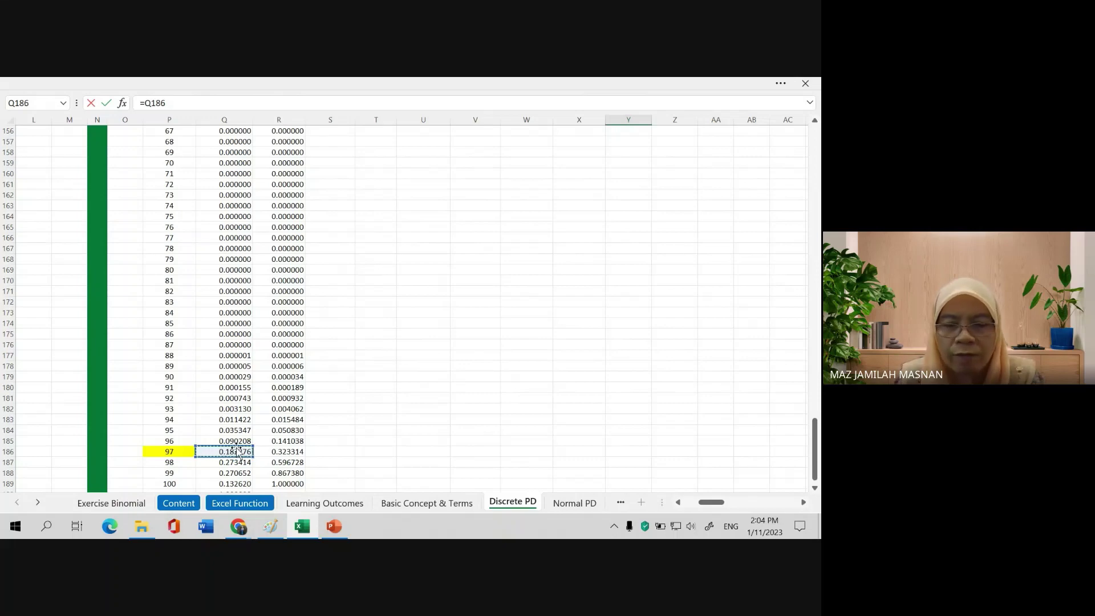
{"action": "key", "text": "Return"}
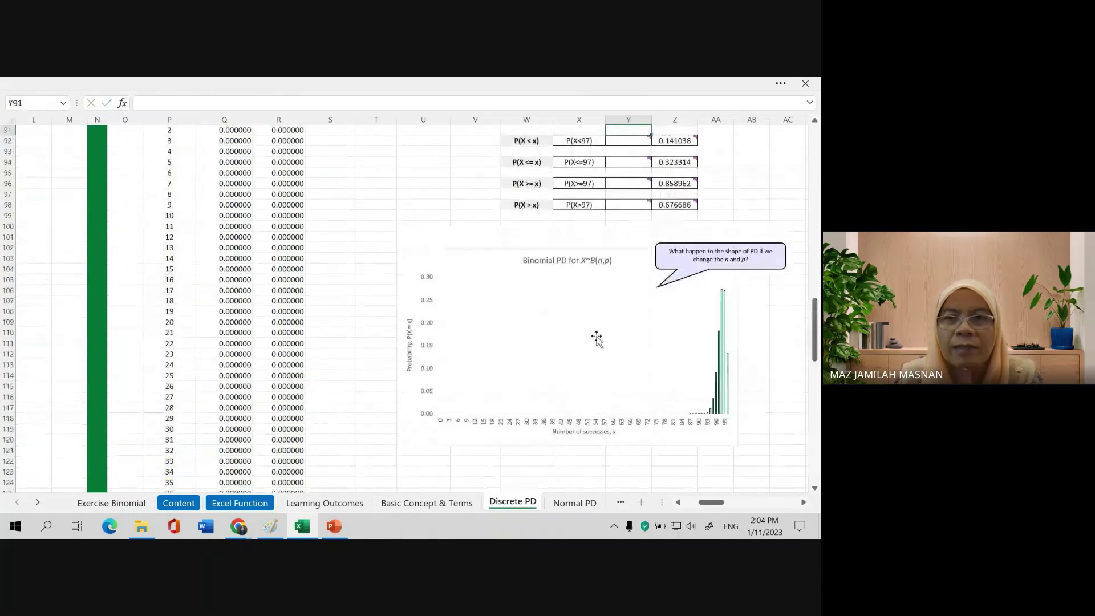
- Inspect the P(X=97) CDF formula =R186-R185 in Z90
{"action": "scroll", "coordinate": [628, 291], "scroll_direction": "up", "scroll_amount": 2}
{"action": "scroll", "coordinate": [644, 267], "scroll_direction": "up", "scroll_amount": 1}
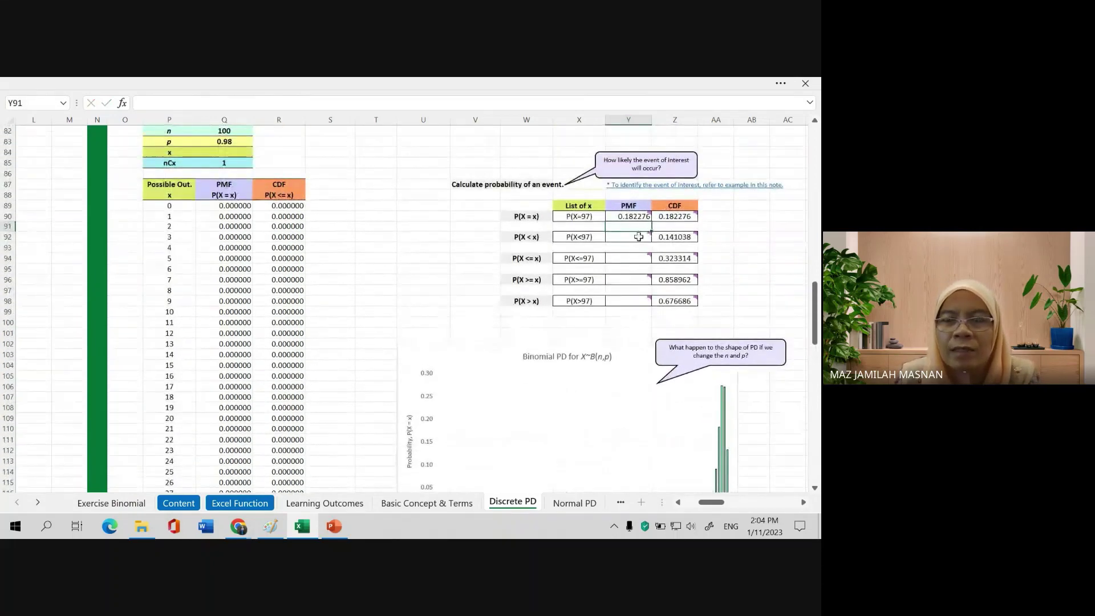
{"action": "mouse_move", "coordinate": [635, 217]}
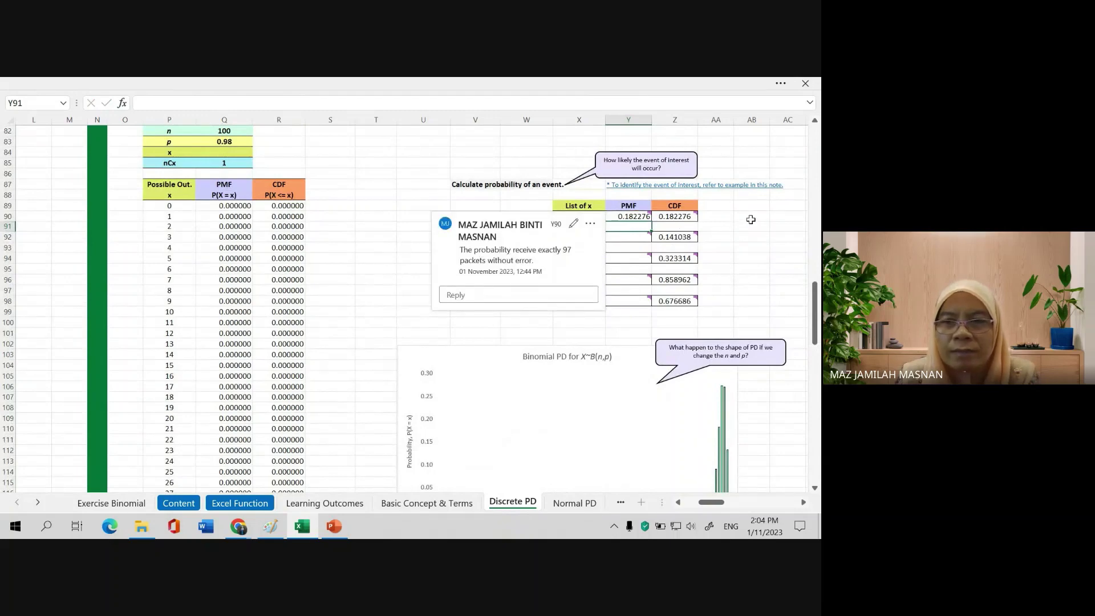
{"action": "left_click", "coordinate": [752, 218]}
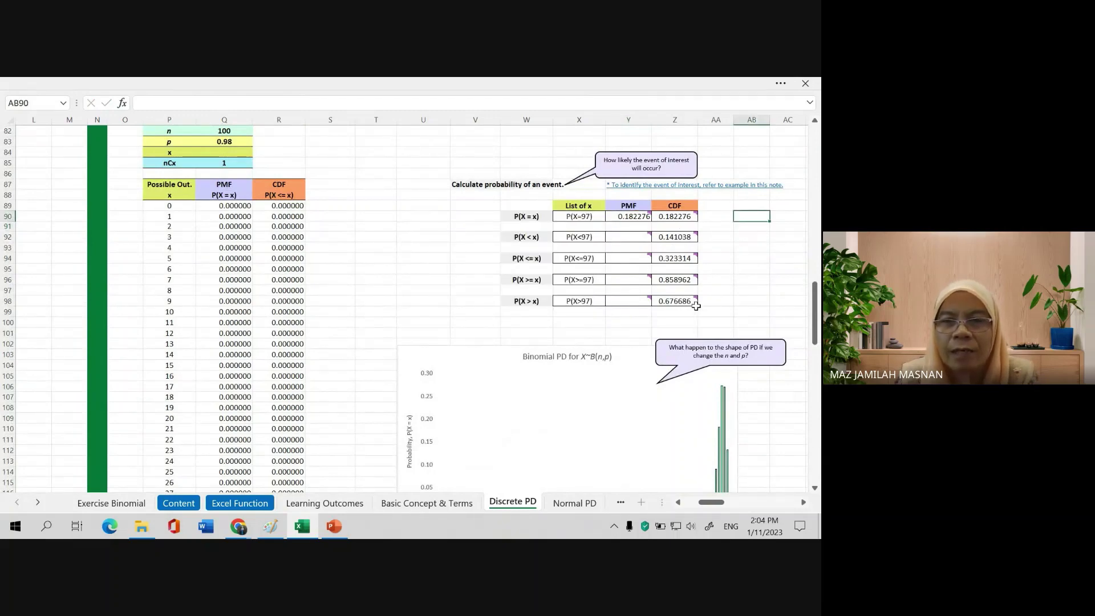
{"action": "left_click", "coordinate": [680, 219]}
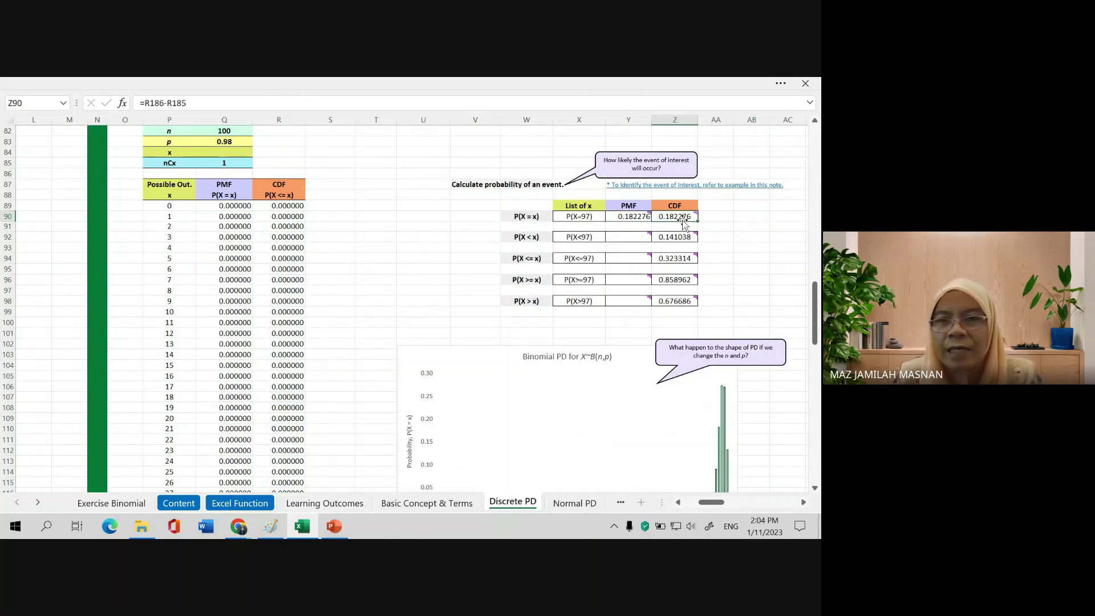
{"action": "mouse_move", "coordinate": [682, 217]}
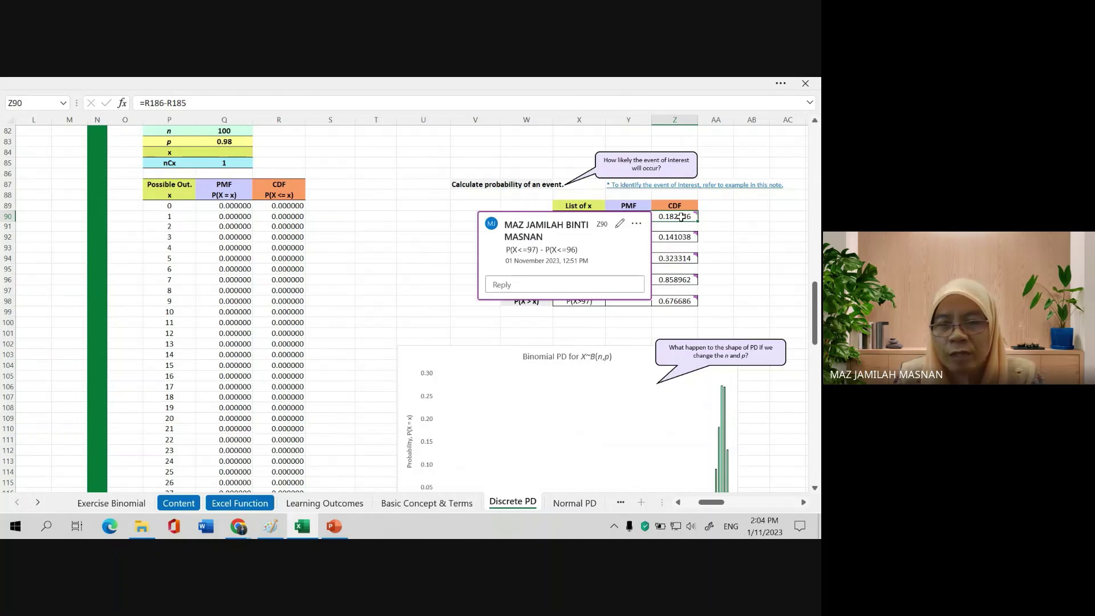
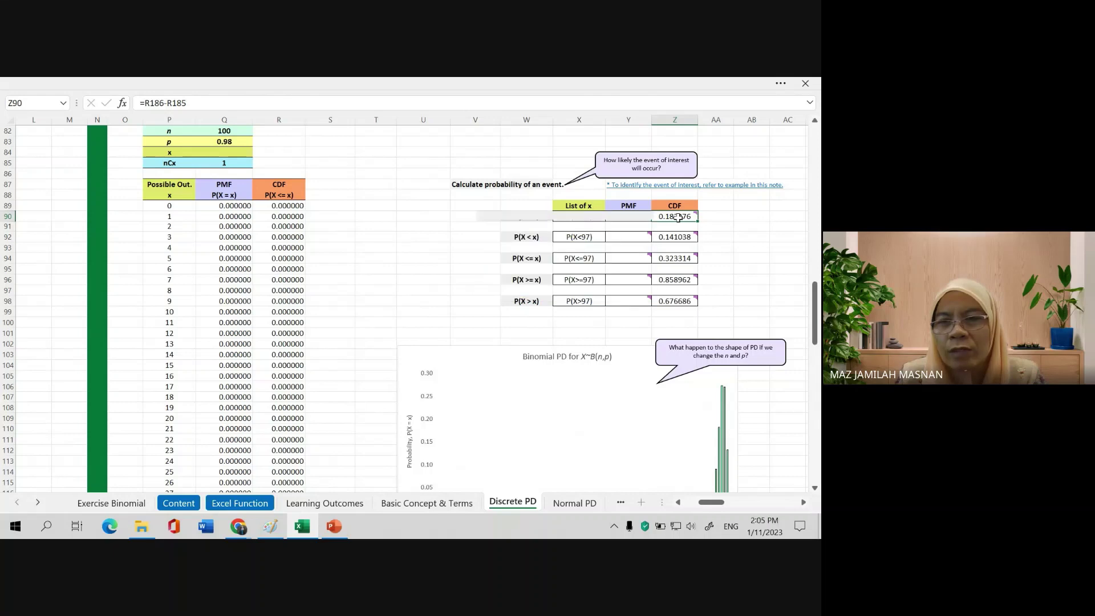
- Re-enter Z90 as =R186-R185, the cumulative probability at 97 minus that at 96
{"action": "left_click", "coordinate": [198, 100]}
{"action": "left_click_drag", "start_coordinate": [198, 100], "coordinate": [148, 101]}
{"action": "key", "text": "BackSpace"}
{"action": "key", "text": "BackSpace"}
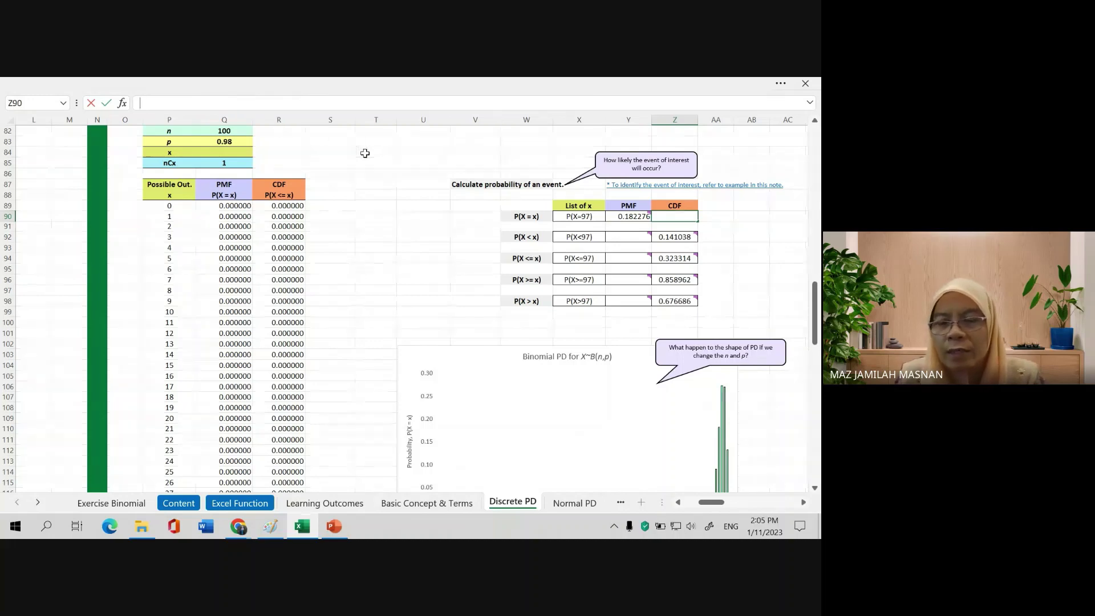
{"action": "type", "text": "="}
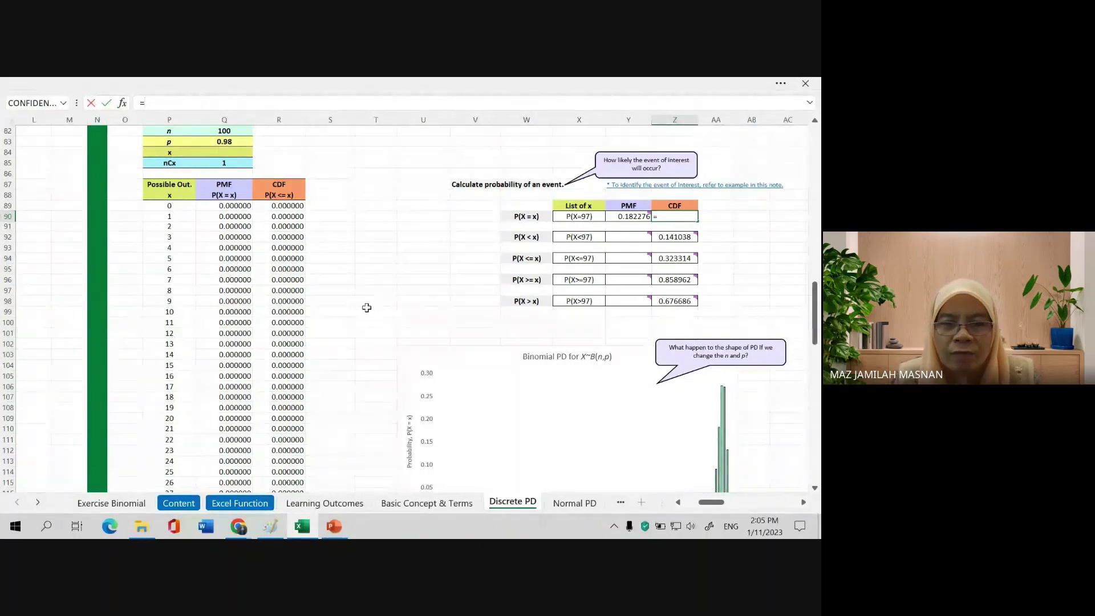
{"action": "scroll", "coordinate": [364, 346], "scroll_direction": "down", "scroll_amount": 2}
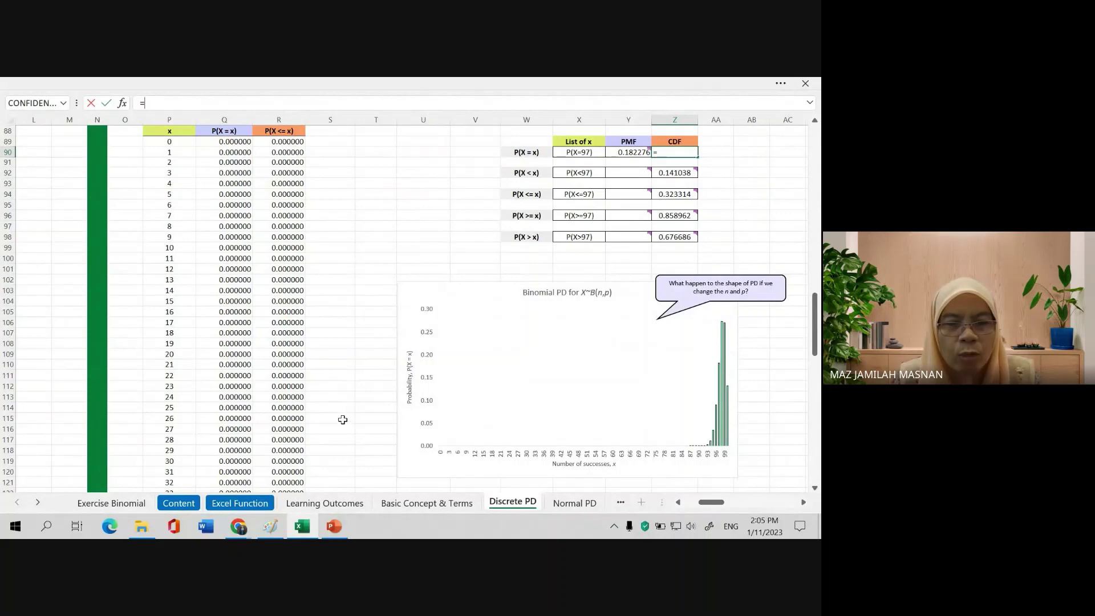
{"action": "scroll", "coordinate": [343, 420], "scroll_direction": "down", "scroll_amount": 20}
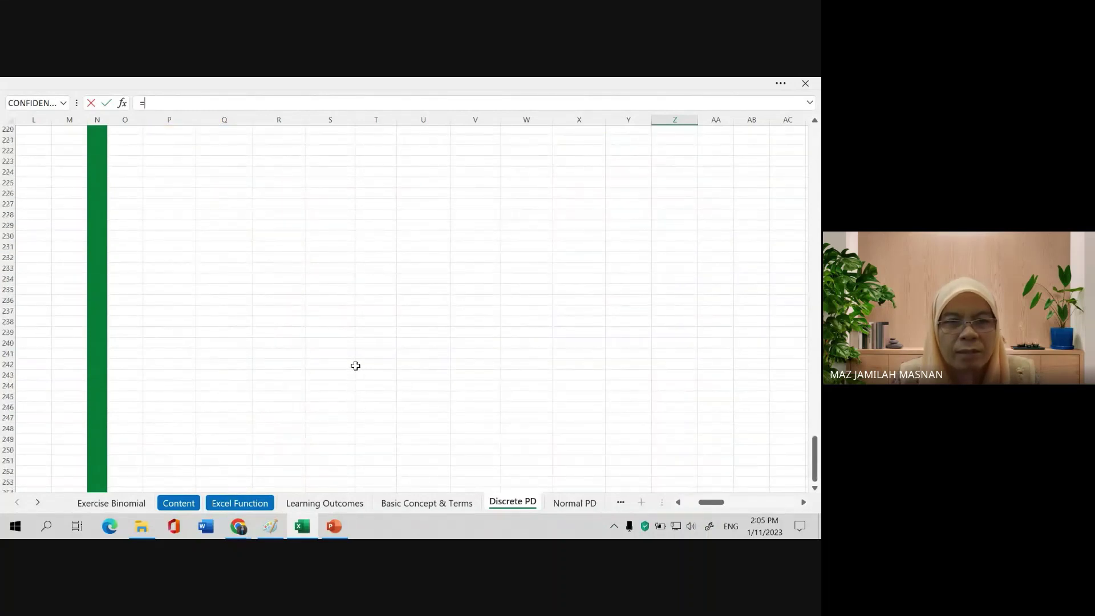
{"action": "scroll", "coordinate": [355, 366], "scroll_direction": "up", "scroll_amount": 13}
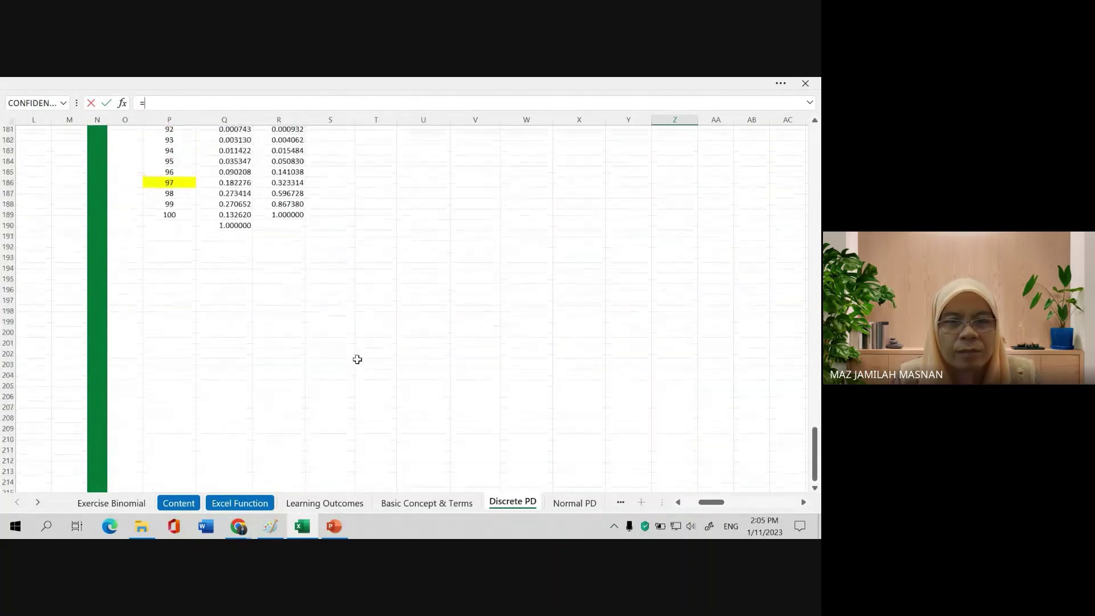
{"action": "scroll", "coordinate": [350, 348], "scroll_direction": "up", "scroll_amount": 3}
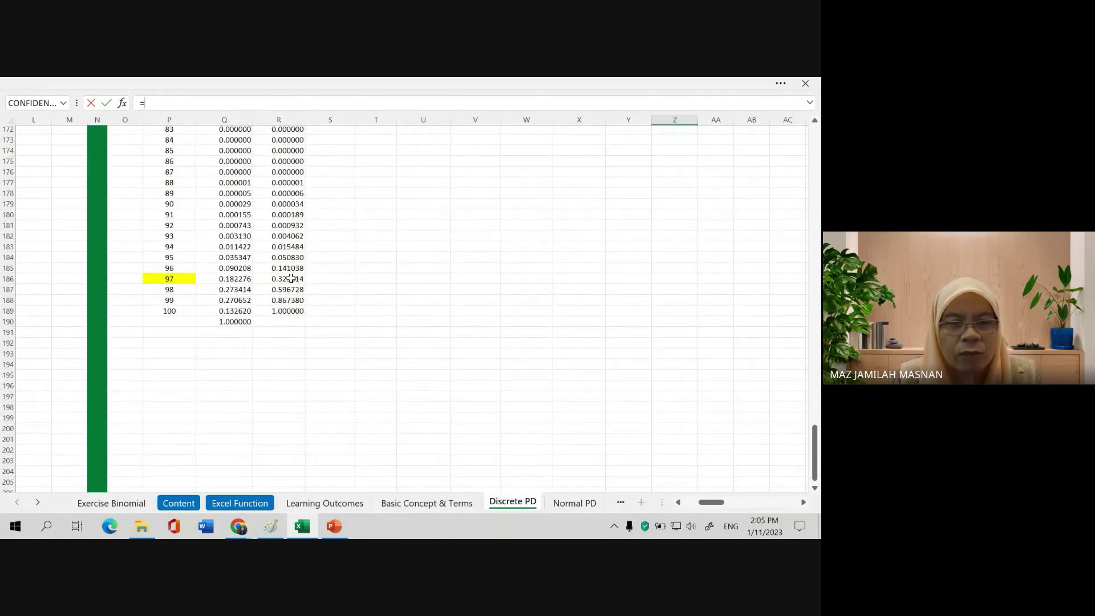
{"action": "left_click", "coordinate": [292, 278]}
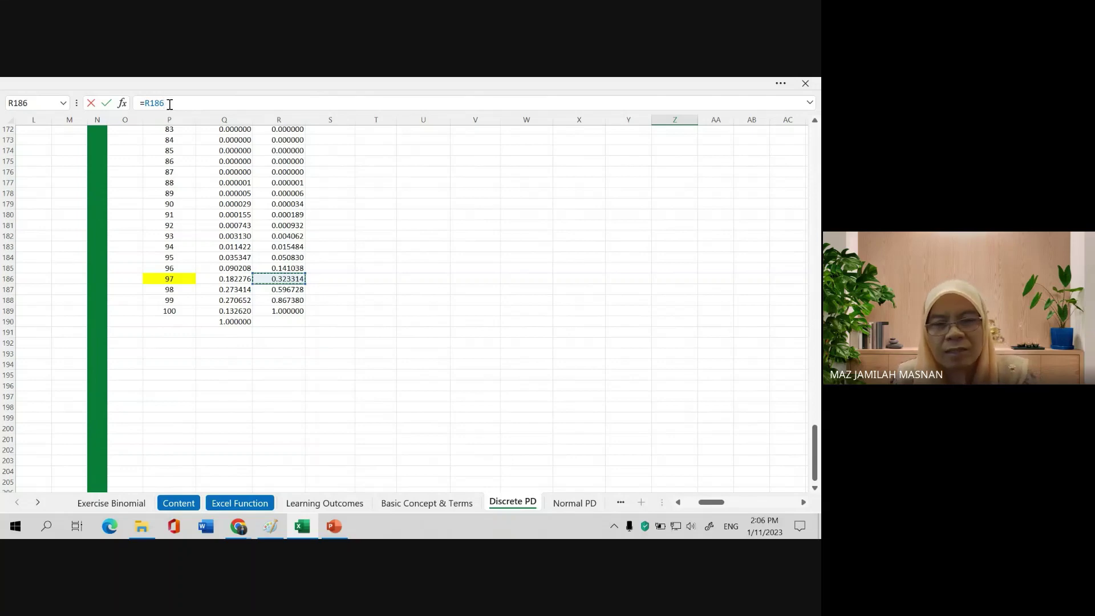
{"action": "type", "text": "-"}
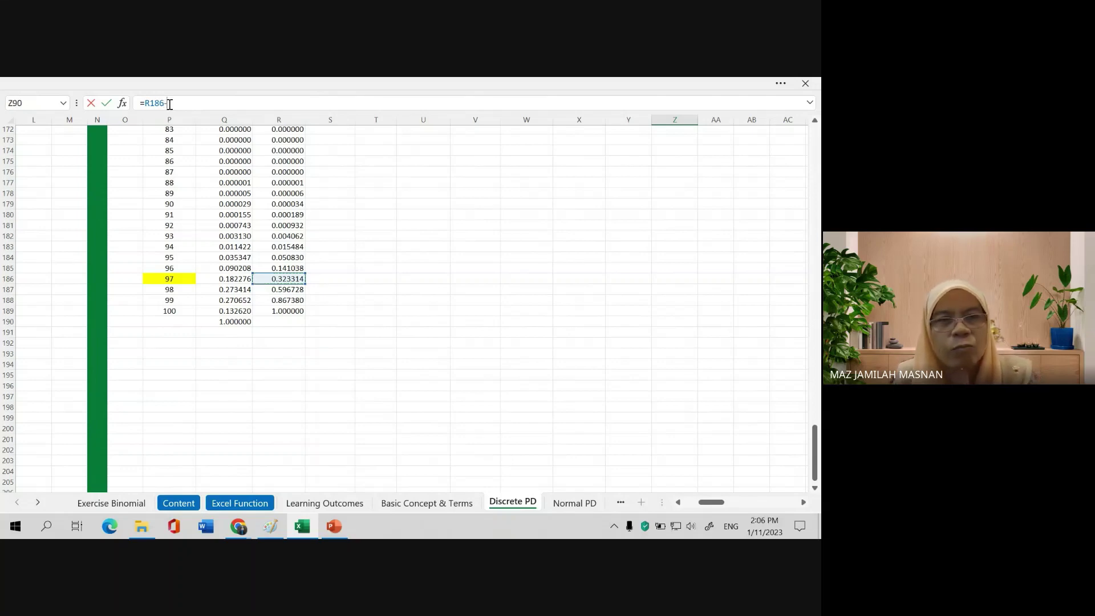
{"action": "left_click", "coordinate": [290, 268]}
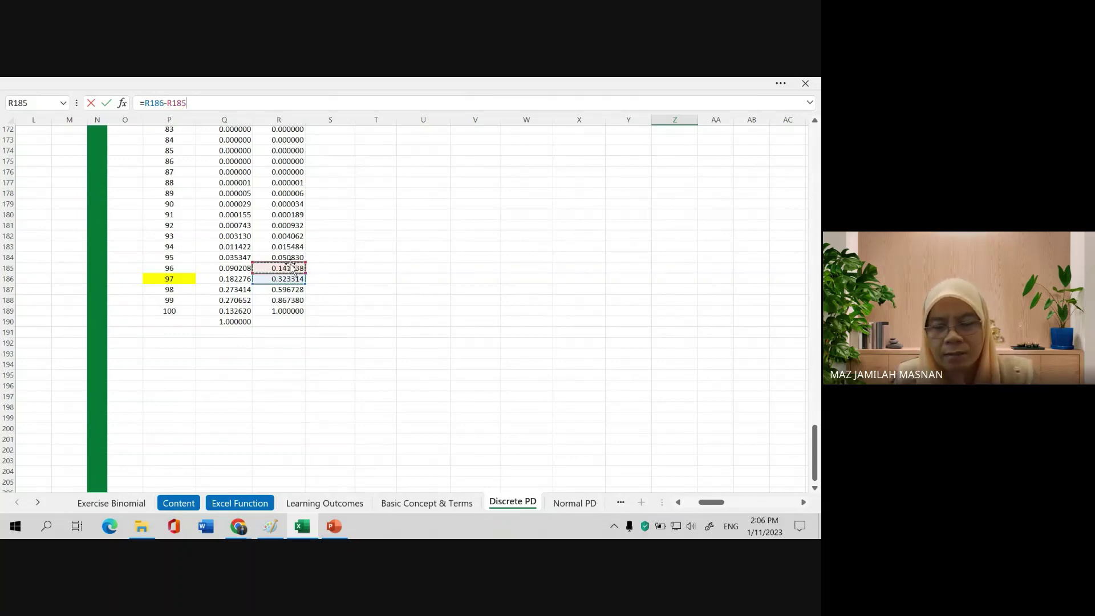
{"action": "key", "text": "Return"}
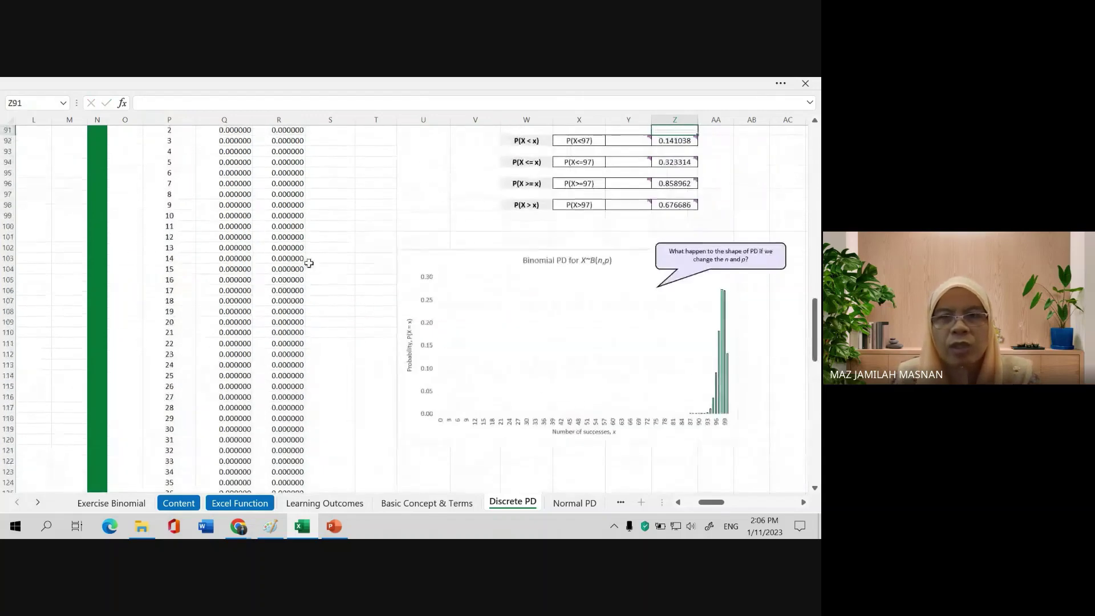
- Close the comment note beside the event table and check the P(X<97) label
{"action": "scroll", "coordinate": [628, 286], "scroll_direction": "up", "scroll_amount": 2}
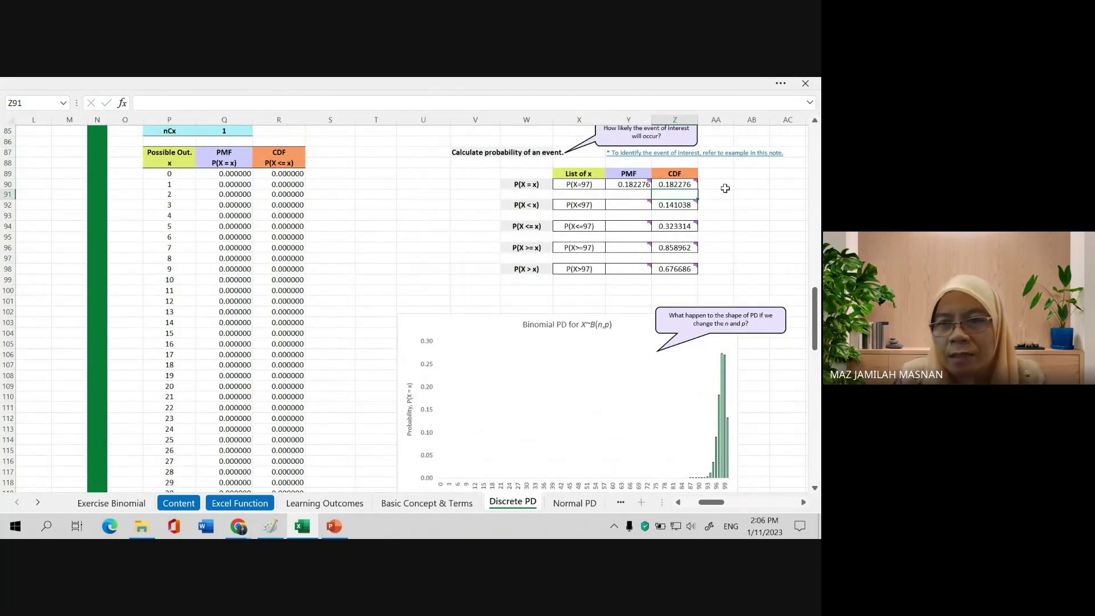
{"action": "left_click", "coordinate": [620, 202]}
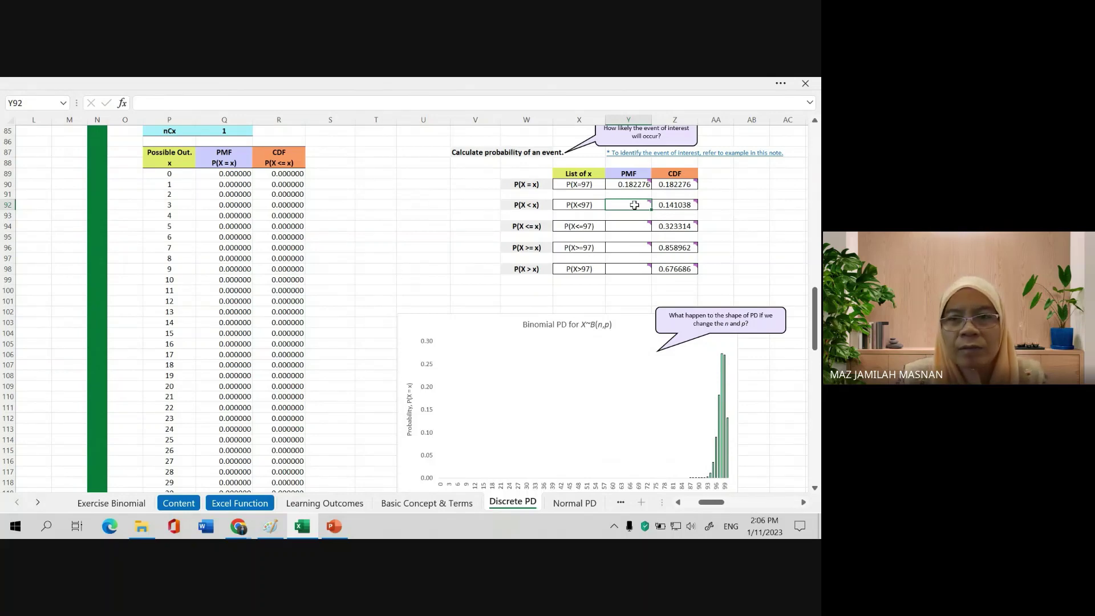
{"action": "mouse_move", "coordinate": [635, 205]}
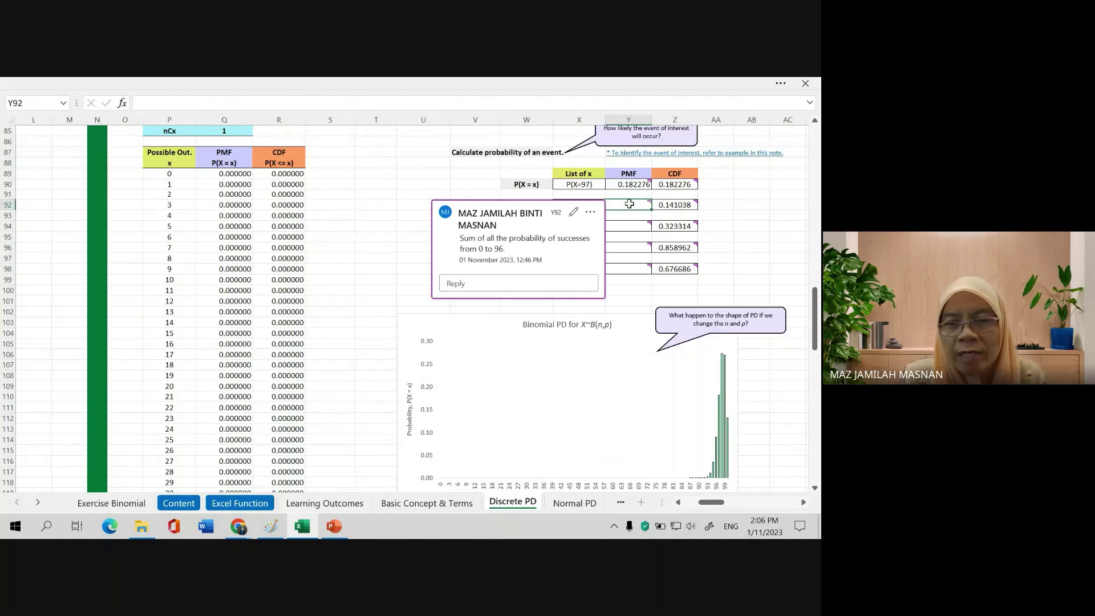
{"action": "left_click", "coordinate": [725, 225]}
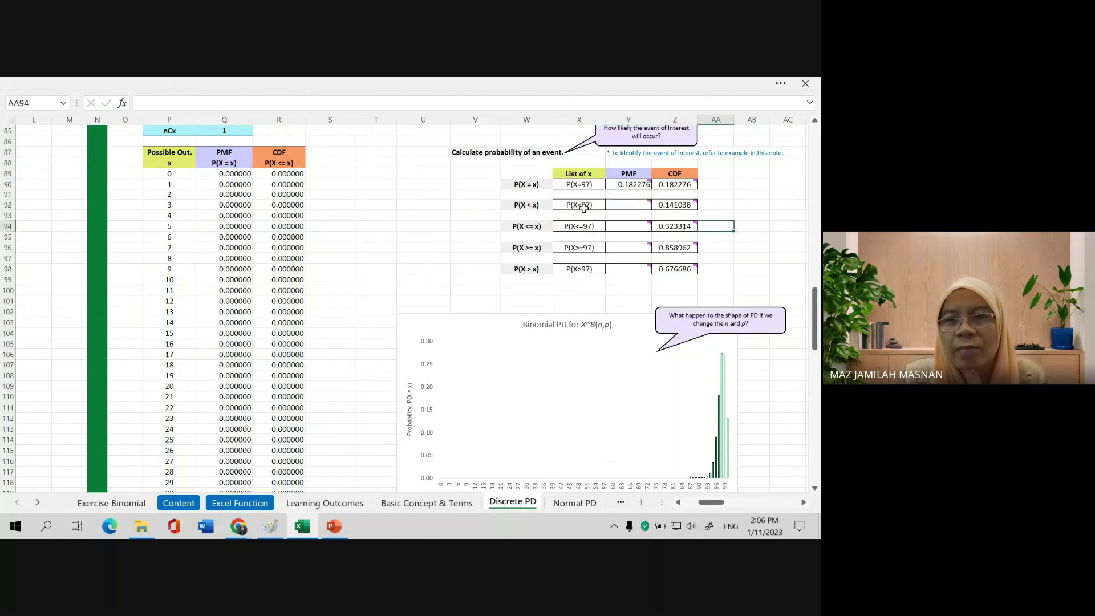
{"action": "left_click", "coordinate": [584, 210]}
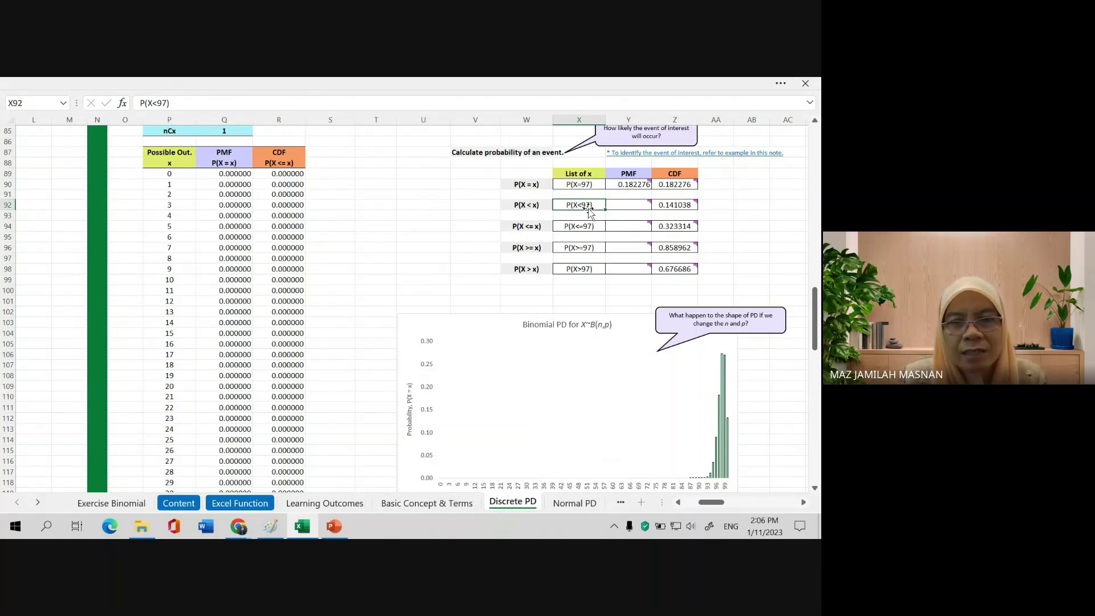
- Enter =SUM(Q89:Q185) in Y92 to total the probabilities for 0 through 96 successes
{"action": "left_click", "coordinate": [628, 205]}
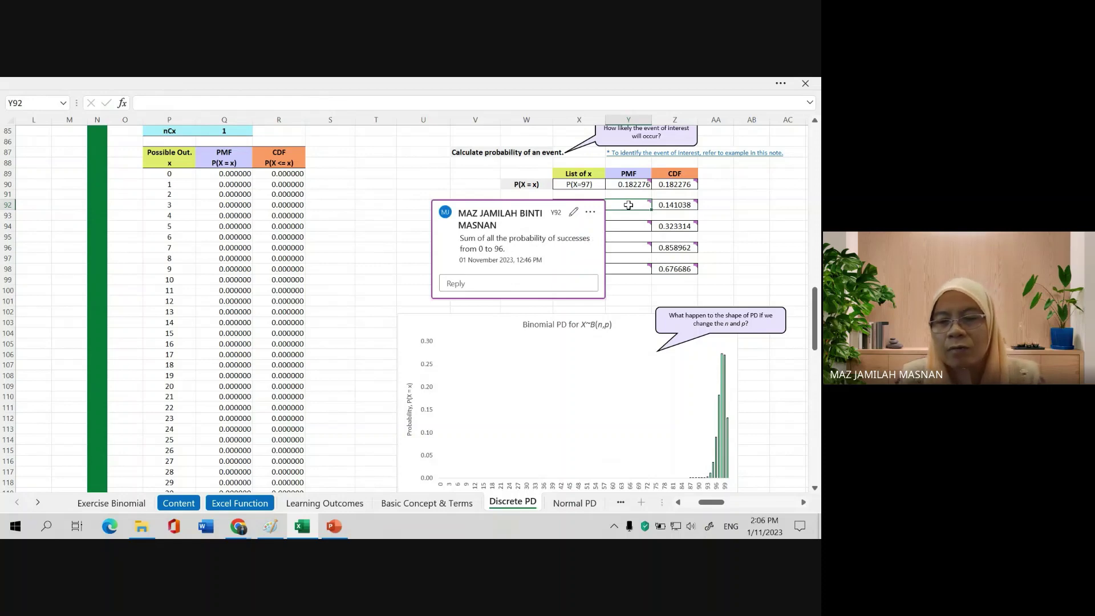
{"action": "type", "text": "="}
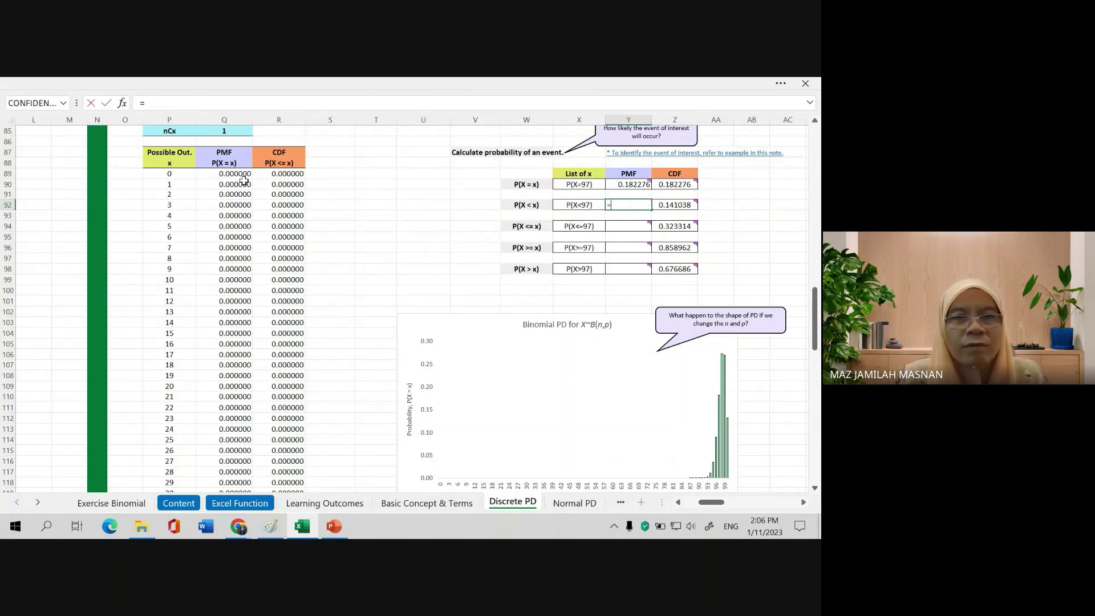
{"action": "type", "text": "UM("}
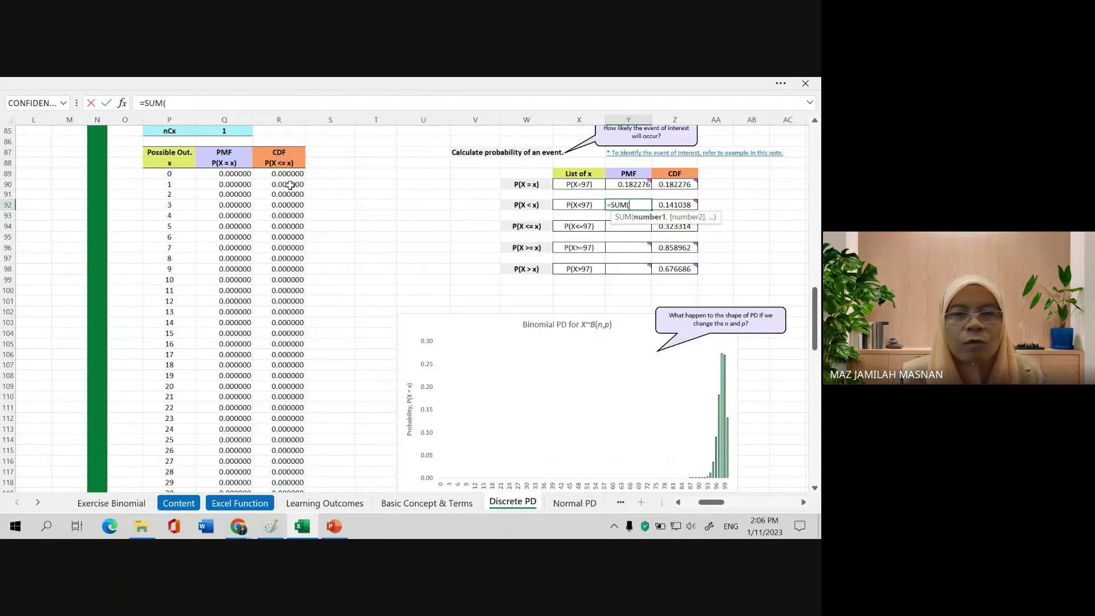
{"action": "left_click_drag", "start_coordinate": [238, 173], "coordinate": [239, 485]}
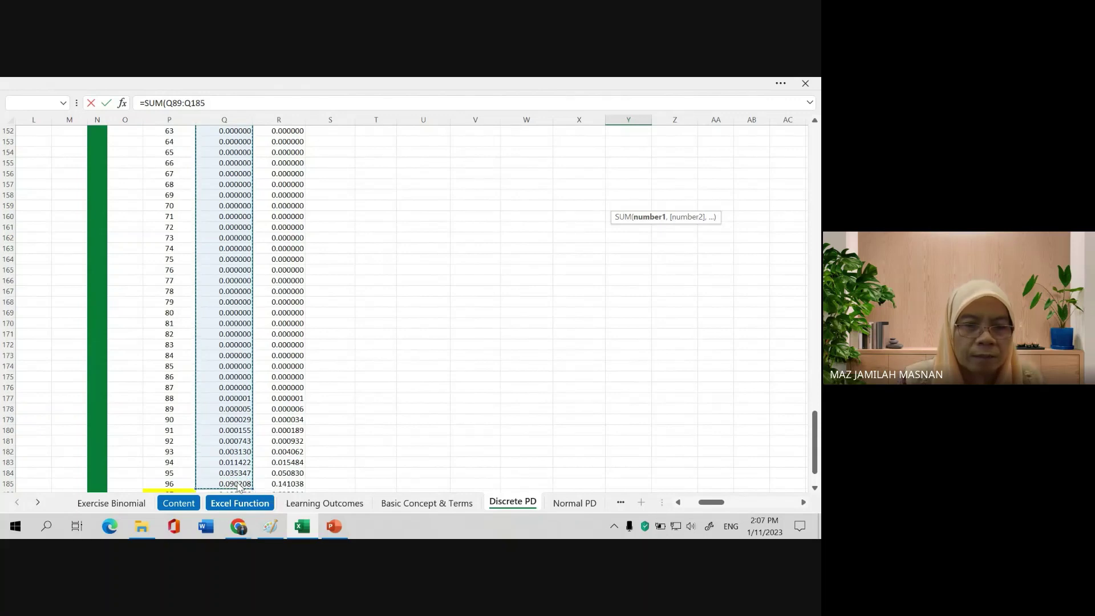
{"action": "scroll", "coordinate": [347, 390], "scroll_direction": "down", "scroll_amount": 1}
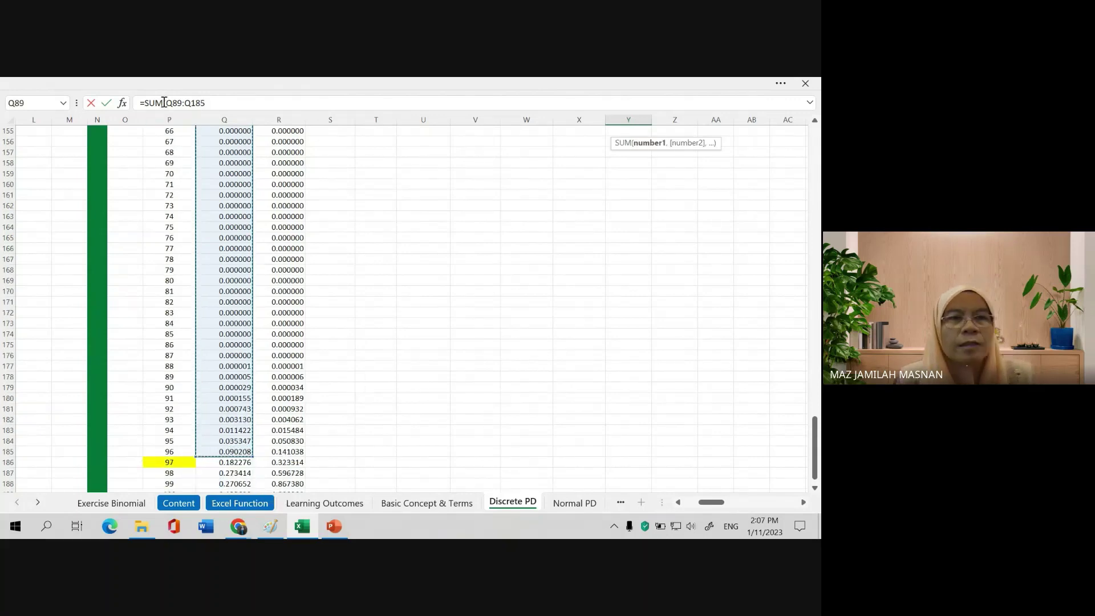
{"action": "left_click", "coordinate": [225, 107]}
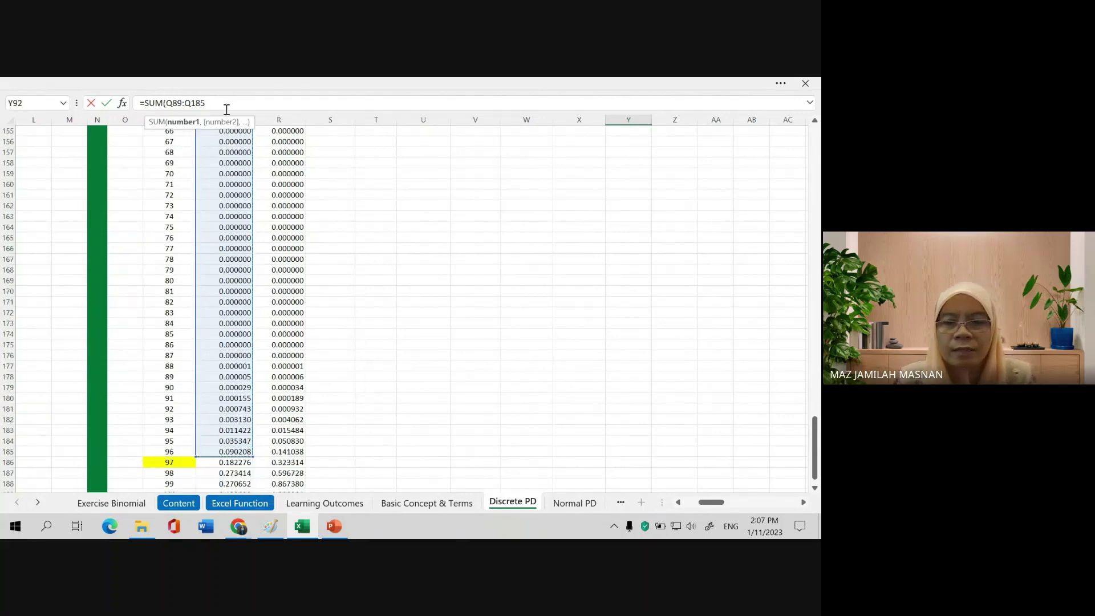
{"action": "type", "text": ")"}
{"action": "key", "text": "Return"}
- Clear the old value from the P(X<97) CDF cell Z92
{"action": "scroll", "coordinate": [318, 166], "scroll_direction": "up", "scroll_amount": 20}
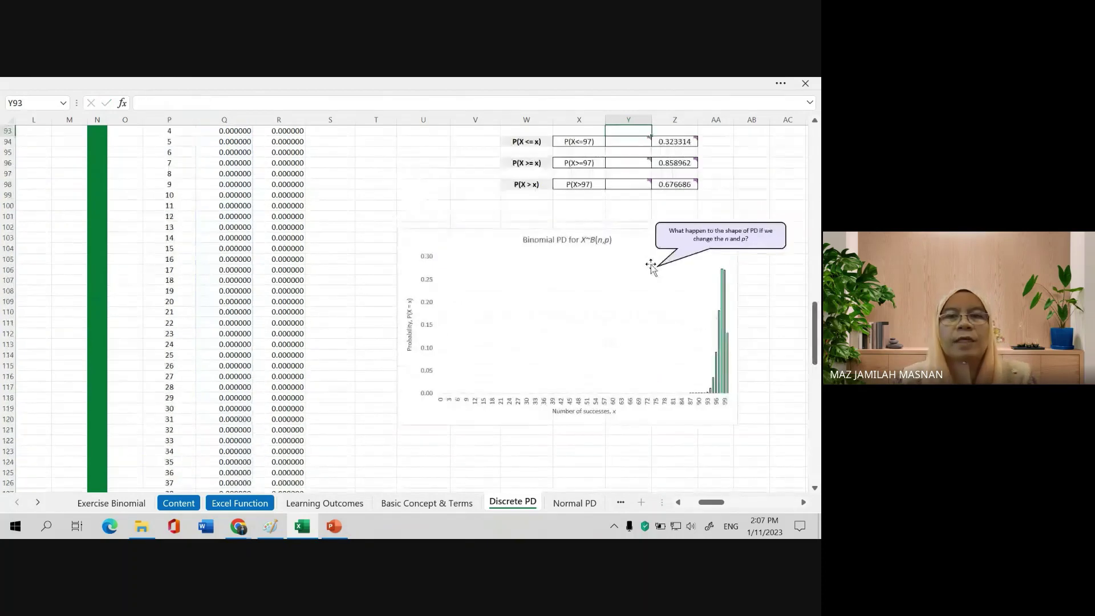
{"action": "scroll", "coordinate": [665, 252], "scroll_direction": "up", "scroll_amount": 1}
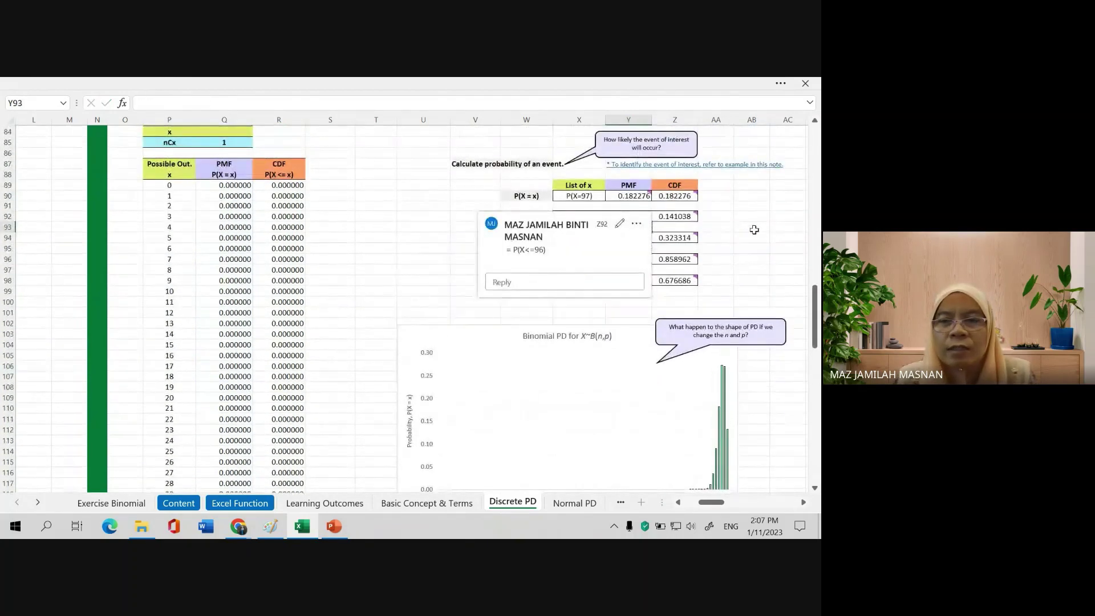
{"action": "left_click", "coordinate": [748, 215]}
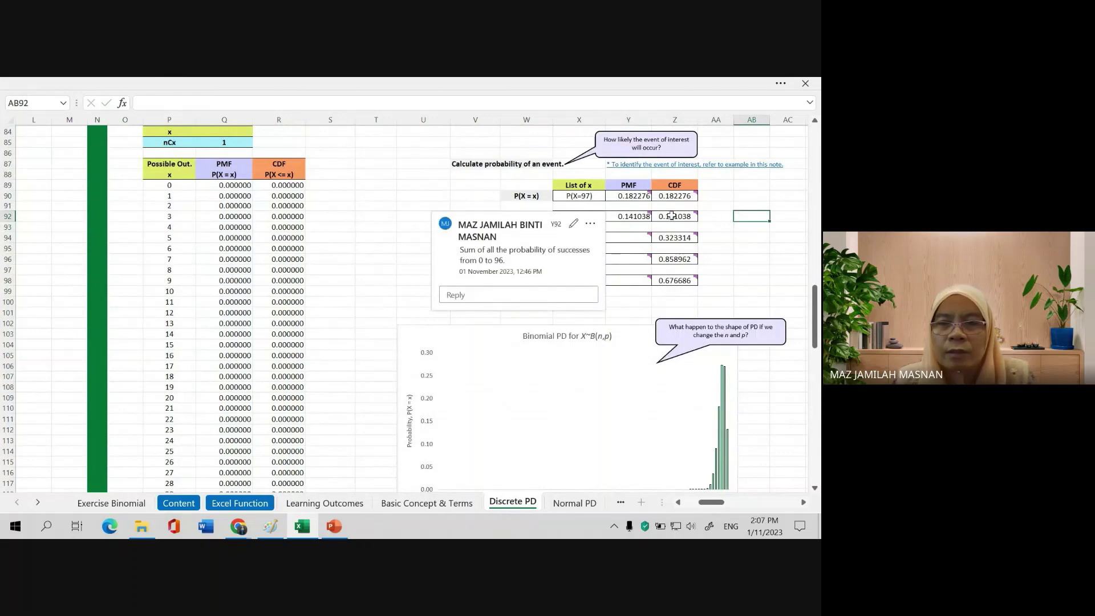
{"action": "left_click", "coordinate": [671, 216]}
{"action": "key", "text": "Delete"}
{"action": "left_click", "coordinate": [720, 219]}
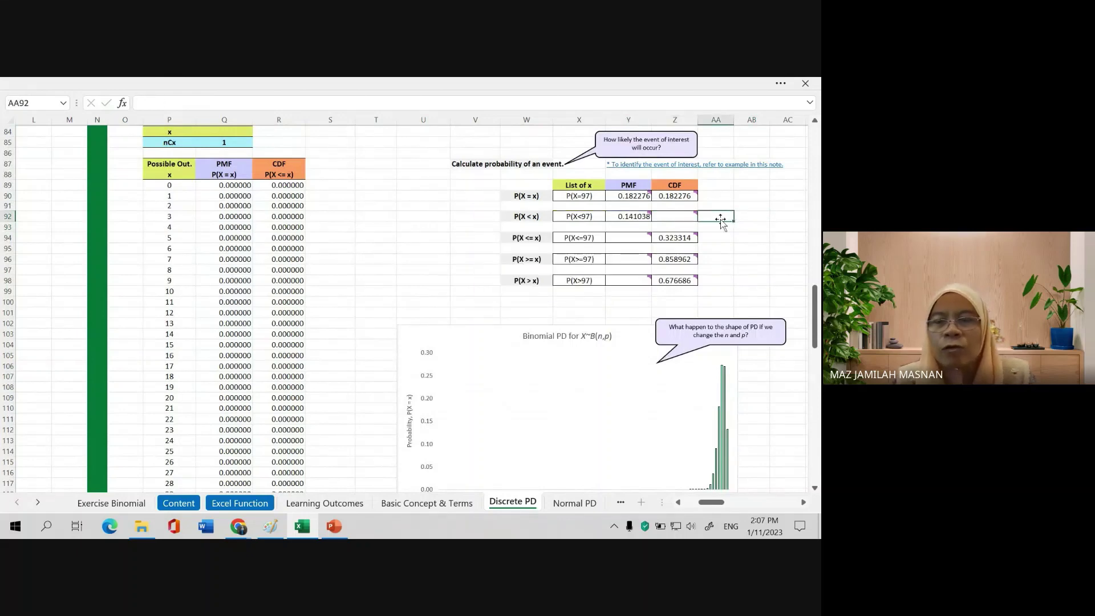
{"action": "mouse_move", "coordinate": [674, 220]}
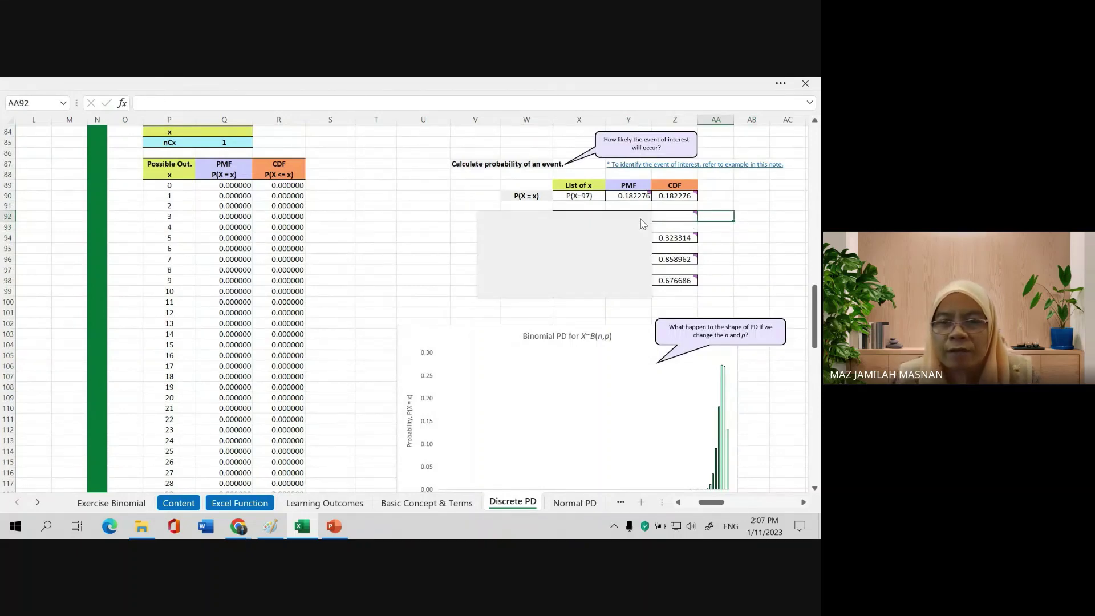
{"action": "left_click", "coordinate": [753, 215]}
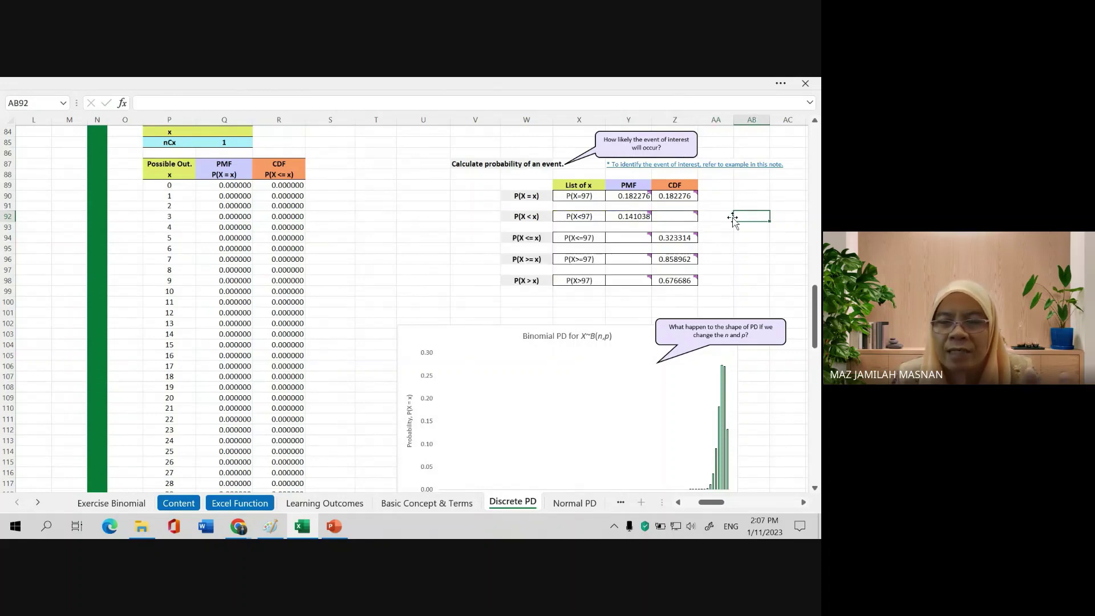
- Add the note P(X<=96) in AA92 beside the P(X<97) row
{"action": "left_click", "coordinate": [721, 218]}
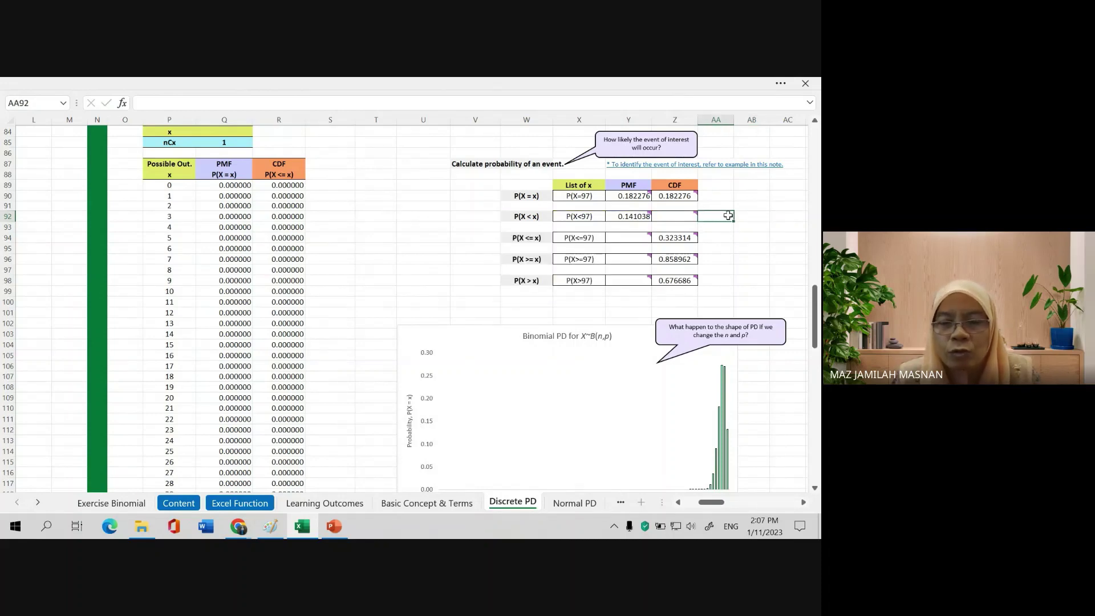
{"action": "type", "text": "P(X<=96"}
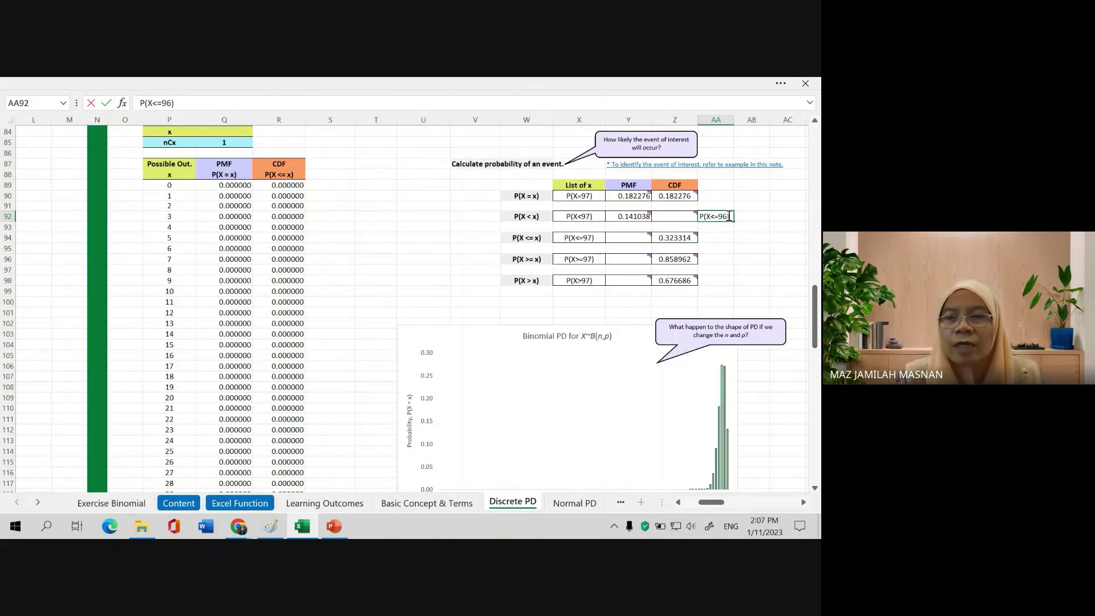
{"action": "left_click", "coordinate": [752, 219]}
{"action": "left_click", "coordinate": [728, 228]}
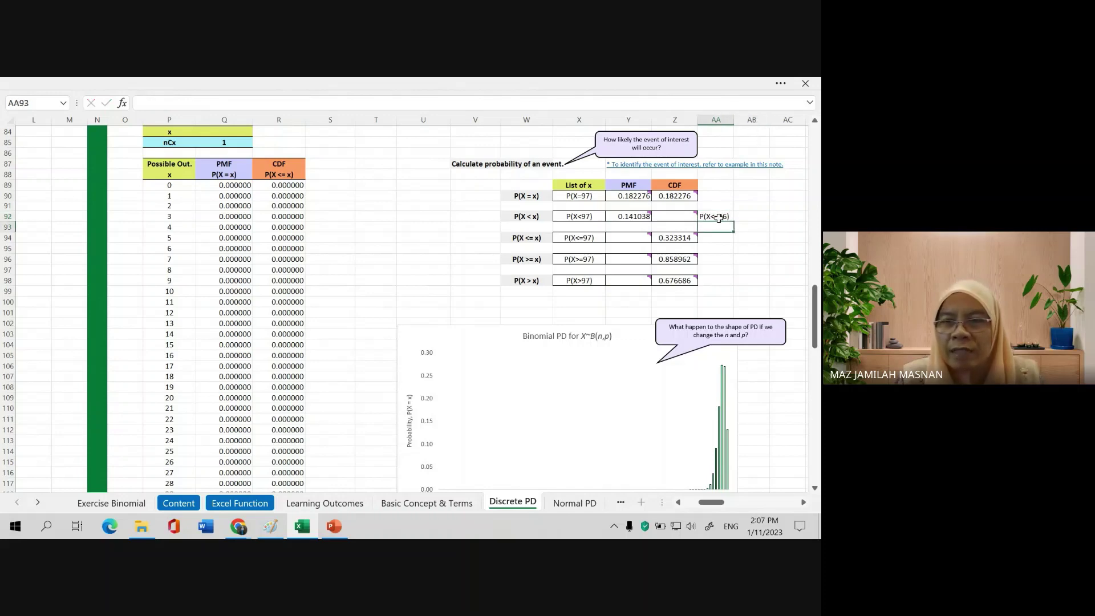
{"action": "left_click", "coordinate": [719, 217]}
{"action": "left_click", "coordinate": [675, 216]}
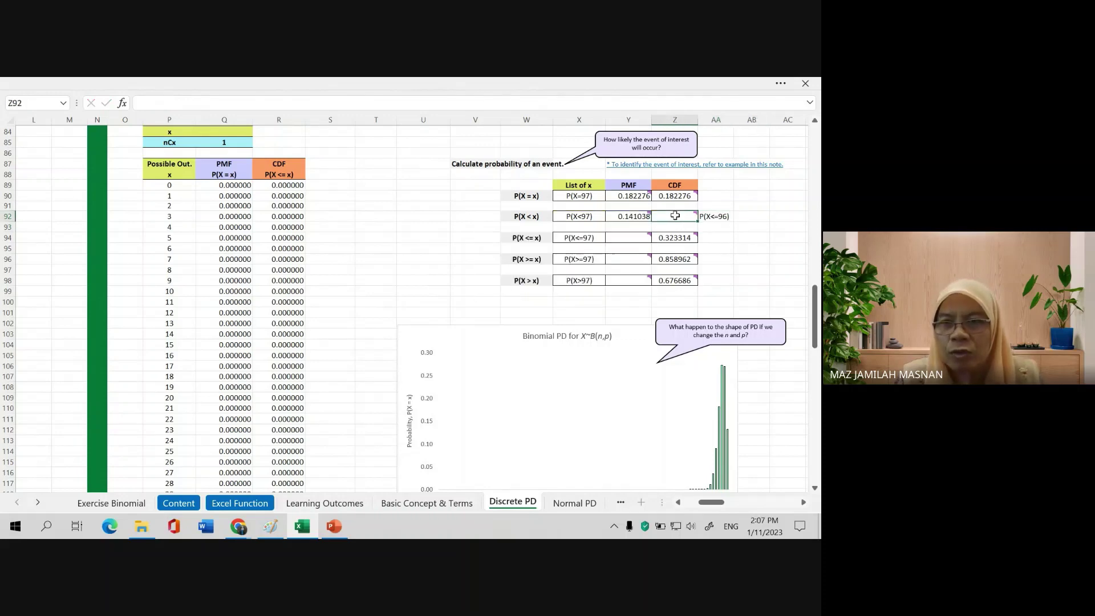
- Link Z92 to R185 so the P(X<97) CDF shows 0.141038
{"action": "type", "text": "="}
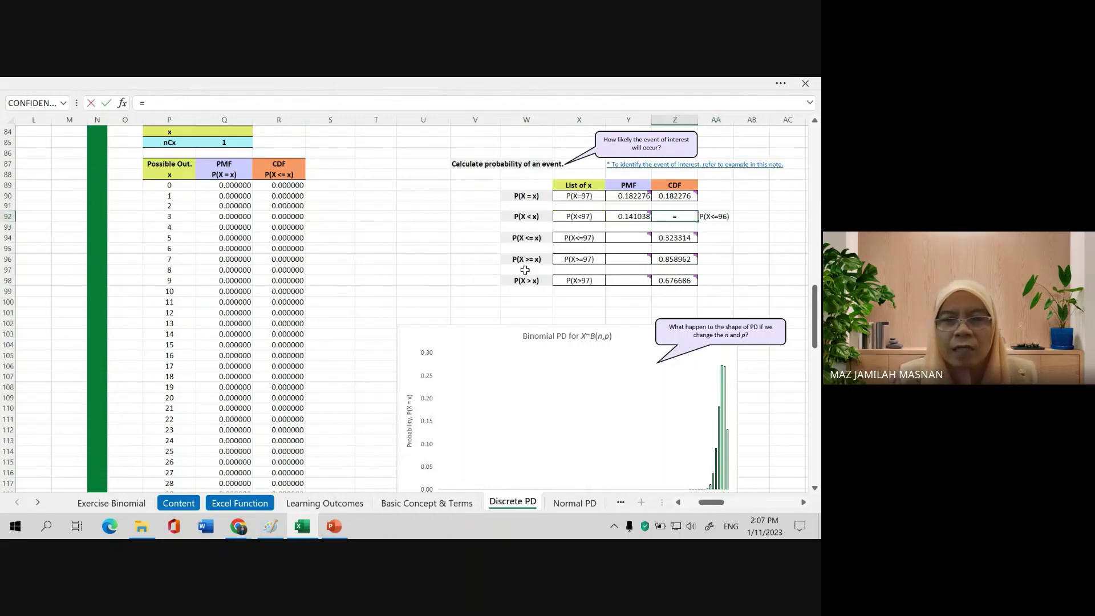
{"action": "scroll", "coordinate": [292, 323], "scroll_direction": "down", "scroll_amount": 13}
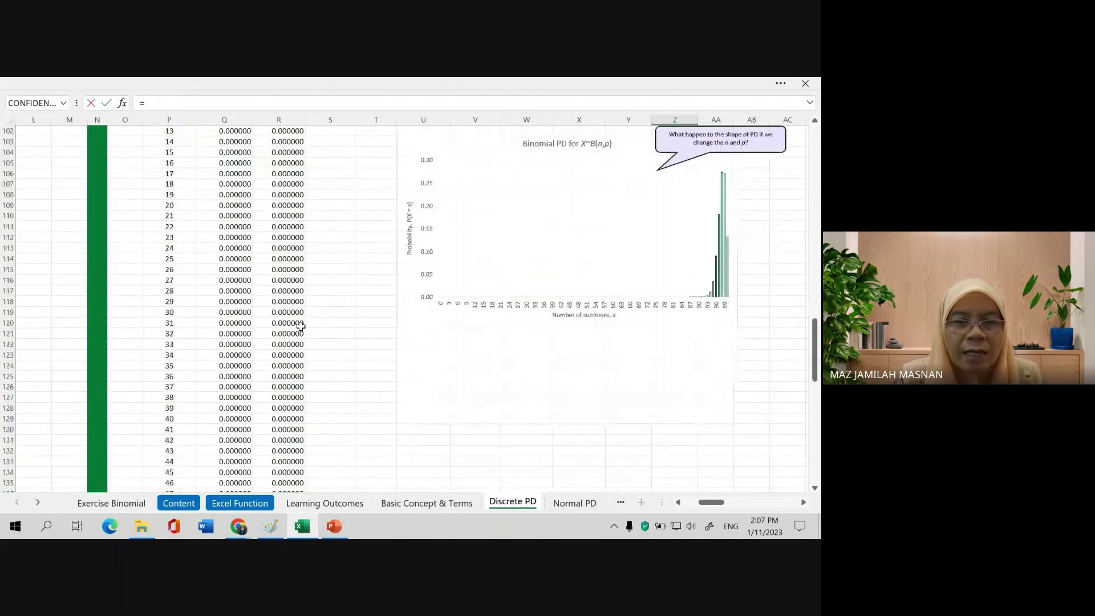
{"action": "scroll", "coordinate": [309, 409], "scroll_direction": "down", "scroll_amount": 3}
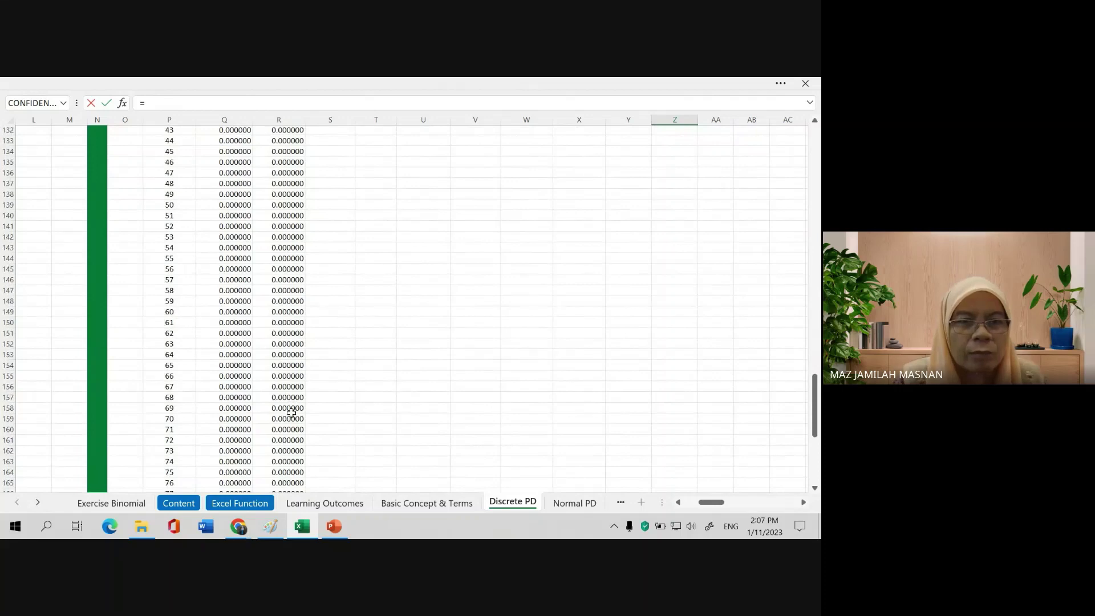
{"action": "scroll", "coordinate": [291, 412], "scroll_direction": "down", "scroll_amount": 7}
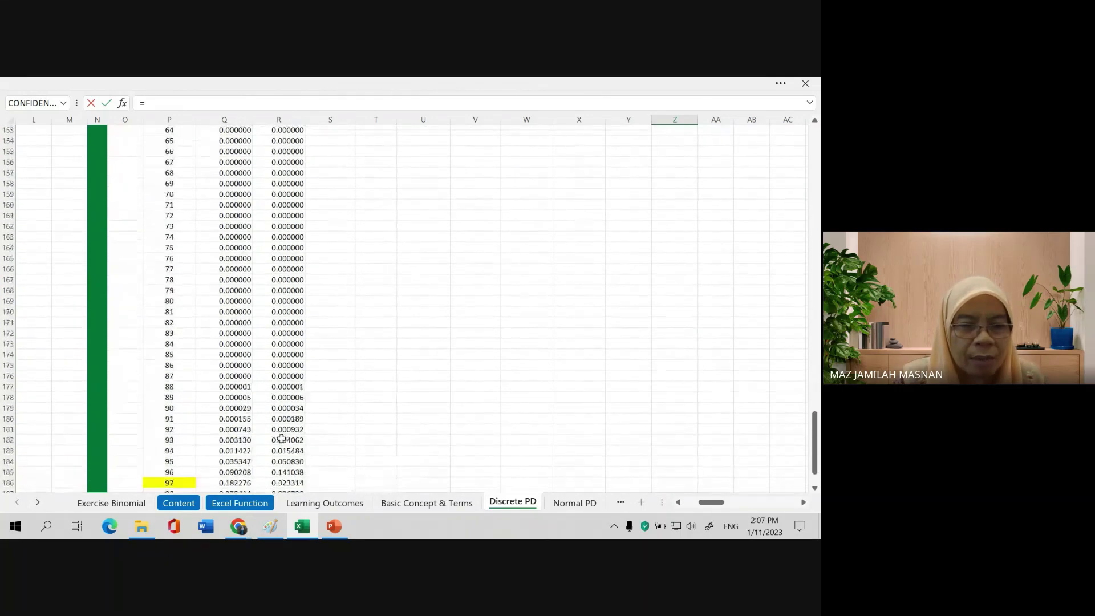
{"action": "scroll", "coordinate": [282, 438], "scroll_direction": "down", "scroll_amount": 1}
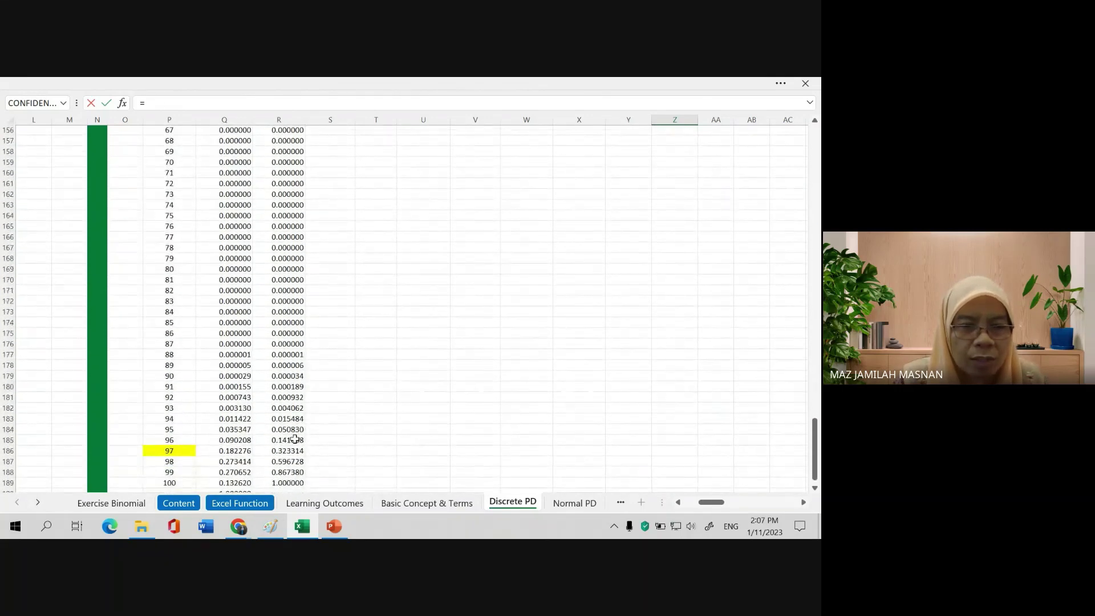
{"action": "left_click", "coordinate": [295, 440]}
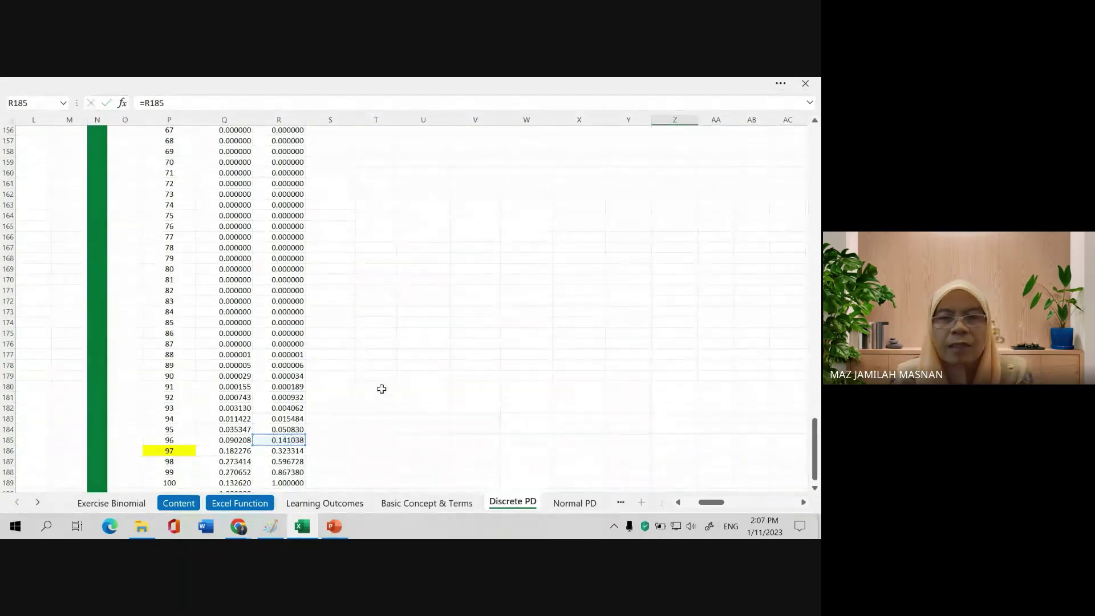
{"action": "key", "text": "Return"}
- Dismiss the comment note that pops up on Z92
{"action": "scroll", "coordinate": [731, 215], "scroll_direction": "up", "scroll_amount": 1}
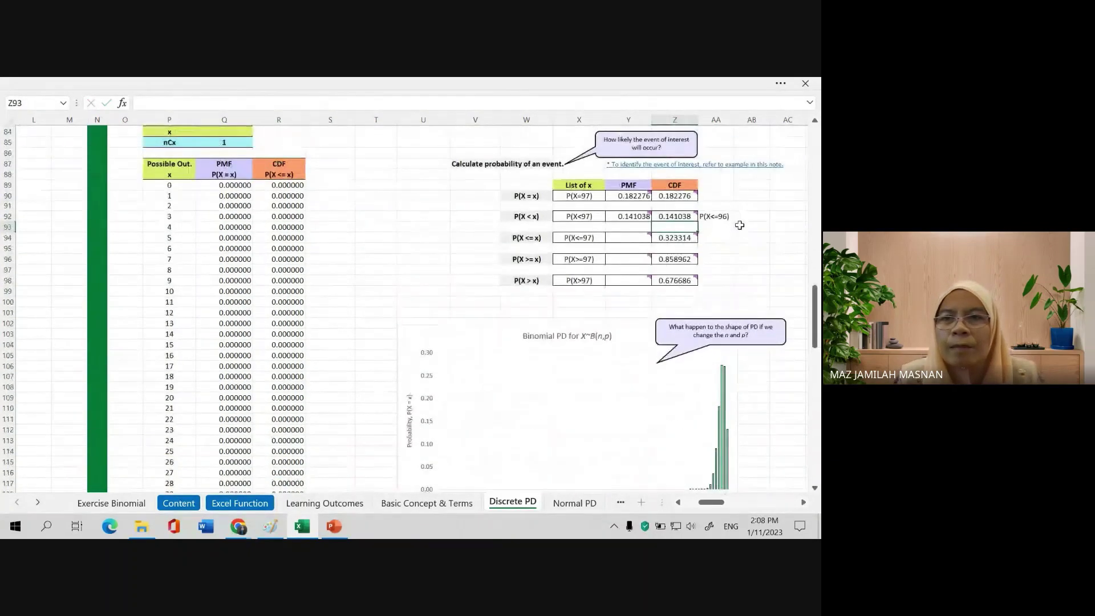
{"action": "mouse_move", "coordinate": [670, 217]}
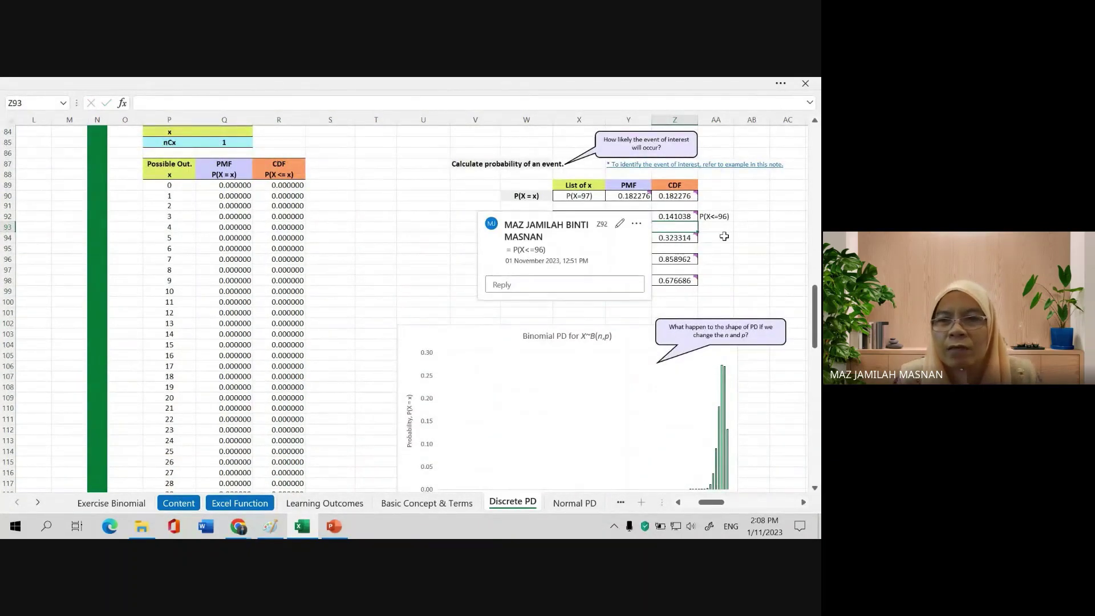
{"action": "left_click", "coordinate": [724, 236]}
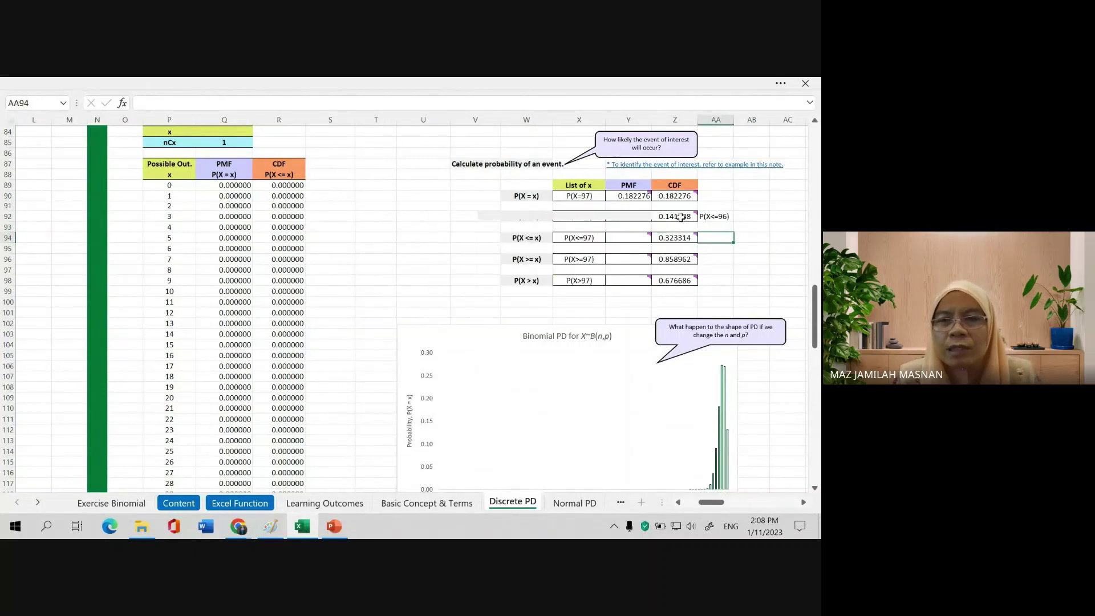
{"action": "left_click", "coordinate": [752, 215]}
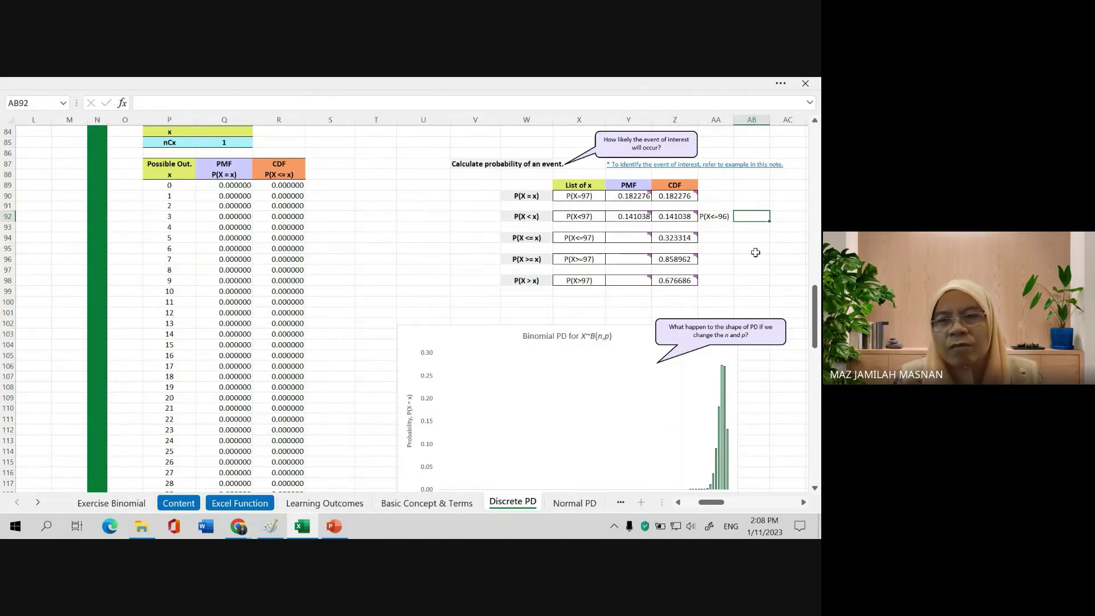
{"action": "mouse_move", "coordinate": [679, 217]}
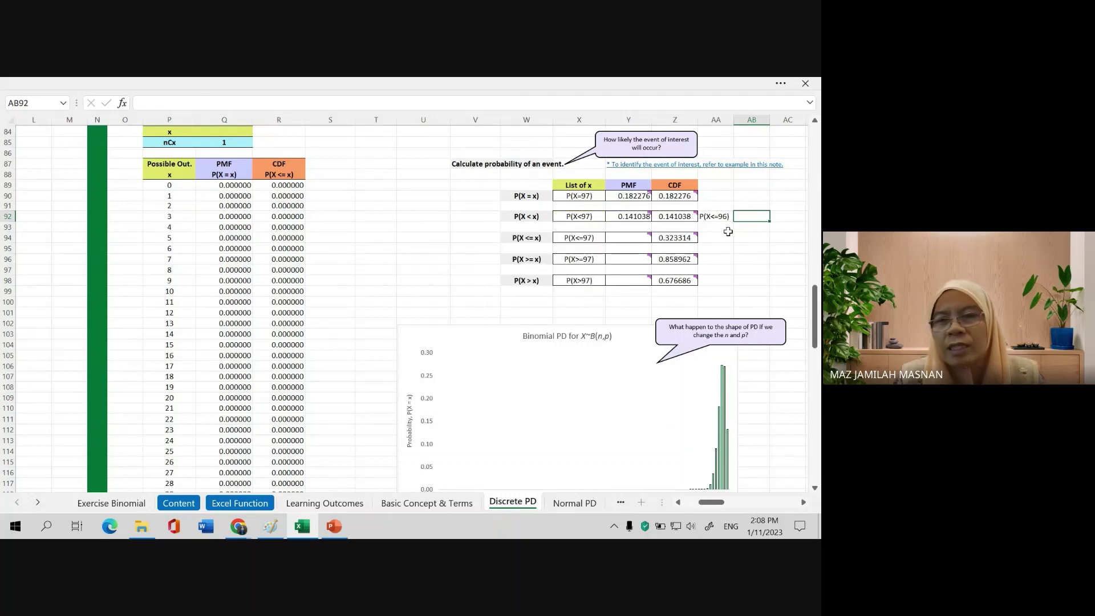
{"action": "left_click", "coordinate": [732, 231]}
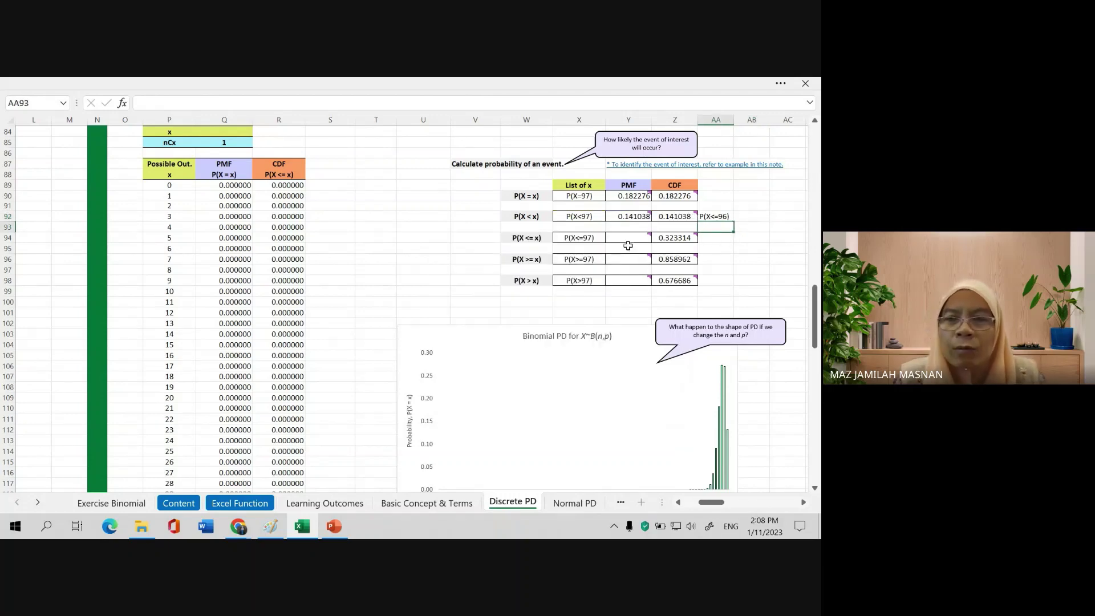
- Enter =SUM(Q89:Q186) in Y94 so the P(X<=97) PMF shows 0.323314
{"action": "mouse_move", "coordinate": [627, 240]}
{"action": "left_click", "coordinate": [748, 239]}
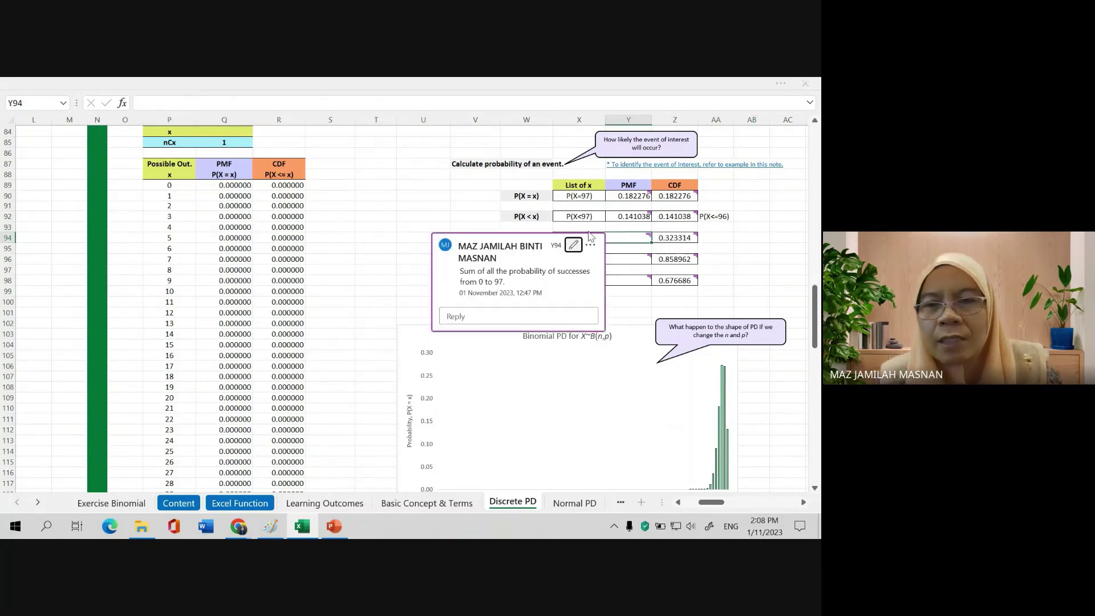
{"action": "left_click", "coordinate": [593, 227]}
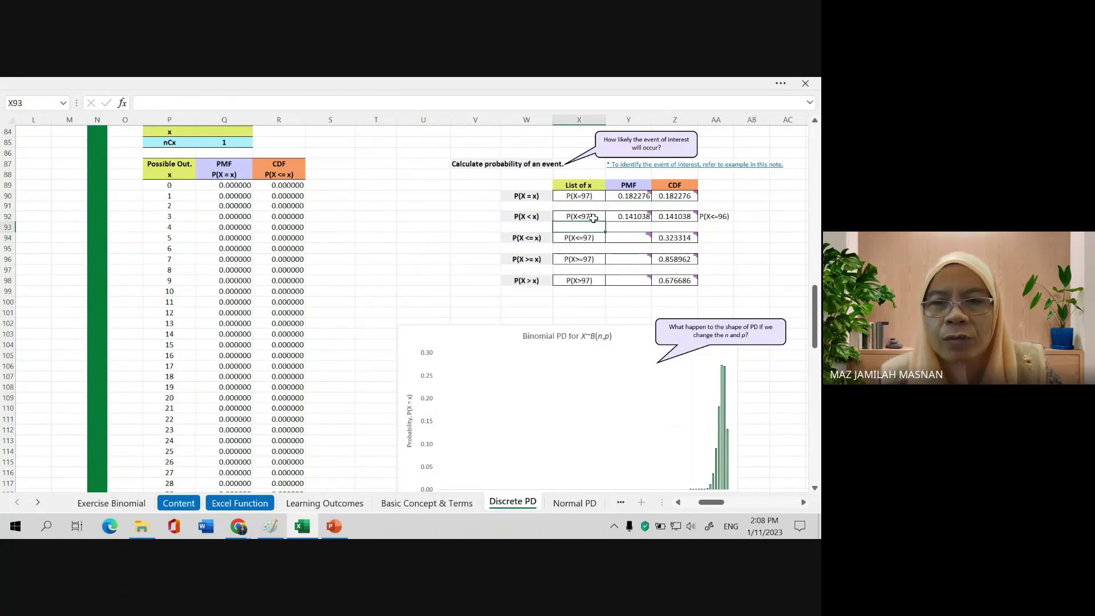
{"action": "left_click", "coordinate": [594, 217]}
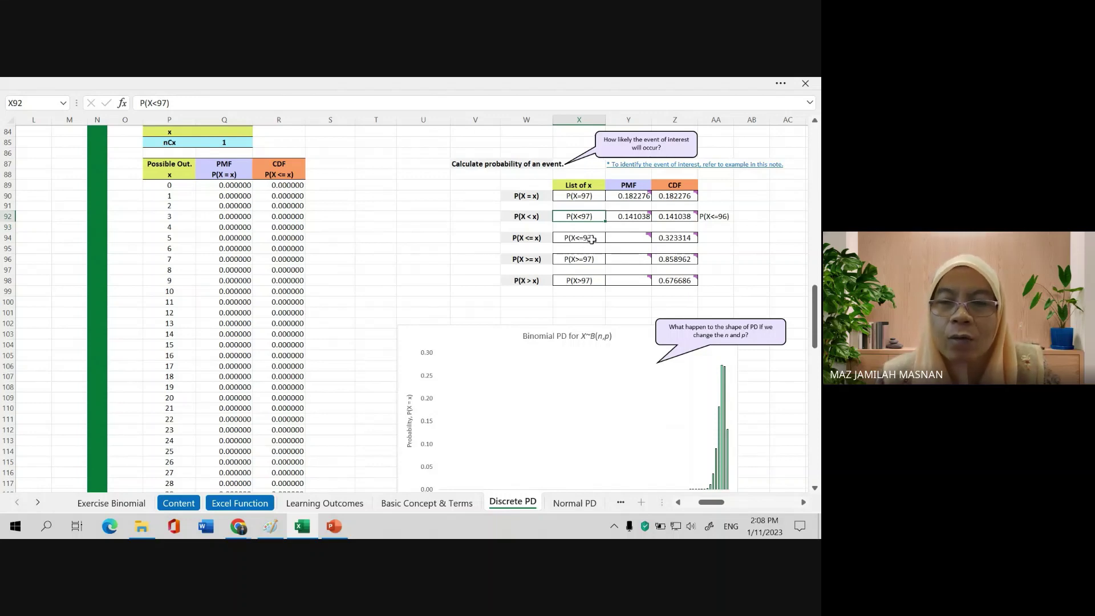
{"action": "left_click", "coordinate": [594, 237]}
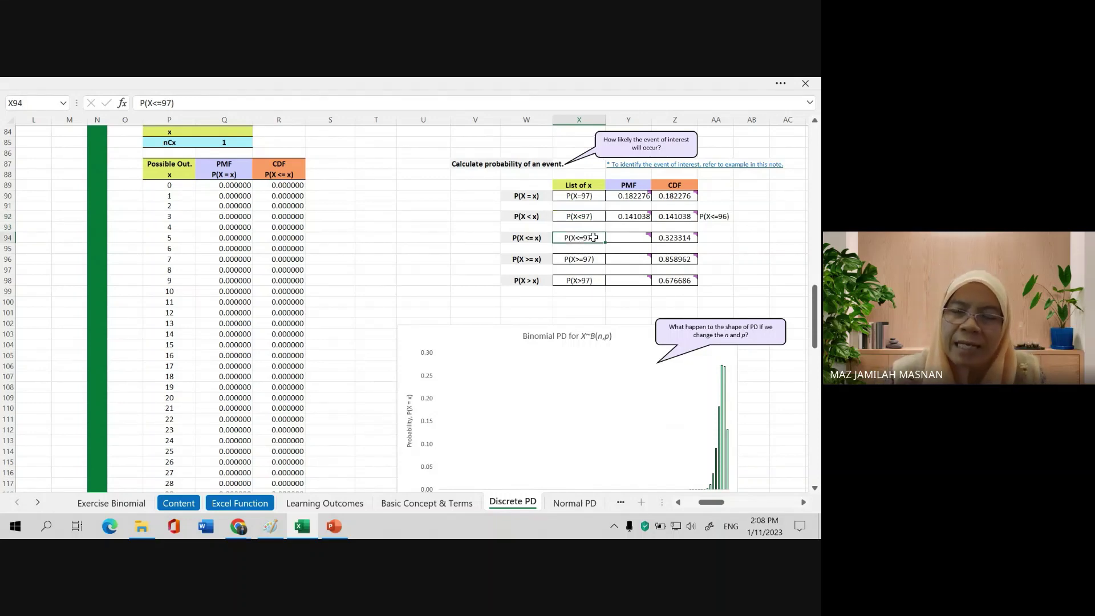
{"action": "mouse_move", "coordinate": [622, 238]}
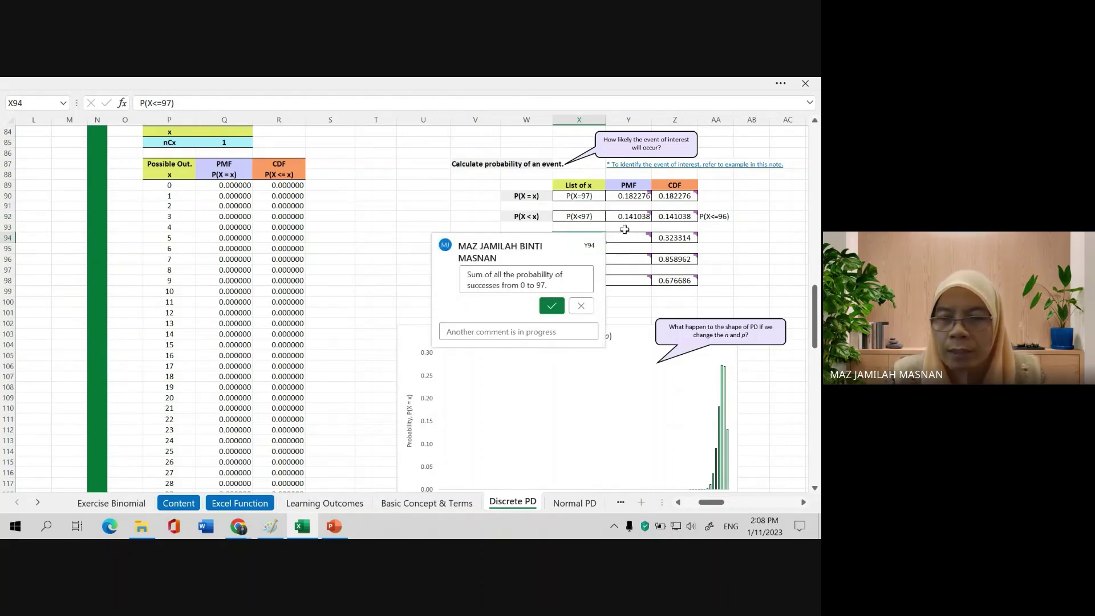
{"action": "left_click", "coordinate": [637, 240]}
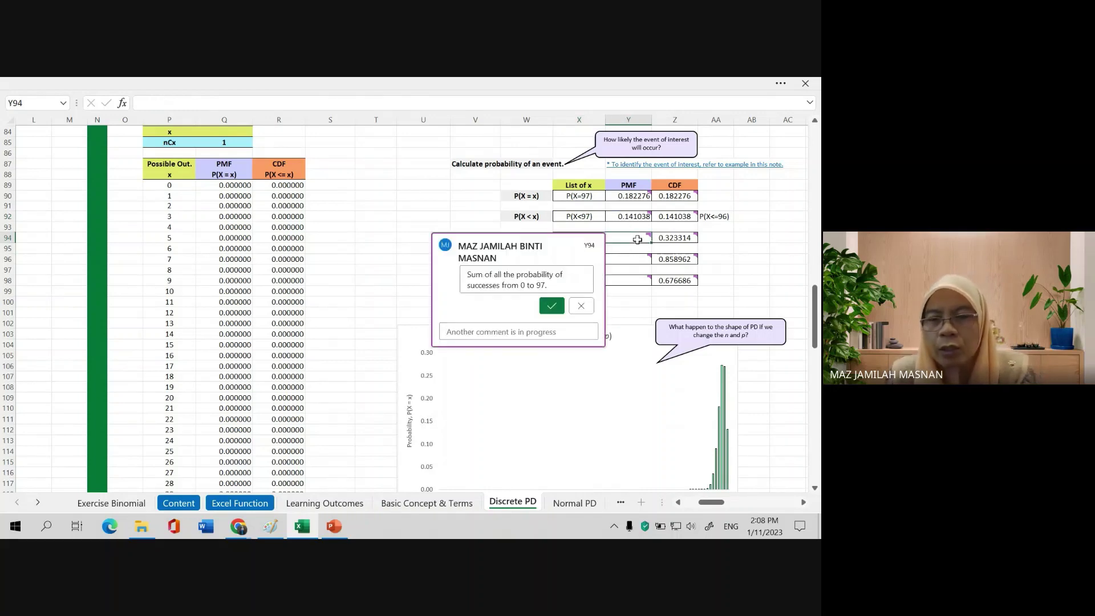
{"action": "type", "text": "=SUM("}
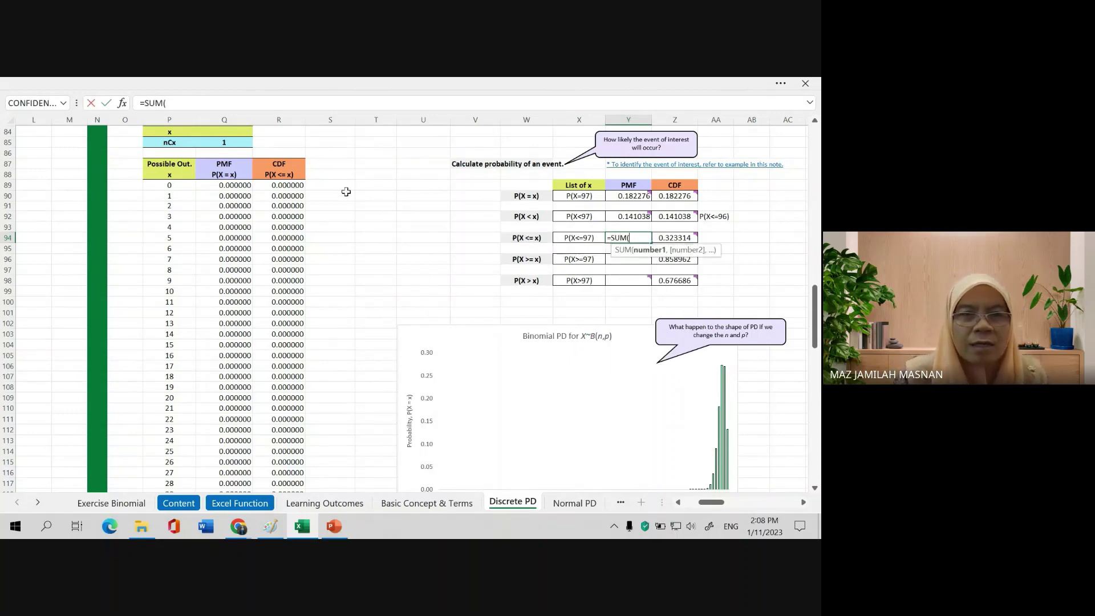
{"action": "left_click_drag", "start_coordinate": [239, 186], "coordinate": [249, 466]}
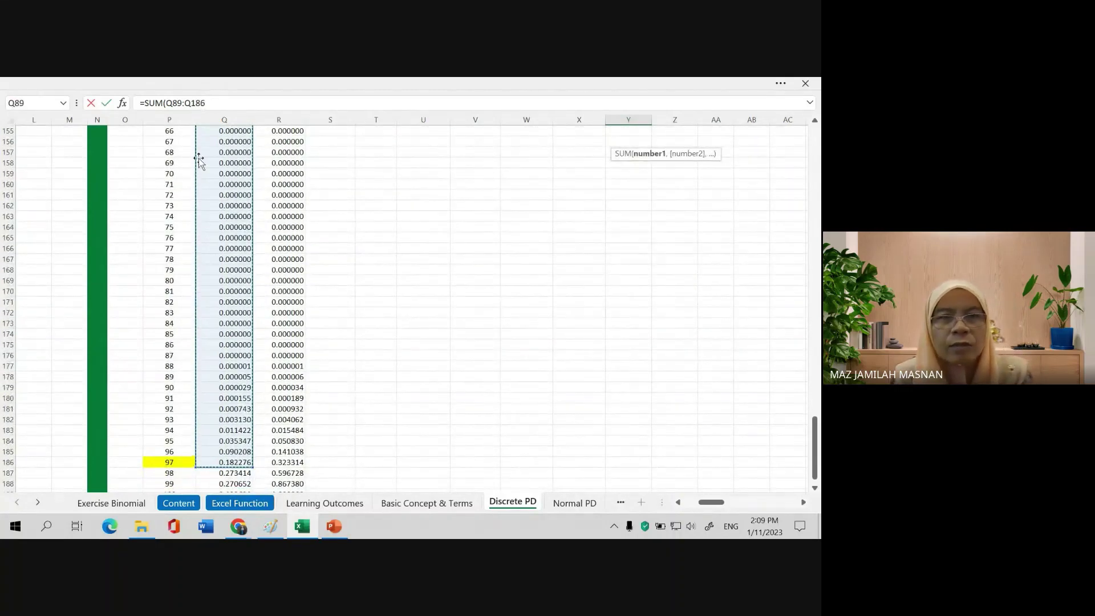
{"action": "left_click", "coordinate": [218, 104]}
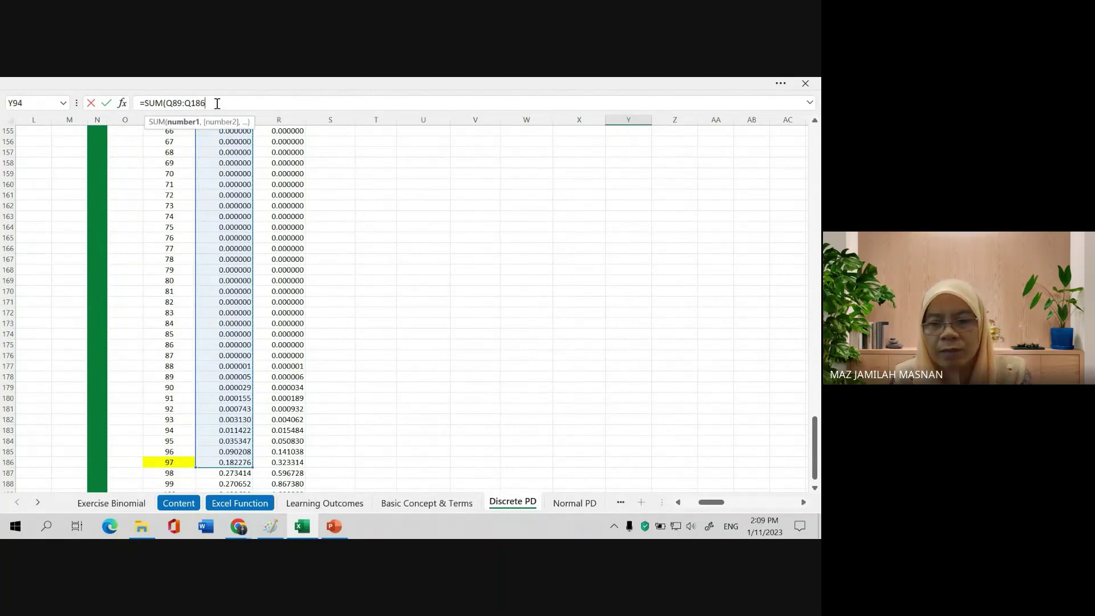
{"action": "key", "text": "Return"}
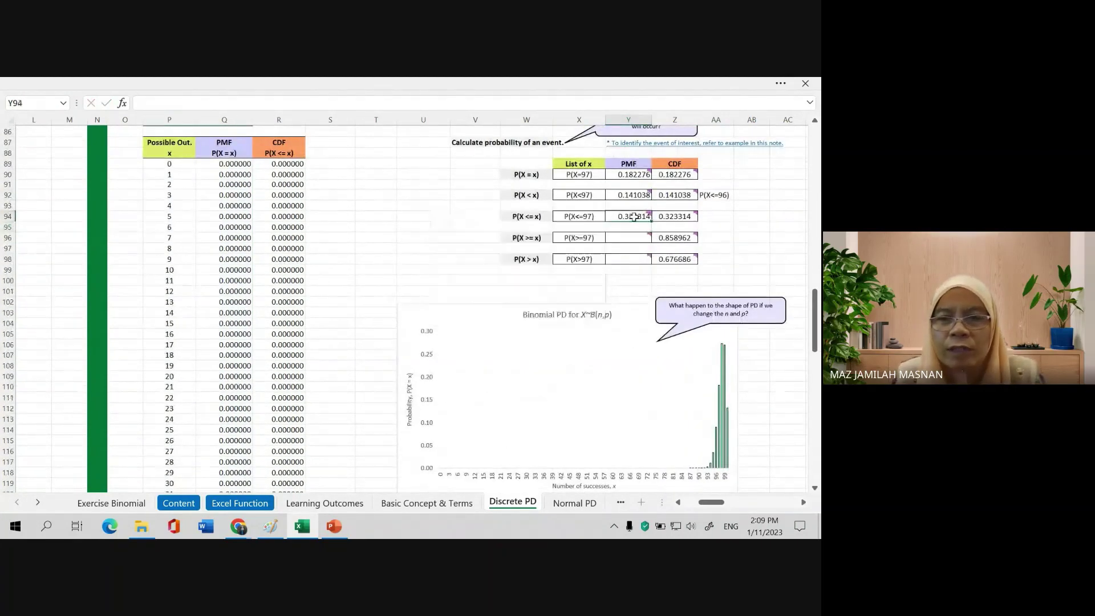
- Clear Z94 and review the cumulative probabilities for 97 and 98 in the CDF column
{"action": "left_click", "coordinate": [642, 215]}
{"action": "left_click", "coordinate": [723, 220]}
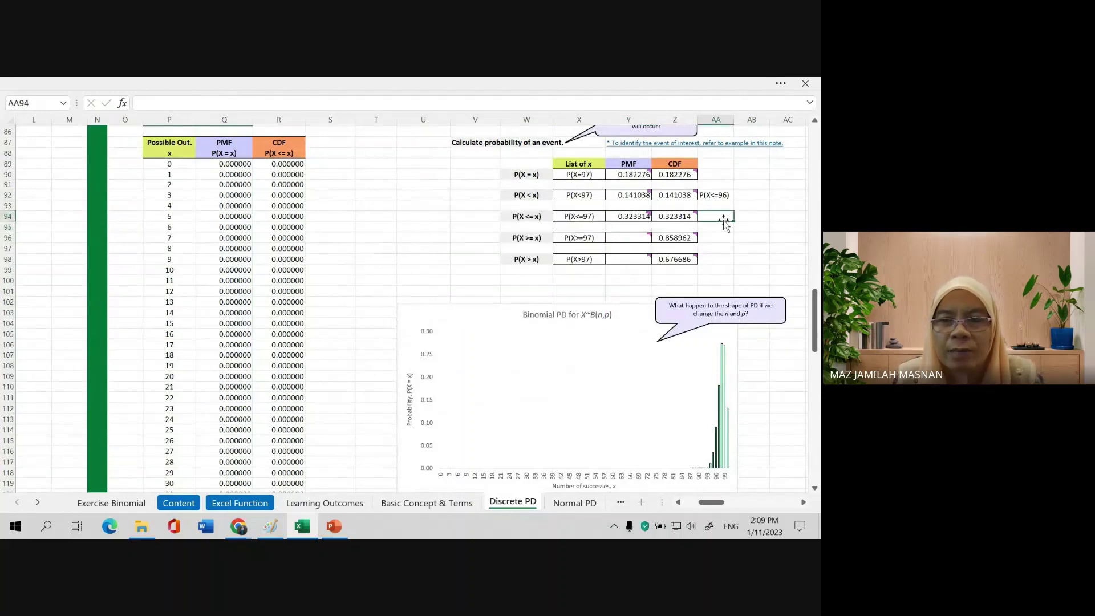
{"action": "left_click", "coordinate": [678, 215]}
{"action": "key", "text": "Delete"}
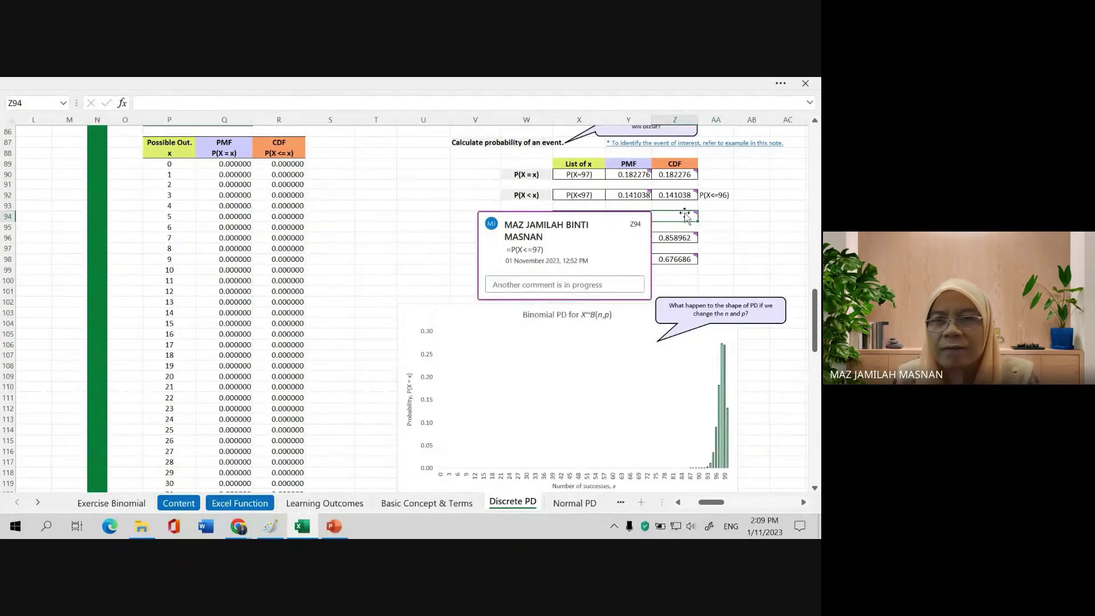
{"action": "scroll", "coordinate": [318, 343], "scroll_direction": "down", "scroll_amount": 18}
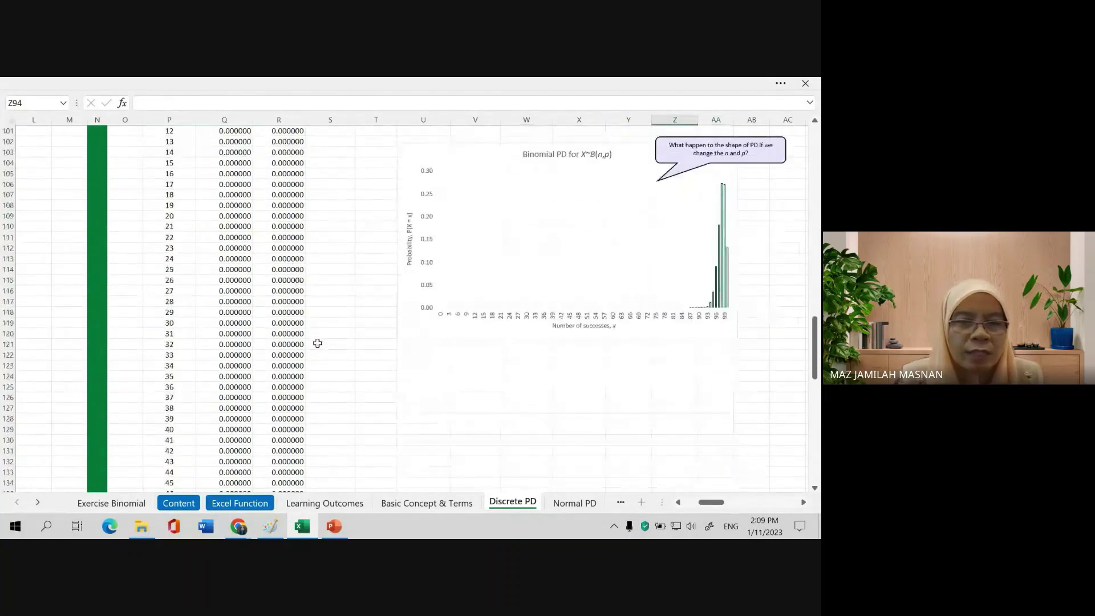
{"action": "scroll", "coordinate": [286, 399], "scroll_direction": "down", "scroll_amount": 9}
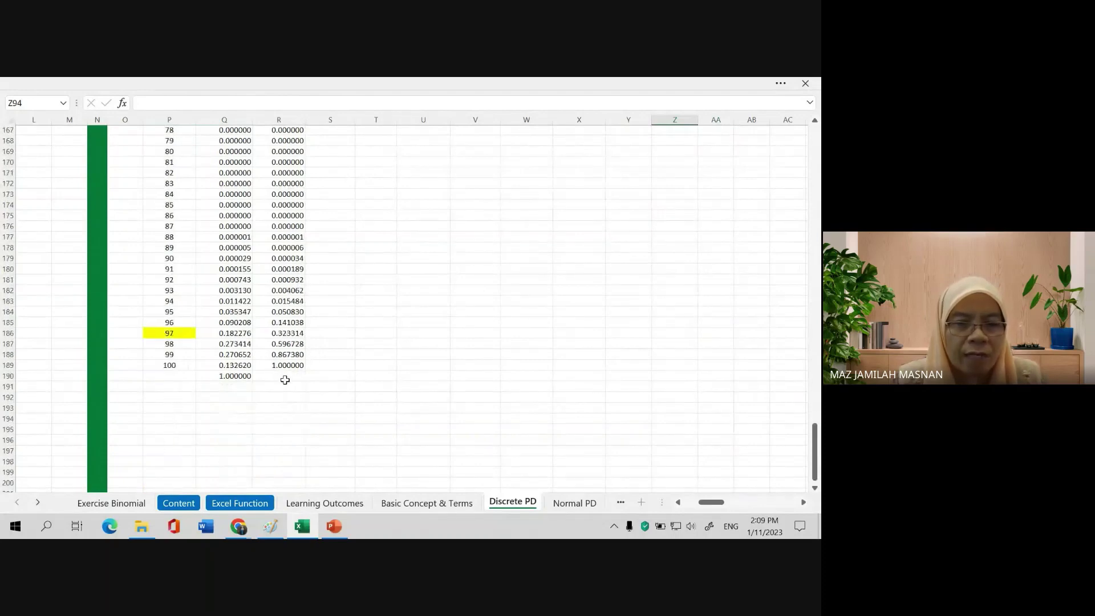
{"action": "left_click", "coordinate": [289, 335]}
{"action": "left_click", "coordinate": [291, 344]}
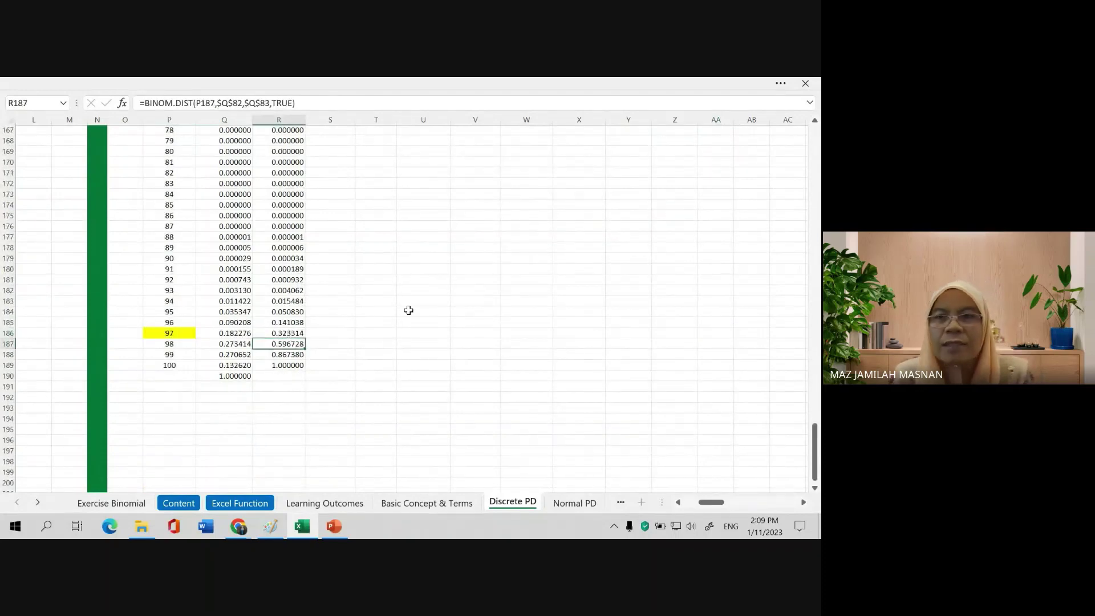
{"action": "scroll", "coordinate": [607, 302], "scroll_direction": "up", "scroll_amount": 5}
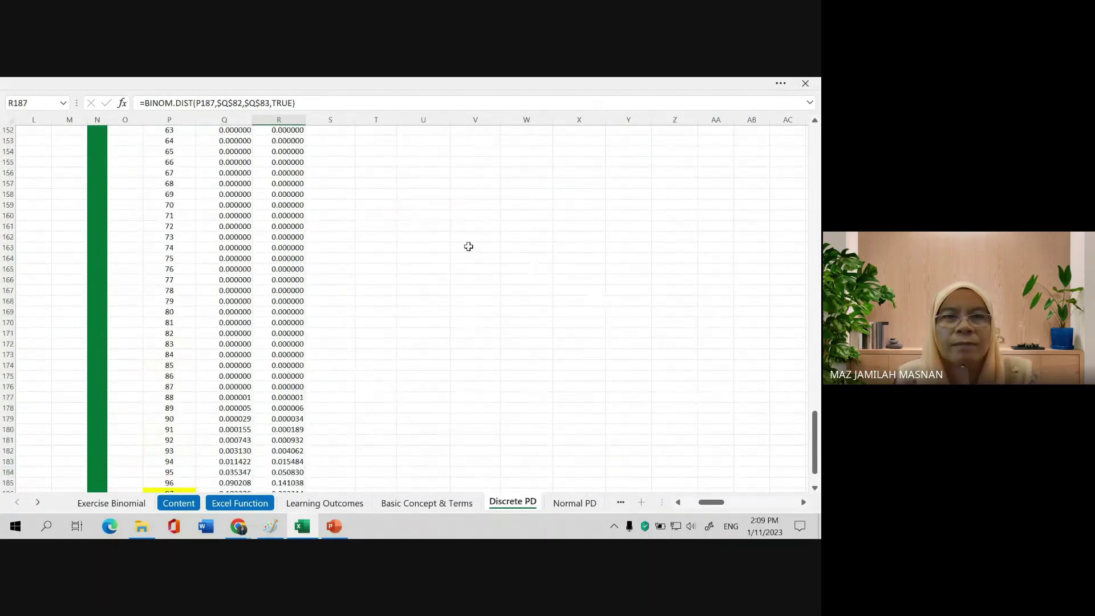
{"action": "scroll", "coordinate": [468, 247], "scroll_direction": "down", "scroll_amount": 5}
{"action": "key", "text": "Down"}
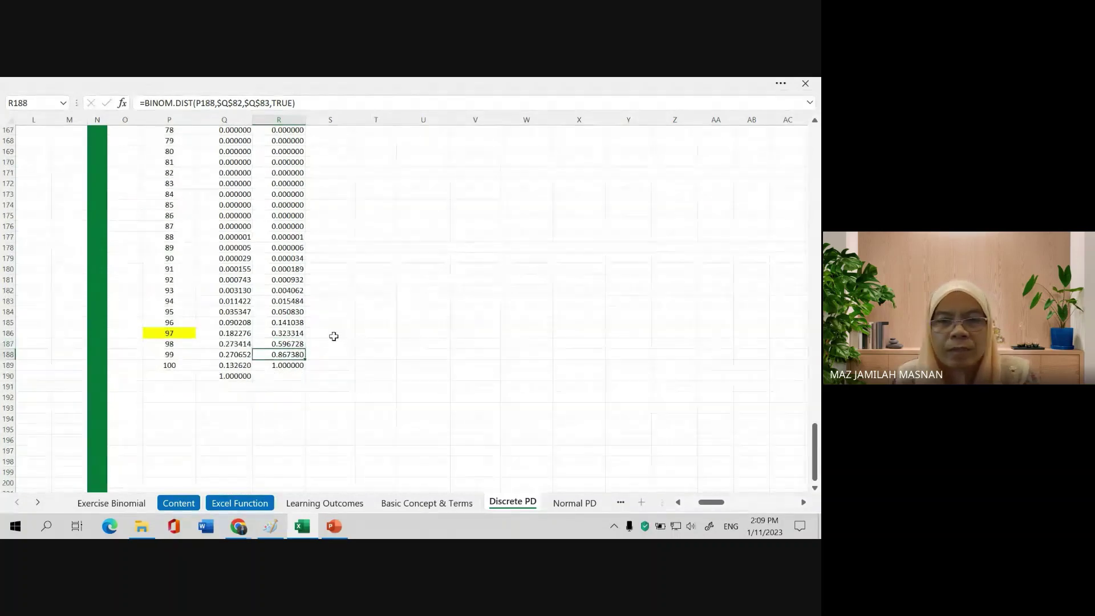
{"action": "left_click_drag", "start_coordinate": [813, 435], "coordinate": [818, 429]}
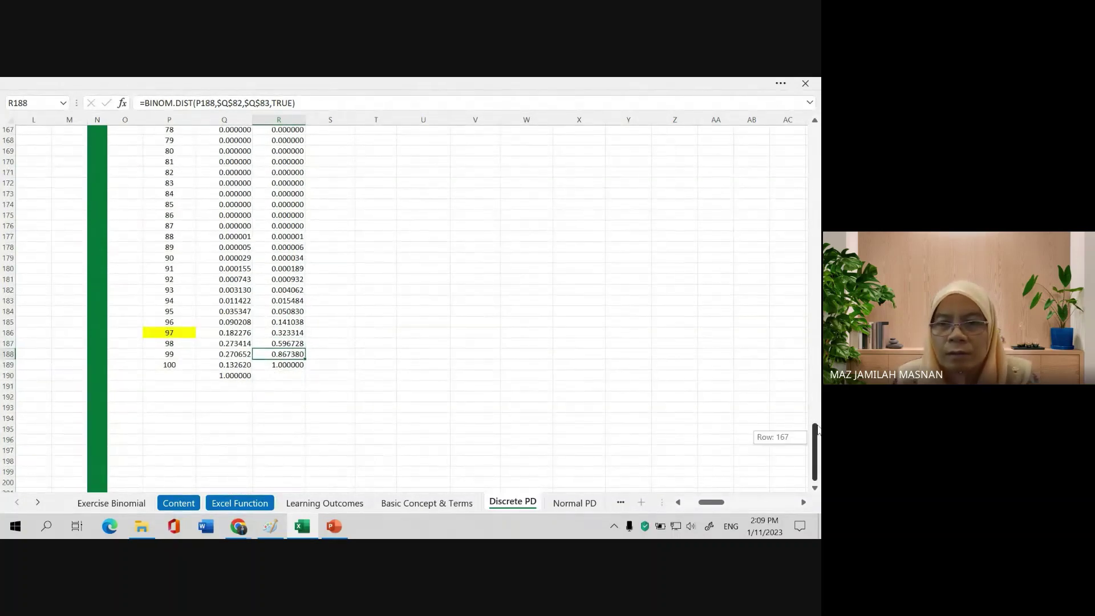
{"action": "left_click_drag", "start_coordinate": [820, 263], "coordinate": [816, 162]}
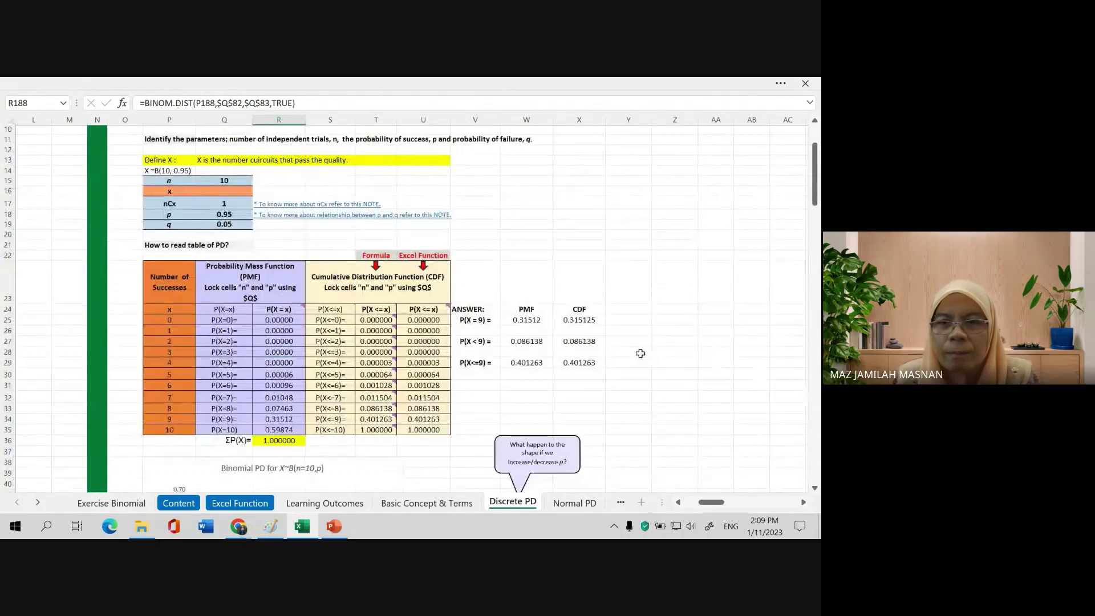
{"action": "scroll", "coordinate": [632, 360], "scroll_direction": "down", "scroll_amount": 7}
{"action": "scroll", "coordinate": [632, 367], "scroll_direction": "down", "scroll_amount": 15}
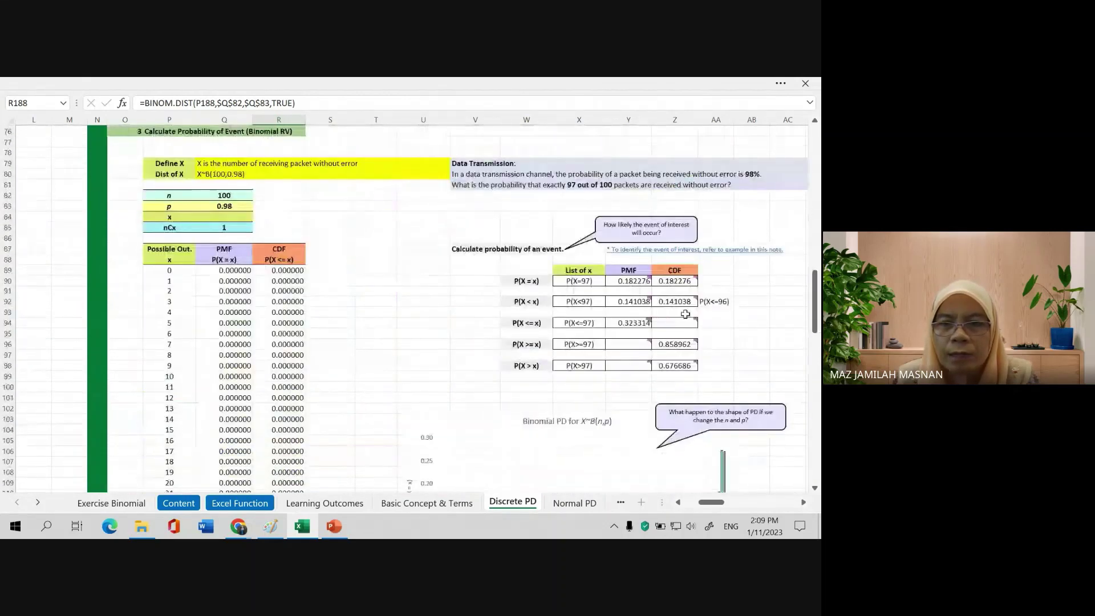
- Link the P(X<=97) CDF cell to R186 so it shows 0.323314
{"action": "left_click", "coordinate": [685, 322]}
{"action": "type", "text": "="}
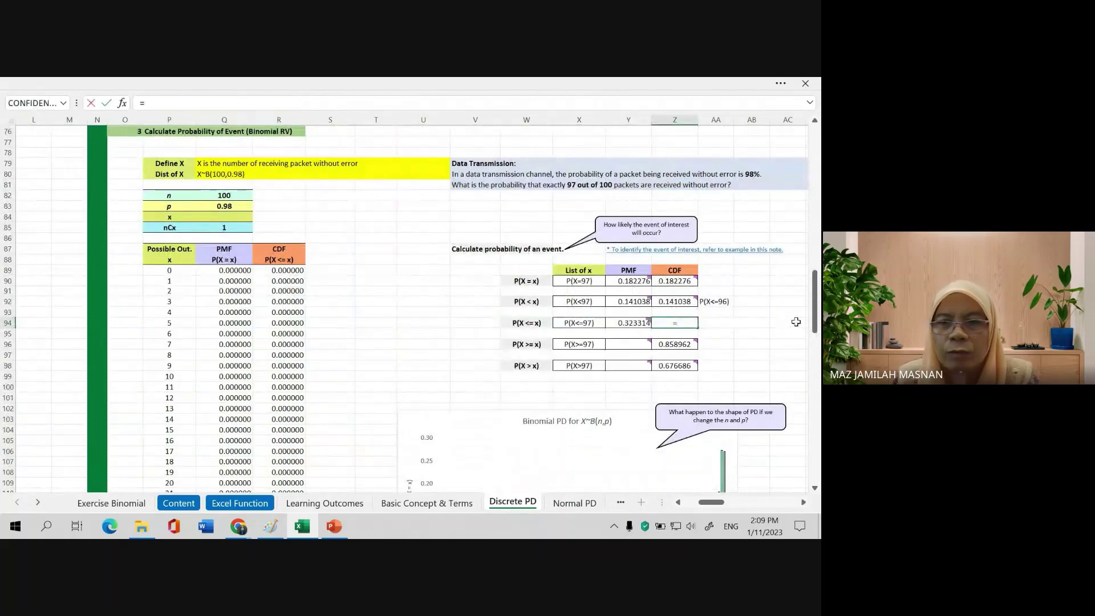
{"action": "left_click_drag", "start_coordinate": [816, 308], "coordinate": [815, 337]}
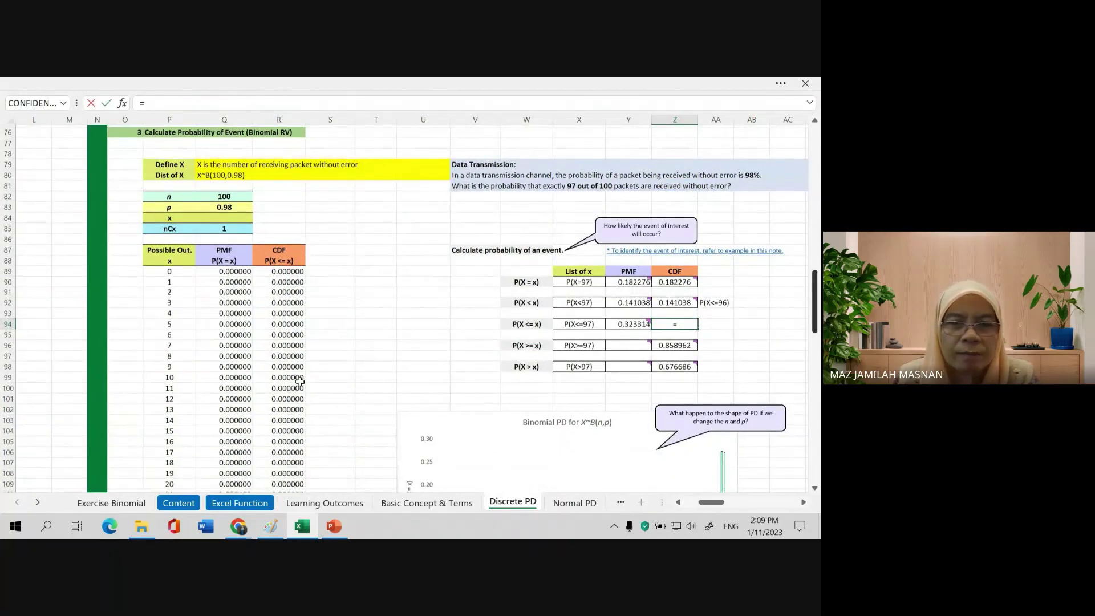
{"action": "scroll", "coordinate": [299, 383], "scroll_direction": "down", "scroll_amount": 20}
{"action": "scroll", "coordinate": [286, 340], "scroll_direction": "up", "scroll_amount": 2}
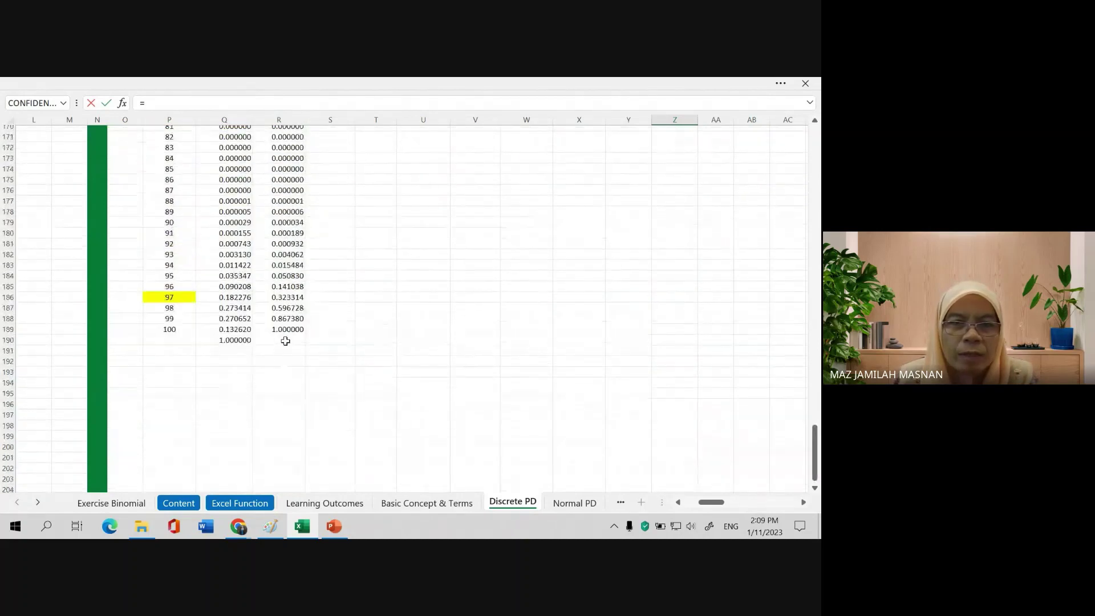
{"action": "left_click", "coordinate": [294, 299]}
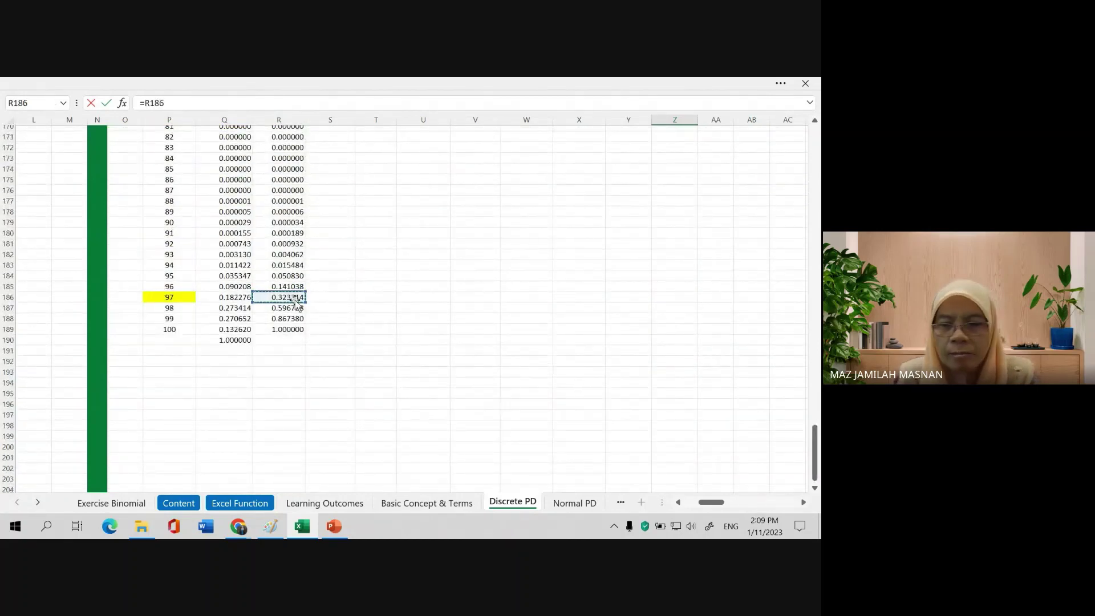
{"action": "key", "text": "Return"}
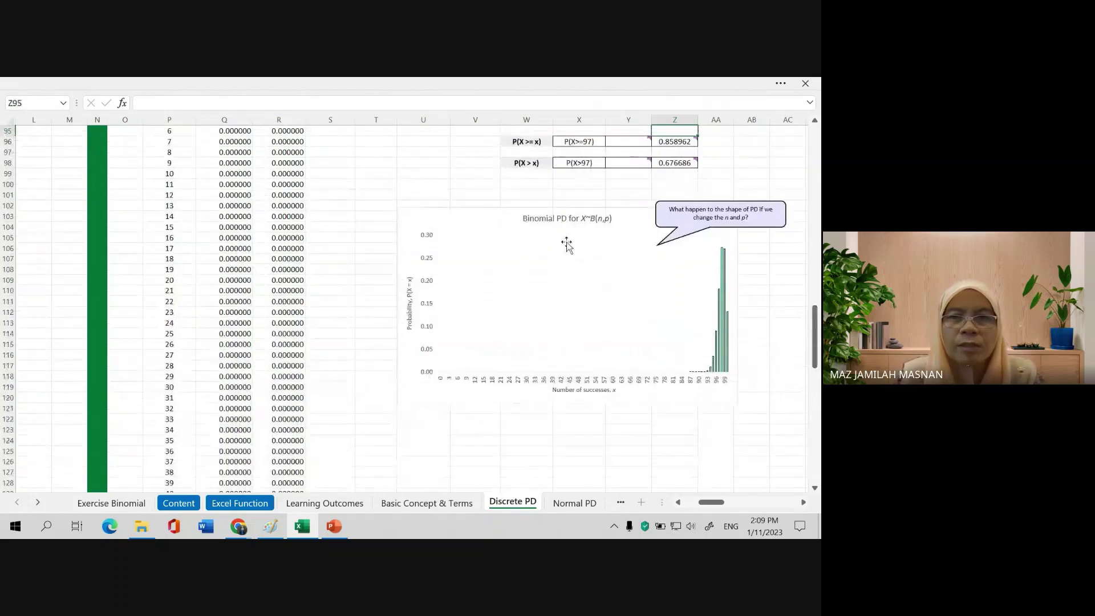
{"action": "scroll", "coordinate": [568, 244], "scroll_direction": "up", "scroll_amount": 2}
{"action": "scroll", "coordinate": [690, 188], "scroll_direction": "up", "scroll_amount": 1}
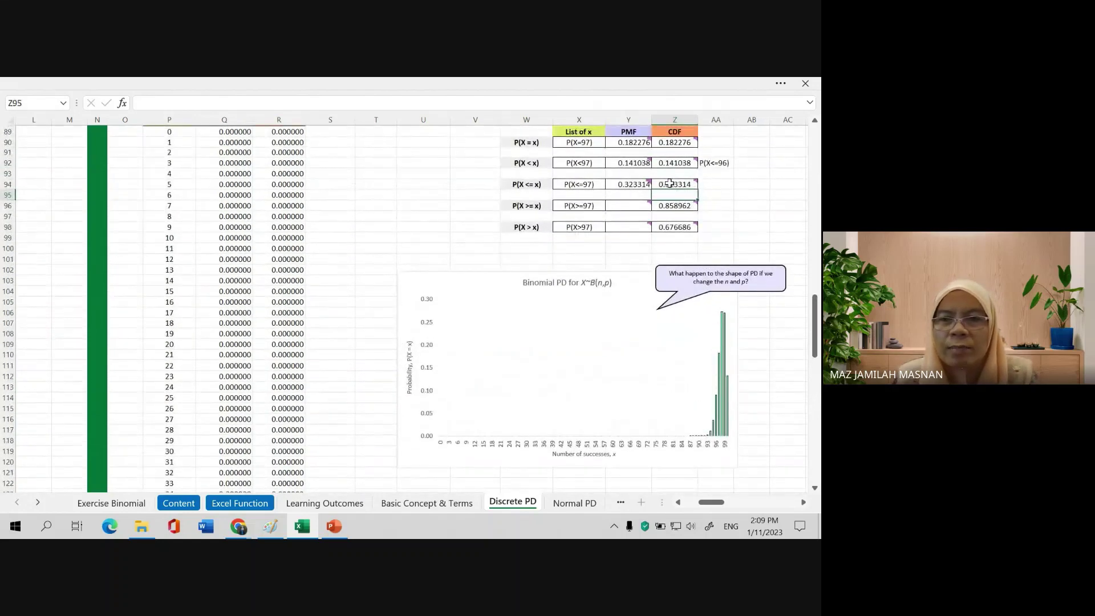
{"action": "left_click", "coordinate": [718, 188]}
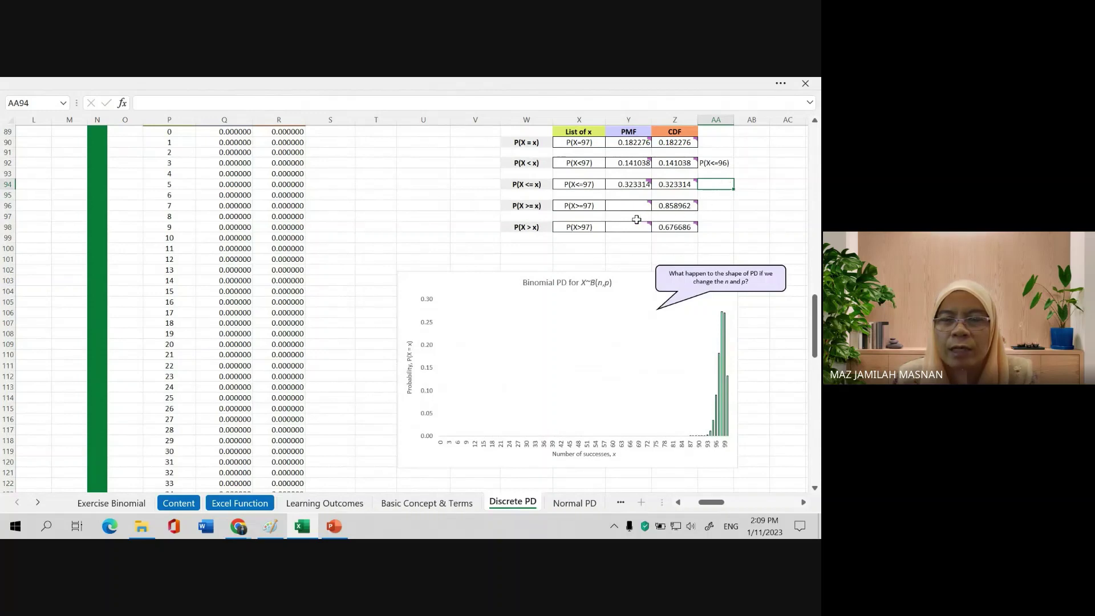
{"action": "left_click", "coordinate": [578, 210]}
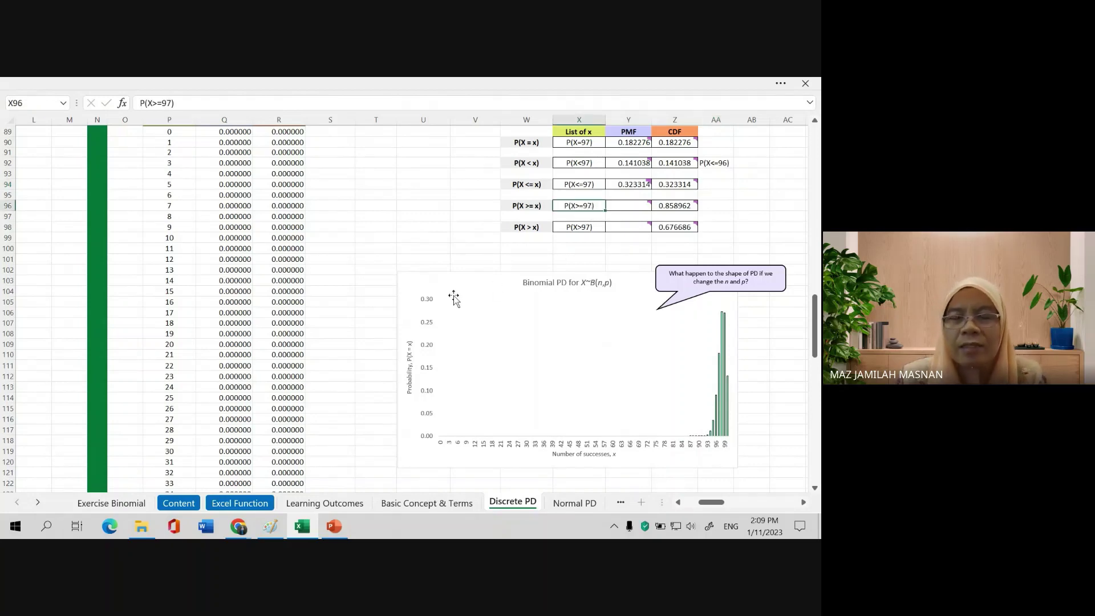
{"action": "left_click_drag", "start_coordinate": [813, 308], "coordinate": [816, 321]}
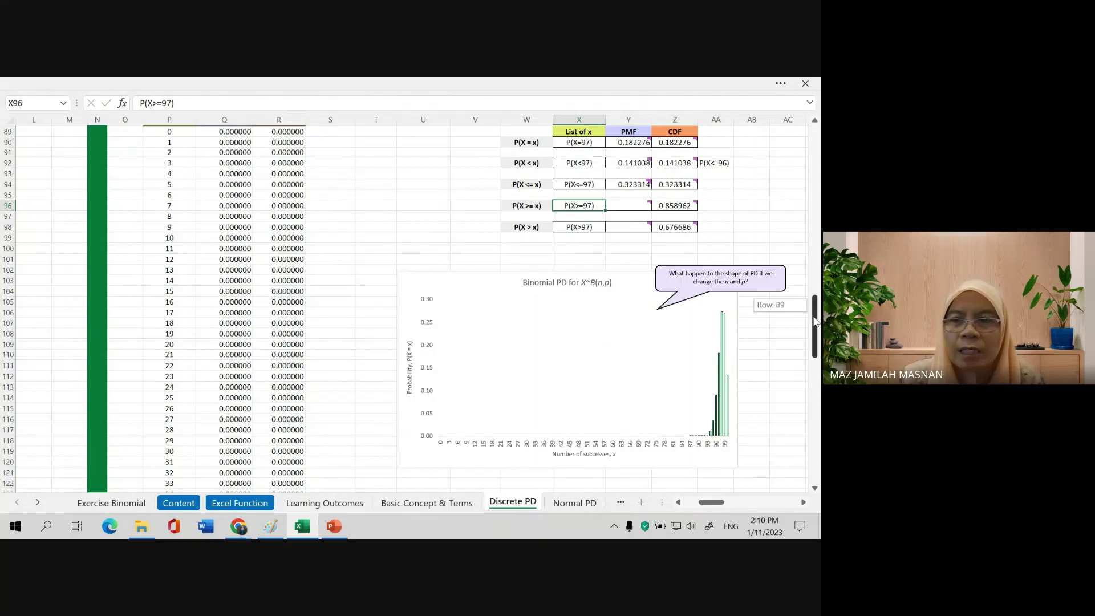
{"action": "left_click_drag", "start_coordinate": [809, 405], "coordinate": [809, 406]}
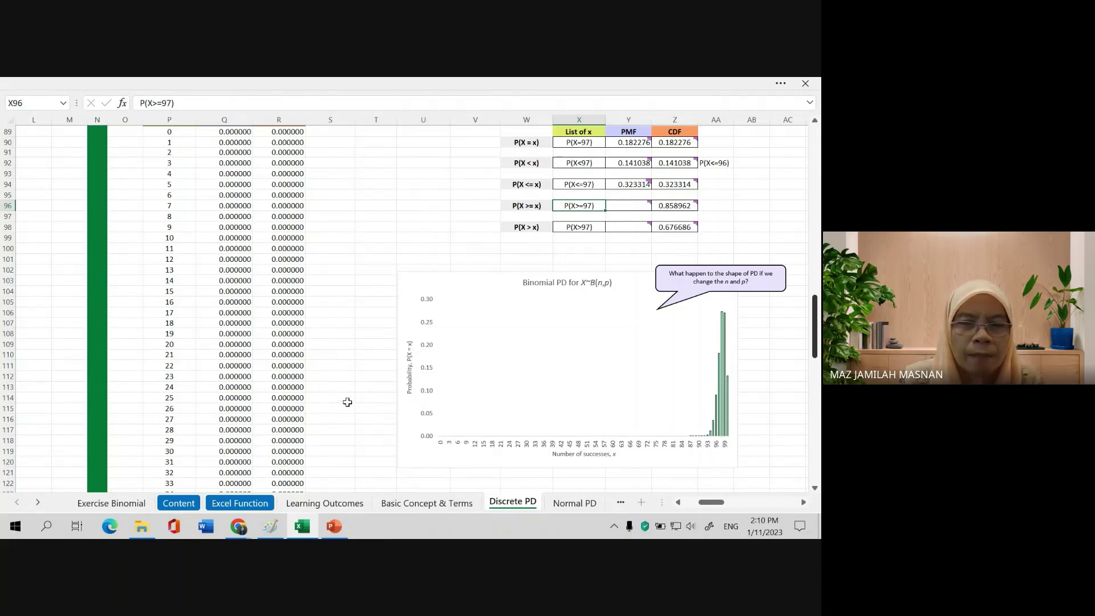
{"action": "scroll", "coordinate": [343, 402], "scroll_direction": "down", "scroll_amount": 20}
{"action": "left_click", "coordinate": [298, 363]}
{"action": "scroll", "coordinate": [305, 343], "scroll_direction": "up", "scroll_amount": 2}
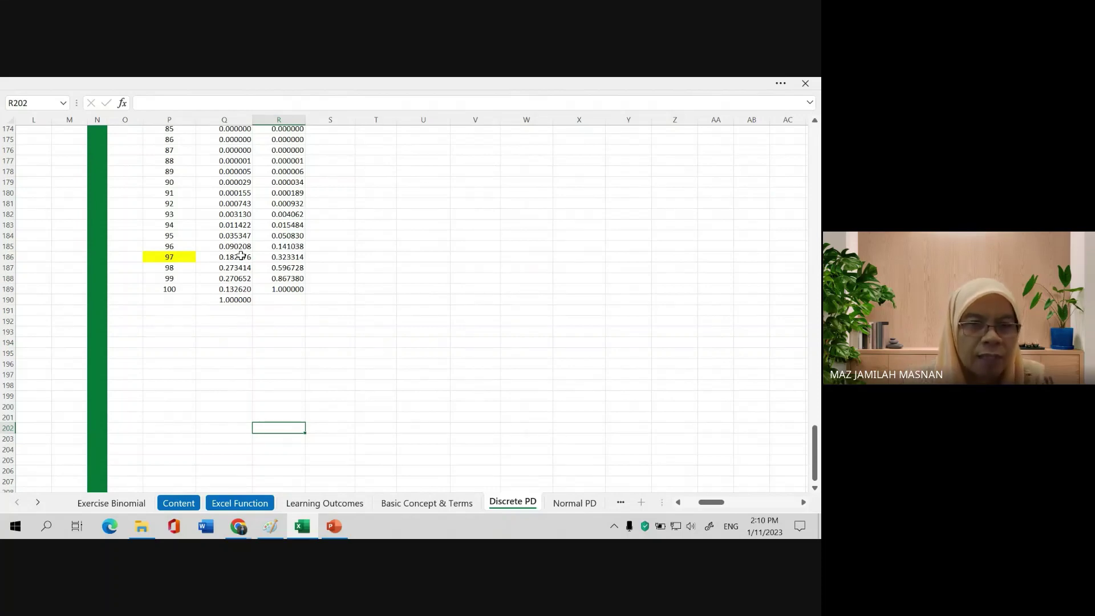
{"action": "left_click_drag", "start_coordinate": [241, 256], "coordinate": [241, 289]}
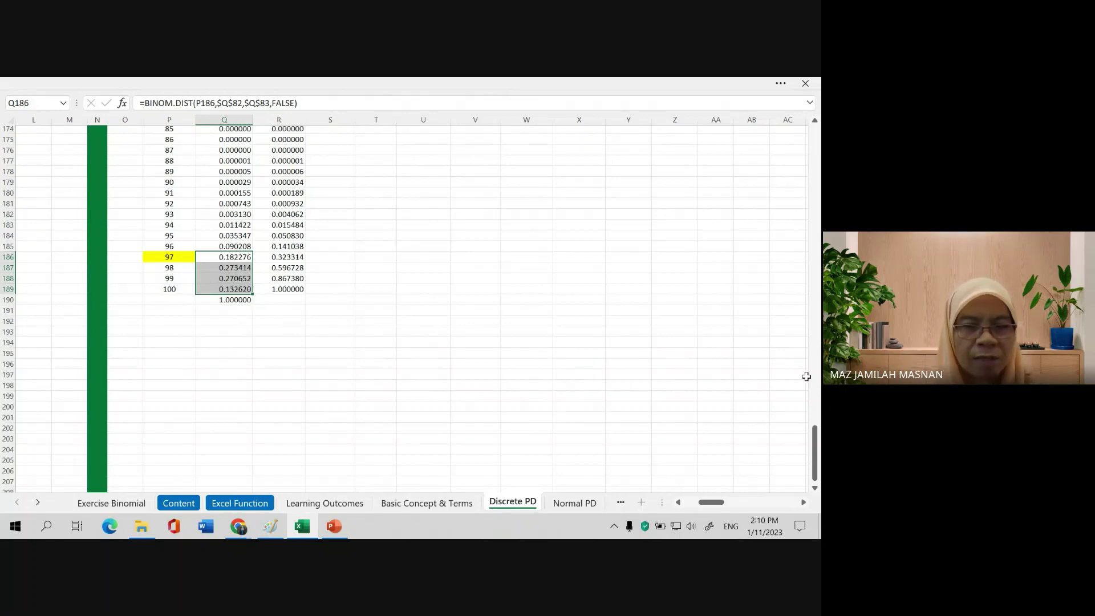
{"action": "left_click_drag", "start_coordinate": [818, 455], "coordinate": [820, 437]}
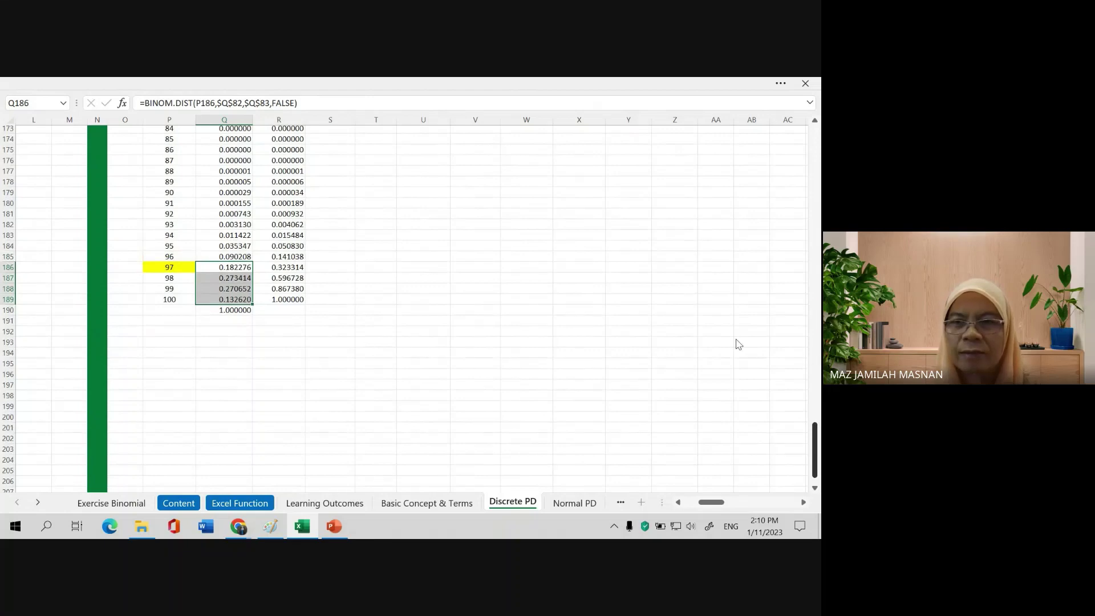
{"action": "scroll", "coordinate": [735, 340], "scroll_direction": "up", "scroll_amount": 20}
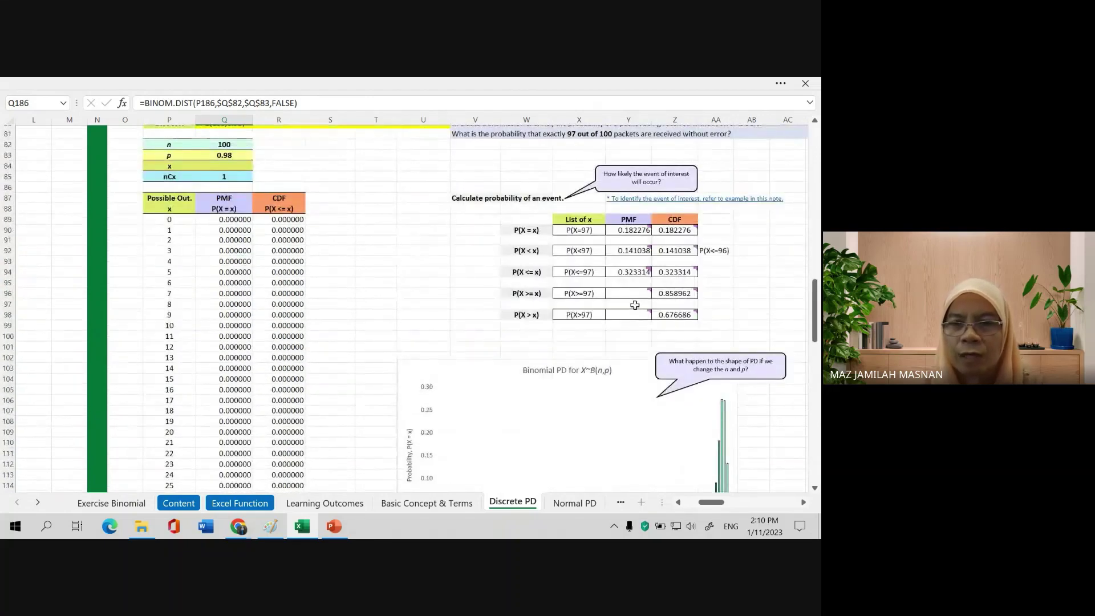
- Sum the PMF values for 97 through 100 in the P(X>=97) PMF cell, giving 0.858962
{"action": "left_click", "coordinate": [633, 293]}
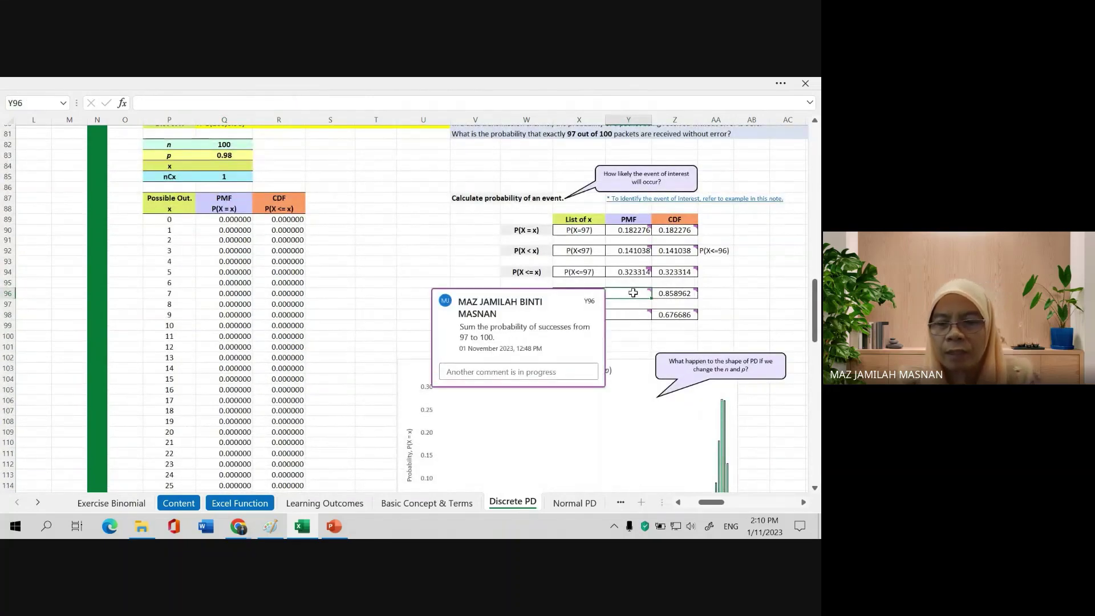
{"action": "type", "text": "=SUM"}
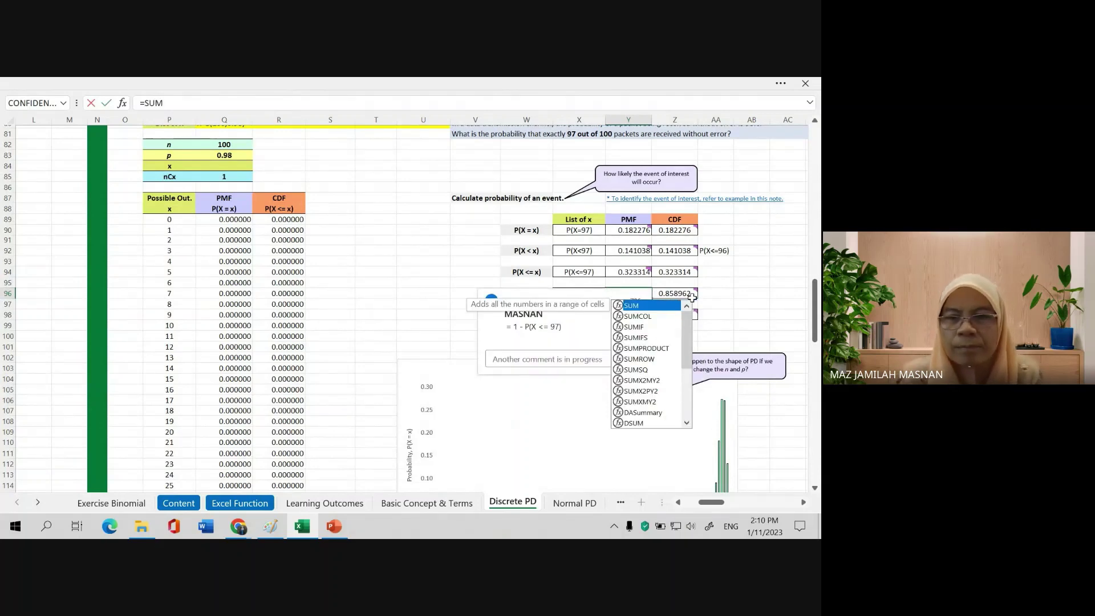
{"action": "type", "text": "("}
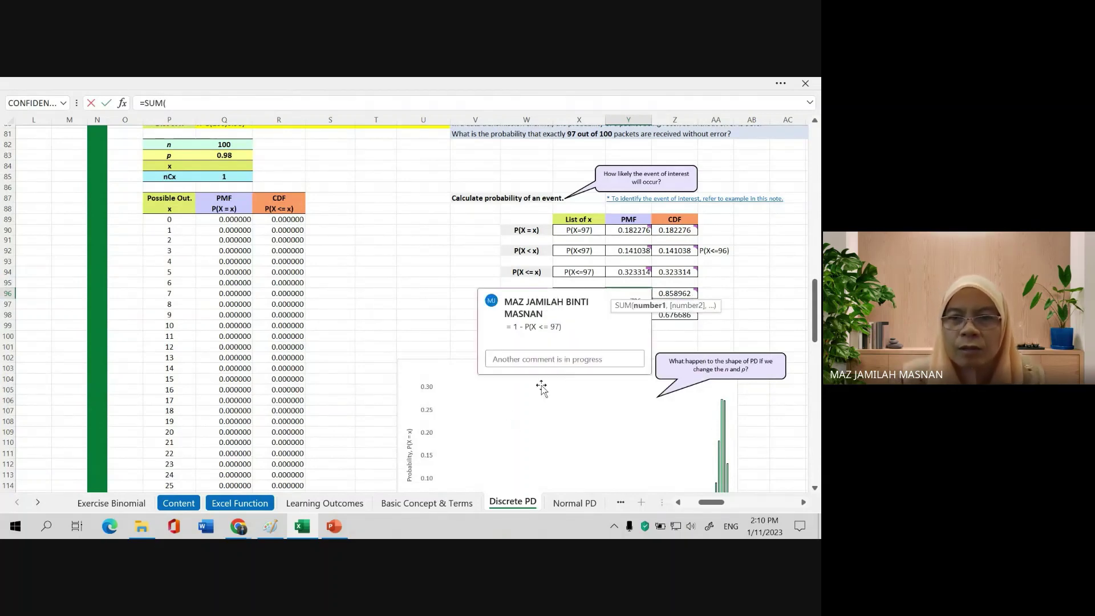
{"action": "scroll", "coordinate": [288, 394], "scroll_direction": "down", "scroll_amount": 12}
{"action": "scroll", "coordinate": [288, 394], "scroll_direction": "down", "scroll_amount": 15}
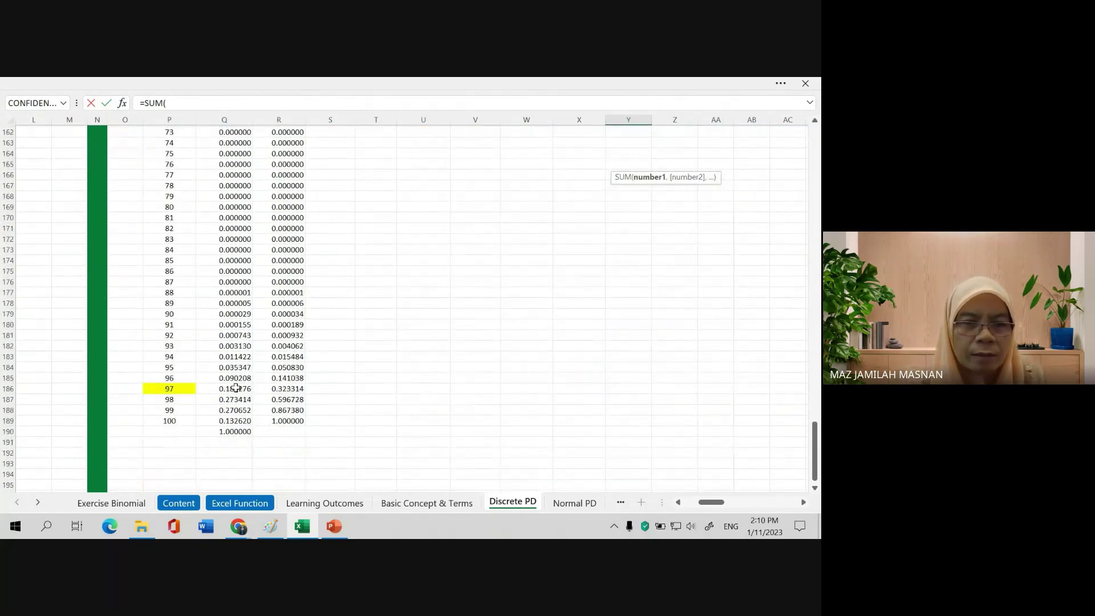
{"action": "left_click_drag", "start_coordinate": [236, 388], "coordinate": [237, 419]}
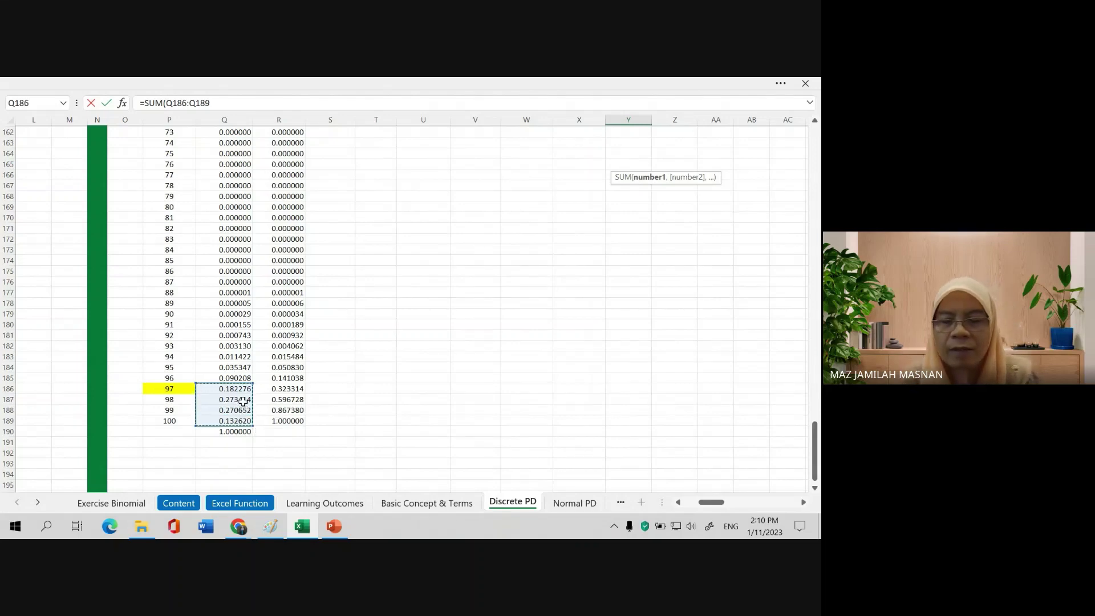
{"action": "left_click", "coordinate": [226, 102]}
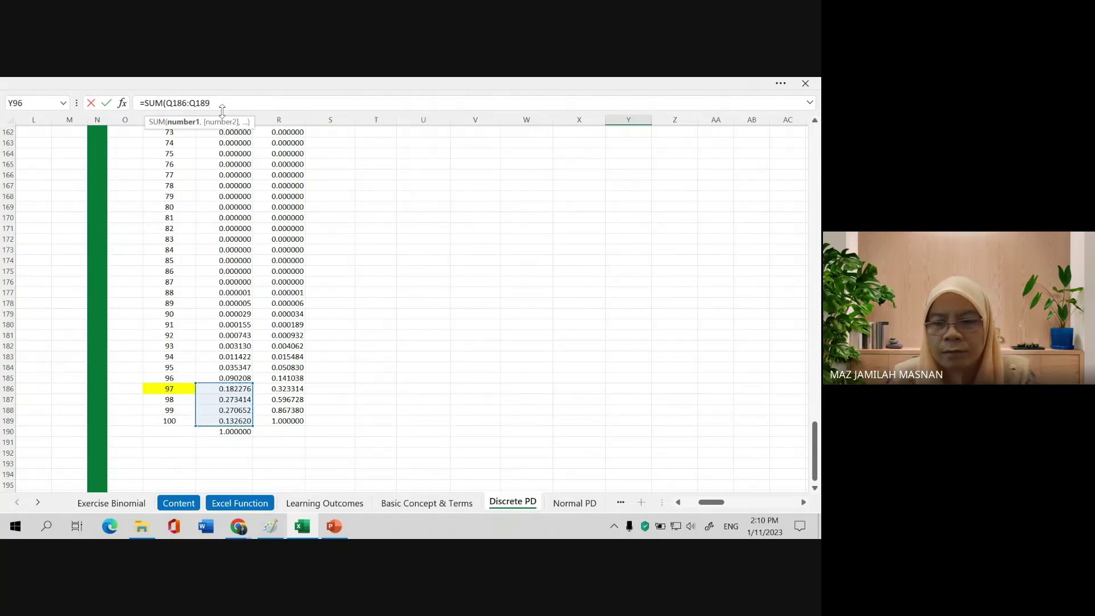
{"action": "key", "text": "Return"}
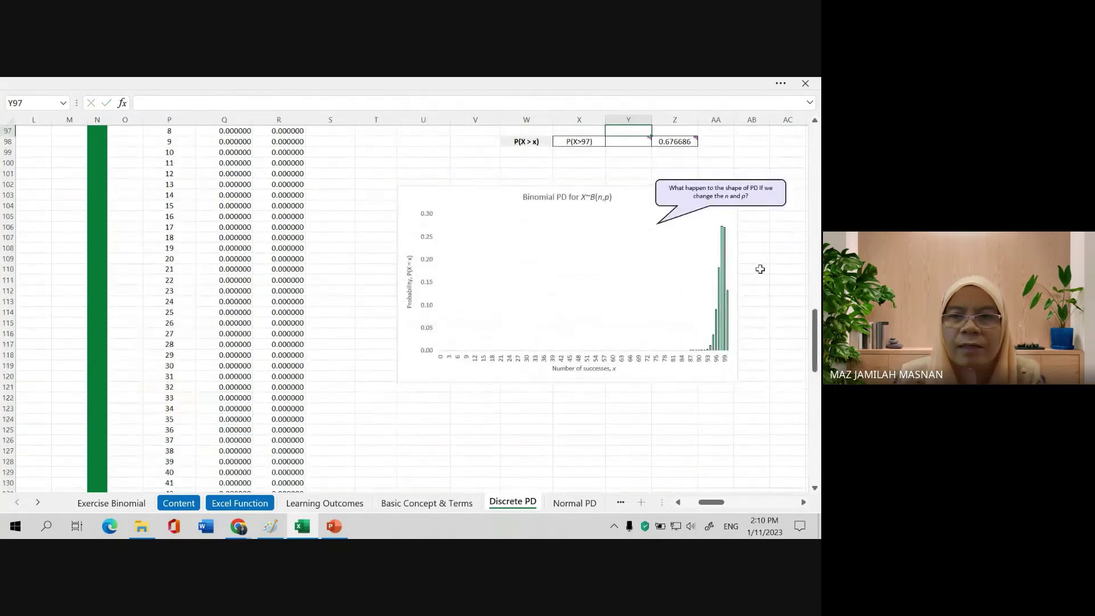
- Clear the old P(X>=97) CDF value and check its event label
{"action": "scroll", "coordinate": [712, 246], "scroll_direction": "up", "scroll_amount": 2}
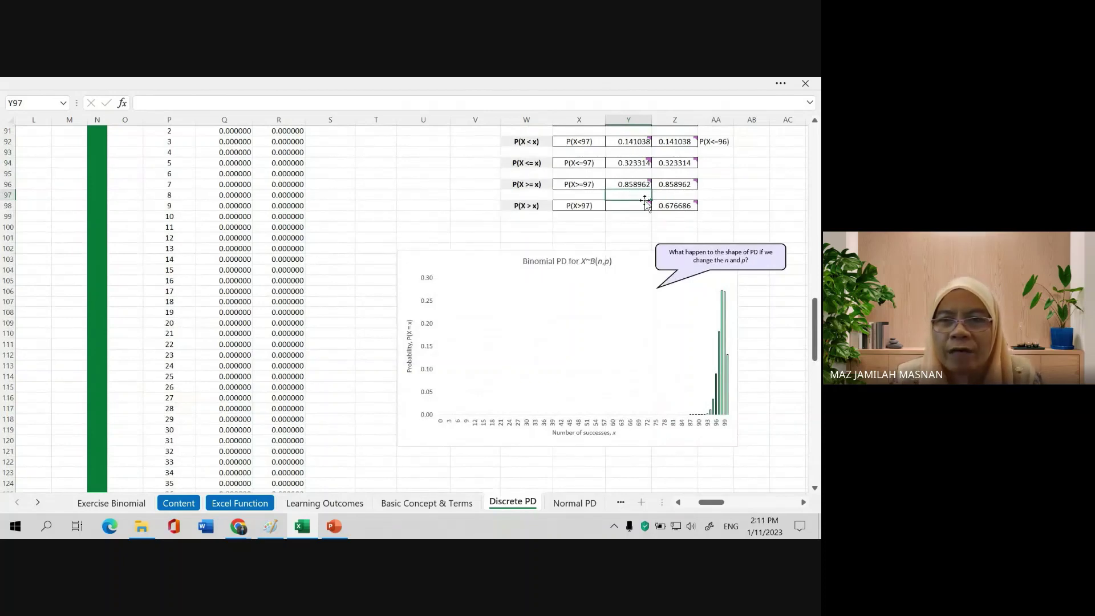
{"action": "left_click", "coordinate": [685, 184]}
{"action": "key", "text": "Delete"}
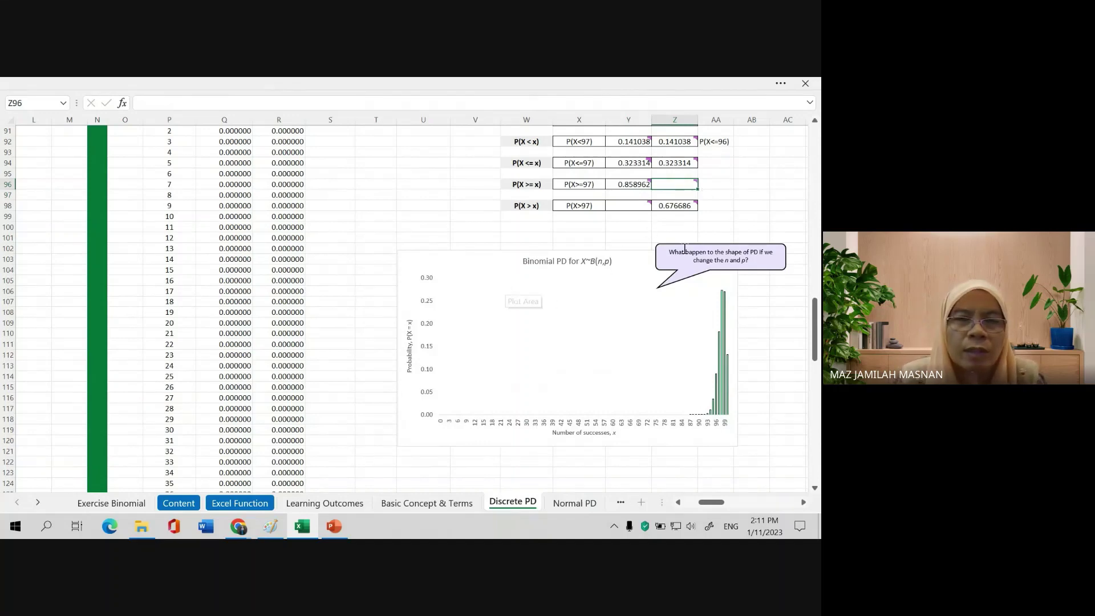
{"action": "scroll", "coordinate": [767, 201], "scroll_direction": "up", "scroll_amount": 1}
{"action": "scroll", "coordinate": [764, 202], "scroll_direction": "up", "scroll_amount": 1}
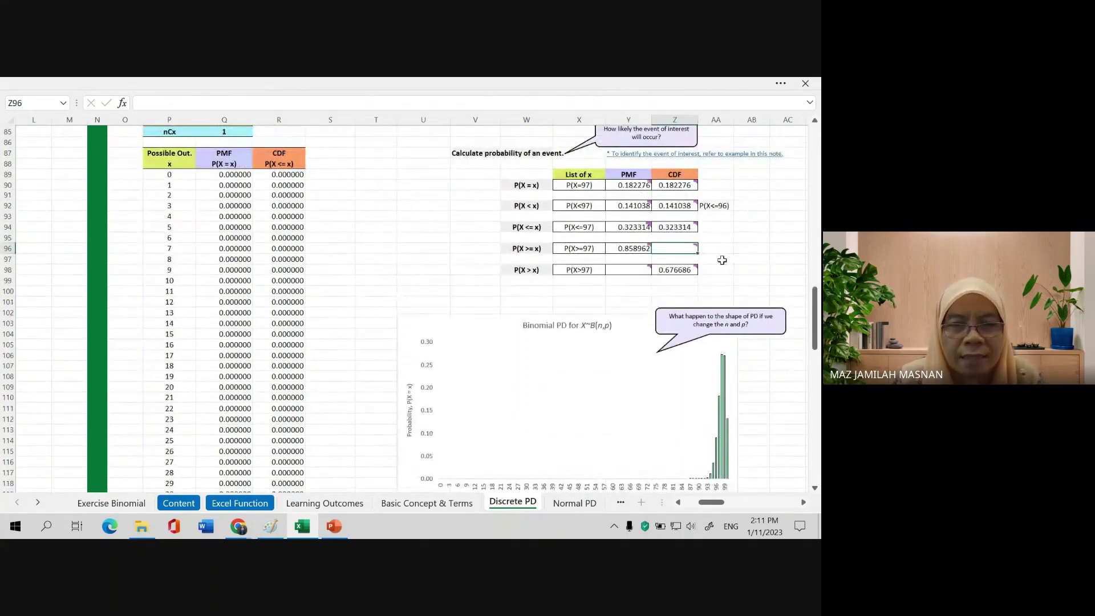
{"action": "left_click", "coordinate": [586, 250]}
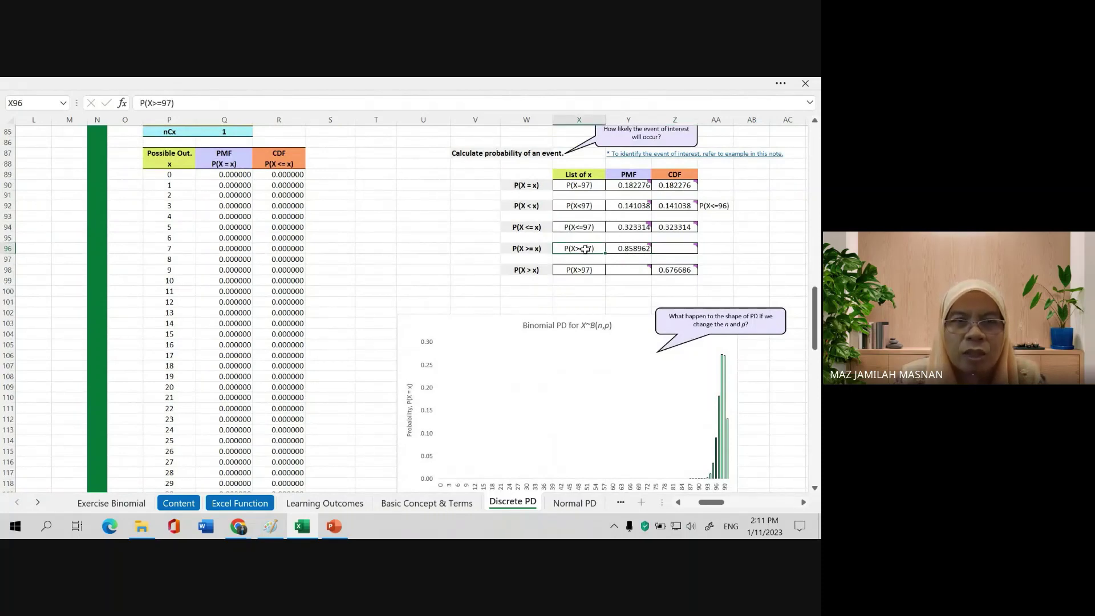
- Enter =1-R185 in Z96 so the P(X>=97) CDF shows 0.858962
{"action": "mouse_move", "coordinate": [684, 250]}
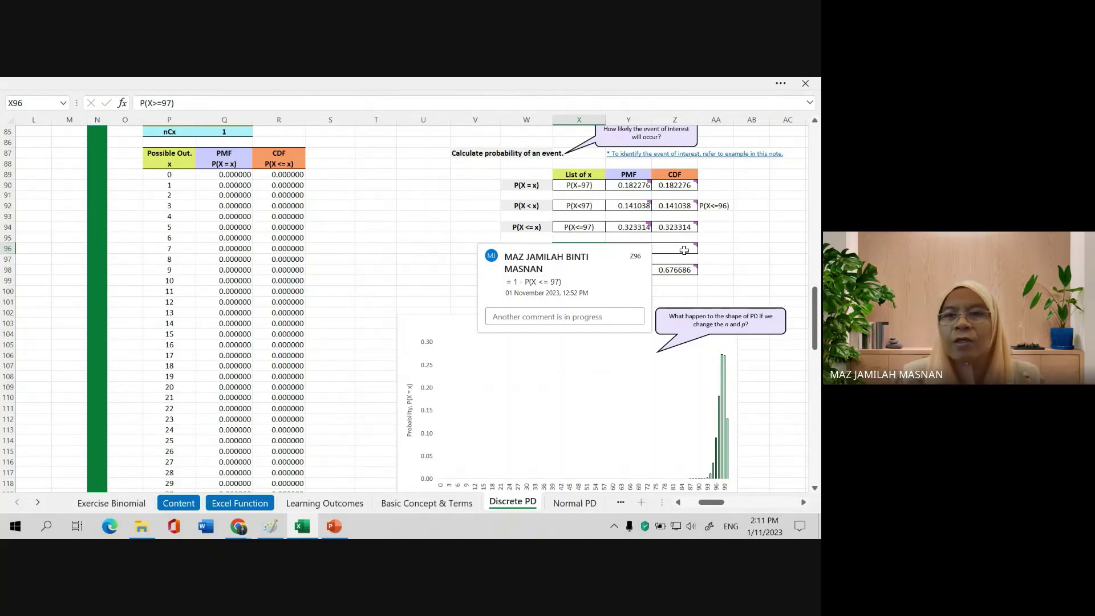
{"action": "left_click", "coordinate": [687, 250]}
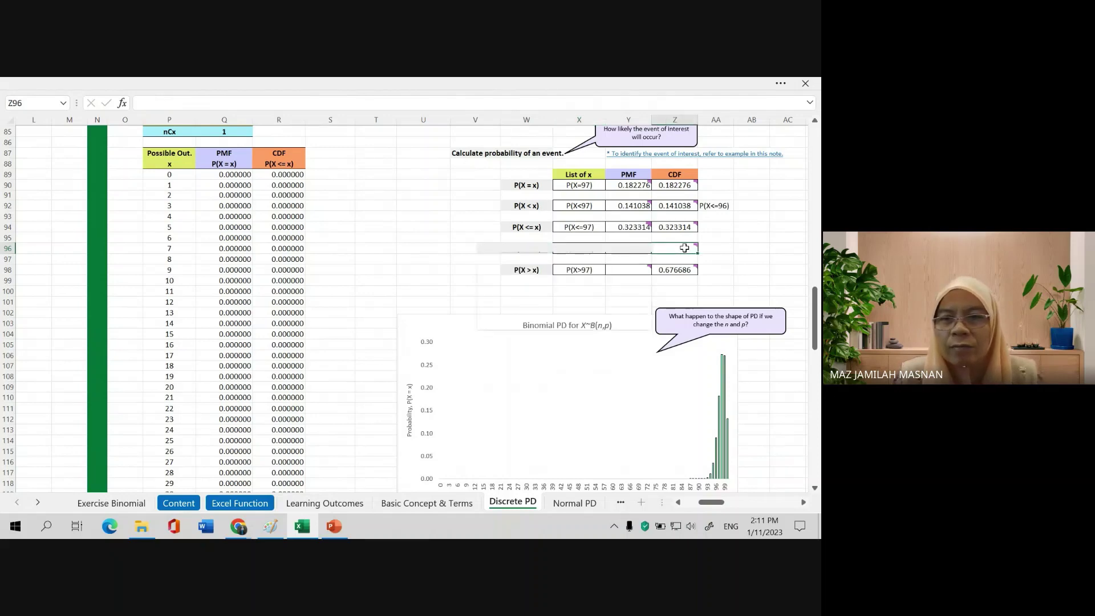
{"action": "type", "text": "=1-"}
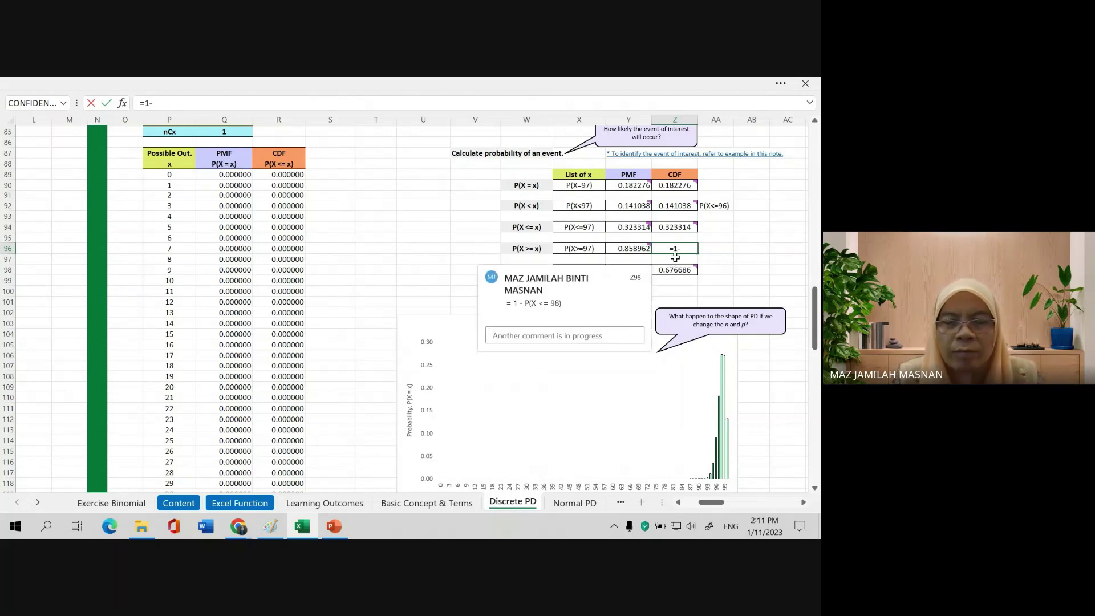
{"action": "scroll", "coordinate": [284, 385], "scroll_direction": "down", "scroll_amount": 19}
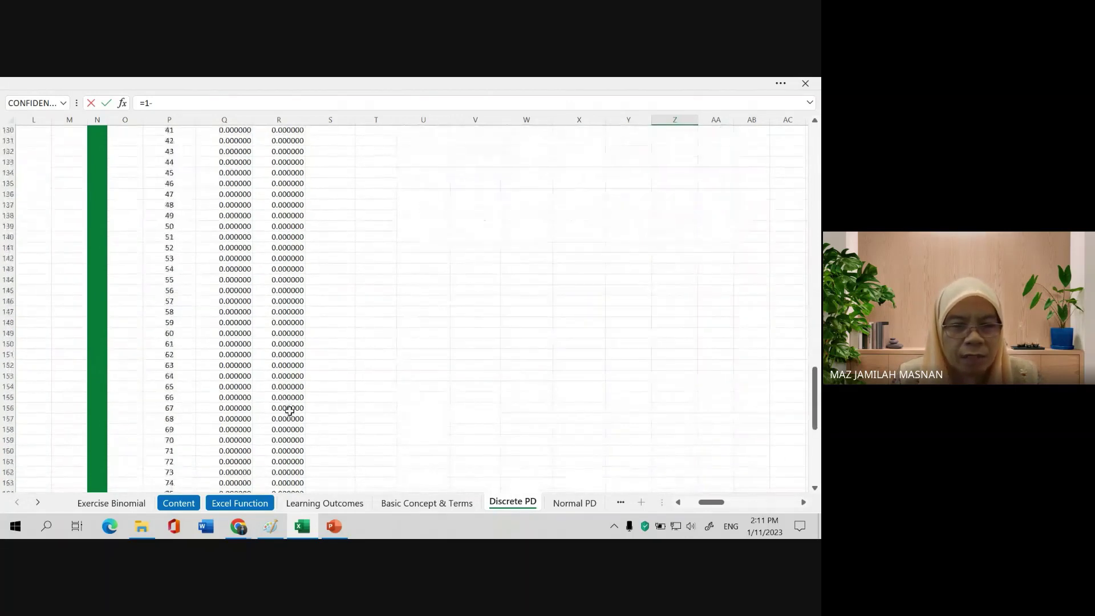
{"action": "scroll", "coordinate": [291, 410], "scroll_direction": "down", "scroll_amount": 5}
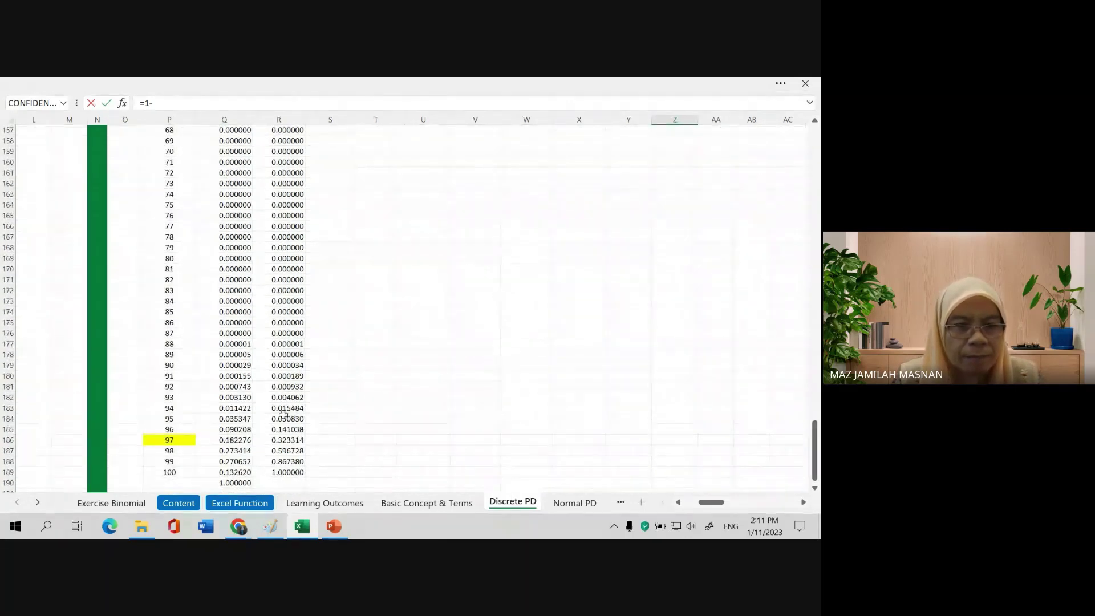
{"action": "left_click", "coordinate": [284, 429]}
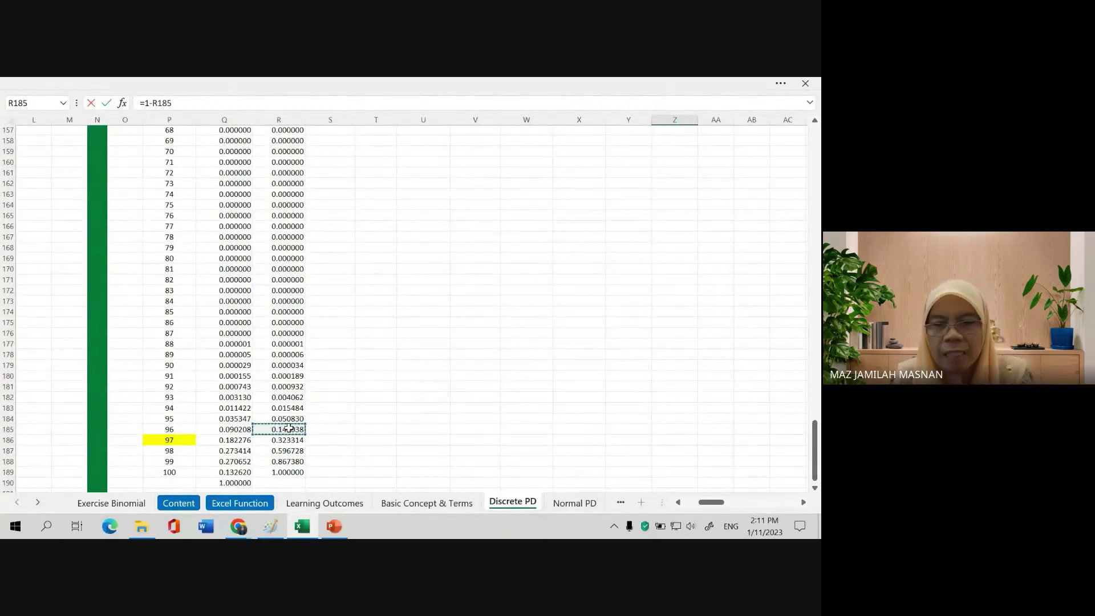
{"action": "key", "text": "shift+Return"}
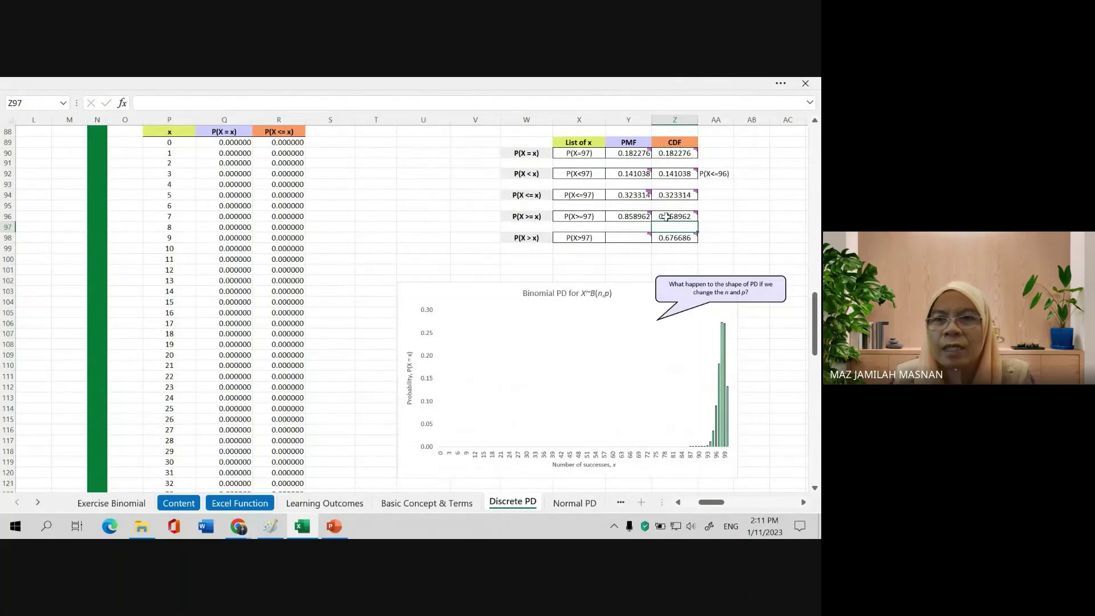
{"action": "mouse_move", "coordinate": [672, 219]}
{"action": "left_click", "coordinate": [716, 217]}
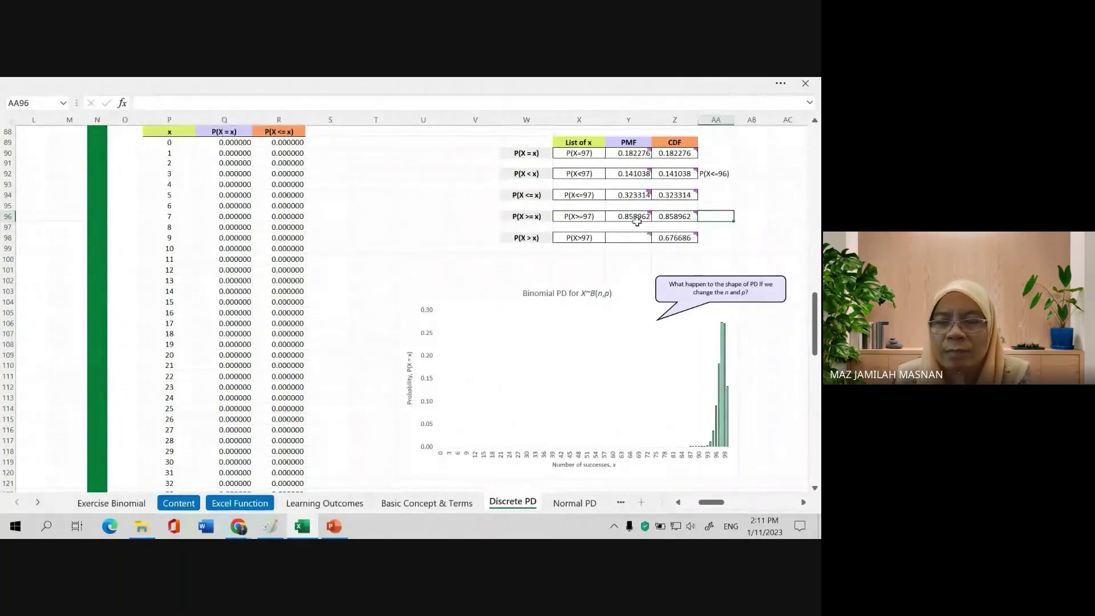
- Dismiss the hint card and compare the P(X>=97) and P(X>97) event labels
{"action": "mouse_move", "coordinate": [637, 222]}
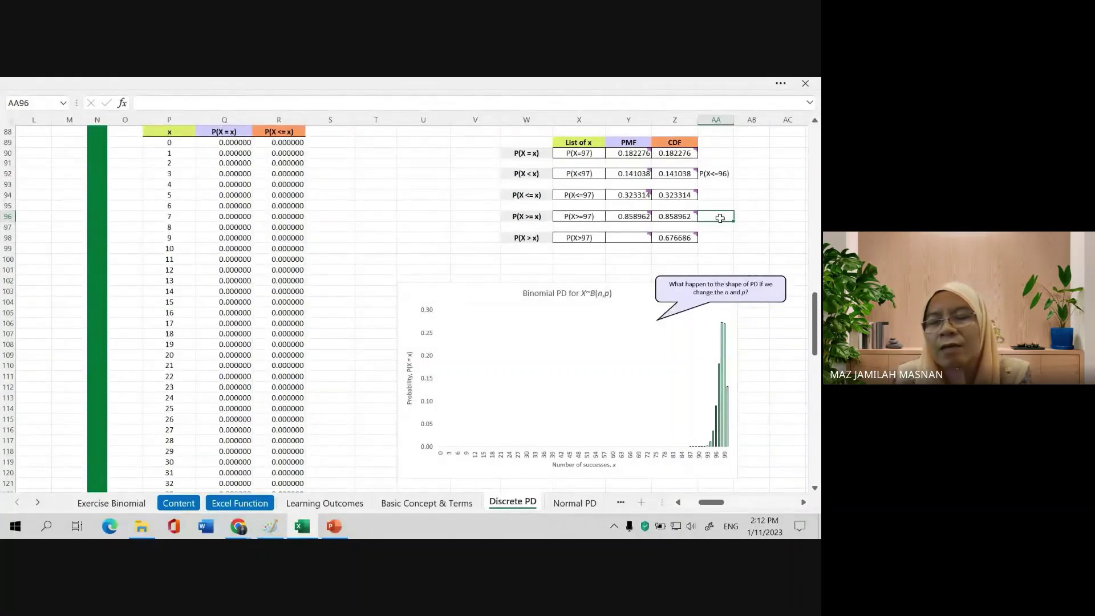
{"action": "left_click", "coordinate": [634, 241]}
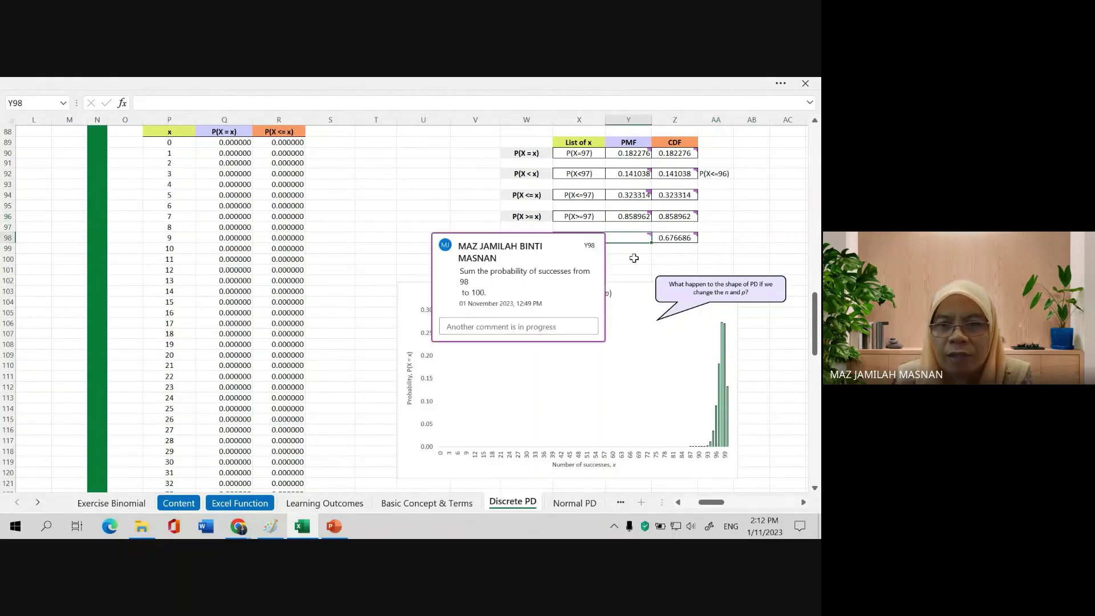
{"action": "left_click", "coordinate": [634, 258]}
{"action": "left_click", "coordinate": [581, 217]}
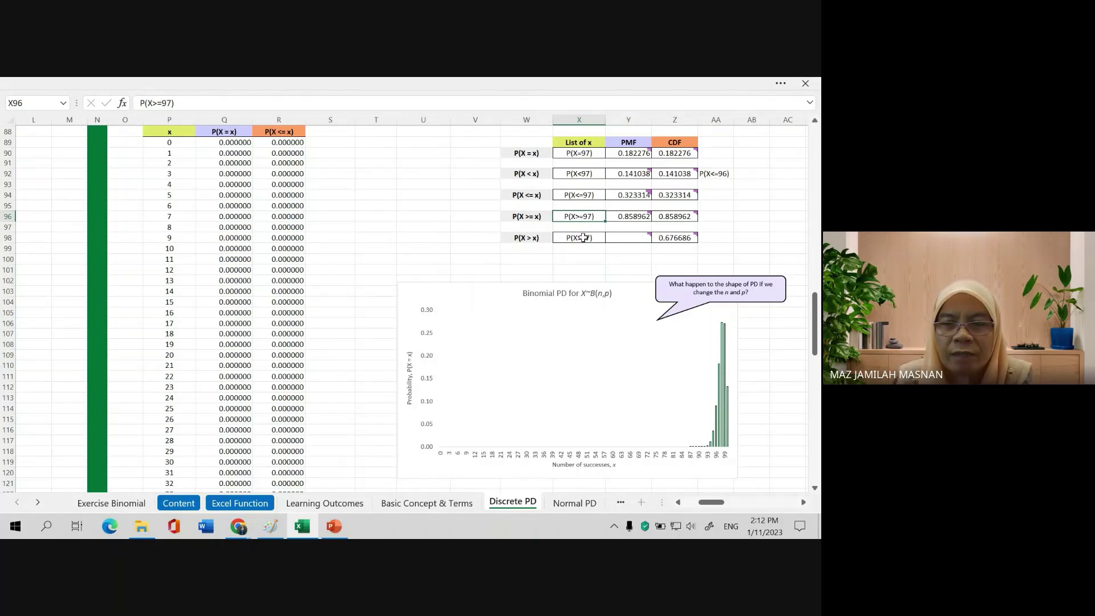
{"action": "left_click", "coordinate": [583, 237]}
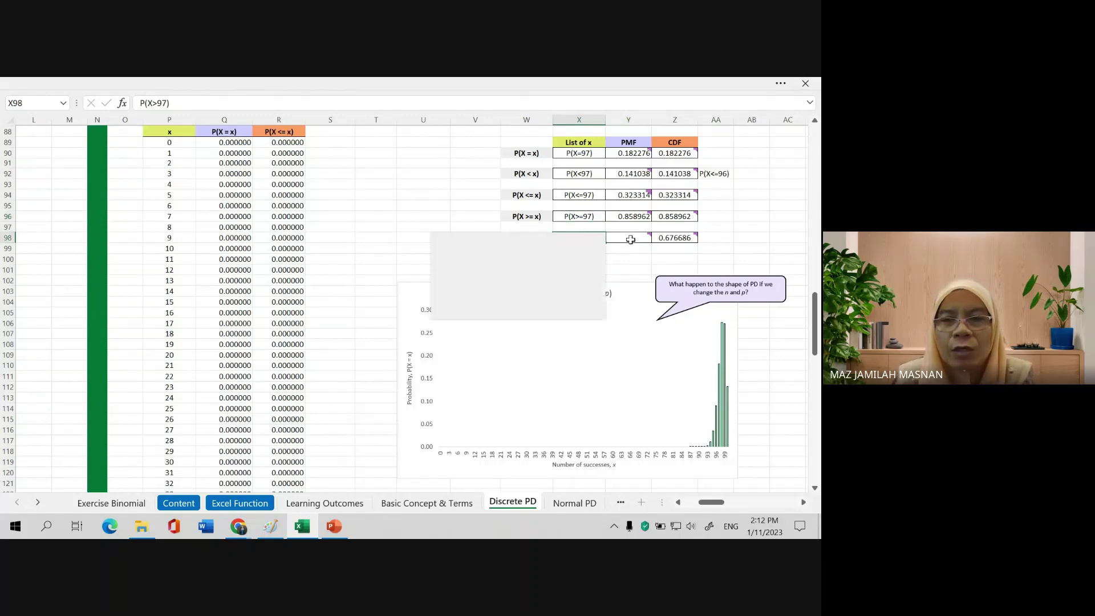
- Enter =SUM(Q187:Q189) in Y98, totalling probabilities for 98 through 100 successes (0.676686)
{"action": "left_click", "coordinate": [630, 239]}
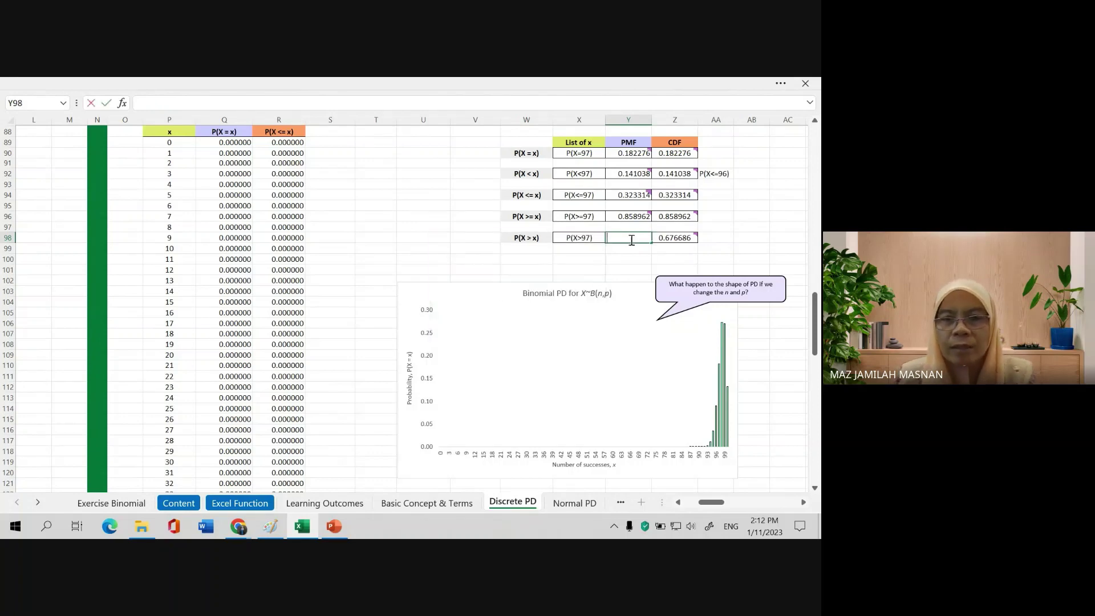
{"action": "type", "text": "="}
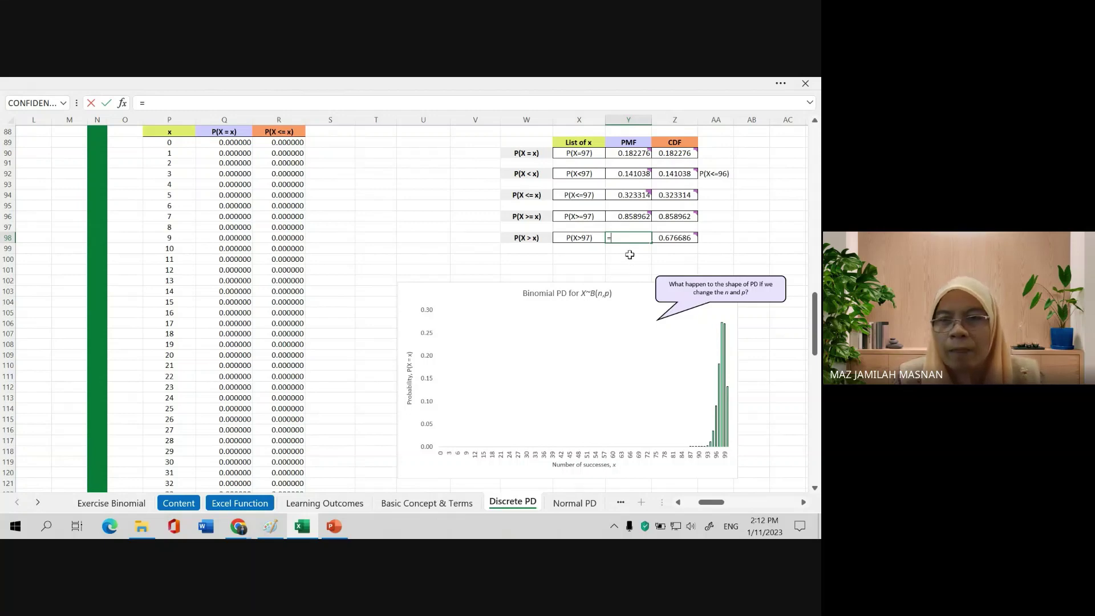
{"action": "left_click", "coordinate": [636, 258]}
{"action": "key", "text": "Escape"}
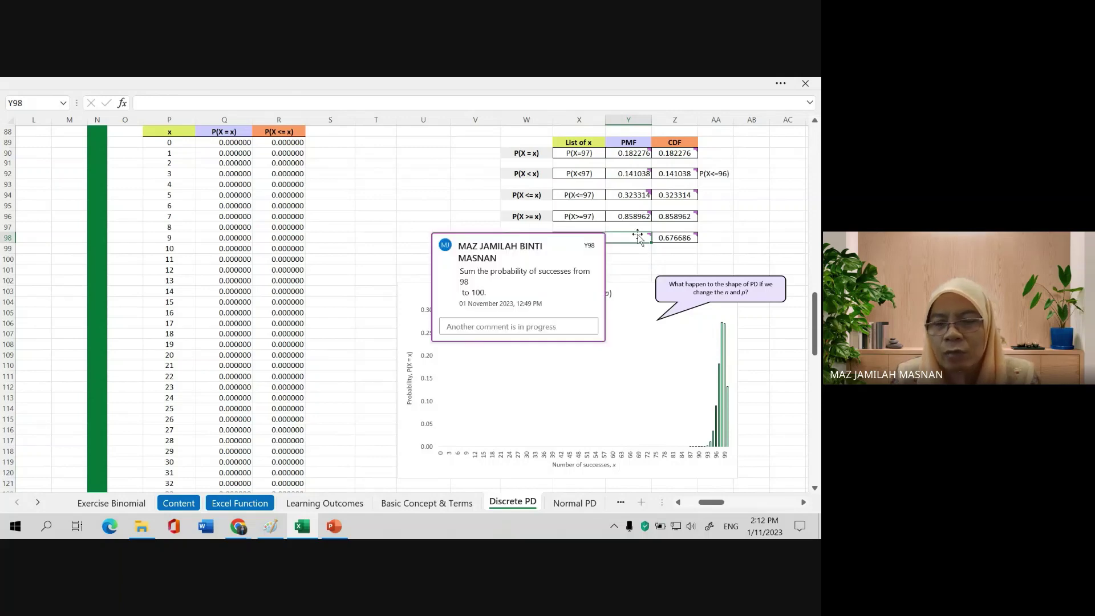
{"action": "type", "text": "=SU"}
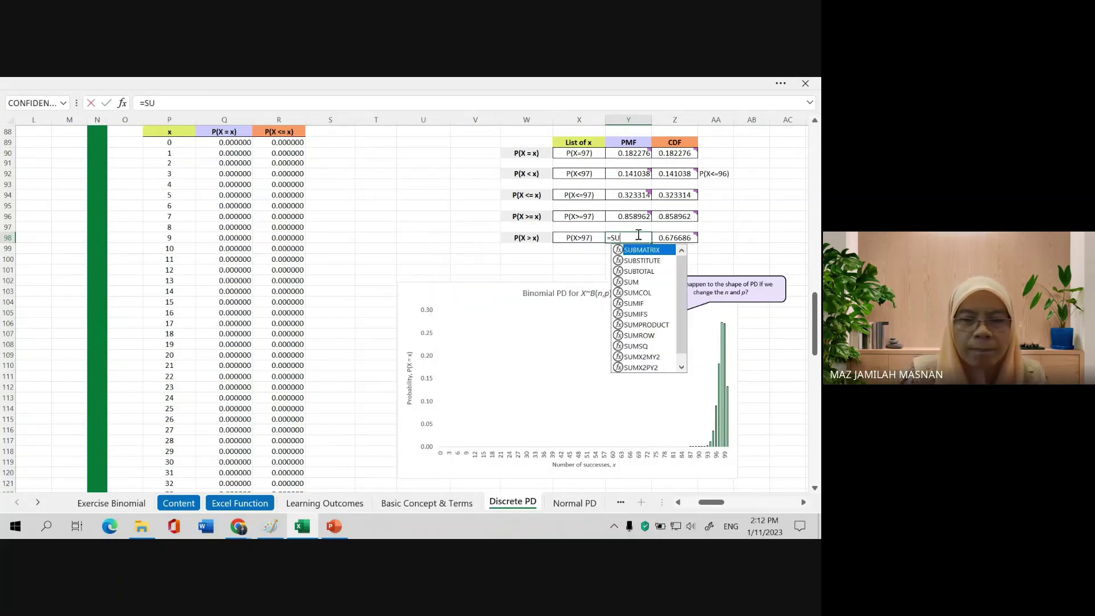
{"action": "type", "text": "M("}
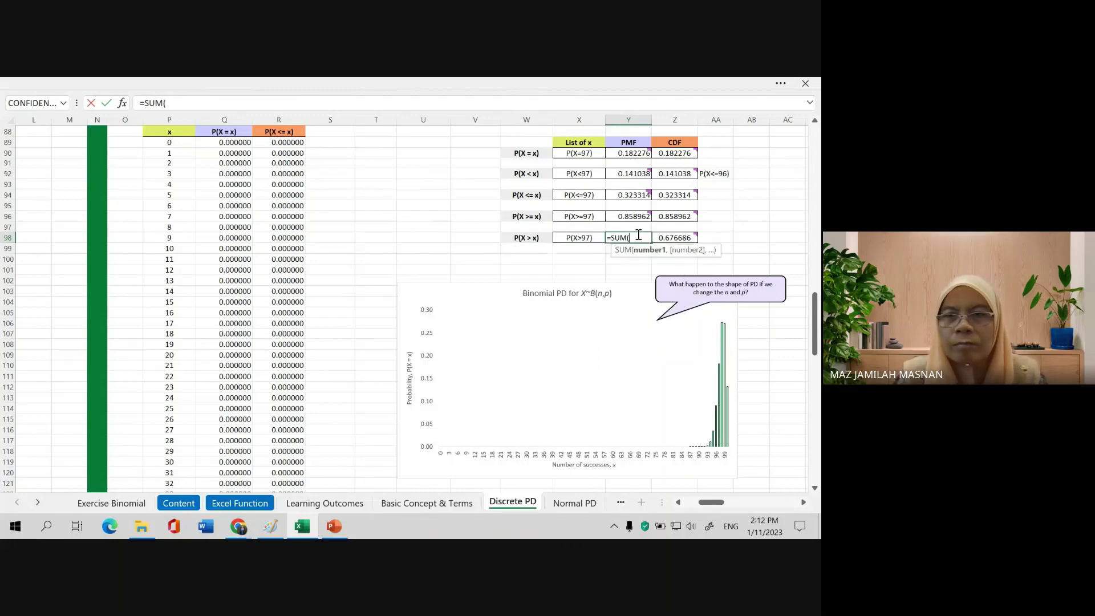
{"action": "scroll", "coordinate": [291, 425], "scroll_direction": "down", "scroll_amount": 20}
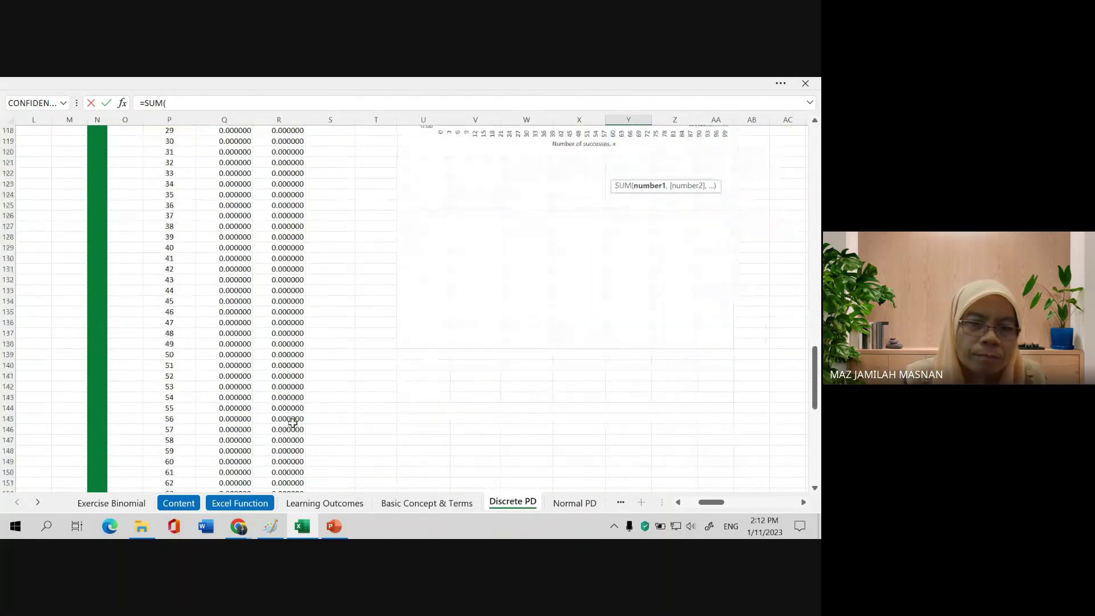
{"action": "scroll", "coordinate": [290, 428], "scroll_direction": "down", "scroll_amount": 5}
{"action": "left_click_drag", "start_coordinate": [226, 386], "coordinate": [229, 408]}
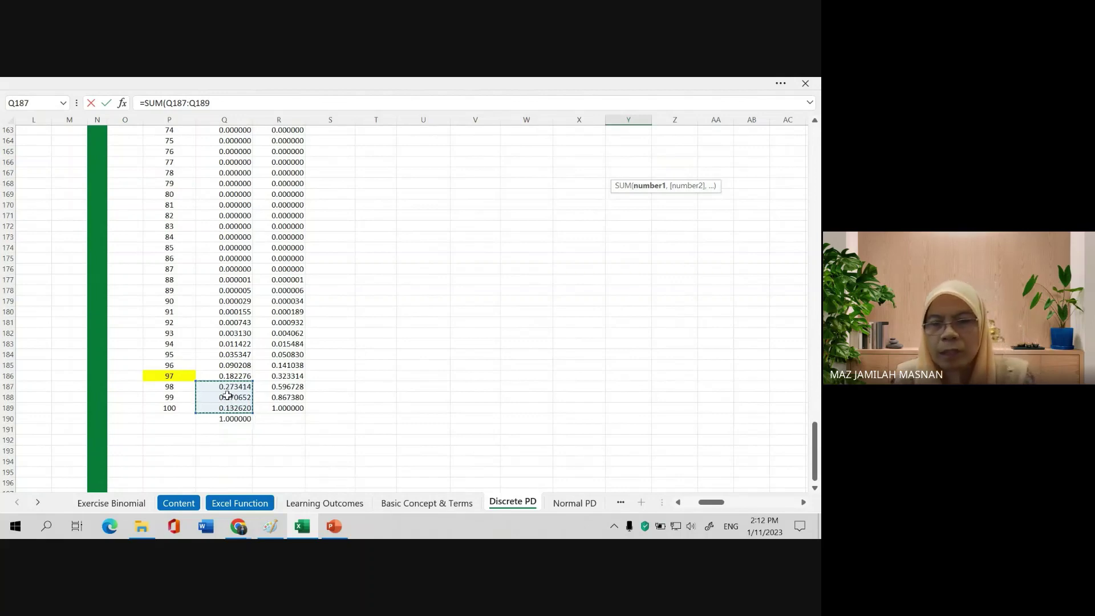
{"action": "key", "text": "Return"}
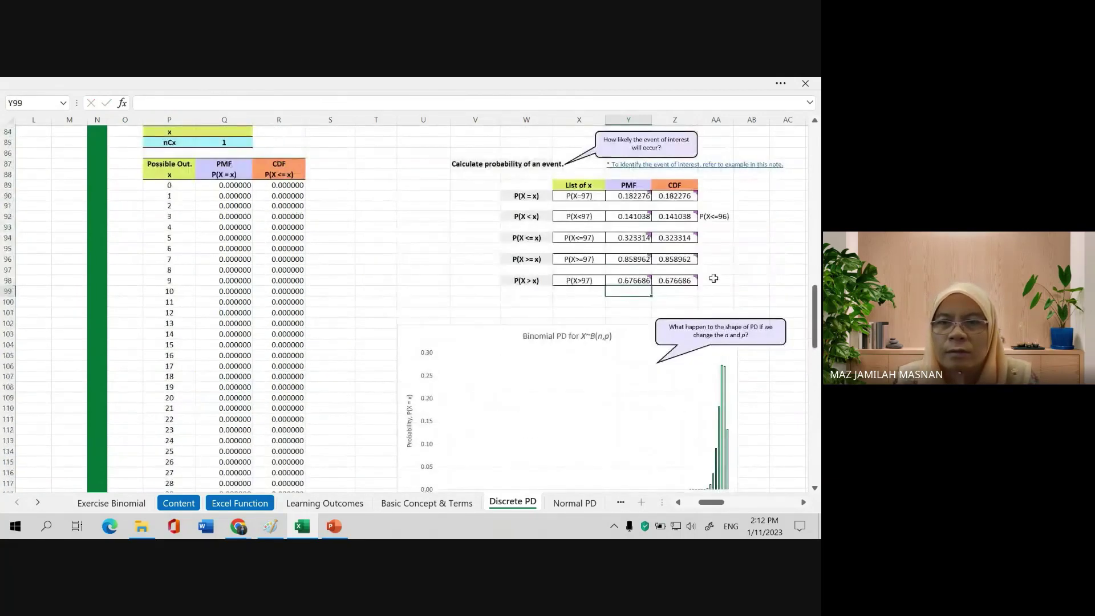
{"action": "left_click", "coordinate": [675, 281]}
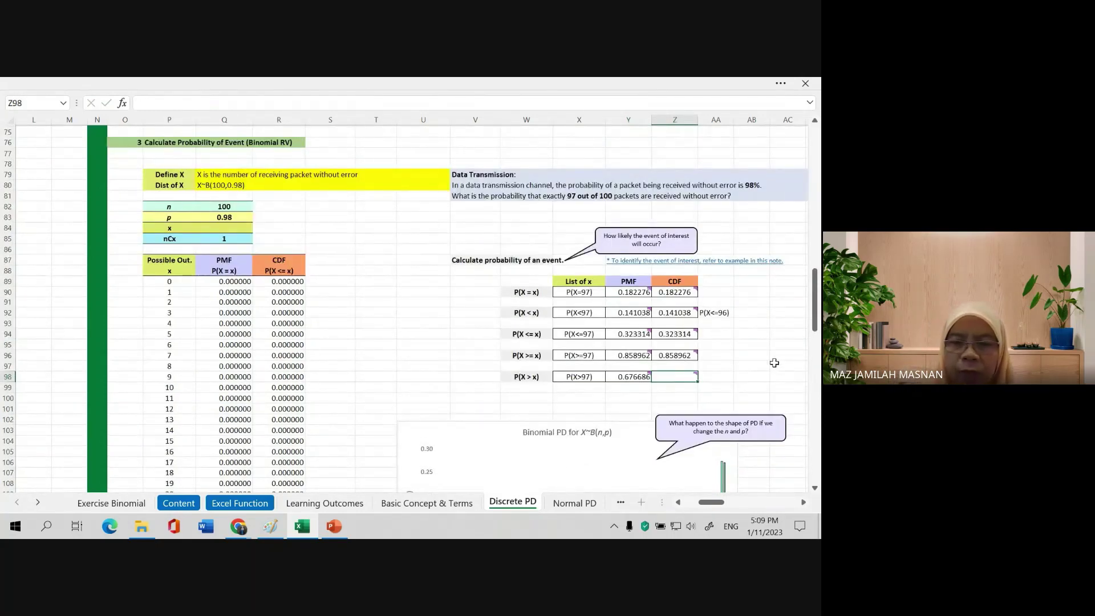
{"action": "type", "text": "=1-"}
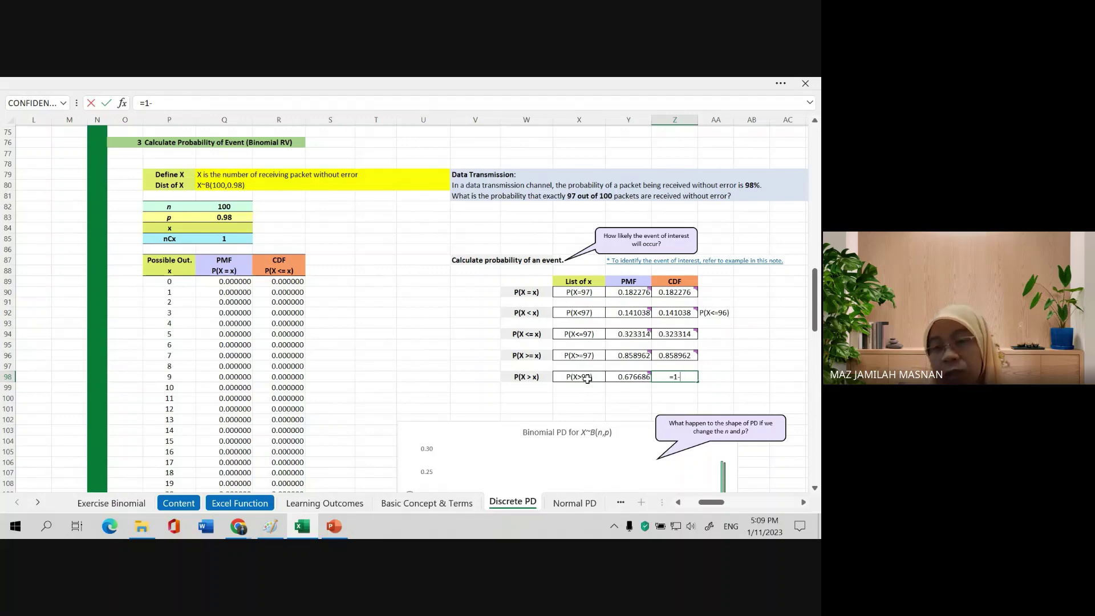
{"action": "mouse_move", "coordinate": [587, 379]}
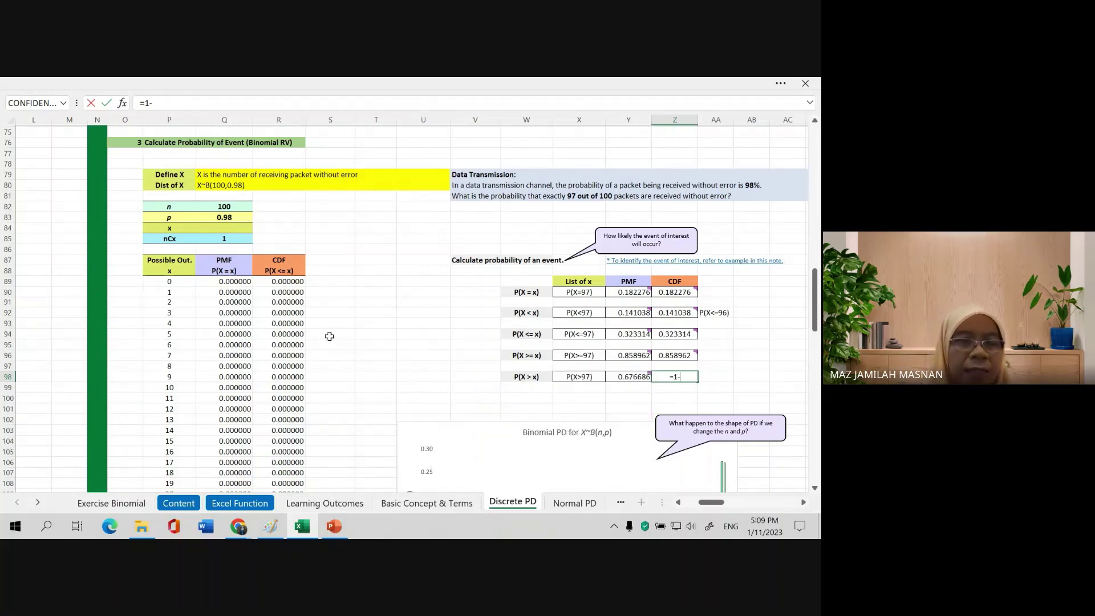
{"action": "scroll", "coordinate": [330, 336], "scroll_direction": "down", "scroll_amount": 20}
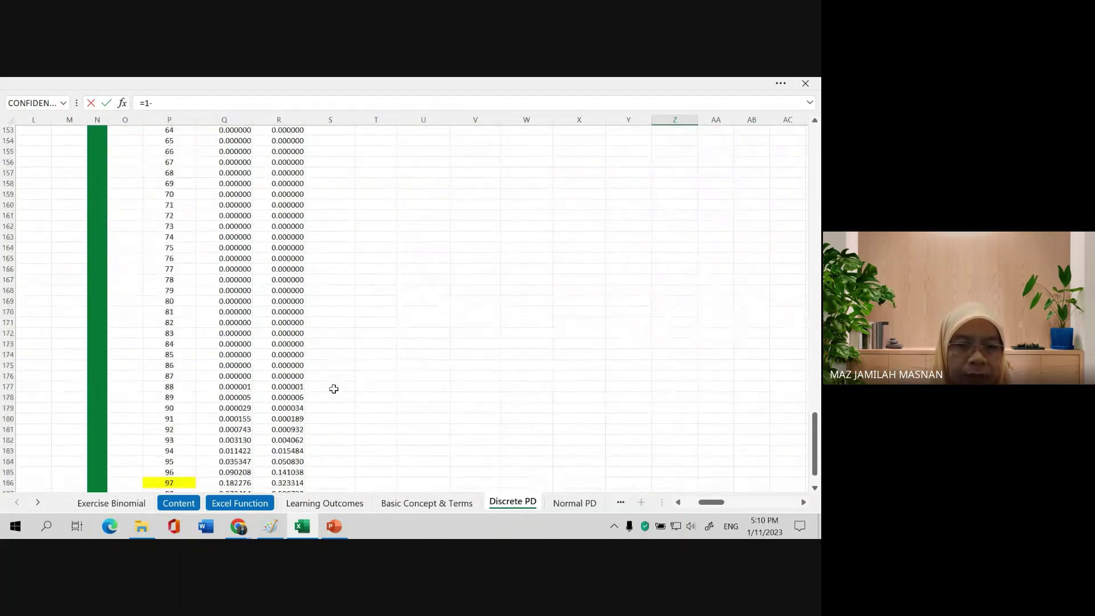
{"action": "scroll", "coordinate": [334, 389], "scroll_direction": "down", "scroll_amount": 1}
{"action": "left_click", "coordinate": [296, 451]}
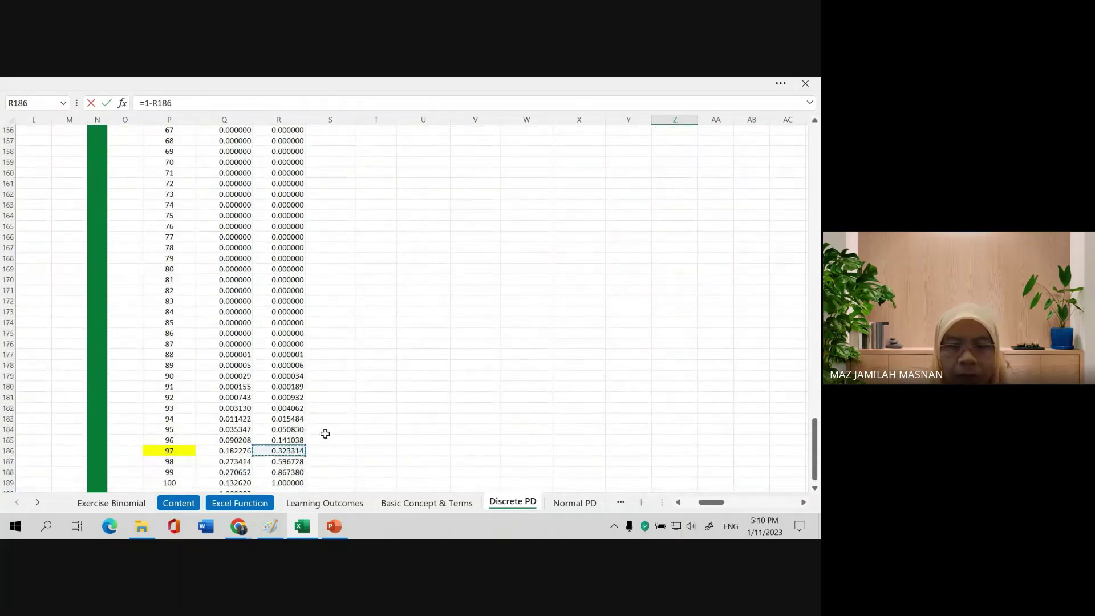
{"action": "key", "text": "Return"}
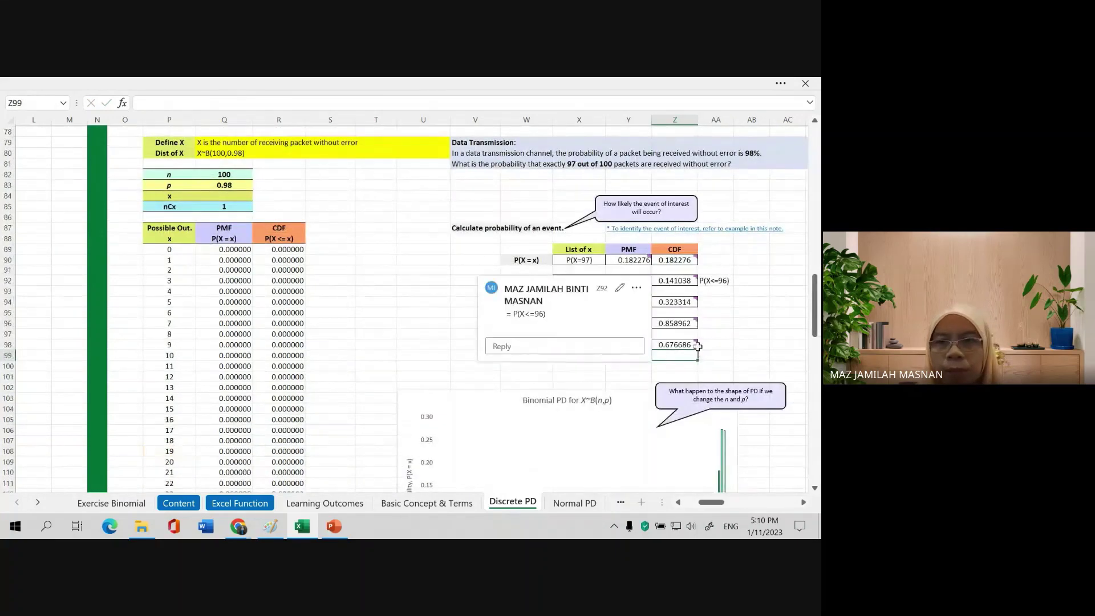
{"action": "left_click", "coordinate": [716, 344]}
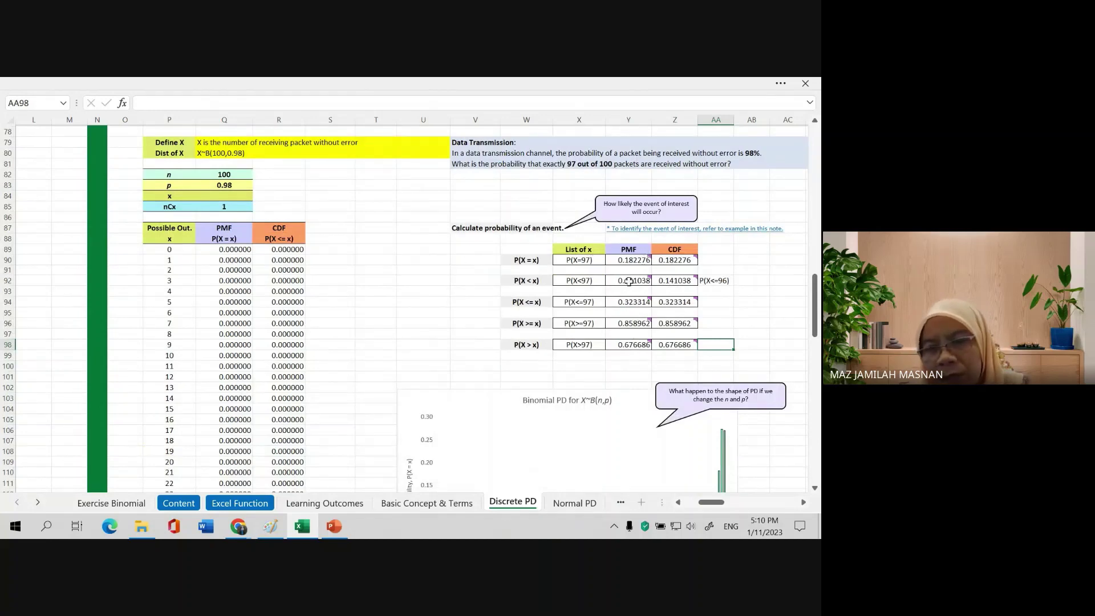
{"action": "left_click", "coordinate": [631, 260]}
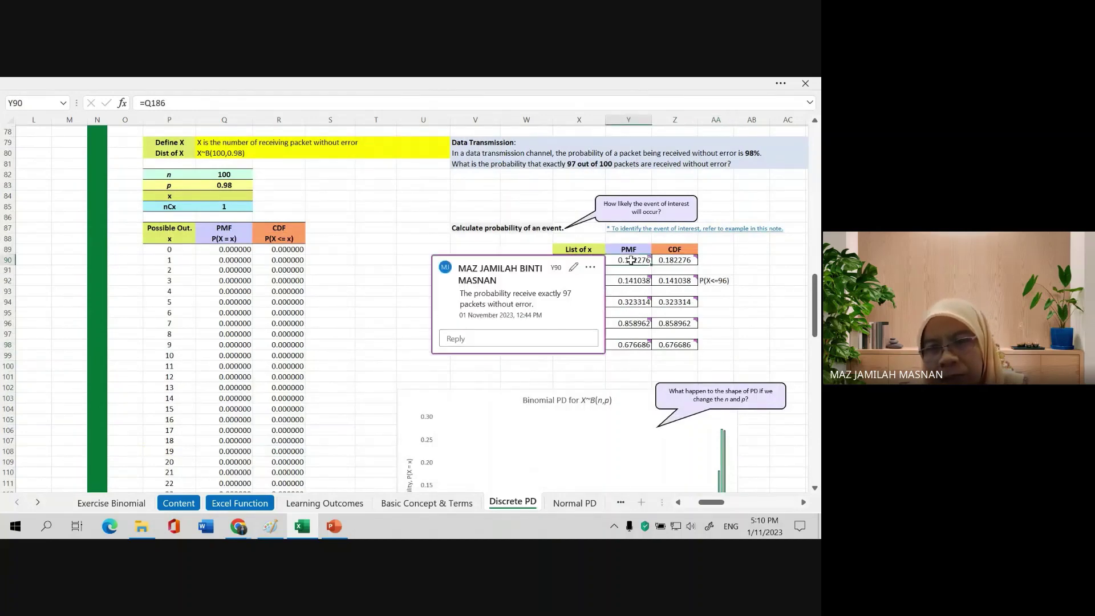
{"action": "left_click", "coordinate": [634, 281]}
{"action": "left_click", "coordinate": [759, 312]}
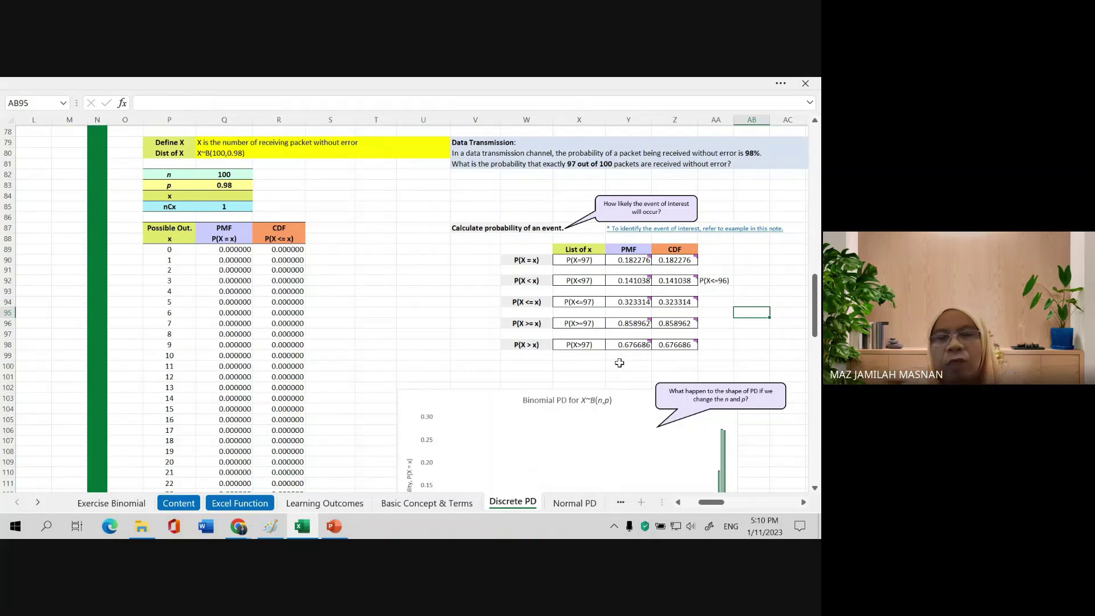
{"action": "scroll", "coordinate": [546, 323], "scroll_direction": "down", "scroll_amount": 1}
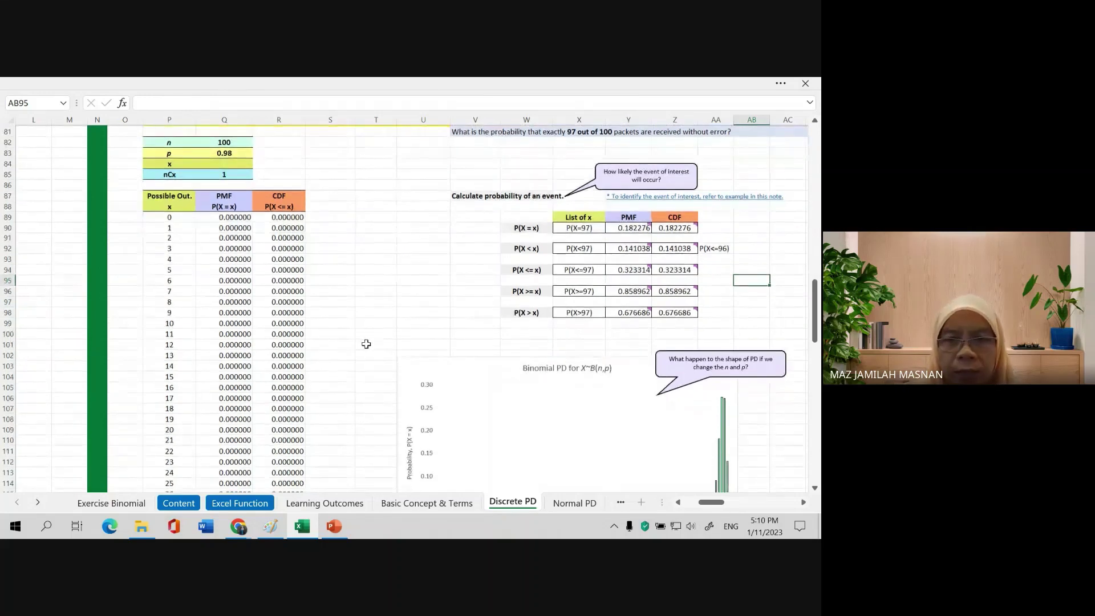
{"action": "scroll", "coordinate": [366, 341], "scroll_direction": "down", "scroll_amount": 4}
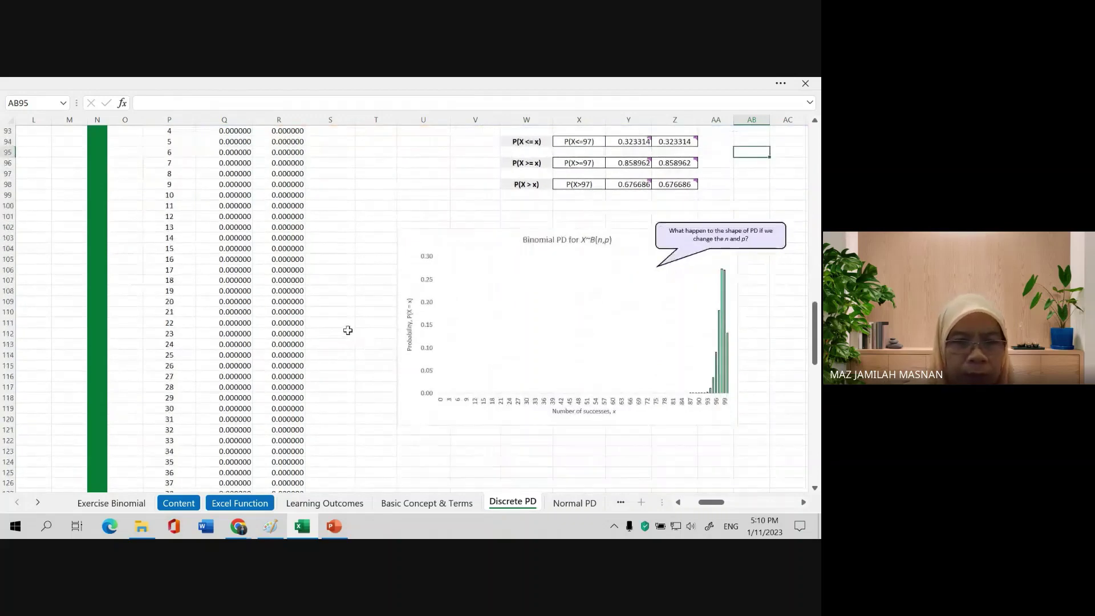
{"action": "scroll", "coordinate": [351, 315], "scroll_direction": "up", "scroll_amount": 1}
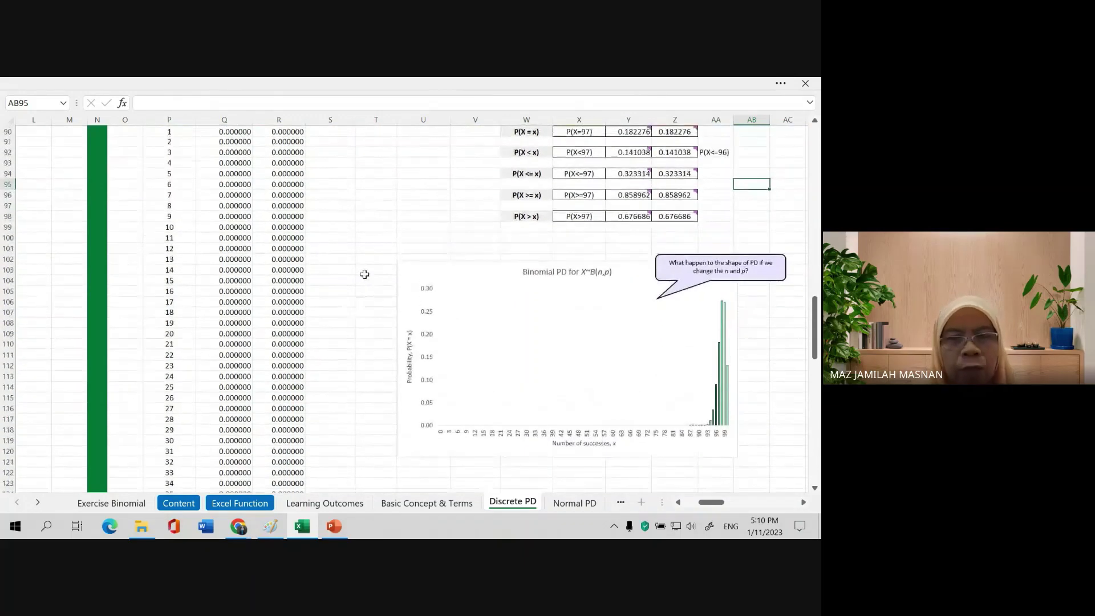
{"action": "scroll", "coordinate": [364, 274], "scroll_direction": "up", "scroll_amount": 2}
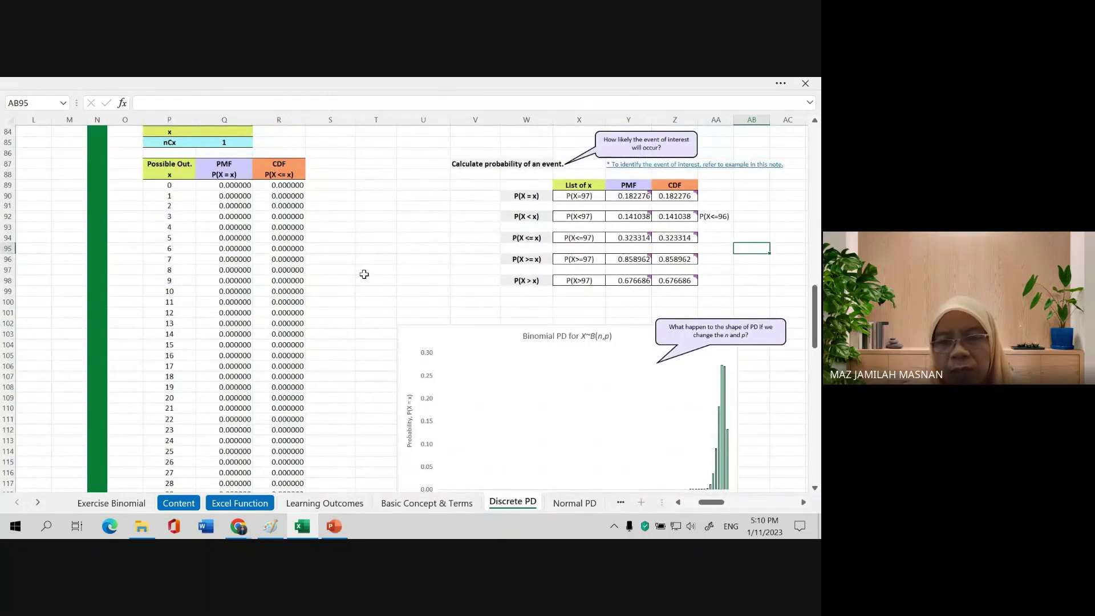
{"action": "left_click", "coordinate": [461, 330]}
{"action": "scroll", "coordinate": [509, 329], "scroll_direction": "down", "scroll_amount": 2}
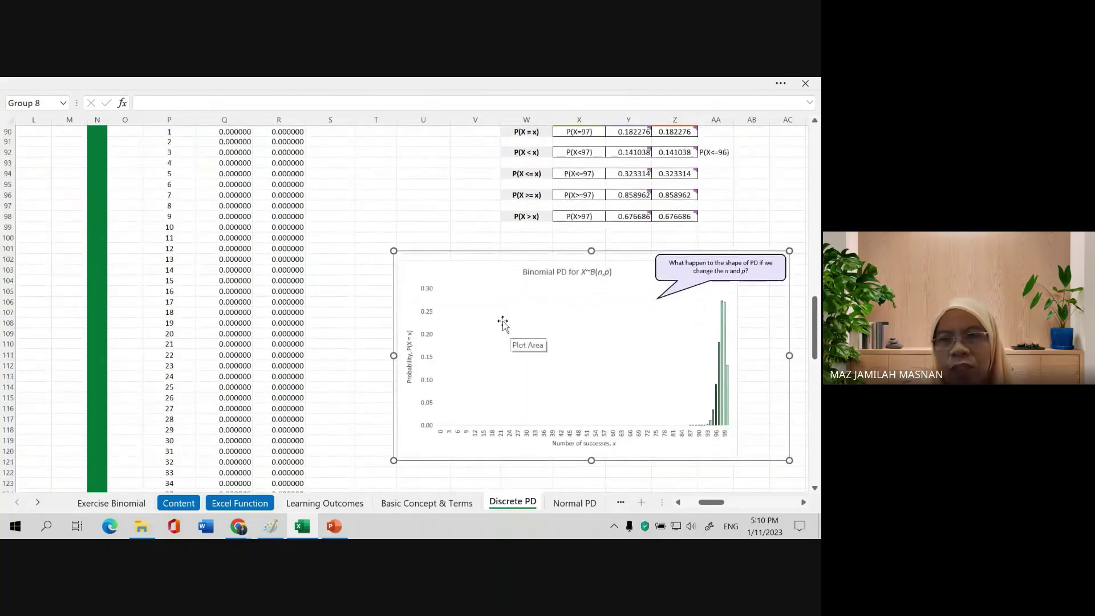
{"action": "left_click", "coordinate": [754, 274]}
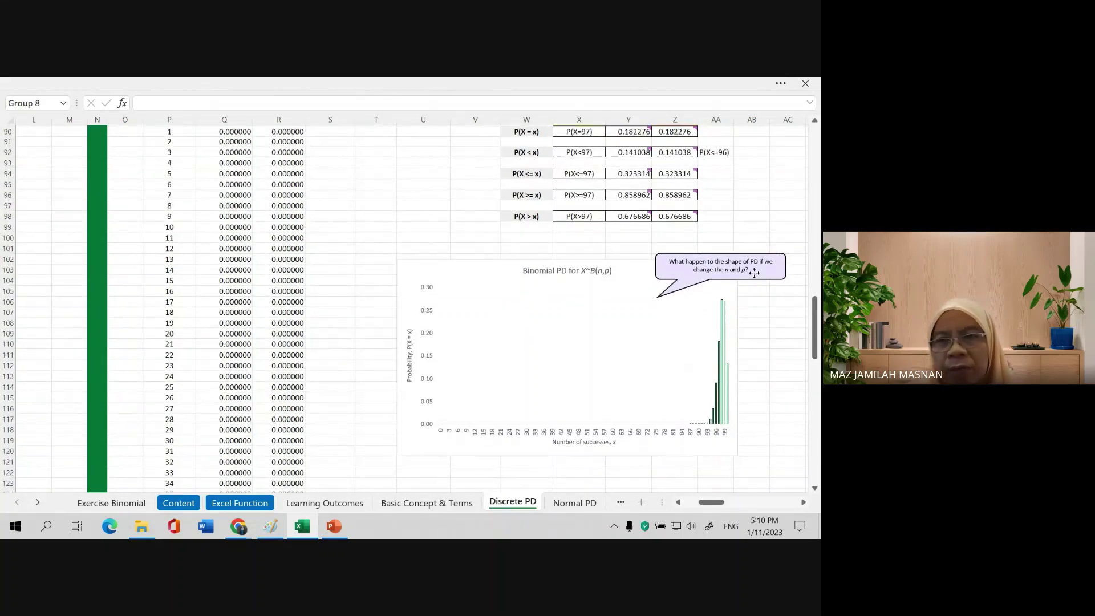
{"action": "left_click_drag", "start_coordinate": [754, 274], "coordinate": [750, 277]}
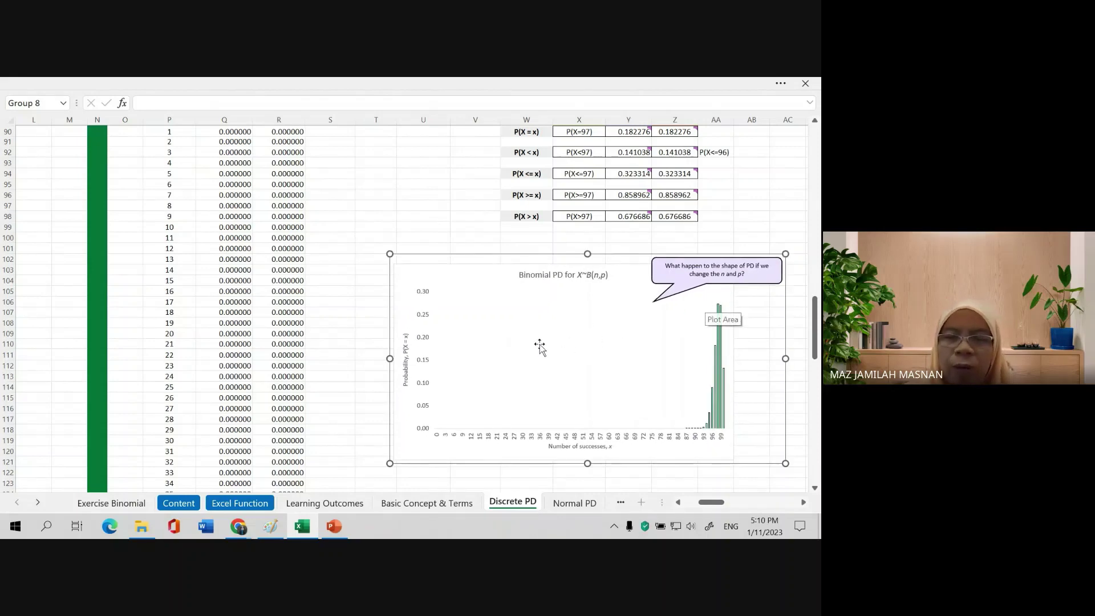
{"action": "scroll", "coordinate": [569, 212], "scroll_direction": "up", "scroll_amount": 3}
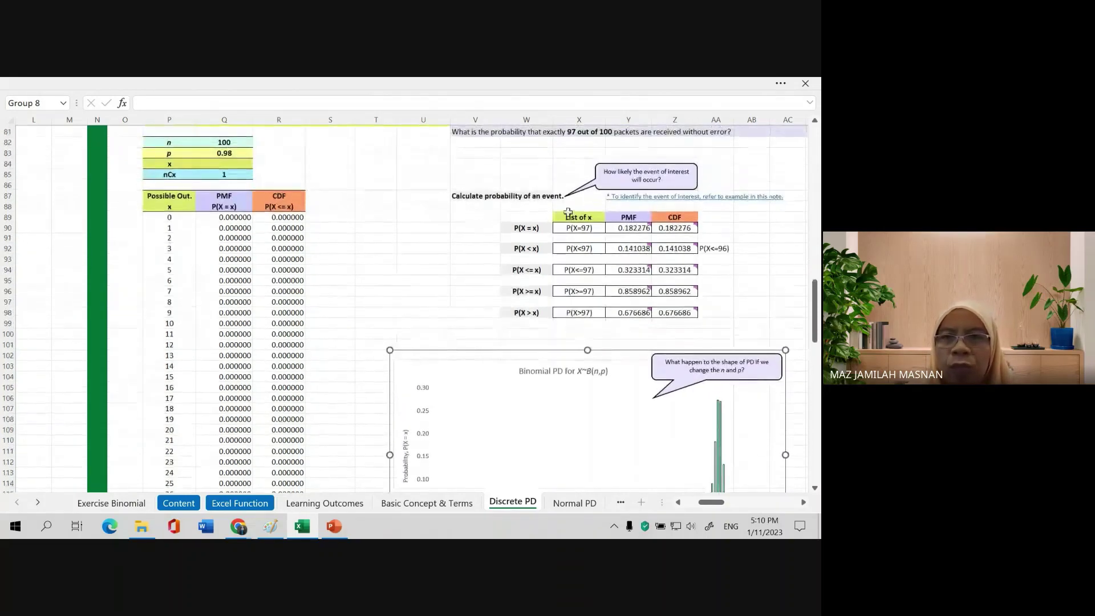
{"action": "scroll", "coordinate": [568, 213], "scroll_direction": "up", "scroll_amount": 2}
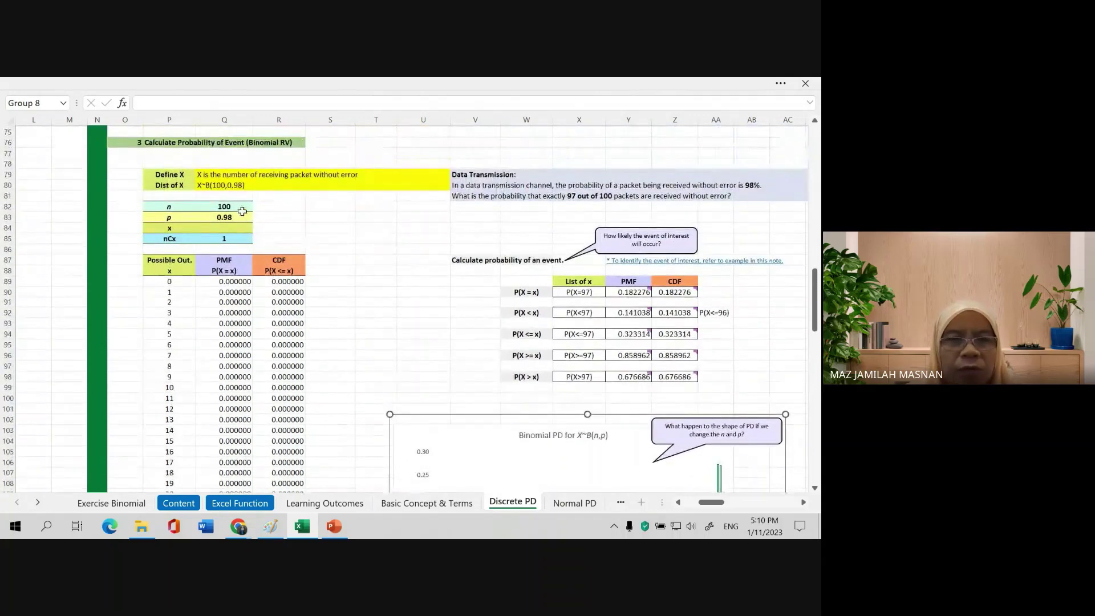
- Change p in Q83 from 0.98 to 0.25 and review the recalculated table and chart
{"action": "left_click", "coordinate": [241, 210]}
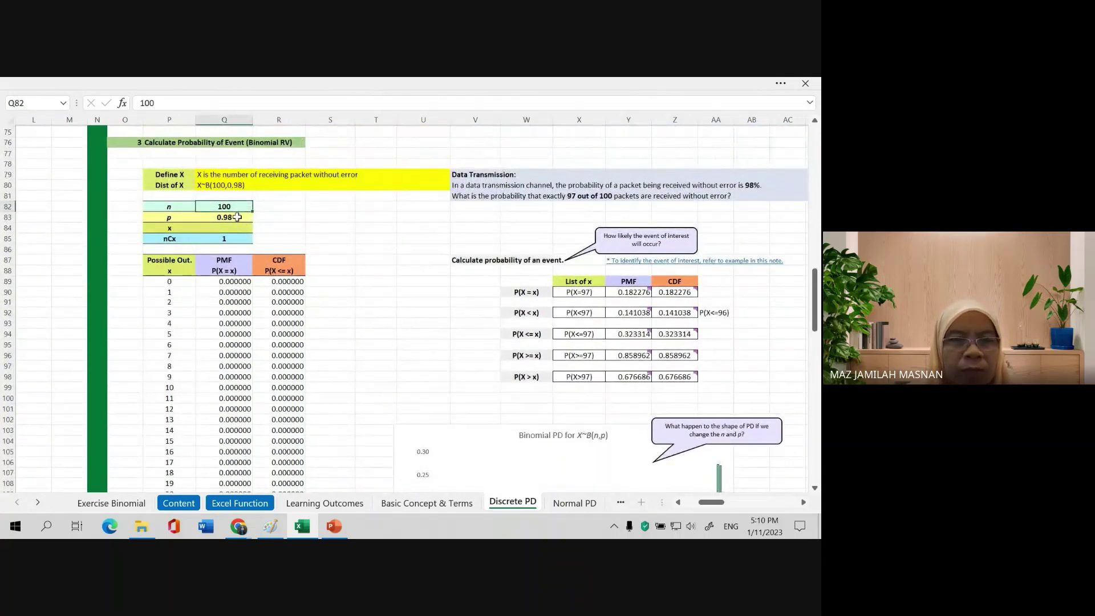
{"action": "left_click", "coordinate": [237, 217]}
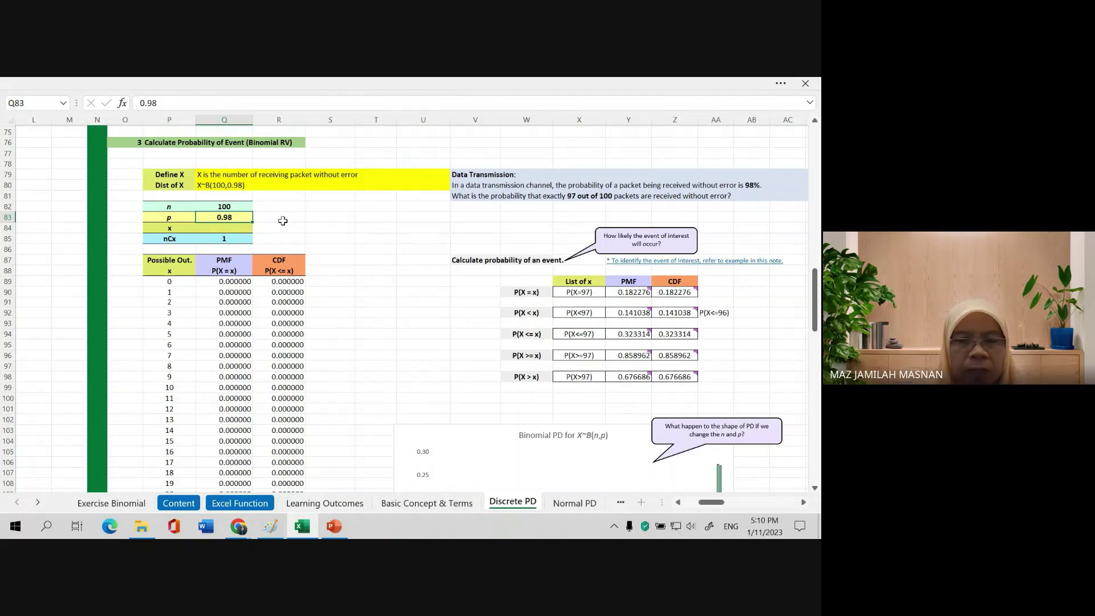
{"action": "key", "text": "BackSpace"}
{"action": "key", "text": "BackSpace"}
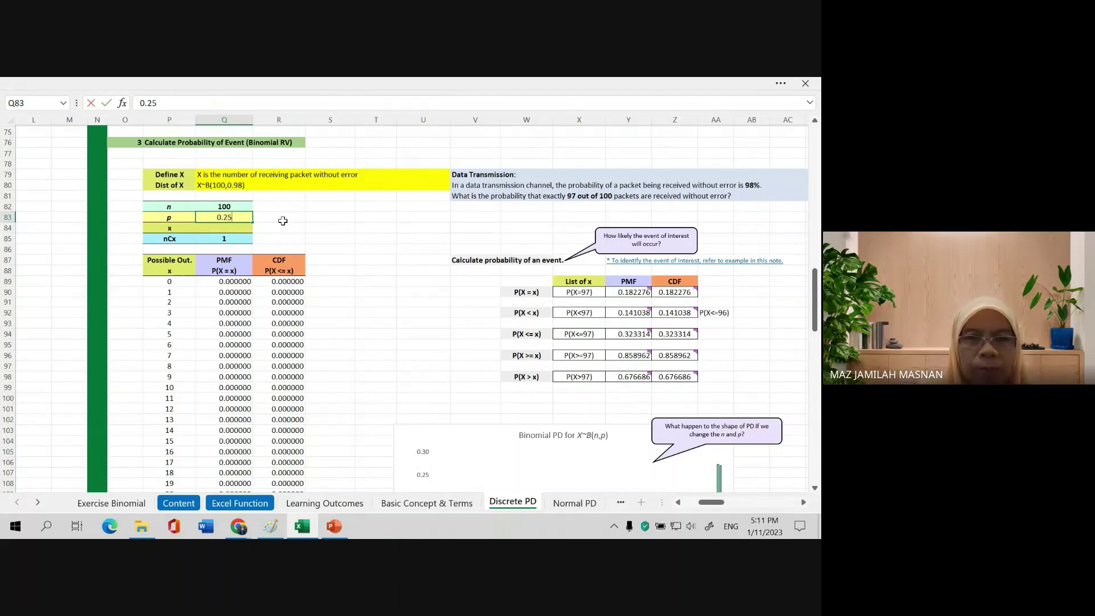
{"action": "key", "text": "Return"}
{"action": "scroll", "coordinate": [732, 363], "scroll_direction": "down", "scroll_amount": 4}
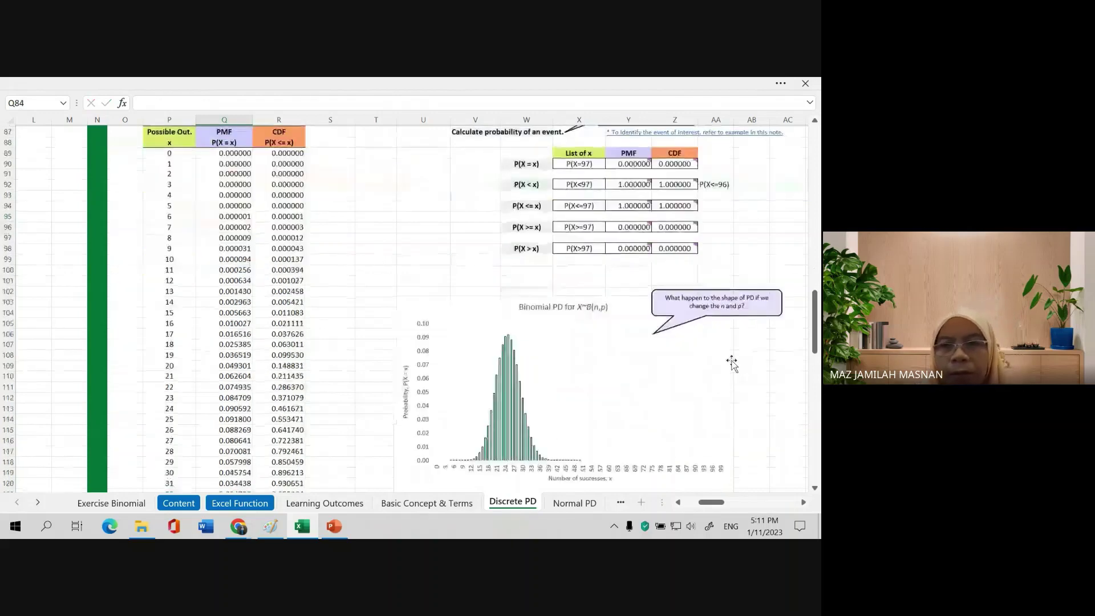
{"action": "scroll", "coordinate": [732, 364], "scroll_direction": "down", "scroll_amount": 1}
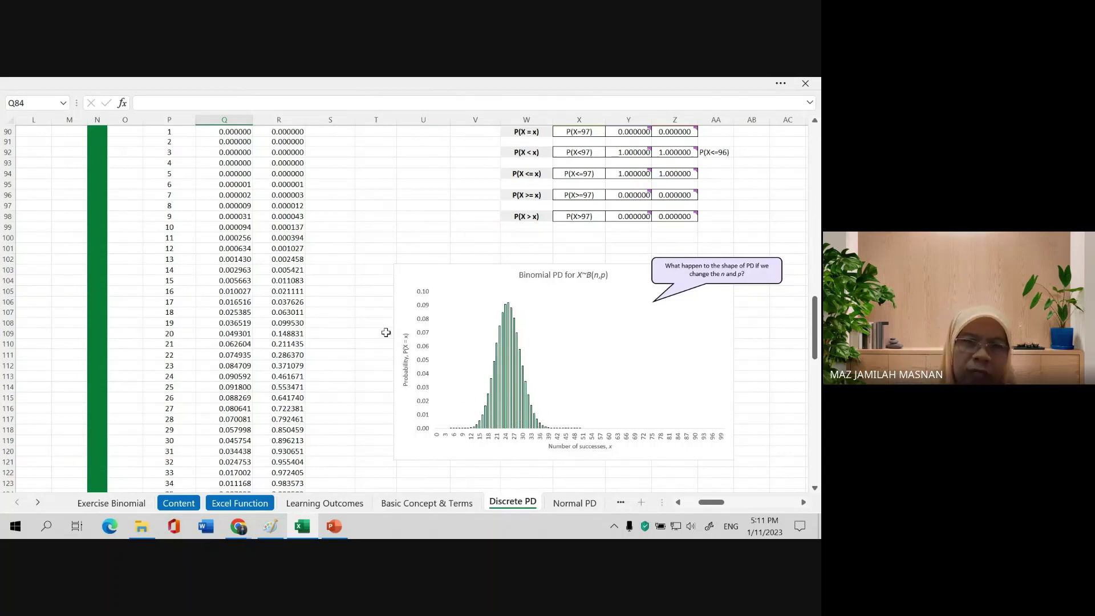
{"action": "scroll", "coordinate": [311, 304], "scroll_direction": "up", "scroll_amount": 5}
{"action": "scroll", "coordinate": [306, 302], "scroll_direction": "up", "scroll_amount": 1}
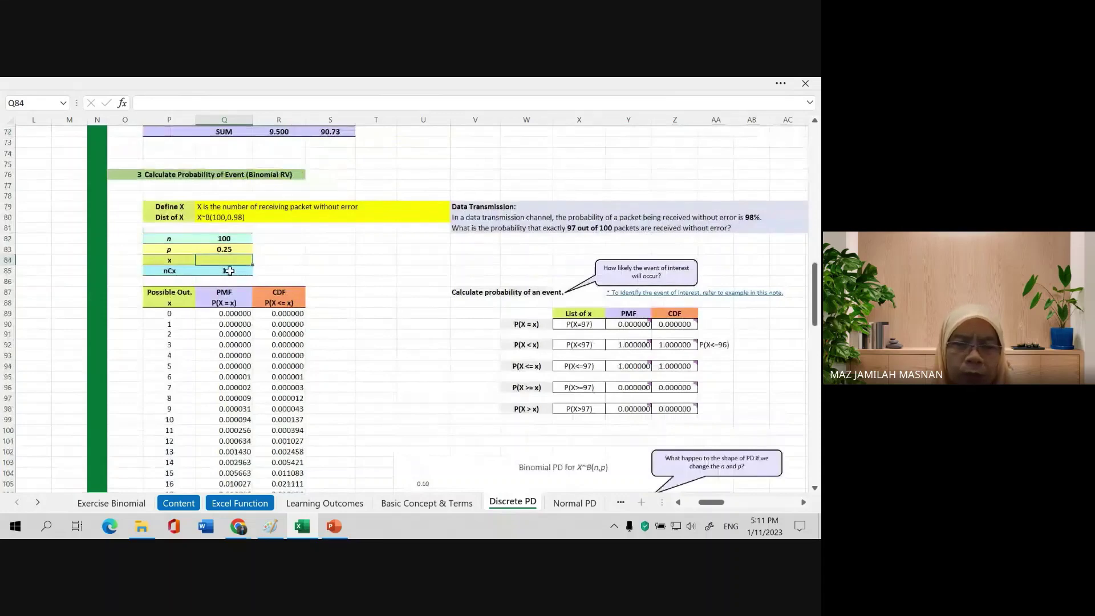
- Change p in Q83 from 0.25 to 0.5 and check the chart now peaking near 50
{"action": "left_click", "coordinate": [236, 251]}
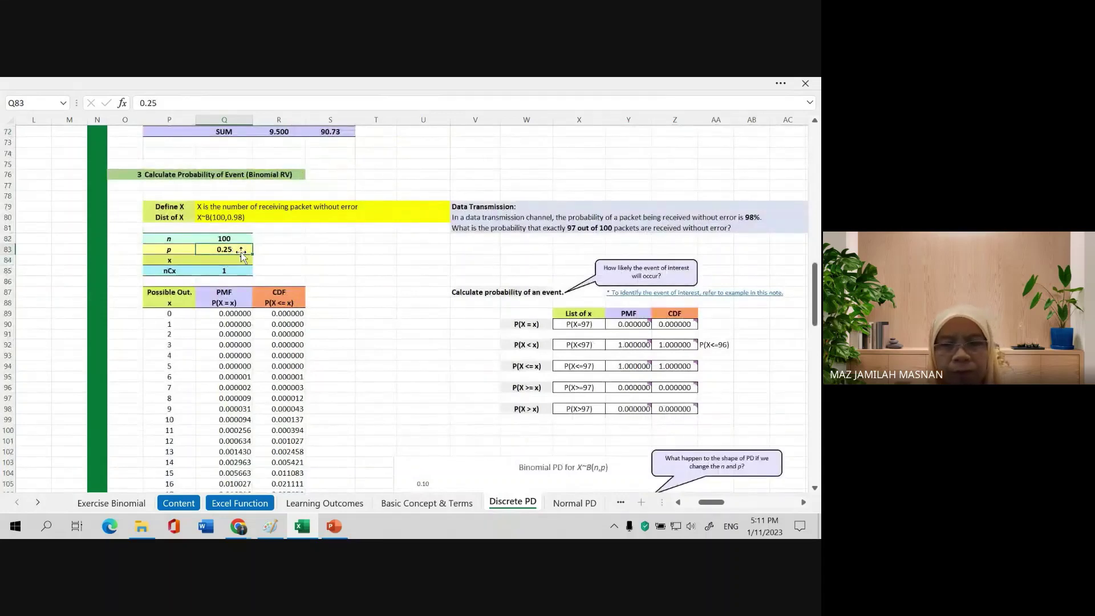
{"action": "type", "text": "0.5"}
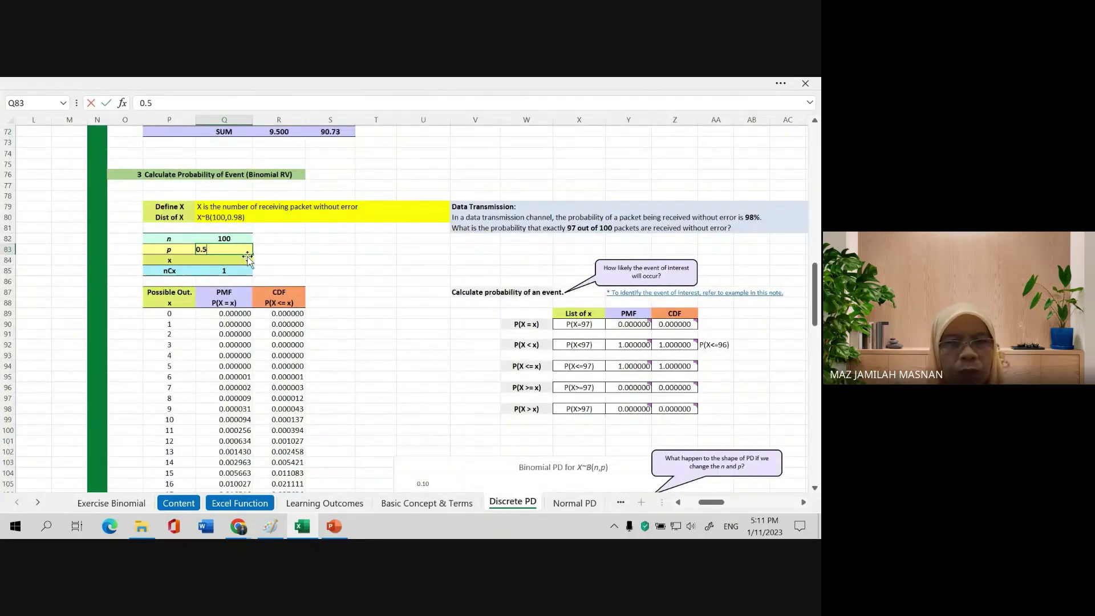
{"action": "key", "text": "Return"}
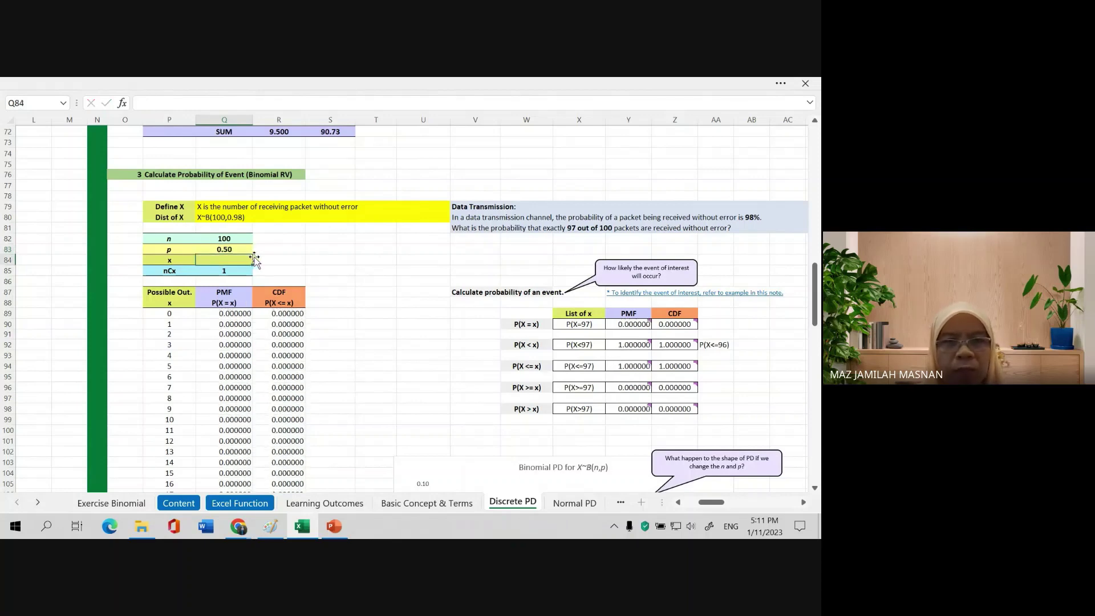
{"action": "scroll", "coordinate": [604, 379], "scroll_direction": "down", "scroll_amount": 6}
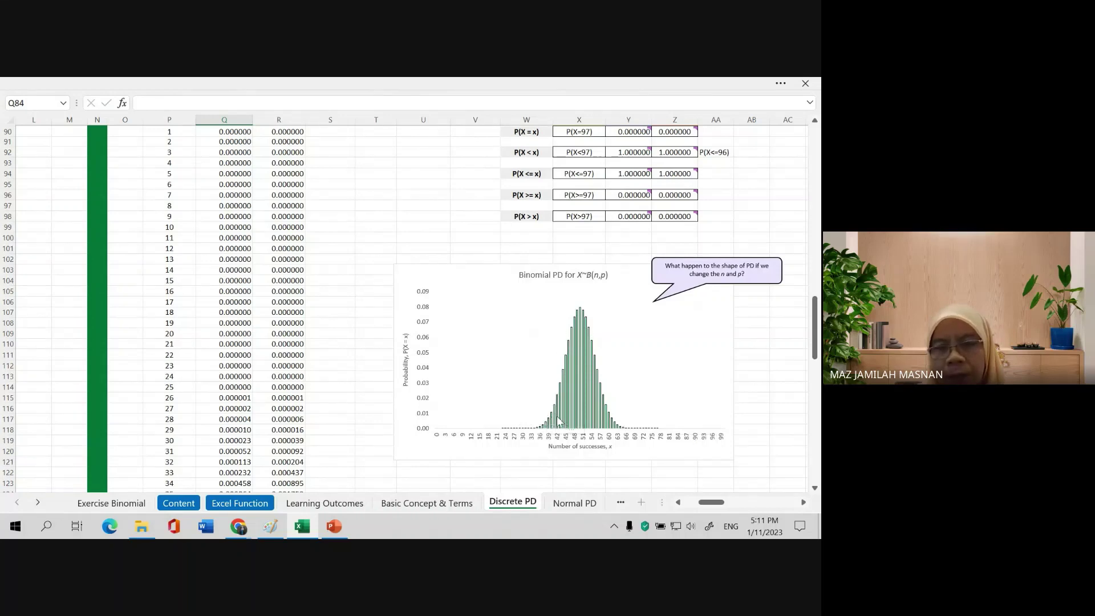
{"action": "scroll", "coordinate": [440, 281], "scroll_direction": "up", "scroll_amount": 5}
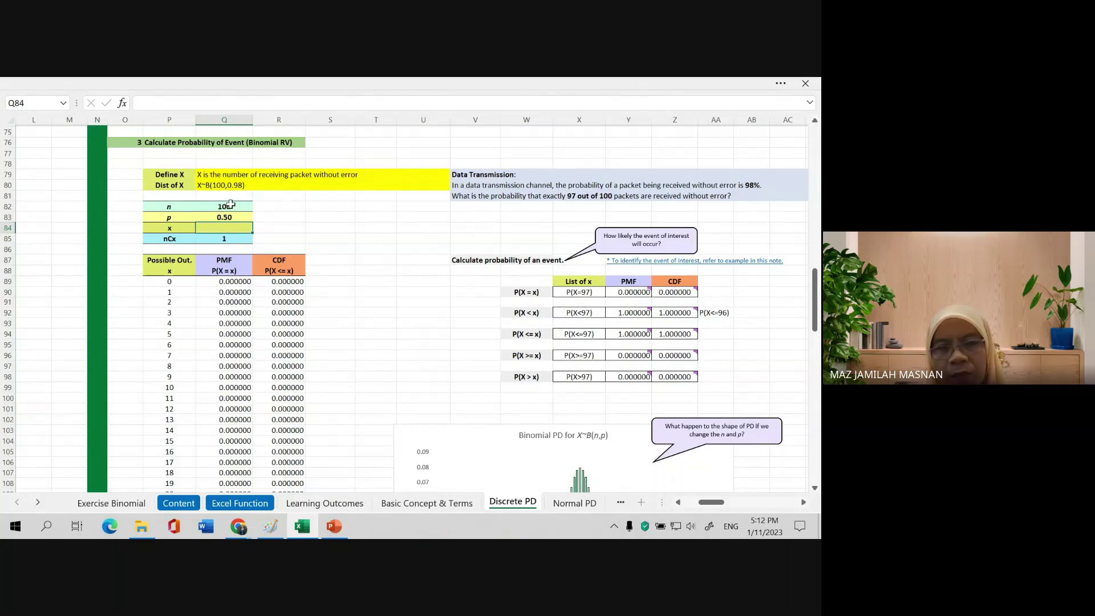
{"action": "left_click", "coordinate": [230, 205]}
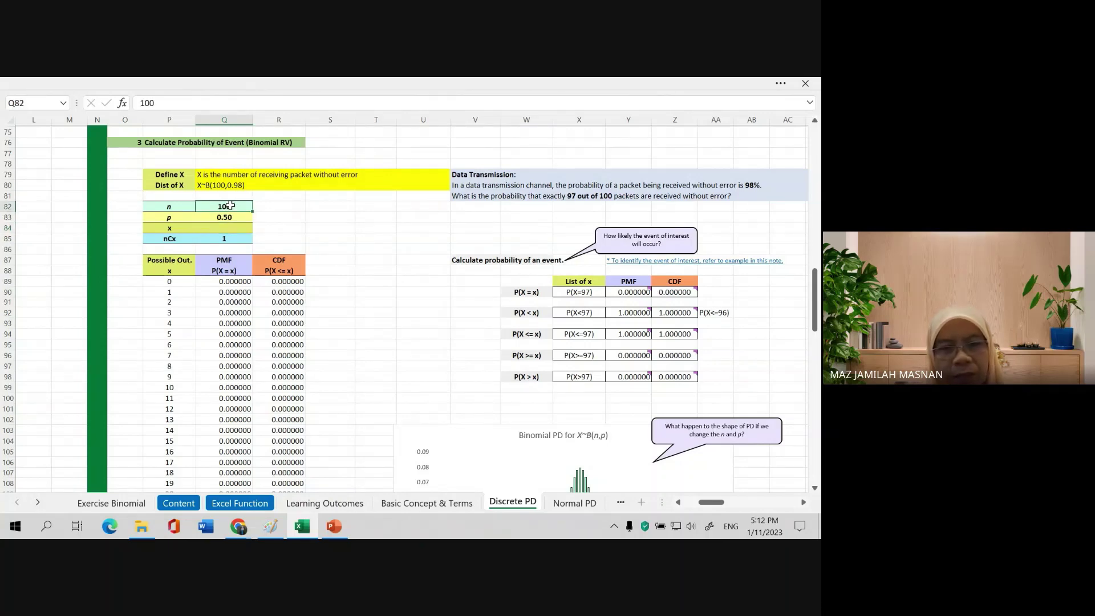
{"action": "type", "text": "5"}
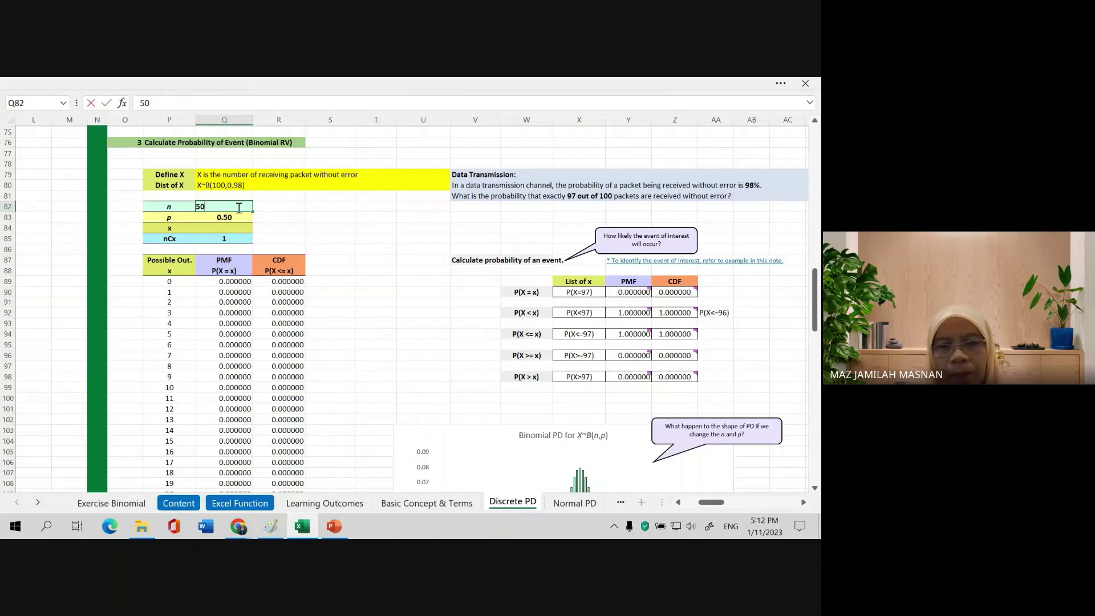
{"action": "type", "text": "0"}
{"action": "key", "text": "Return"}
{"action": "scroll", "coordinate": [457, 343], "scroll_direction": "down", "scroll_amount": 8}
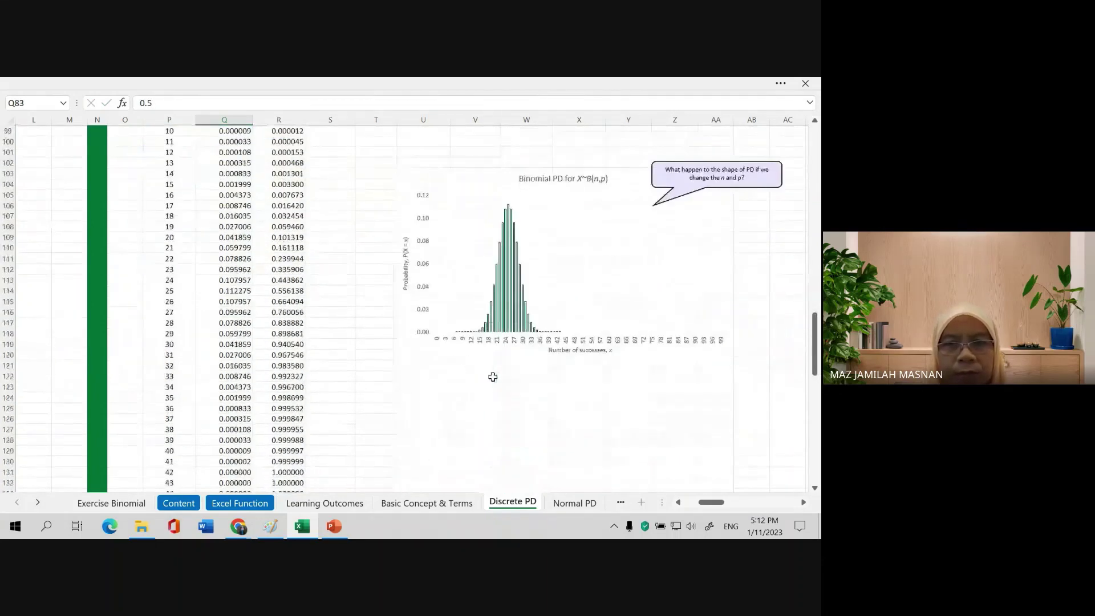
{"action": "scroll", "coordinate": [492, 381], "scroll_direction": "up", "scroll_amount": 8}
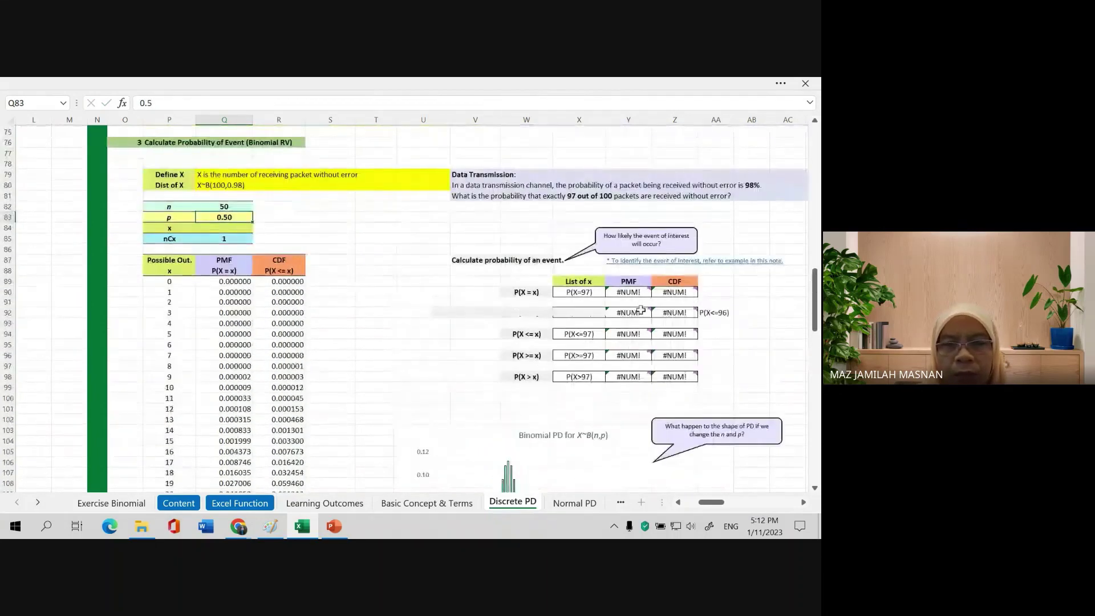
{"action": "mouse_move", "coordinate": [637, 294]}
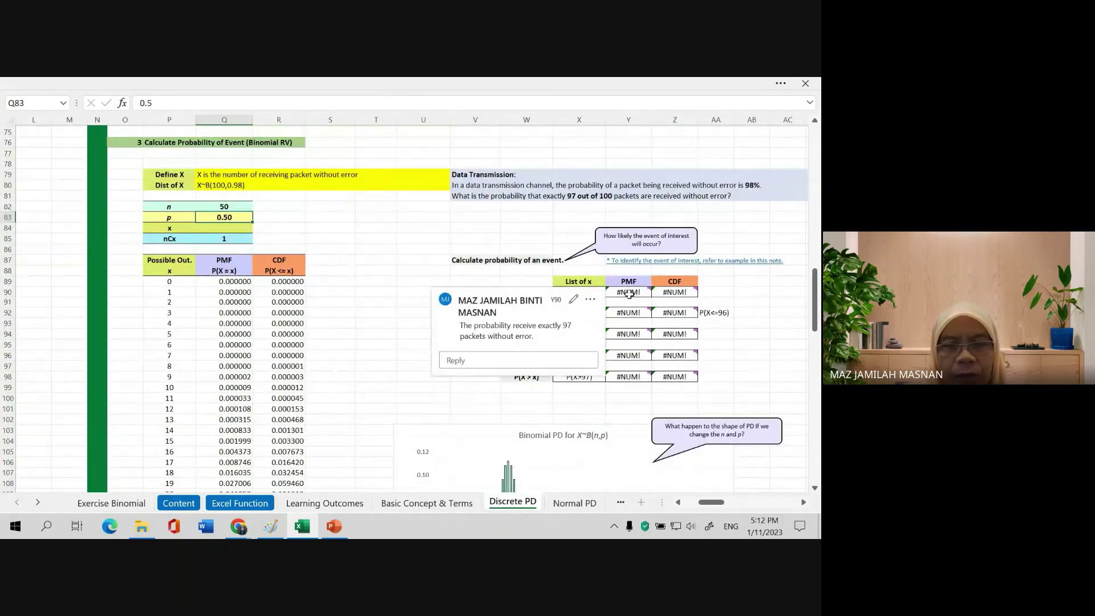
{"action": "left_click", "coordinate": [516, 420]}
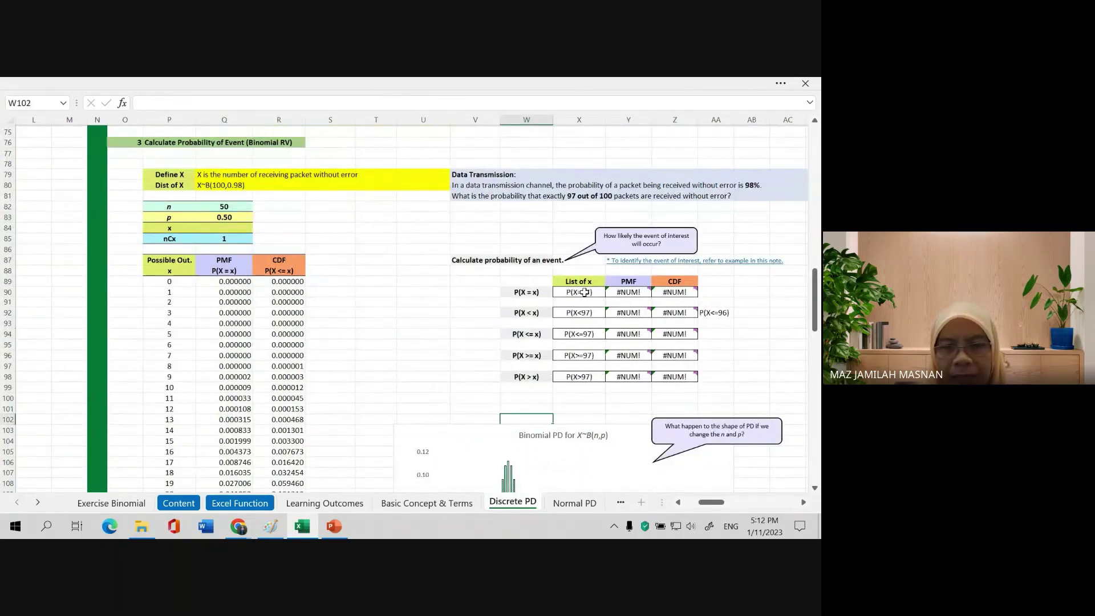
{"action": "scroll", "coordinate": [357, 403], "scroll_direction": "down", "scroll_amount": 12}
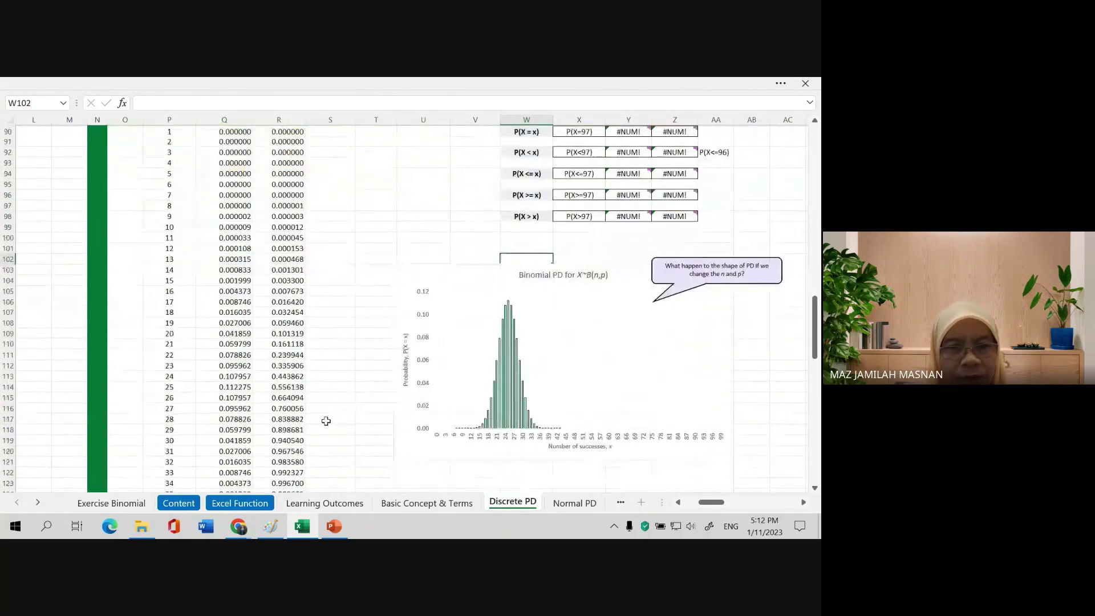
{"action": "scroll", "coordinate": [293, 435], "scroll_direction": "down", "scroll_amount": 3}
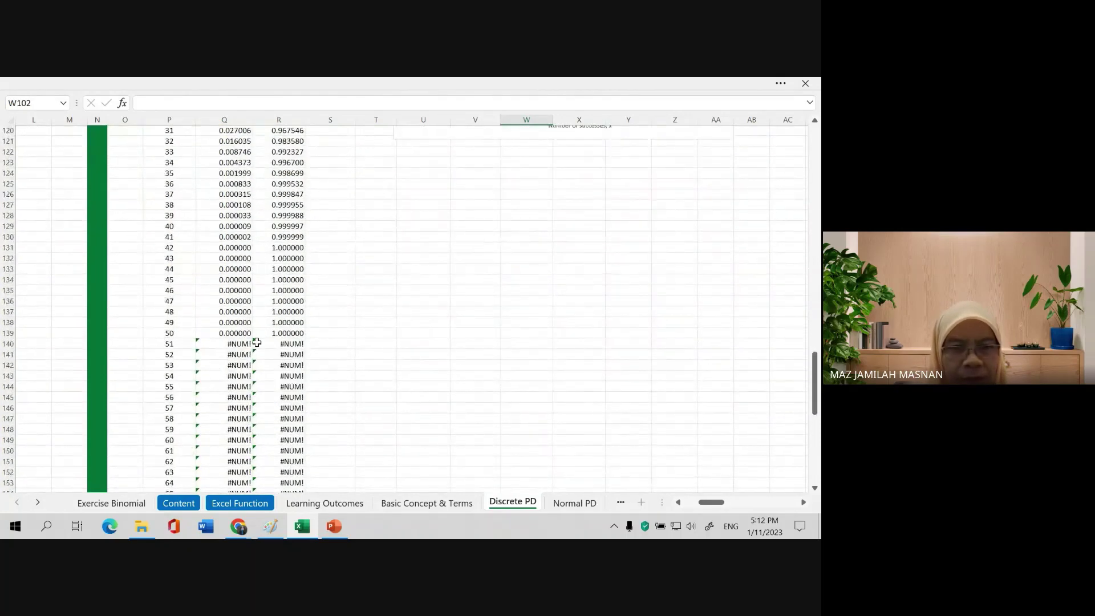
{"action": "scroll", "coordinate": [304, 447], "scroll_direction": "down", "scroll_amount": 8}
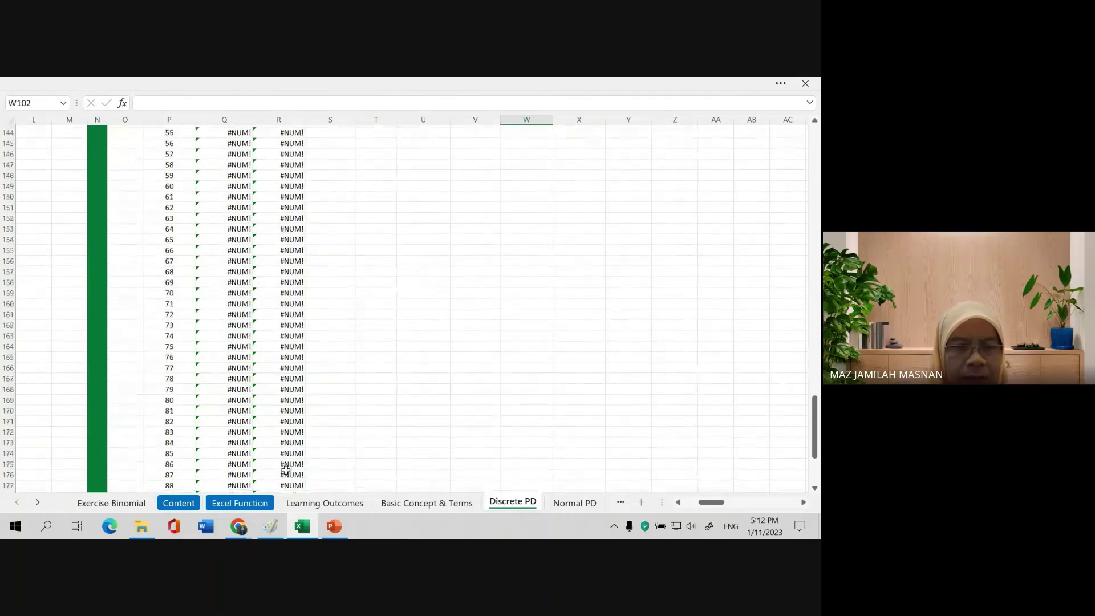
{"action": "scroll", "coordinate": [230, 389], "scroll_direction": "up", "scroll_amount": 6}
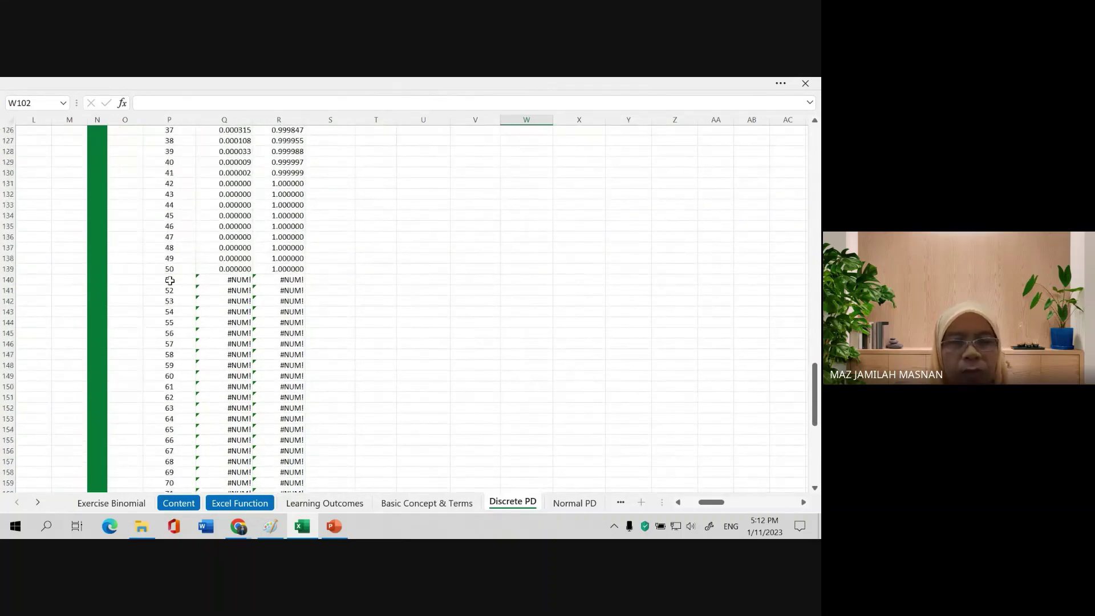
{"action": "scroll", "coordinate": [314, 297], "scroll_direction": "up", "scroll_amount": 8}
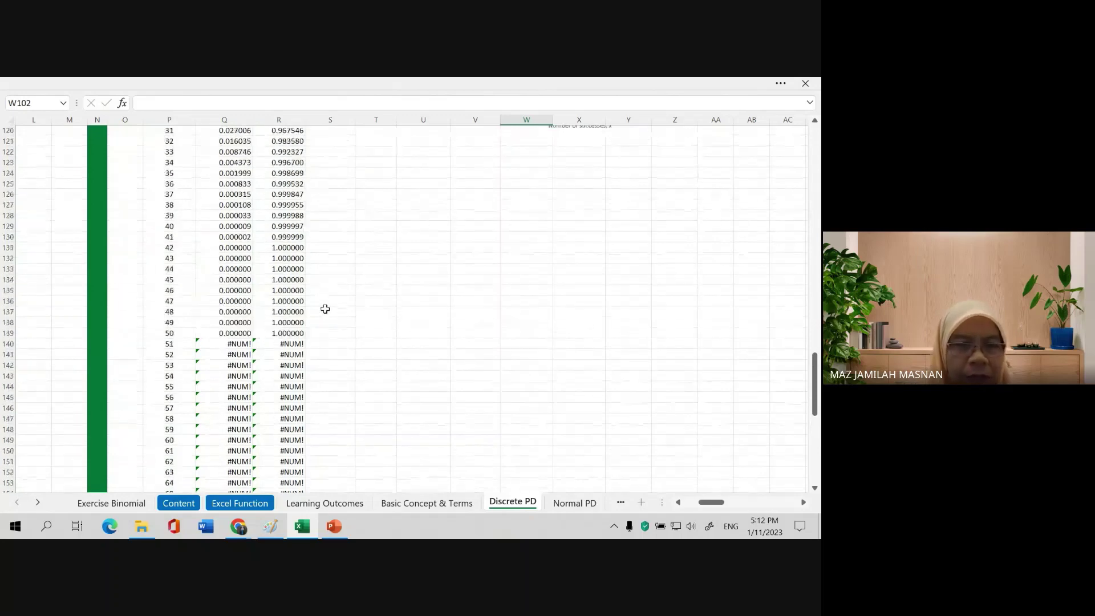
{"action": "scroll", "coordinate": [584, 338], "scroll_direction": "up", "scroll_amount": 1}
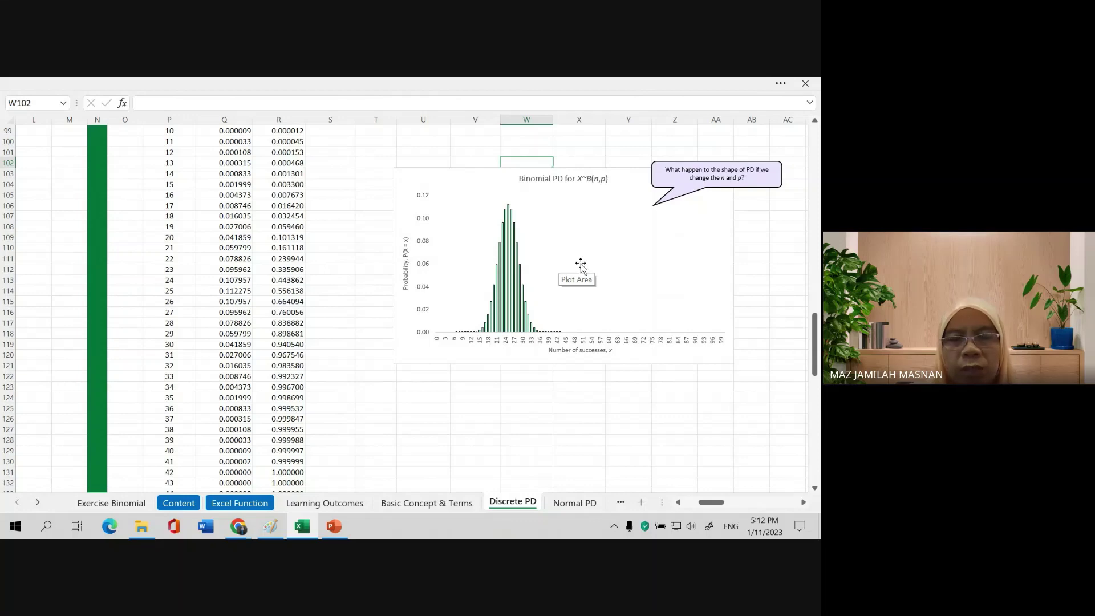
{"action": "scroll", "coordinate": [571, 268], "scroll_direction": "up", "scroll_amount": 2}
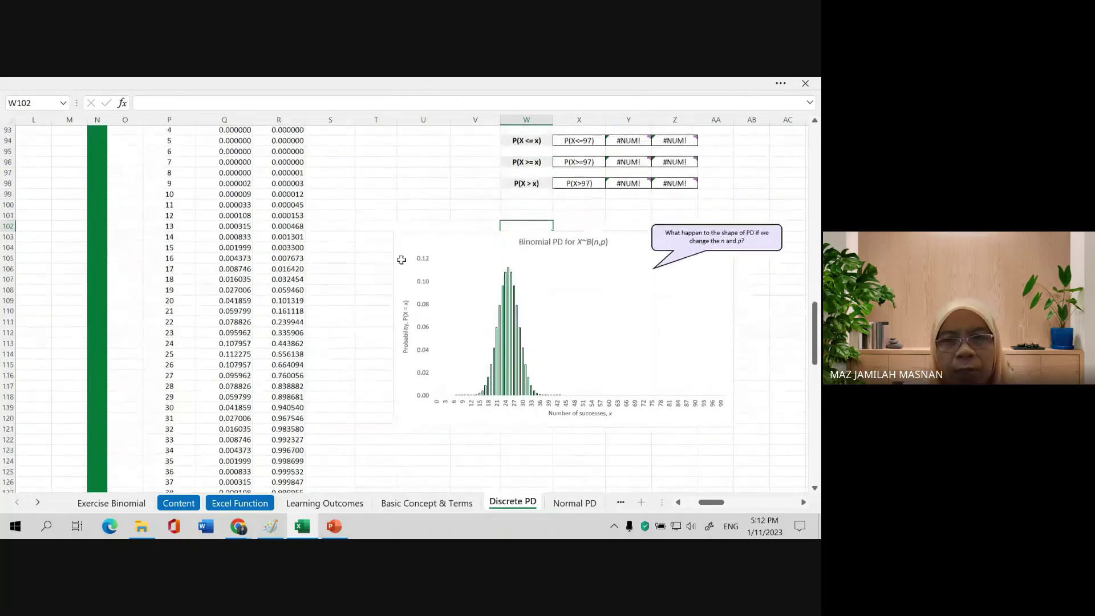
{"action": "scroll", "coordinate": [310, 247], "scroll_direction": "up", "scroll_amount": 11}
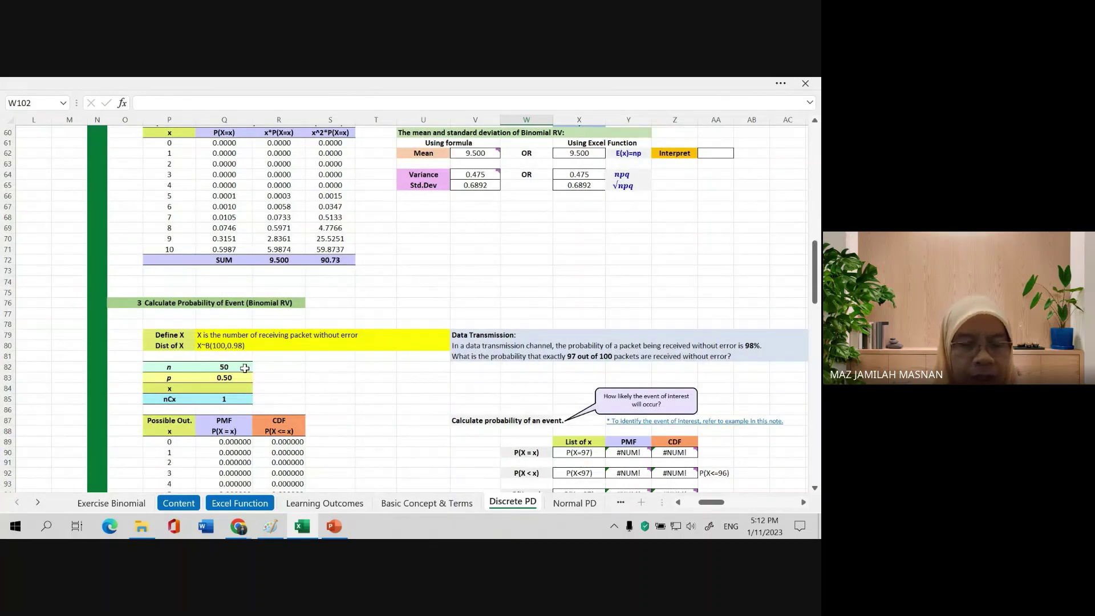
{"action": "scroll", "coordinate": [307, 363], "scroll_direction": "down", "scroll_amount": 12}
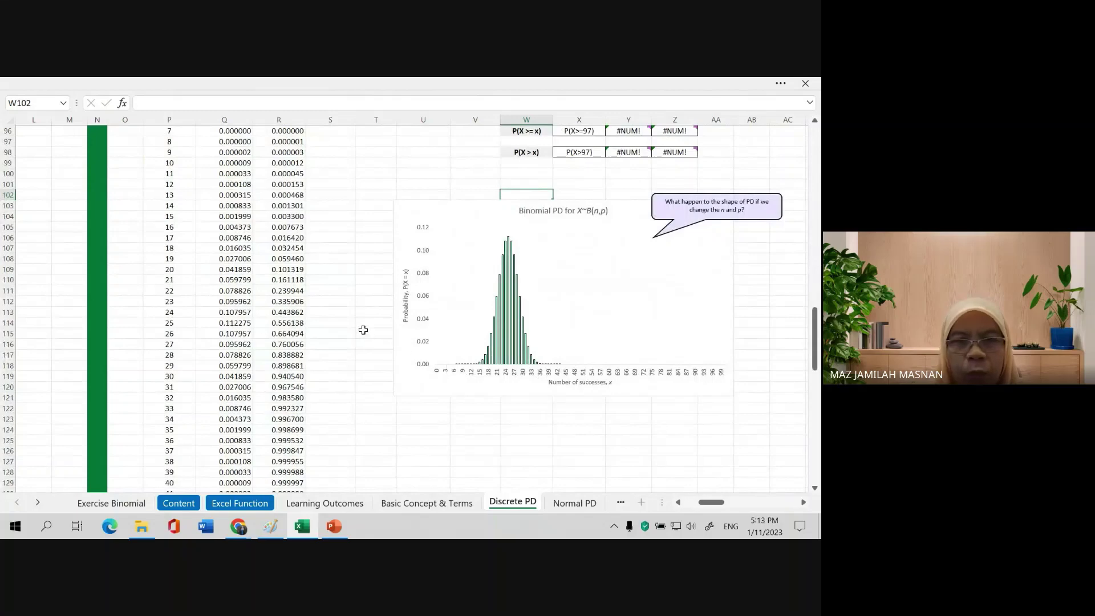
{"action": "scroll", "coordinate": [364, 284], "scroll_direction": "up", "scroll_amount": 4}
- Set n to 100 and p to 0.75, then view the chart peaking near 75 successes
{"action": "scroll", "coordinate": [364, 284], "scroll_direction": "up", "scroll_amount": 4}
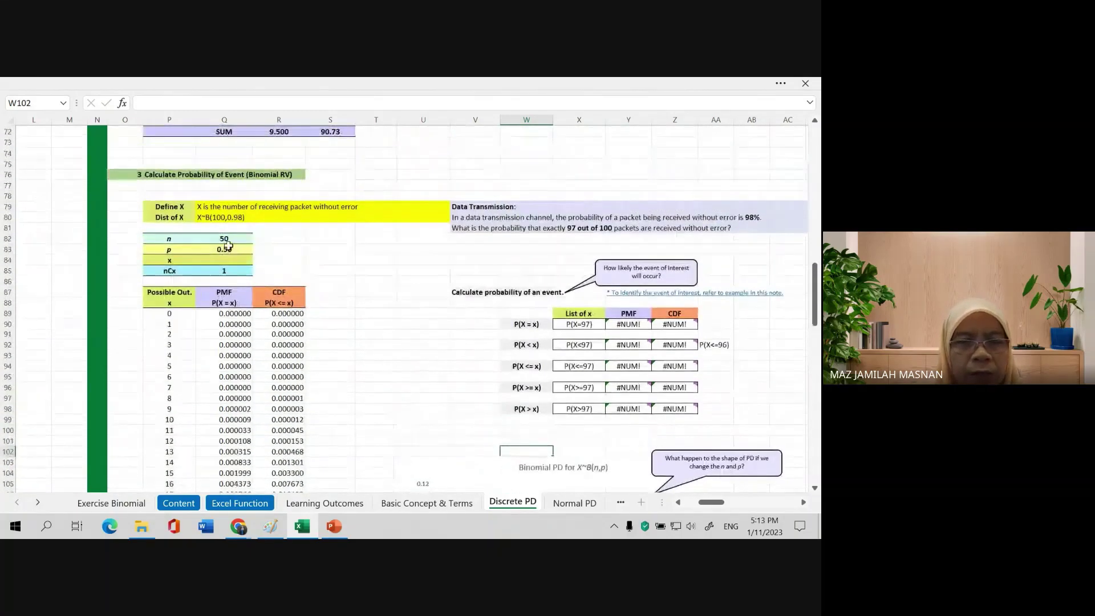
{"action": "left_click", "coordinate": [228, 240]}
{"action": "type", "text": "1"}
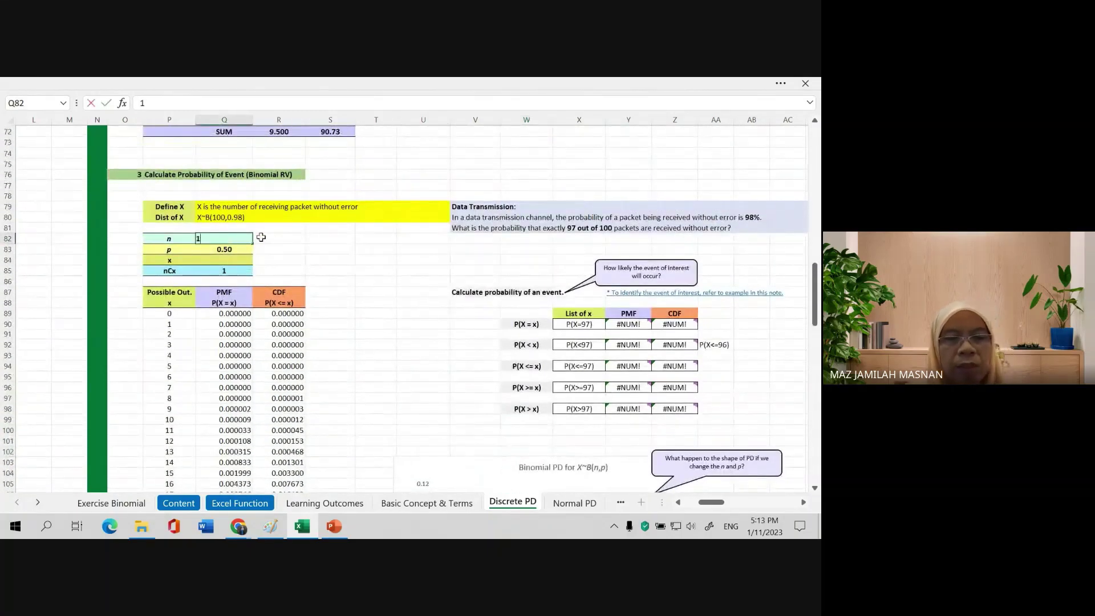
{"action": "type", "text": "00"}
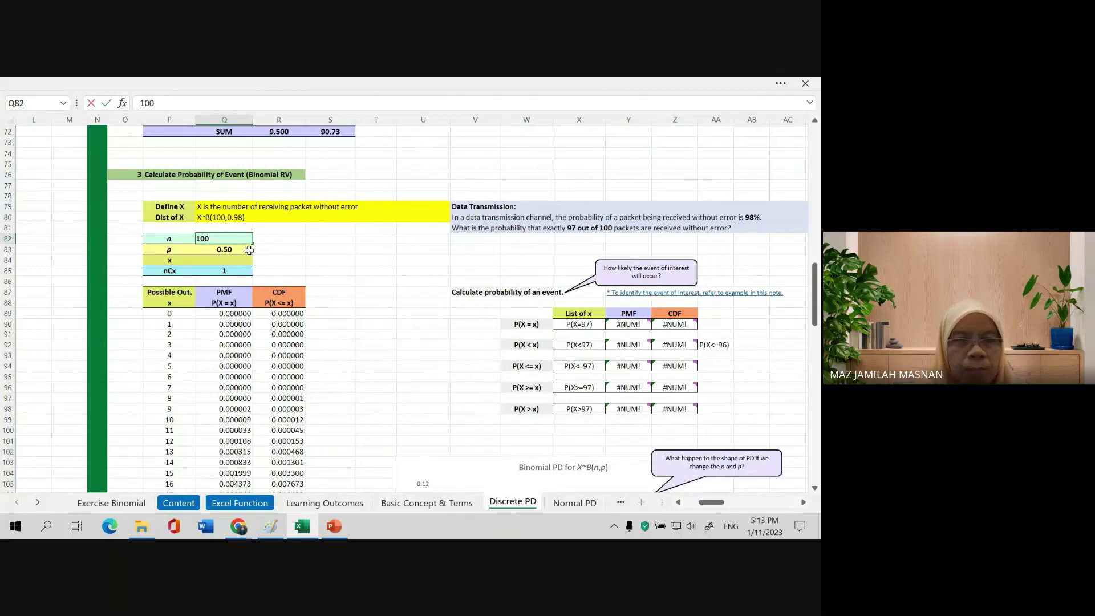
{"action": "key", "text": "Return"}
{"action": "type", "text": "0"}
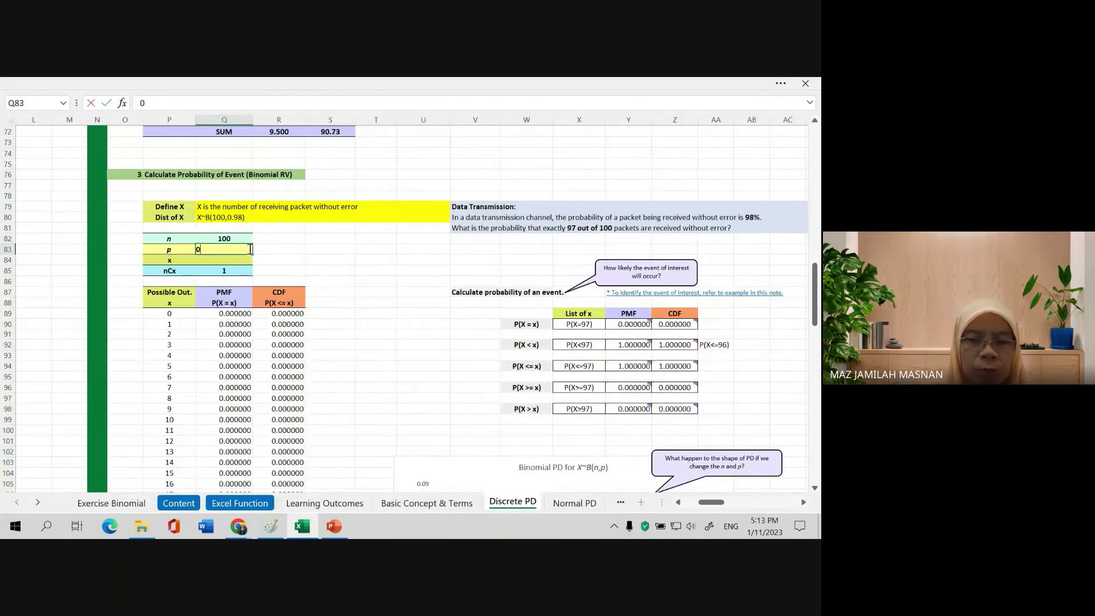
{"action": "type", "text": ".75"}
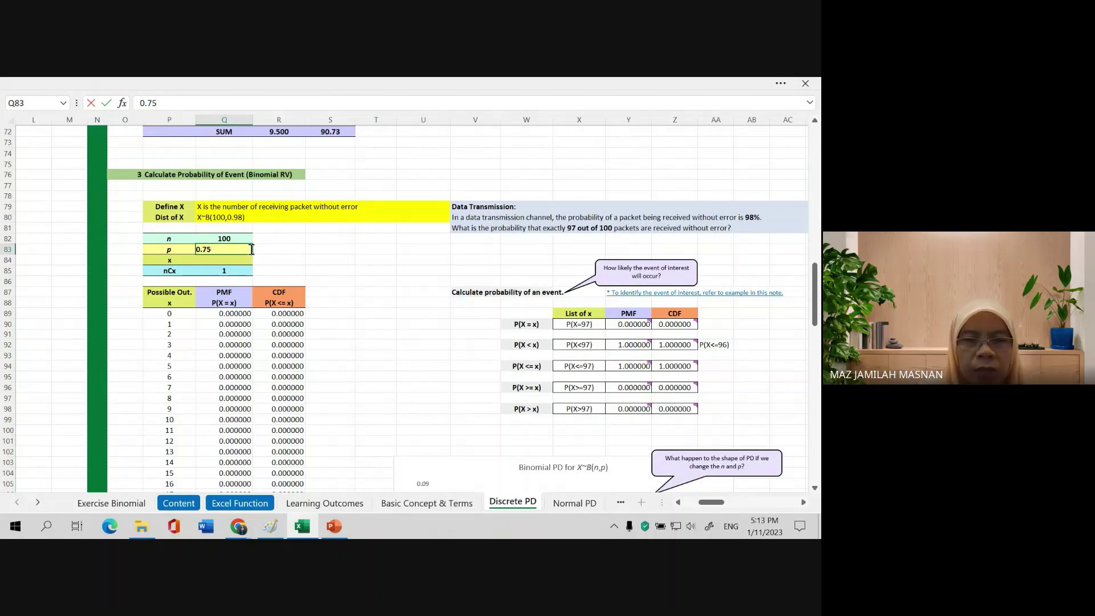
{"action": "key", "text": "Return"}
{"action": "scroll", "coordinate": [626, 381], "scroll_direction": "down", "scroll_amount": 8}
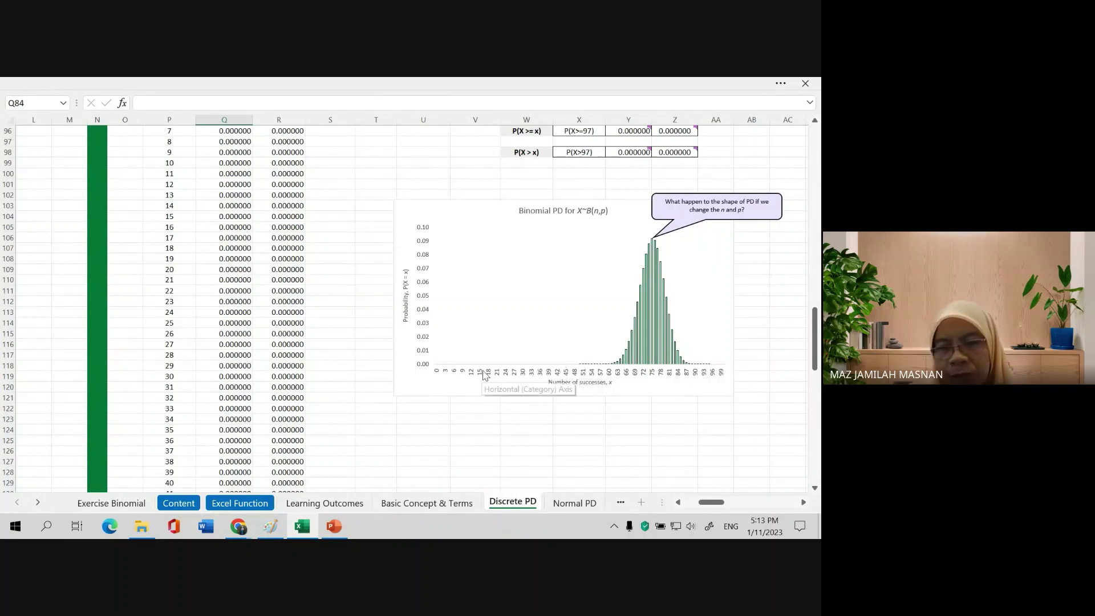
- Enter p as 0.25 in Q83 and review the resulting binomial chart
{"action": "scroll", "coordinate": [371, 330], "scroll_direction": "up", "scroll_amount": 9}
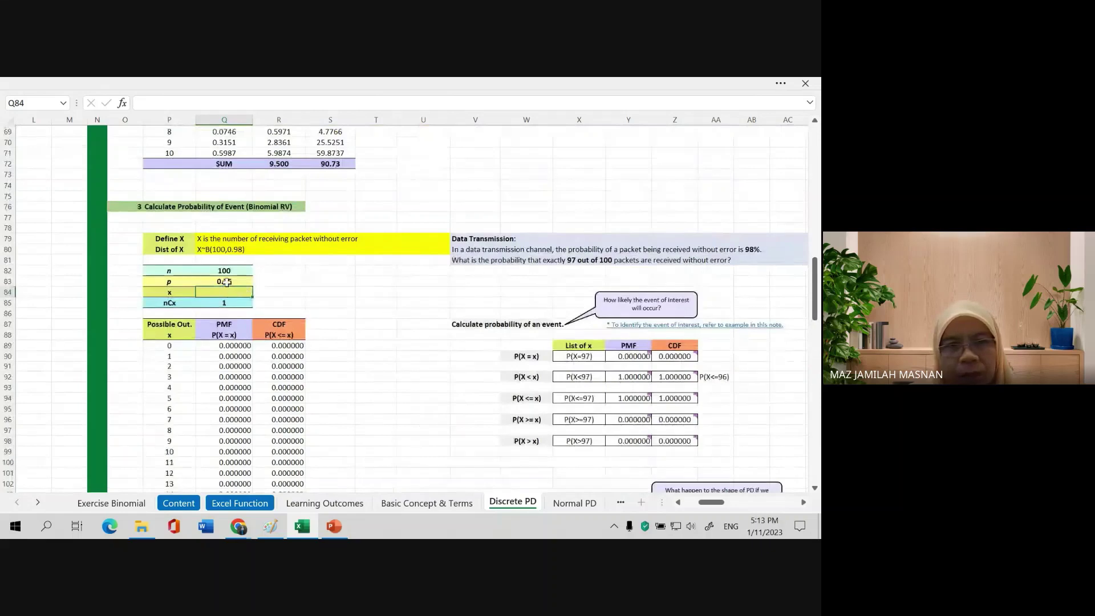
{"action": "double_click", "coordinate": [241, 282]}
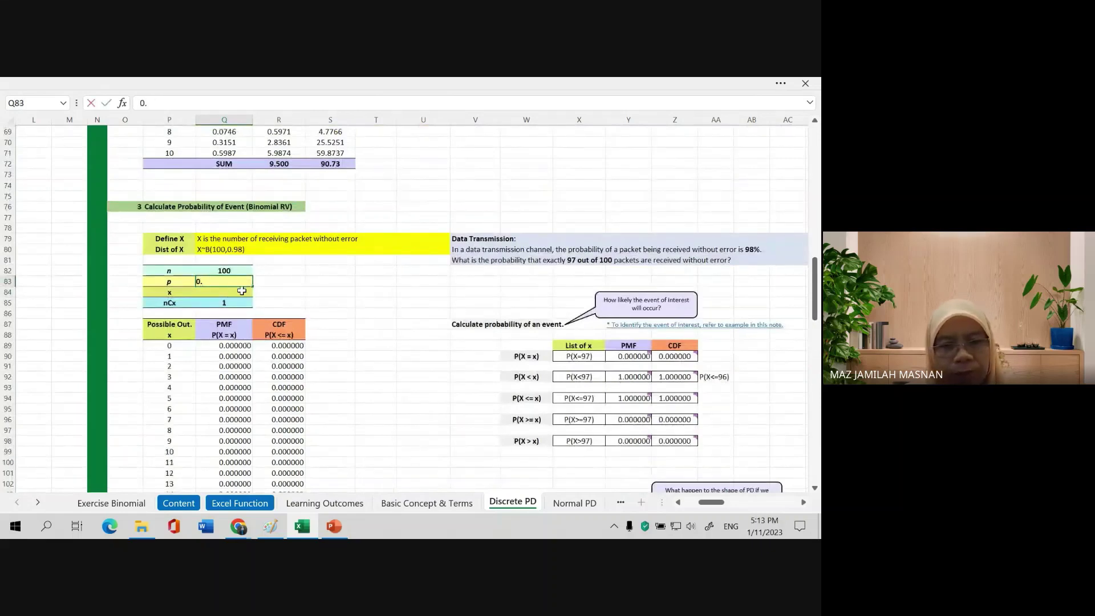
{"action": "key", "text": "Return"}
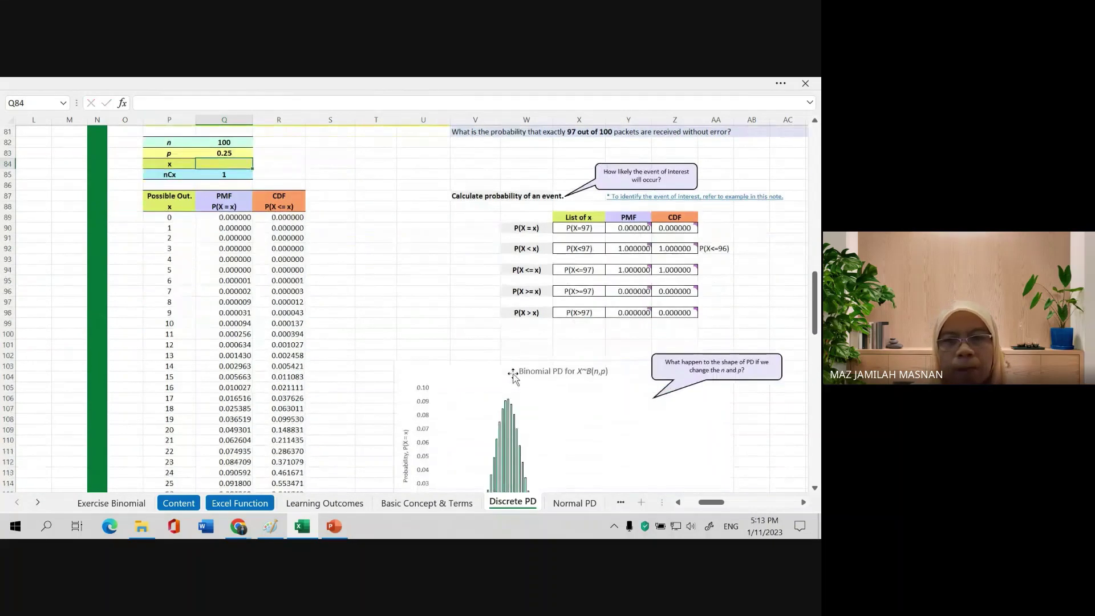
{"action": "scroll", "coordinate": [518, 373], "scroll_direction": "down", "scroll_amount": 8}
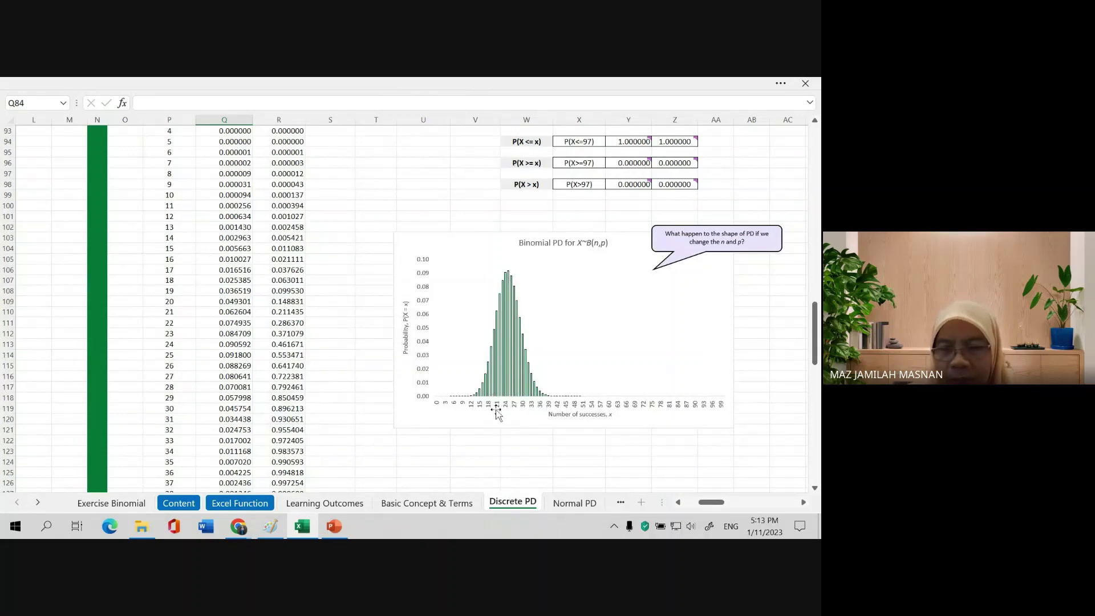
{"action": "scroll", "coordinate": [387, 350], "scroll_direction": "up", "scroll_amount": 7}
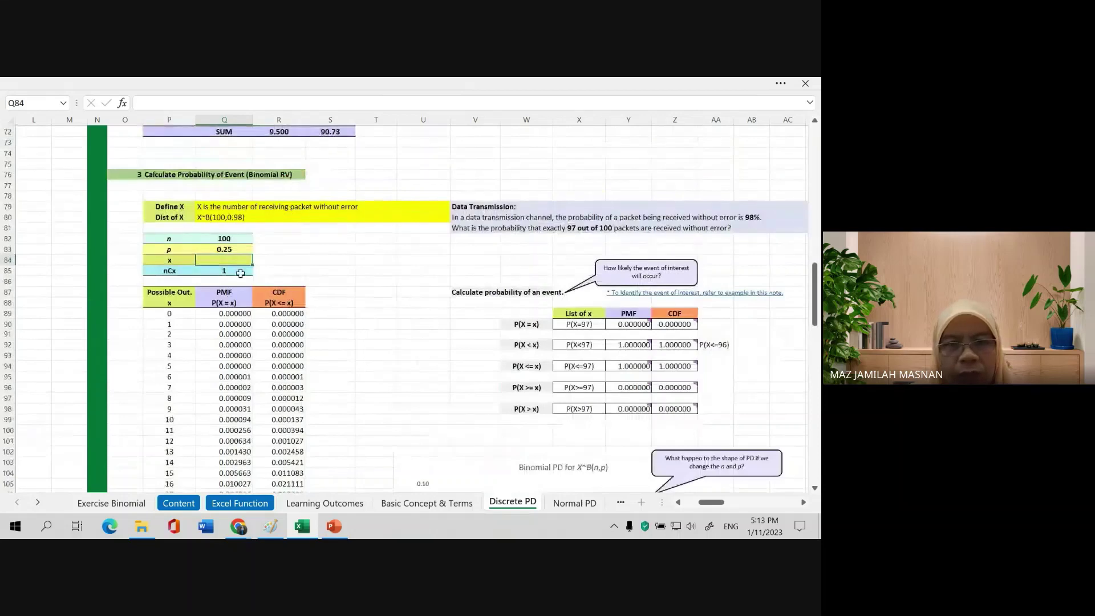
- Set p back to 0.5 and check the chart is symmetric around 50 successes
{"action": "left_click", "coordinate": [227, 250]}
{"action": "type", "text": "0"}
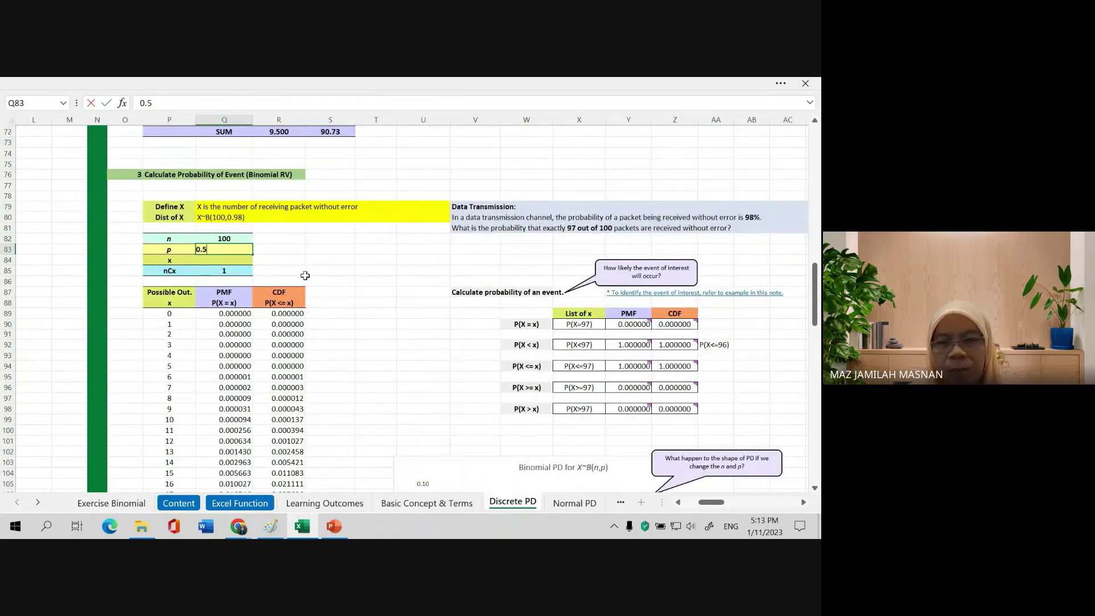
{"action": "type", "text": ".5"}
{"action": "key", "text": "Return"}
{"action": "scroll", "coordinate": [508, 388], "scroll_direction": "down", "scroll_amount": 6}
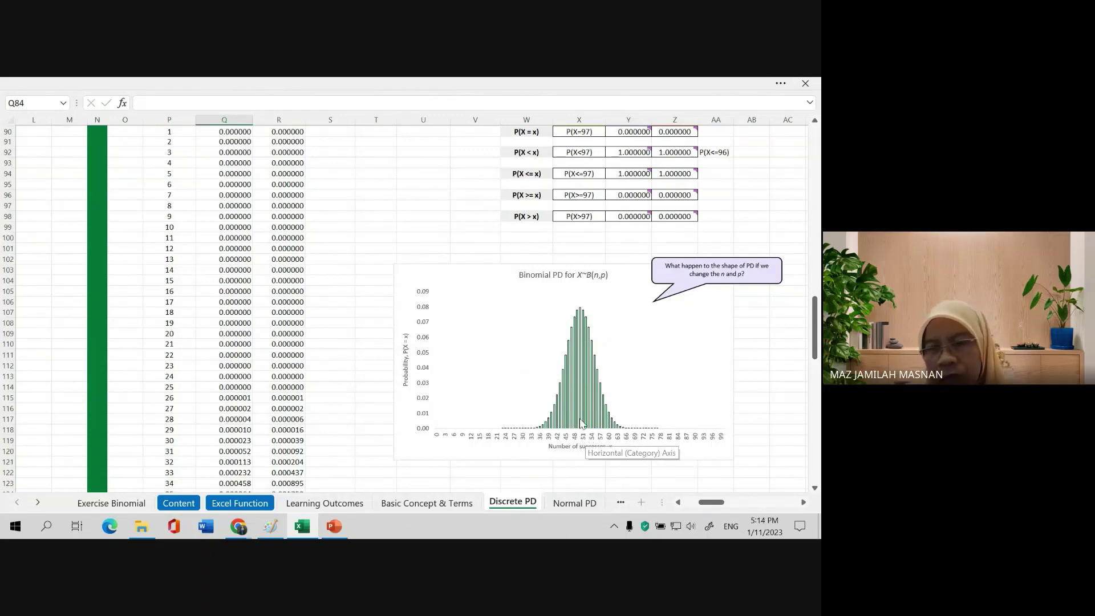
{"action": "mouse_move", "coordinate": [575, 429]}
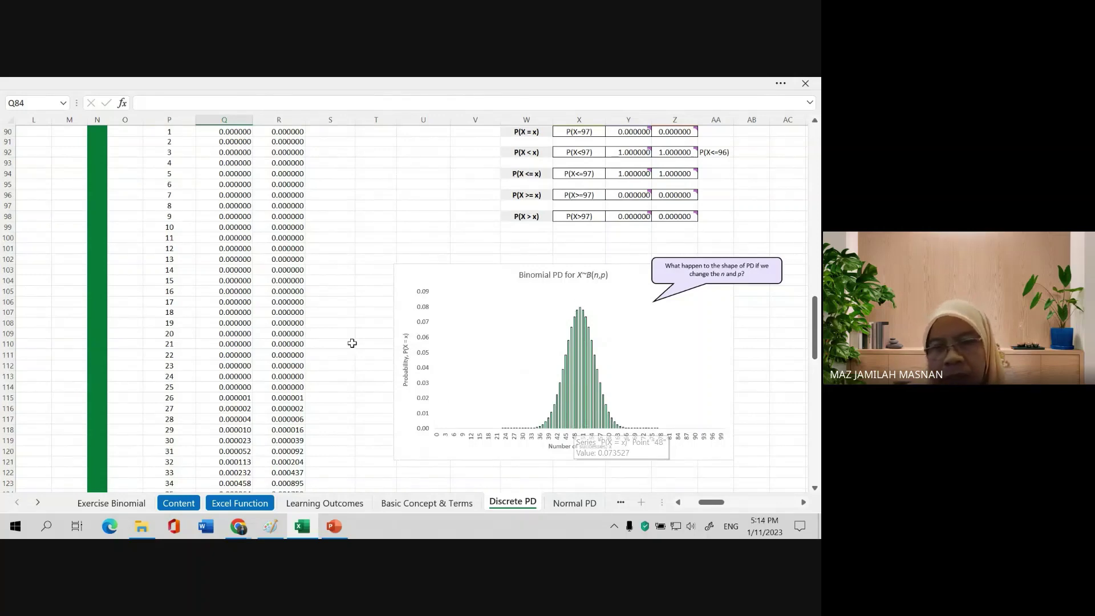
{"action": "scroll", "coordinate": [337, 325], "scroll_direction": "up", "scroll_amount": 6}
- Restore p in Q83 to 0.98 and verify P(X=97)=0.182276 and the chart near 97–99
{"action": "left_click", "coordinate": [227, 251]}
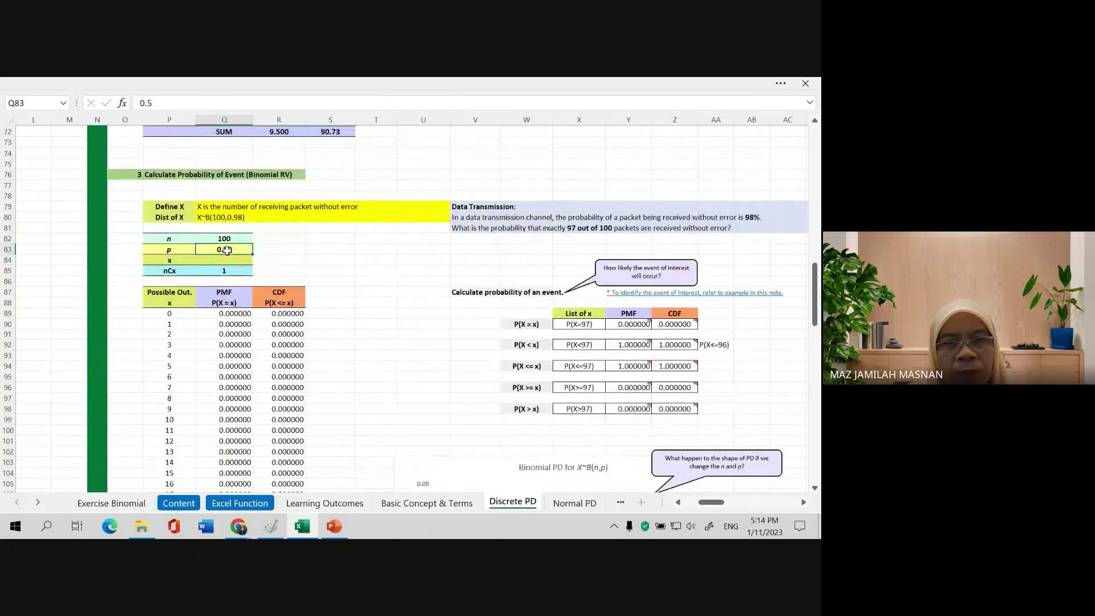
{"action": "type", "text": "0."}
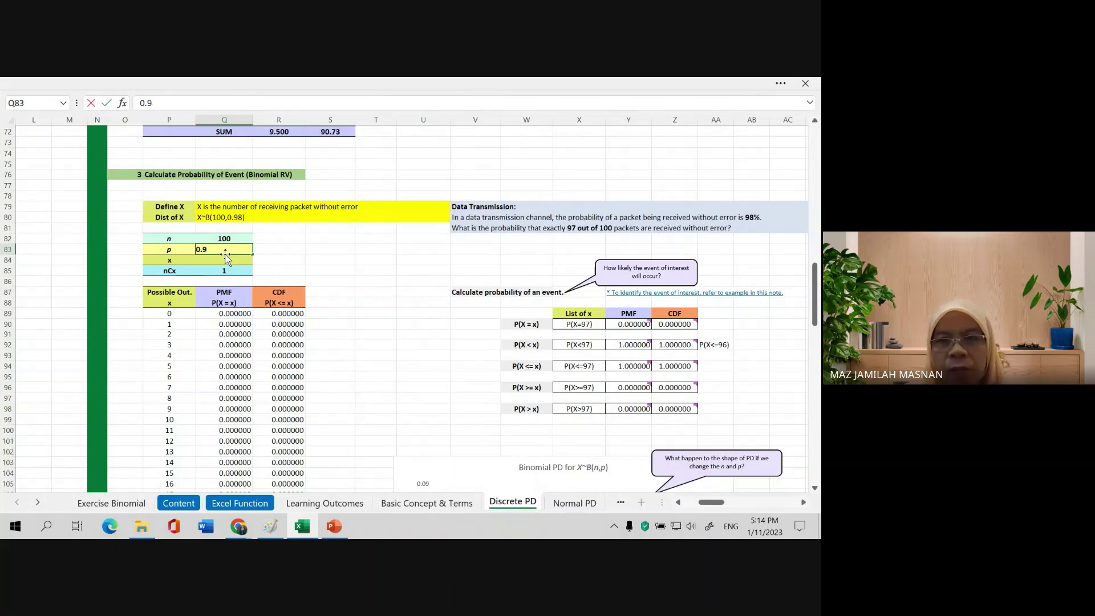
{"action": "key", "text": "Return"}
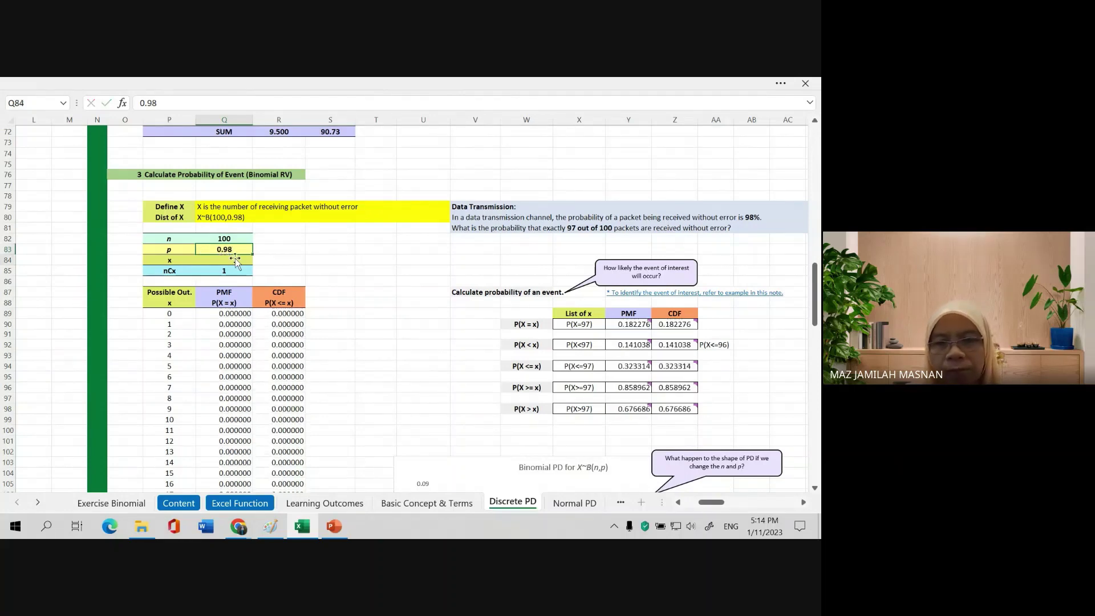
{"action": "scroll", "coordinate": [651, 427], "scroll_direction": "down", "scroll_amount": 8}
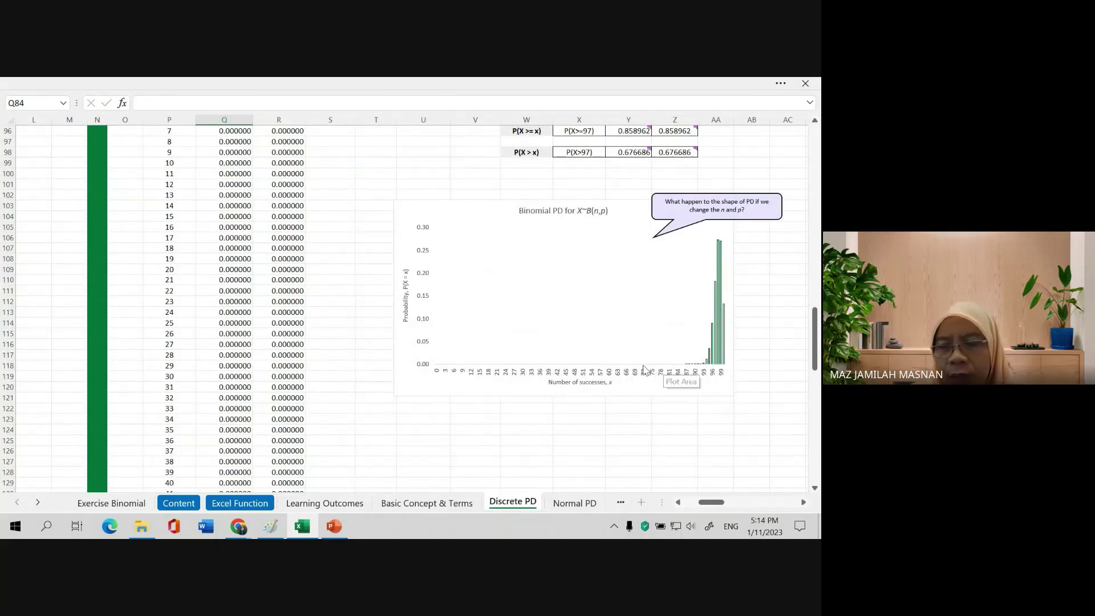
{"action": "scroll", "coordinate": [513, 330], "scroll_direction": "up", "scroll_amount": 2}
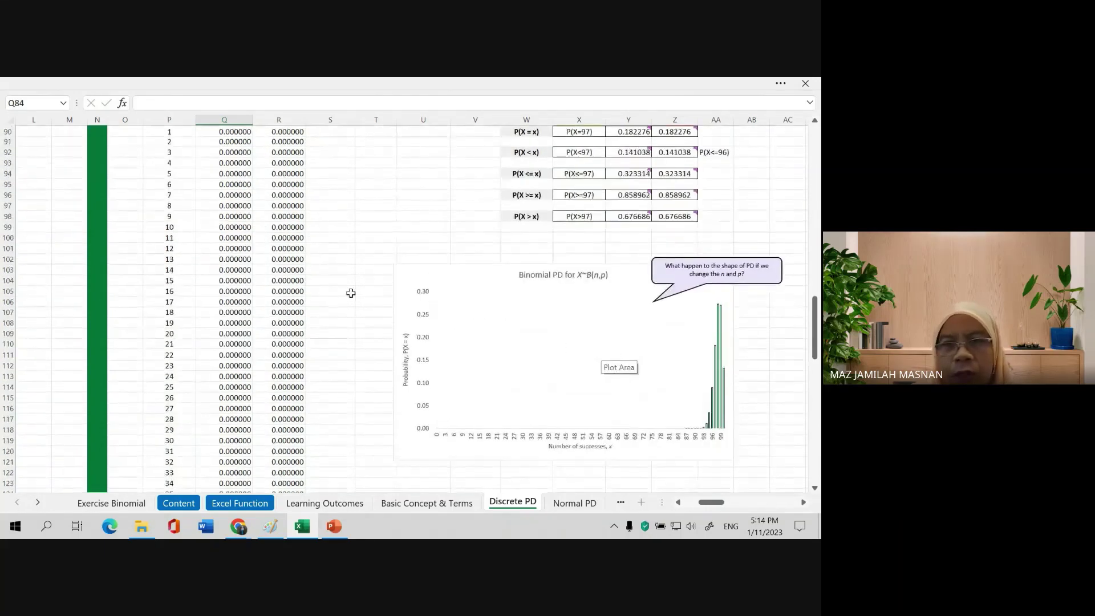
{"action": "scroll", "coordinate": [355, 285], "scroll_direction": "up", "scroll_amount": 4}
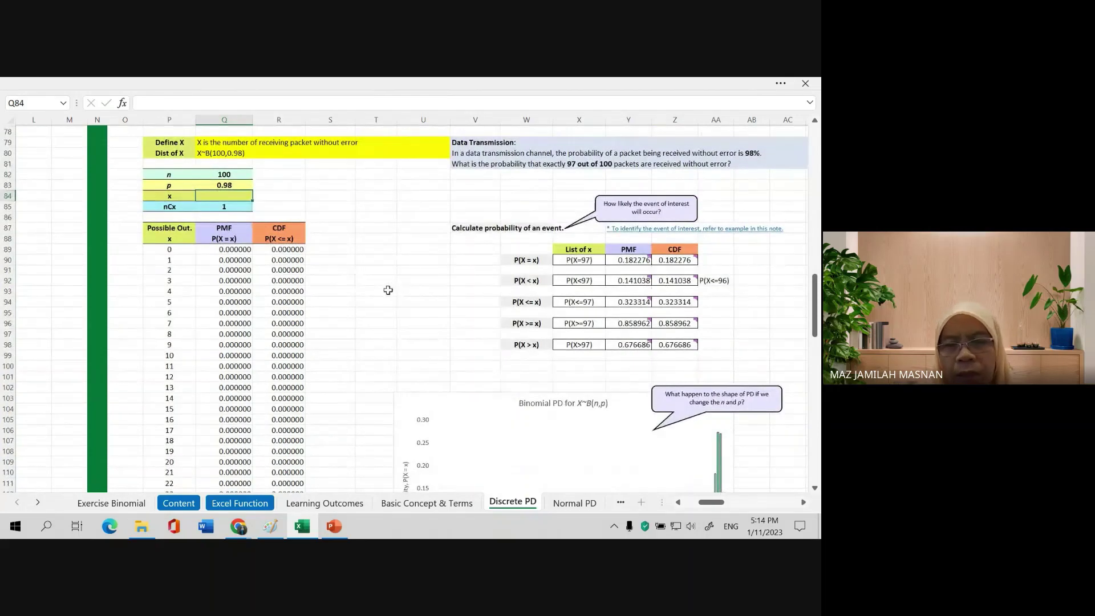